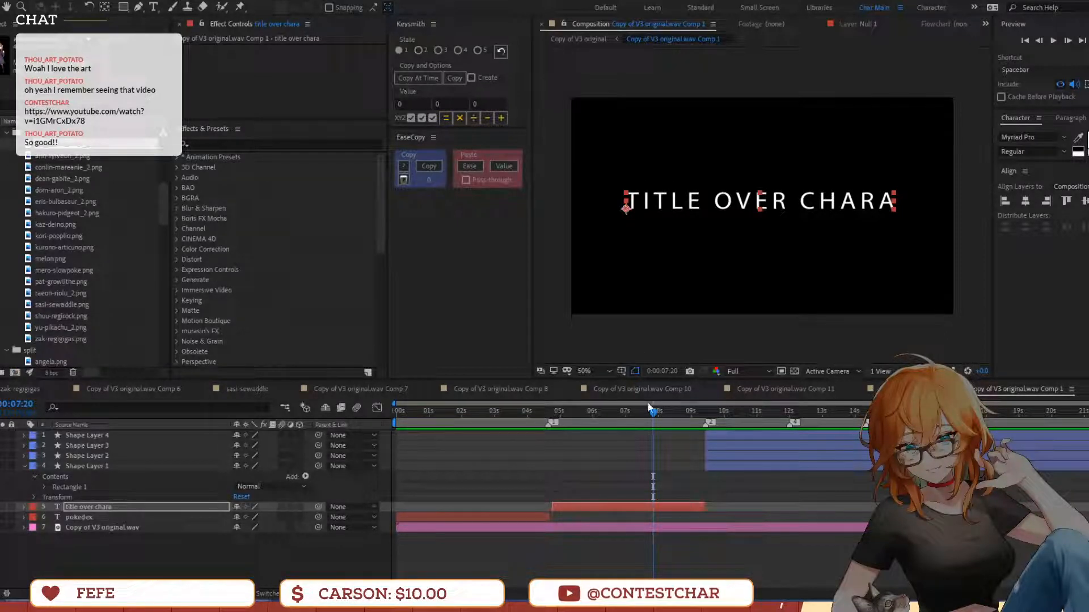
Move the "TITLE OVER CHARA" text slightly lower in the frame and preview the composition from 0:00:03:12
{"action": "left_click_drag", "start_coordinate": [686, 199], "coordinate": [694, 230]}
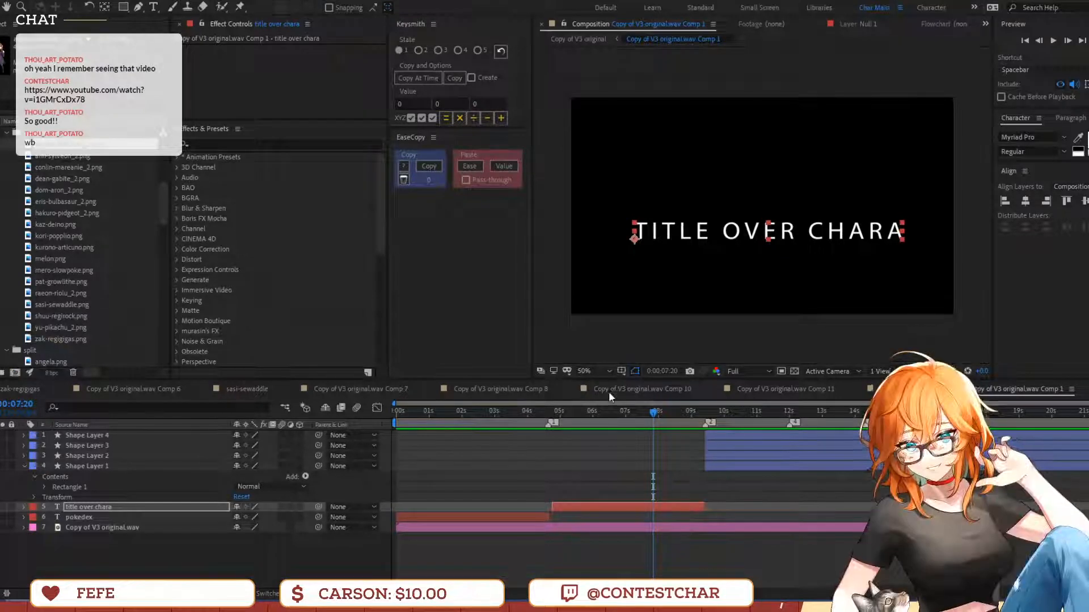
{"action": "left_click_drag", "start_coordinate": [608, 420], "coordinate": [509, 433]}
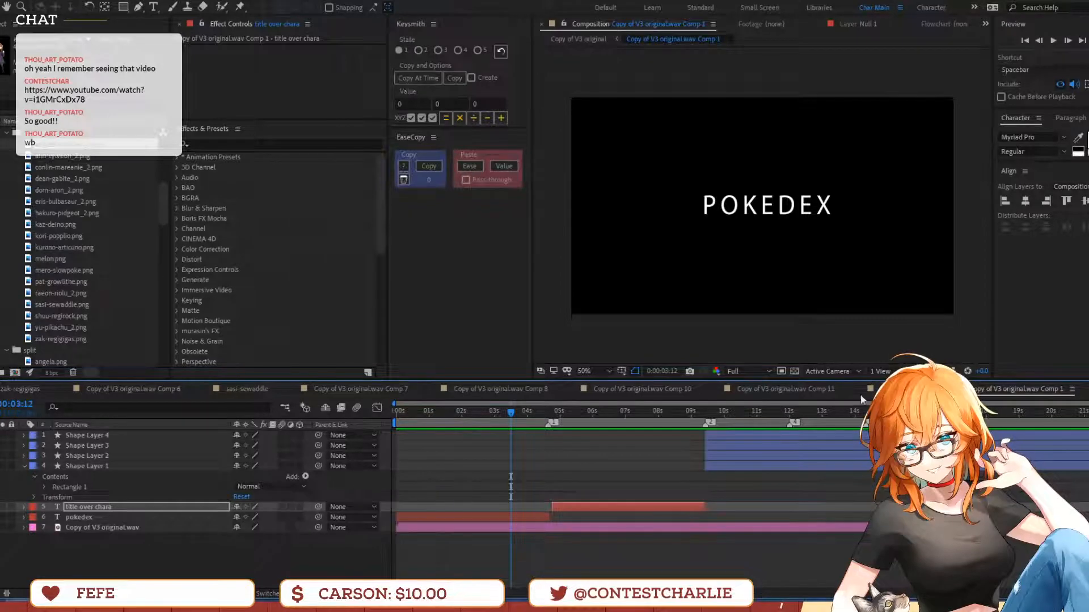
{"action": "key", "text": "space"}
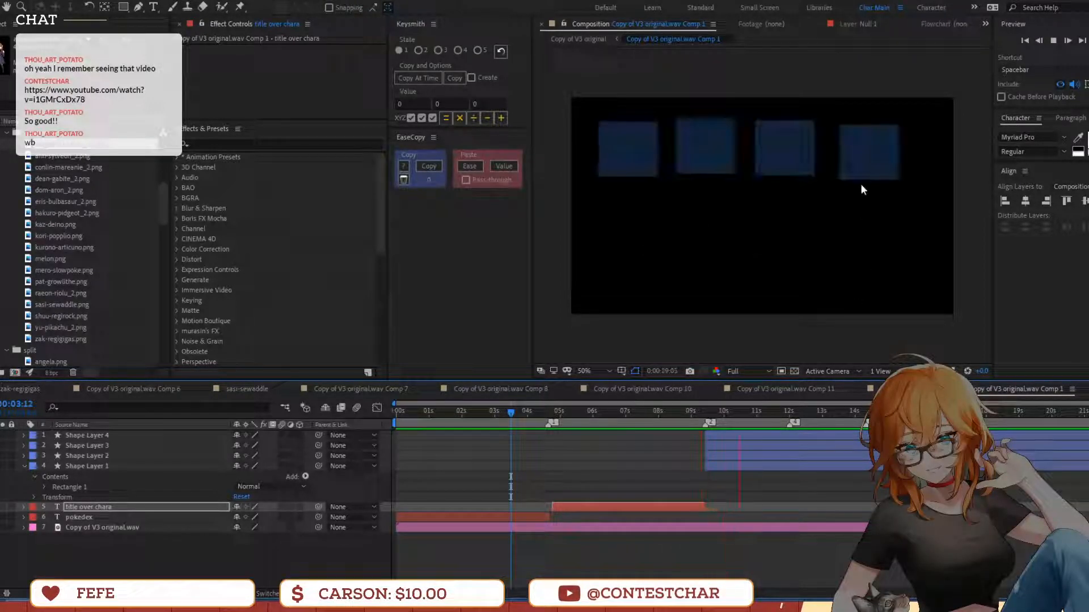
Start a second row by moving the fourth square beneath the first, and place duplicates of the second and third squares beside it
{"action": "left_click_drag", "start_coordinate": [859, 165], "coordinate": [626, 225]}
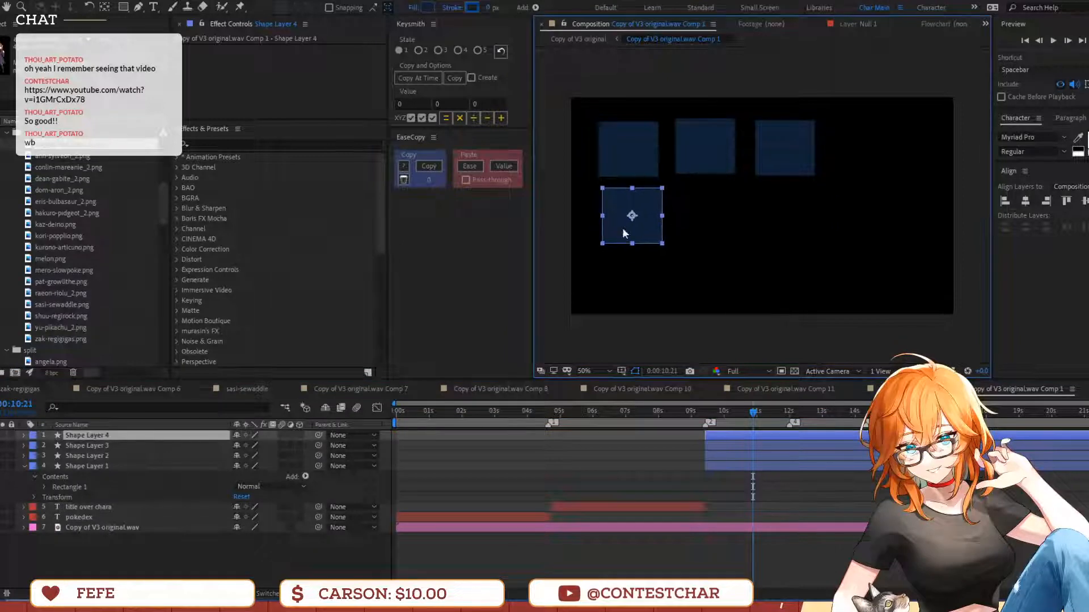
{"action": "left_click", "coordinate": [697, 165], "text": "shift"}
{"action": "left_click", "coordinate": [795, 262]}
{"action": "left_click", "coordinate": [760, 143]}
{"action": "left_click", "coordinate": [719, 160], "text": "shift"}
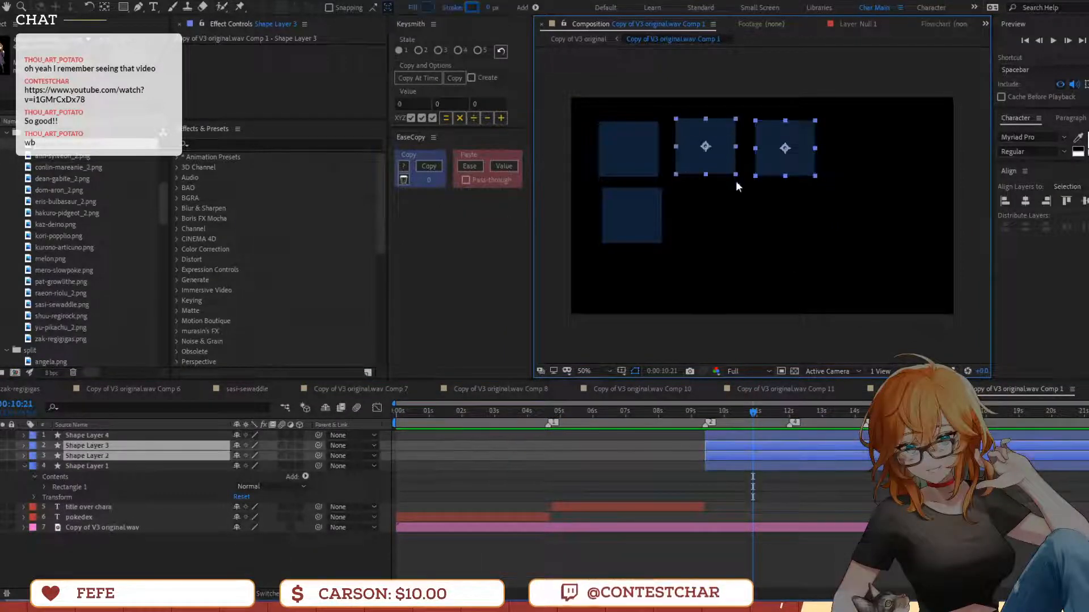
{"action": "key", "text": "ctrl+d"}
{"action": "left_click_drag", "start_coordinate": [703, 146], "coordinate": [700, 217]}
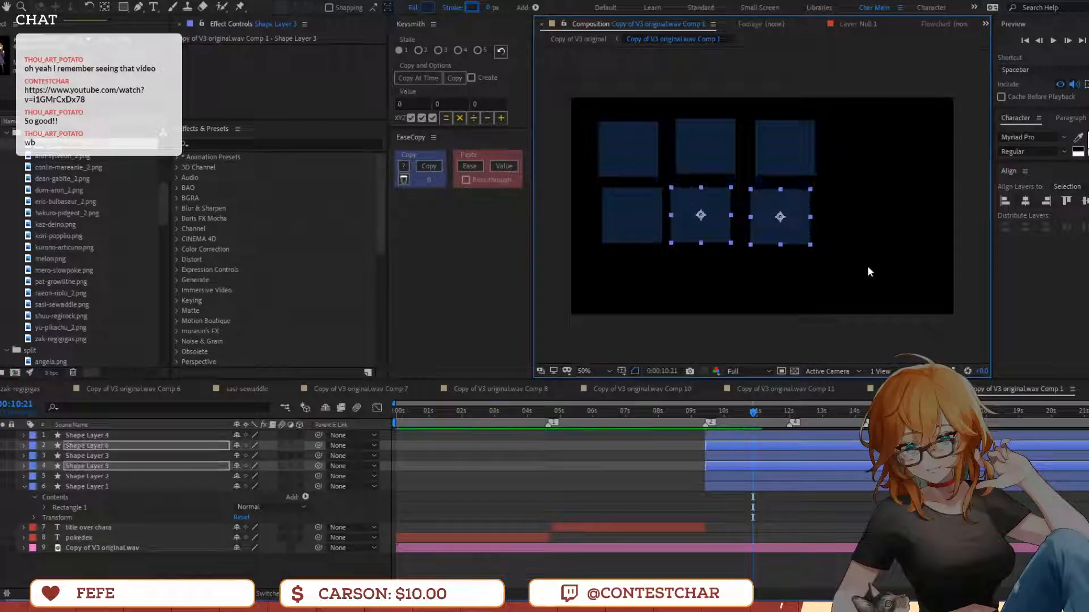
{"action": "left_click", "coordinate": [868, 267]}
Move the six squares toward the frame's centre and duplicate the second row beneath it to form a three-by-three grid
{"action": "left_click_drag", "start_coordinate": [845, 245], "coordinate": [583, 118]}
{"action": "left_click_drag", "start_coordinate": [691, 159], "coordinate": [743, 145]}
{"action": "left_click_drag", "start_coordinate": [888, 203], "coordinate": [587, 169]}
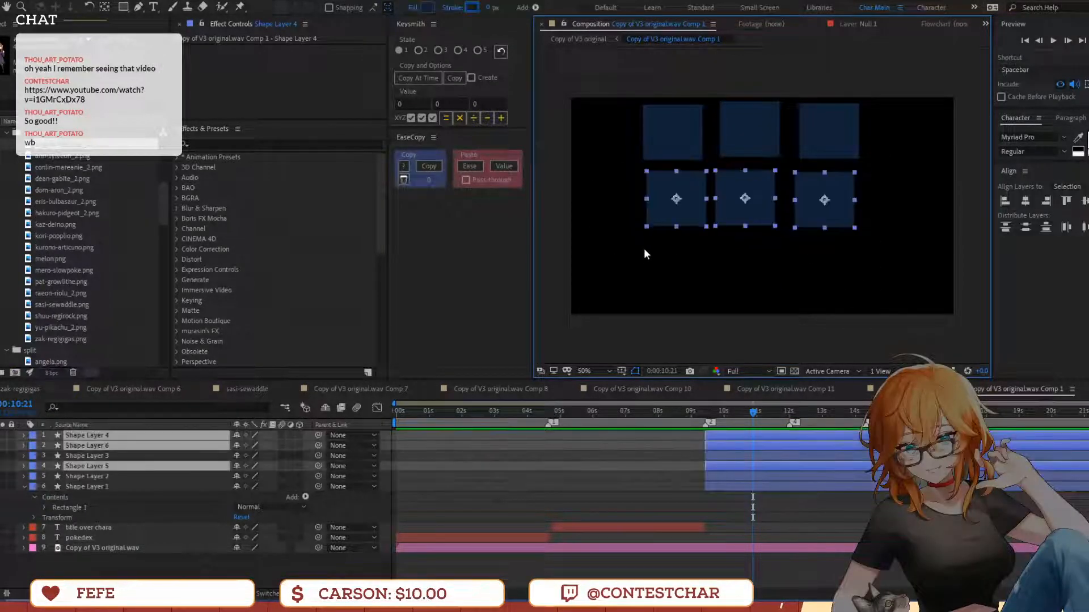
{"action": "key", "text": "ctrl+d"}
{"action": "left_click_drag", "start_coordinate": [734, 199], "coordinate": [734, 271]}
{"action": "left_click", "coordinate": [929, 218]}
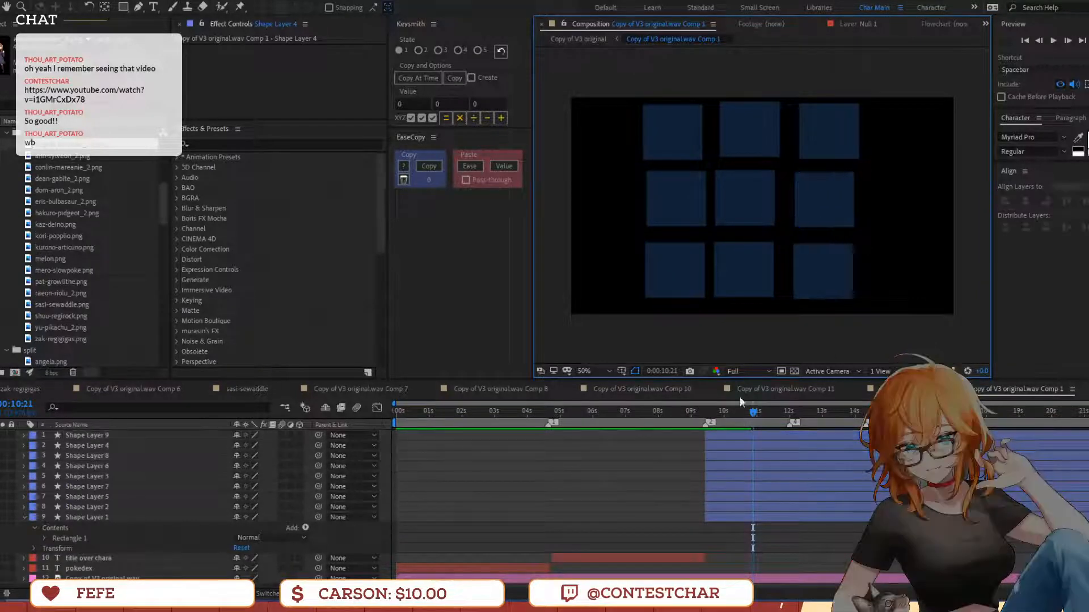
Preview from 0:00:09:01, stop at 0:00:11:23 and select the shape layers of the square grid
{"action": "left_click", "coordinate": [693, 413]}
{"action": "key", "text": "space"}
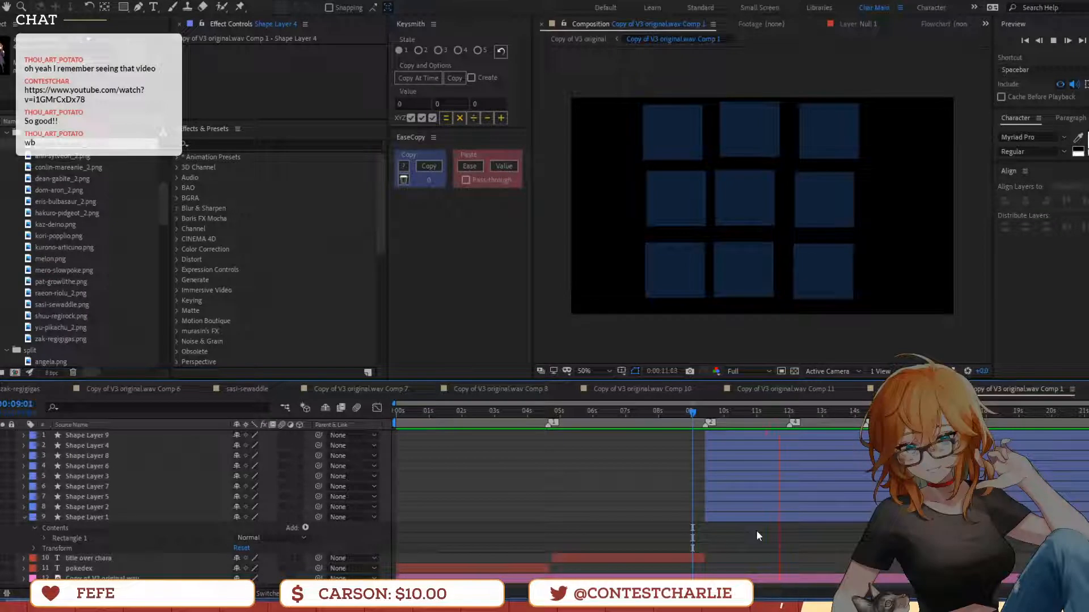
{"action": "key", "text": "space"}
{"action": "left_click", "coordinate": [797, 435]}
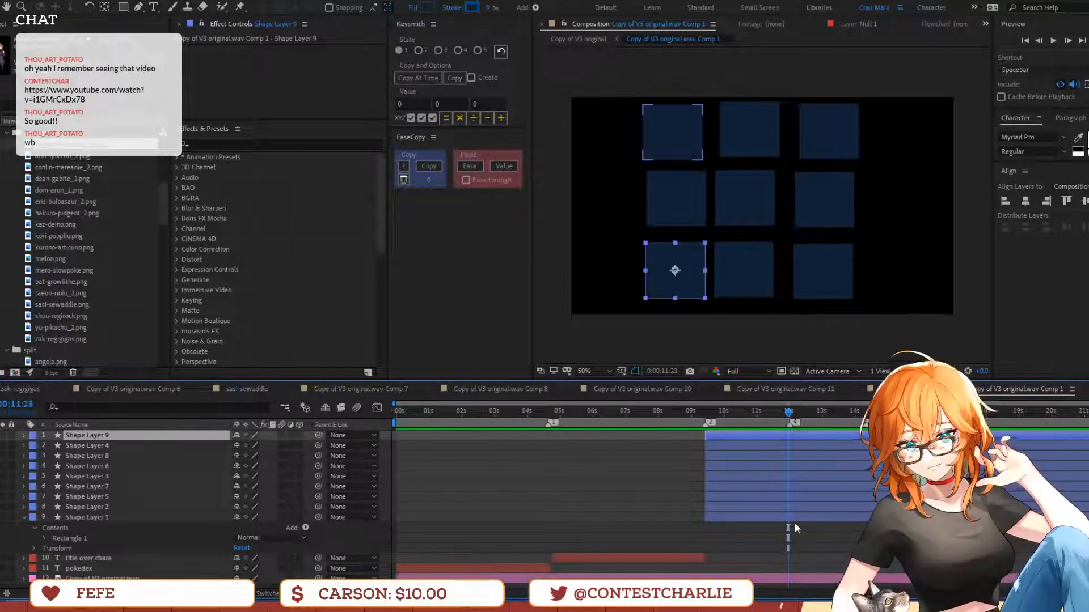
{"action": "key", "text": "ctrl+a"}
{"action": "key", "text": "ctrl+shift+d"}
{"action": "key", "text": "s"}
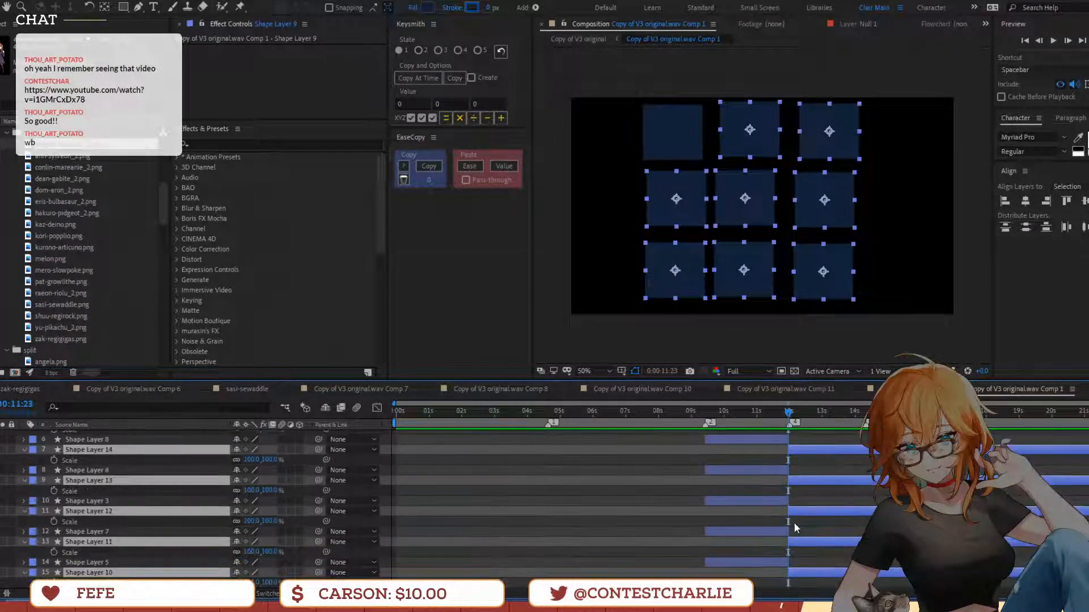
{"action": "key", "text": "ctrl+z"}
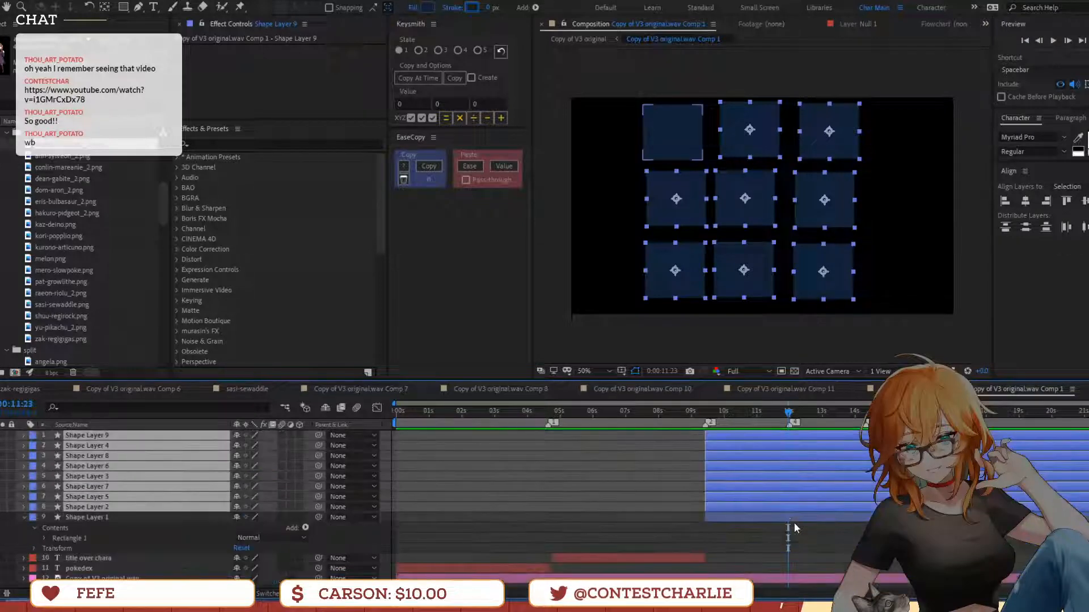
Include Shape Layer 1 in the selection, split all nine squares at 0:00:11:23 and stack the new halves together above the originals
{"action": "left_click", "coordinate": [793, 517], "text": "shift"}
{"action": "key", "text": "ctrl+shift+d"}
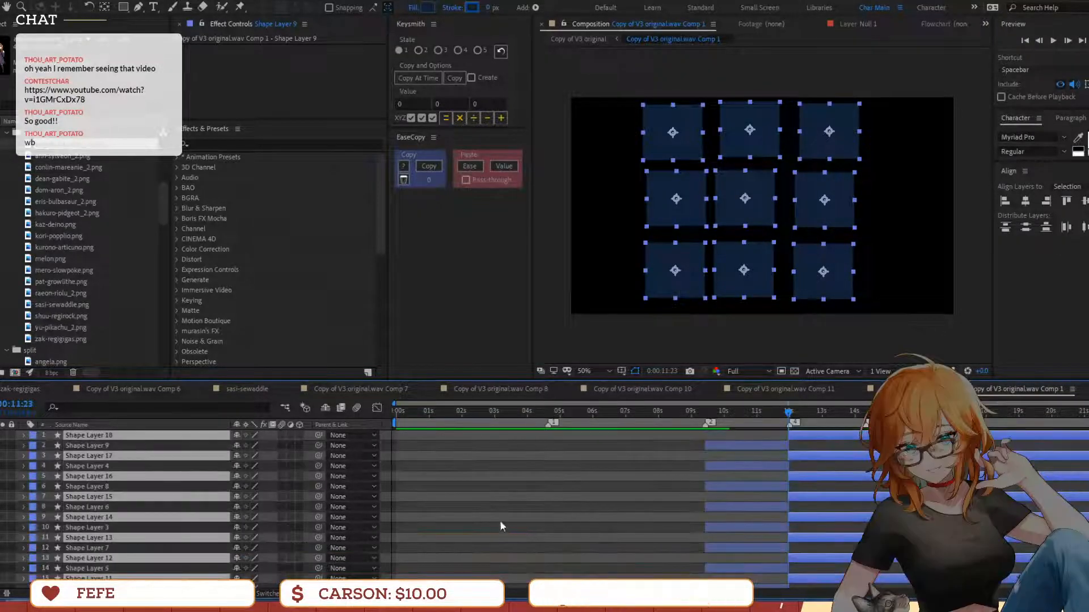
{"action": "left_click_drag", "start_coordinate": [157, 457], "coordinate": [130, 438]}
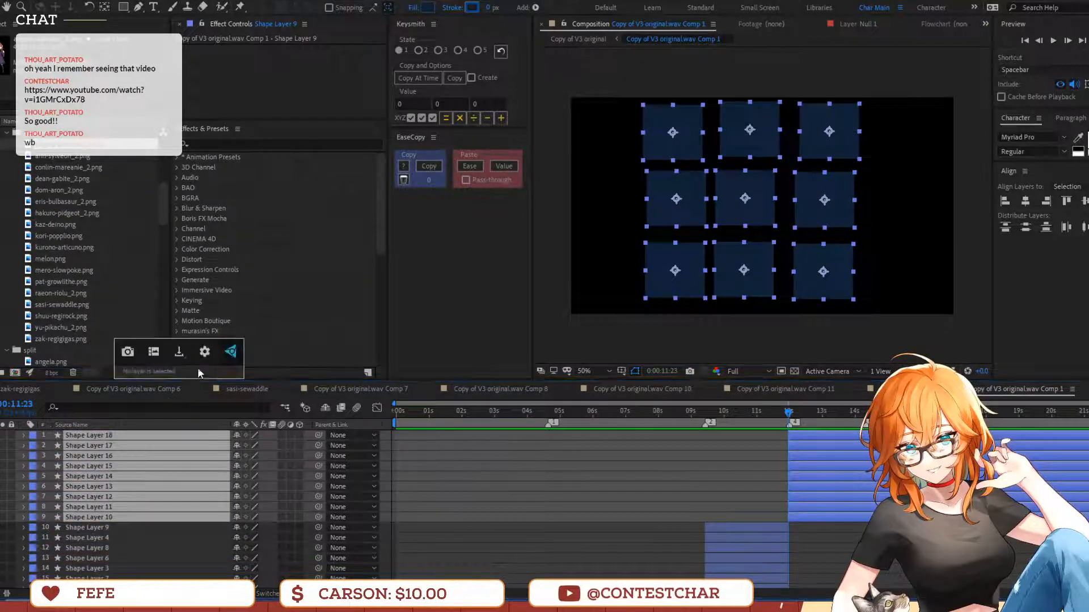
Change the fill colour of the nine new square layers to dark magenta
{"action": "left_click", "coordinate": [423, 10]}
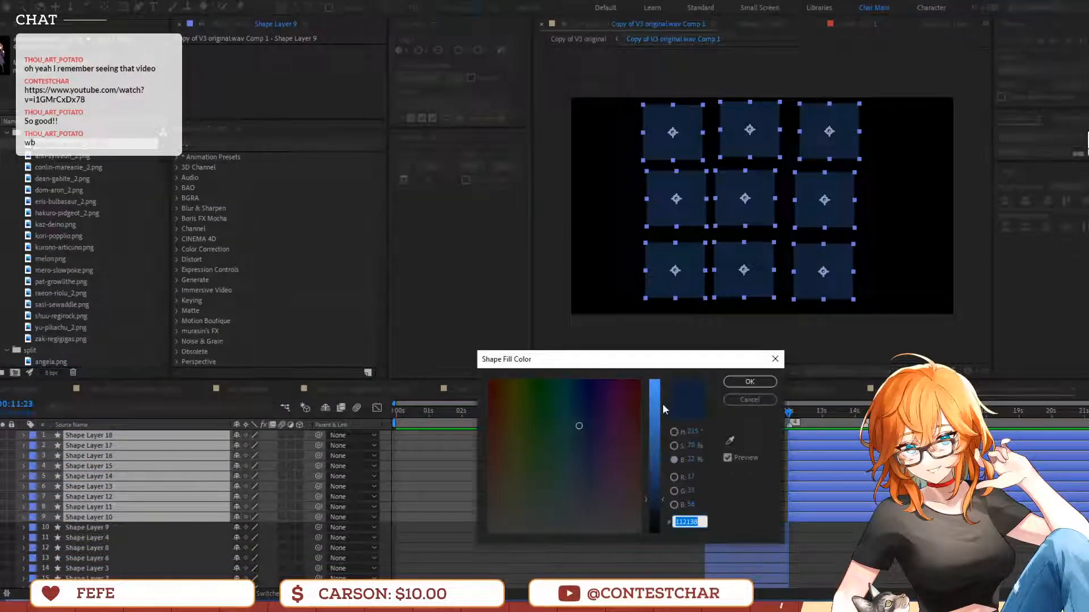
{"action": "left_click_drag", "start_coordinate": [610, 409], "coordinate": [623, 389]}
{"action": "left_click", "coordinate": [744, 383]}
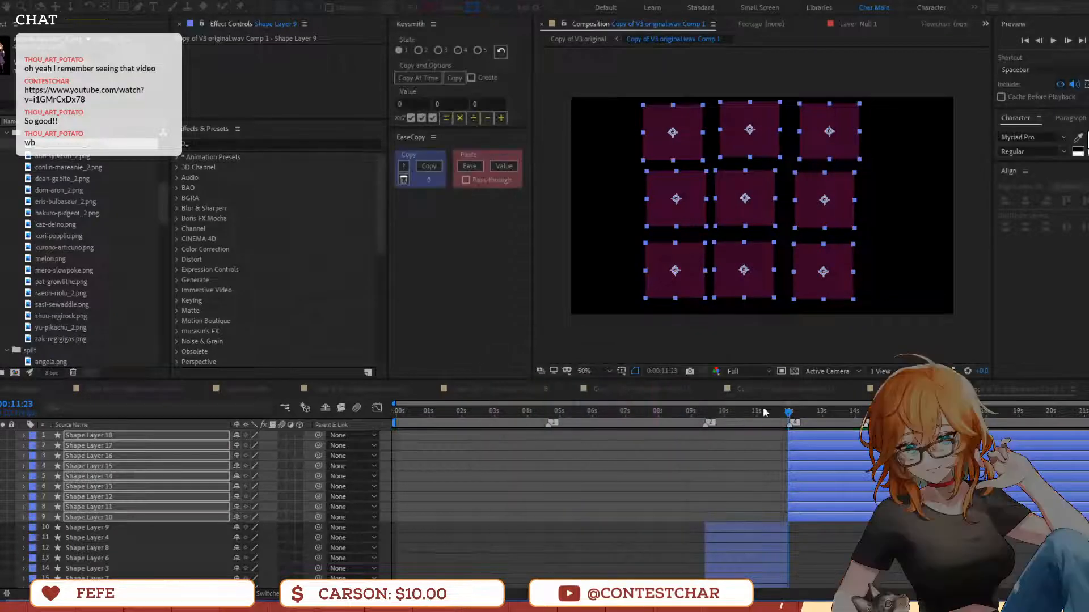
Preview from 0:00:11:02, split the magenta squares at 0:00:14:07 and delete the halves after the cut
{"action": "left_click", "coordinate": [759, 409]}
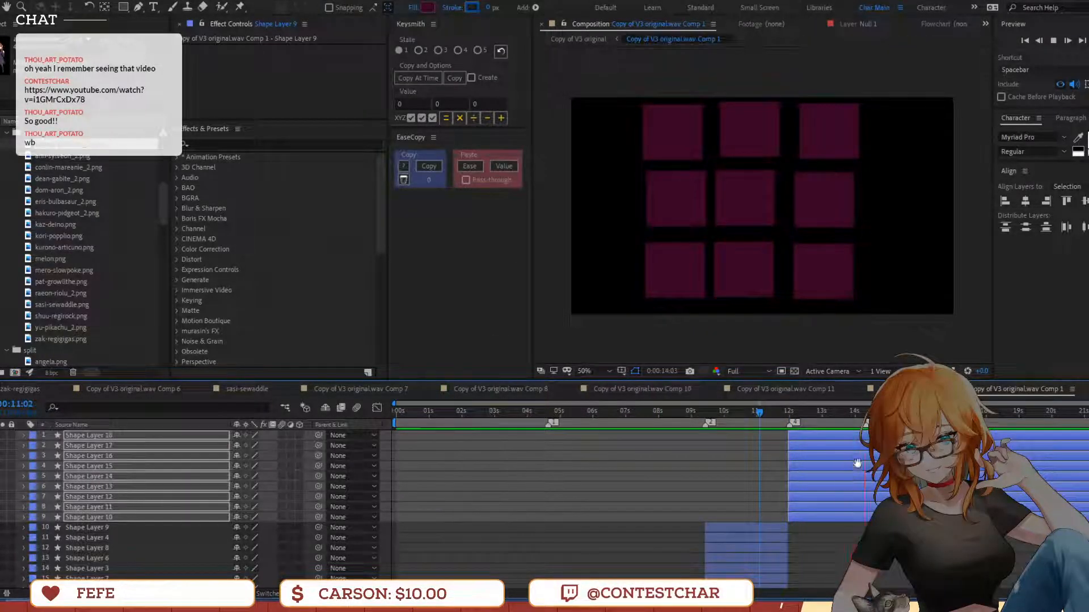
{"action": "key", "text": "space"}
{"action": "key", "text": "ctrl+shift+d"}
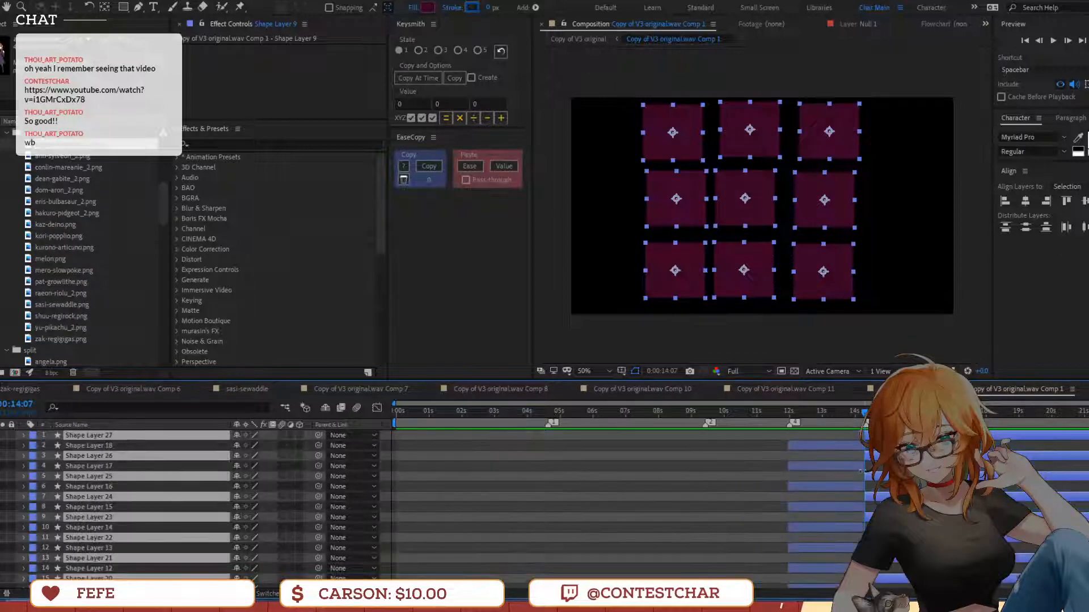
{"action": "key", "text": "Delete"}
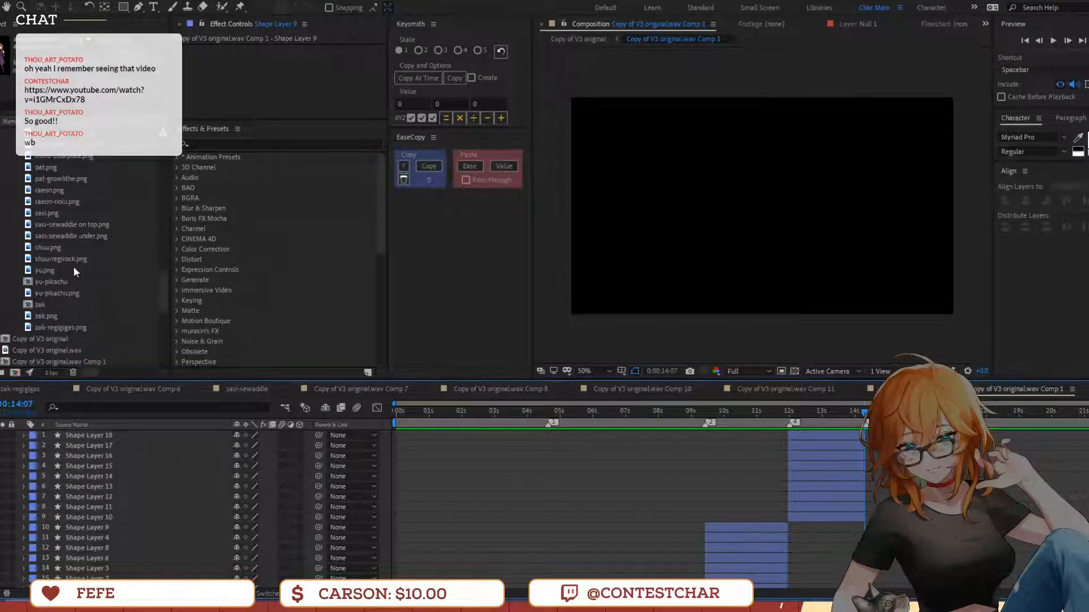
Add Layer 3/Free Pokemon Icons Vector.ai as the top timeline layer, starting near the end of the magenta squares
{"action": "scroll", "coordinate": [73, 267], "scroll_direction": "up", "scroll_amount": 5}
{"action": "key", "text": "space"}
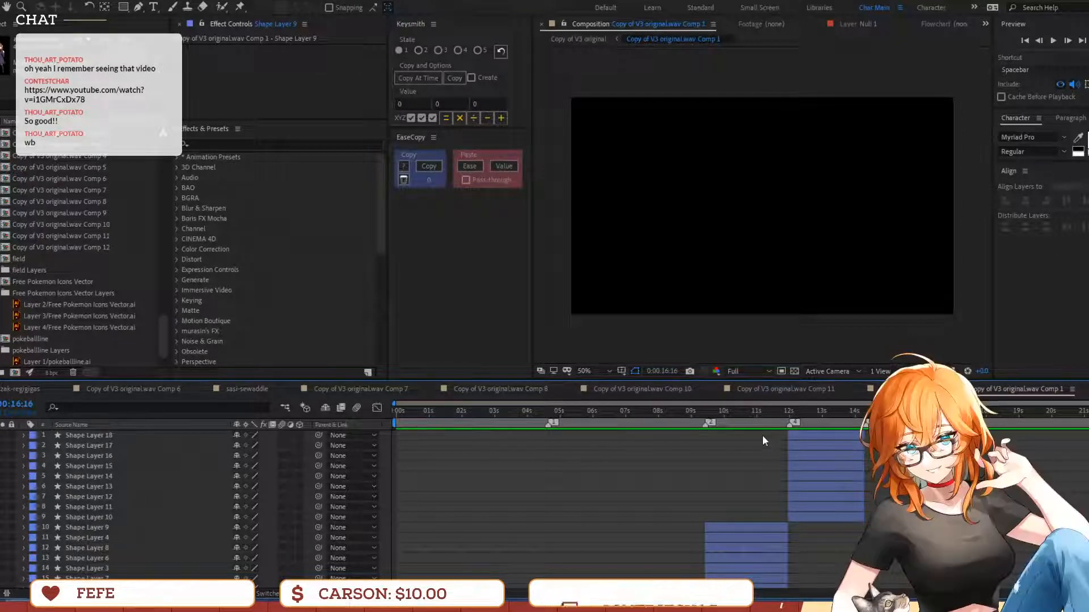
{"action": "key", "text": "space"}
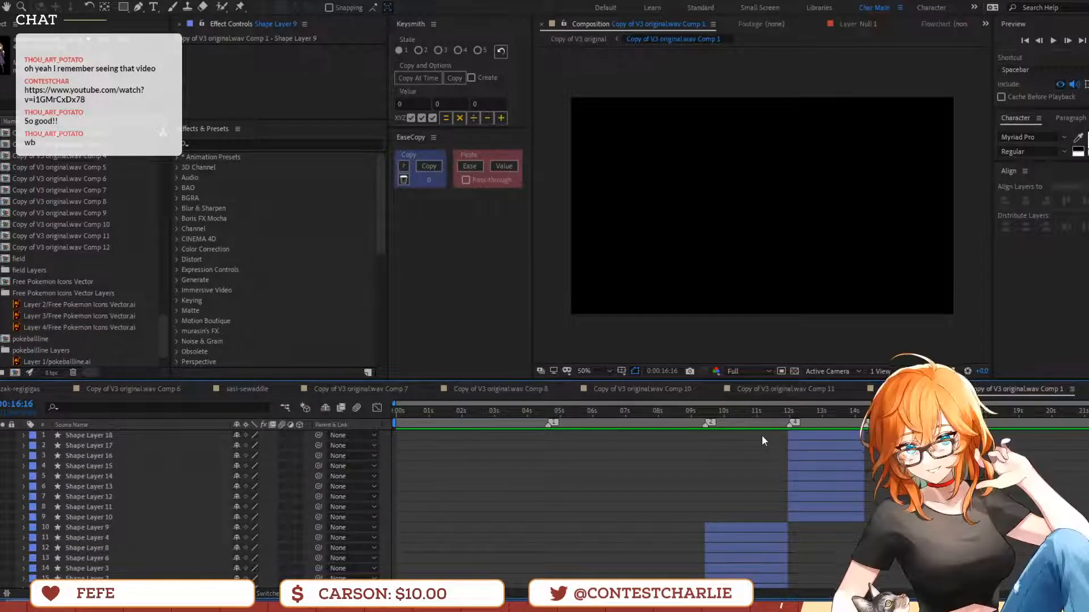
{"action": "scroll", "coordinate": [79, 280], "scroll_direction": "down", "scroll_amount": 1}
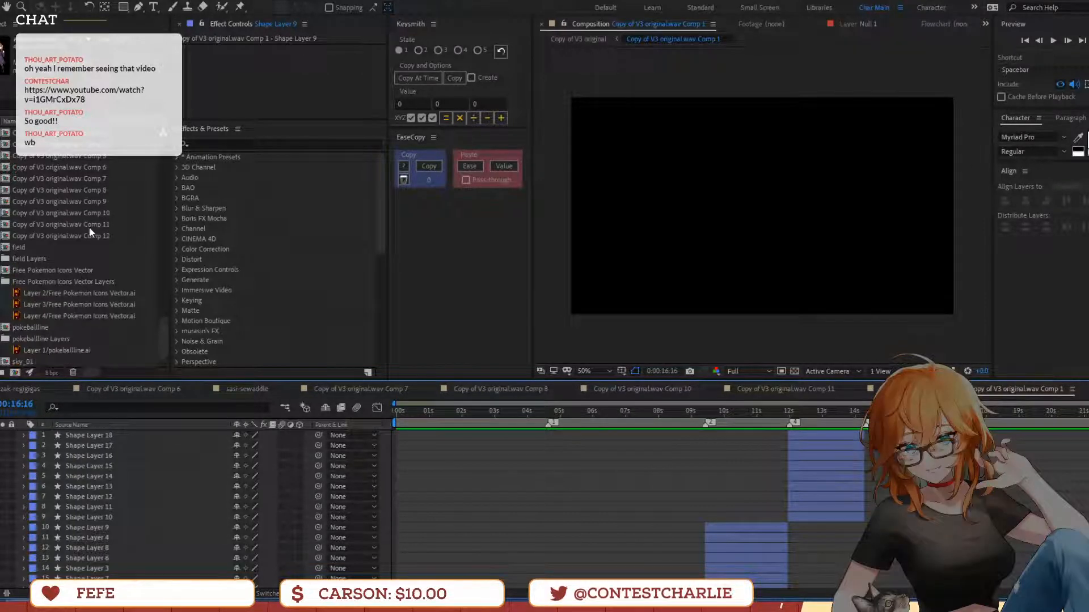
{"action": "left_click", "coordinate": [74, 304]}
{"action": "left_click_drag", "start_coordinate": [70, 308], "coordinate": [856, 435]}
{"action": "left_click", "coordinate": [861, 410]}
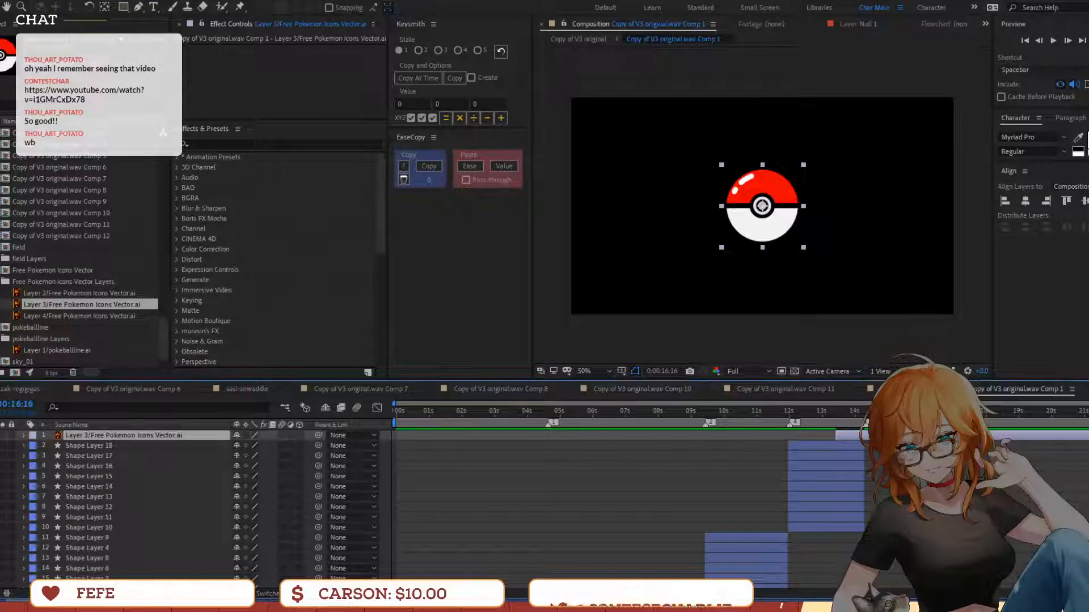
Align the Poké Ball layer's start with the end of the magenta squares and preview from 0:00:06:07 to 0:00:16:18
{"action": "key", "text": "Page_Up"}
{"action": "key", "text": "Page_Up"}
{"action": "key", "text": "Page_Up"}
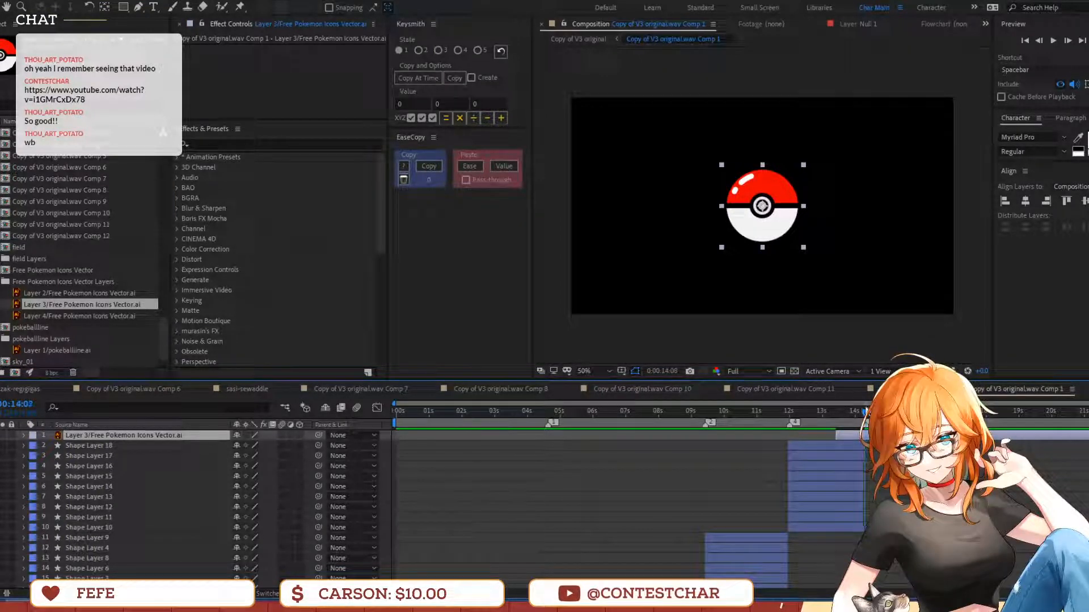
{"action": "mouse_move", "coordinate": [815, 407]}
{"action": "left_mouse_down"}
{"action": "mouse_move", "coordinate": [723, 424]}
{"action": "mouse_move", "coordinate": [825, 413]}
{"action": "left_mouse_up"}
{"action": "left_click_drag", "start_coordinate": [861, 469], "coordinate": [601, 501]}
{"action": "scroll", "coordinate": [601, 501], "scroll_direction": "down", "scroll_amount": 3}
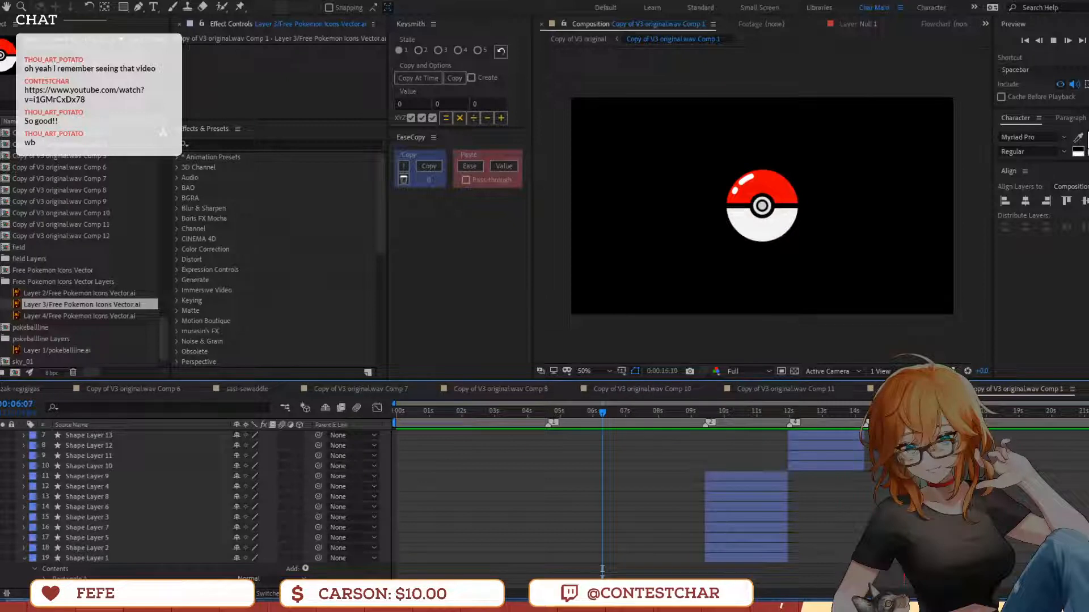
{"action": "key", "text": "space"}
{"action": "scroll", "coordinate": [431, 505], "scroll_direction": "up", "scroll_amount": 2}
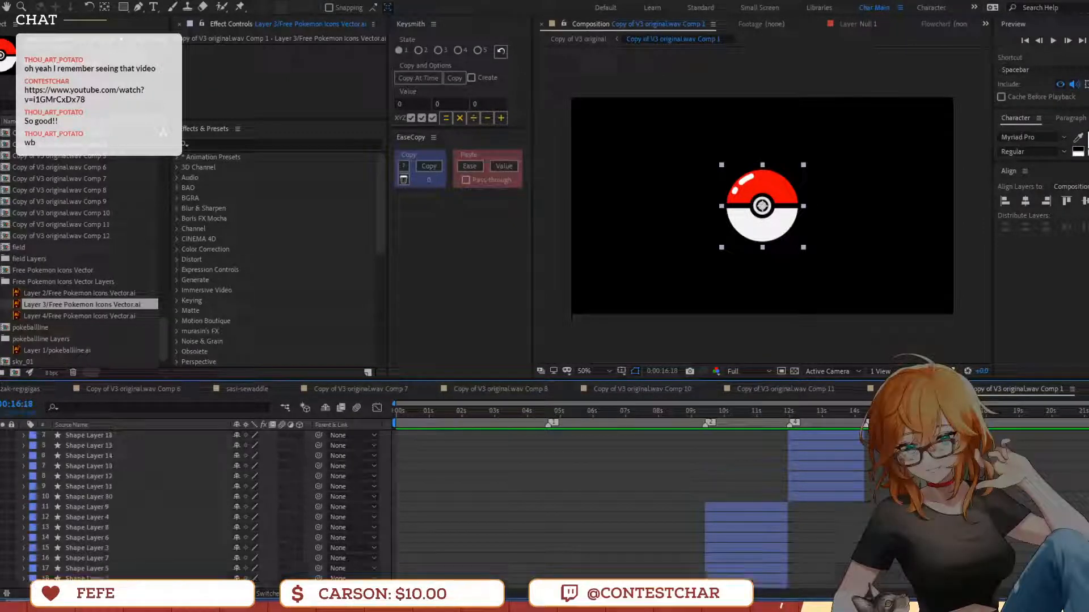
{"action": "key", "text": "ctrl+d"}
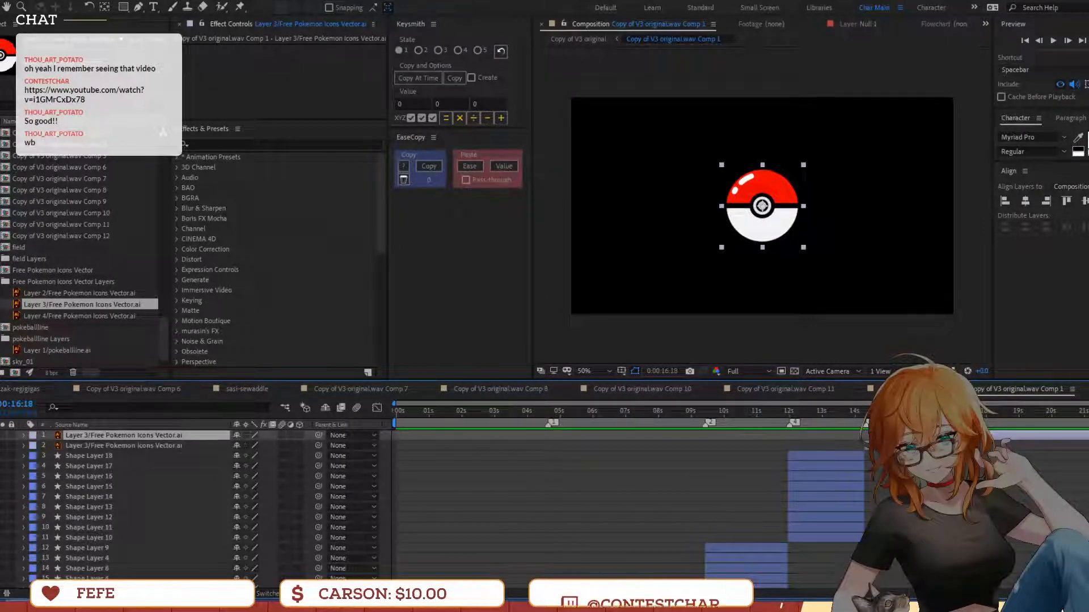
{"action": "key", "text": "Delete"}
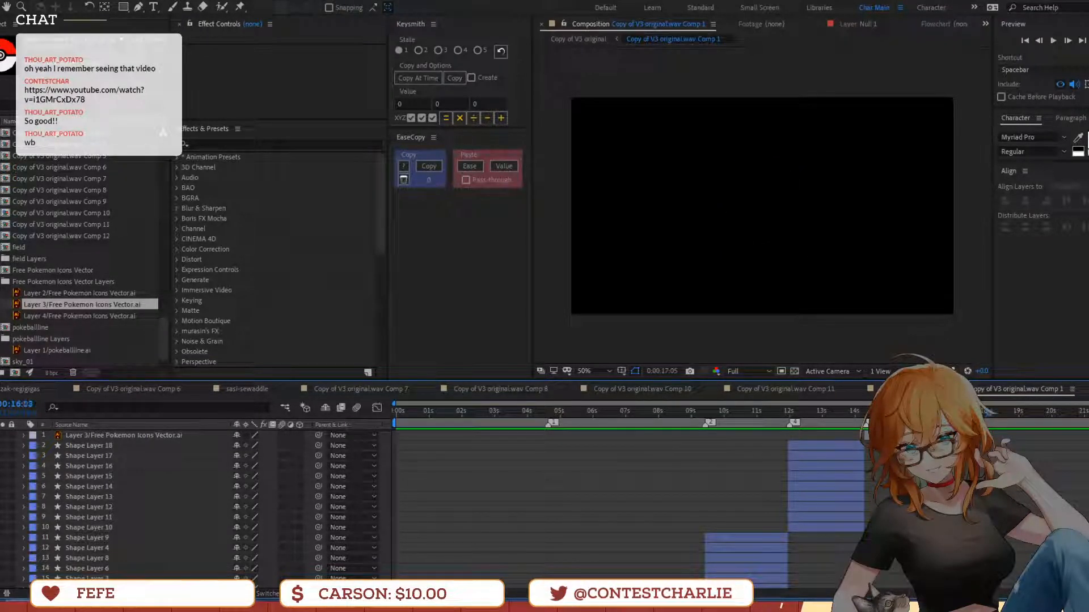
{"action": "key", "text": "ctrl+z"}
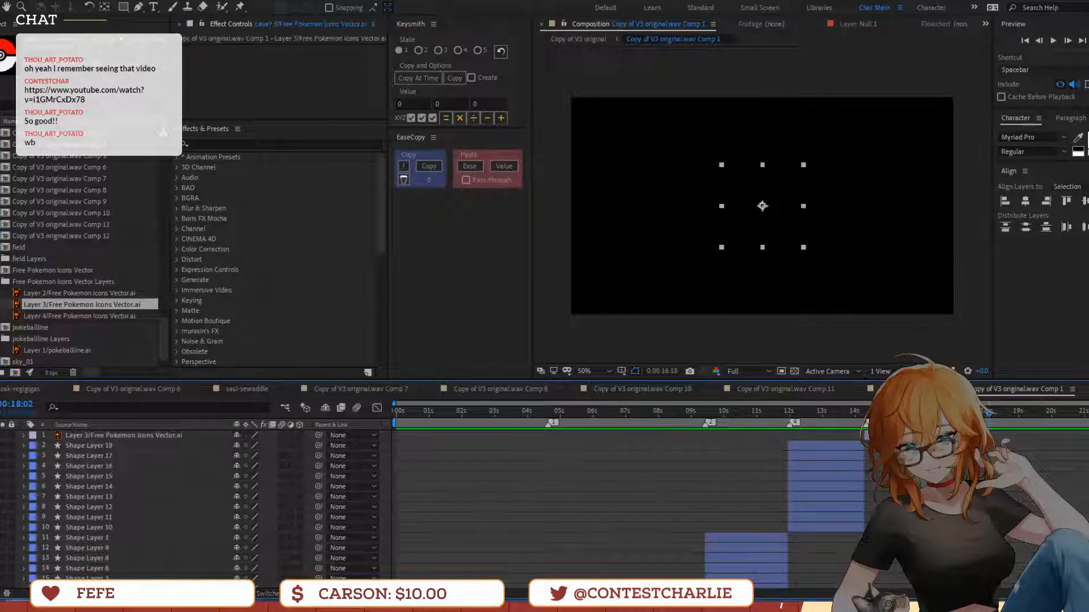
{"action": "key", "text": "space"}
{"action": "key", "text": "Delete"}
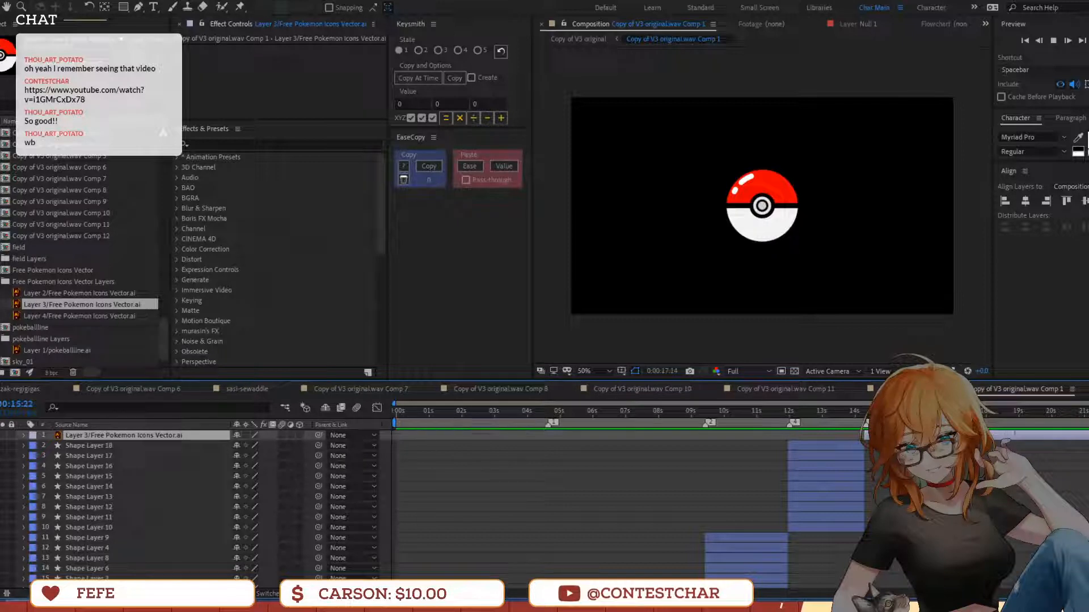
Stop the preview at 0:00:19:10, check the main Copy of V3 original timeline, and return to Comp 1 to replay the Poké Ball section
{"action": "key", "text": "space"}
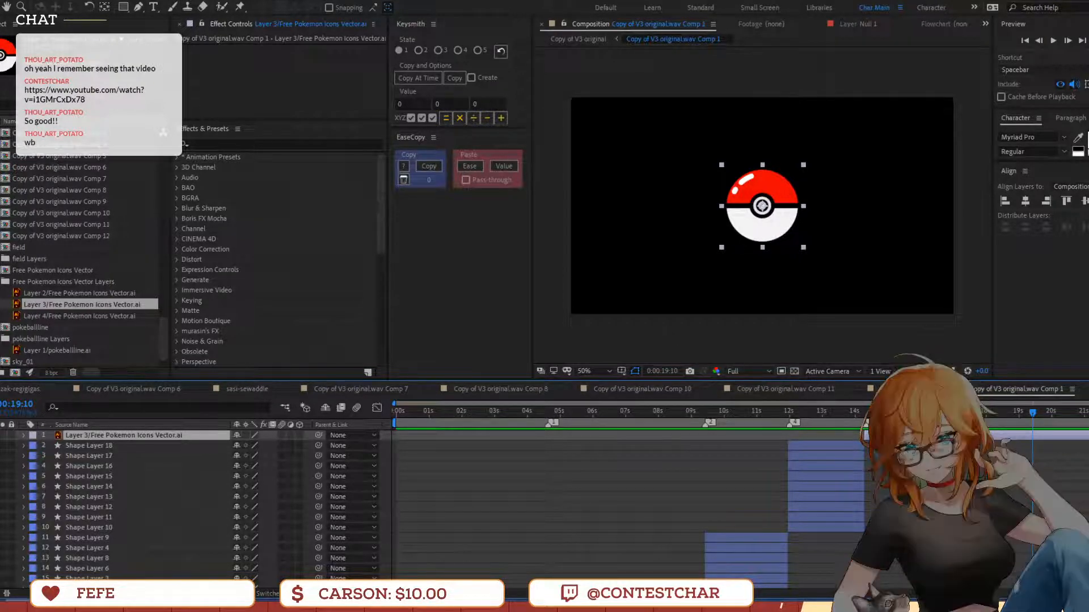
{"action": "left_click", "coordinate": [903, 389]}
{"action": "key", "text": "space"}
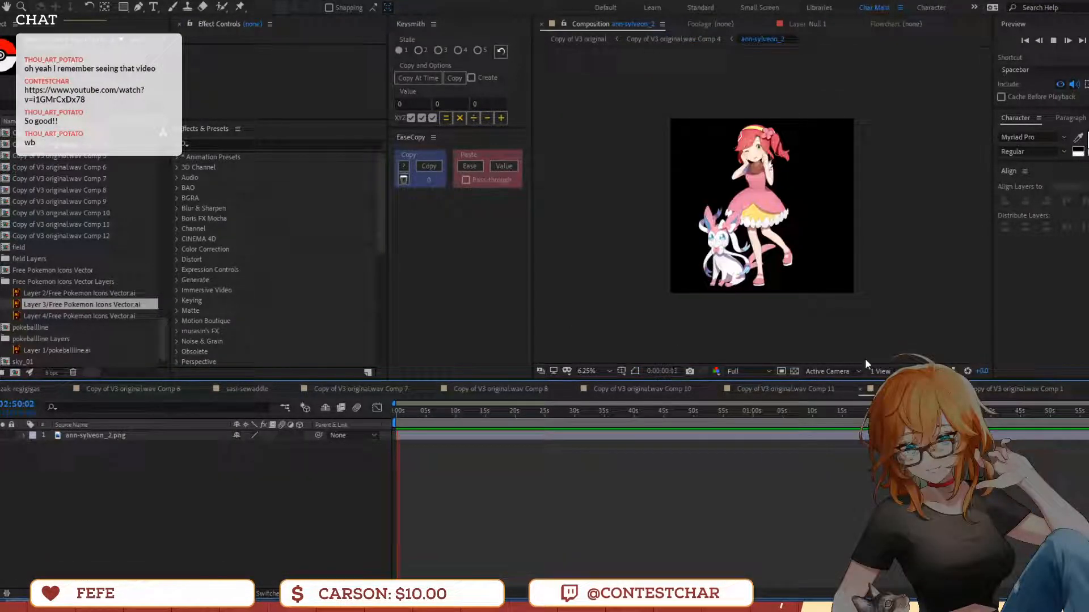
{"action": "left_click", "coordinate": [578, 39]}
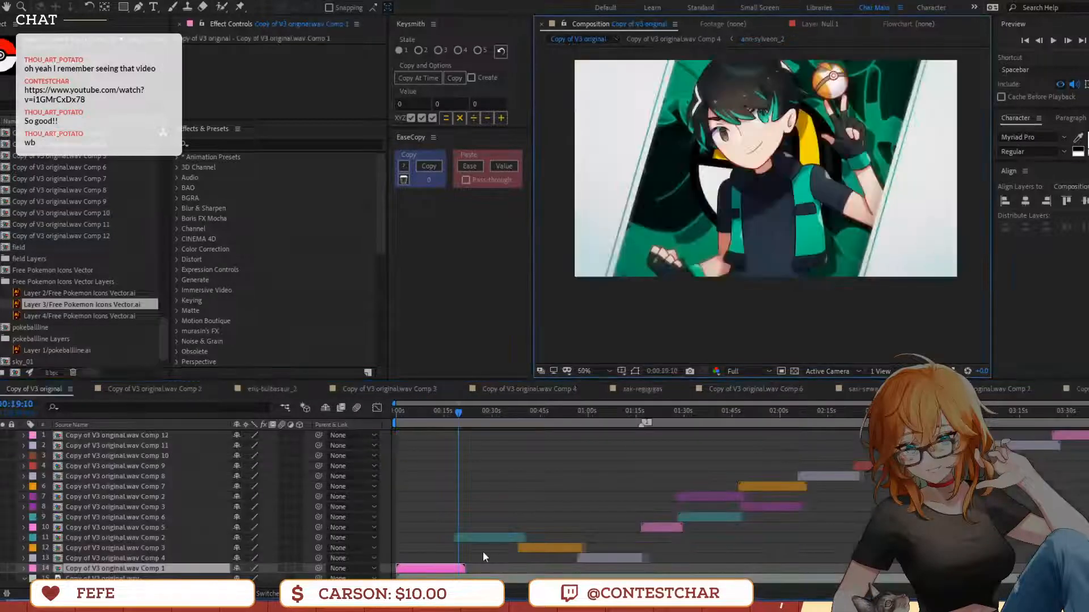
{"action": "double_click", "coordinate": [462, 567]}
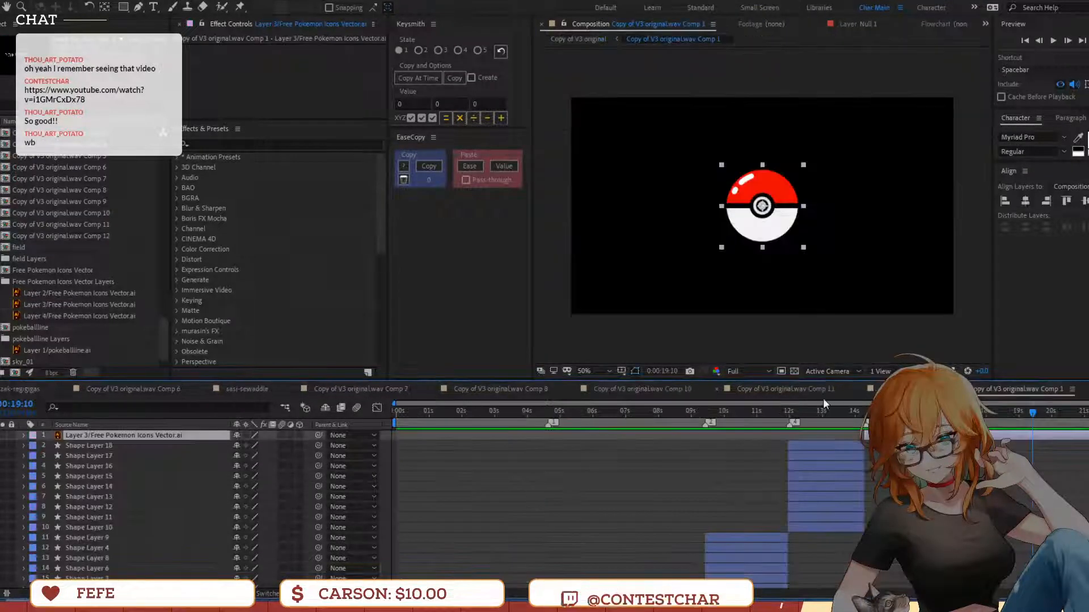
{"action": "key", "text": "space"}
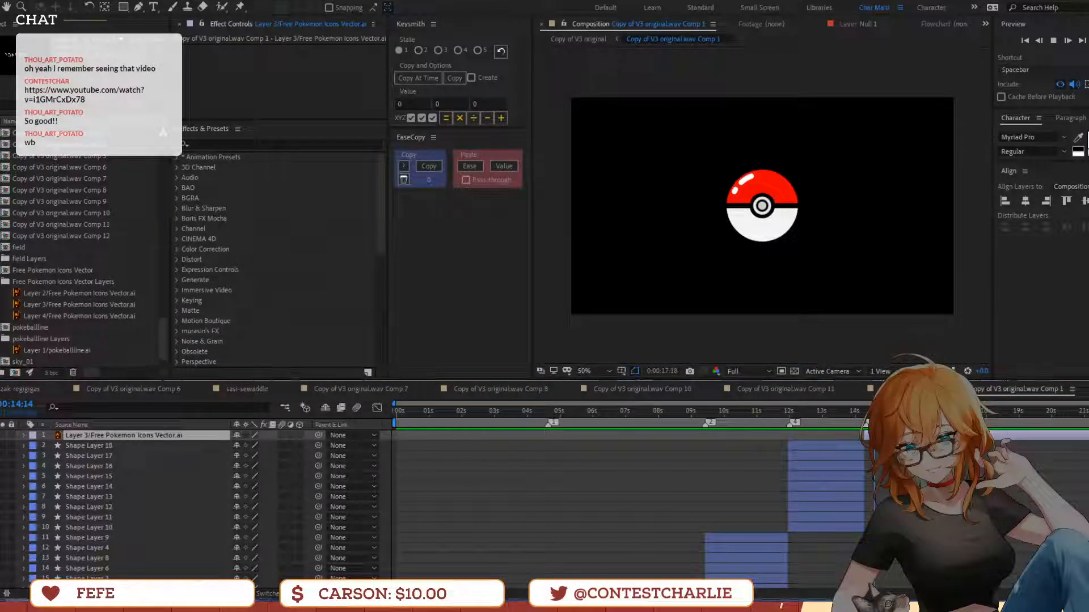
Stop the Poké Ball preview at 0:00:19:01 and replay Comp 1 from 0:00:16:19 to 0:00:19:02
{"action": "key", "text": "space"}
{"action": "key", "text": "alt+Tab"}
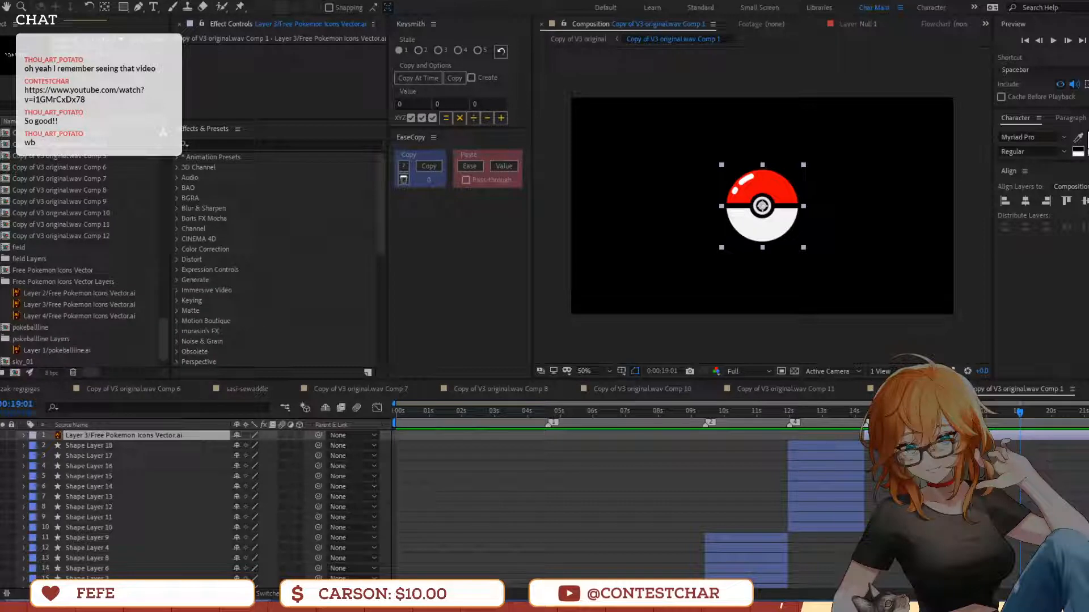
{"action": "left_click_drag", "start_coordinate": [1019, 411], "coordinate": [937, 412]}
{"action": "key", "text": "space"}
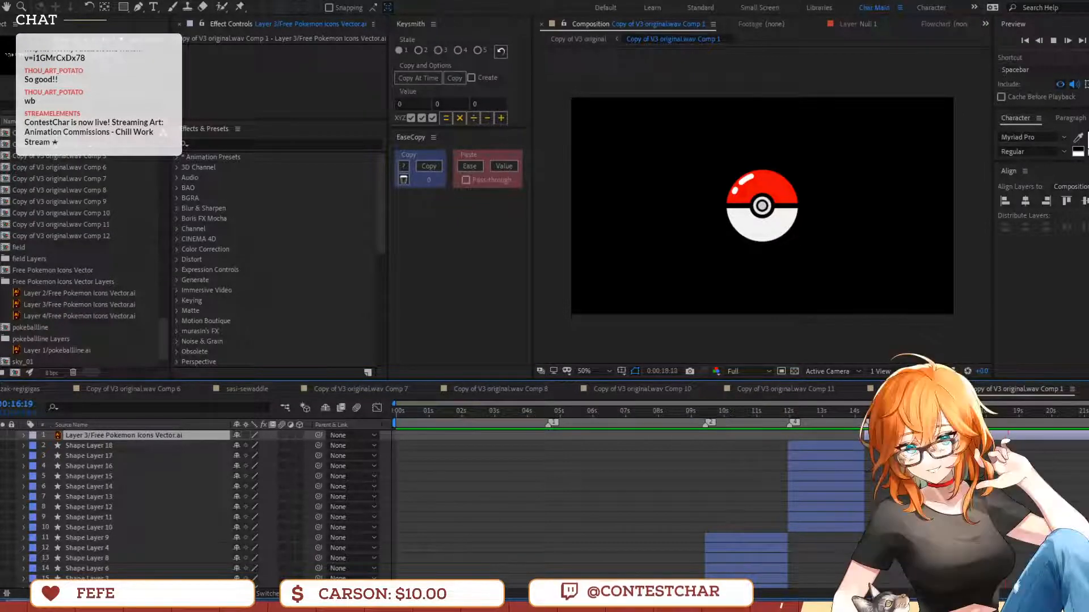
{"action": "key", "text": "space"}
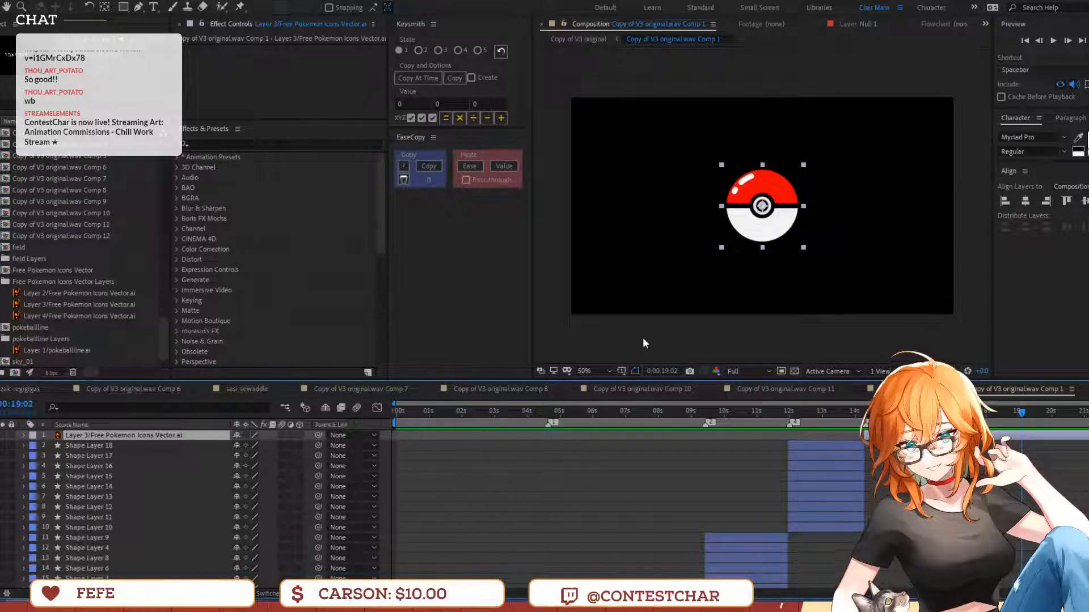
Return to the main Copy of V3 original composition and preview it from 0:00:19:02 to 0:00:57:10
{"action": "left_click", "coordinate": [592, 39]}
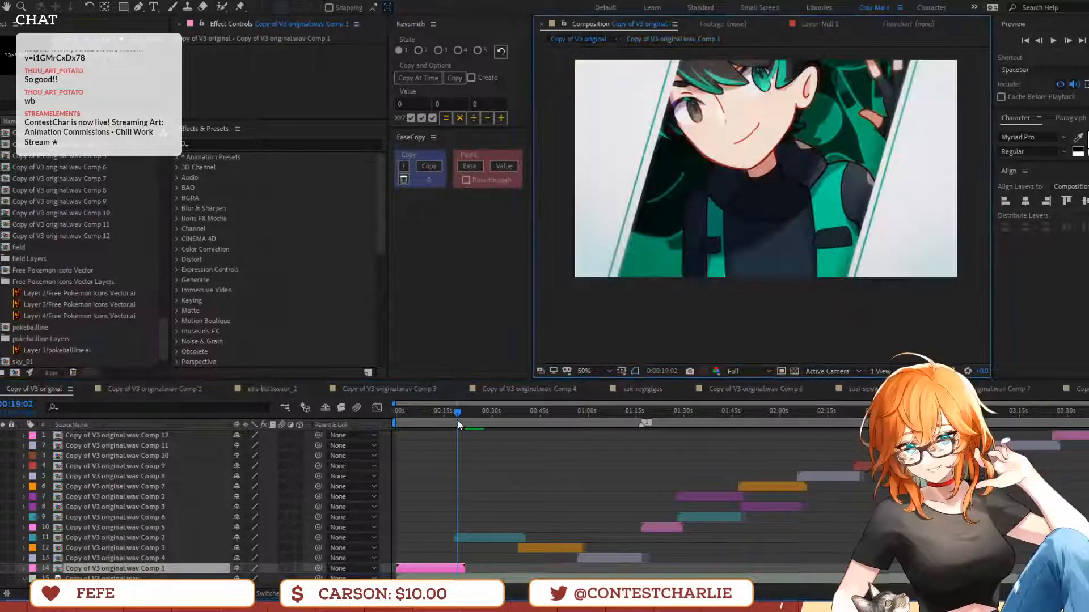
{"action": "key", "text": "space"}
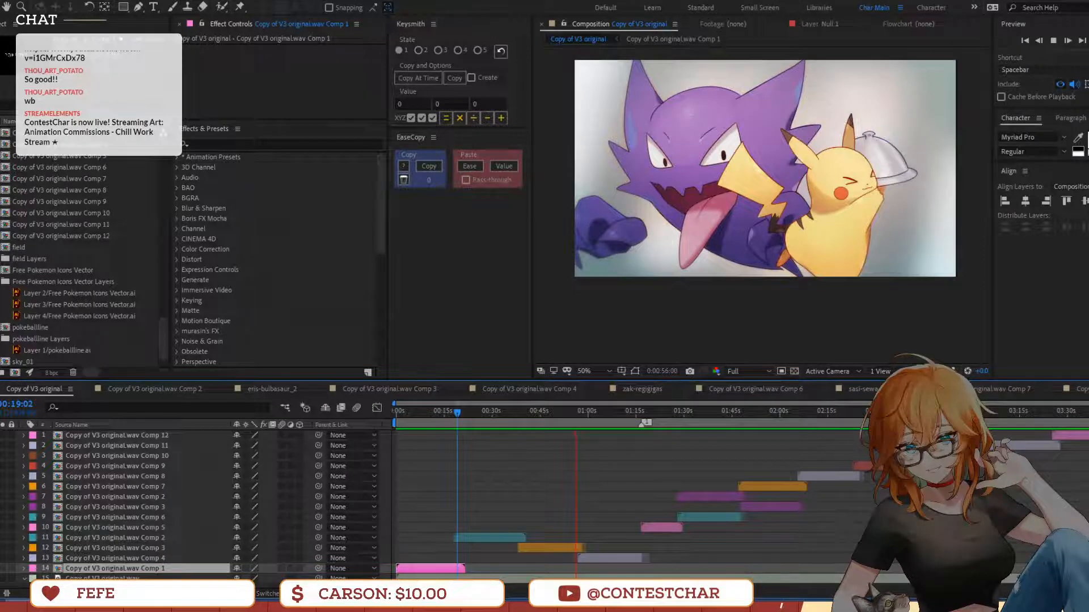
{"action": "key", "text": "space"}
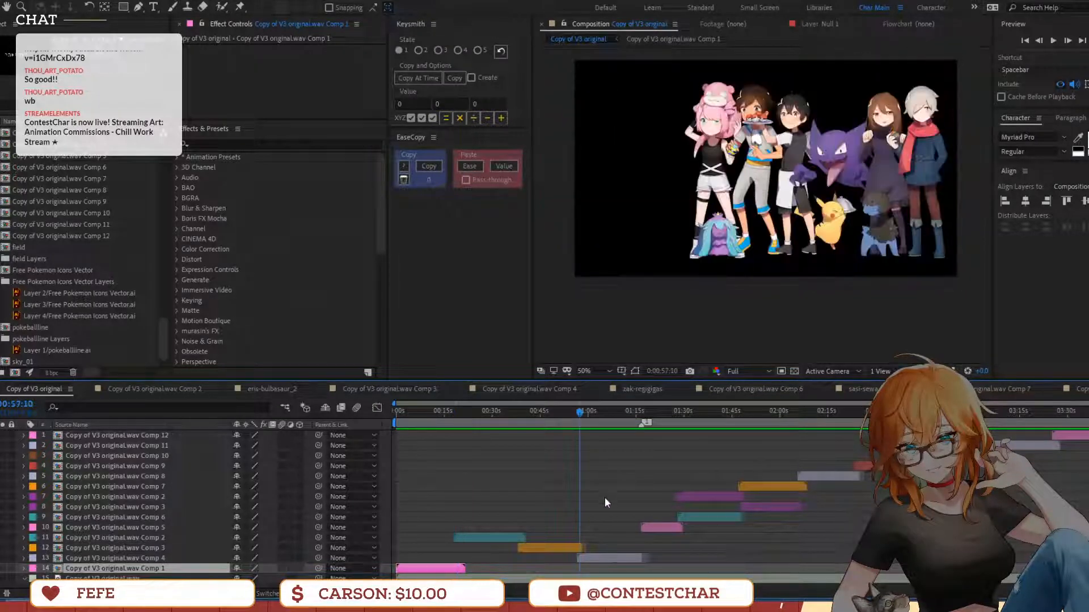
Open Comp 4 and preview the character lineup from 0:00:57:10, stopping at 0:00:59:23
{"action": "double_click", "coordinate": [603, 557]}
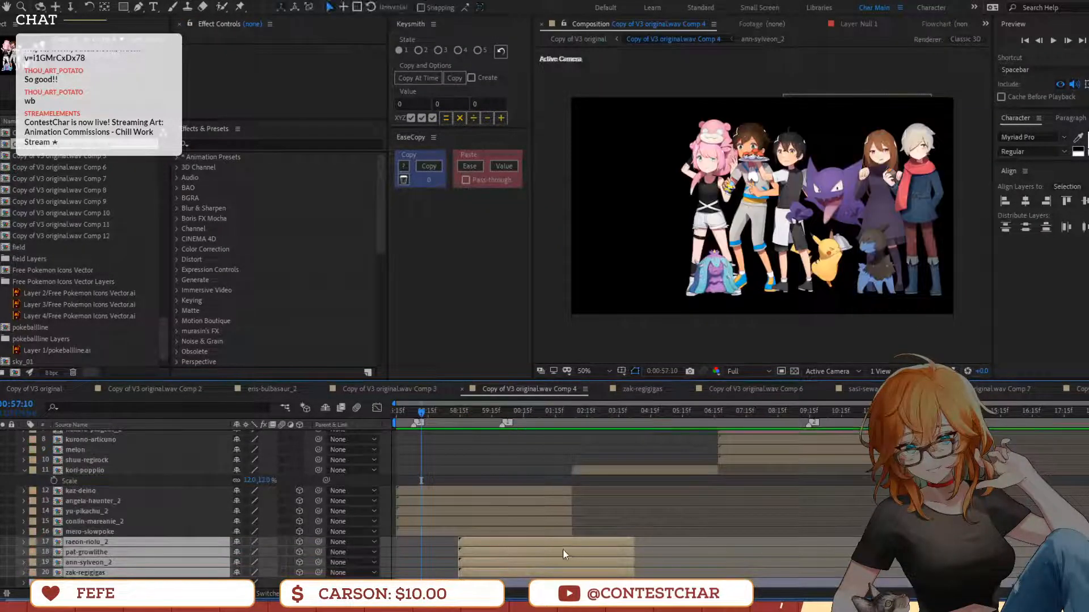
{"action": "key", "text": "space"}
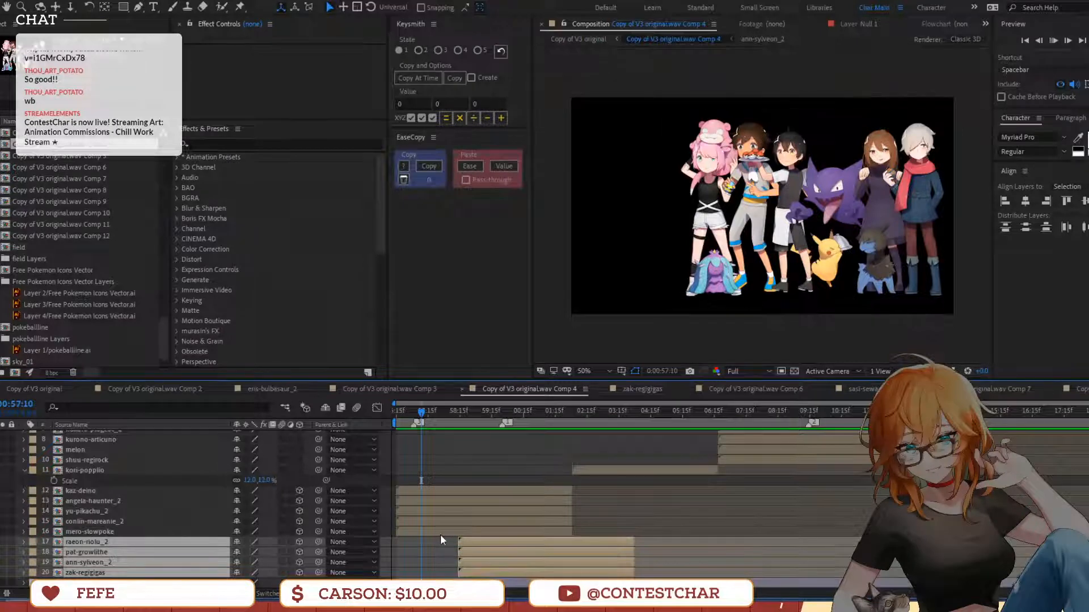
{"action": "key", "text": "space"}
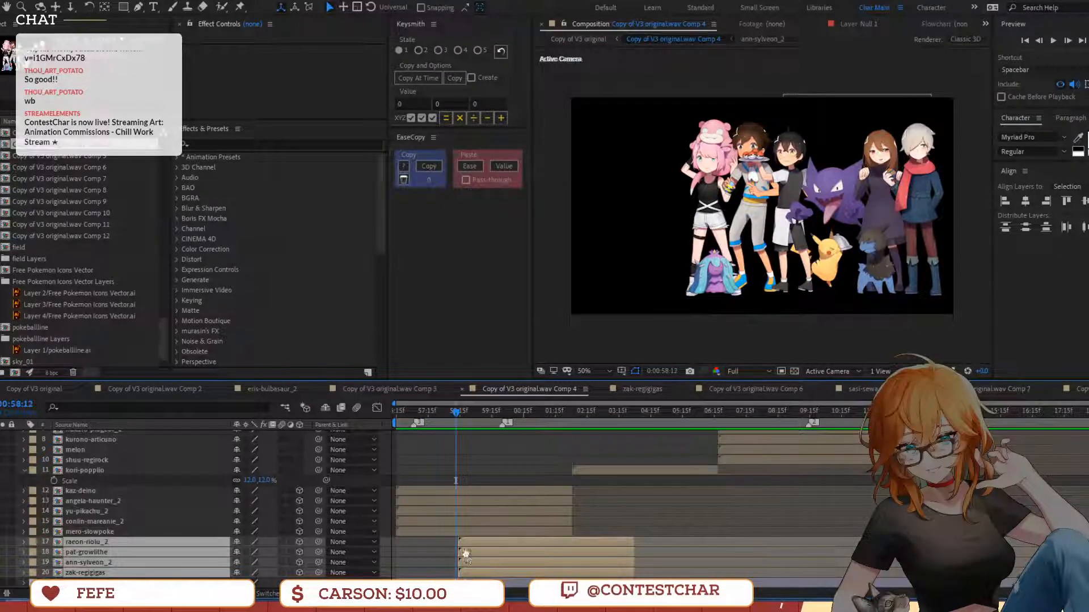
{"action": "key", "text": "space"}
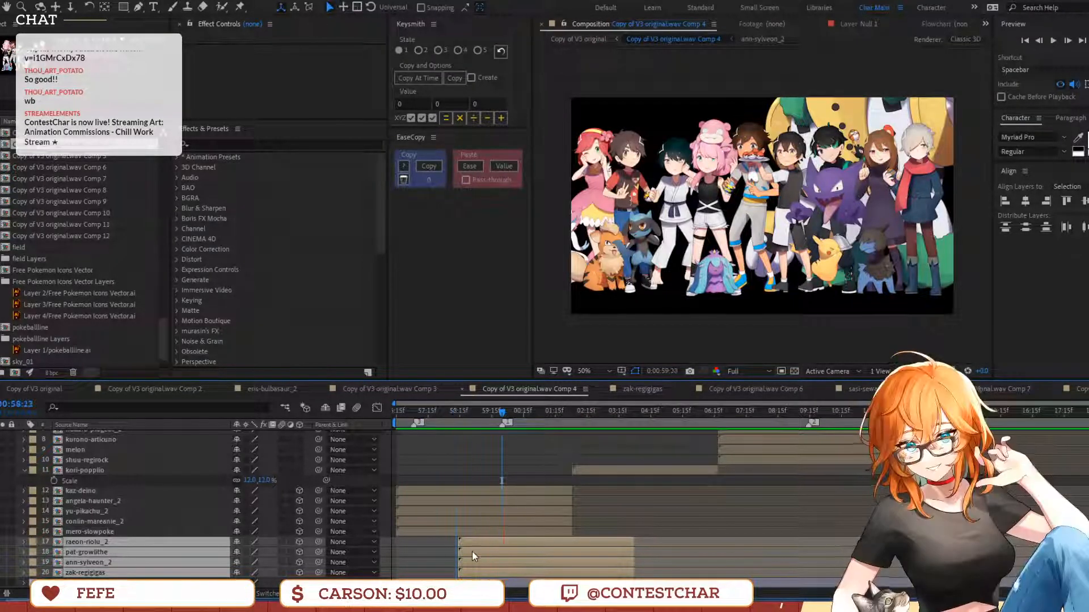
{"action": "key", "text": "space"}
Split character layers 12 to 20 at 0:00:59:23 and delete the halves after the cut
{"action": "left_click", "coordinate": [512, 491], "text": "shift"}
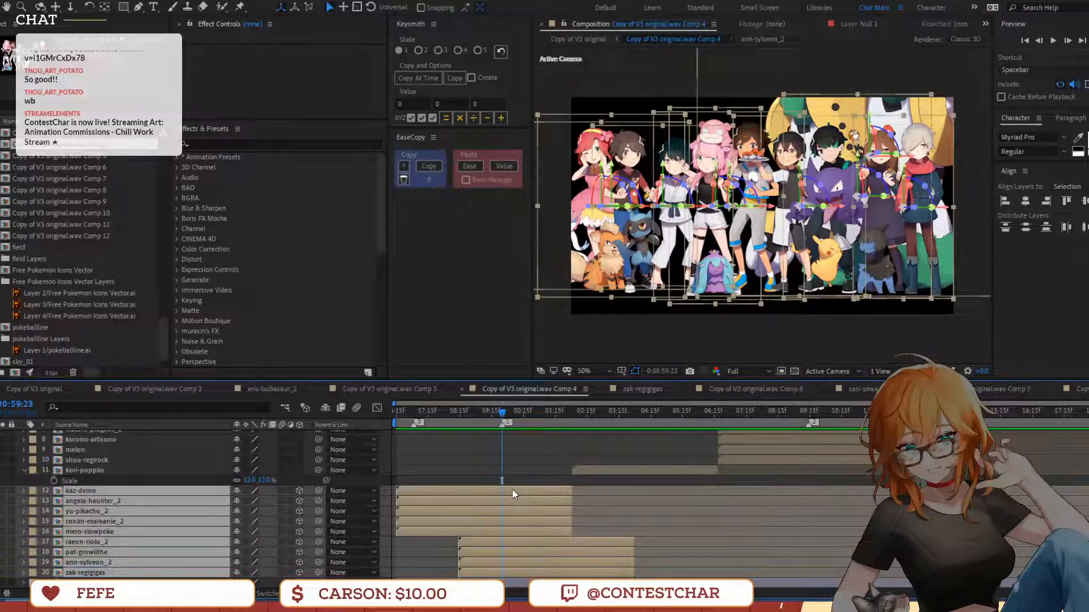
{"action": "key", "text": "ctrl+shift+d"}
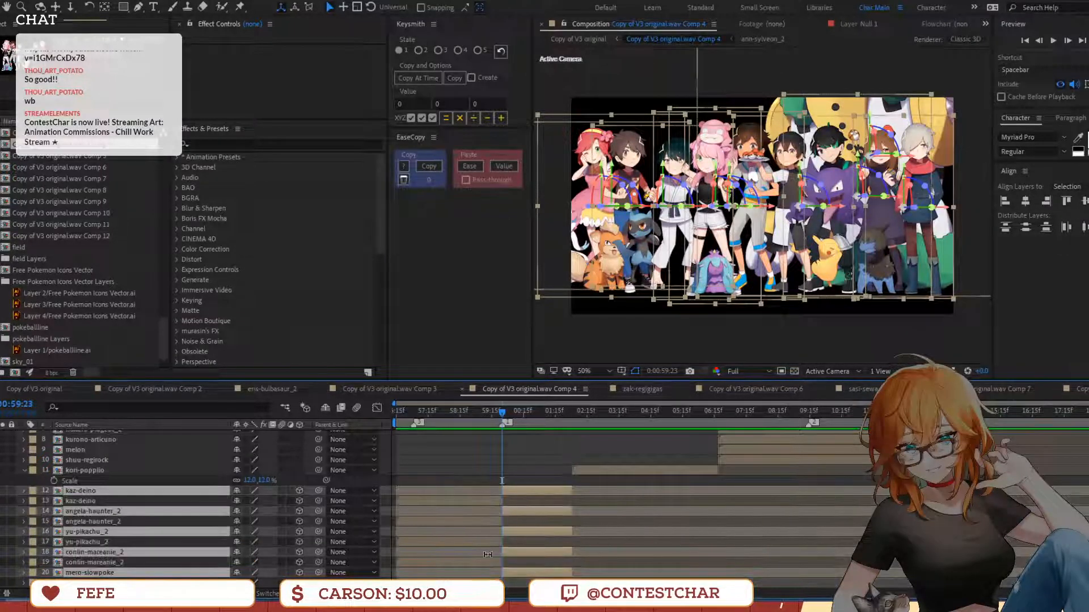
{"action": "key", "text": "Delete"}
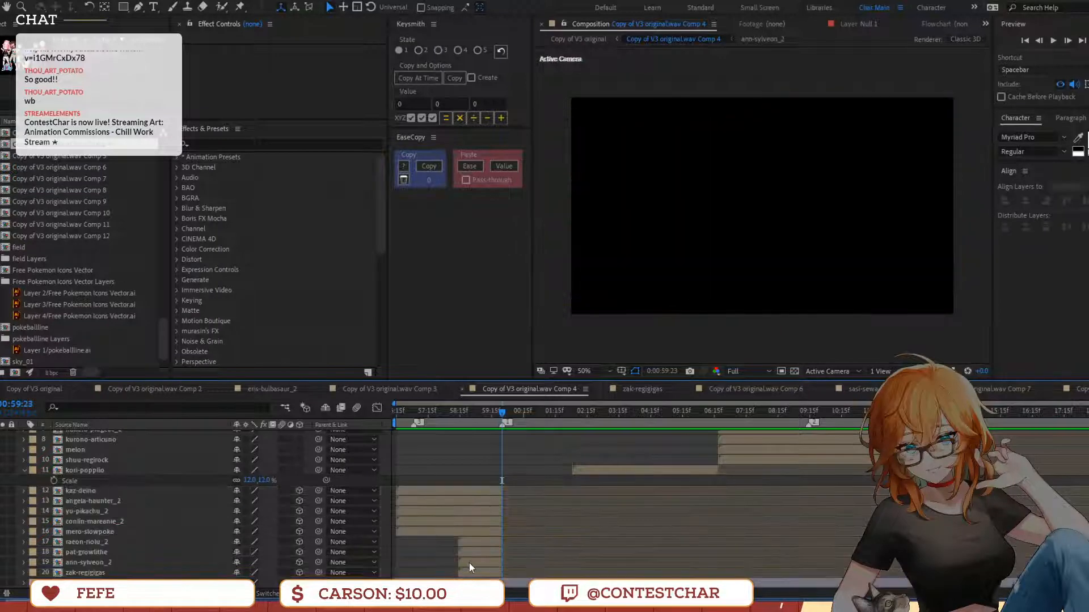
Select the trimmed character layers 12 to 20 and preview the lineup from 0:00:56:15 to 0:00:59:15
{"action": "left_click", "coordinate": [481, 569]}
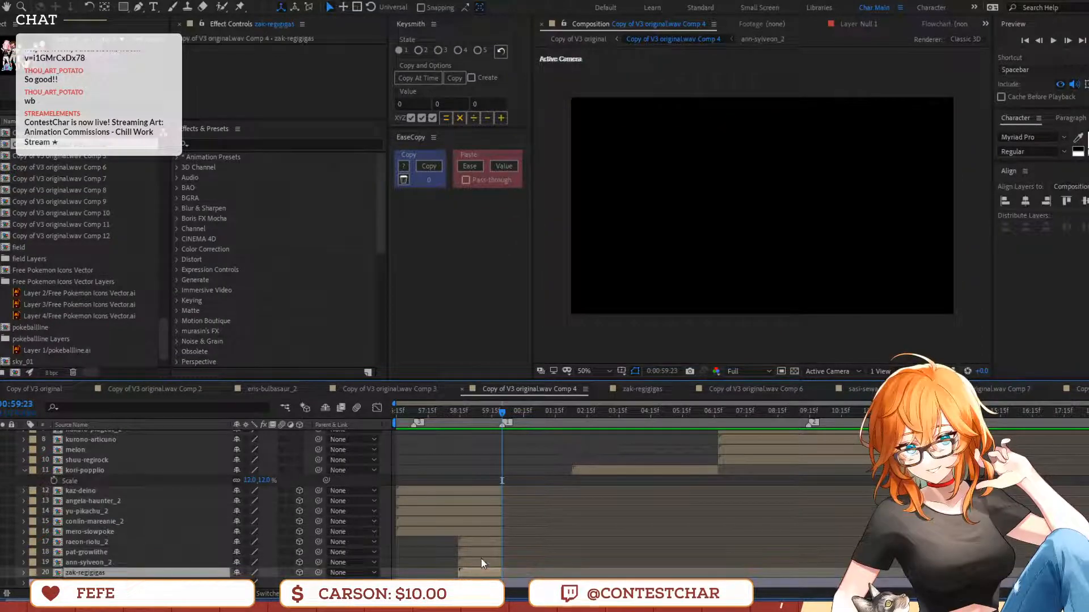
{"action": "left_click_drag", "start_coordinate": [481, 569], "coordinate": [477, 493]}
{"action": "scroll", "coordinate": [567, 510], "scroll_direction": "up", "scroll_amount": 3}
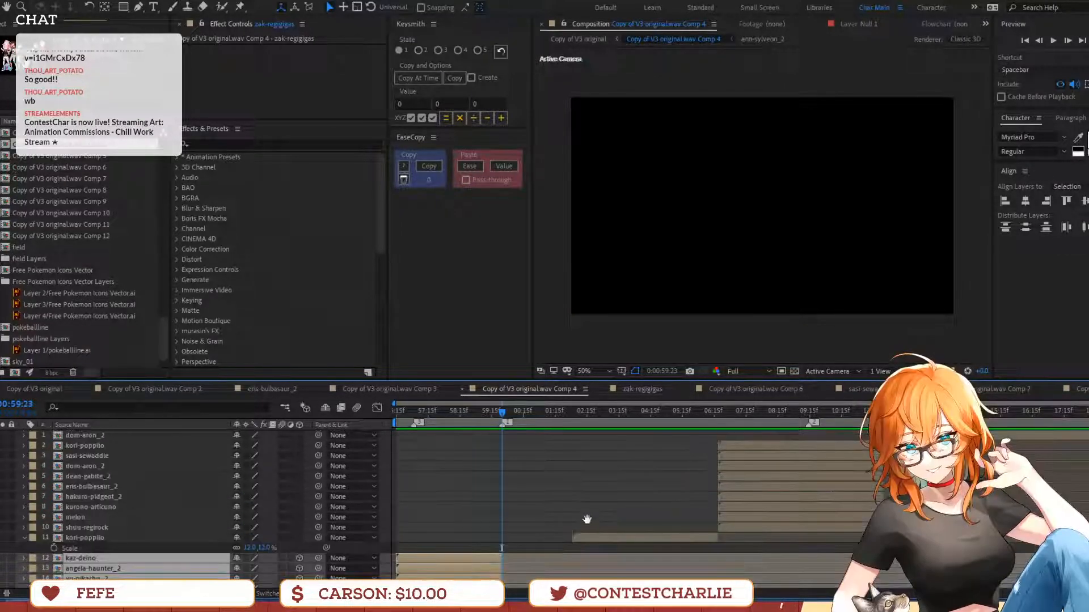
{"action": "scroll", "coordinate": [514, 526], "scroll_direction": "down", "scroll_amount": 3}
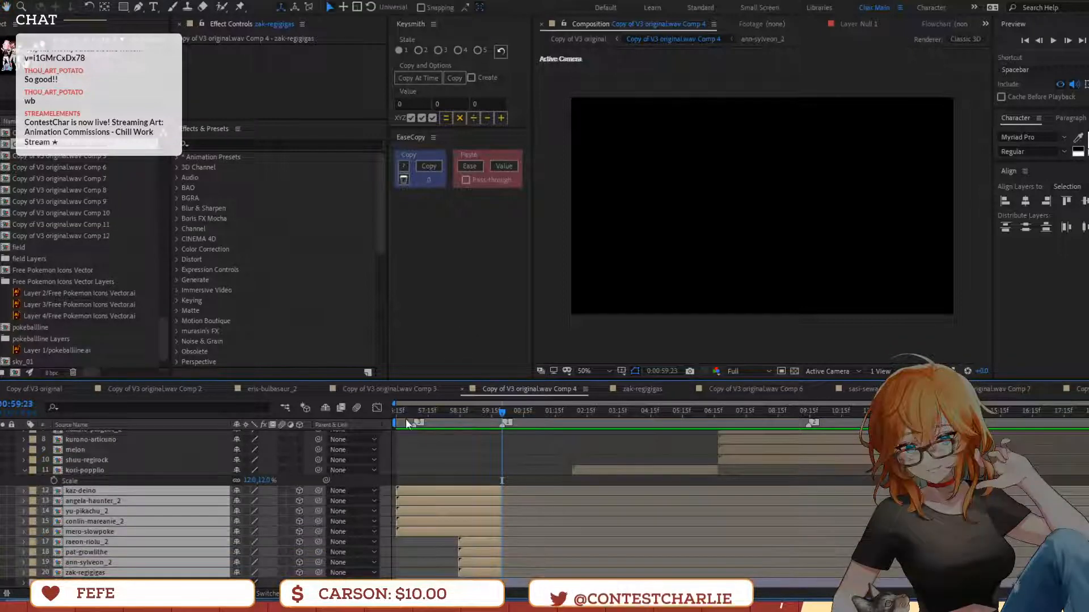
{"action": "key", "text": "space"}
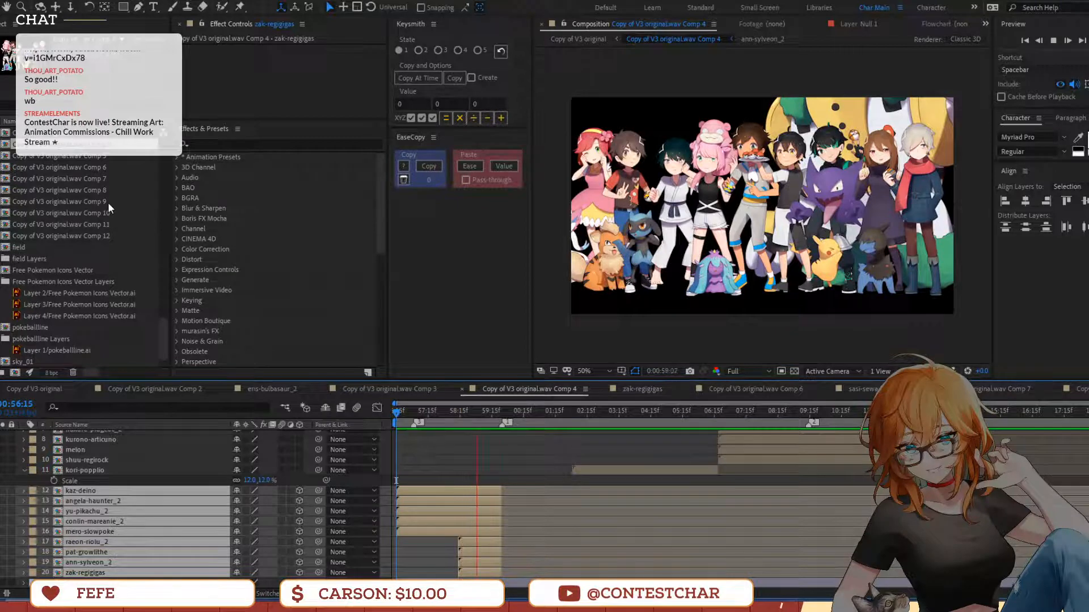
{"action": "key", "text": "space"}
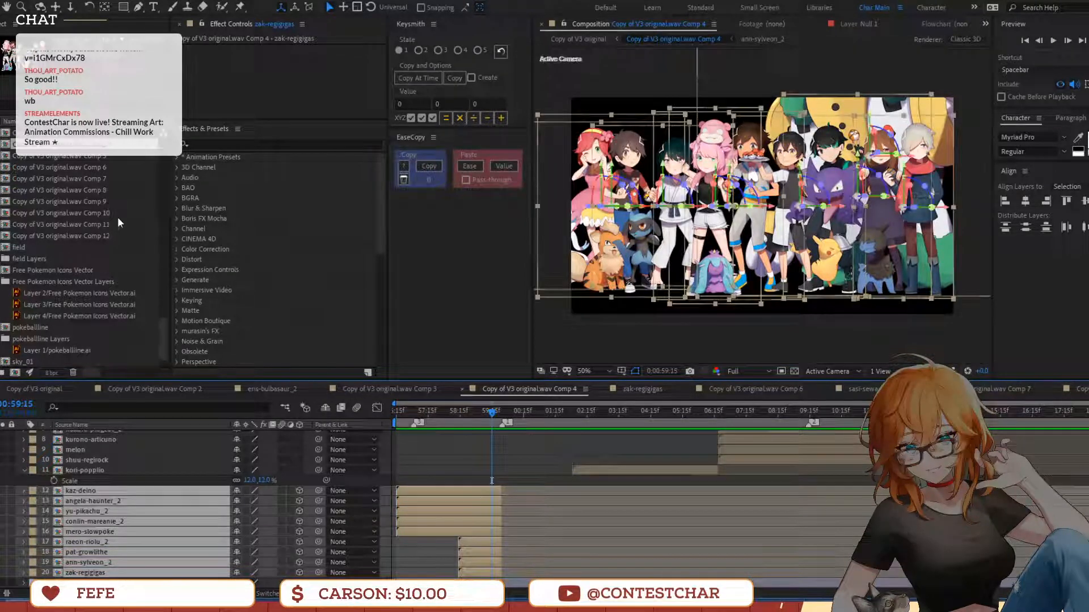
Extend the starts of layers 17 to 20, raeon-riolu_2 through zak-regigigas, back to the start of the other character layers
{"action": "left_click", "coordinate": [450, 423]}
{"action": "left_click", "coordinate": [479, 492]}
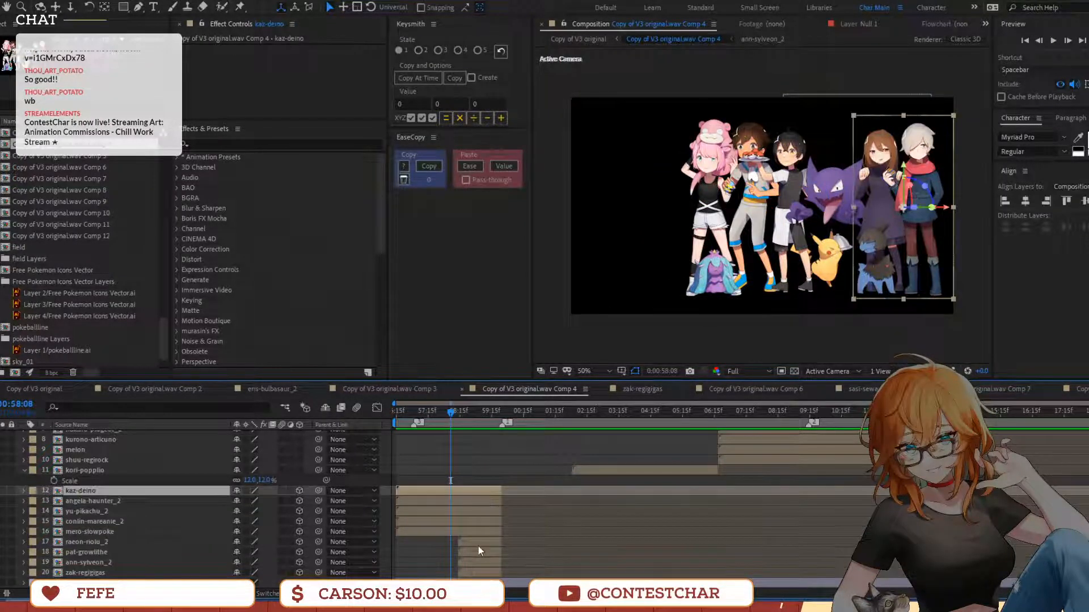
{"action": "left_click", "coordinate": [478, 546]}
{"action": "left_click", "coordinate": [485, 573], "text": "shift"}
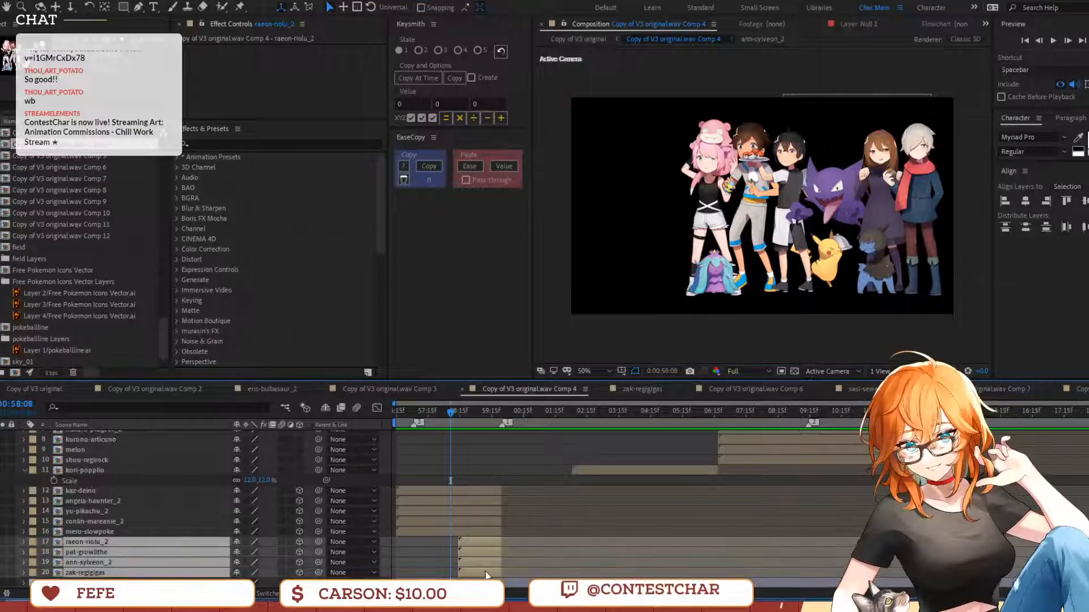
{"action": "mouse_move", "coordinate": [486, 574]}
{"action": "left_mouse_down"}
{"action": "mouse_move", "coordinate": [420, 574]}
{"action": "mouse_move", "coordinate": [501, 563]}
{"action": "left_mouse_up"}
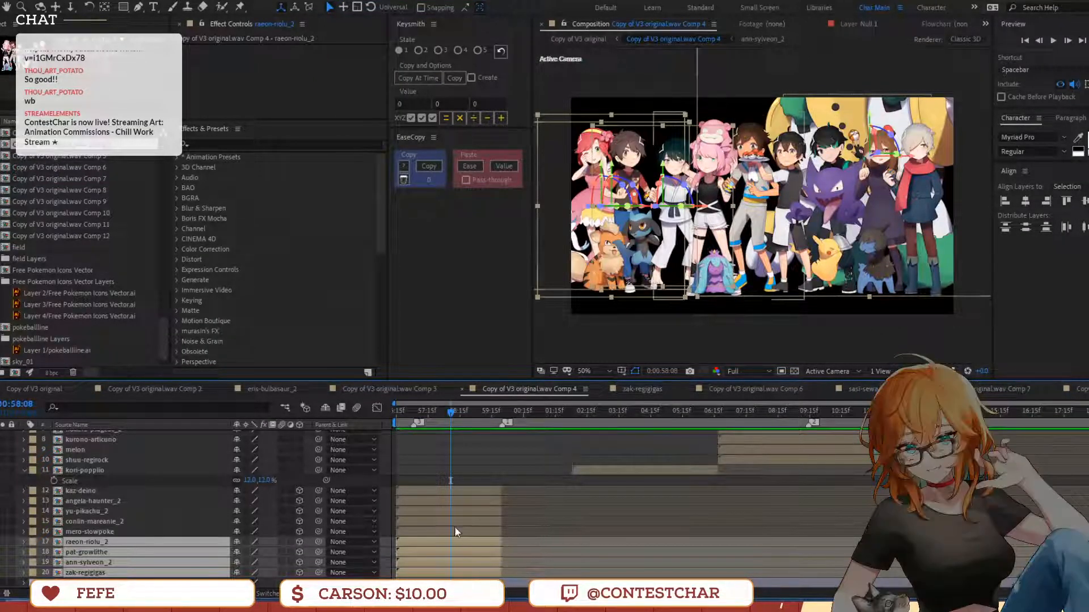
Reveal Position for all character layers from kaz-deino to zak-regigigas and push them back to a Z position of 2643
{"action": "left_click", "coordinate": [416, 492], "text": "shift"}
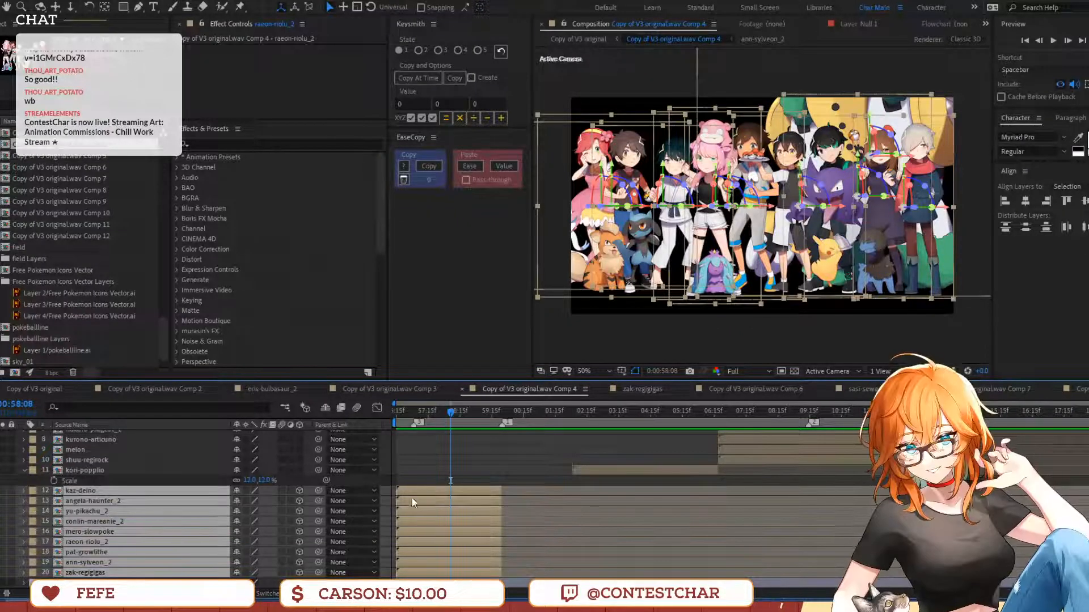
{"action": "key", "text": "p"}
{"action": "left_click_drag", "start_coordinate": [274, 501], "coordinate": [425, 501]}
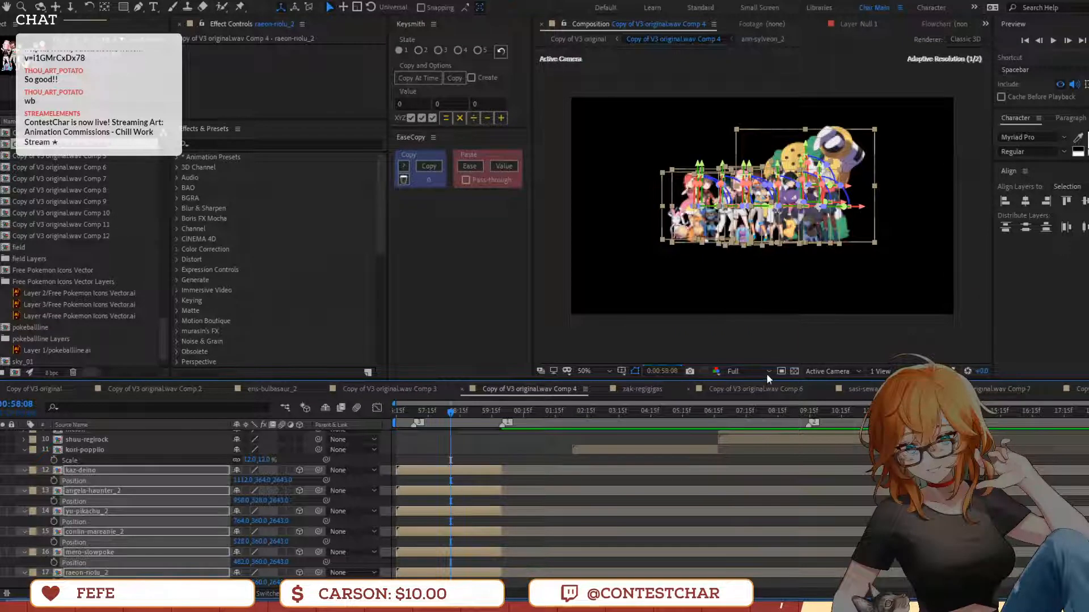
Set the composition preview resolution to Quarter and preview the lineup from 0:00:56:15 to 0:00:57:06
{"action": "left_click", "coordinate": [767, 372]}
{"action": "left_click", "coordinate": [746, 440]}
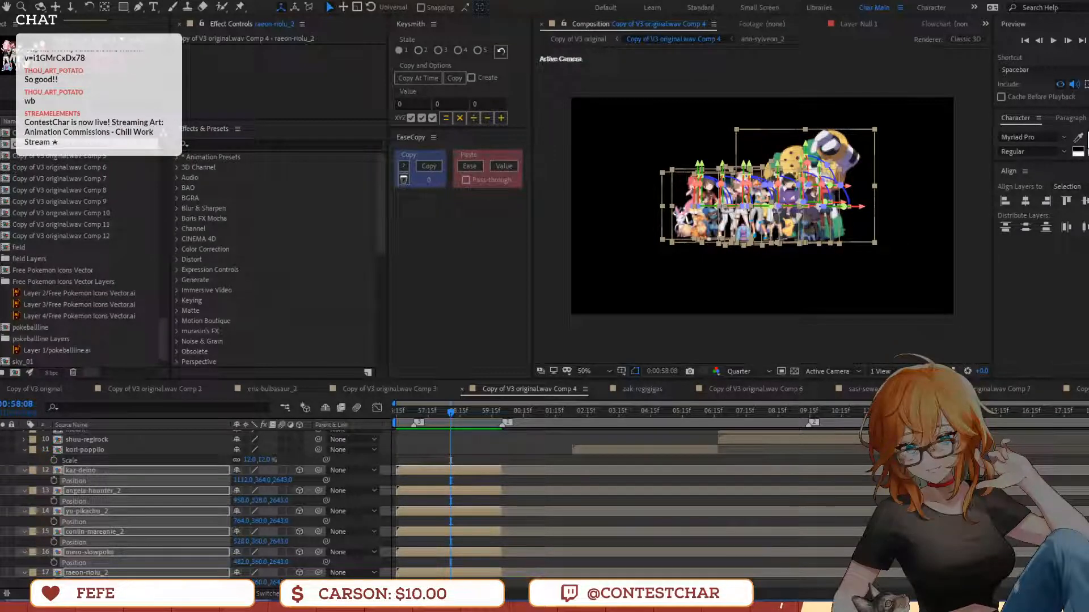
{"action": "left_click", "coordinate": [403, 414]}
{"action": "key", "text": "space"}
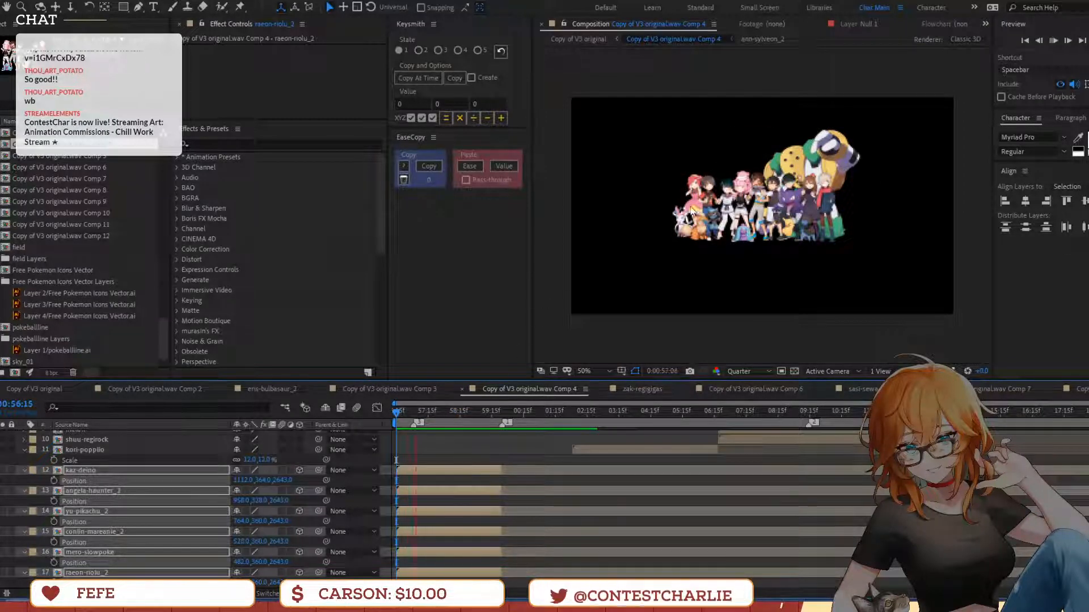
{"action": "key", "text": "space"}
Select the zak-regigigas layer and show the composition in two views, Top and Active Camera
{"action": "left_click", "coordinate": [739, 236]}
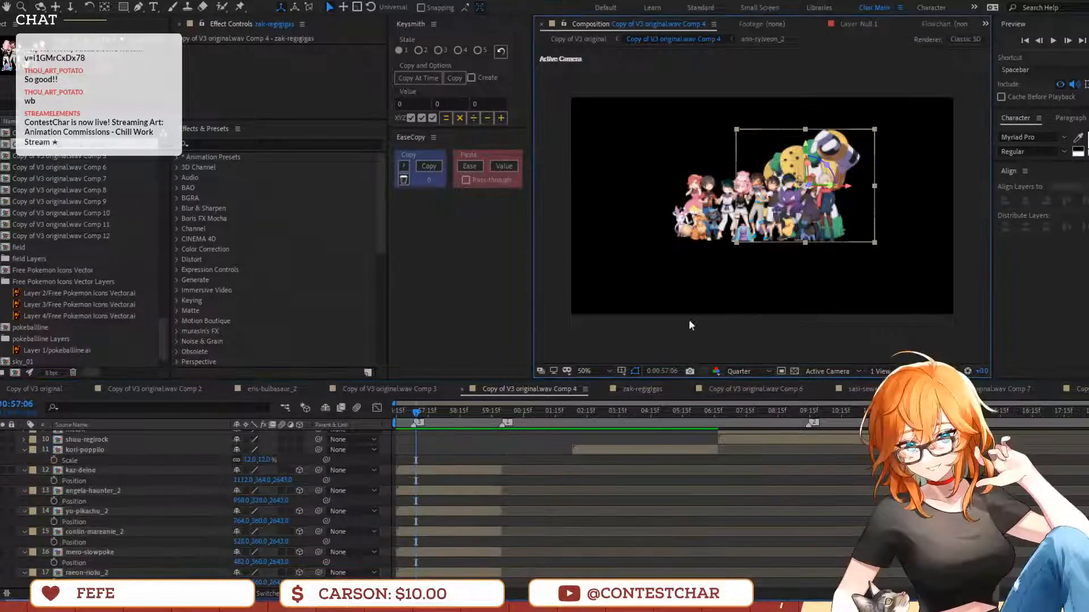
{"action": "left_click", "coordinate": [879, 372]}
{"action": "left_click", "coordinate": [887, 384]}
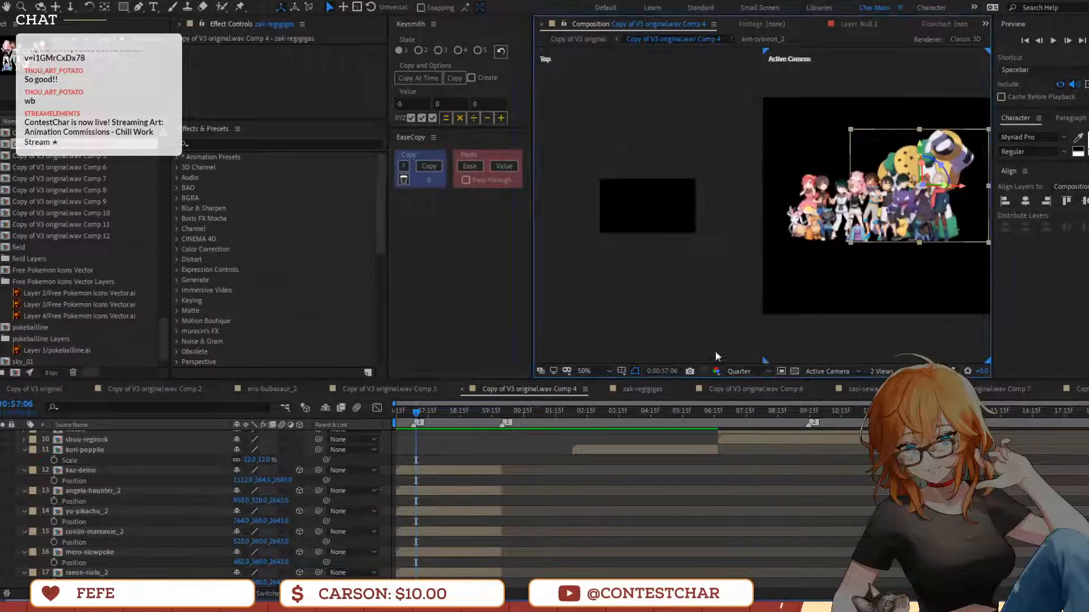
Select layers 12 to 16, kaz-deino through mero-slowpoke, and hide them from the composition
{"action": "scroll", "coordinate": [502, 474], "scroll_direction": "down", "scroll_amount": 3}
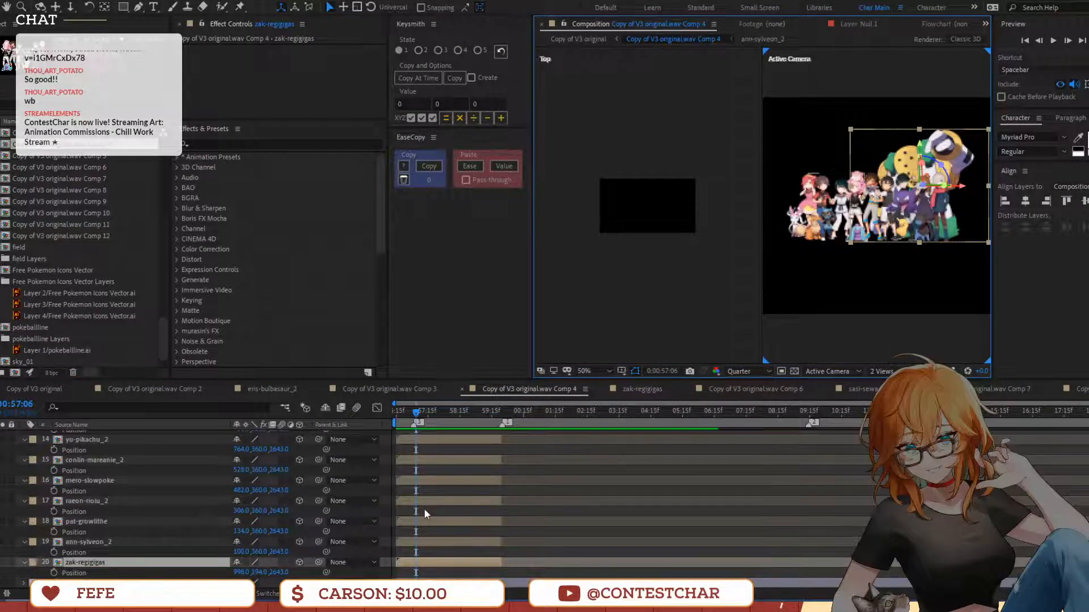
{"action": "left_click", "coordinate": [94, 480]}
{"action": "scroll", "coordinate": [94, 481], "scroll_direction": "up", "scroll_amount": 3}
{"action": "left_click", "coordinate": [87, 490], "text": "shift"}
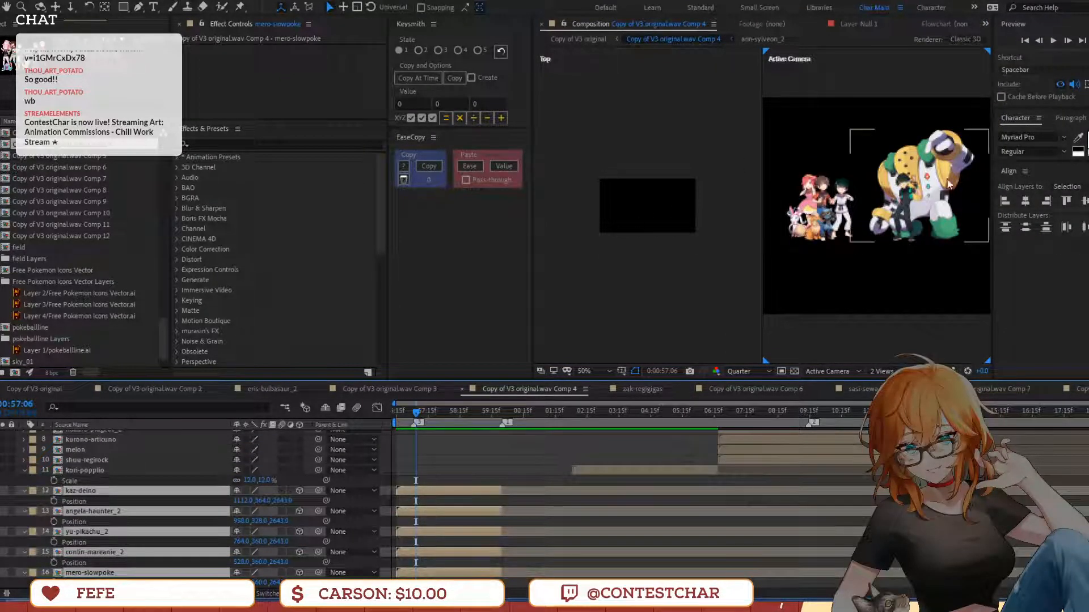
Move the zak-regigigas layer behind the remaining characters, to a position of about 336.5, 223.8, 3045.2
{"action": "left_click", "coordinate": [918, 187]}
{"action": "scroll", "coordinate": [492, 518], "scroll_direction": "down", "scroll_amount": 3}
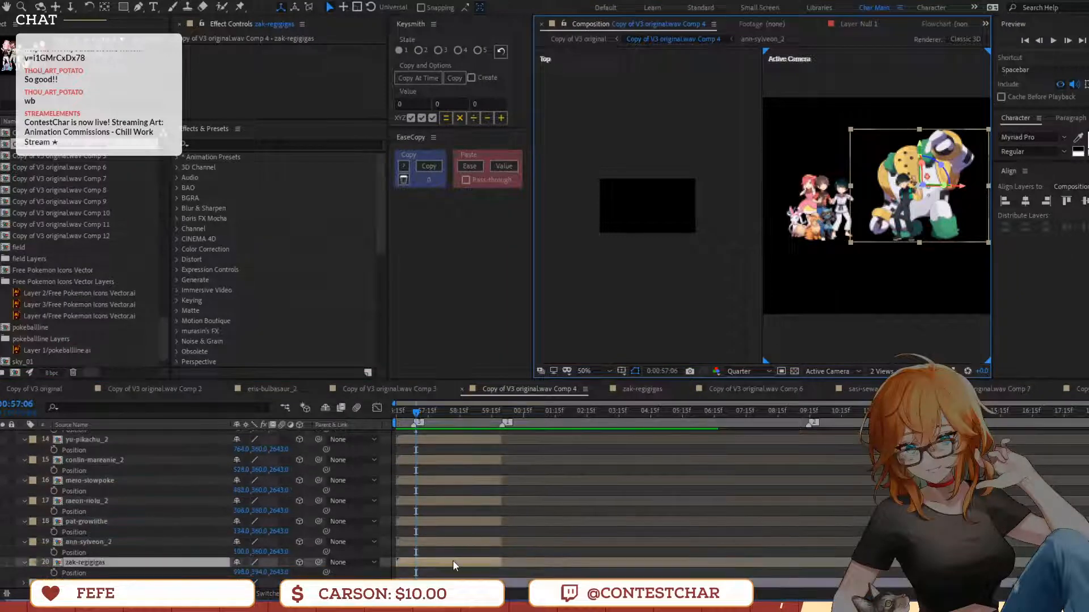
{"action": "left_click_drag", "start_coordinate": [890, 210], "coordinate": [1023, 72]}
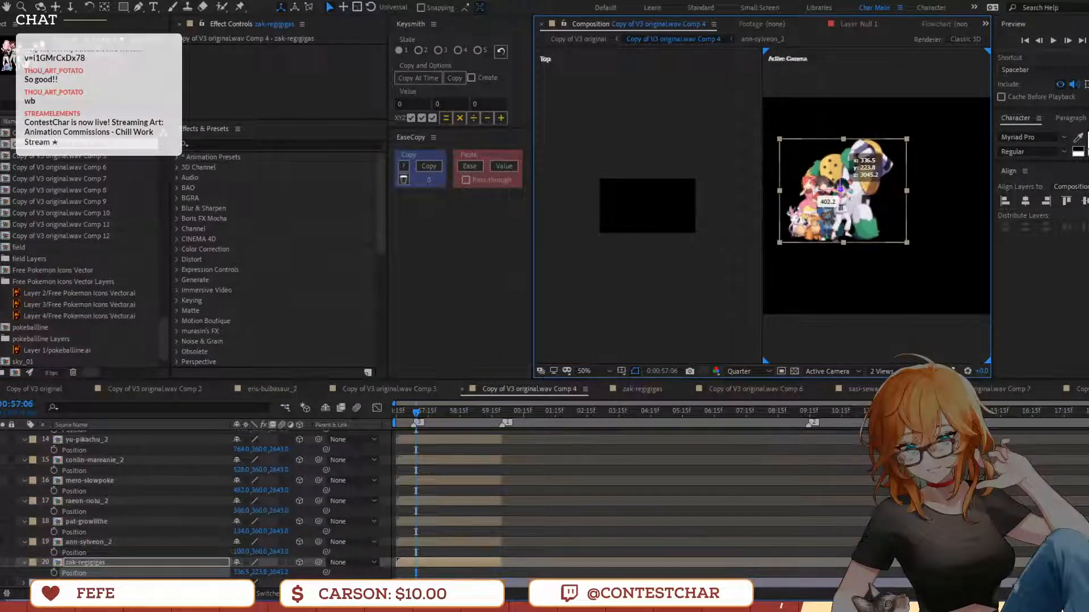
Frame the character layers in the Top view and move raeon-riolu_2 forward to a Z position of about 1795
{"action": "left_click", "coordinate": [679, 281]}
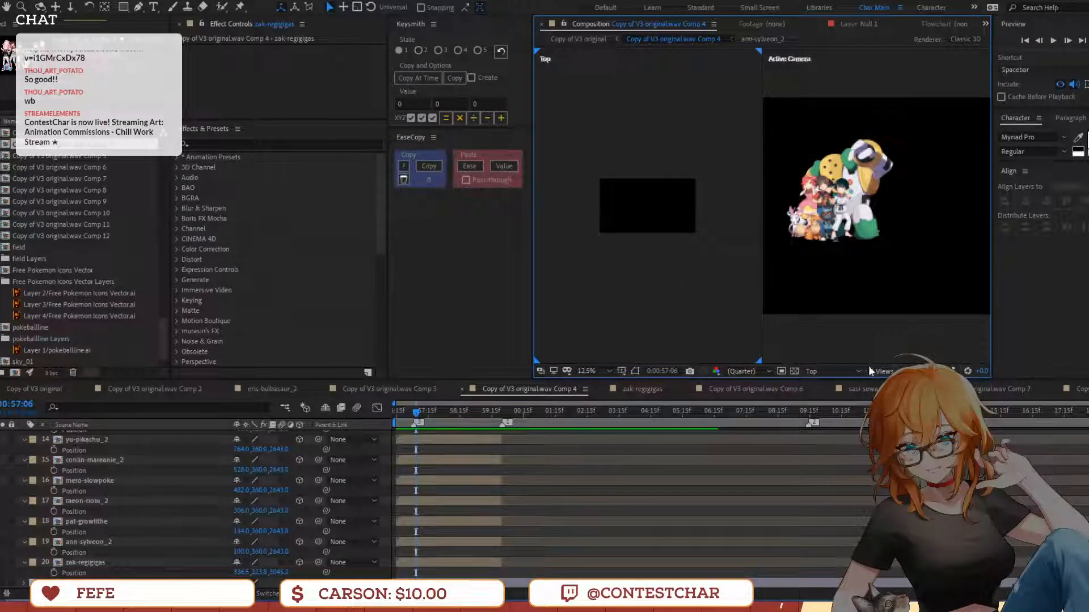
{"action": "scroll", "coordinate": [647, 253], "scroll_direction": "down", "scroll_amount": 8}
{"action": "scroll", "coordinate": [647, 249], "scroll_direction": "up", "scroll_amount": 2}
{"action": "left_click_drag", "start_coordinate": [646, 139], "coordinate": [642, 235]}
{"action": "scroll", "coordinate": [625, 193], "scroll_direction": "up", "scroll_amount": 2}
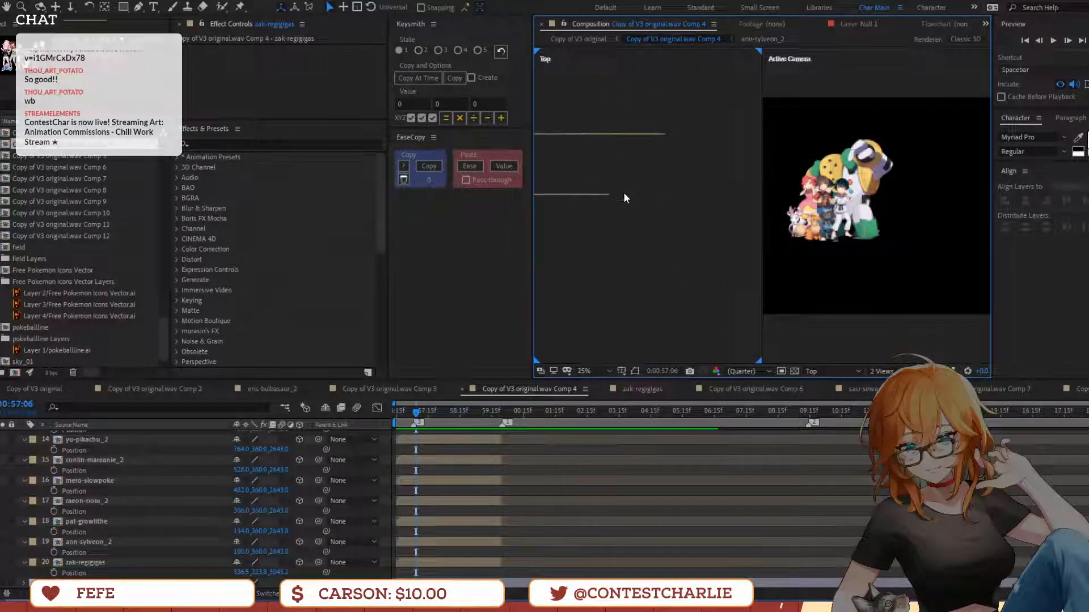
{"action": "left_click", "coordinate": [669, 202]}
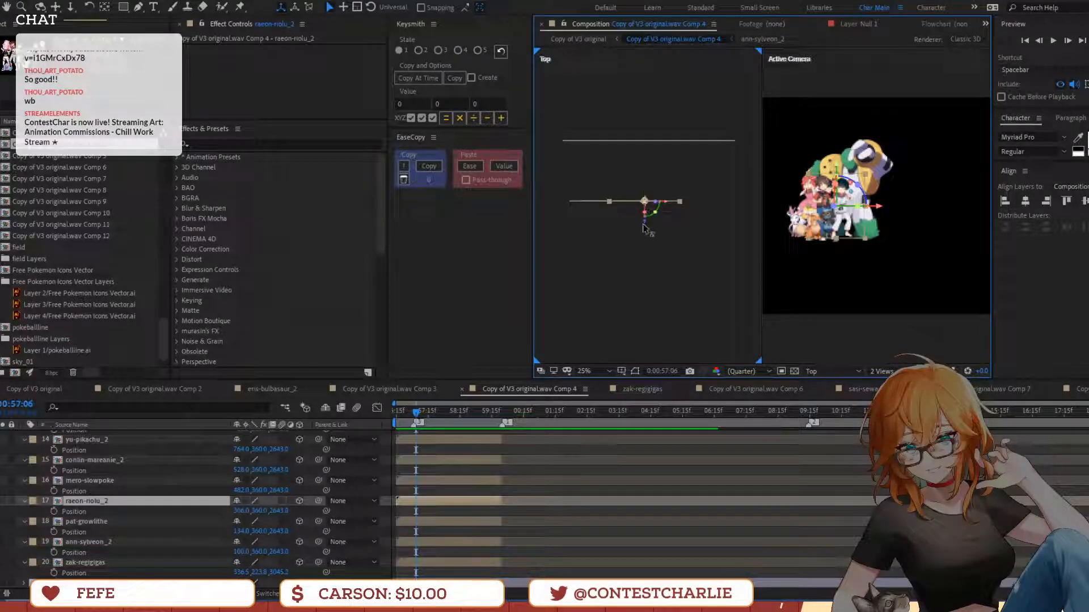
{"action": "left_click_drag", "start_coordinate": [644, 228], "coordinate": [652, 341]}
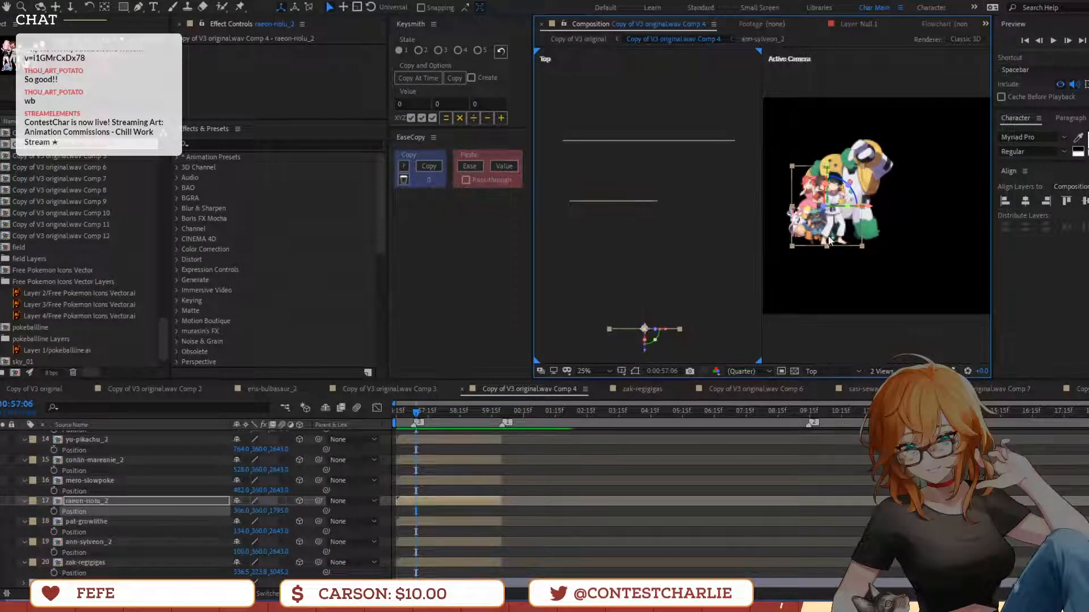
Shift raeon-riolu_2 sideways to an X position of about 16.6 and pat-growlithe to about 109.1, 409.7
{"action": "left_click_drag", "start_coordinate": [829, 241], "coordinate": [802, 231]}
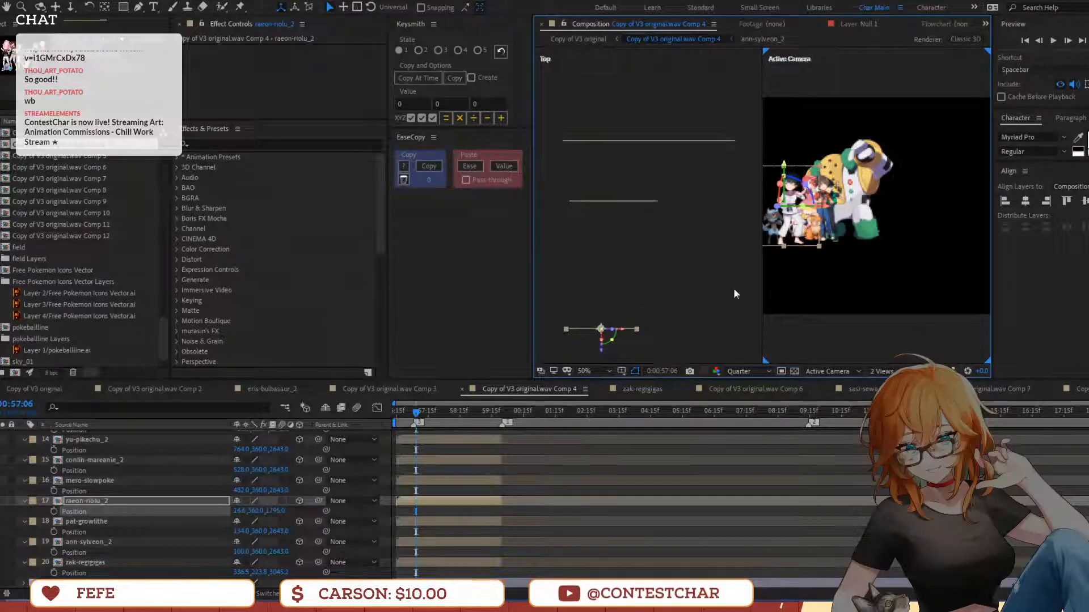
{"action": "left_click", "coordinate": [75, 521]}
{"action": "left_click_drag", "start_coordinate": [827, 225], "coordinate": [835, 278]}
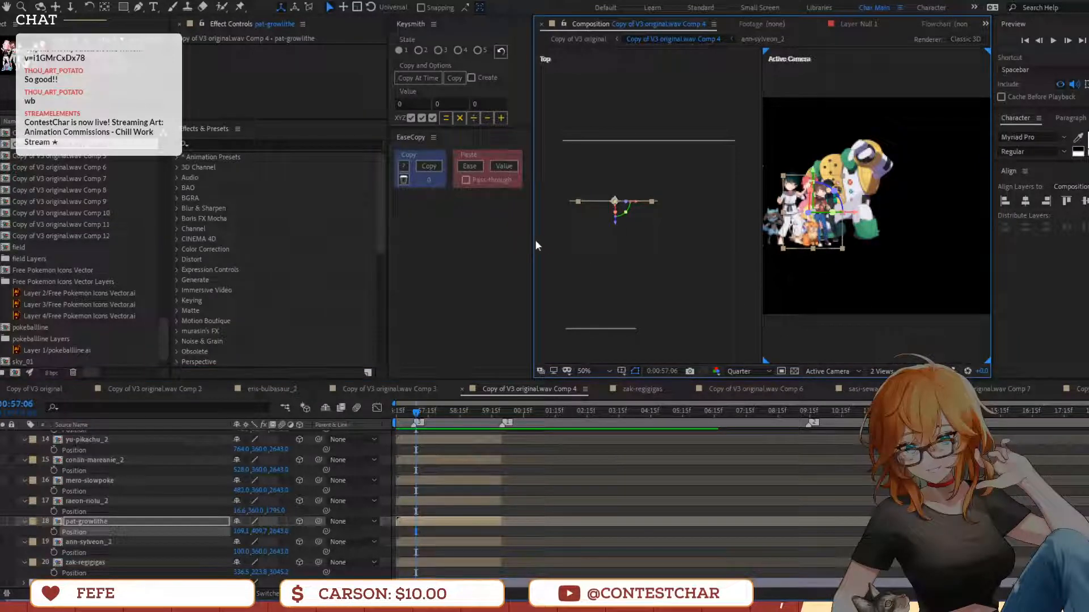
Widen the composition viewer by narrowing the neighbouring script and effects panels, and reframe the Active Camera view
{"action": "left_click_drag", "start_coordinate": [531, 241], "coordinate": [482, 234]}
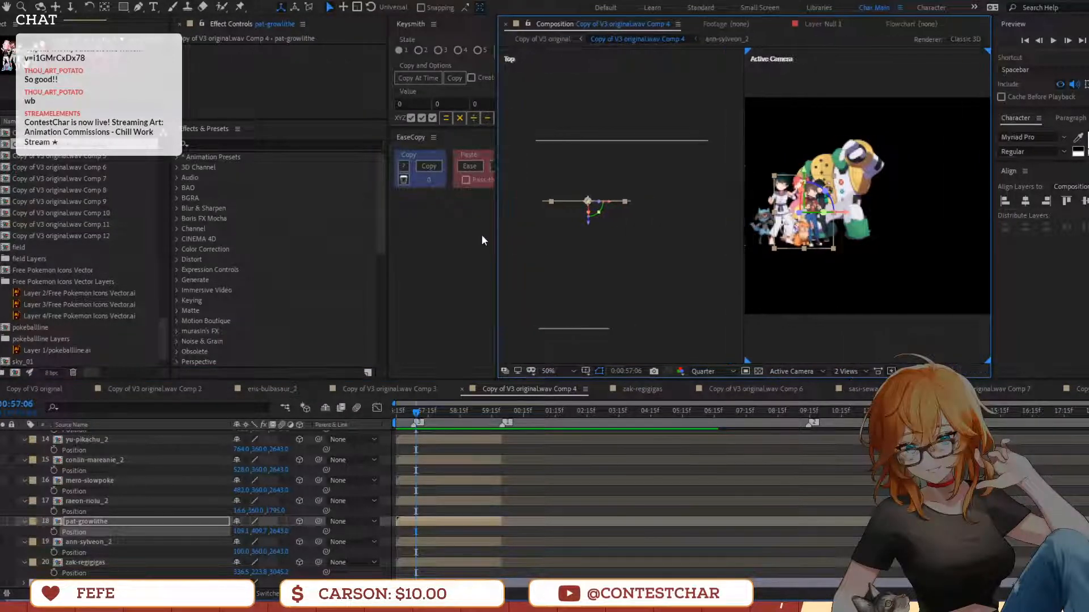
{"action": "left_click_drag", "start_coordinate": [386, 212], "coordinate": [321, 216]}
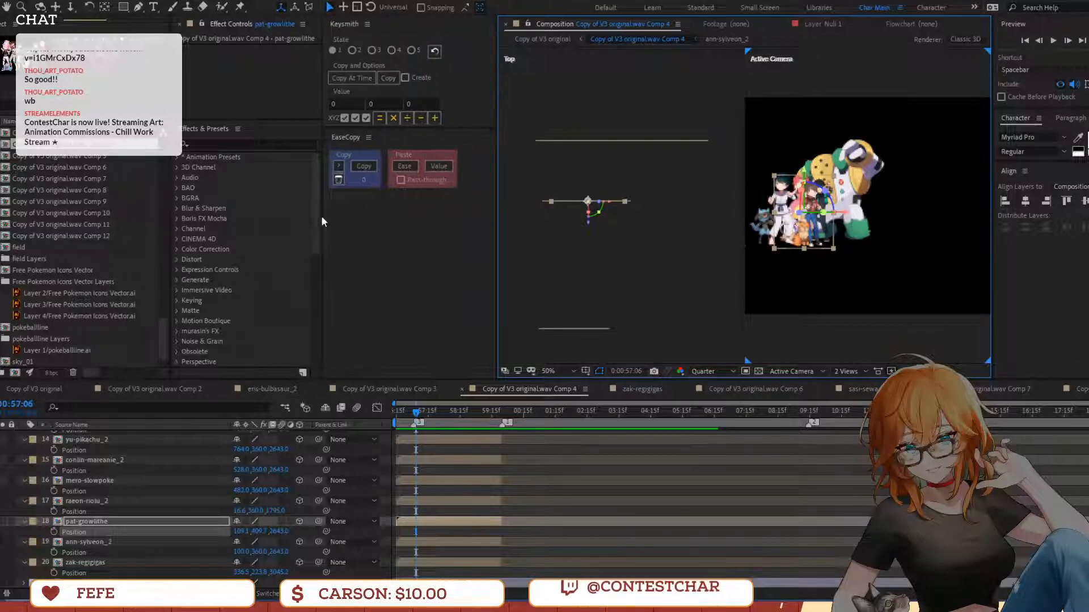
{"action": "left_click_drag", "start_coordinate": [884, 262], "coordinate": [919, 272]}
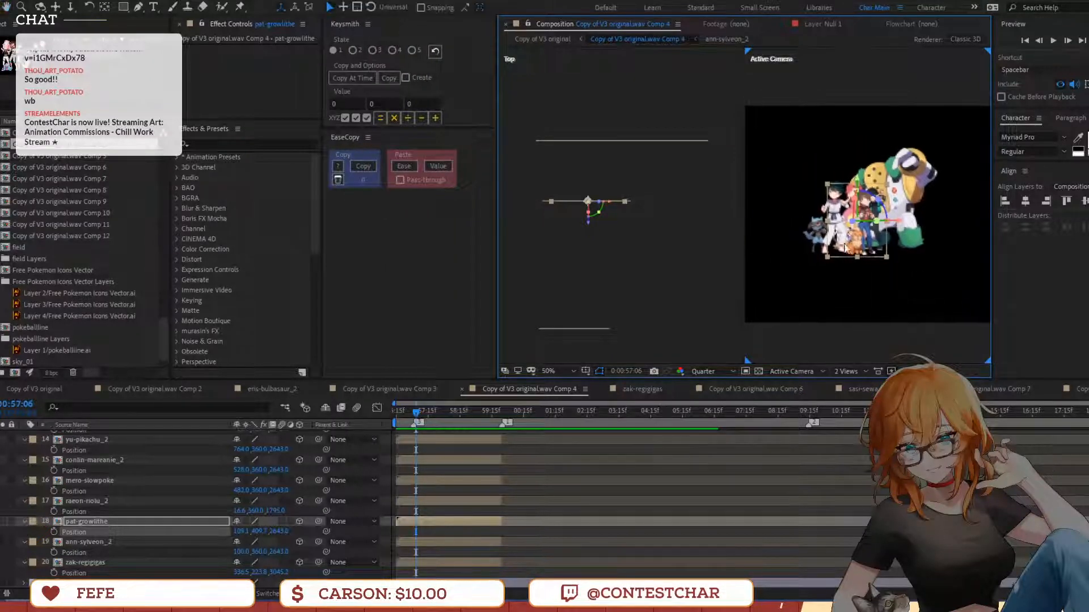
Spread out raeon-riolu_2 to about -236.6, 380.1, 1795 and pat-growlithe to about -128.8, 358.5, 2303
{"action": "left_click_drag", "start_coordinate": [828, 227], "coordinate": [776, 230]}
{"action": "left_click_drag", "start_coordinate": [858, 244], "coordinate": [823, 243]}
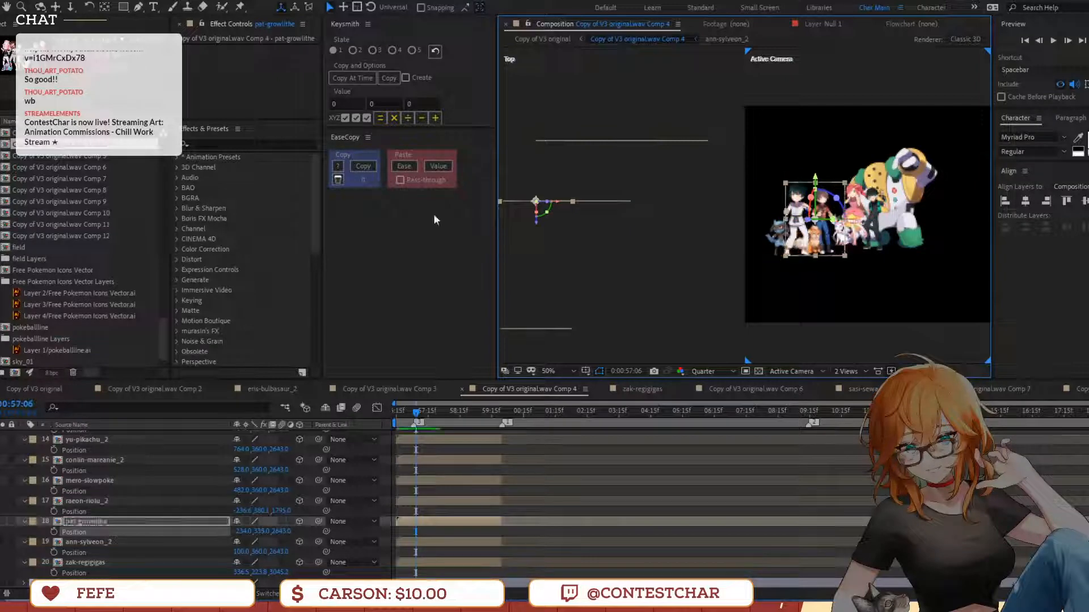
{"action": "left_click_drag", "start_coordinate": [536, 230], "coordinate": [536, 281]}
{"action": "left_click_drag", "start_coordinate": [824, 248], "coordinate": [838, 243]}
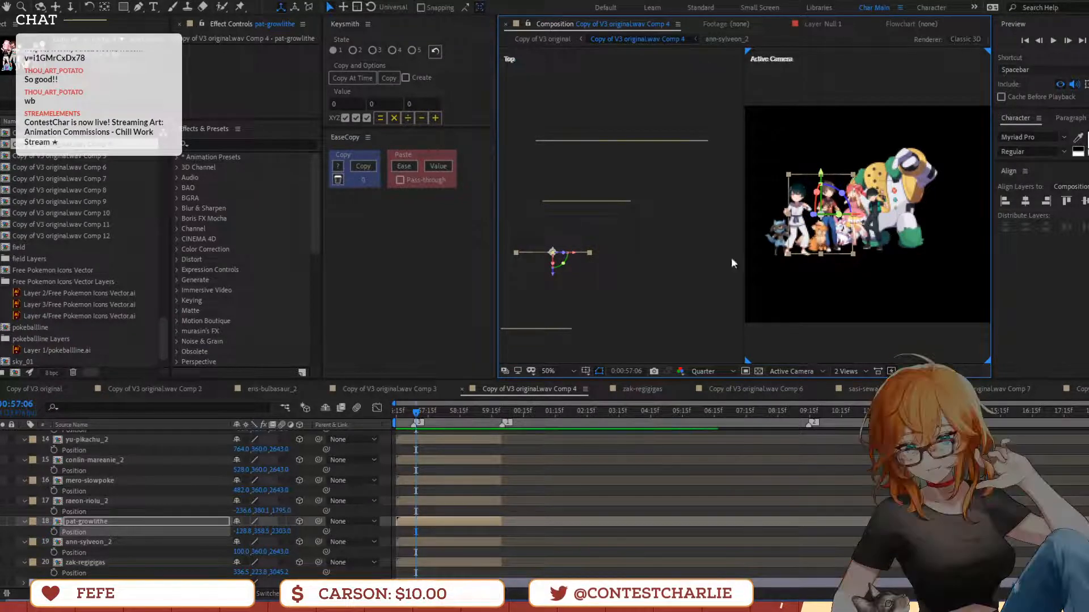
Bring ann-sylveon_2 slightly forward in depth, to a Z position of about 2631
{"action": "left_click", "coordinate": [604, 202]}
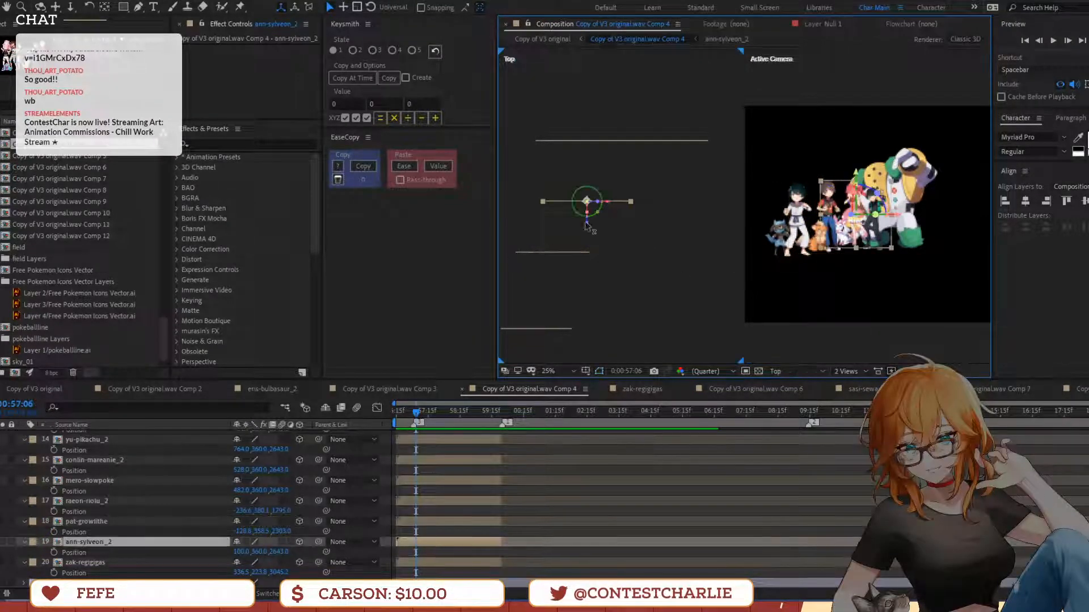
{"action": "mouse_move", "coordinate": [586, 235]}
{"action": "left_mouse_down"}
{"action": "mouse_move", "coordinate": [591, 259]}
{"action": "mouse_move", "coordinate": [592, 236]}
{"action": "left_mouse_up"}
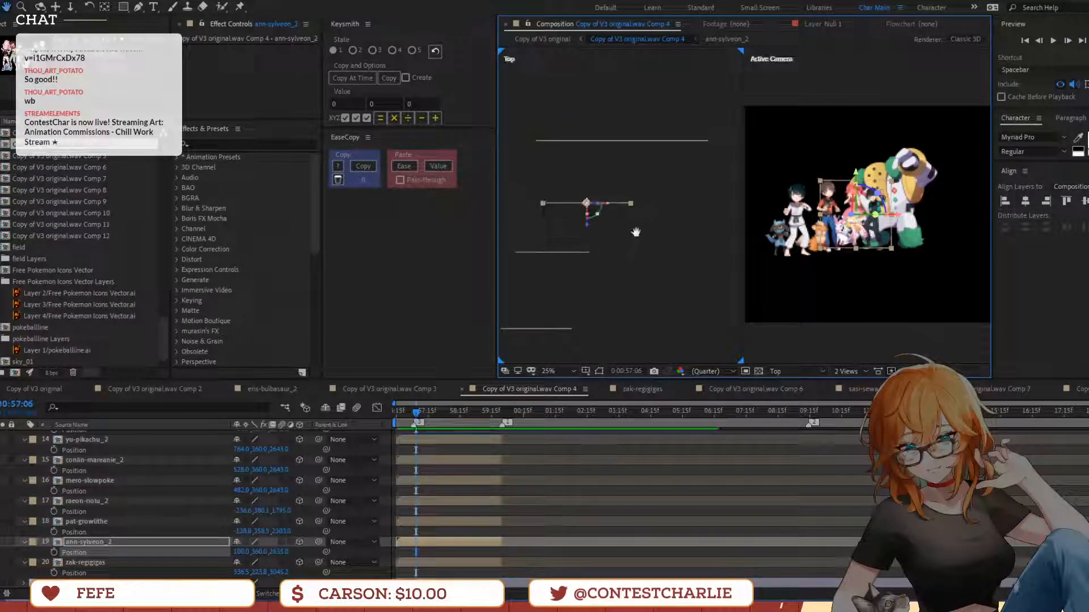
{"action": "scroll", "coordinate": [635, 232], "scroll_direction": "down", "scroll_amount": 1}
{"action": "left_click", "coordinate": [607, 231]}
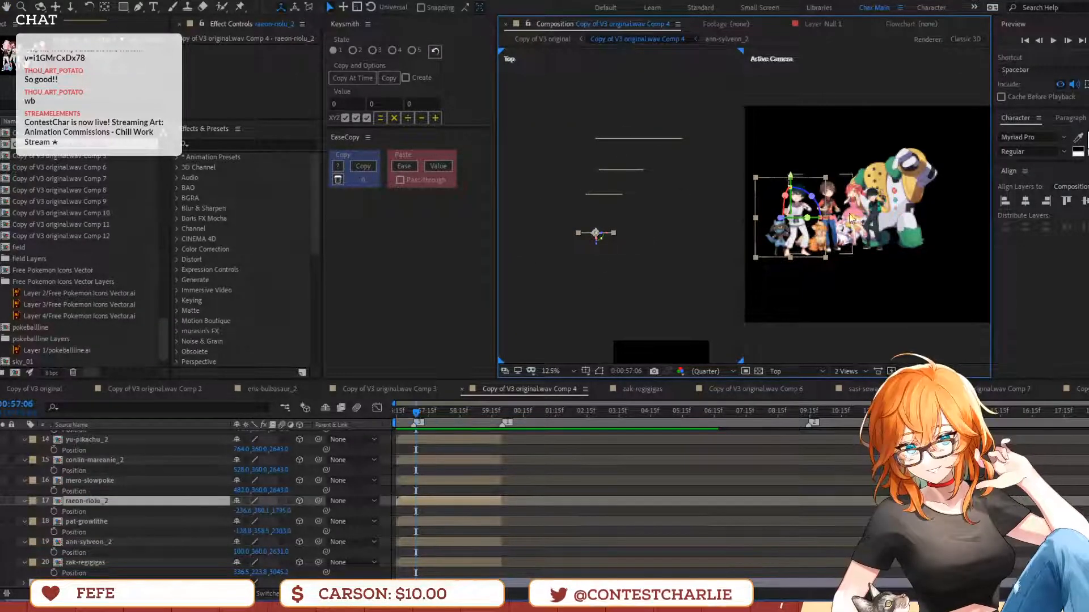
Shift zak-regigigas to an X position of about 379.9 and pat-growlithe to an X position of about -136.8
{"action": "left_click", "coordinate": [896, 230]}
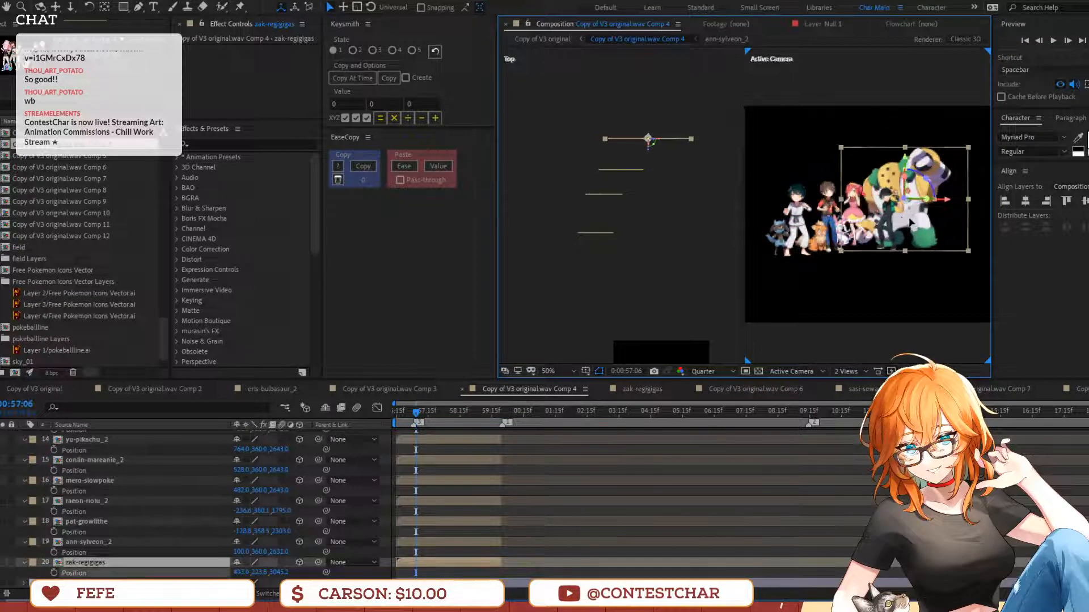
{"action": "left_click_drag", "start_coordinate": [895, 220], "coordinate": [899, 221]}
{"action": "left_click", "coordinate": [775, 234]}
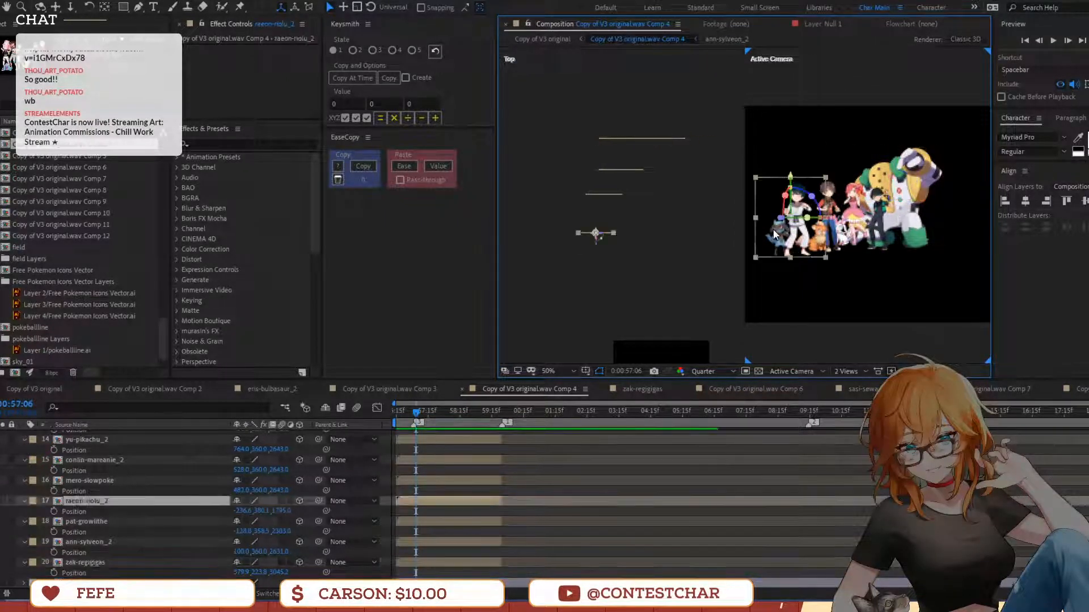
{"action": "left_click", "coordinate": [835, 241]}
{"action": "left_click_drag", "start_coordinate": [836, 246], "coordinate": [814, 254]}
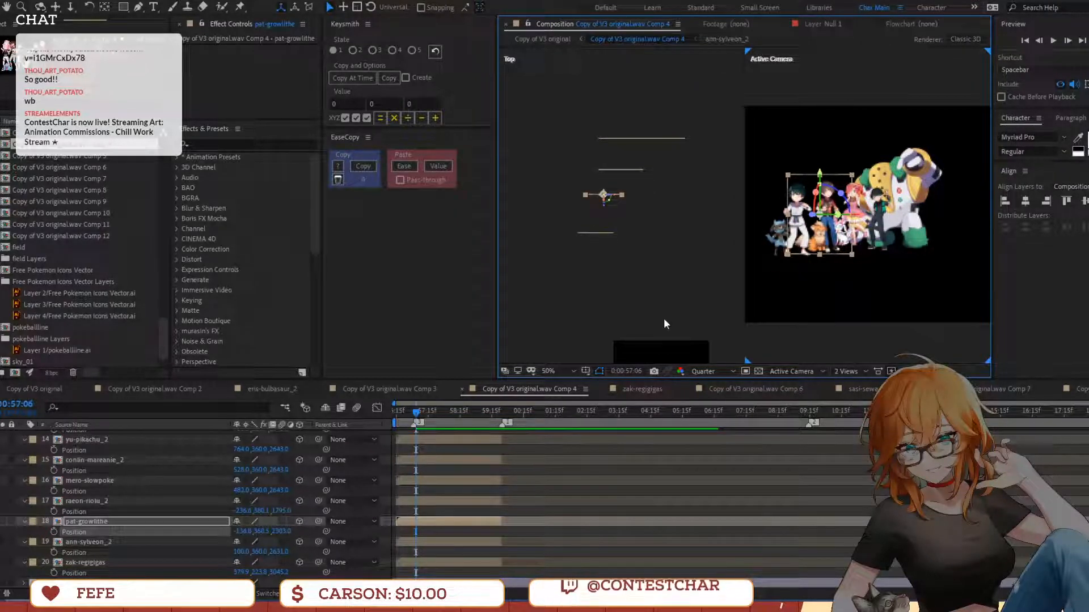
Move ann-sylveon_2 to a position of about 124, 360, 2615, between pat-growlithe and zak-regigigas
{"action": "left_click", "coordinate": [627, 170]}
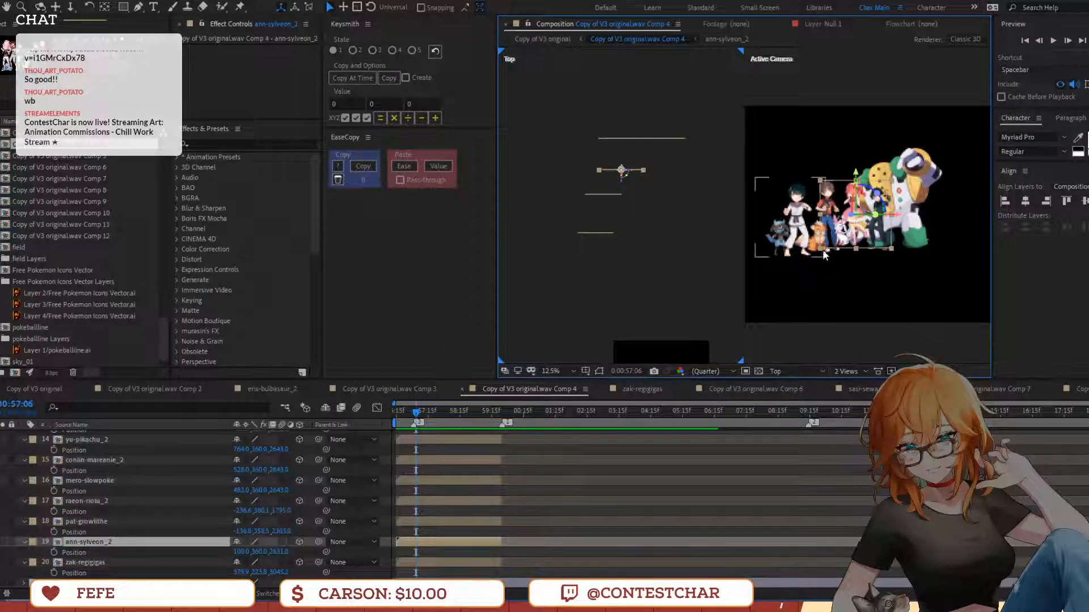
{"action": "left_click_drag", "start_coordinate": [861, 254], "coordinate": [625, 214]}
{"action": "left_click", "coordinate": [848, 255]}
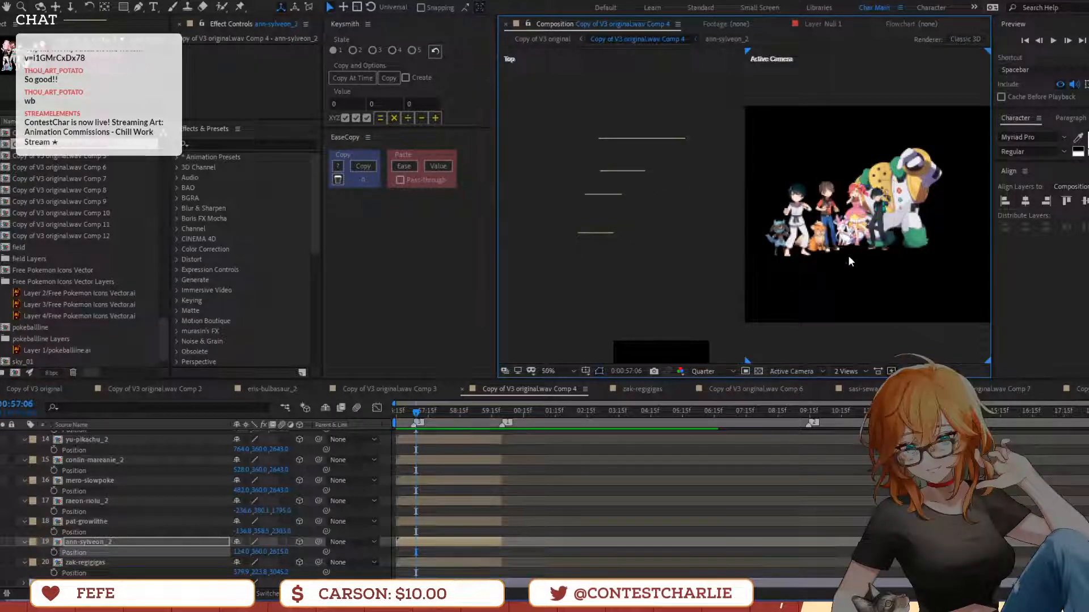
Nudge ann-sylveon_2 down in the frame to a Y position of 376
{"action": "left_click", "coordinate": [863, 241]}
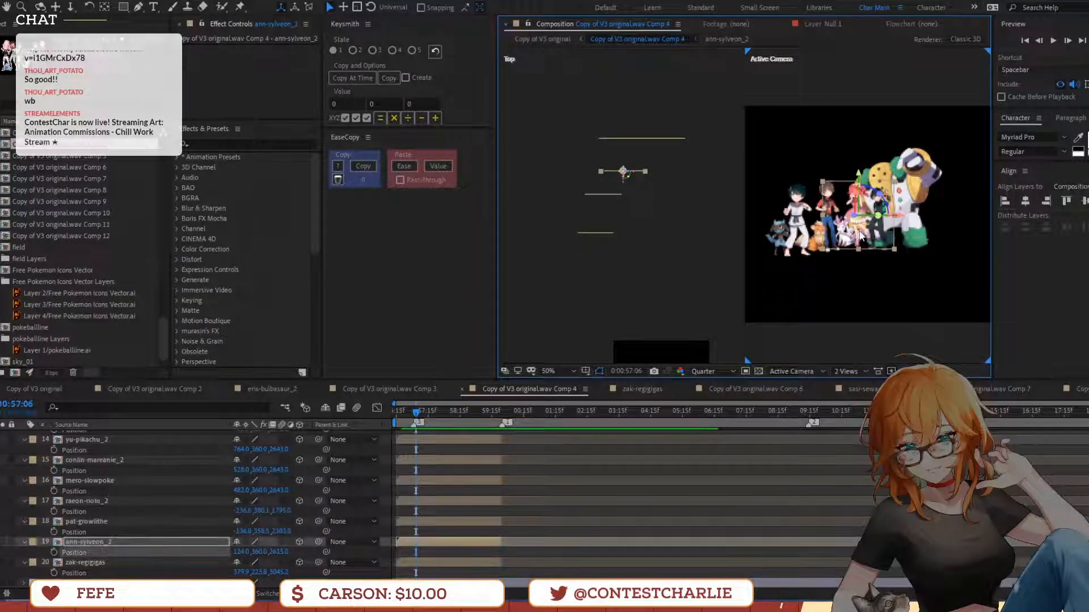
{"action": "key", "text": "Down"}
{"action": "key", "text": "Down"}
{"action": "key", "text": "Down"}
{"action": "key", "text": "Down"}
{"action": "key", "text": "Down"}
{"action": "key", "text": "Down"}
{"action": "key", "text": "Down"}
{"action": "key", "text": "Down"}
{"action": "key", "text": "Down"}
{"action": "key", "text": "Down"}
{"action": "key", "text": "Down"}
{"action": "key", "text": "Down"}
{"action": "key", "text": "Down"}
{"action": "key", "text": "Down"}
{"action": "key", "text": "Down"}
{"action": "key", "text": "Down"}
{"action": "key", "text": "Down"}
{"action": "key", "text": "Down"}
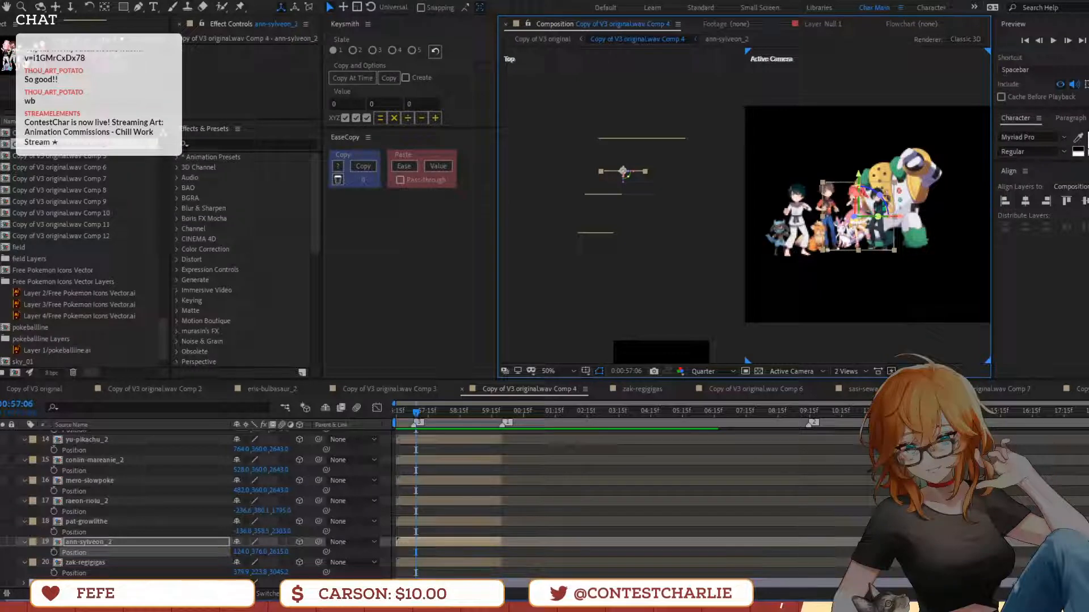
Select the four visible character layers, raeon-riolu_2 to zak-regigigas, and shift them together until raeon-riolu_2 has an X of about -350.6
{"action": "scroll", "coordinate": [884, 205], "scroll_direction": "down", "scroll_amount": 4}
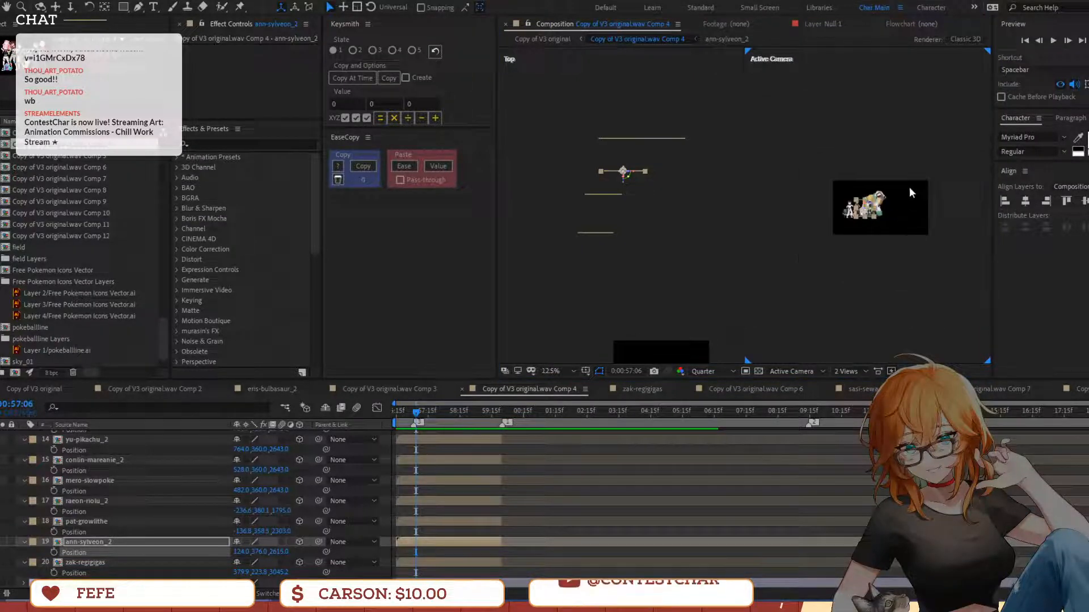
{"action": "scroll", "coordinate": [909, 189], "scroll_direction": "up", "scroll_amount": 1}
{"action": "left_click_drag", "start_coordinate": [947, 178], "coordinate": [803, 242]}
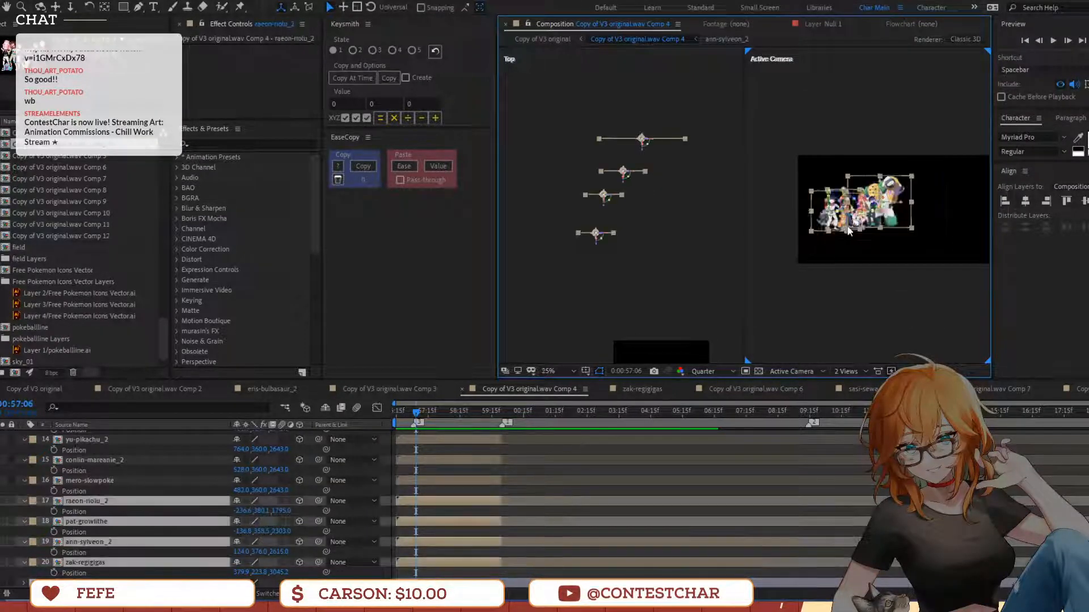
{"action": "scroll", "coordinate": [901, 212], "scroll_direction": "up", "scroll_amount": 2}
{"action": "left_click_drag", "start_coordinate": [932, 198], "coordinate": [920, 199]}
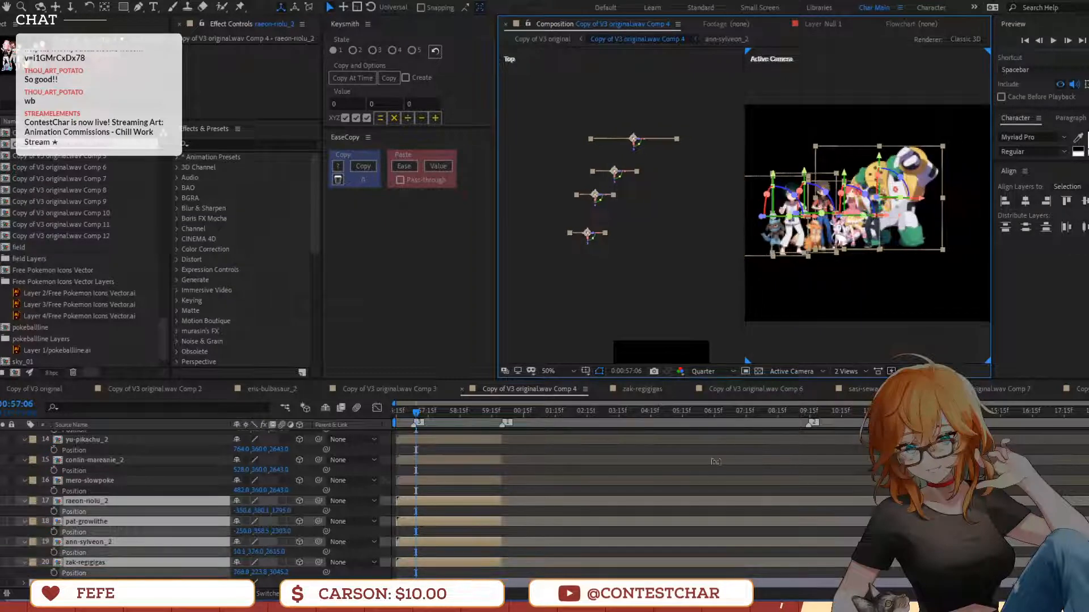
Add a new camera layer to the composition directly above the kaz-deino layer
{"action": "scroll", "coordinate": [487, 532], "scroll_direction": "up", "scroll_amount": 3}
{"action": "left_click", "coordinate": [467, 491]}
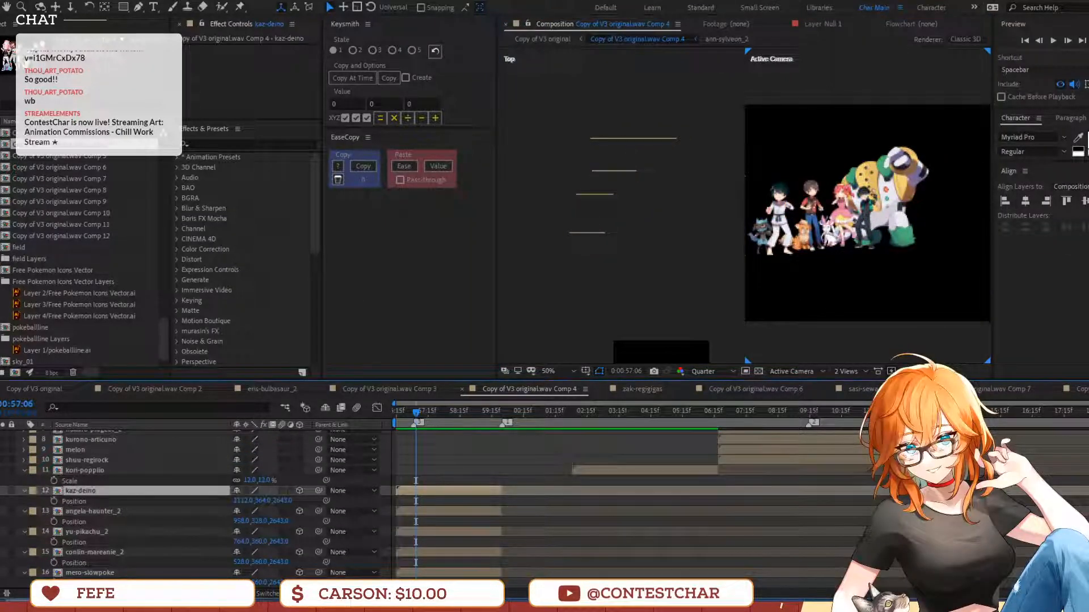
{"action": "left_click", "coordinate": [77, 1]}
{"action": "mouse_move", "coordinate": [91, 7]}
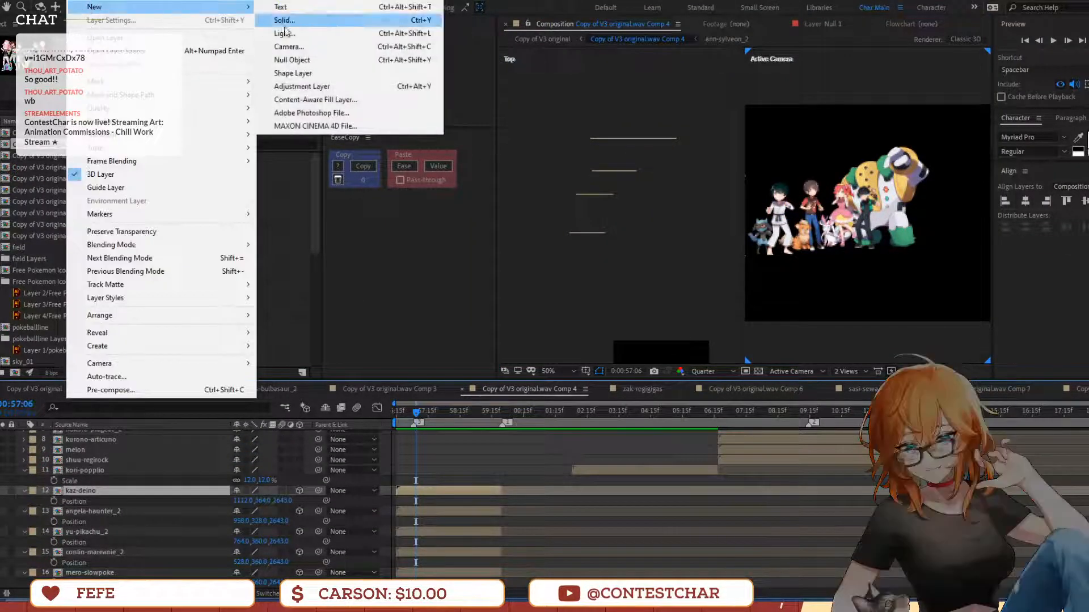
{"action": "left_click", "coordinate": [291, 46]}
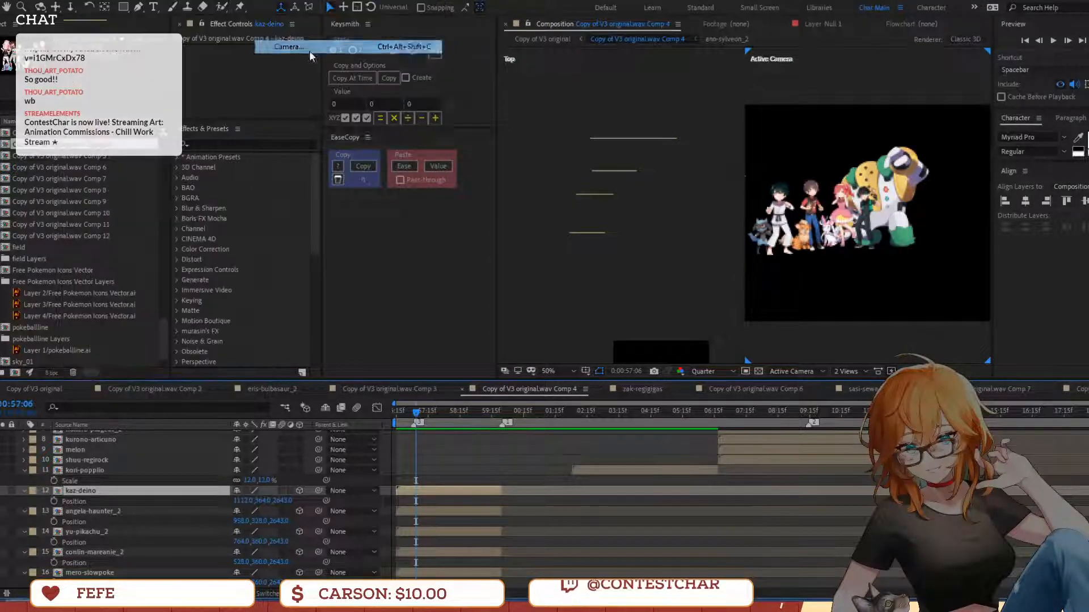
{"action": "left_click", "coordinate": [672, 423]}
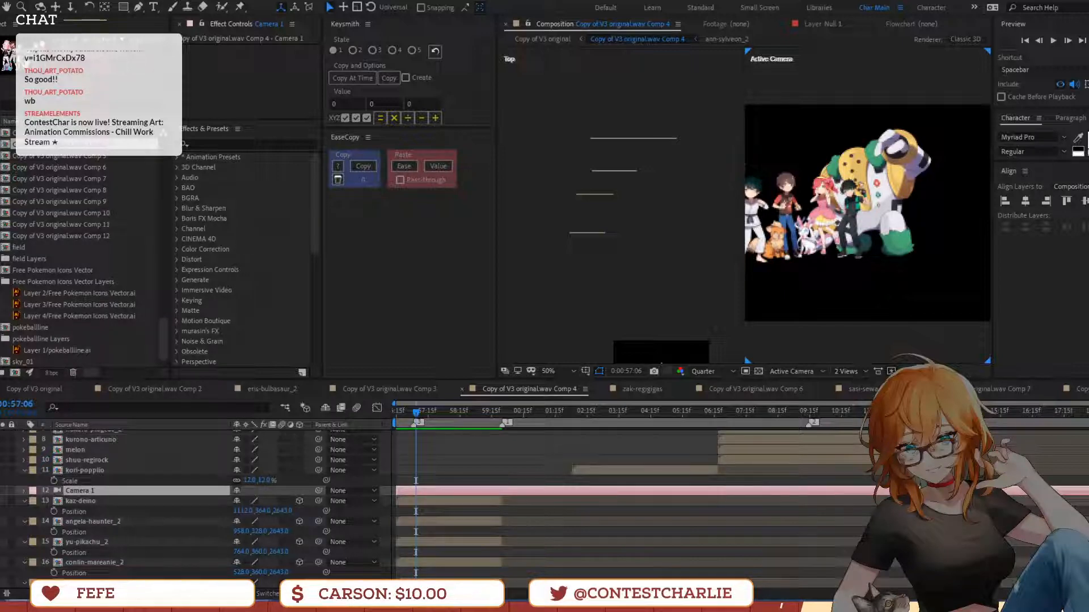
Push raeon-riolu_2 back in depth towards pat-growlithe in the Top view, to a Z position of about 2051
{"action": "scroll", "coordinate": [438, 576], "scroll_direction": "down", "scroll_amount": 1}
{"action": "scroll", "coordinate": [439, 576], "scroll_direction": "down", "scroll_amount": 1}
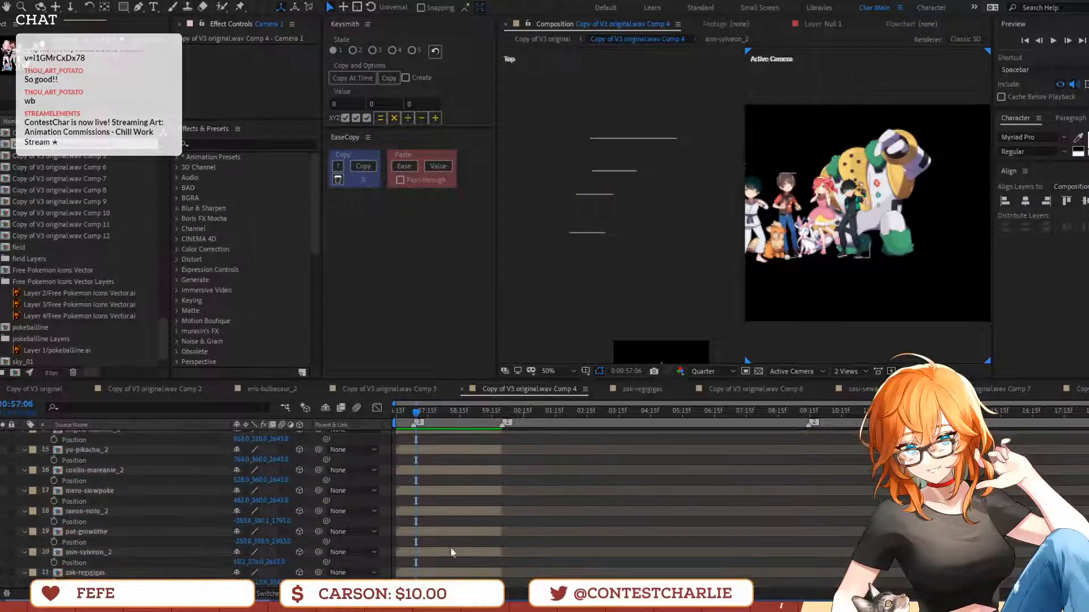
{"action": "scroll", "coordinate": [890, 226], "scroll_direction": "down", "scroll_amount": 1}
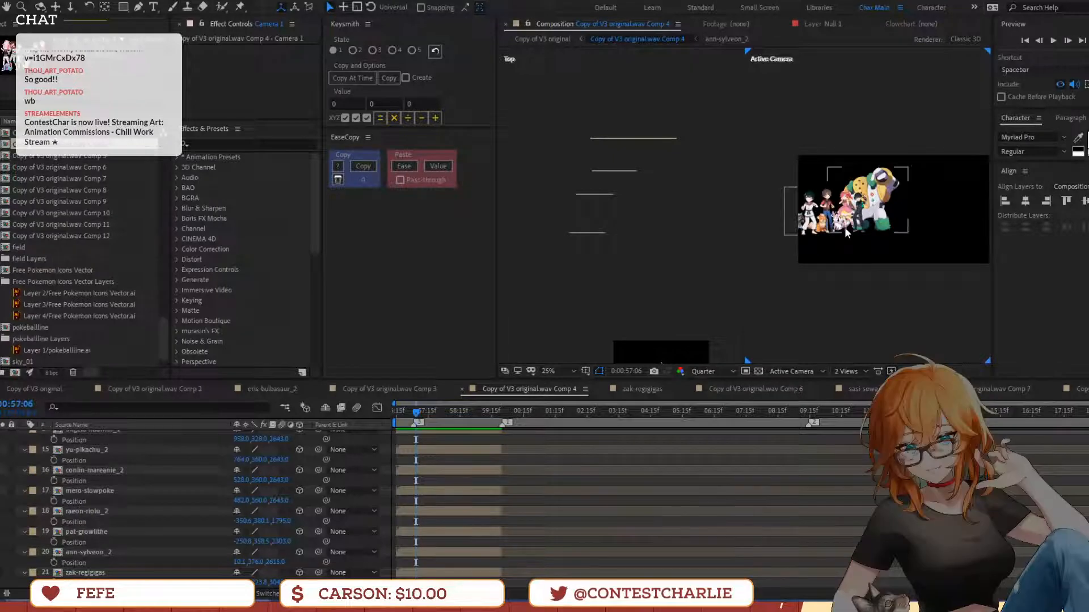
{"action": "left_click", "coordinate": [586, 239]}
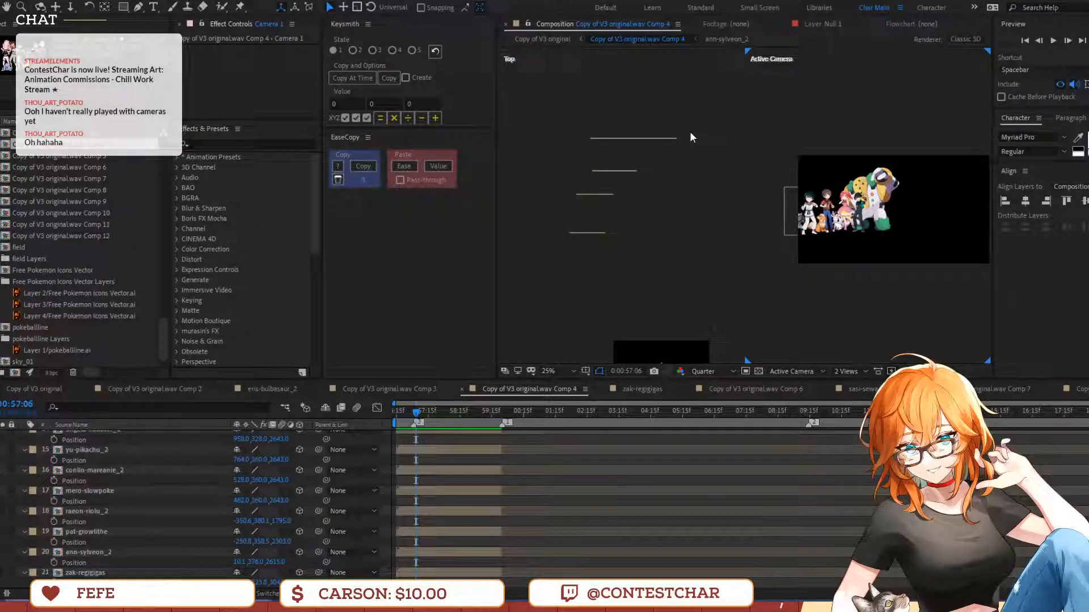
{"action": "key", "text": "ctrl+space"}
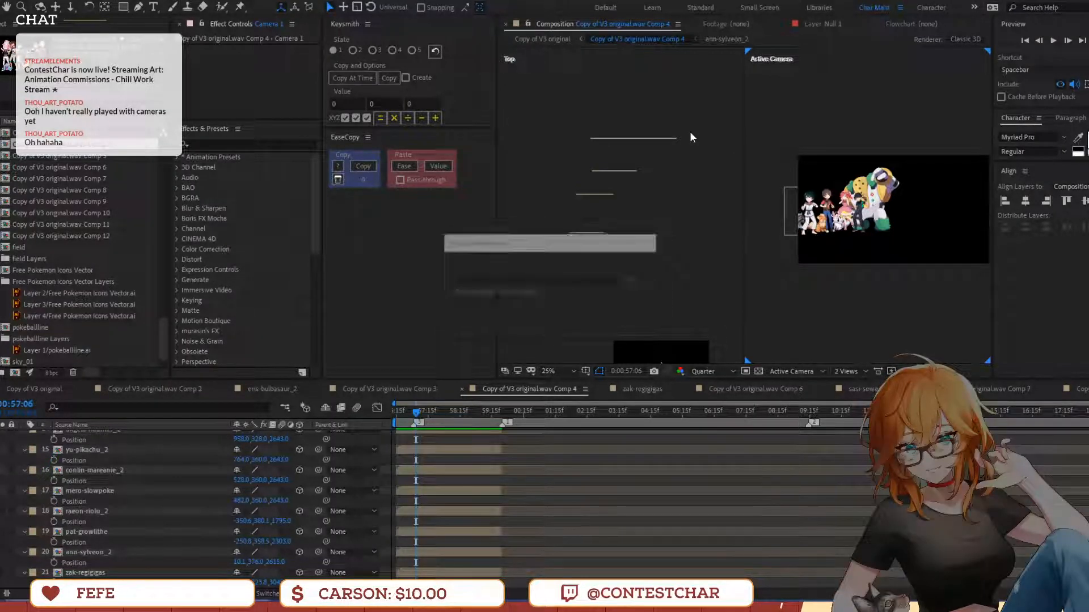
{"action": "key", "text": "Escape"}
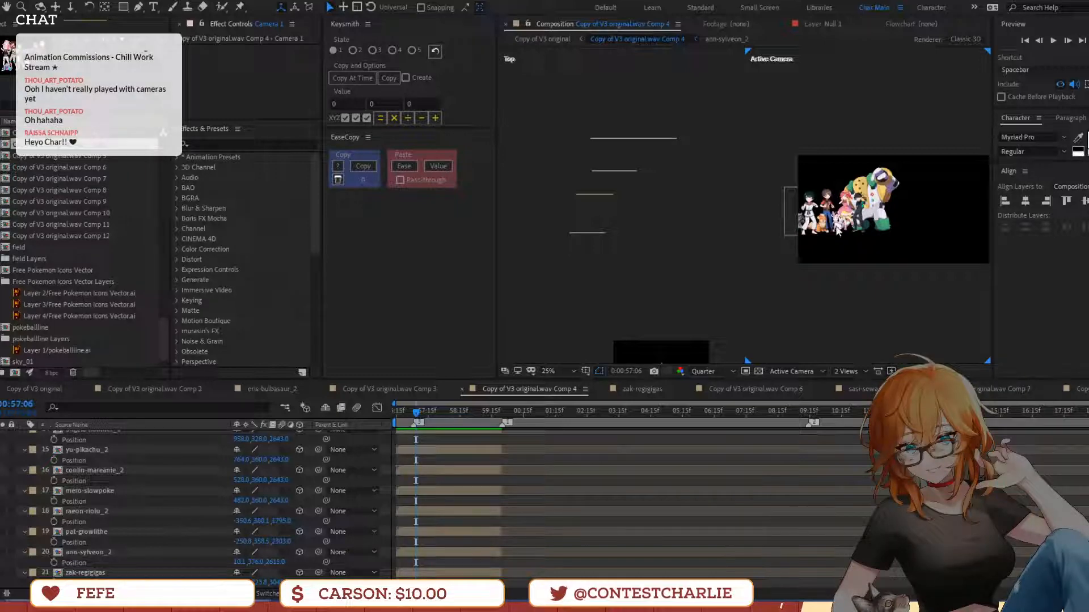
{"action": "left_click", "coordinate": [584, 239]}
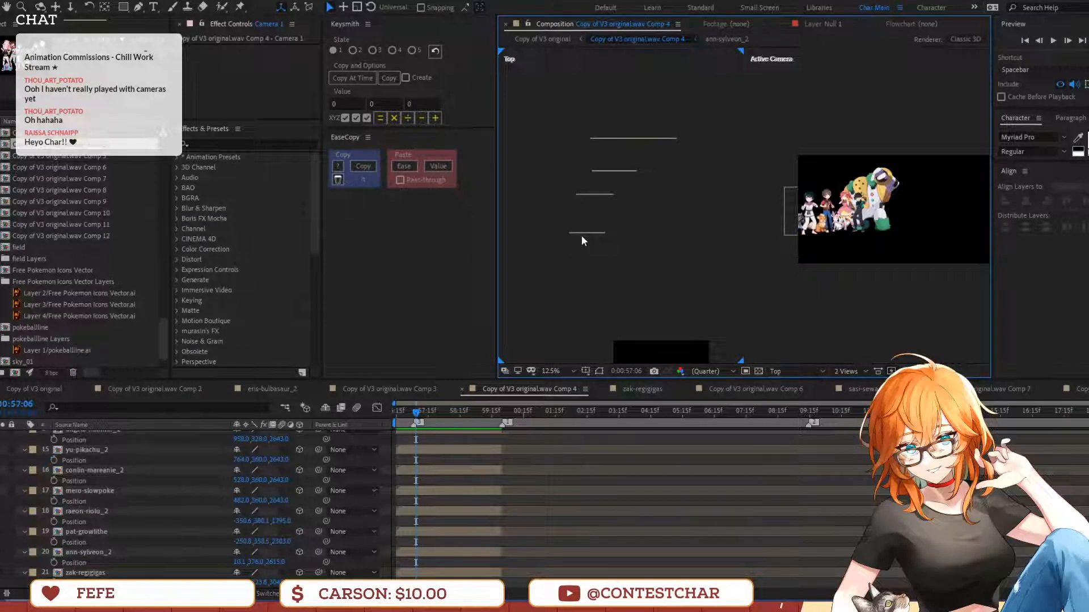
{"action": "left_click", "coordinate": [583, 233]}
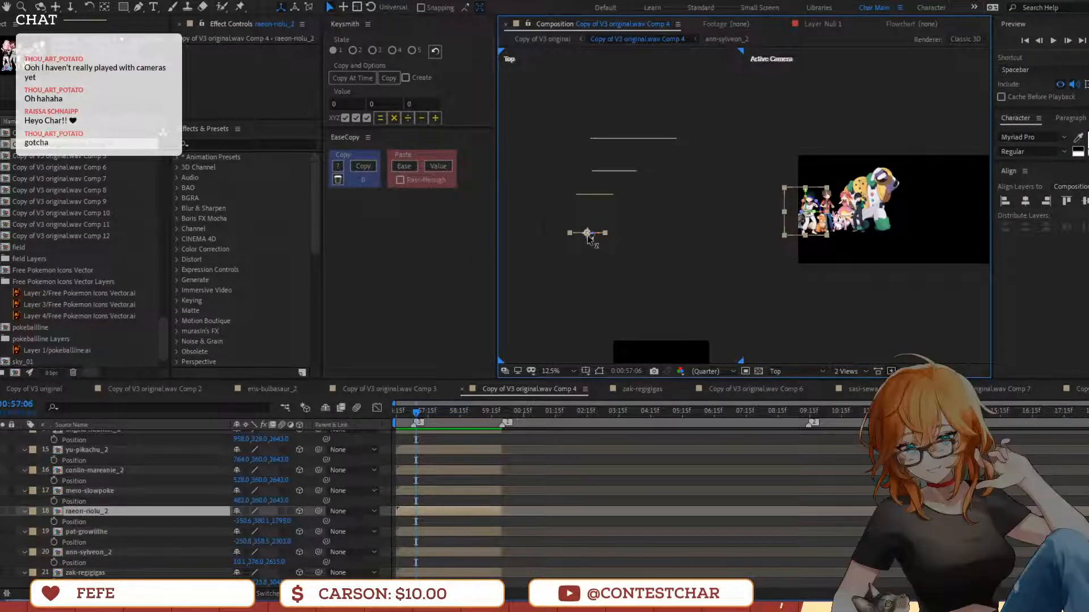
{"action": "left_click_drag", "start_coordinate": [583, 248], "coordinate": [590, 225]}
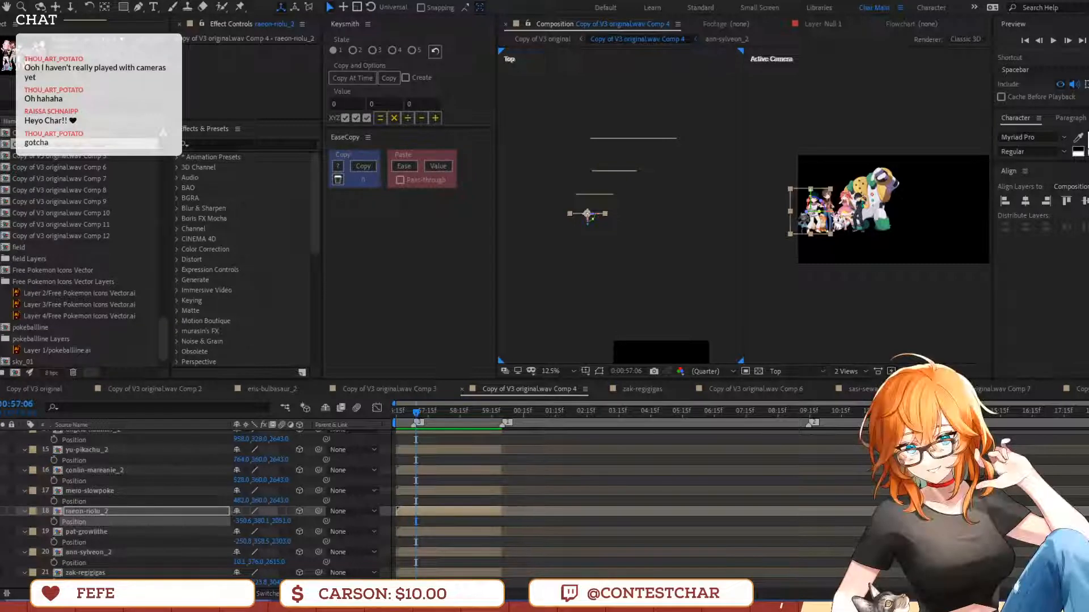
Show the position of Camera 1 and shift its X value to about 805 to bring the character group into frame
{"action": "scroll", "coordinate": [436, 544], "scroll_direction": "up", "scroll_amount": 5}
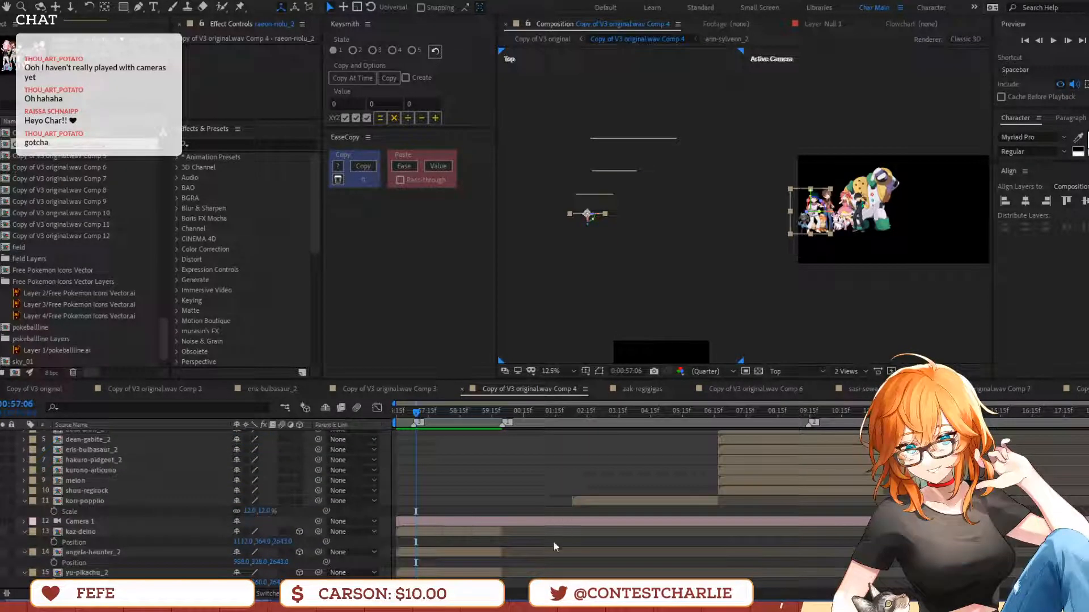
{"action": "left_click", "coordinate": [513, 521]}
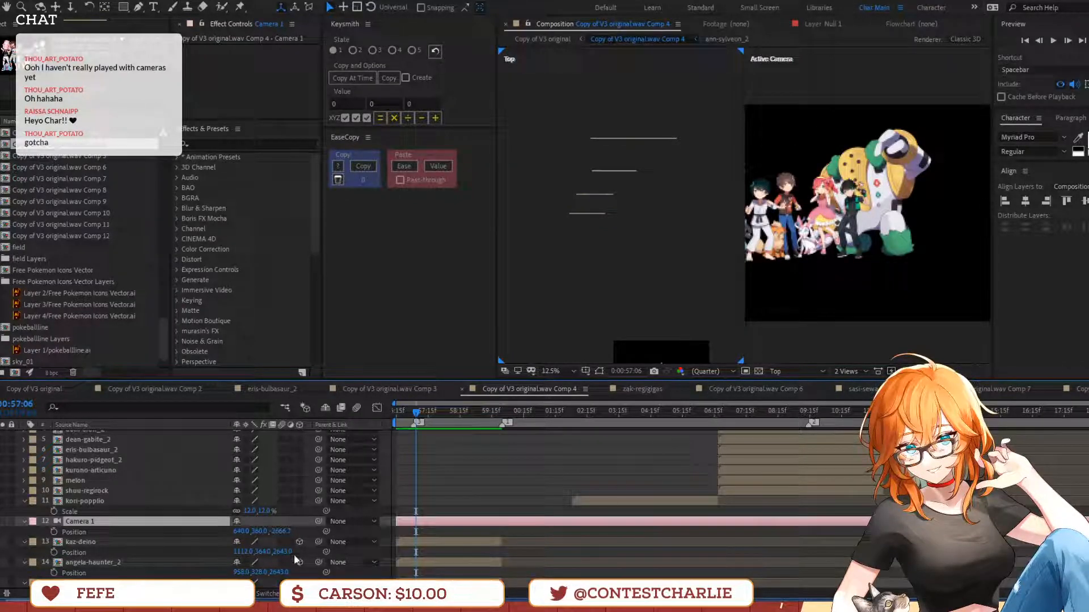
{"action": "left_click_drag", "start_coordinate": [241, 531], "coordinate": [397, 556]}
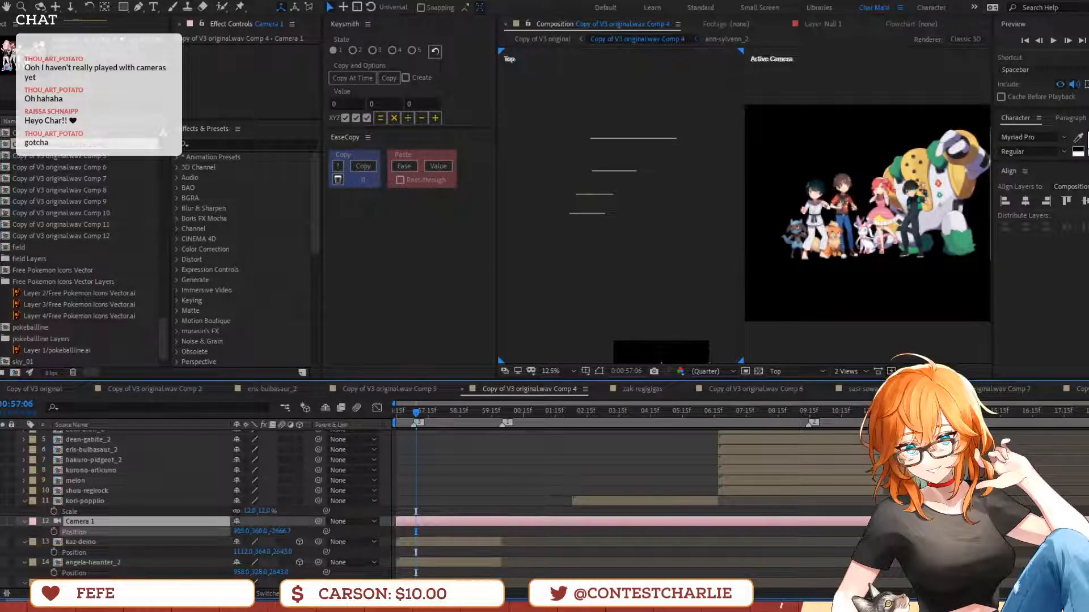
Undo the last position shift of Camera 1 and preview Comp 4 up to the kori-popplio section
{"action": "key", "text": "ctrl+z"}
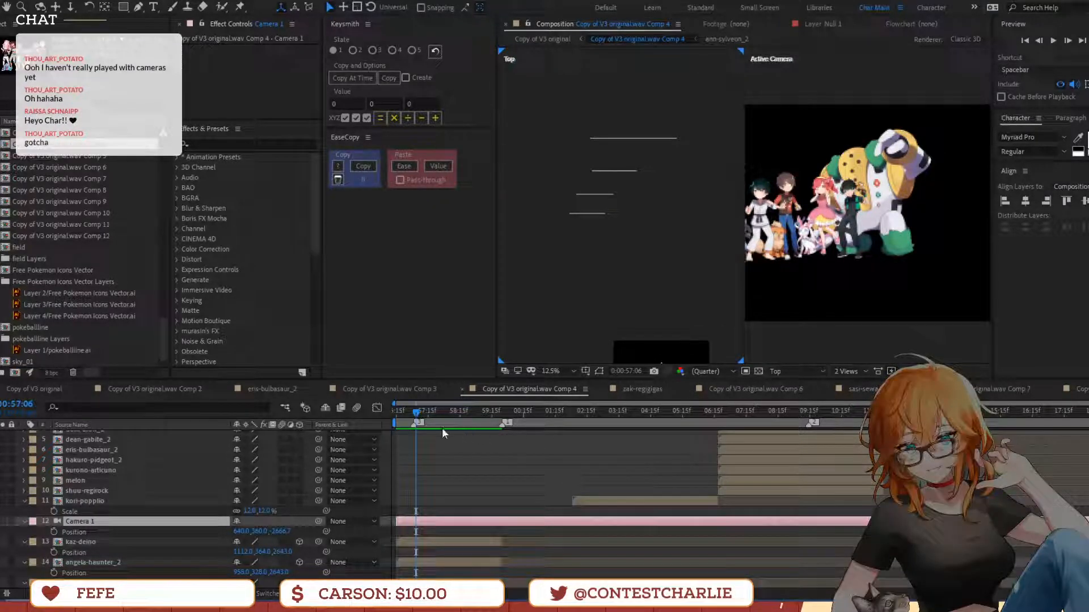
{"action": "key", "text": "space"}
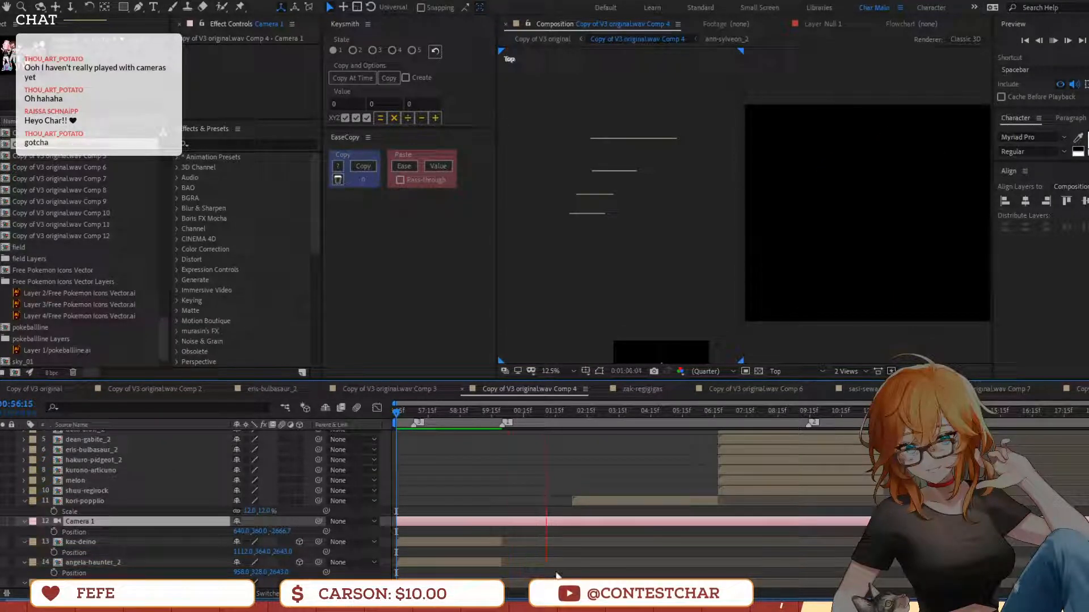
{"action": "key", "text": "space"}
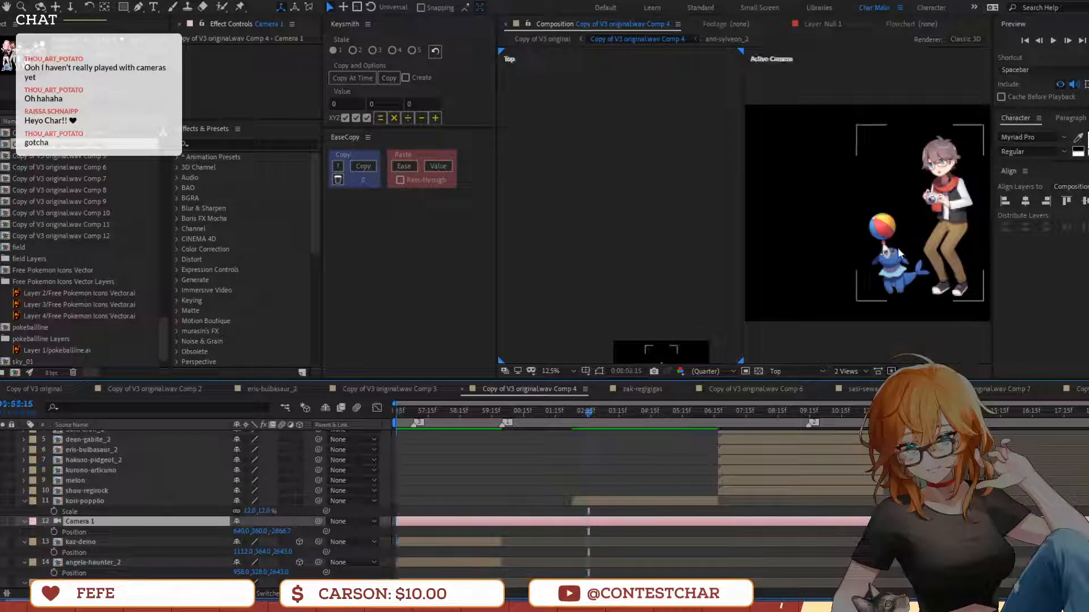
Shift the kori-popplio layer horizontally towards the centre of the frame in the Active Camera view
{"action": "left_click", "coordinate": [899, 254]}
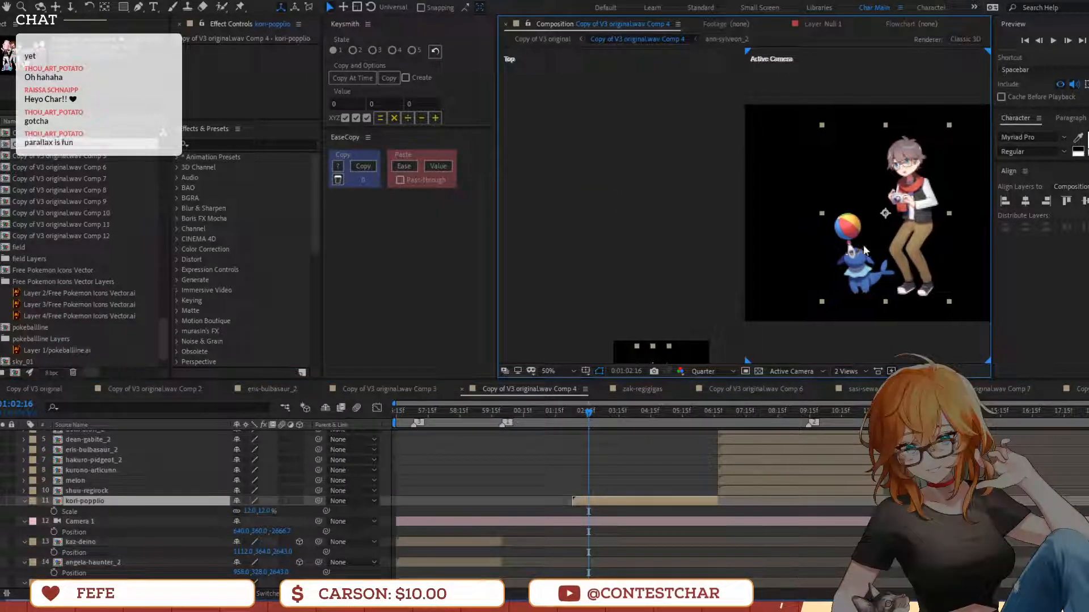
{"action": "key", "text": "Return"}
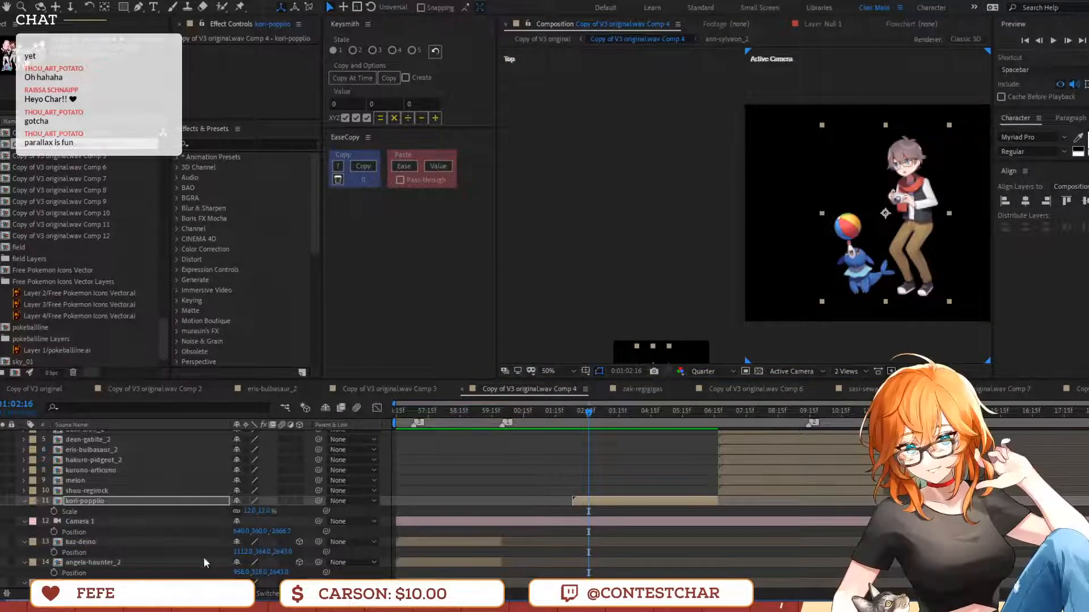
{"action": "mouse_move", "coordinate": [258, 598]}
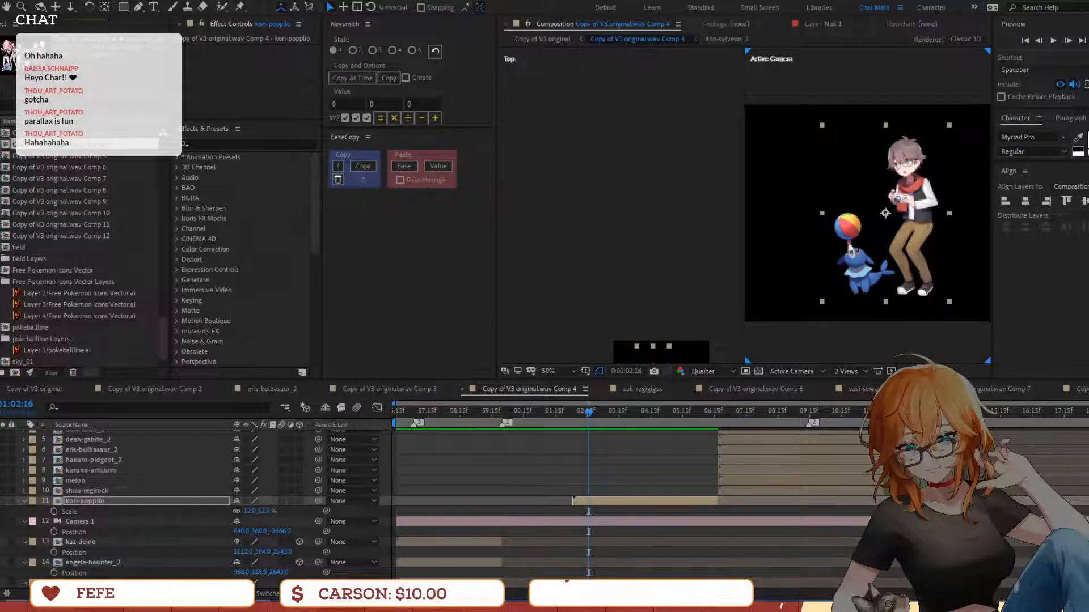
Switch to YouTube in the browser and bring up the old unlisted After Effects tutorial dated Jul 7, 2015
{"action": "key", "text": "alt+Tab"}
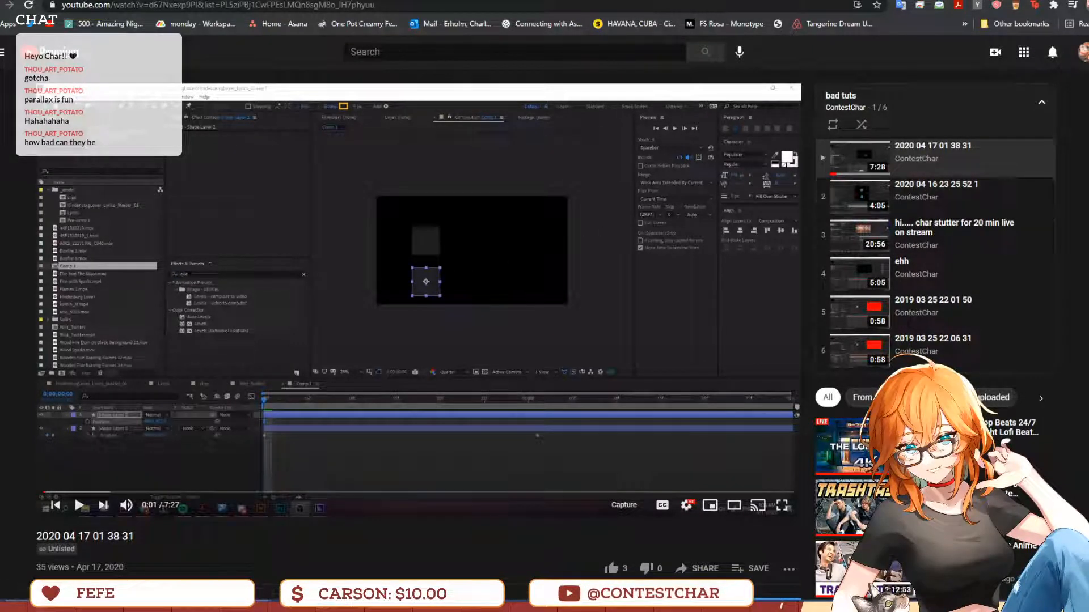
{"action": "left_click", "coordinate": [1031, 1]}
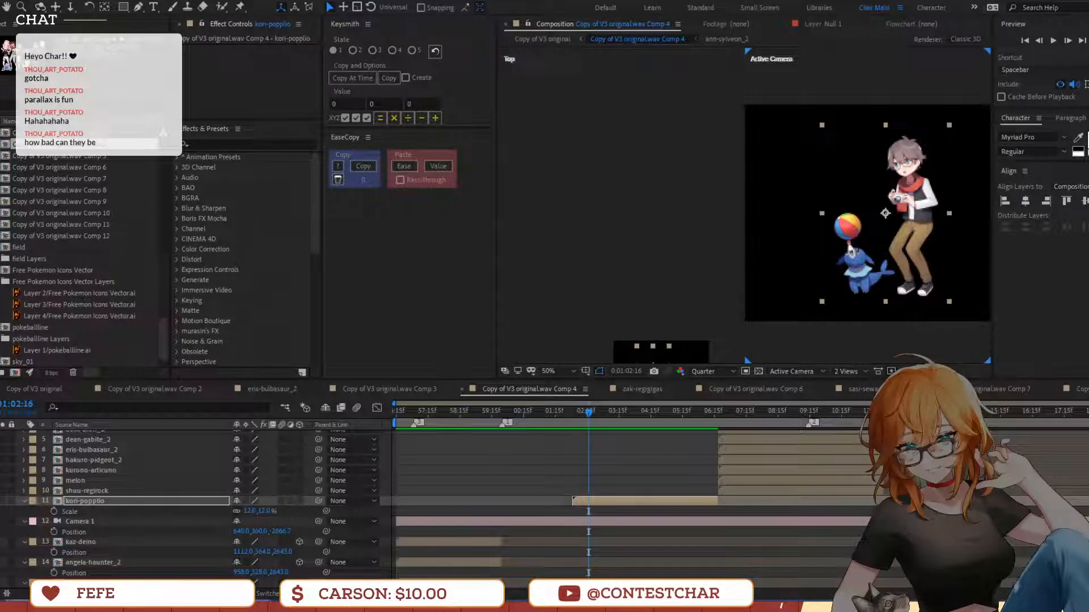
{"action": "left_click_drag", "start_coordinate": [1086, 238], "coordinate": [1085, 125]}
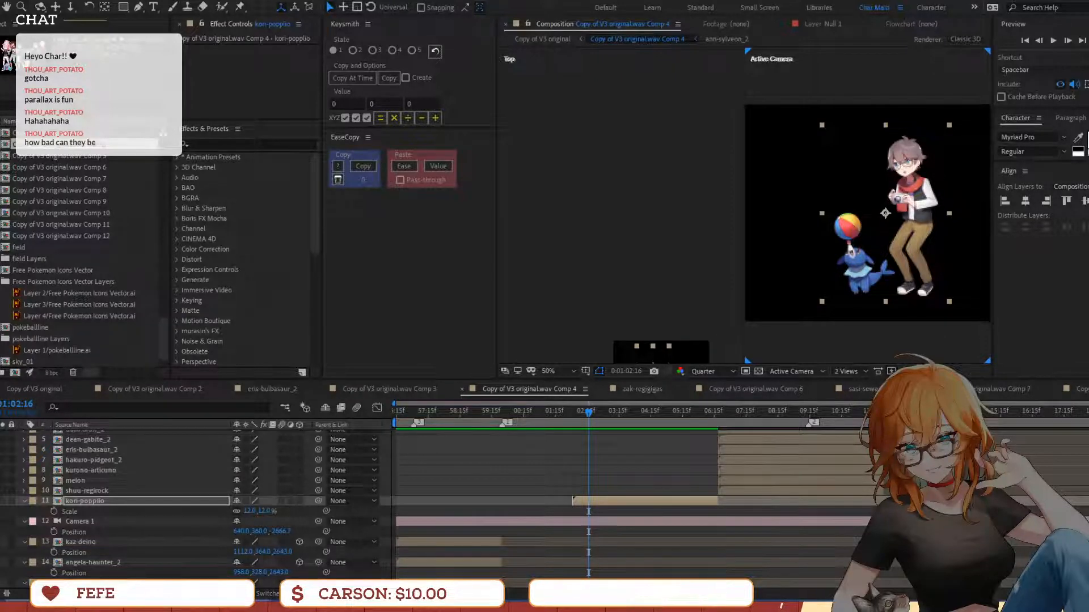
{"action": "left_click_drag", "start_coordinate": [1086, 226], "coordinate": [266, 1]}
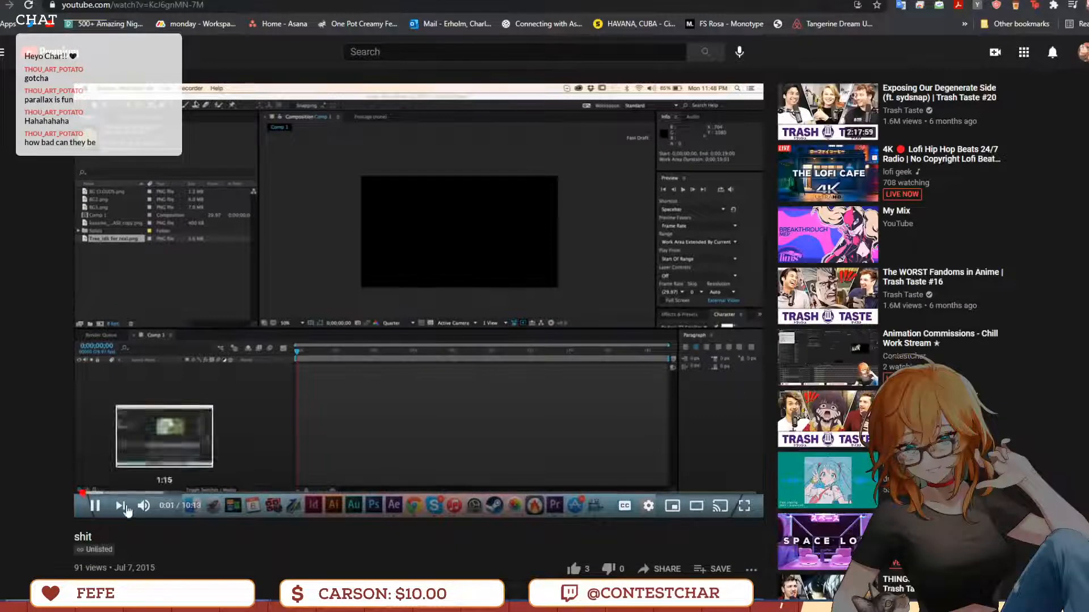
Turn up the tutorial's volume and skim its camera and null demonstration at about 1:56, 4:18, 6:26 and 5:10
{"action": "mouse_move", "coordinate": [144, 506]}
{"action": "left_click_drag", "start_coordinate": [165, 506], "coordinate": [183, 505]}
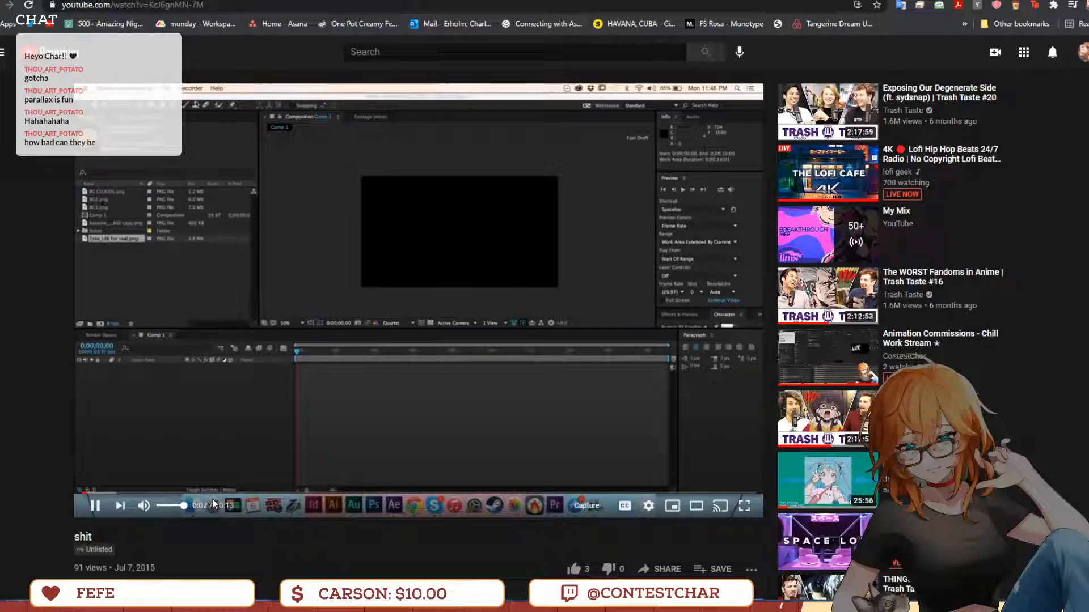
{"action": "left_click", "coordinate": [212, 493]}
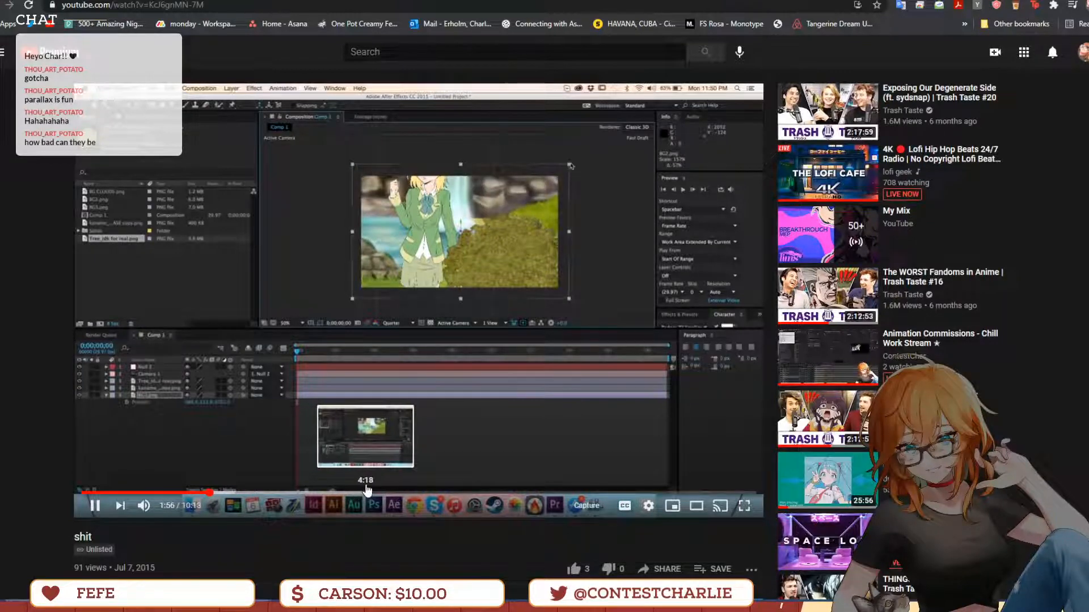
{"action": "left_click", "coordinate": [364, 492]}
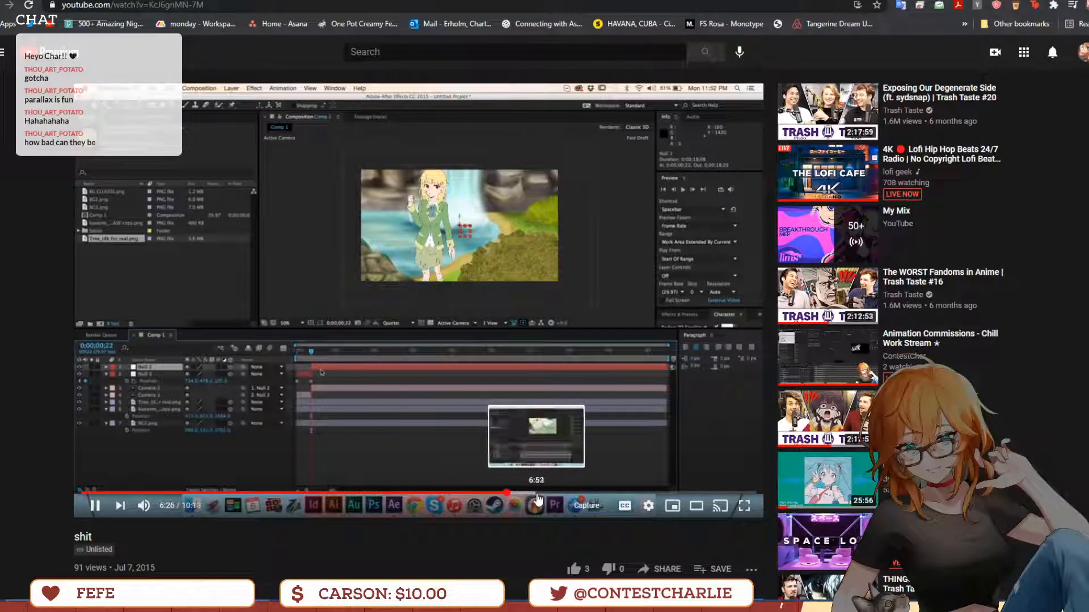
{"action": "left_click", "coordinate": [506, 493]}
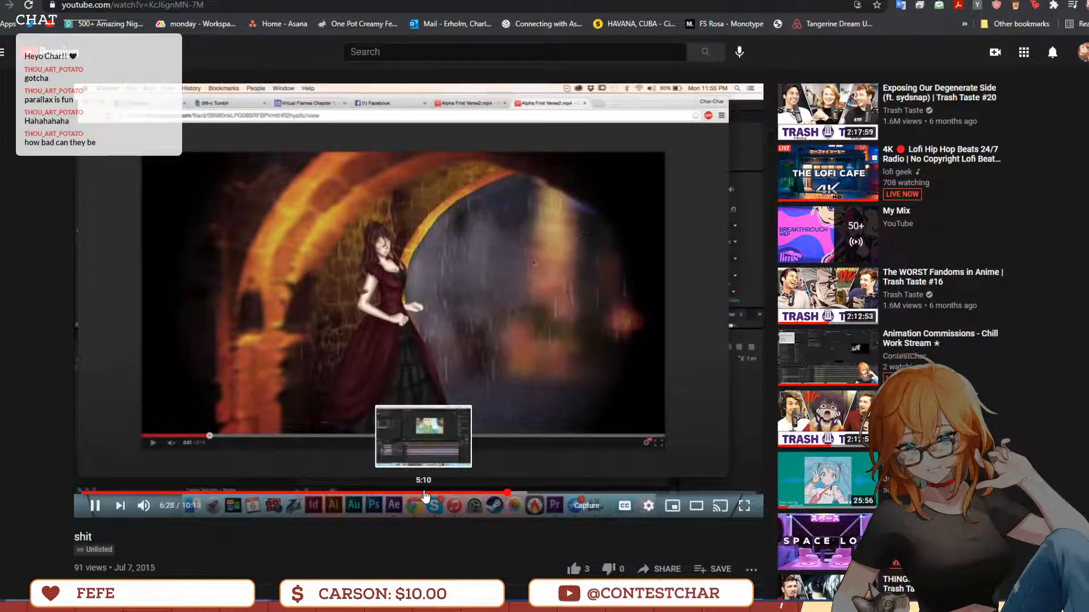
{"action": "left_click", "coordinate": [425, 493]}
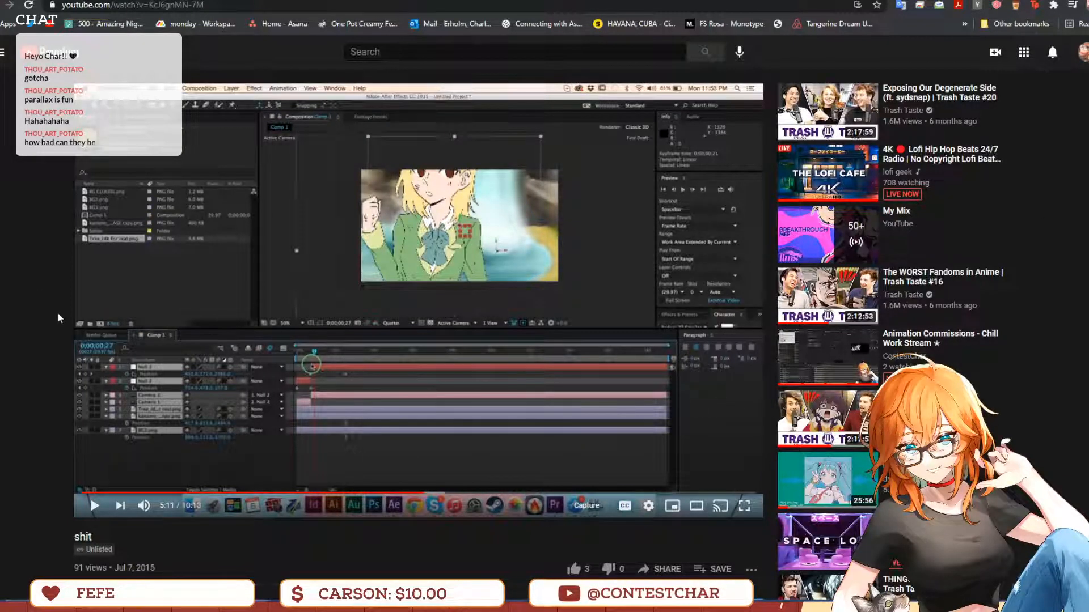
Look over the page below the tutorial, replay it from about 3:00 and pause it at 3:07
{"action": "scroll", "coordinate": [285, 473], "scroll_direction": "down", "scroll_amount": 2}
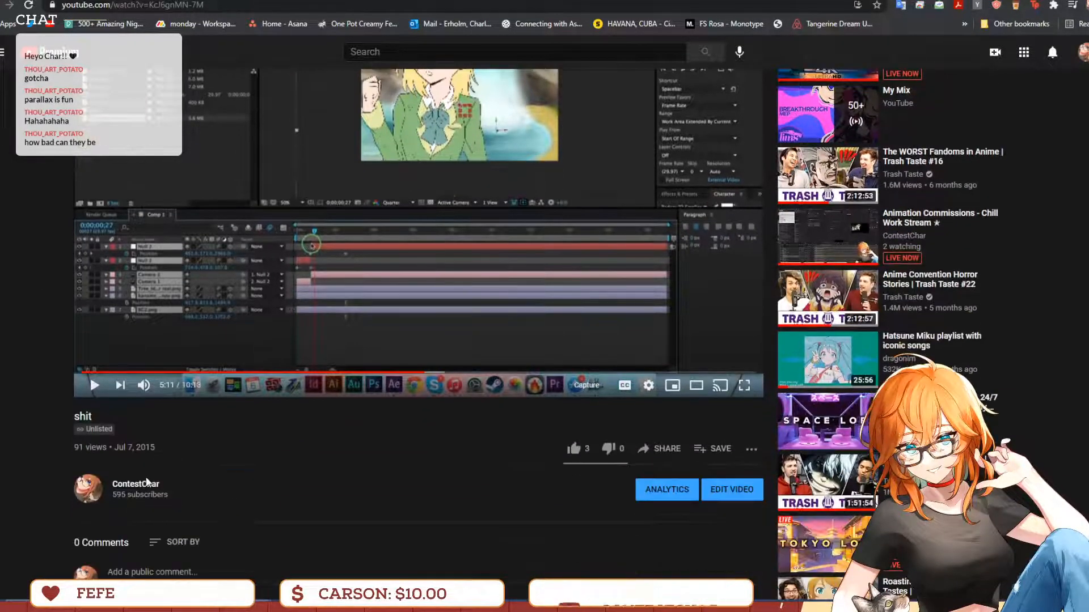
{"action": "scroll", "coordinate": [146, 493], "scroll_direction": "down", "scroll_amount": 5}
{"action": "scroll", "coordinate": [150, 510], "scroll_direction": "up", "scroll_amount": 7}
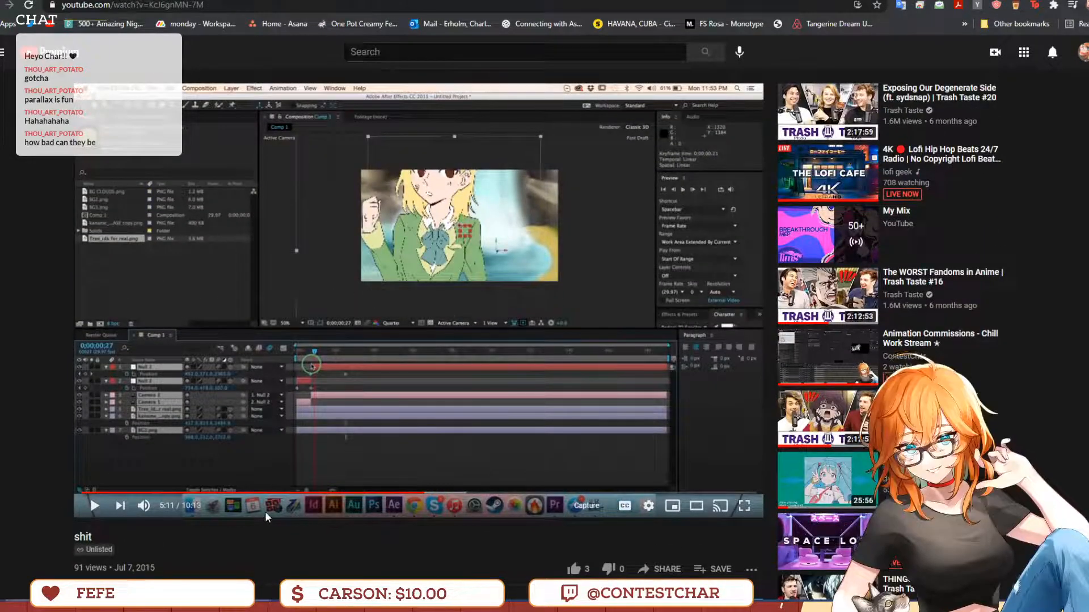
{"action": "left_click", "coordinate": [290, 454]}
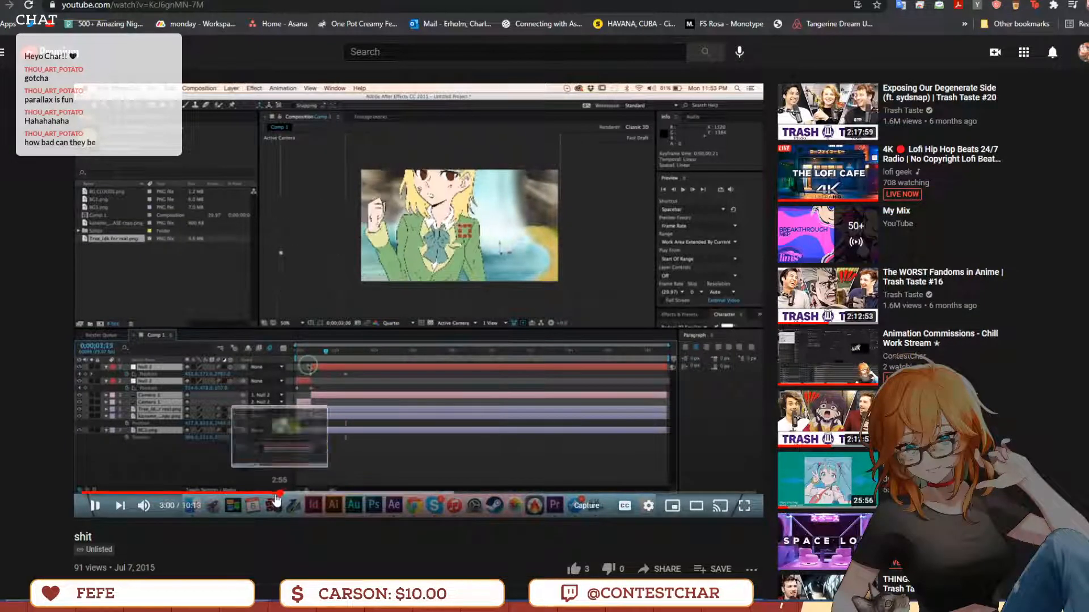
{"action": "left_click", "coordinate": [281, 493]}
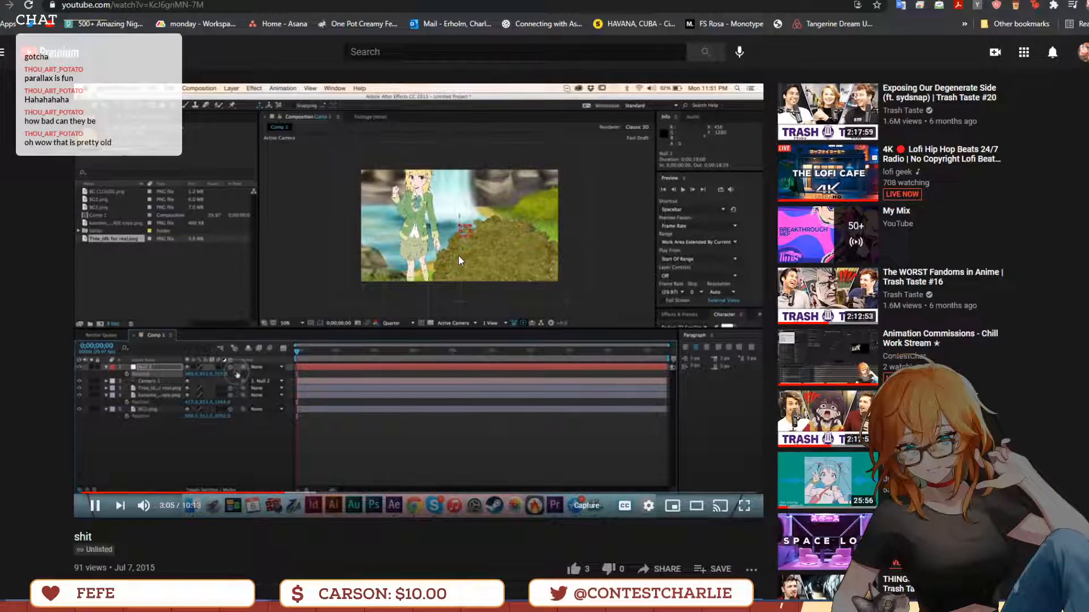
{"action": "key", "text": "space"}
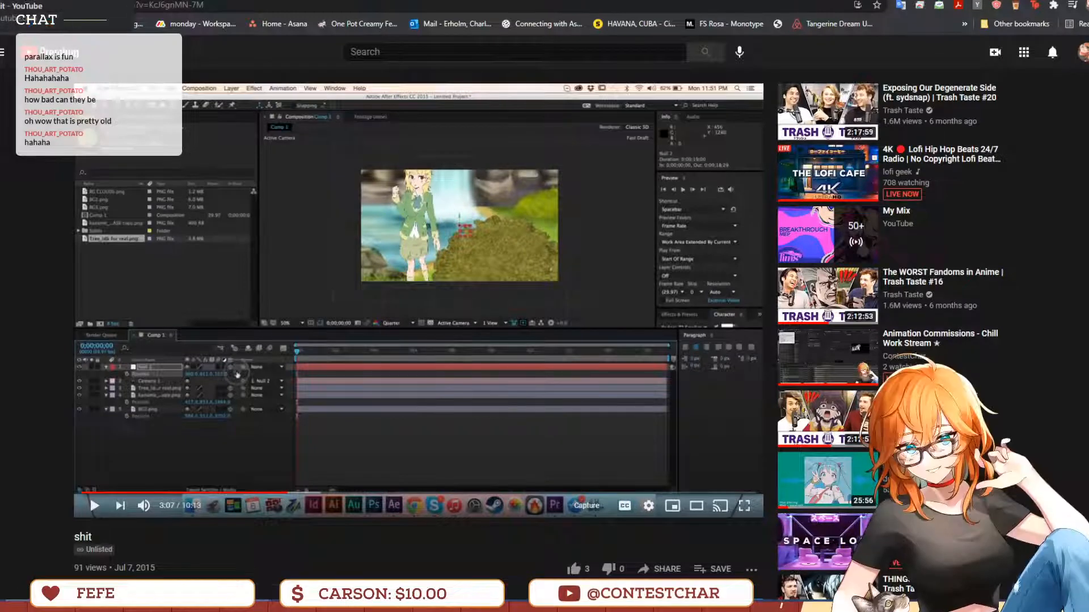
Select the tutorial video's web address and switch back to After Effects
{"action": "left_click", "coordinate": [68, 5]}
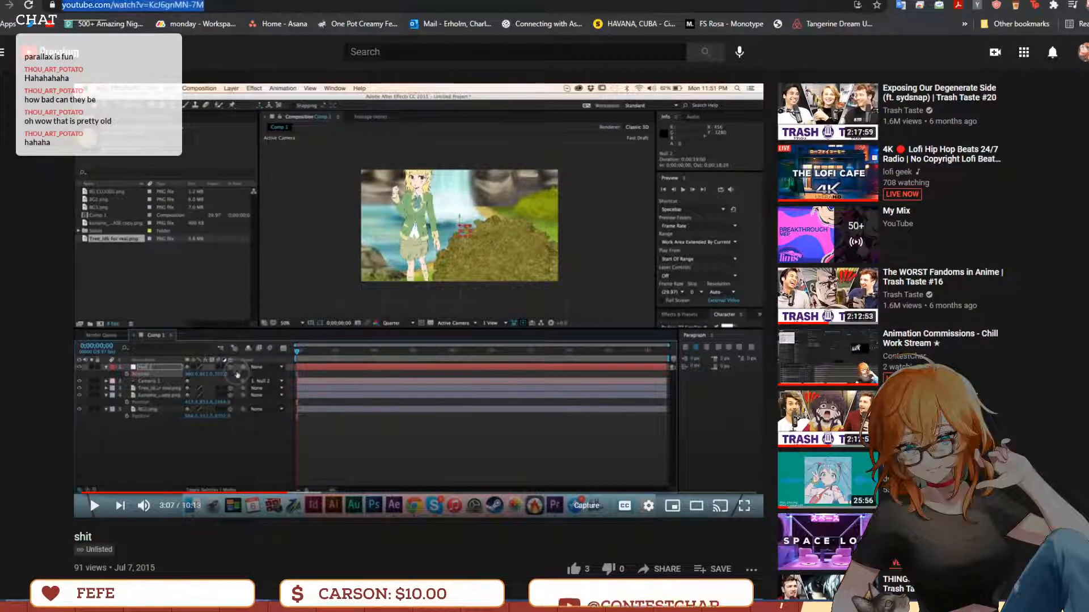
{"action": "key", "text": "Down"}
{"action": "left_click_drag", "start_coordinate": [238, 0], "coordinate": [248, 0]}
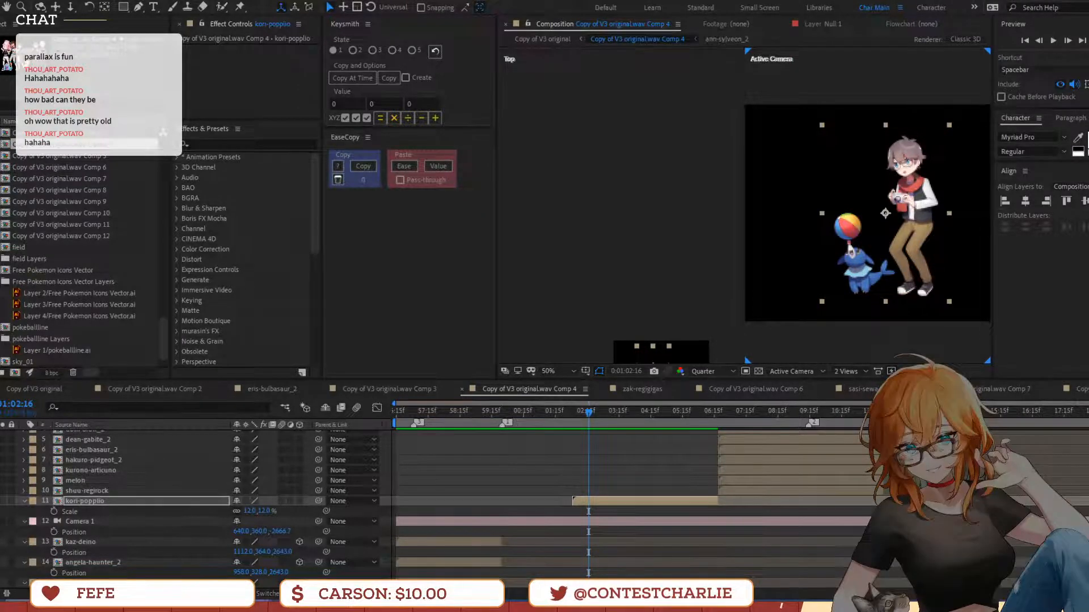
Switch to the browser, open the searched channel's uploads and watch The Howling - Kinetic Typography Project with the sound muted
{"action": "key", "text": "alt+Tab"}
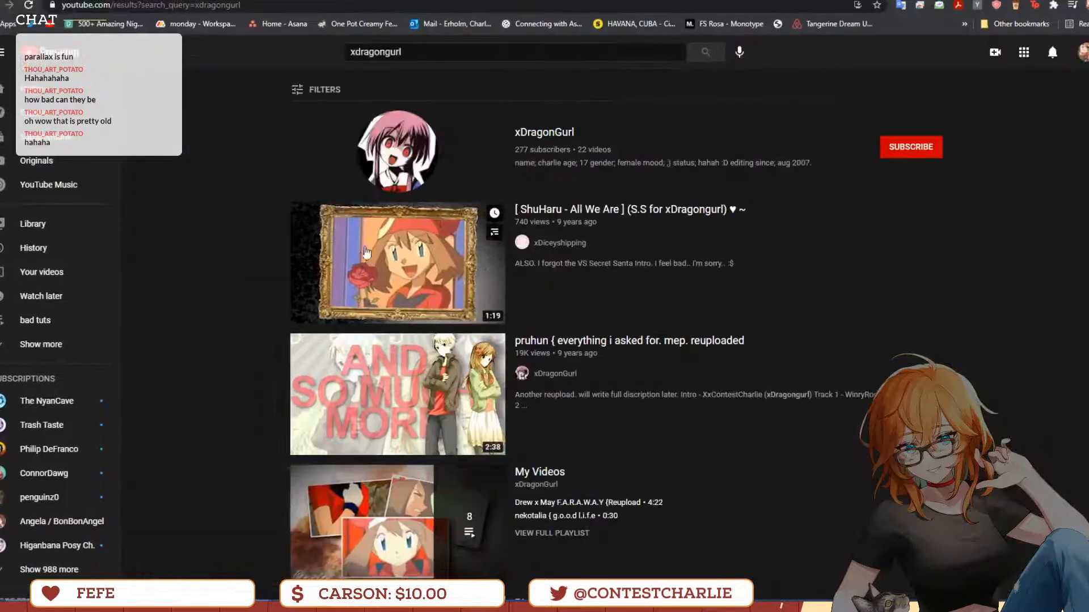
{"action": "left_click", "coordinate": [398, 187]}
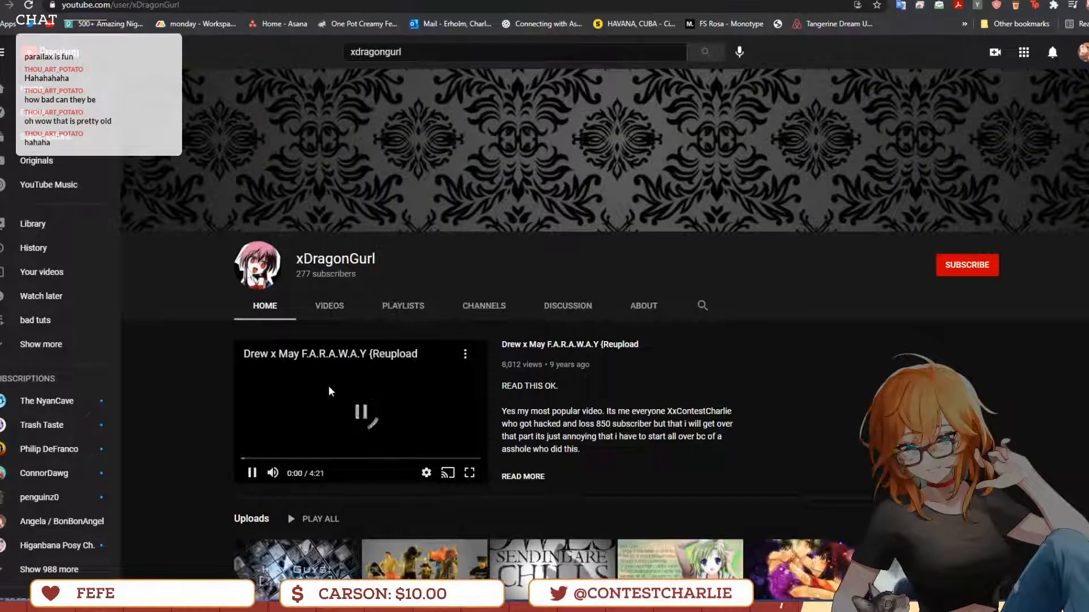
{"action": "left_click", "coordinate": [330, 307]}
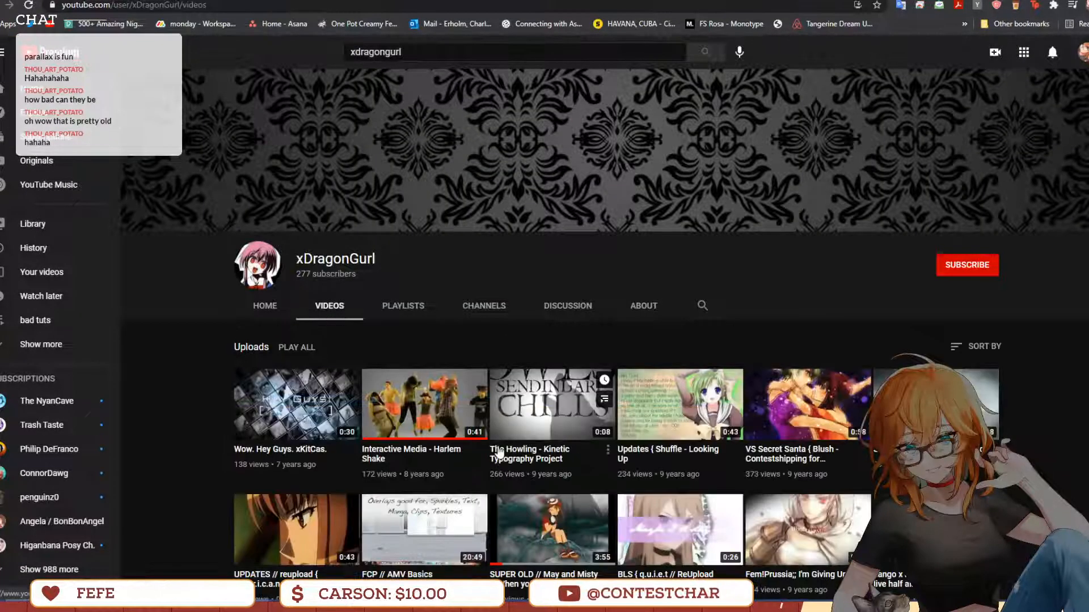
{"action": "left_click", "coordinate": [571, 418]}
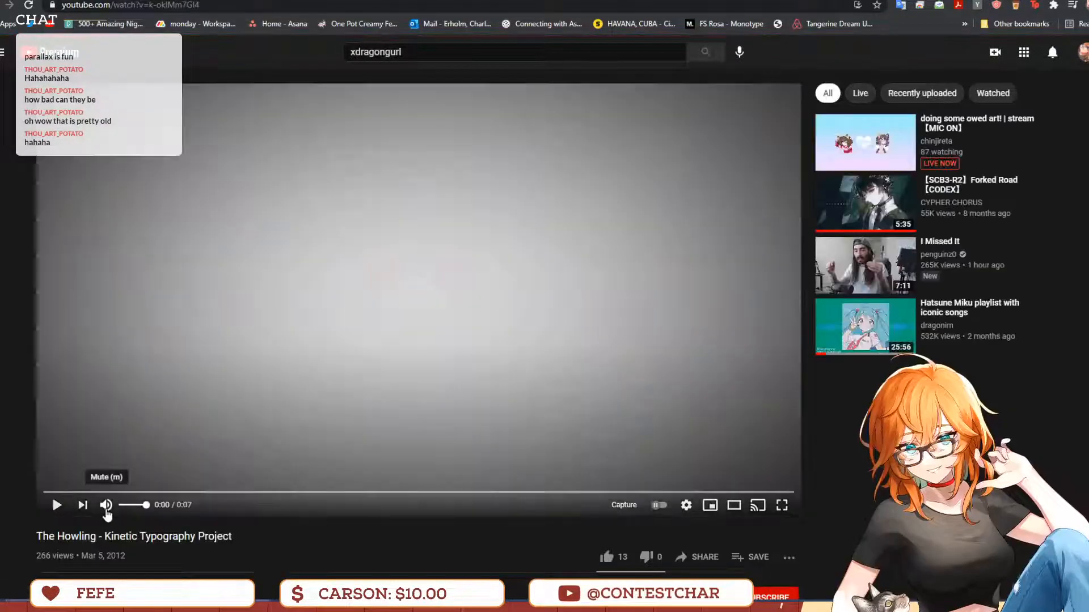
{"action": "left_click", "coordinate": [106, 508]}
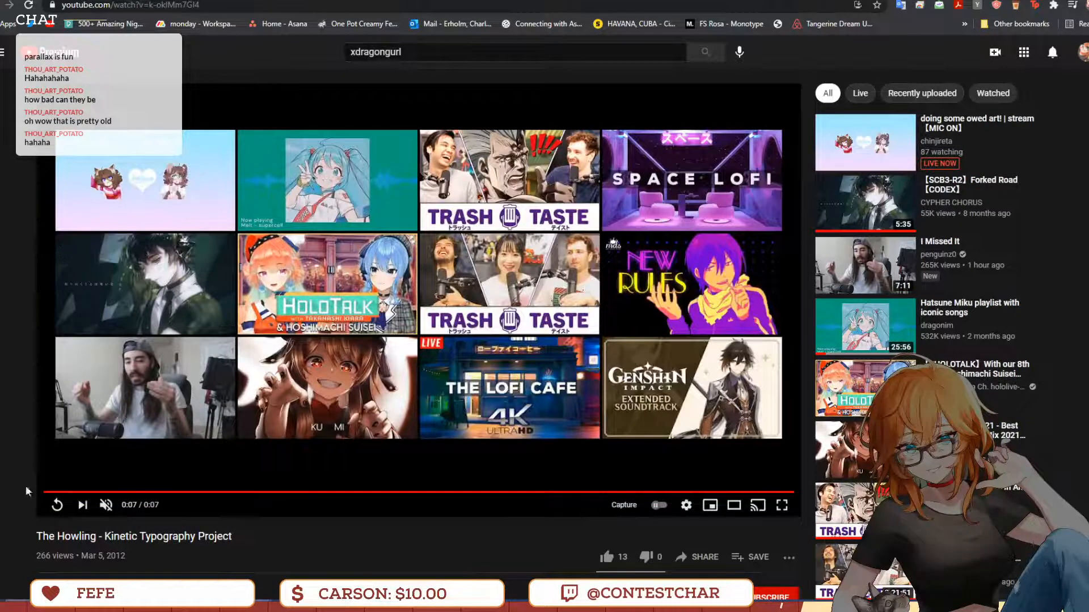
Return to the channel's uploads, watch the nekotalia { g.o.o.d l.i.f.e video and switch back to After Effects
{"action": "left_click", "coordinate": [3, 5]}
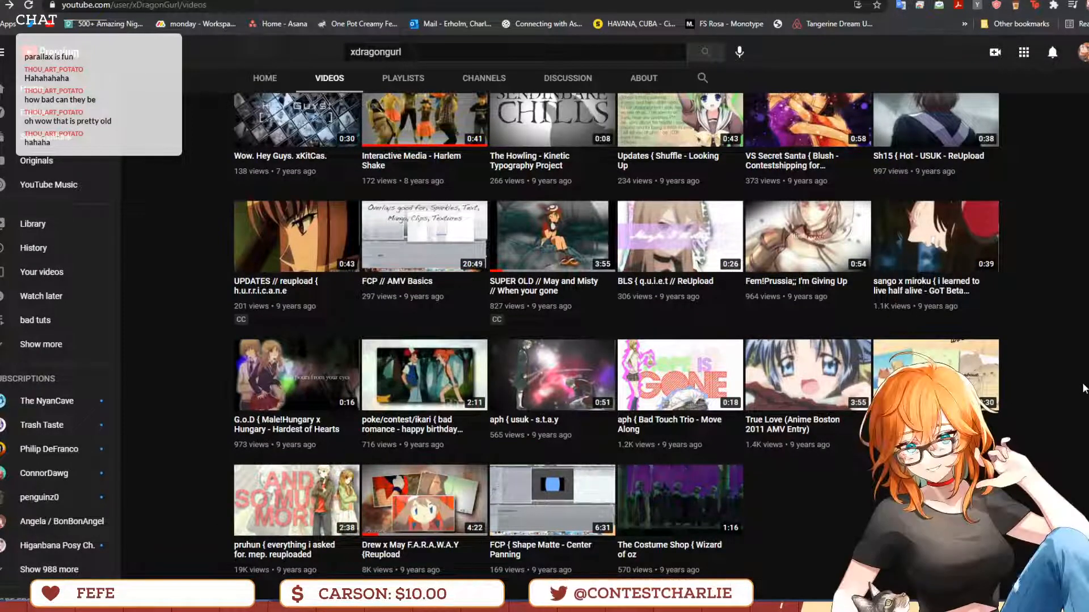
{"action": "left_click", "coordinate": [953, 366]}
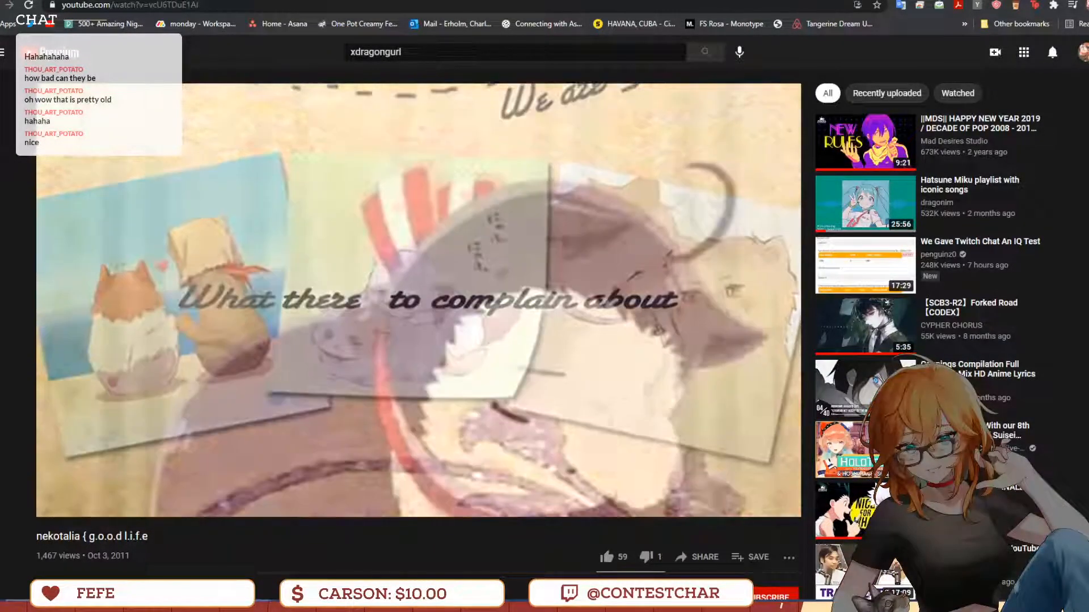
{"action": "key", "text": "alt+Left"}
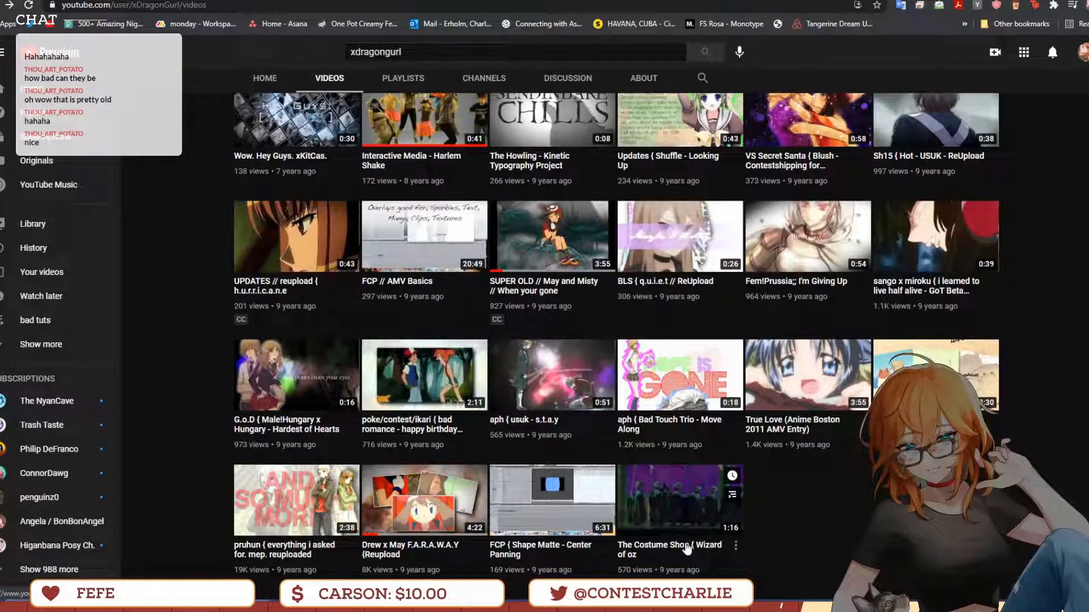
{"action": "scroll", "coordinate": [448, 551], "scroll_direction": "up", "scroll_amount": 5}
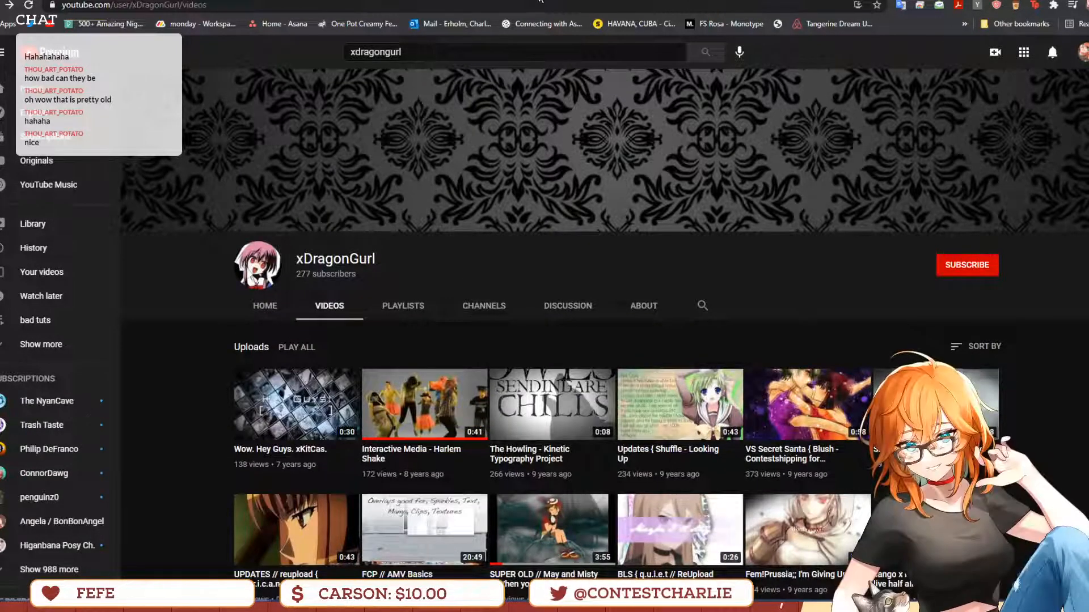
{"action": "left_click_drag", "start_coordinate": [545, 1], "coordinate": [1088, 11]}
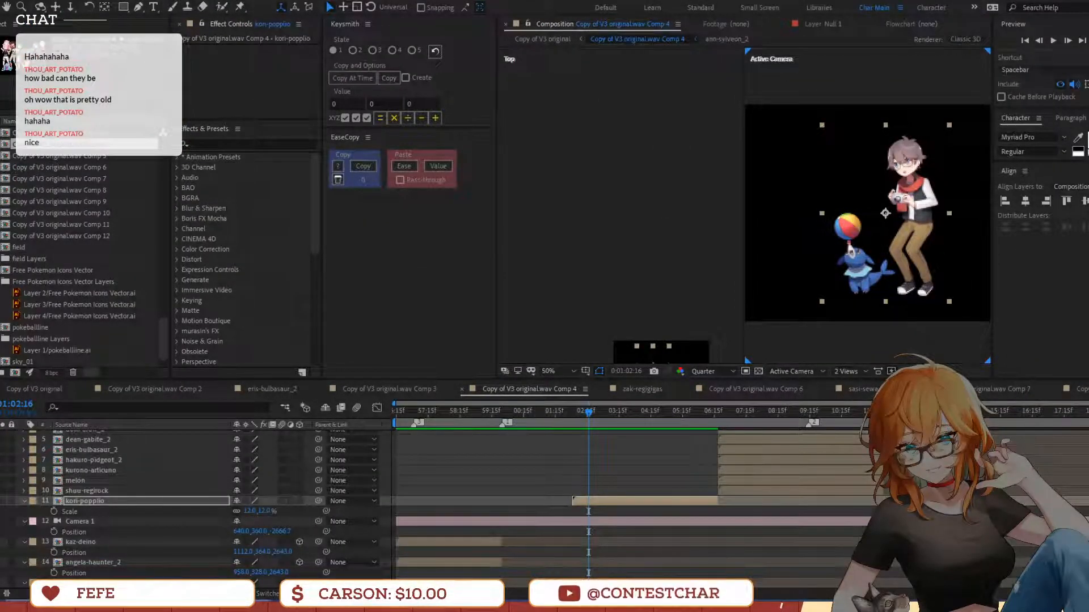
Preview Comp 4 from its start and look through the character layers below Camera 1
{"action": "left_click", "coordinate": [529, 412]}
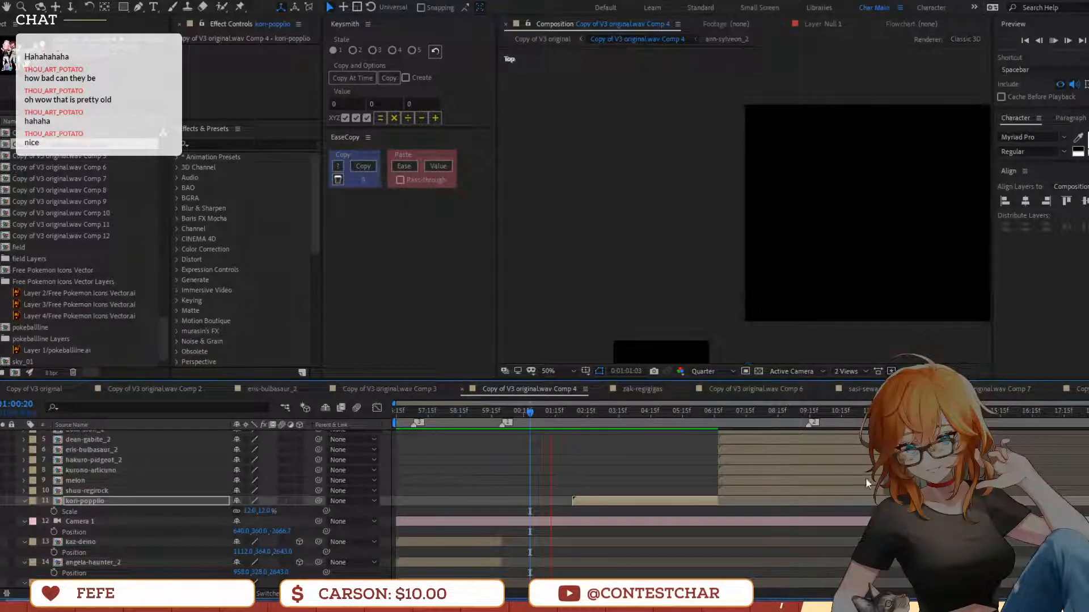
{"action": "left_click_drag", "start_coordinate": [411, 412], "coordinate": [182, 418]}
{"action": "scroll", "coordinate": [497, 522], "scroll_direction": "down", "scroll_amount": 1}
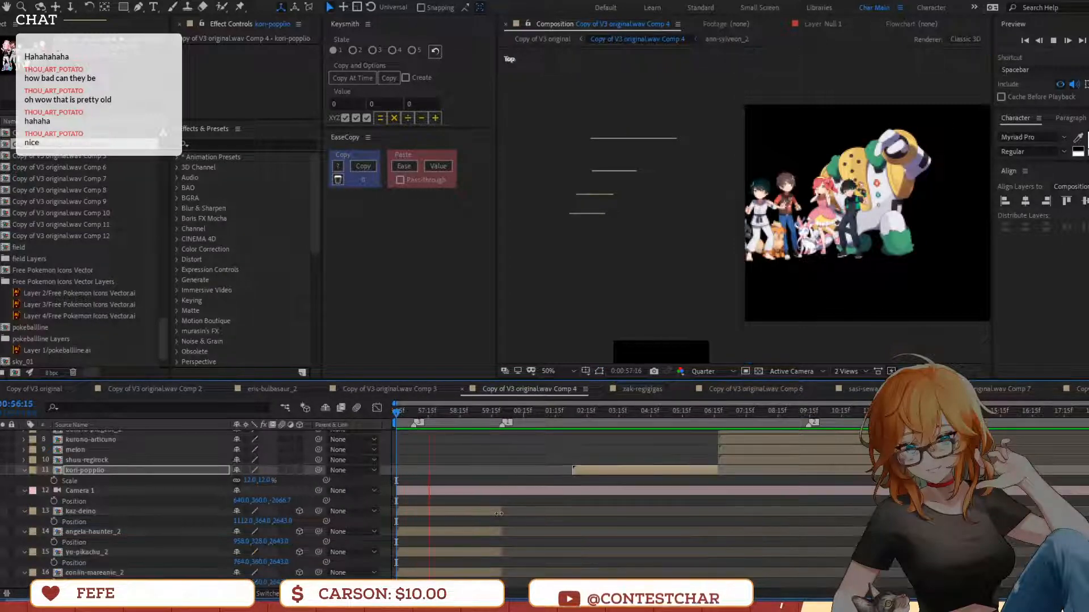
{"action": "key", "text": "space"}
{"action": "scroll", "coordinate": [449, 536], "scroll_direction": "down", "scroll_amount": 2}
{"action": "scroll", "coordinate": [449, 535], "scroll_direction": "up", "scroll_amount": 2}
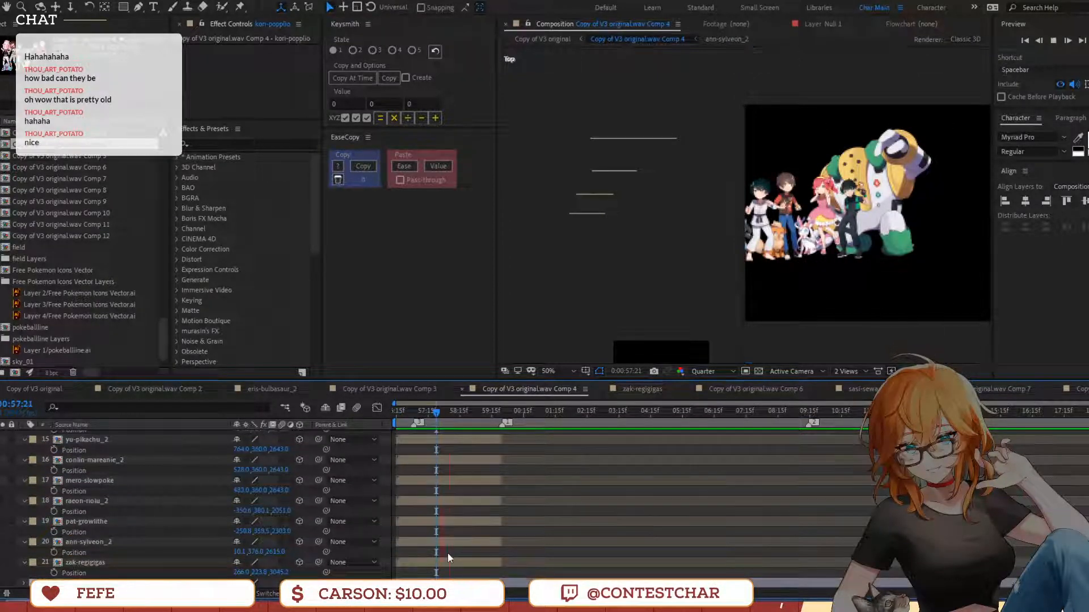
Stop the preview and move the five layers from kaz-deino to mero-slowpoke sideways, placing kaz-deino at about X 1717
{"action": "scroll", "coordinate": [440, 523], "scroll_direction": "up", "scroll_amount": 2}
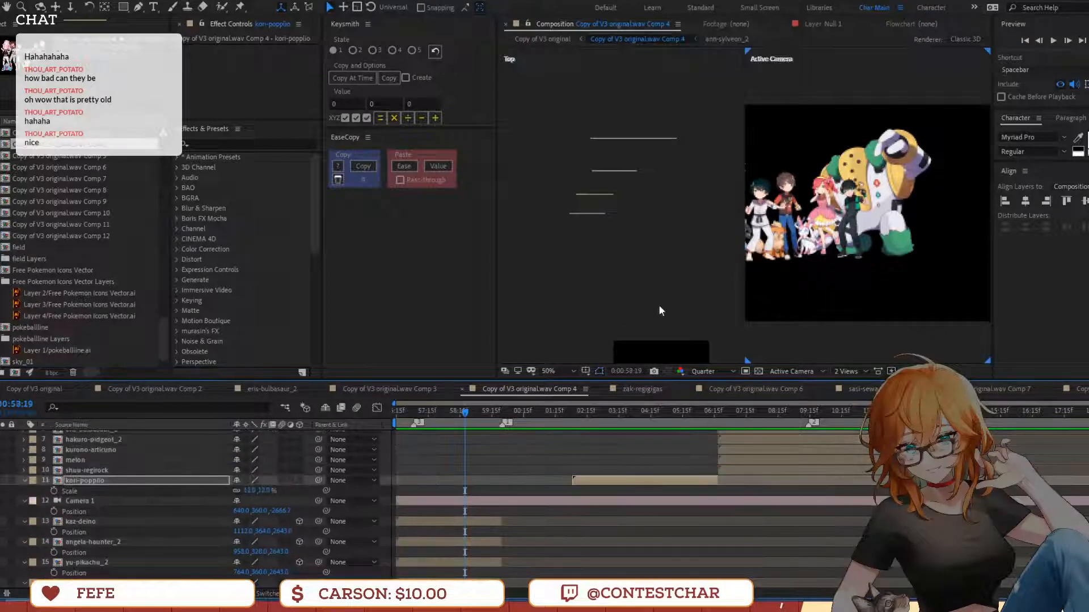
{"action": "scroll", "coordinate": [427, 517], "scroll_direction": "down", "scroll_amount": 2}
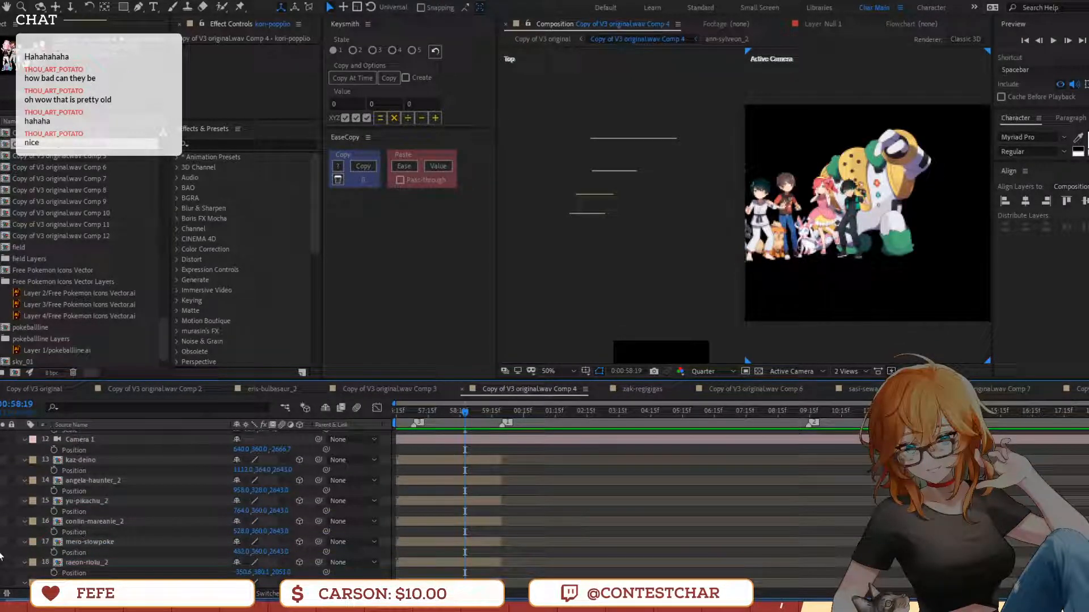
{"action": "left_click", "coordinate": [61, 545]}
{"action": "left_click", "coordinate": [63, 461], "text": "shift"}
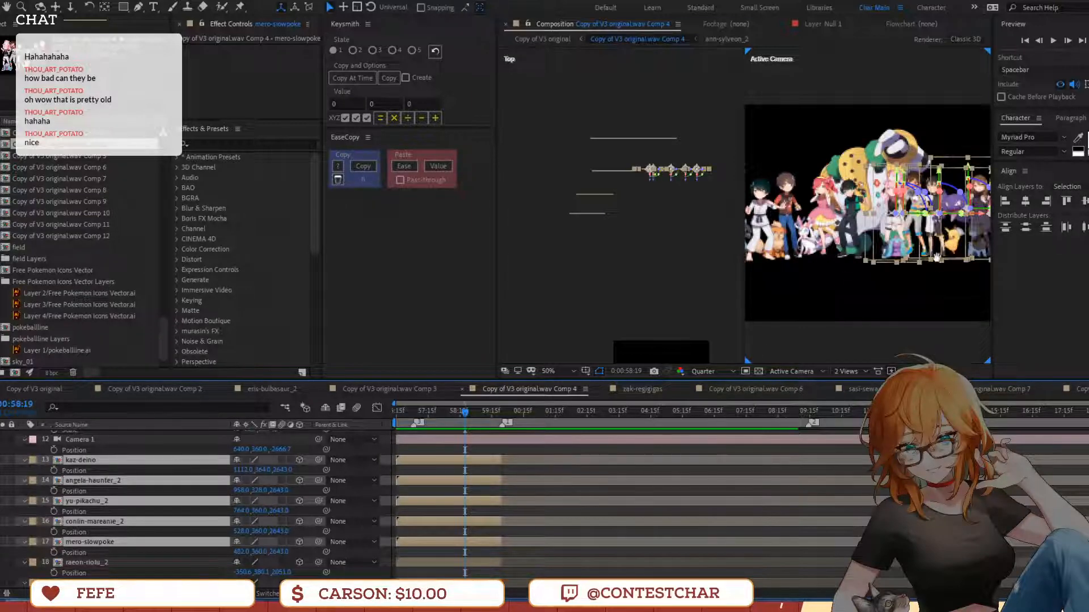
{"action": "left_click_drag", "start_coordinate": [937, 258], "coordinate": [998, 228]}
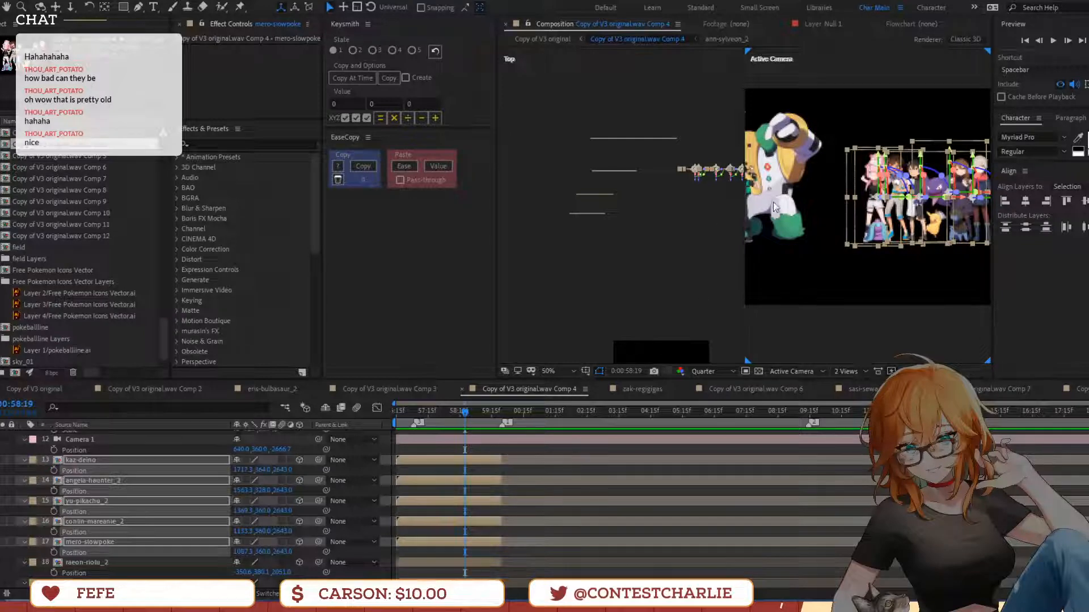
{"action": "left_click", "coordinate": [645, 141]}
{"action": "left_click_drag", "start_coordinate": [633, 162], "coordinate": [550, 220]}
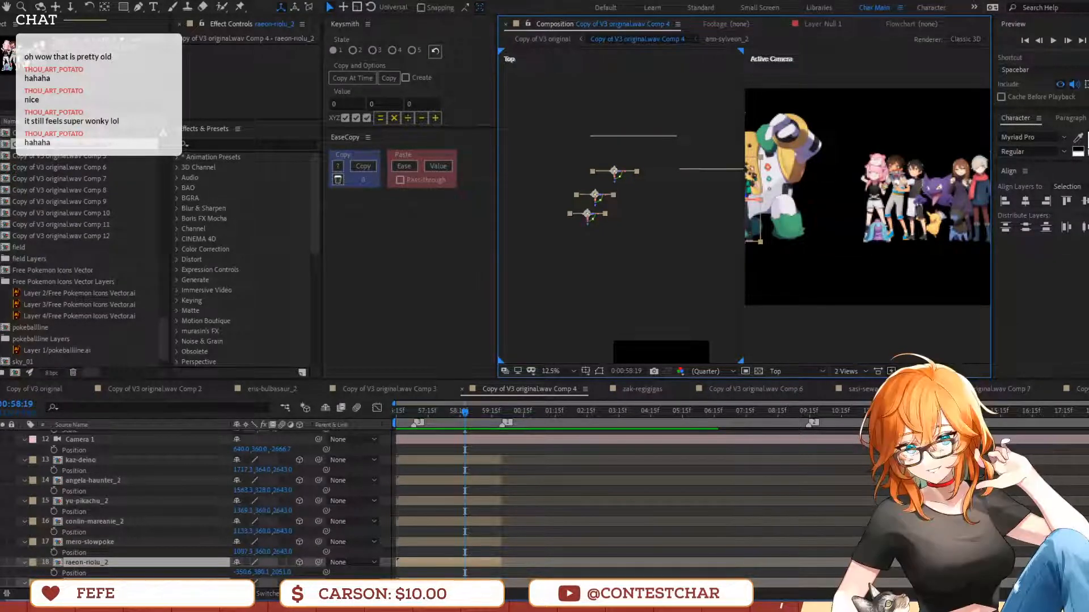
{"action": "left_click", "coordinate": [1075, 91]}
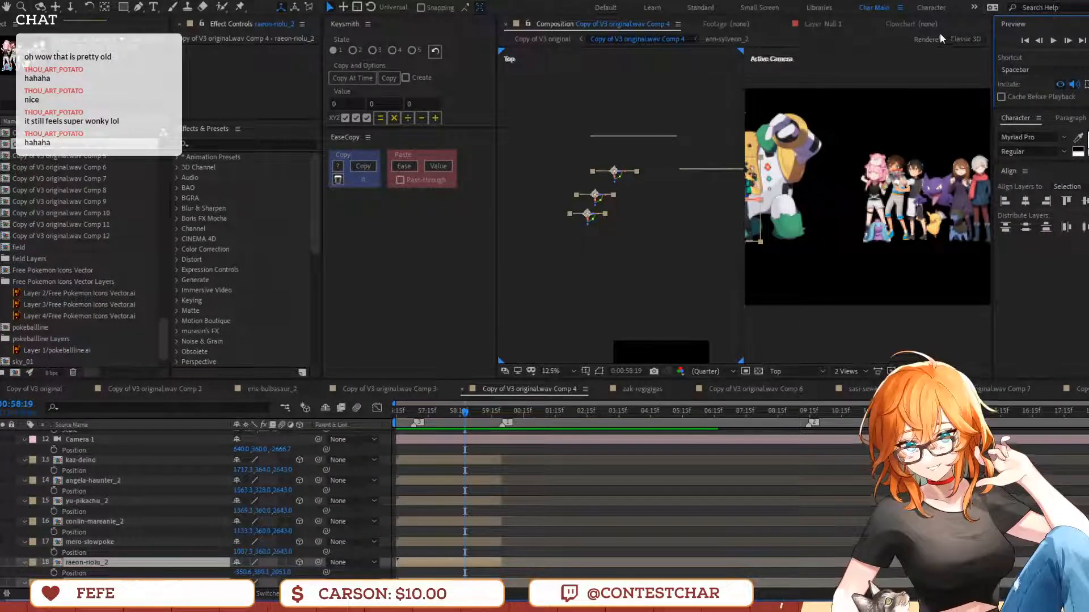
{"action": "left_click", "coordinate": [852, 210]}
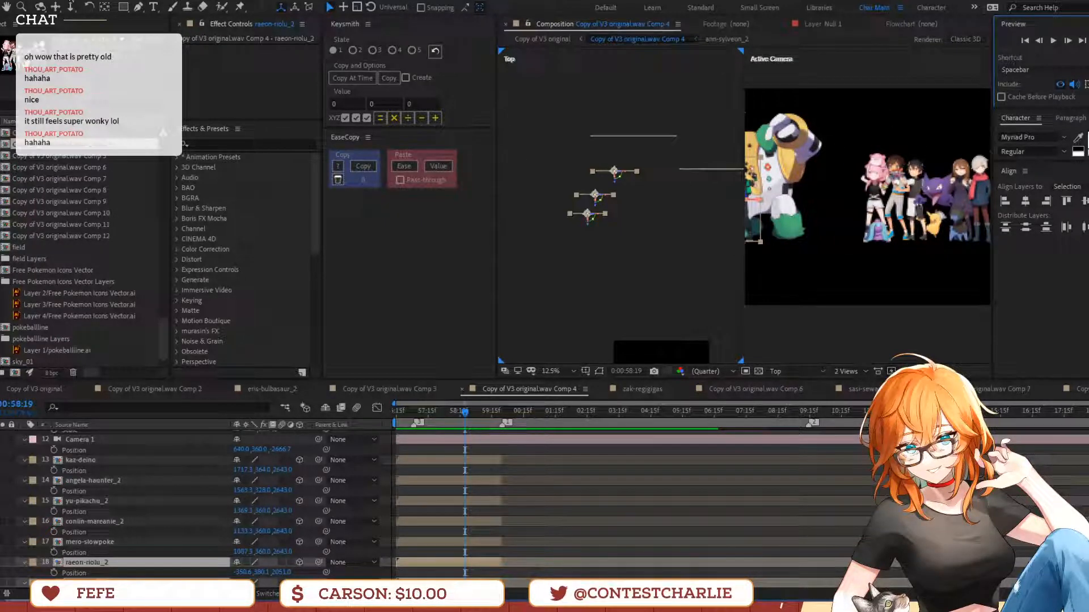
{"action": "left_click", "coordinate": [59, 2]}
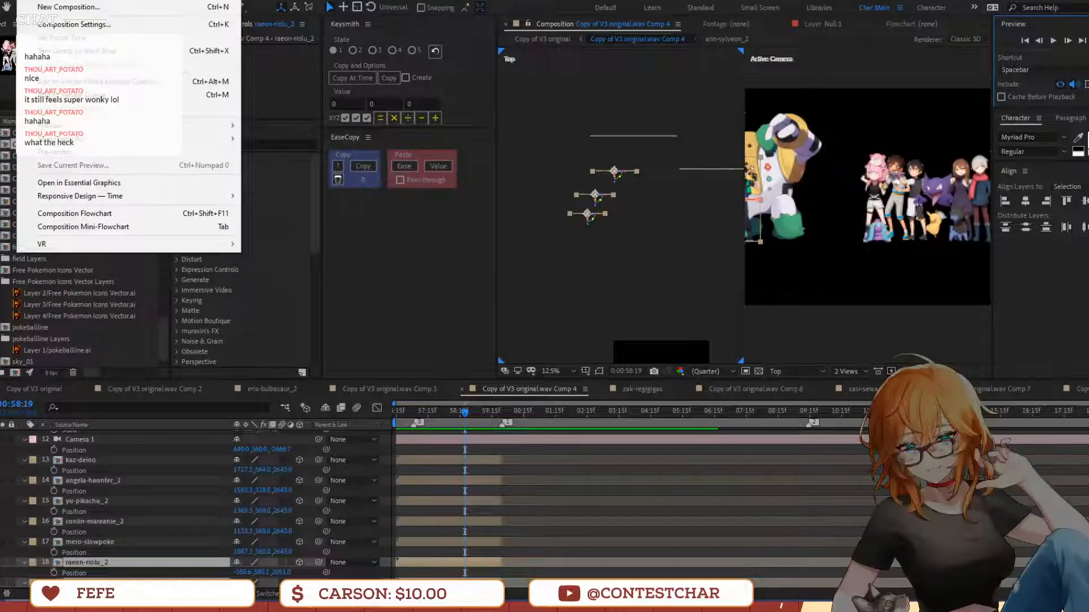
{"action": "left_click", "coordinate": [549, 474]}
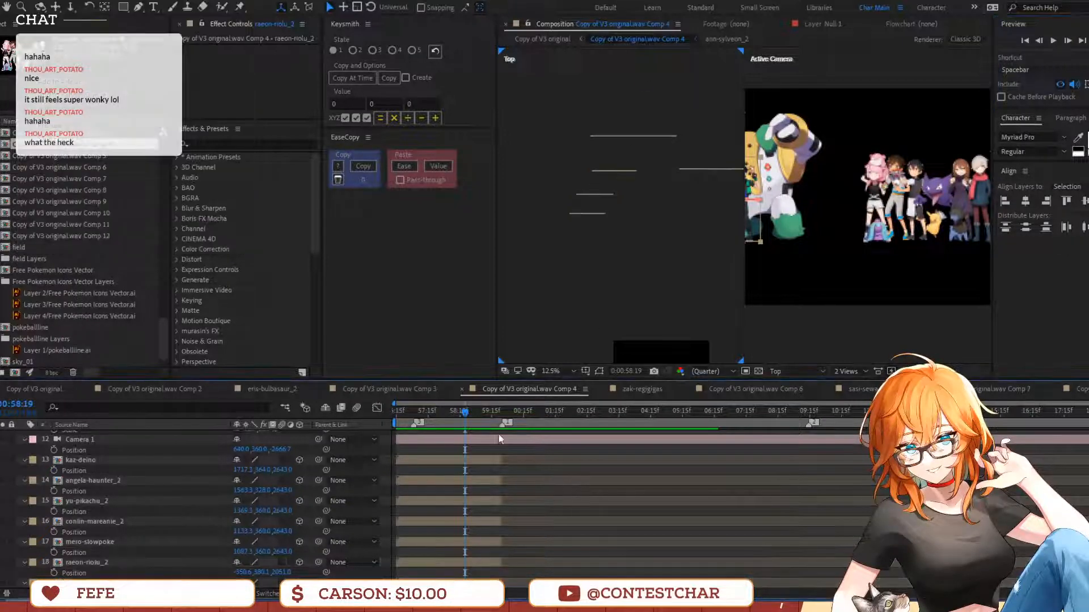
Scrub through Comp 4's opening and return the current time to its start
{"action": "left_click_drag", "start_coordinate": [474, 412], "coordinate": [235, 394]}
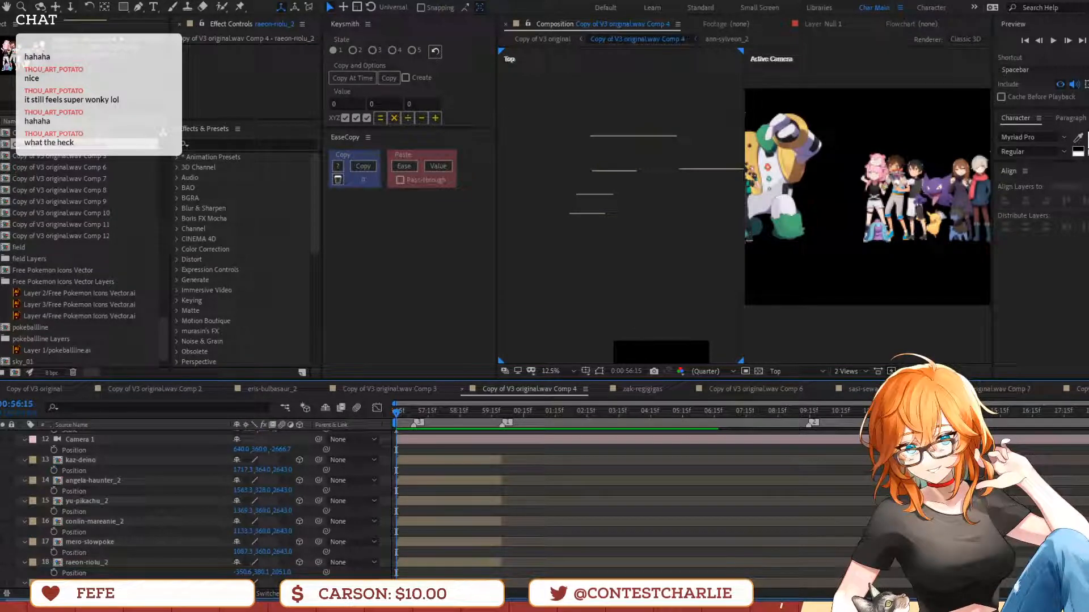
{"action": "left_click", "coordinate": [436, 410]}
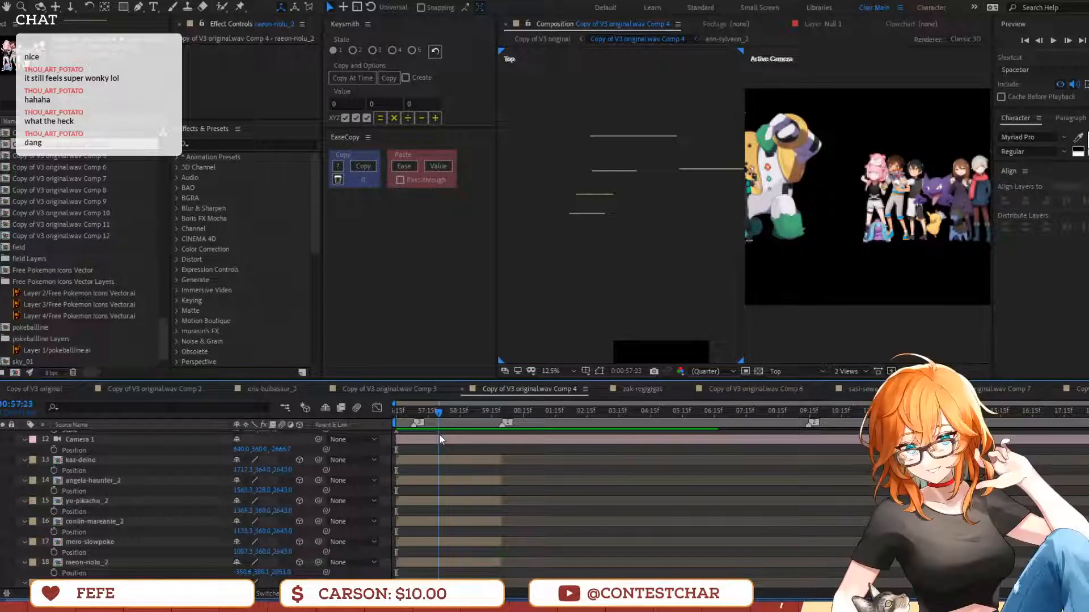
{"action": "key", "text": "Home"}
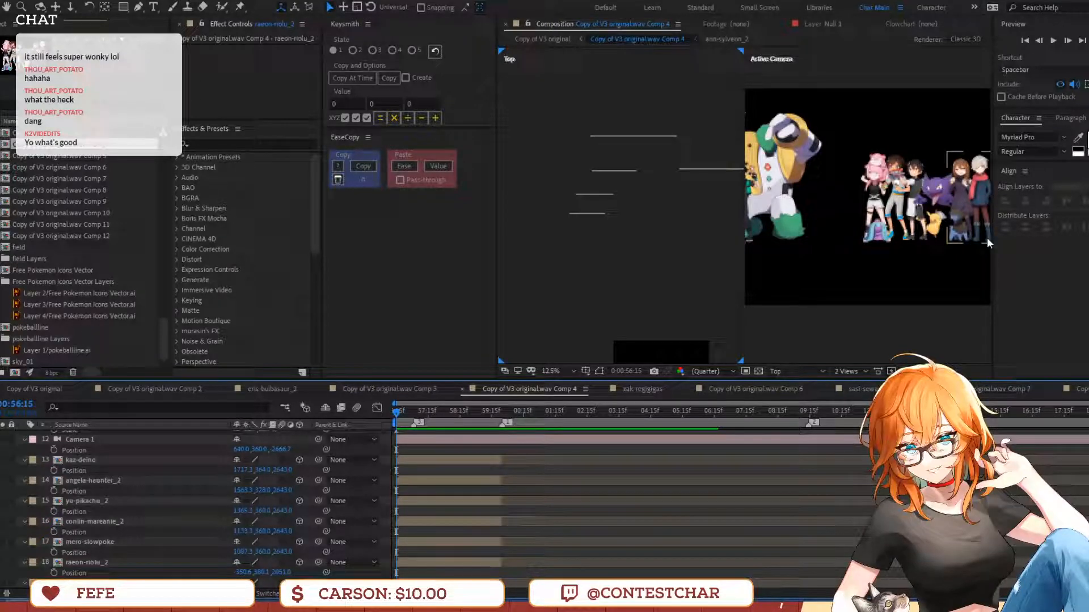
{"action": "left_click", "coordinate": [943, 155]}
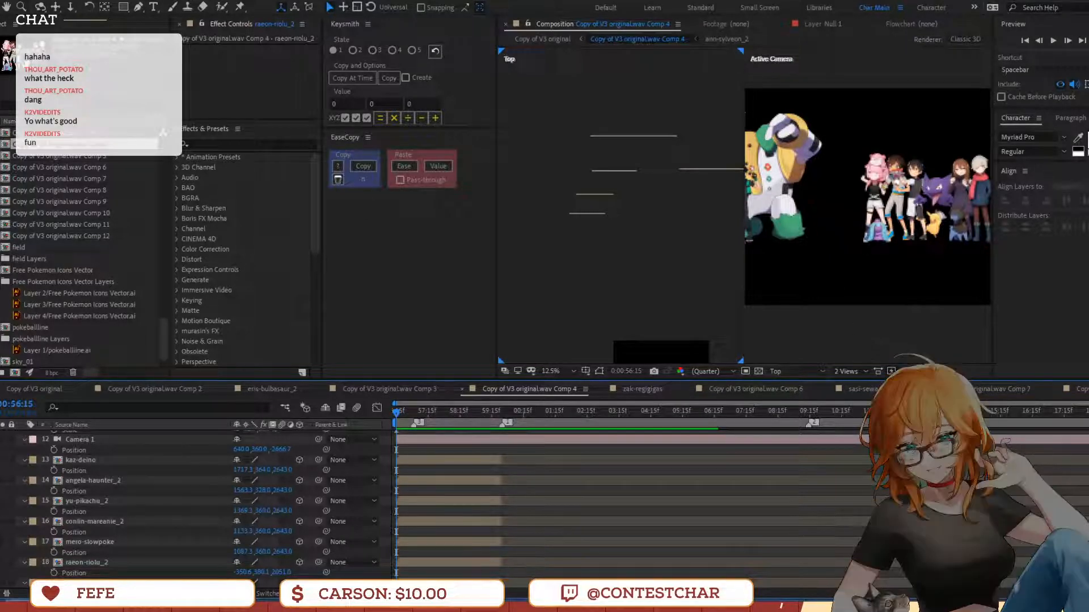
Create a 1280 x 1024 px composition named Comp 1 and add a comp-sized black solid to it
{"action": "key", "text": "ctrl+n"}
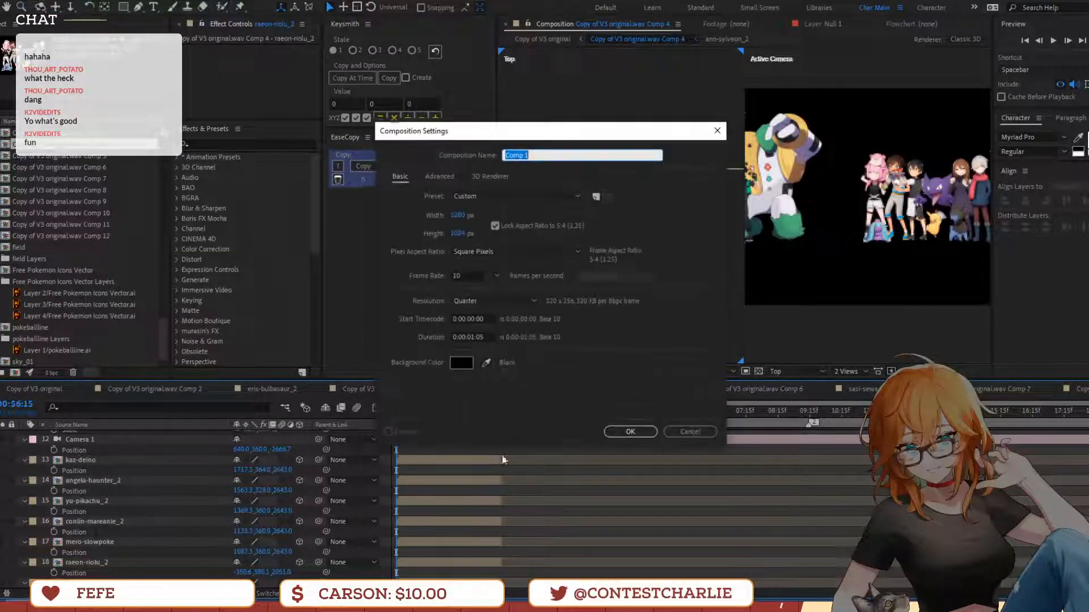
{"action": "left_click", "coordinate": [623, 432]}
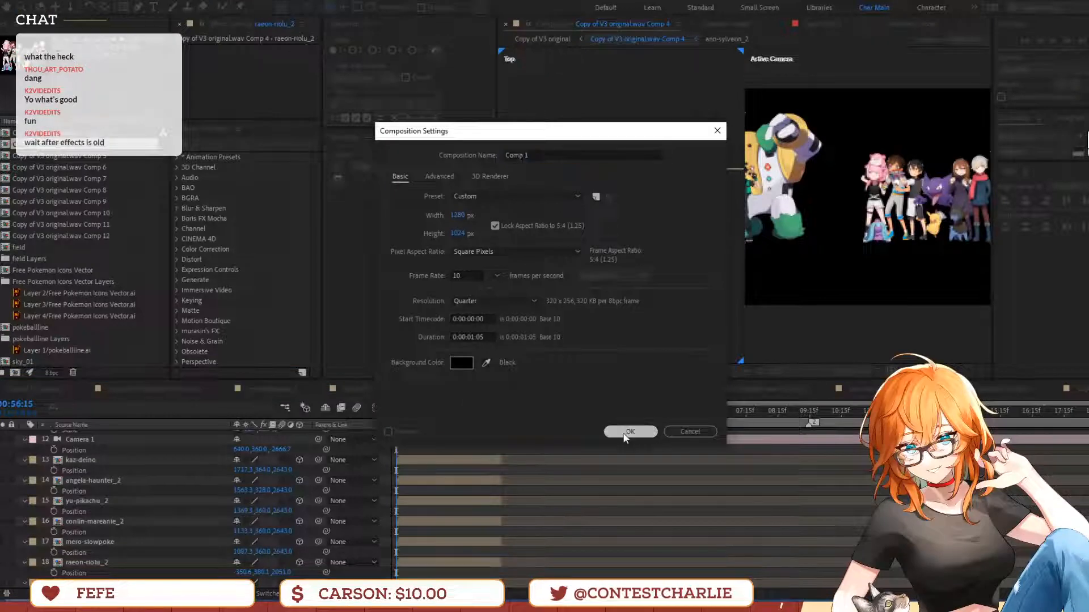
{"action": "left_click", "coordinate": [79, 1]}
{"action": "mouse_move", "coordinate": [108, 11]}
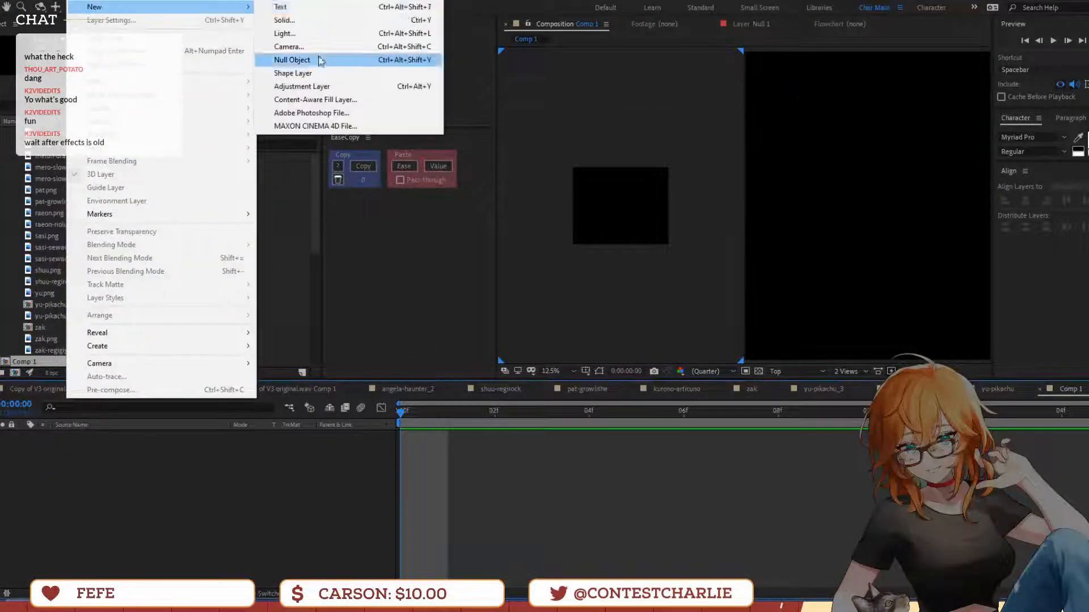
{"action": "left_click", "coordinate": [292, 20]}
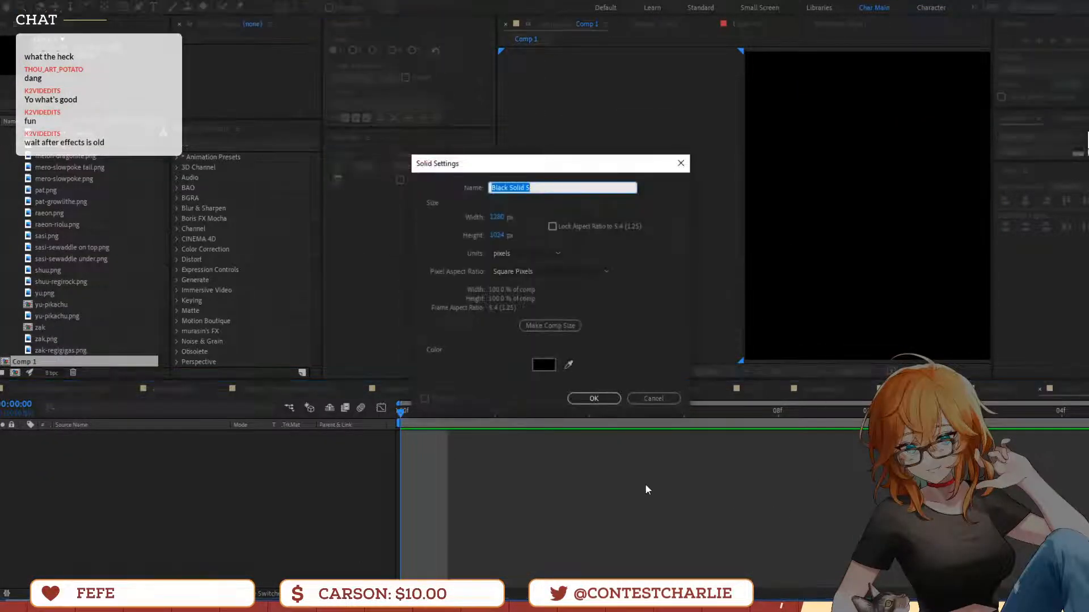
{"action": "left_click", "coordinate": [605, 397]}
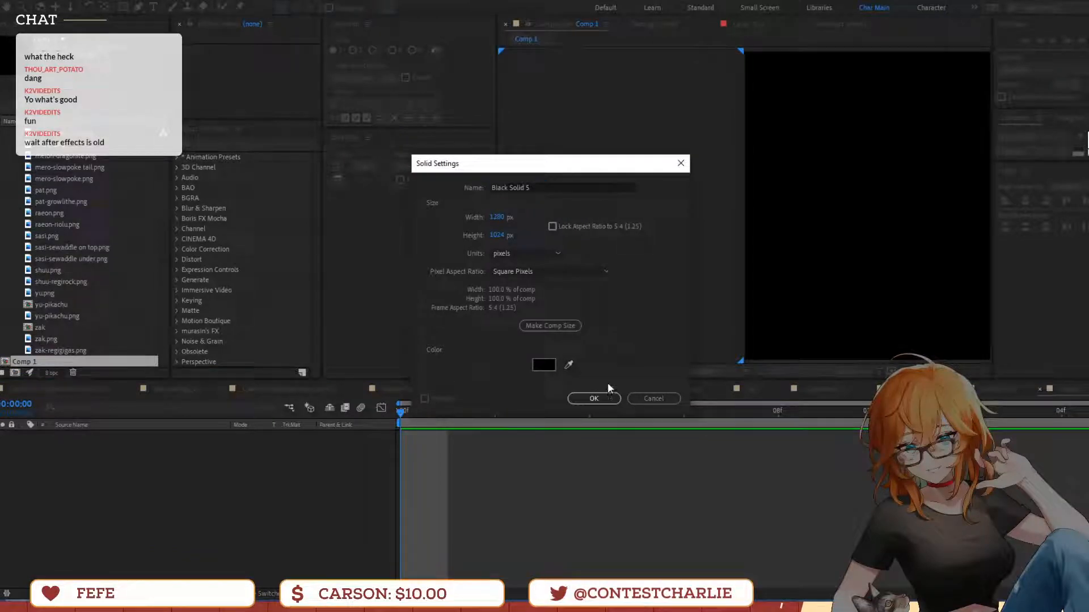
{"action": "left_click", "coordinate": [600, 400]}
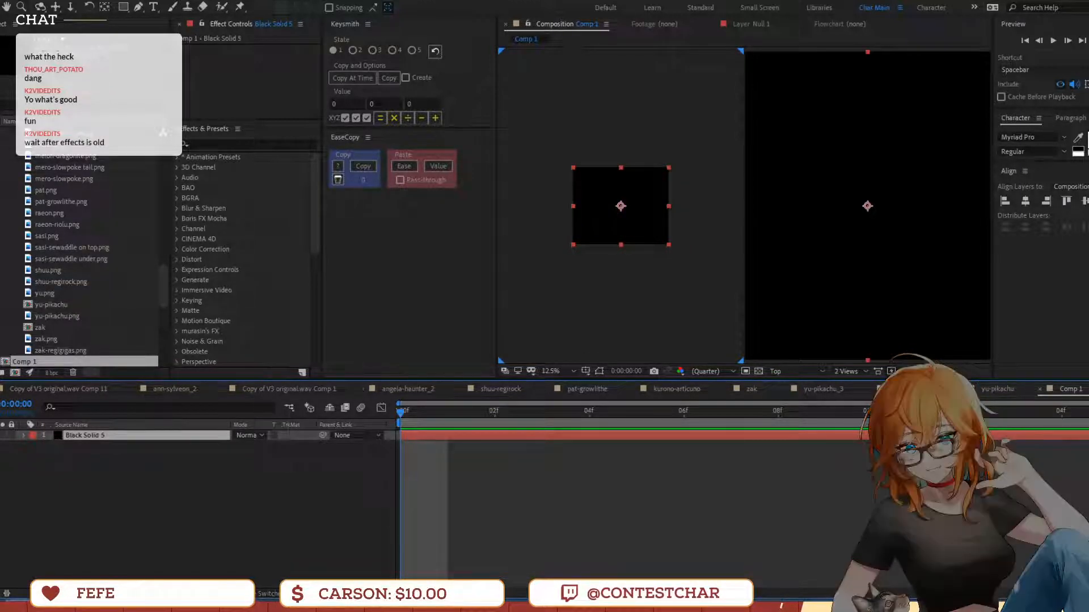
Apply the CC Star Burst effect to the black solid
{"action": "scroll", "coordinate": [852, 217], "scroll_direction": "down", "scroll_amount": 2}
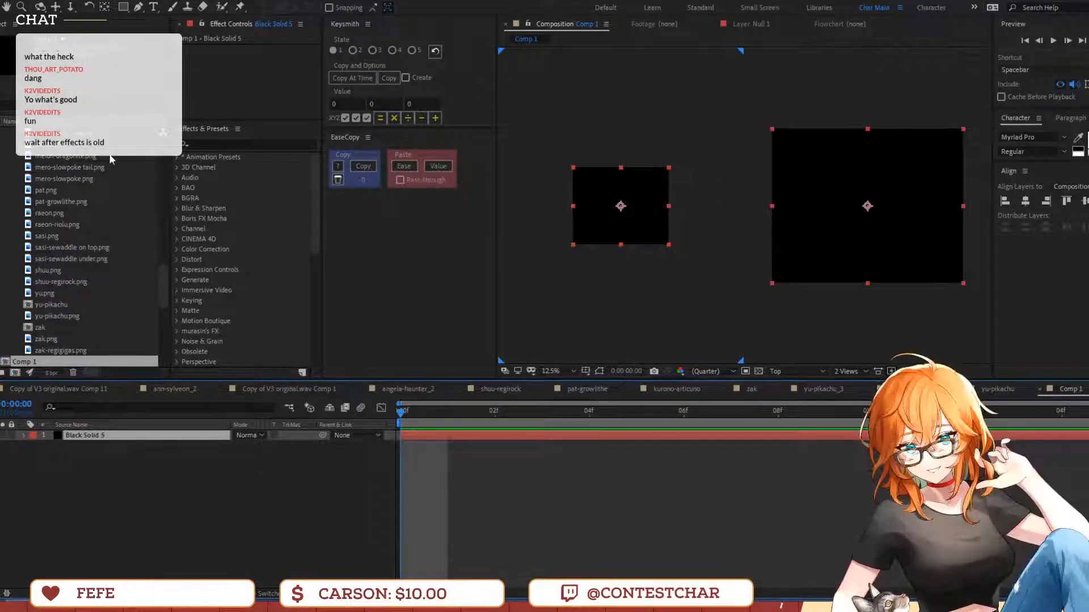
{"action": "key", "text": "ctrl+space"}
{"action": "type", "text": "cc"}
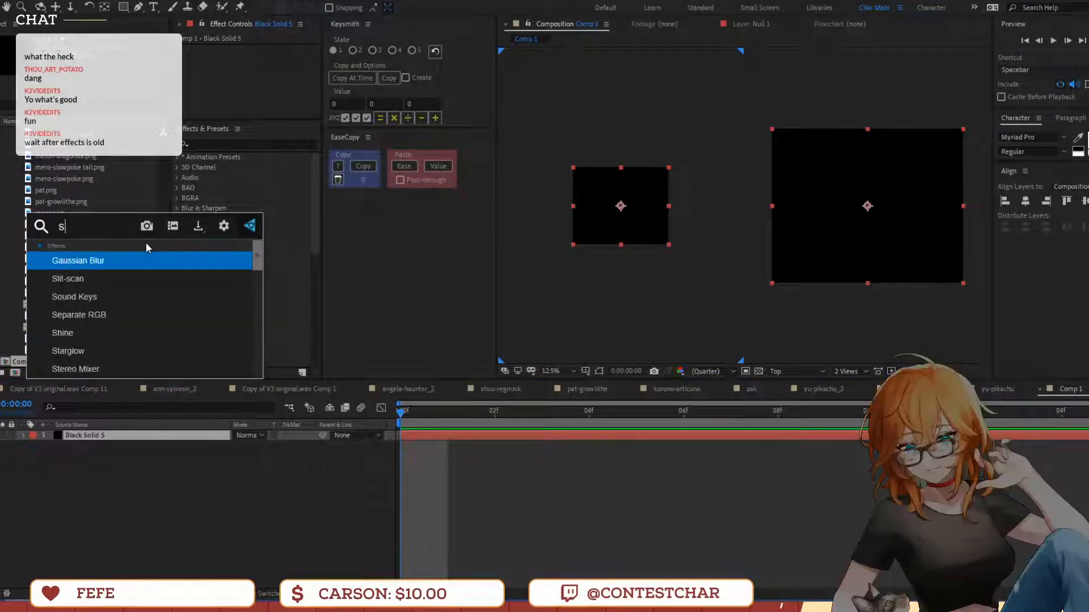
{"action": "type", "text": " star"}
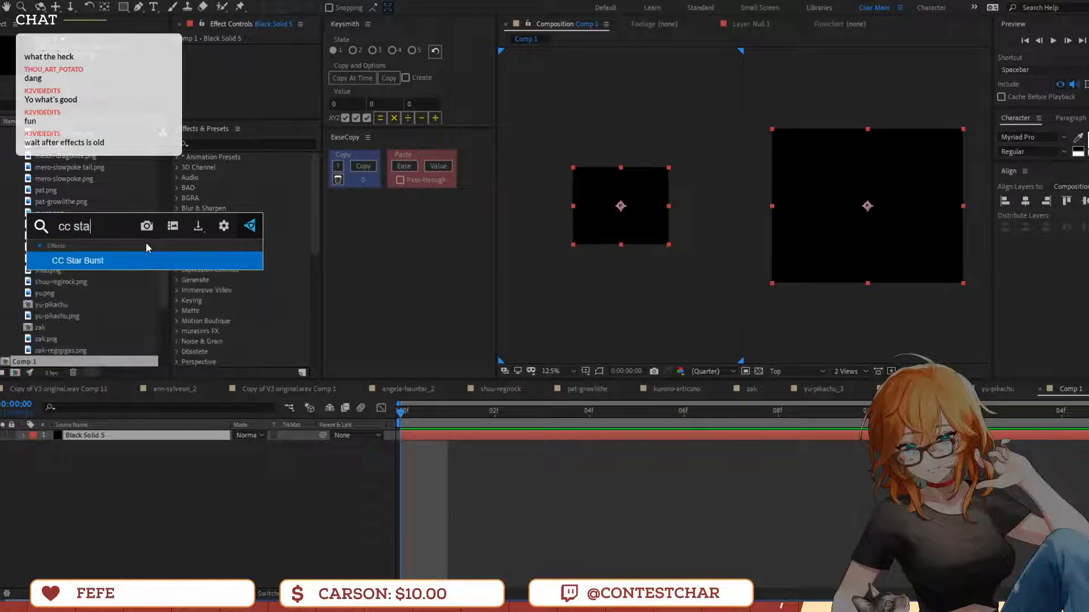
{"action": "key", "text": "Return"}
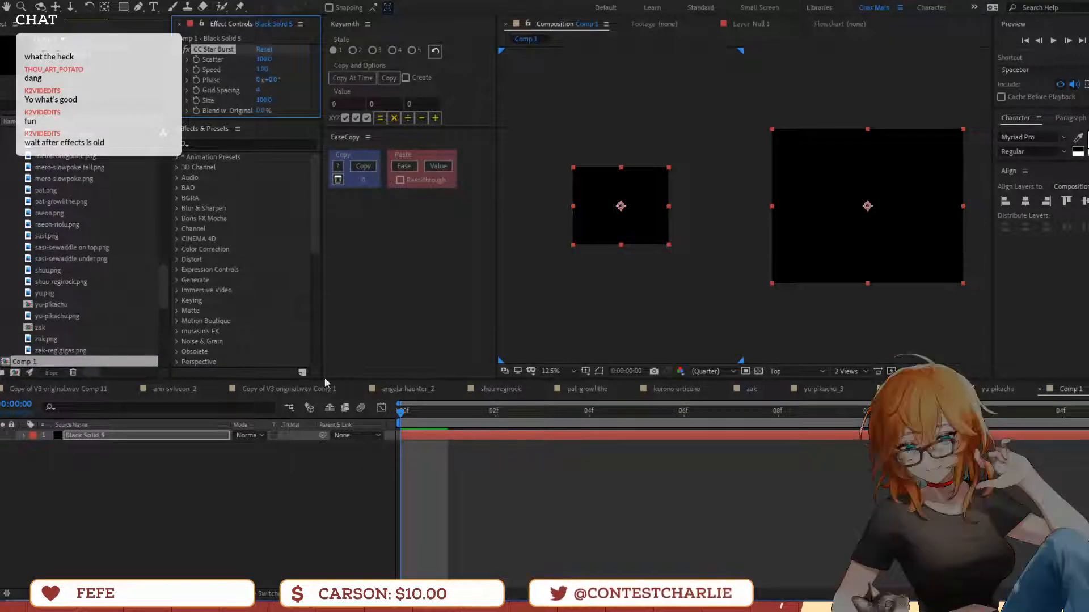
Add a red Fill effect to the black solid and preview the star animation
{"action": "key", "text": "ctrl+space"}
{"action": "type", "text": "f"}
{"action": "key", "text": "Return"}
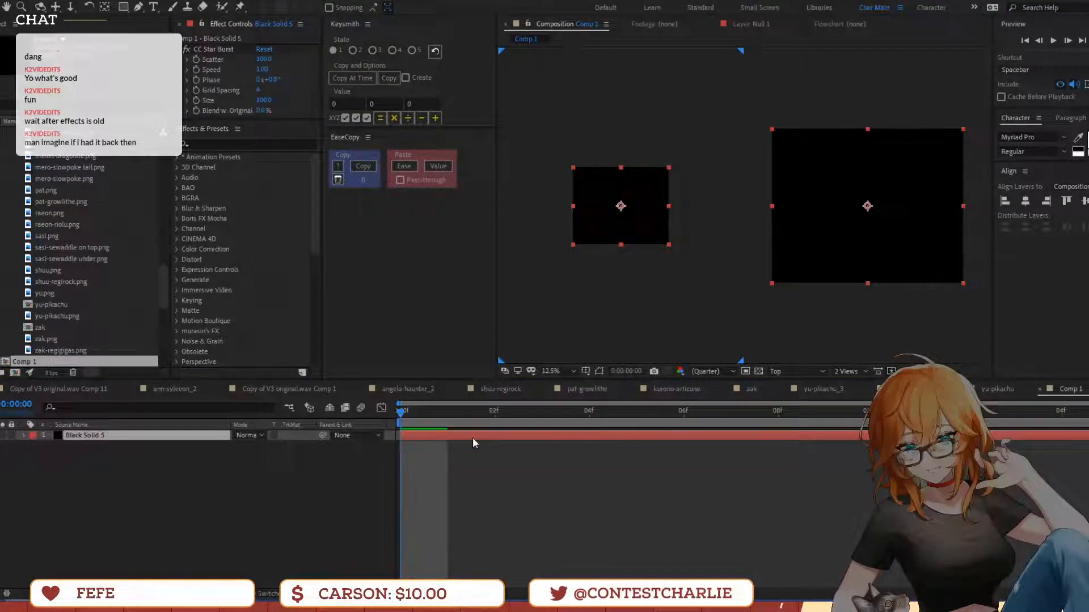
{"action": "key", "text": "space"}
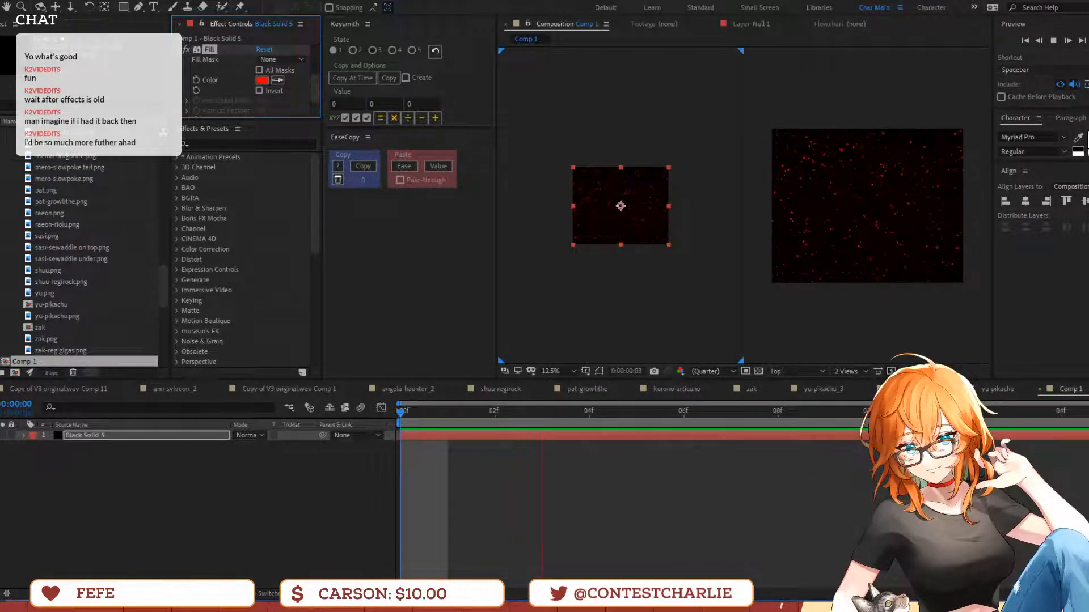
{"action": "key", "text": "space"}
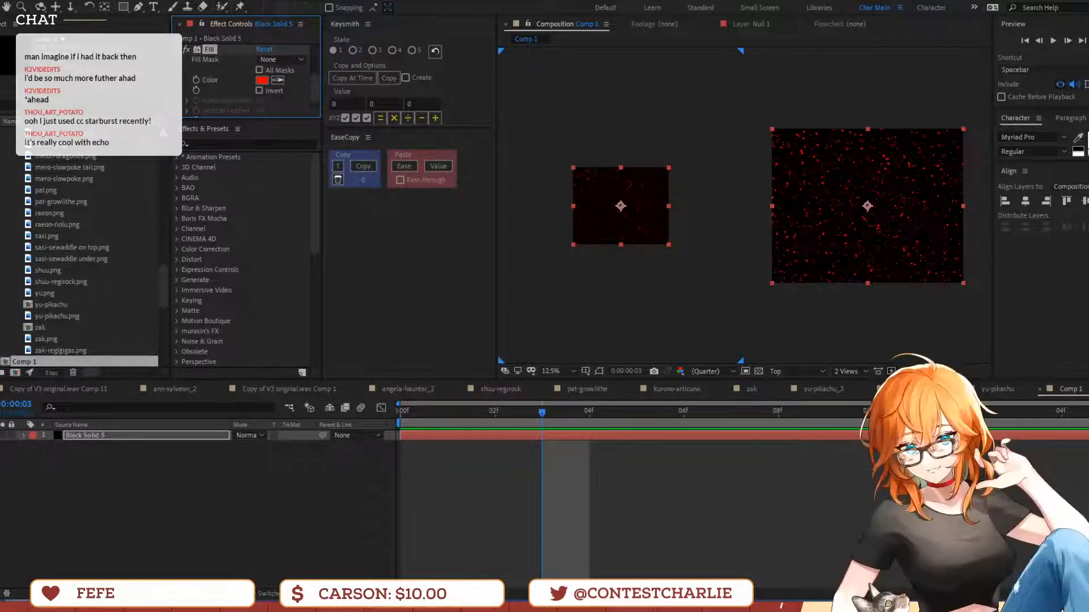
Open the kurono-articuno composition from the project and go up to its parent composition, Copy of V3 original
{"action": "scroll", "coordinate": [155, 231], "scroll_direction": "up", "scroll_amount": 5}
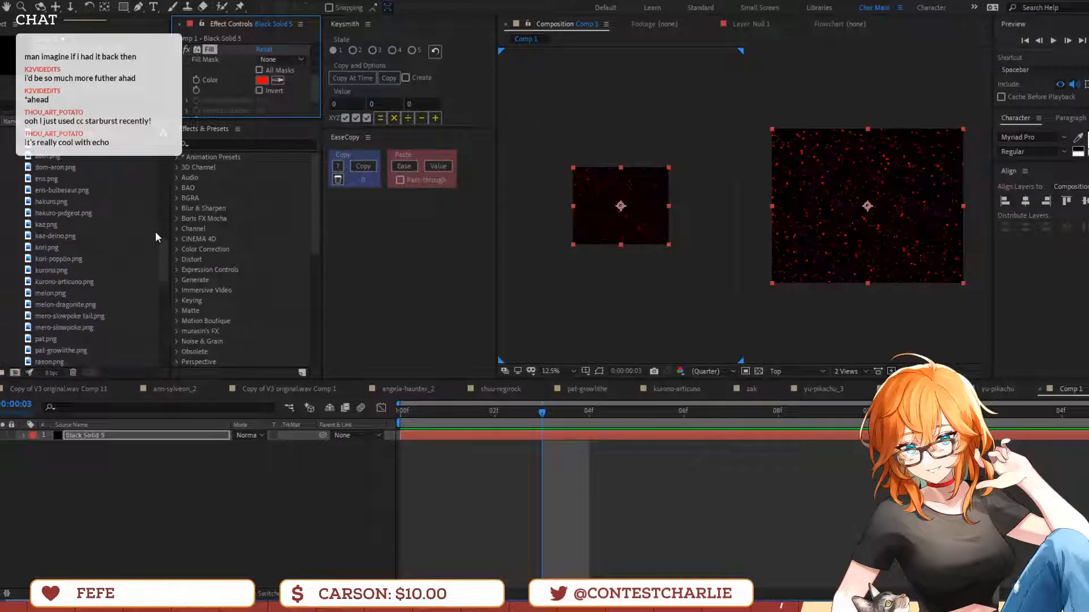
{"action": "scroll", "coordinate": [154, 232], "scroll_direction": "up", "scroll_amount": 2}
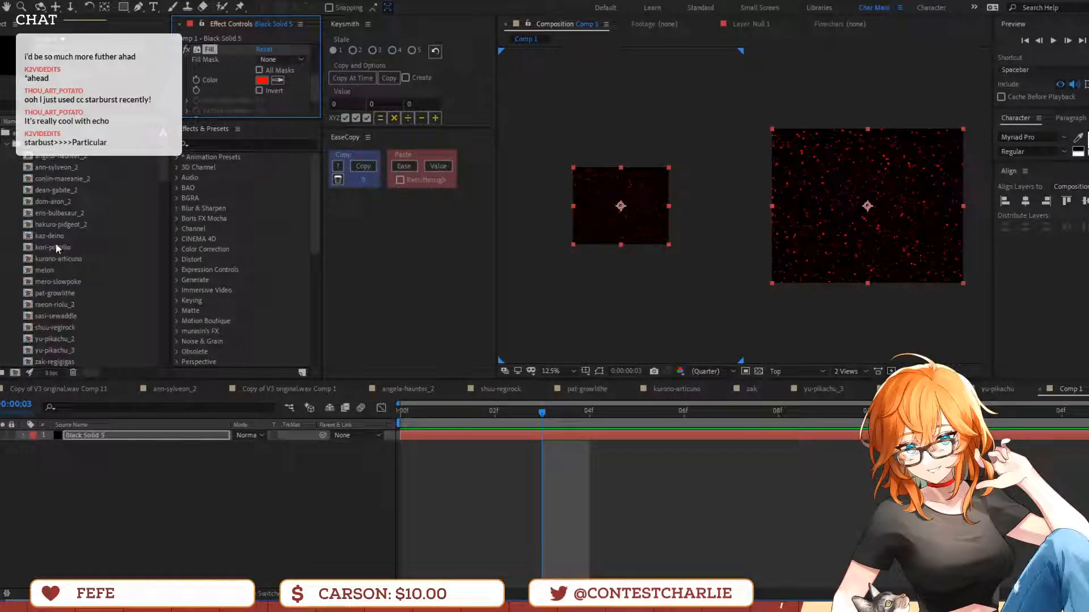
{"action": "double_click", "coordinate": [102, 260]}
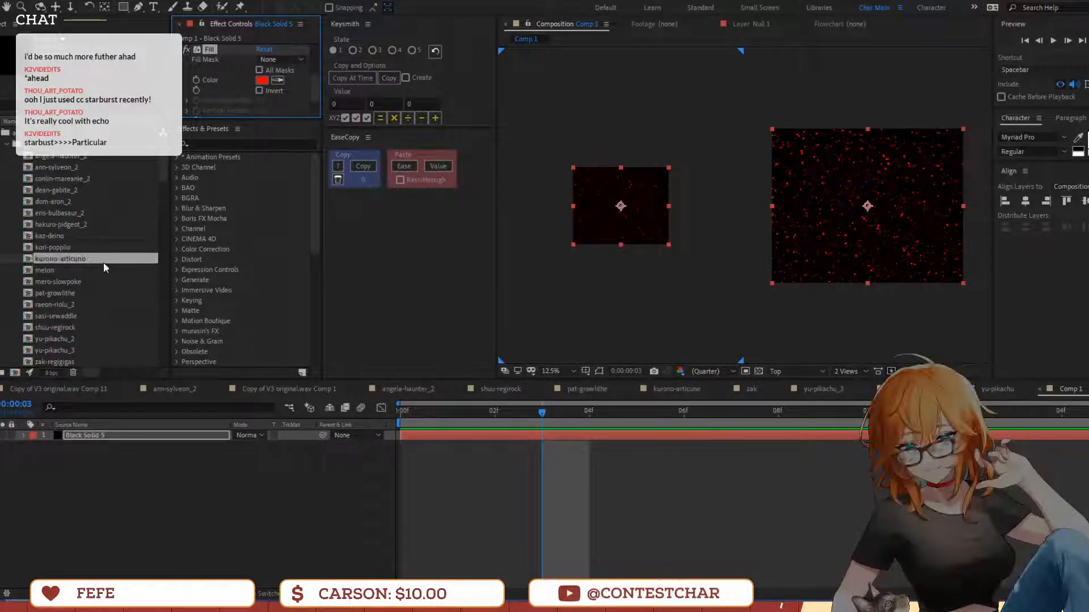
{"action": "left_click", "coordinate": [545, 41]}
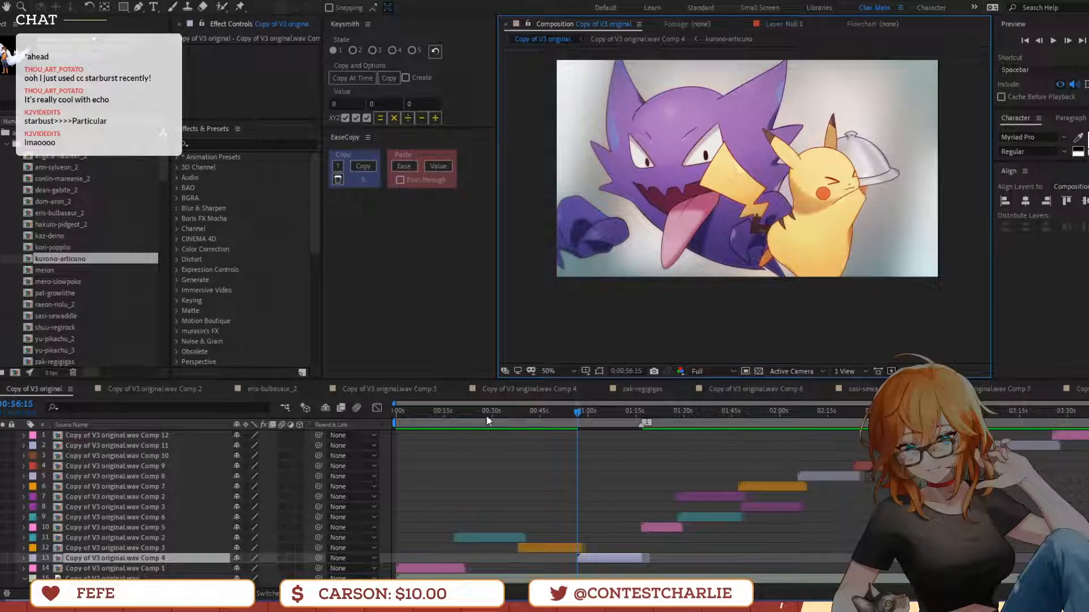
Preview the Copy of V3 original composition from its start into Comp 4's section
{"action": "left_click_drag", "start_coordinate": [485, 415], "coordinate": [213, 458]}
{"action": "key", "text": "space"}
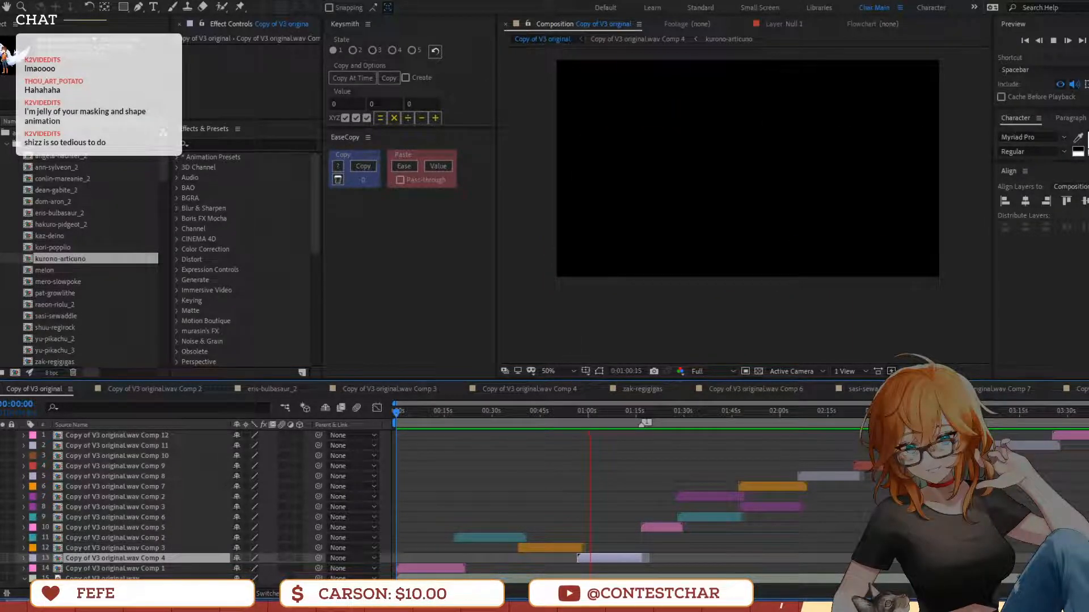
{"action": "key", "text": "space"}
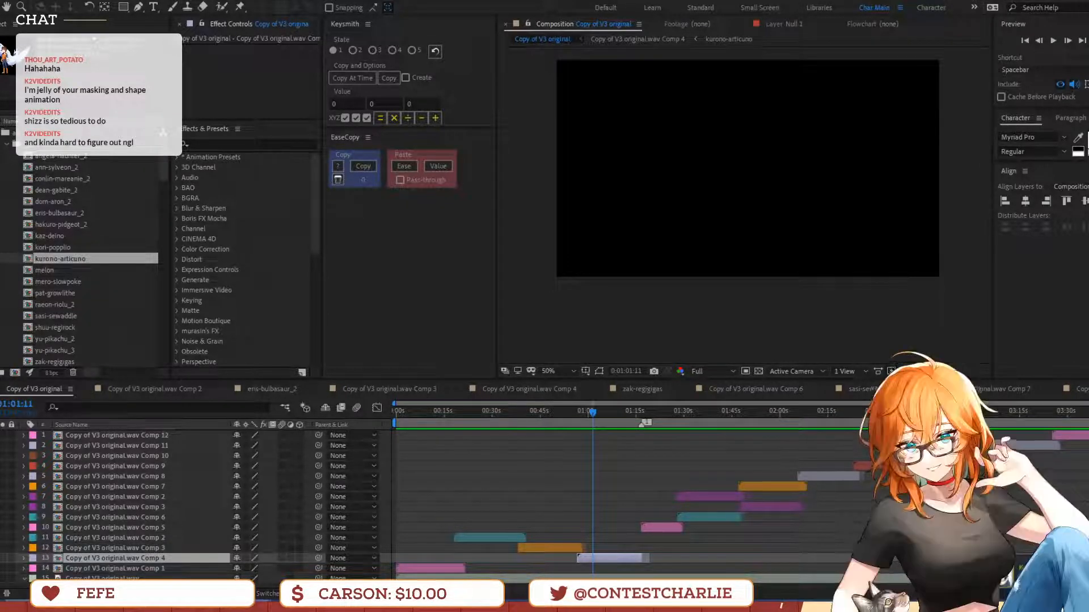
Switch to the browser, skip the DANCE MONKEY MEP video ahead to Part 19 and pause it at 3:11
{"action": "left_click_drag", "start_coordinate": [1088, 136], "coordinate": [544, 1]}
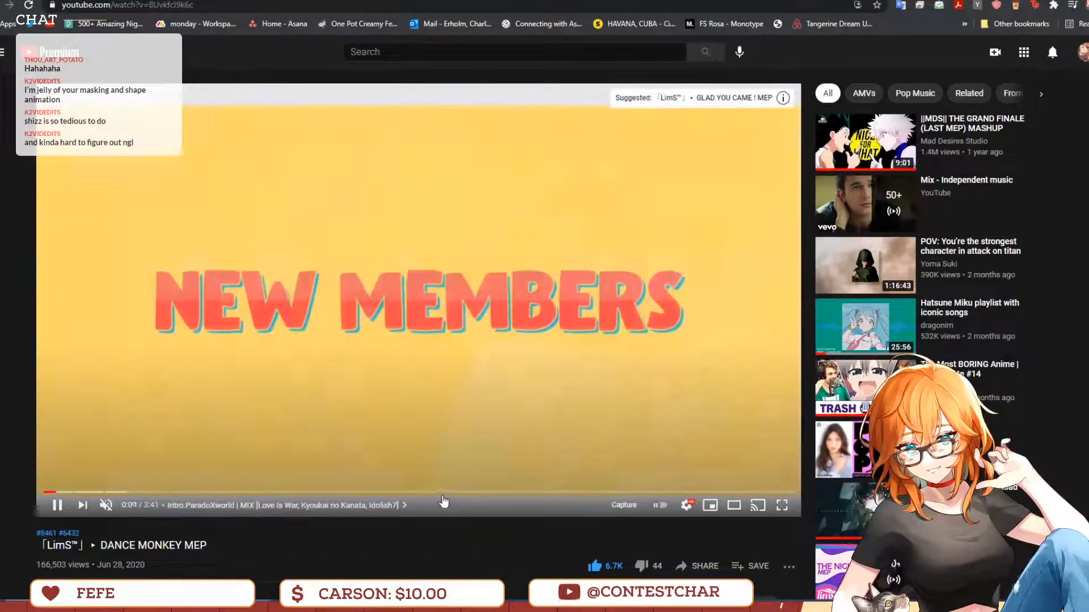
{"action": "left_click_drag", "start_coordinate": [443, 500], "coordinate": [639, 507]}
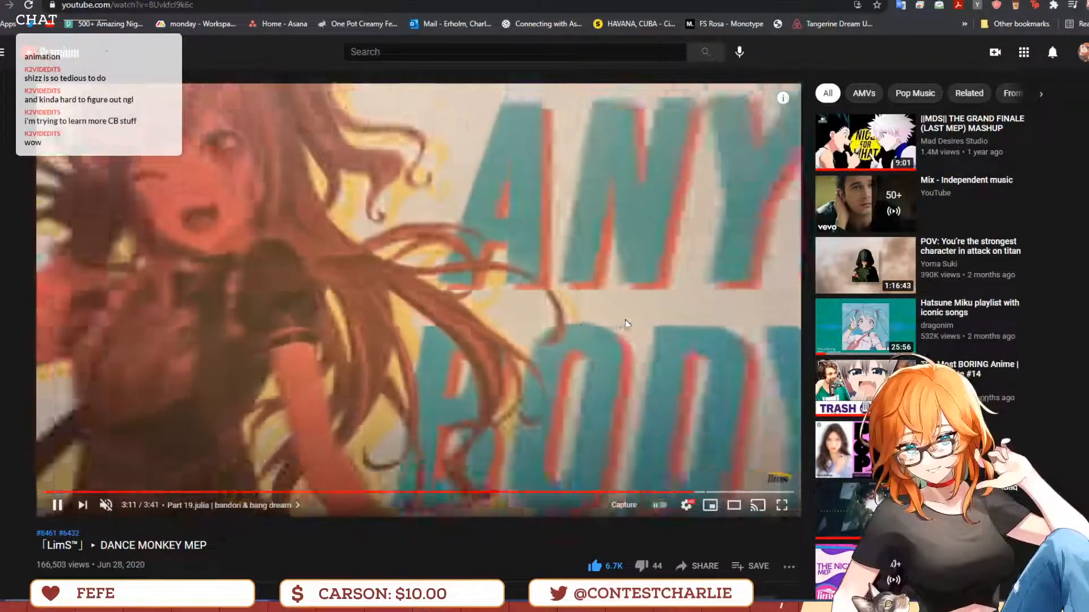
{"action": "left_click", "coordinate": [626, 323]}
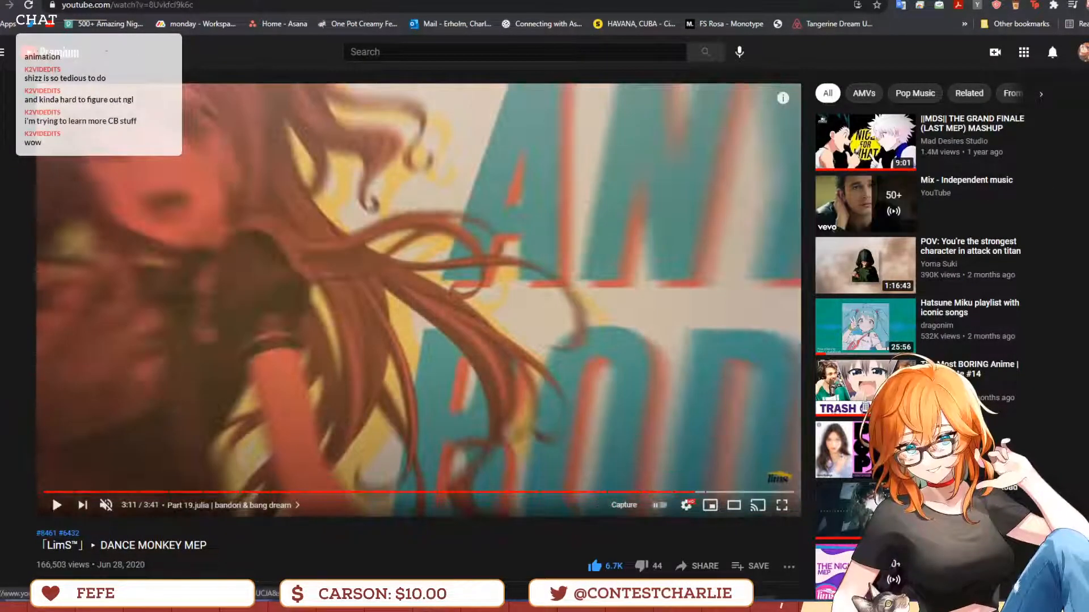
Rewind the DANCE MONKEY MEP video to Part 17 and watch it through to Part 19
{"action": "mouse_move", "coordinate": [848, 260]}
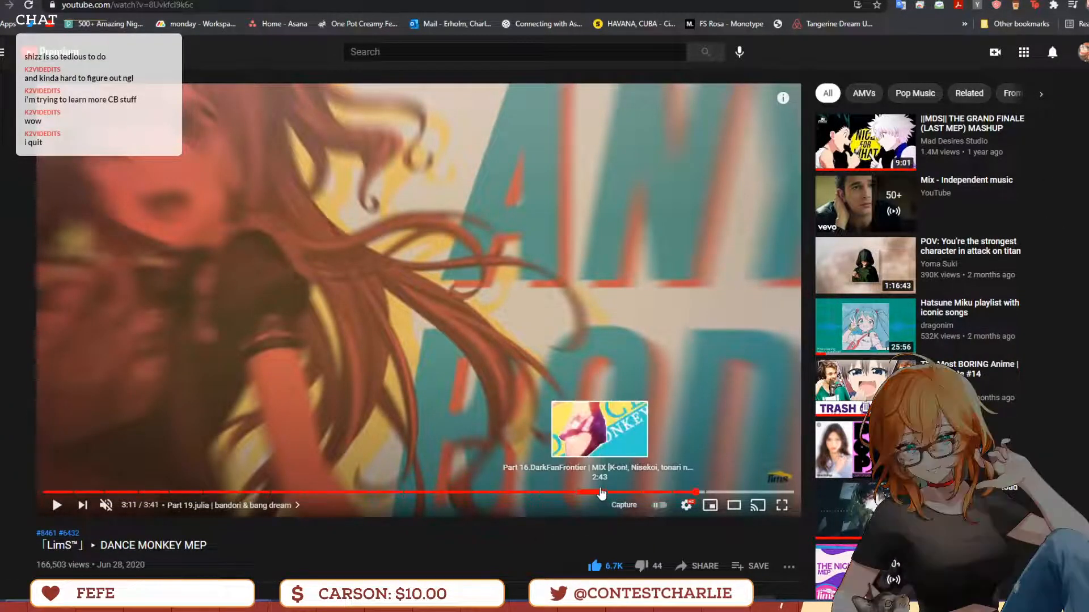
{"action": "left_click_drag", "start_coordinate": [595, 492], "coordinate": [619, 501]}
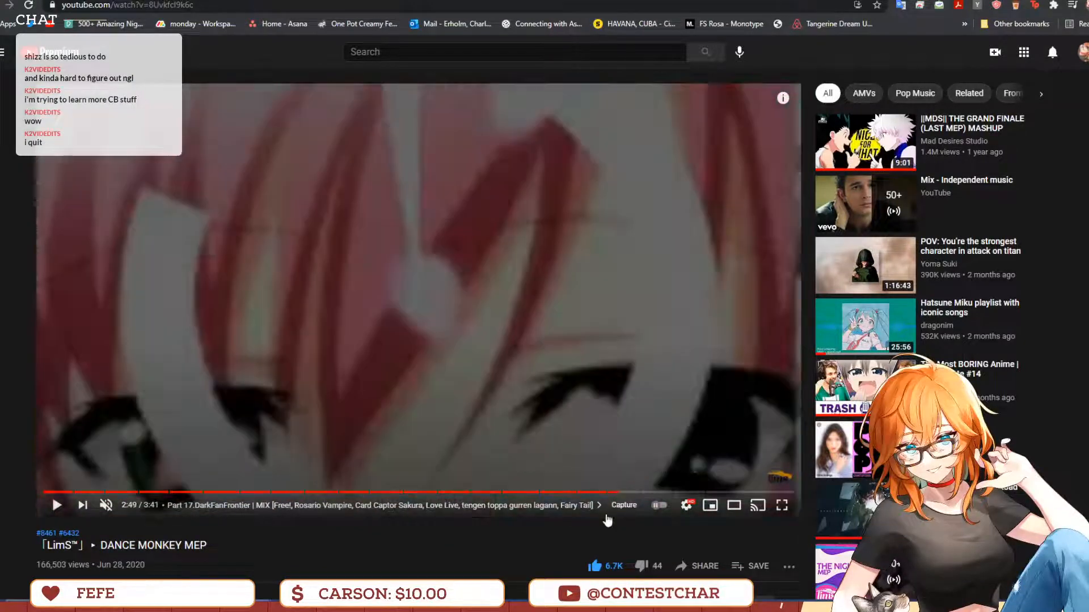
{"action": "left_click", "coordinate": [503, 516]}
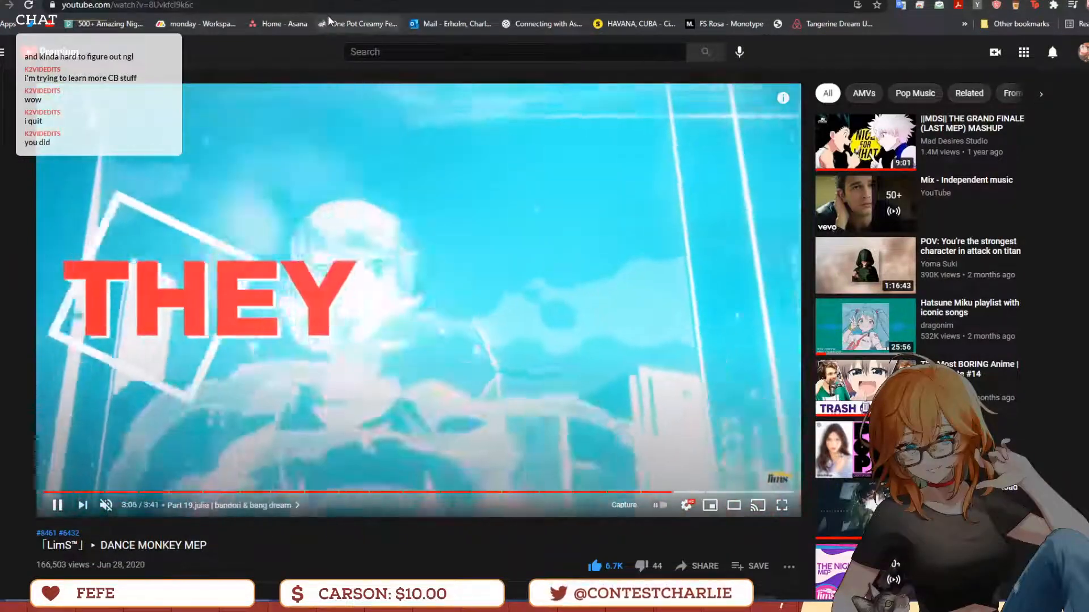
{"action": "key", "text": "space"}
{"action": "key", "text": "space"}
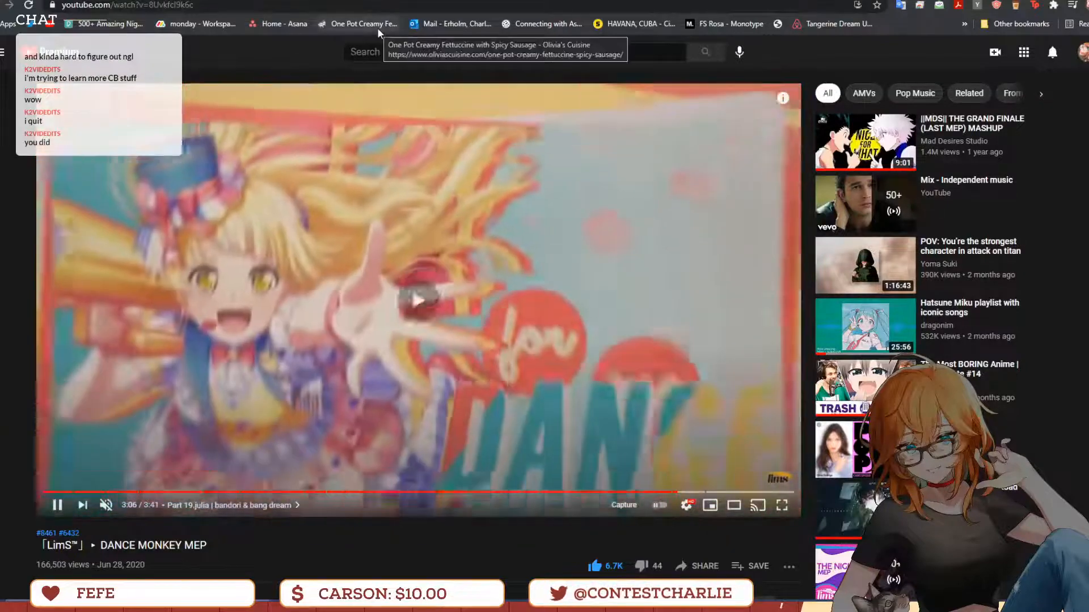
Switch back to After Effects and review Copy of V3 original around 0:00:53:20 and 0:00:37:18, returning to the composition's start
{"action": "key", "text": "alt+Tab"}
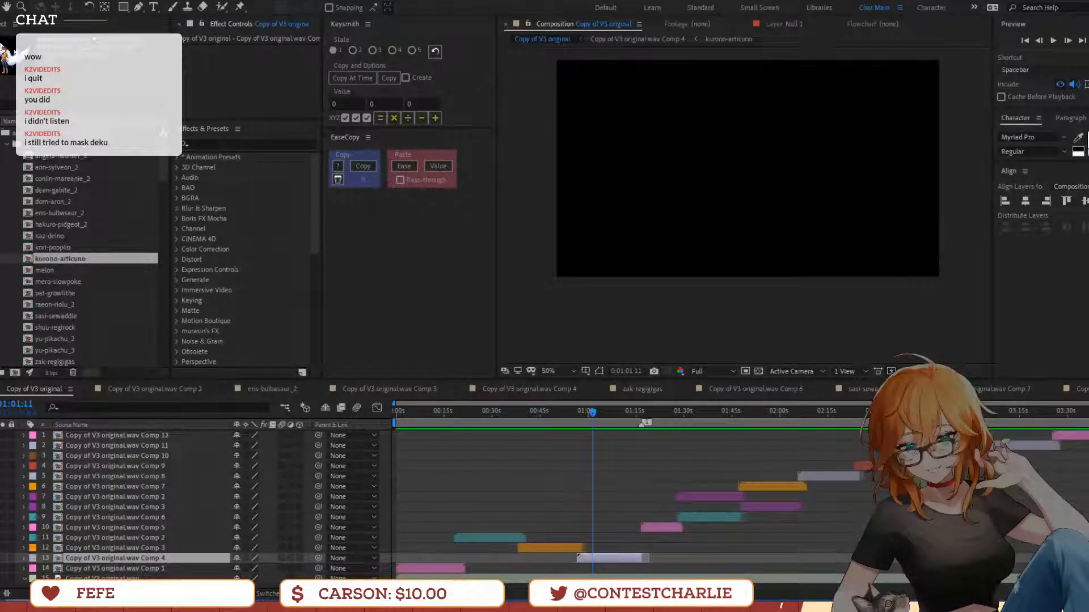
{"action": "left_click", "coordinate": [567, 419]}
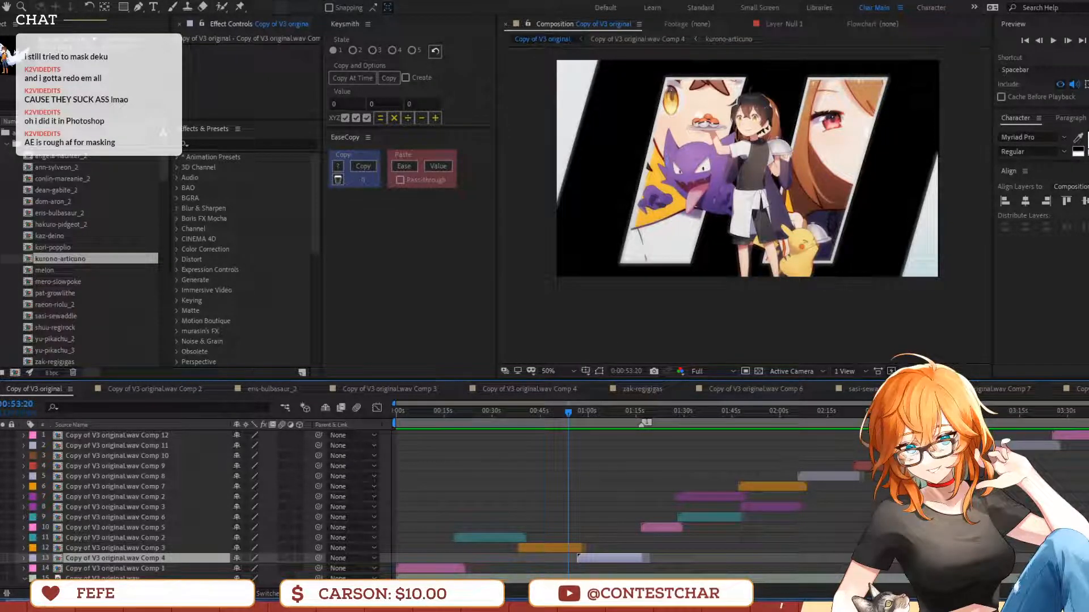
{"action": "left_click_drag", "start_coordinate": [552, 422], "coordinate": [517, 442]}
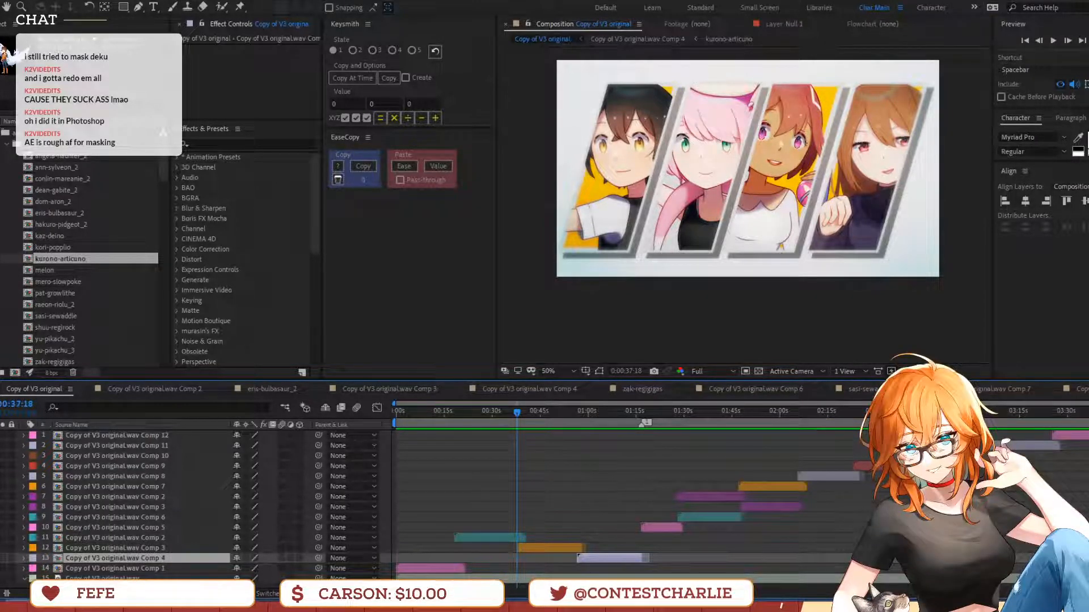
{"action": "key", "text": "Page_Down"}
{"action": "key", "text": "Page_Down"}
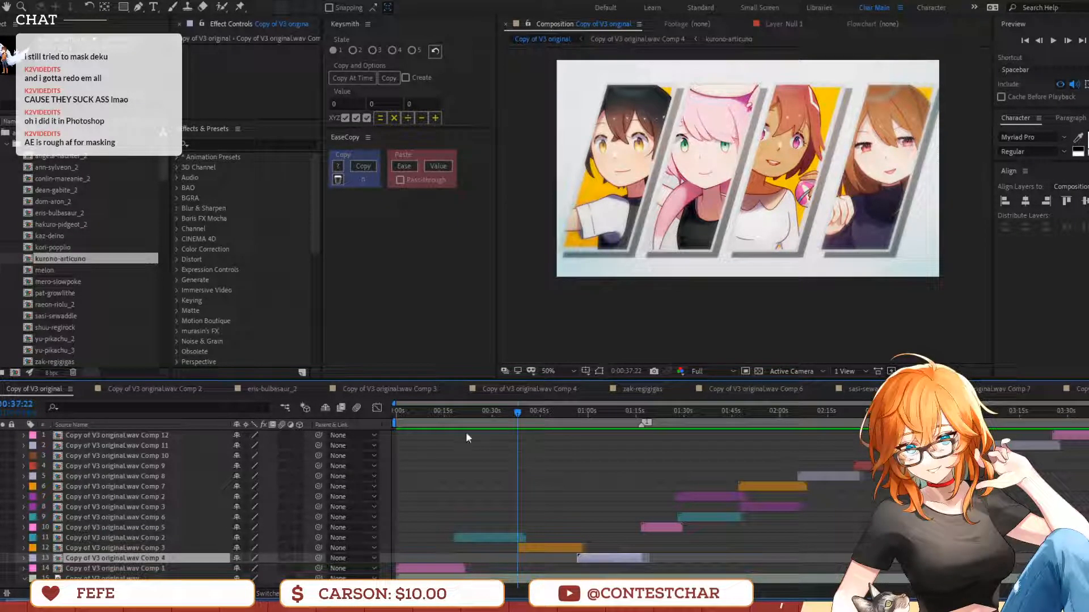
{"action": "left_click_drag", "start_coordinate": [463, 410], "coordinate": [377, 388]}
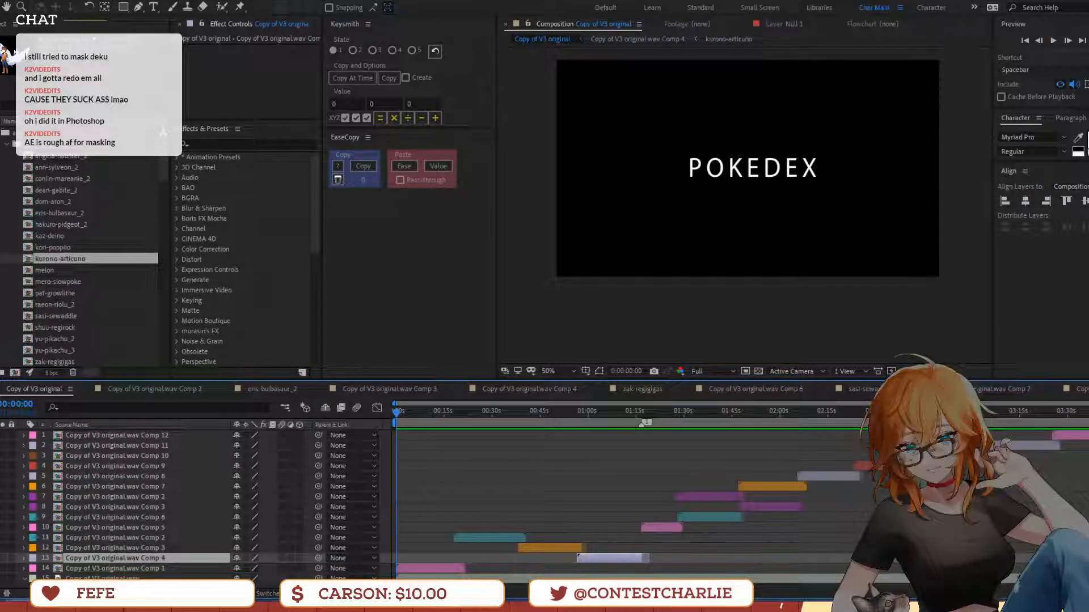
Preview Copy of V3 original from 0:00:09:13 and again from 0:00:54:01 near the end of Comp 3
{"action": "left_click", "coordinate": [427, 415]}
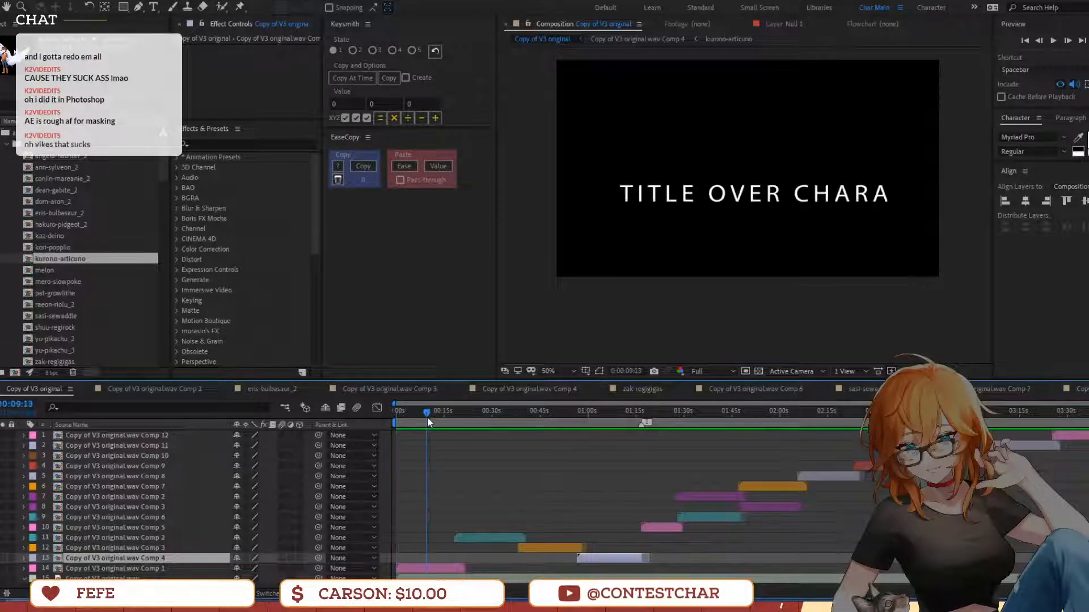
{"action": "key", "text": "space"}
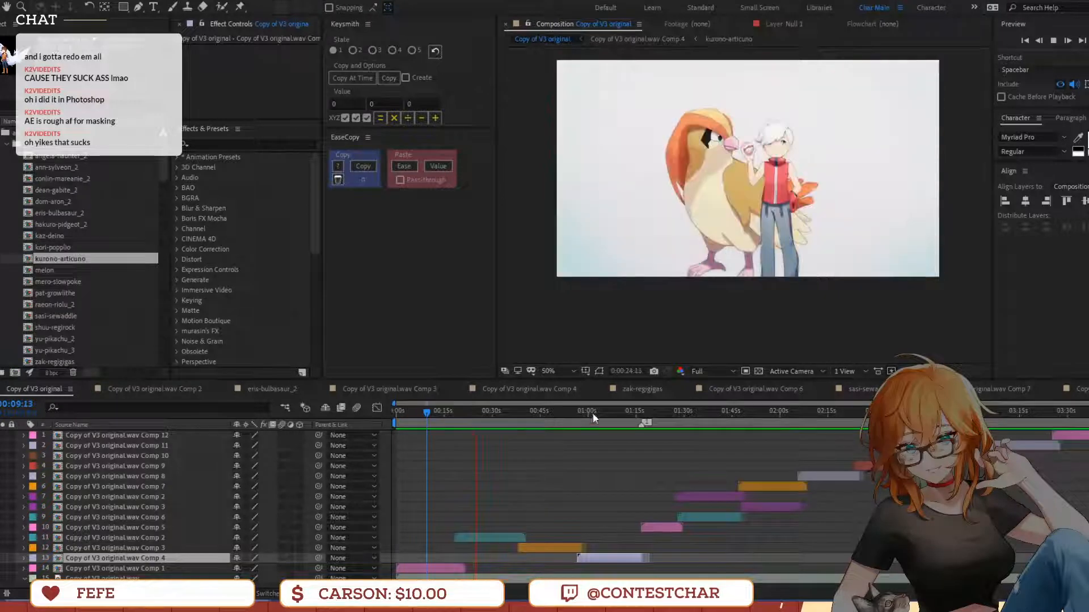
{"action": "left_click", "coordinate": [569, 417]}
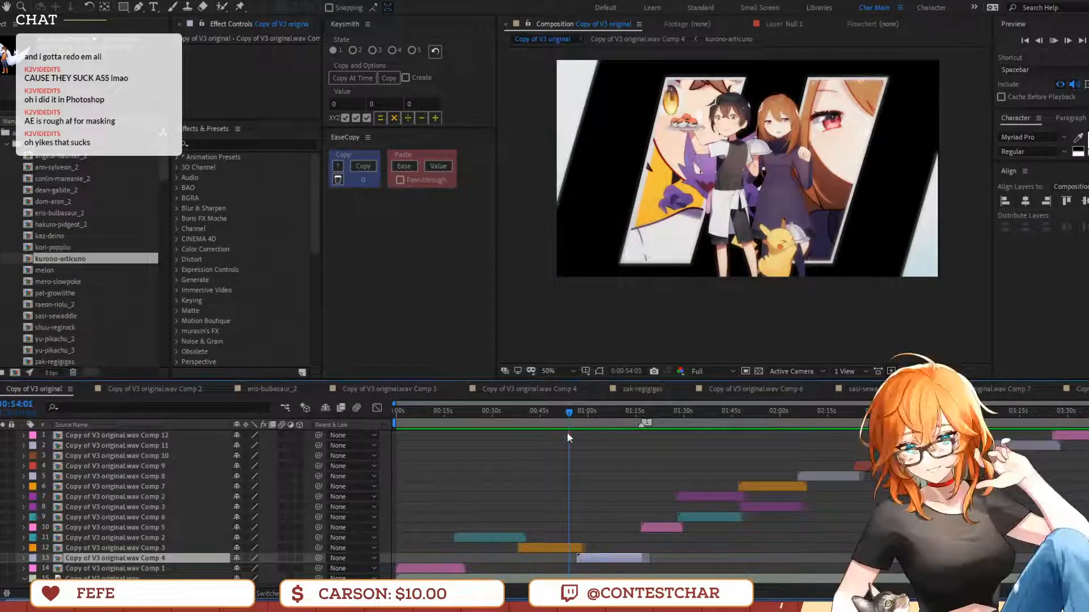
{"action": "key", "text": "space"}
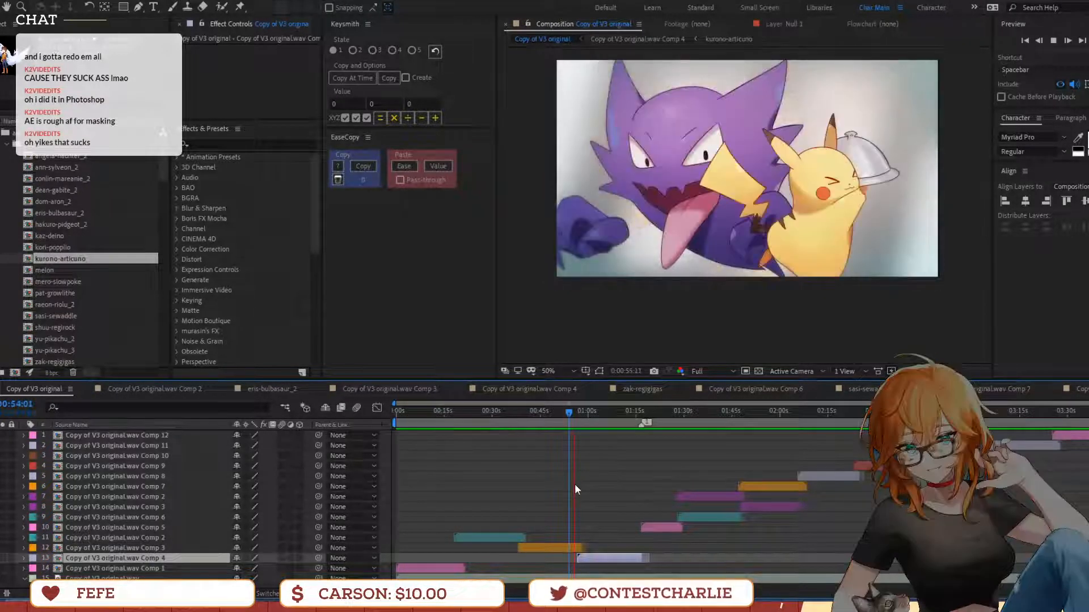
{"action": "key", "text": "space"}
Center the Comp 3 layer horizontally in the composition and preview the transition into Comp 4
{"action": "left_click", "coordinate": [570, 550]}
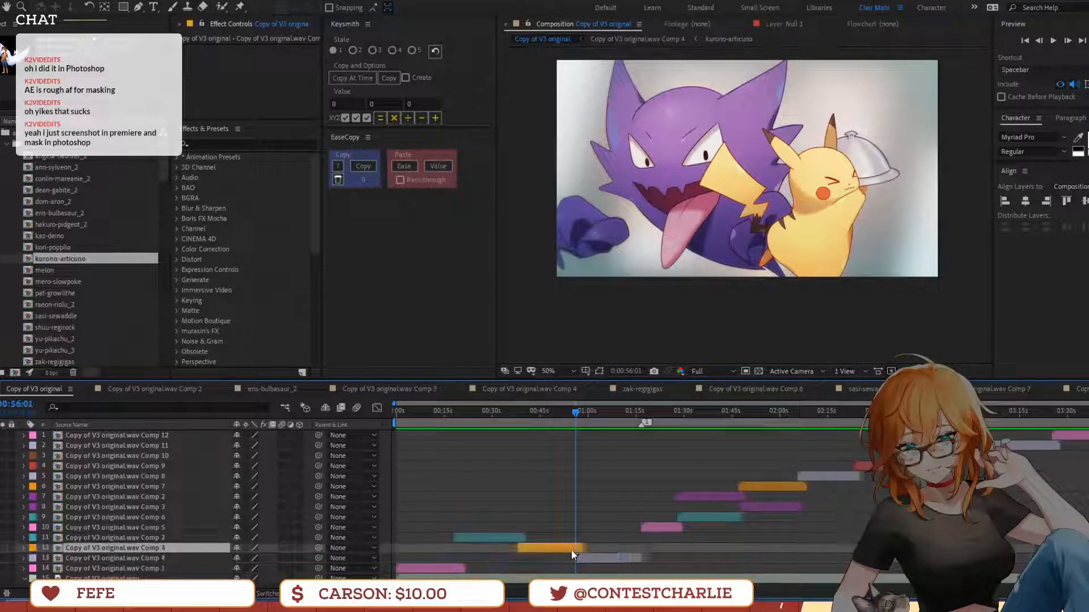
{"action": "left_click", "coordinate": [601, 372]}
{"action": "left_click", "coordinate": [600, 371]}
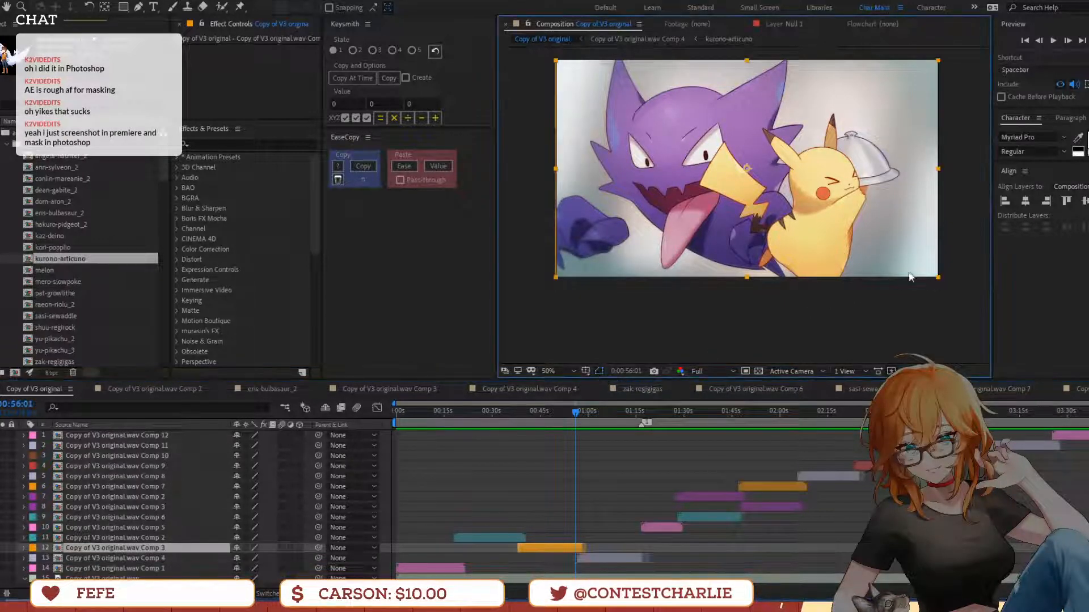
{"action": "left_click", "coordinate": [1032, 201]}
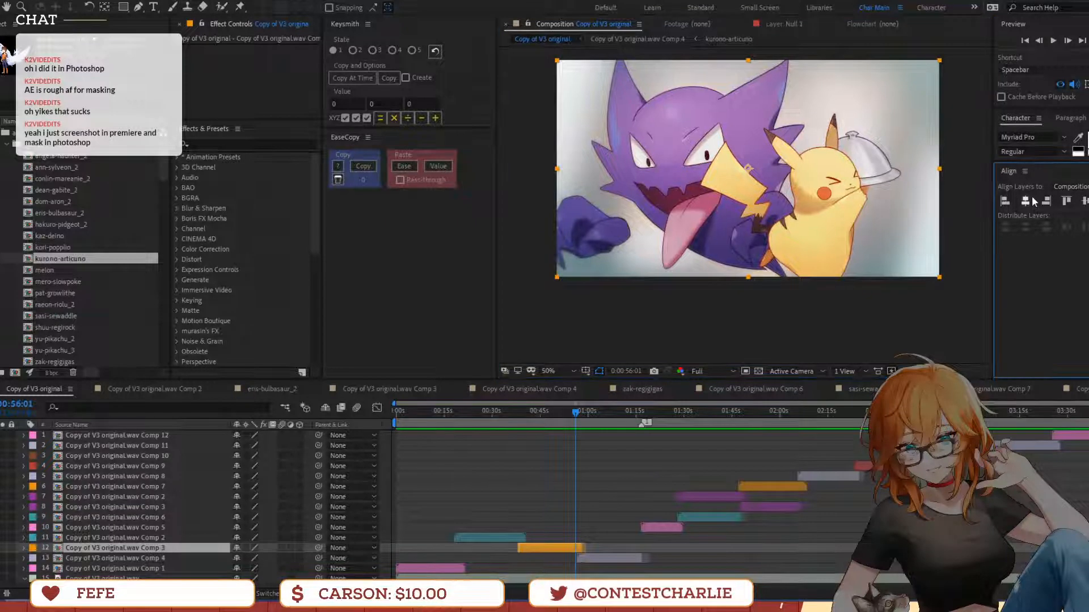
{"action": "key", "text": "space"}
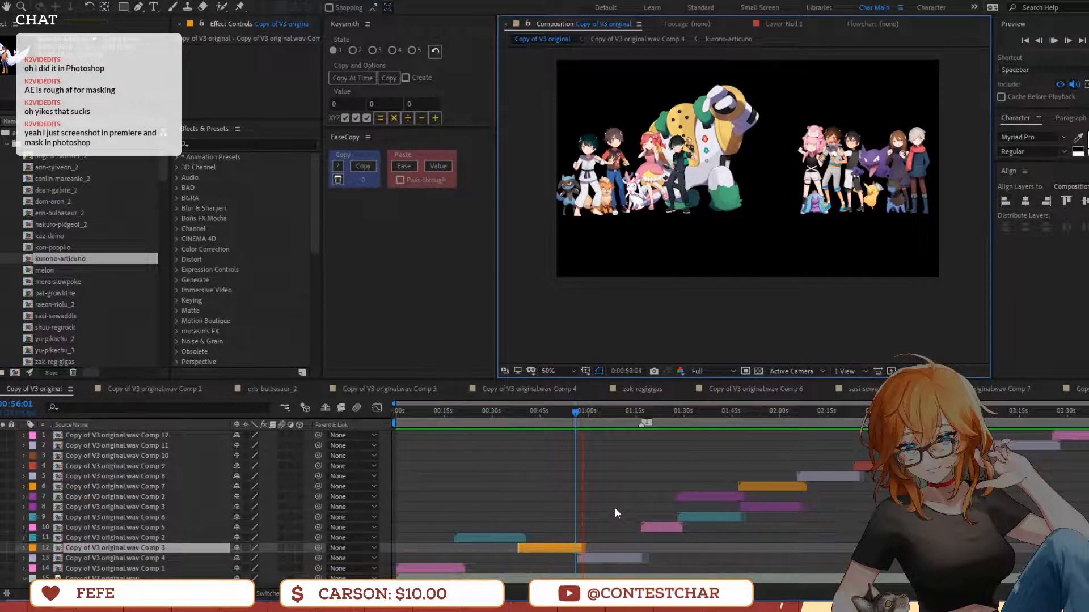
{"action": "key", "text": "space"}
Open Comp 4 and push conlin-mareanie_2 and yu-pikachu_2 back in depth to Z 3003 and 2859 in the Top view
{"action": "double_click", "coordinate": [602, 556]}
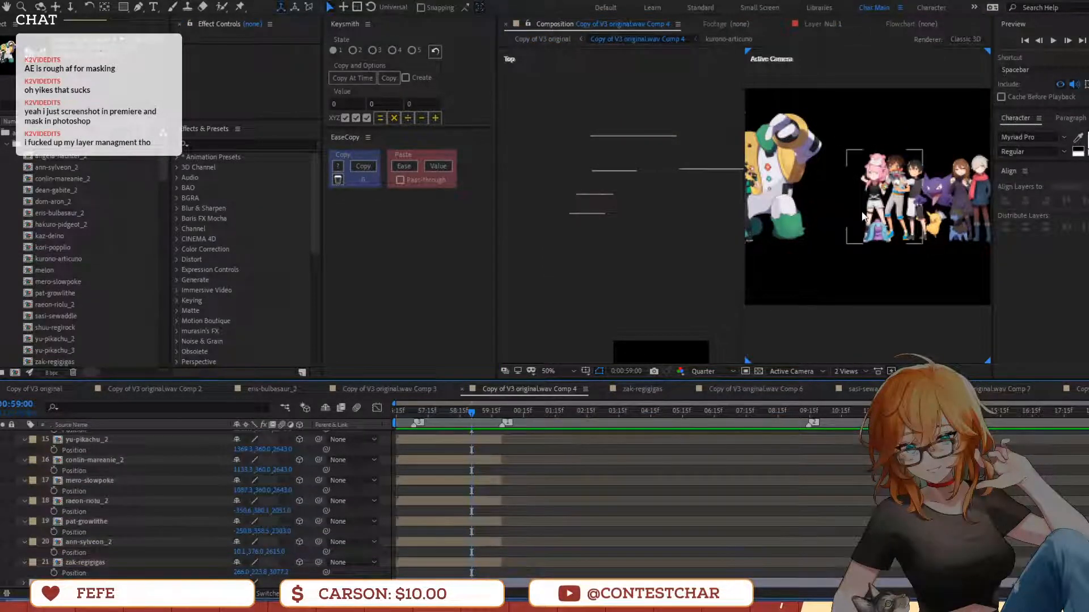
{"action": "left_click", "coordinate": [560, 461]}
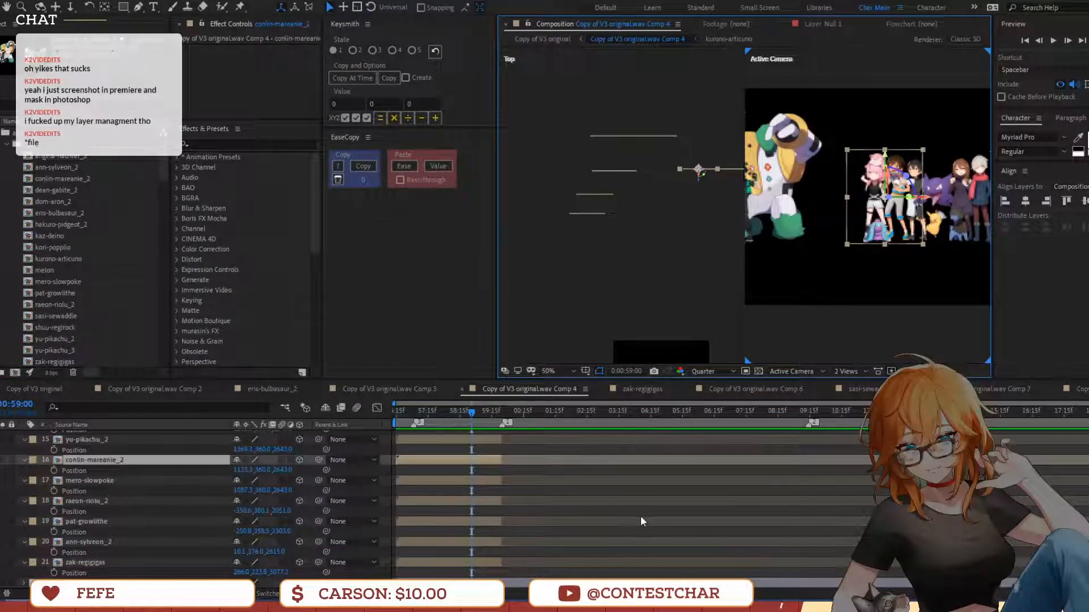
{"action": "left_click_drag", "start_coordinate": [893, 218], "coordinate": [702, 241]}
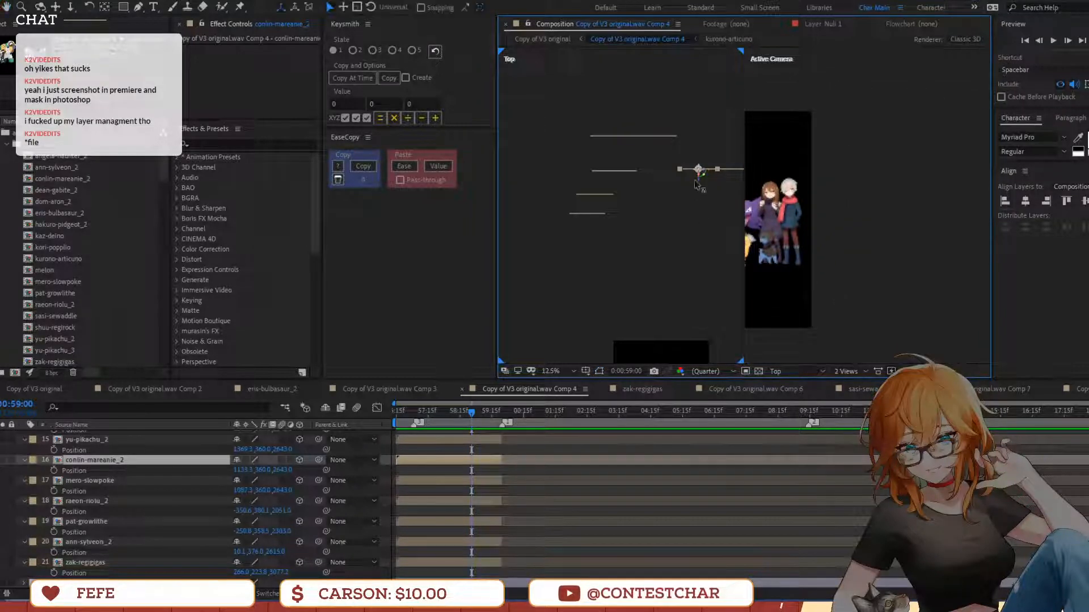
{"action": "left_click", "coordinate": [698, 180]}
{"action": "left_click_drag", "start_coordinate": [699, 181], "coordinate": [609, 185]}
{"action": "left_click", "coordinate": [699, 168]}
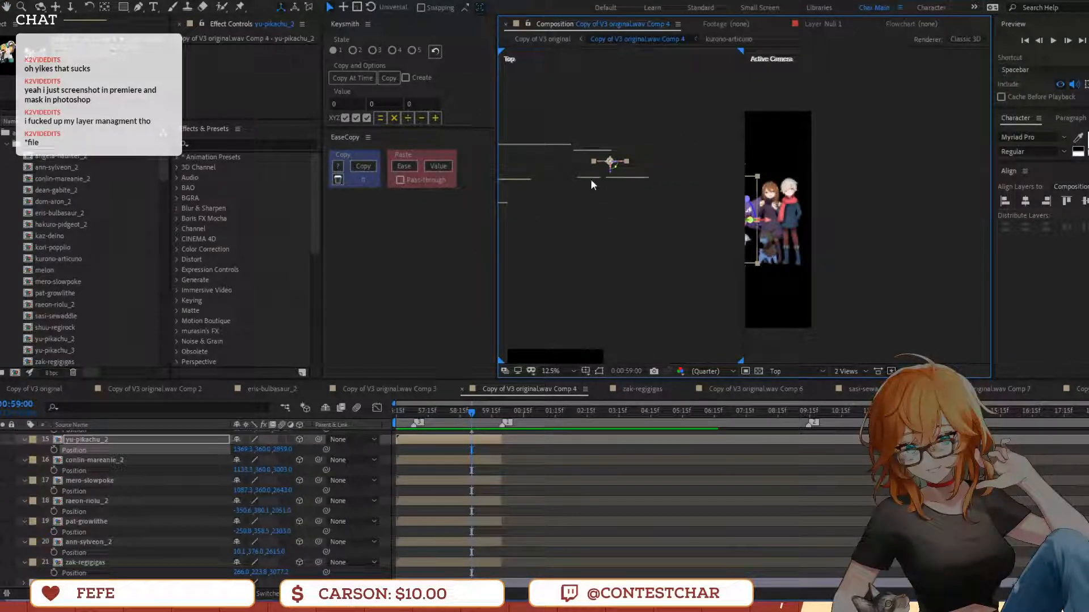
At 0:00:59:22, move mero-slowpoke sideways and back to about X 1567, Z 2755
{"action": "left_click", "coordinate": [589, 177]}
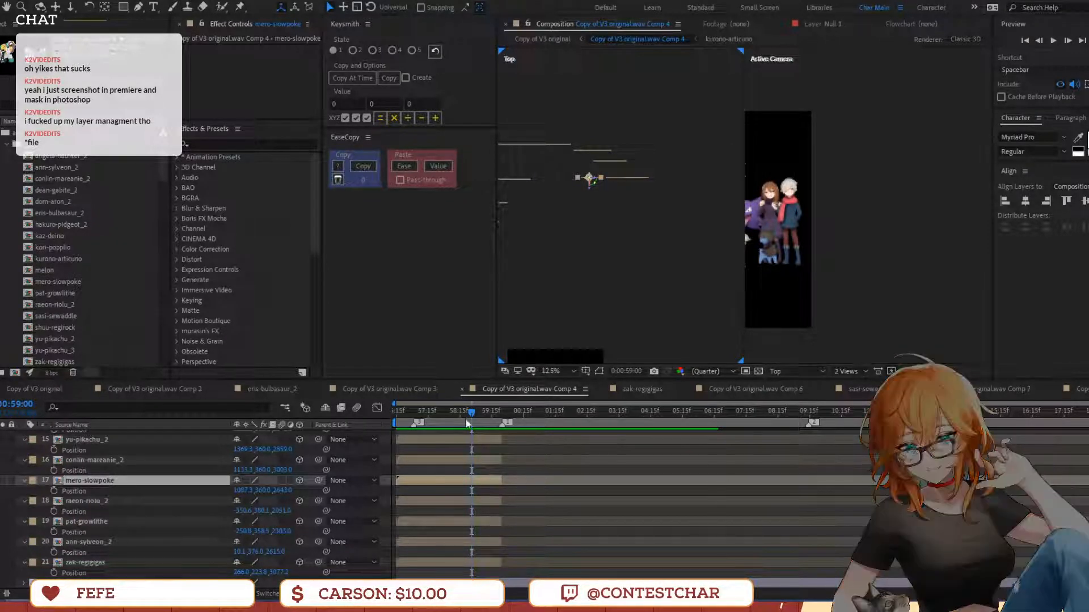
{"action": "left_click", "coordinate": [501, 412]}
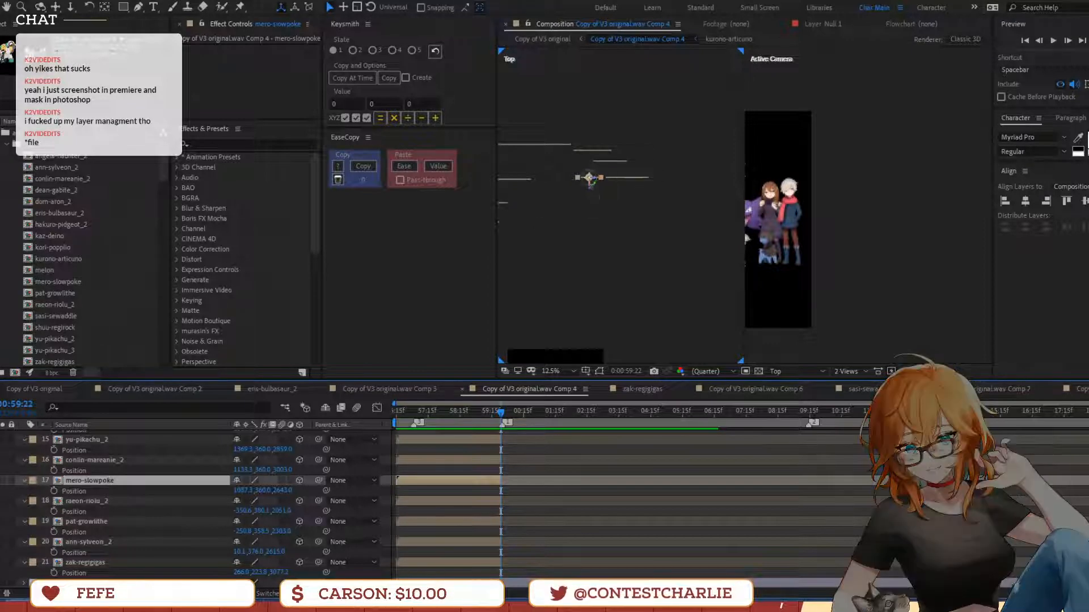
{"action": "left_click_drag", "start_coordinate": [588, 182], "coordinate": [620, 173]}
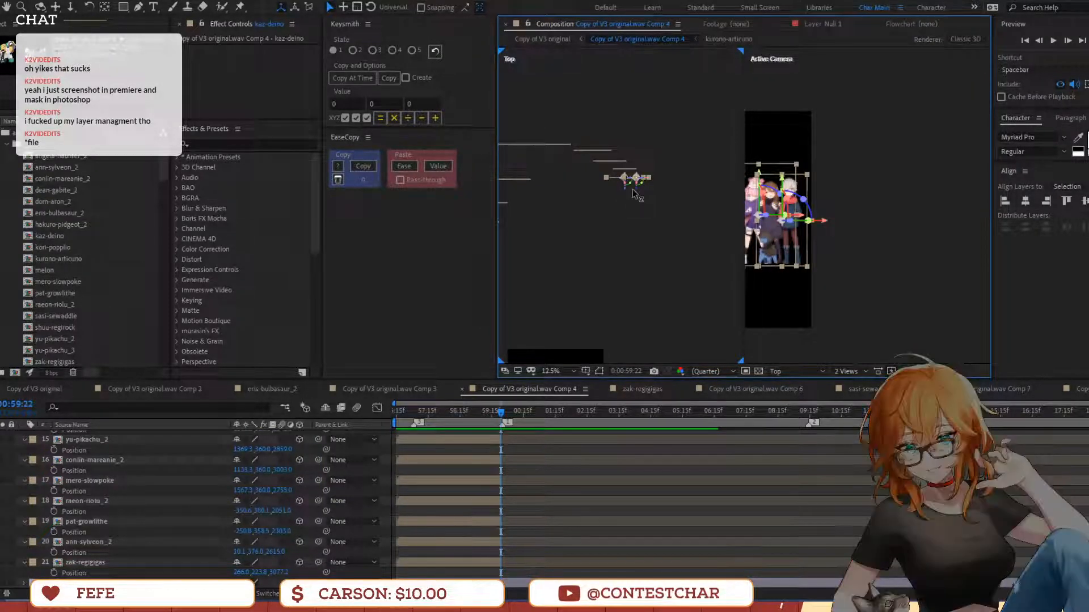
Stagger kaz-deino and angela-haunter_2 in depth, with kaz-deino nearest the camera and angela-haunter_2 behind it and further right
{"action": "left_click_drag", "start_coordinate": [637, 188], "coordinate": [637, 202]}
{"action": "left_click", "coordinate": [672, 184]}
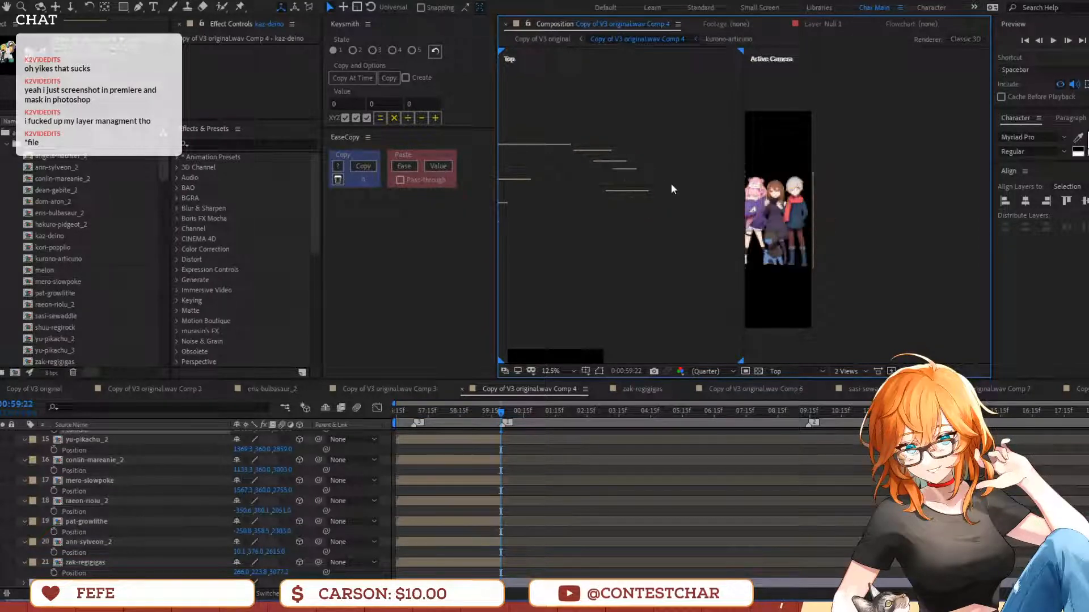
{"action": "left_click", "coordinate": [612, 191]}
{"action": "left_click", "coordinate": [620, 205]}
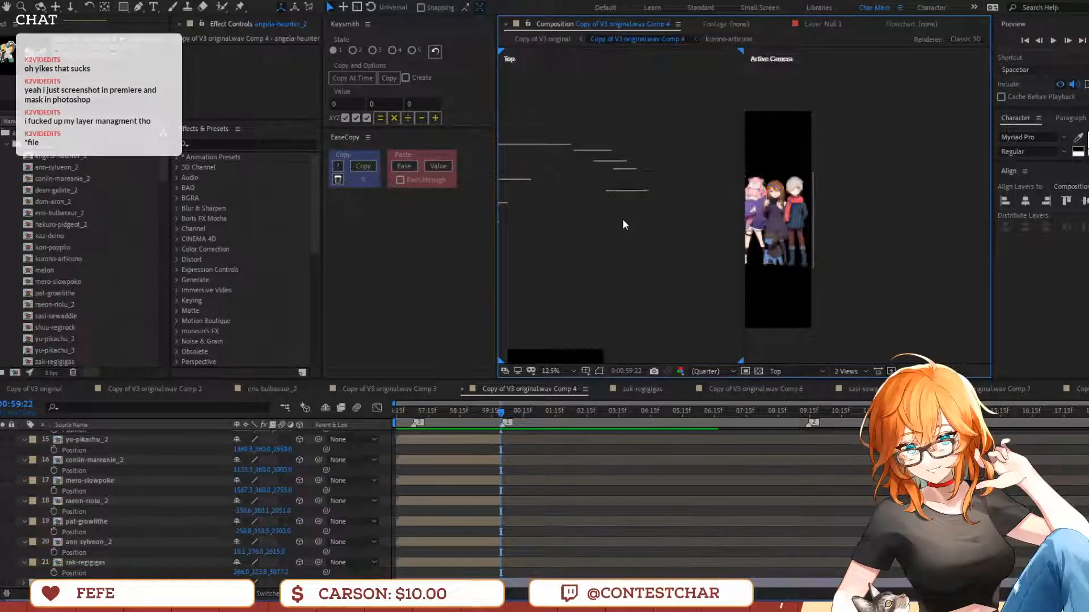
{"action": "left_click", "coordinate": [614, 191]}
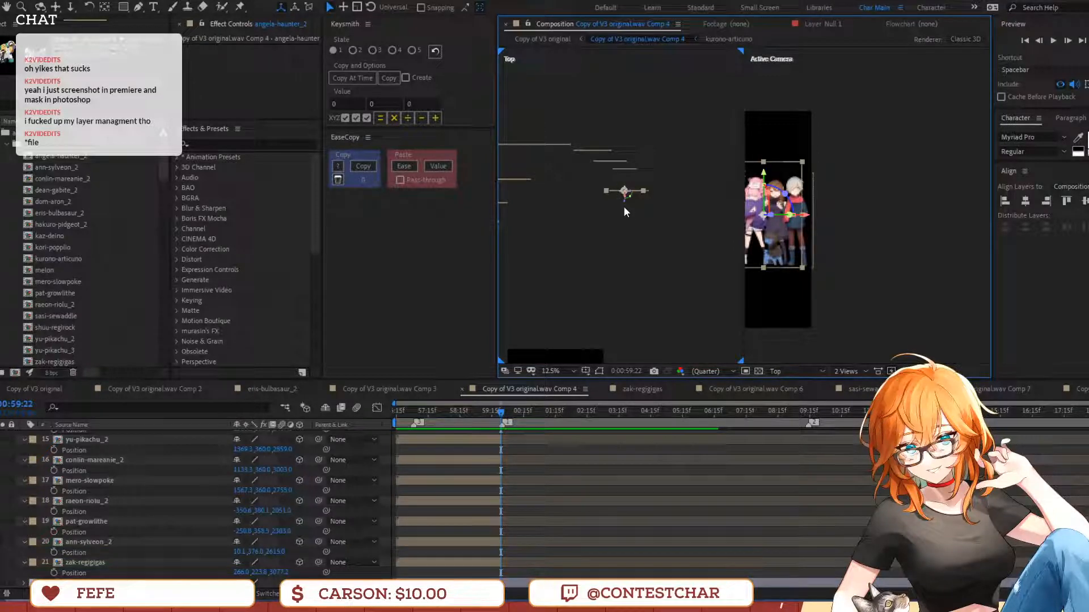
{"action": "left_click_drag", "start_coordinate": [624, 203], "coordinate": [651, 182]}
Shift the five staggered characters about 260 pixels left together, and move kaz-deino back out to the right end of the row
{"action": "scroll", "coordinate": [973, 201], "scroll_direction": "up", "scroll_amount": 4}
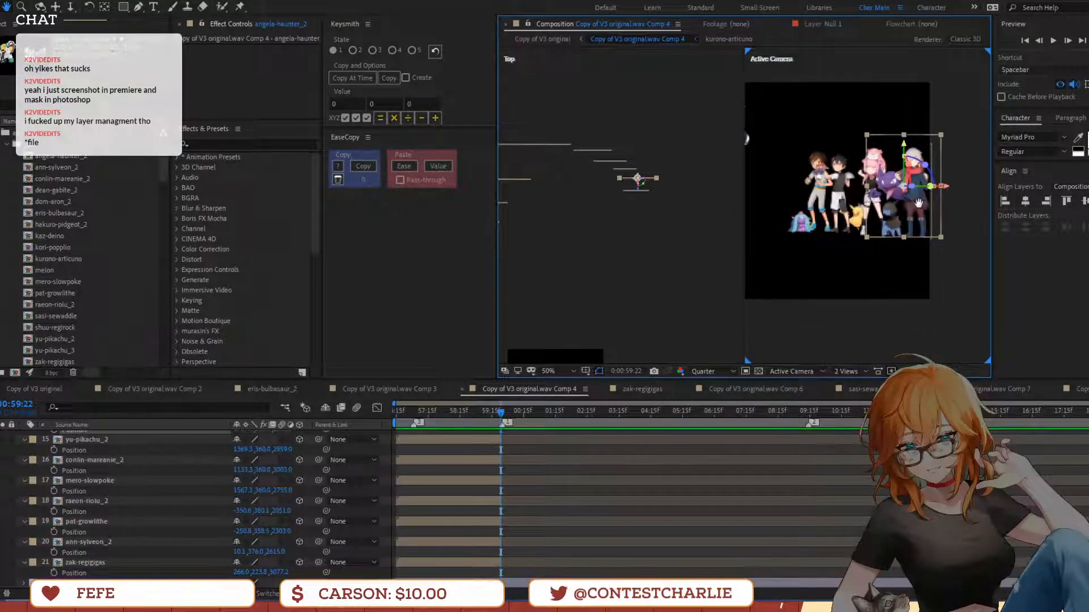
{"action": "mouse_move", "coordinate": [974, 197]}
{"action": "left_mouse_down"}
{"action": "mouse_move", "coordinate": [936, 222]}
{"action": "mouse_move", "coordinate": [817, 238]}
{"action": "mouse_move", "coordinate": [786, 228]}
{"action": "mouse_move", "coordinate": [872, 227]}
{"action": "mouse_move", "coordinate": [826, 247]}
{"action": "left_mouse_up"}
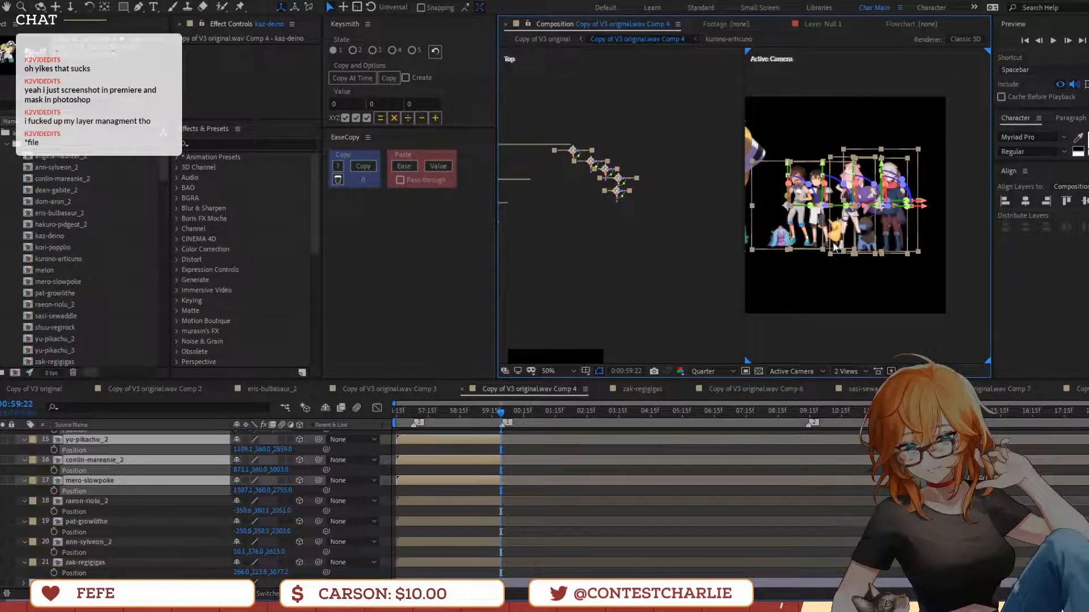
{"action": "left_click", "coordinate": [883, 211]}
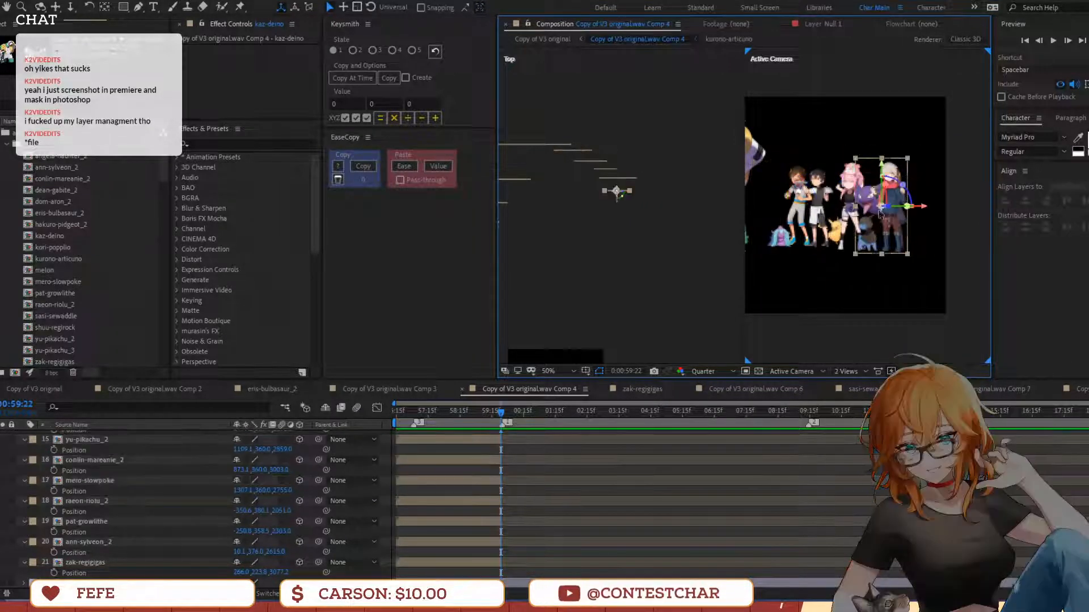
{"action": "left_click_drag", "start_coordinate": [881, 215], "coordinate": [871, 227]}
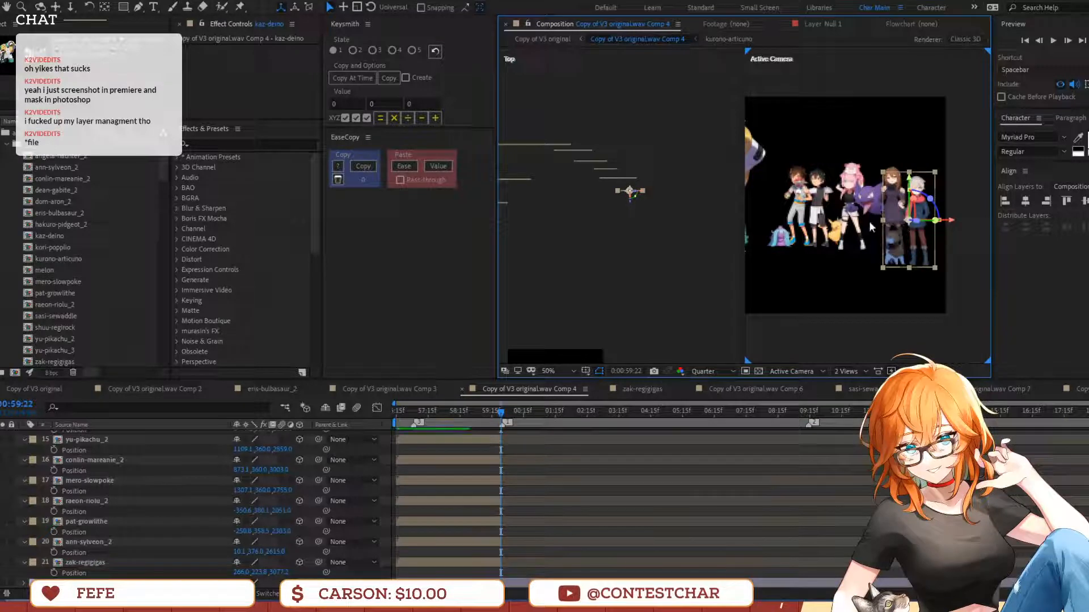
Bring the four characters right of conlin-mareanie_2 forward about 80 in depth, and shift conlin-mareanie_2 and yu-pikachu_2 left to X 728.5 and 1007.0
{"action": "left_click", "coordinate": [674, 227]}
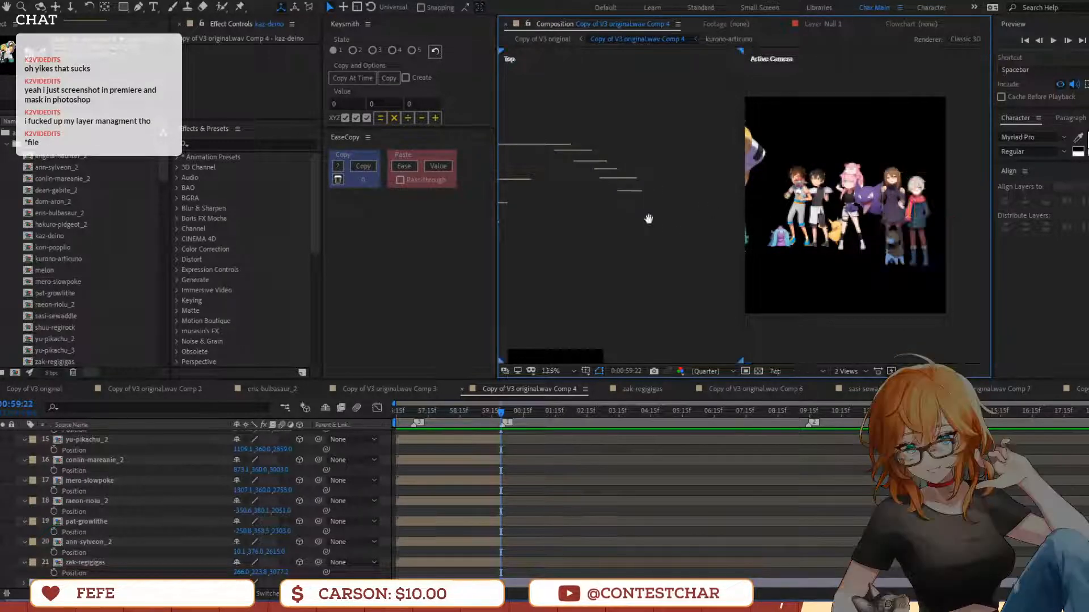
{"action": "left_click_drag", "start_coordinate": [648, 219], "coordinate": [628, 172]}
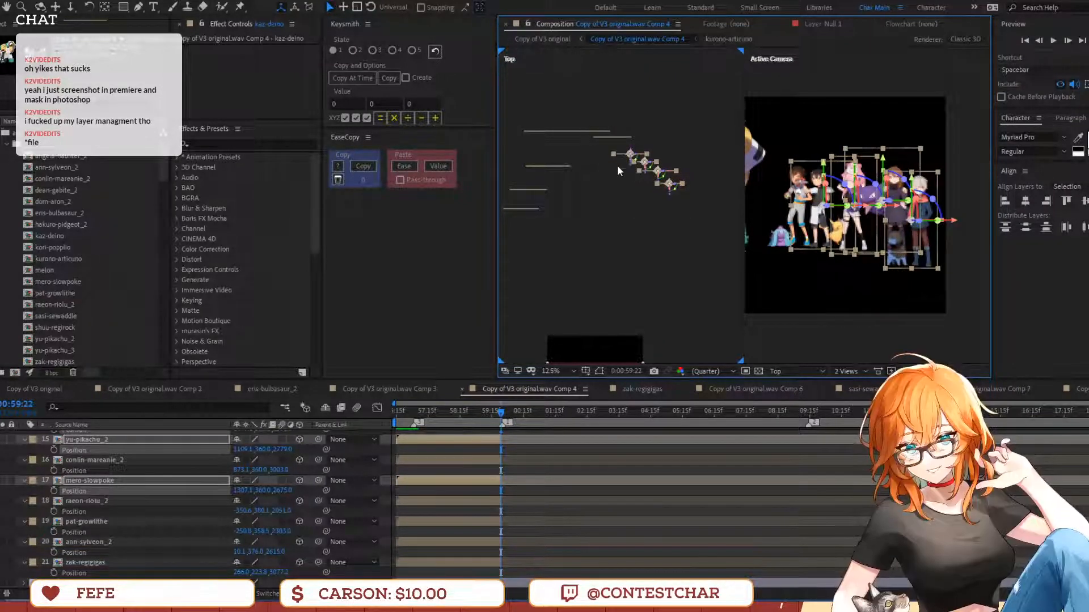
{"action": "left_click", "coordinate": [611, 139]}
{"action": "left_click_drag", "start_coordinate": [787, 201], "coordinate": [850, 233]}
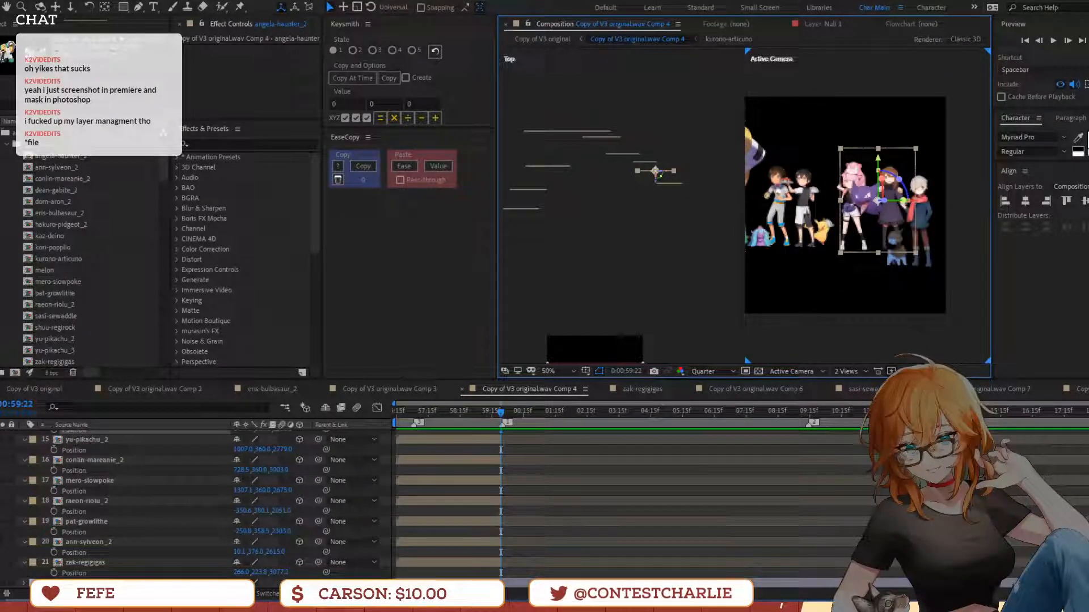
{"action": "left_click", "coordinate": [829, 208]}
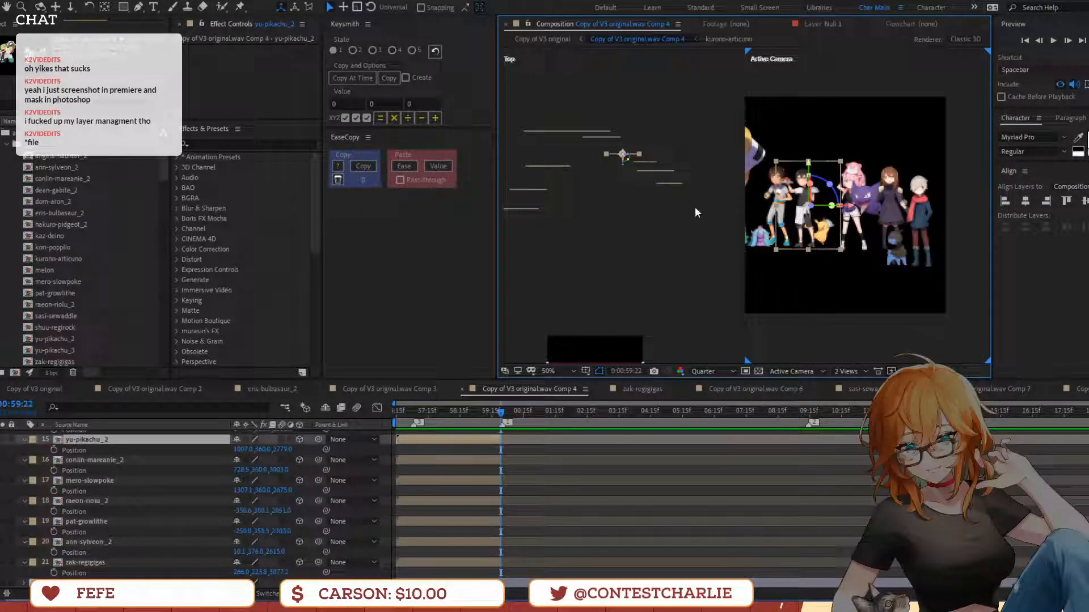
Shift mero-slowpoke left to X 1170.0, and move angela-haunter_2 left to follow it
{"action": "left_click", "coordinate": [652, 162]}
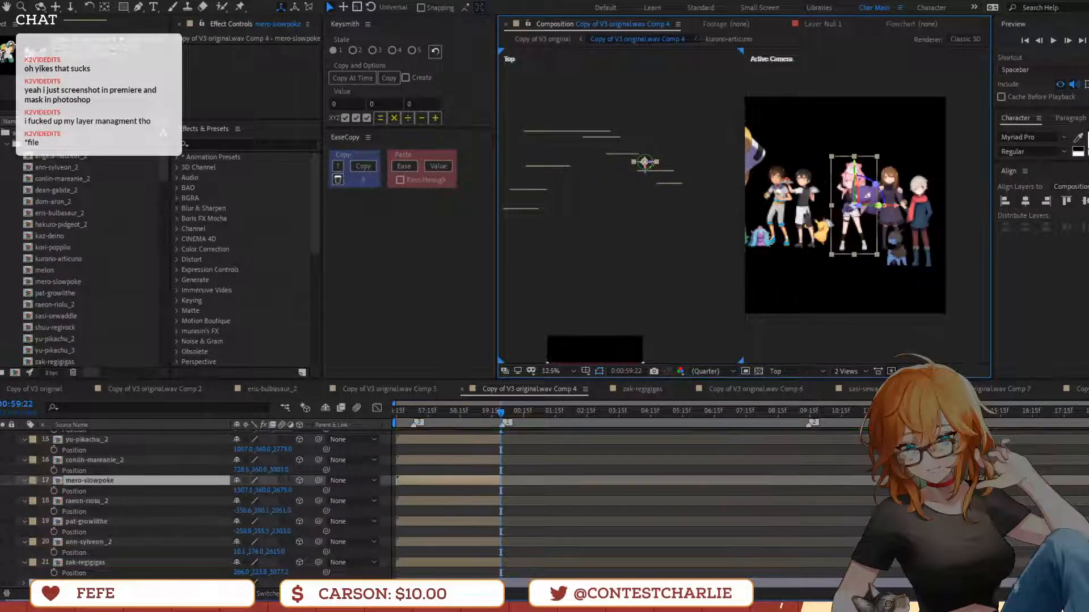
{"action": "left_click_drag", "start_coordinate": [845, 234], "coordinate": [826, 234]}
{"action": "left_click_drag", "start_coordinate": [882, 214], "coordinate": [859, 228]}
{"action": "left_click_drag", "start_coordinate": [858, 228], "coordinate": [861, 228]}
Bring mero-slowpoke, angela-haunter_2 and kaz-deino forward together about 200 in depth
{"action": "left_click_drag", "start_coordinate": [686, 188], "coordinate": [628, 152]}
{"action": "left_click_drag", "start_coordinate": [682, 223], "coordinate": [655, 195]}
{"action": "left_click", "coordinate": [679, 212]}
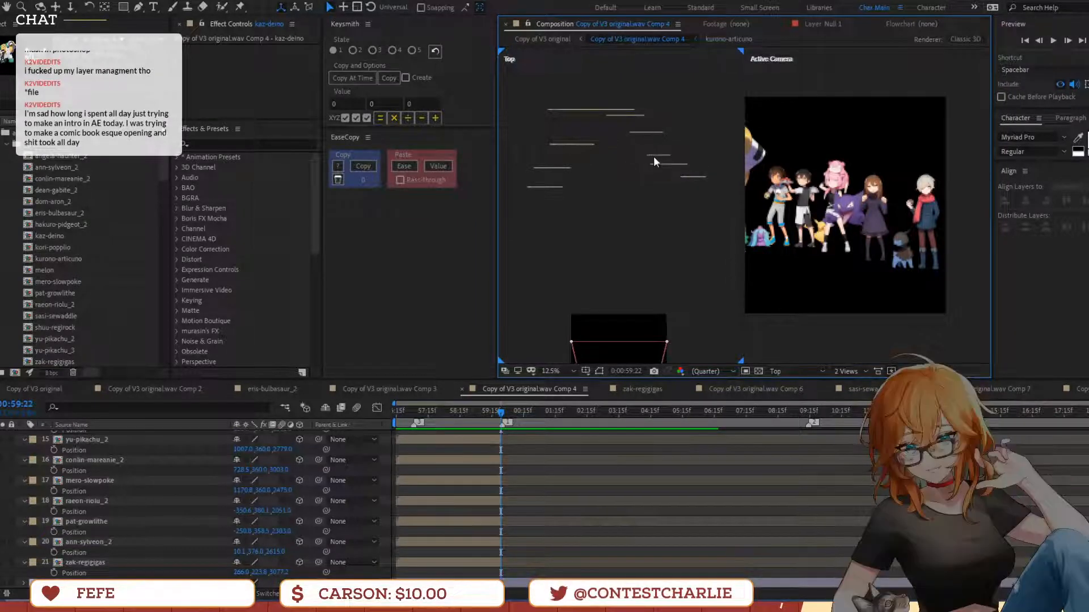
Push mero-slowpoke back to Z 2555.0 and shift it left to about X 1114
{"action": "left_click", "coordinate": [653, 156]}
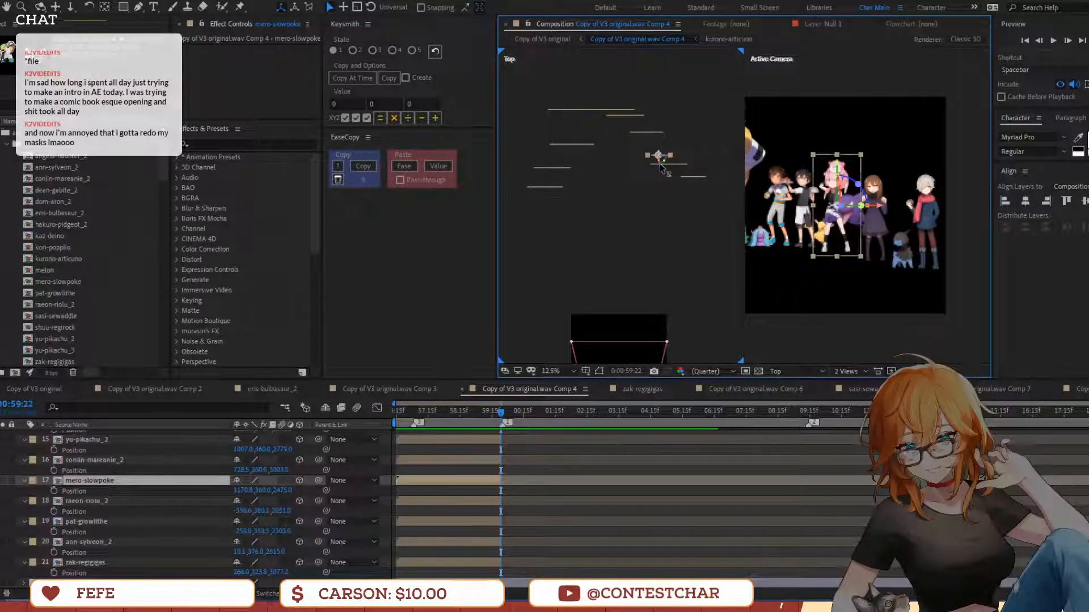
{"action": "mouse_move", "coordinate": [651, 168]}
{"action": "left_mouse_down"}
{"action": "mouse_move", "coordinate": [656, 152]}
{"action": "mouse_move", "coordinate": [663, 166]}
{"action": "left_mouse_up"}
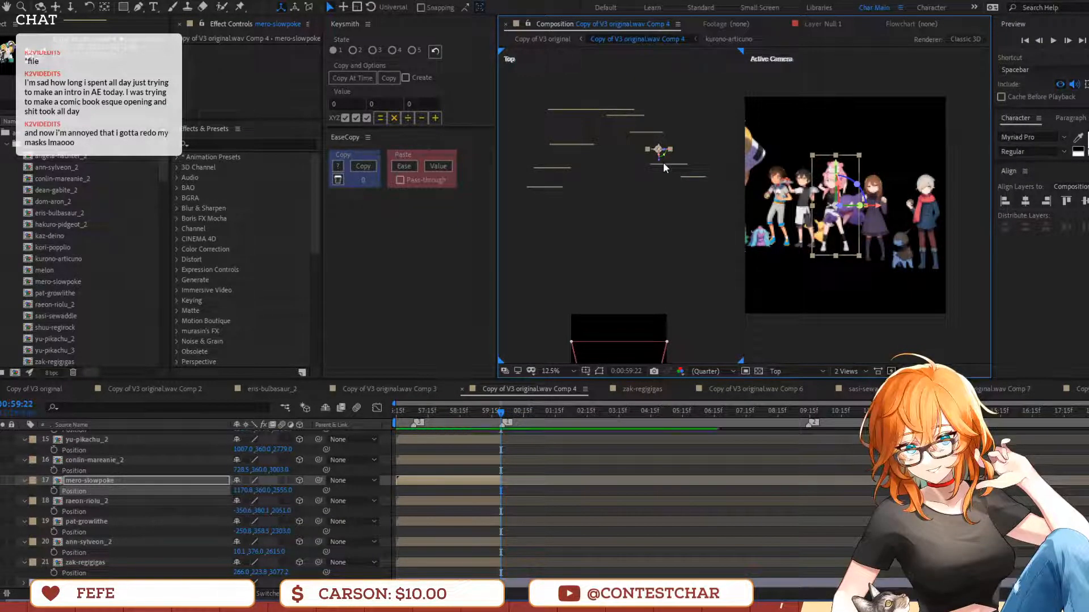
{"action": "left_click_drag", "start_coordinate": [669, 149], "coordinate": [634, 170]}
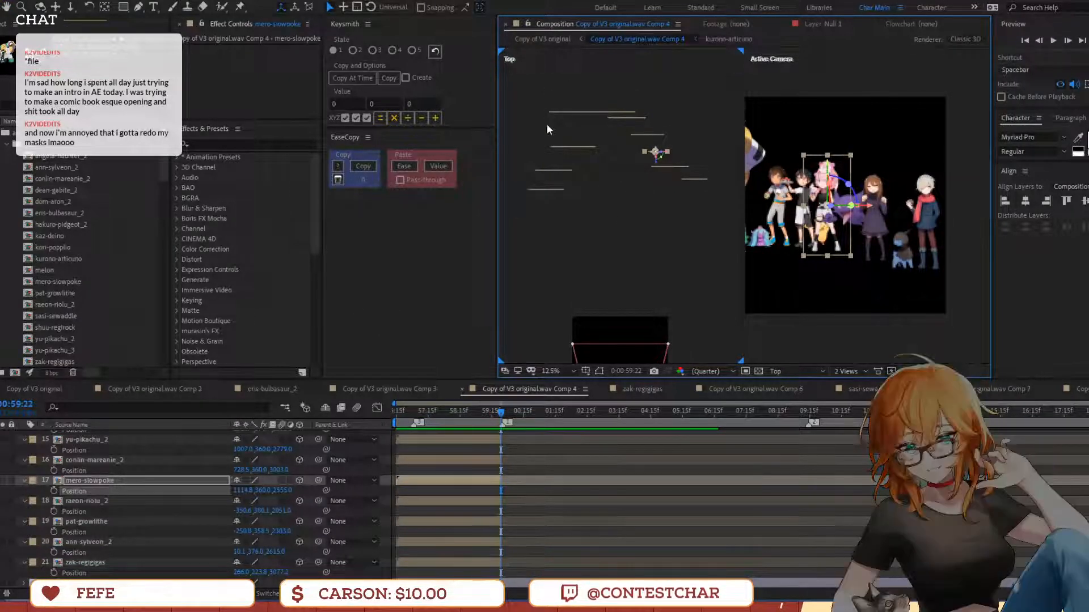
Shift kaz-deino left to X 1474.2, and move mero-slowpoke, yu-pikachu_2 and conlin-mareanie_2 right to X 1204.9, 1072.3 and 826.3
{"action": "left_click", "coordinate": [682, 179]}
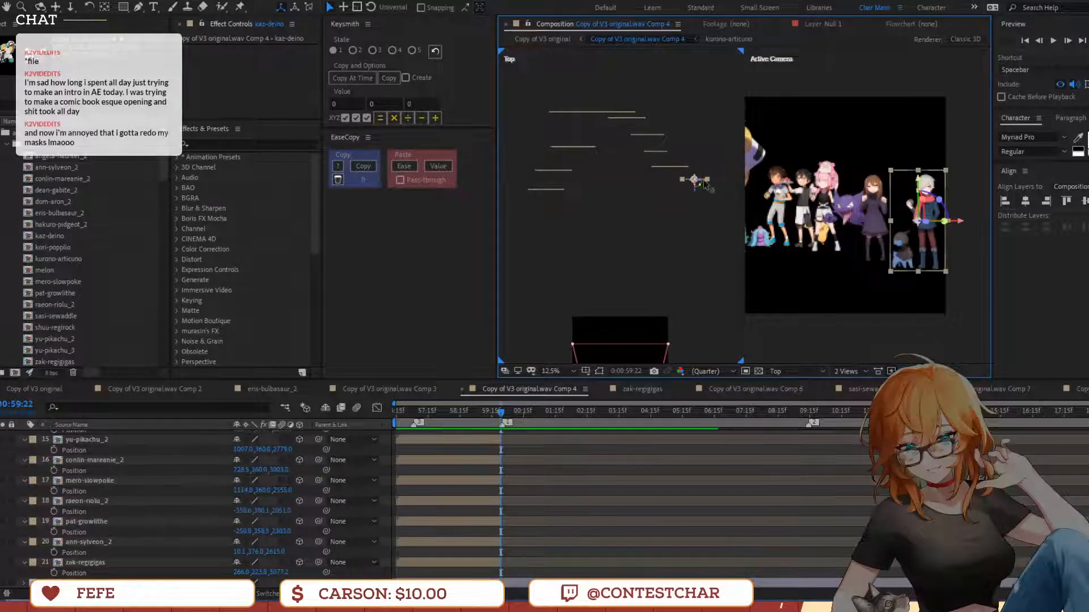
{"action": "left_click_drag", "start_coordinate": [698, 181], "coordinate": [694, 189]}
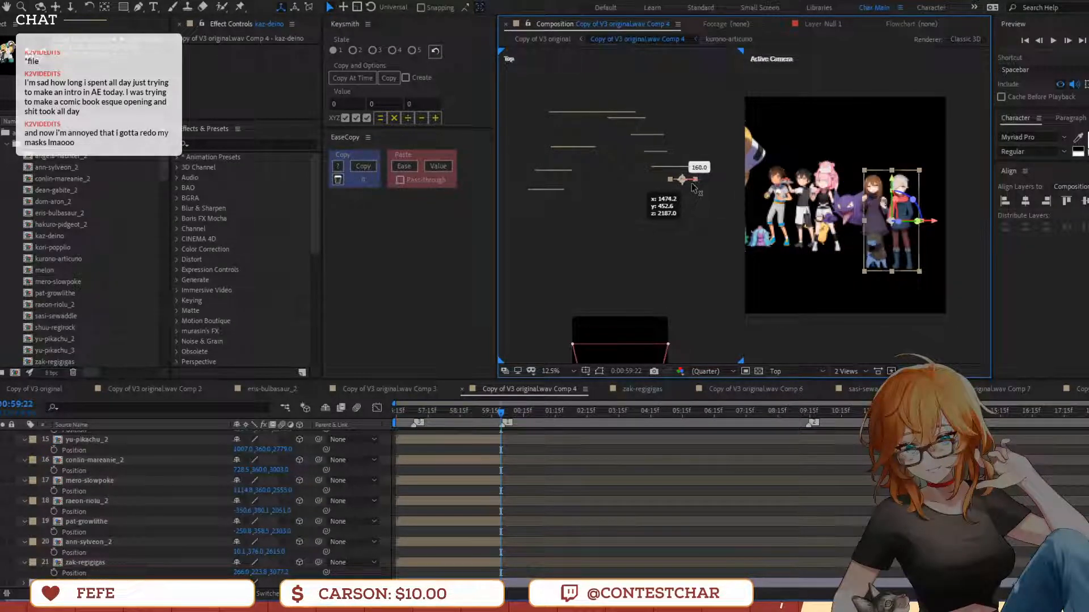
{"action": "left_click", "coordinate": [822, 214]}
{"action": "left_click_drag", "start_coordinate": [822, 214], "coordinate": [785, 205]}
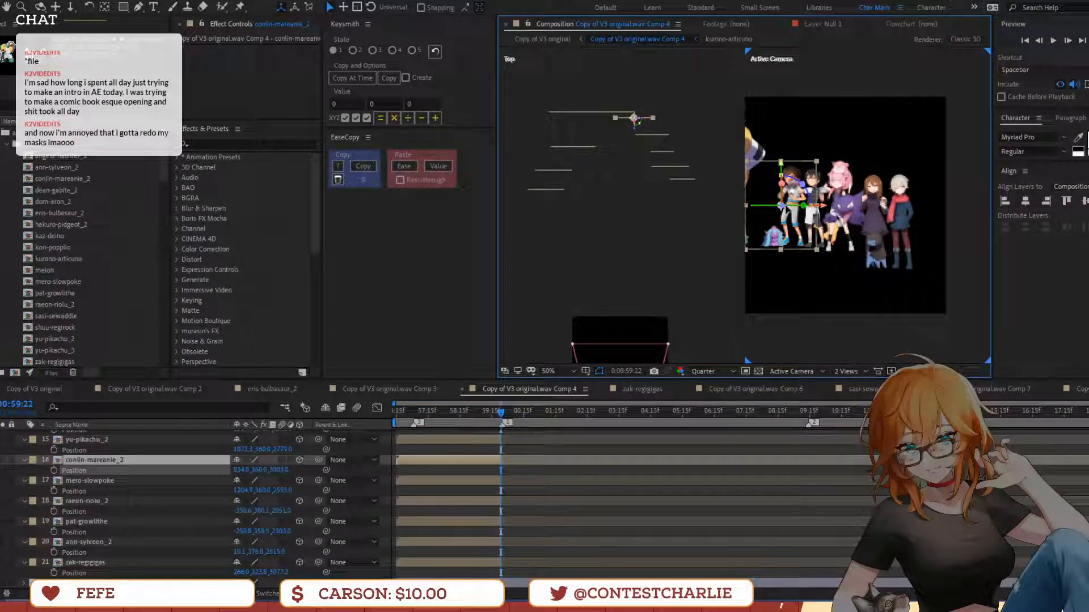
Bring the five characters from conlin-mareanie_2 to kaz-deino forward together about 96 in depth
{"action": "left_click_drag", "start_coordinate": [716, 192], "coordinate": [617, 117]}
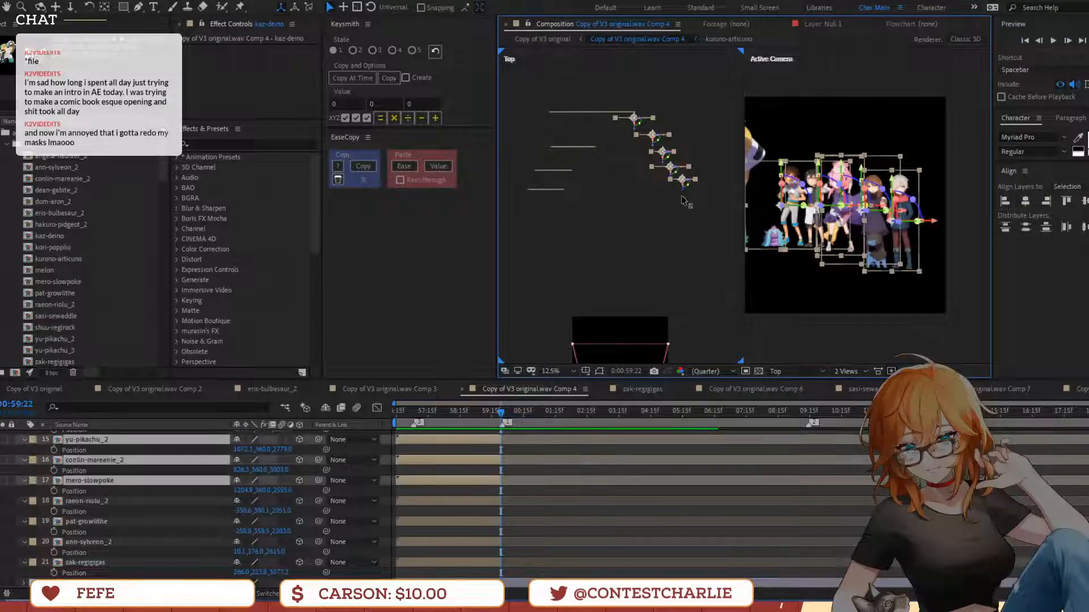
{"action": "left_click_drag", "start_coordinate": [683, 188], "coordinate": [683, 203]}
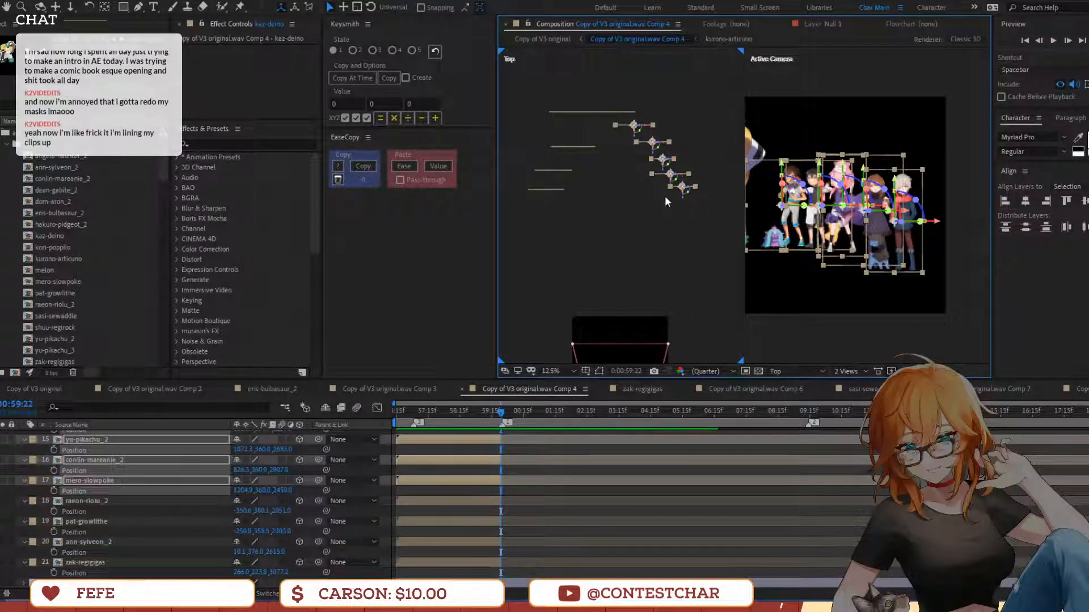
{"action": "left_click", "coordinate": [801, 275]}
Bring zak-regigigas forward in depth to about Z 2845.2
{"action": "scroll", "coordinate": [912, 214], "scroll_direction": "up", "scroll_amount": 4}
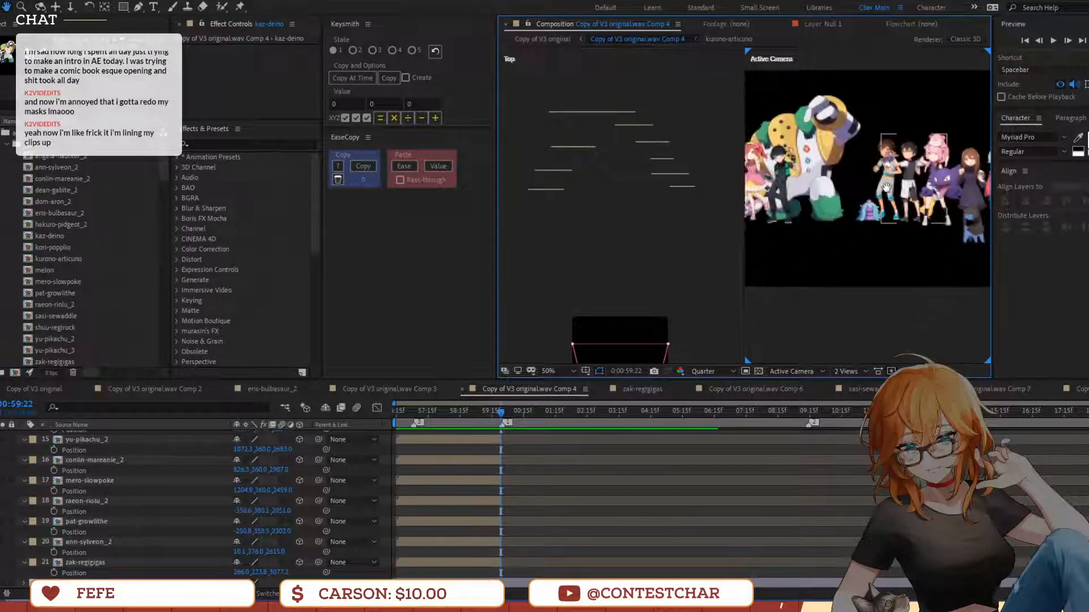
{"action": "left_click_drag", "start_coordinate": [928, 199], "coordinate": [954, 220]}
{"action": "key", "text": "v"}
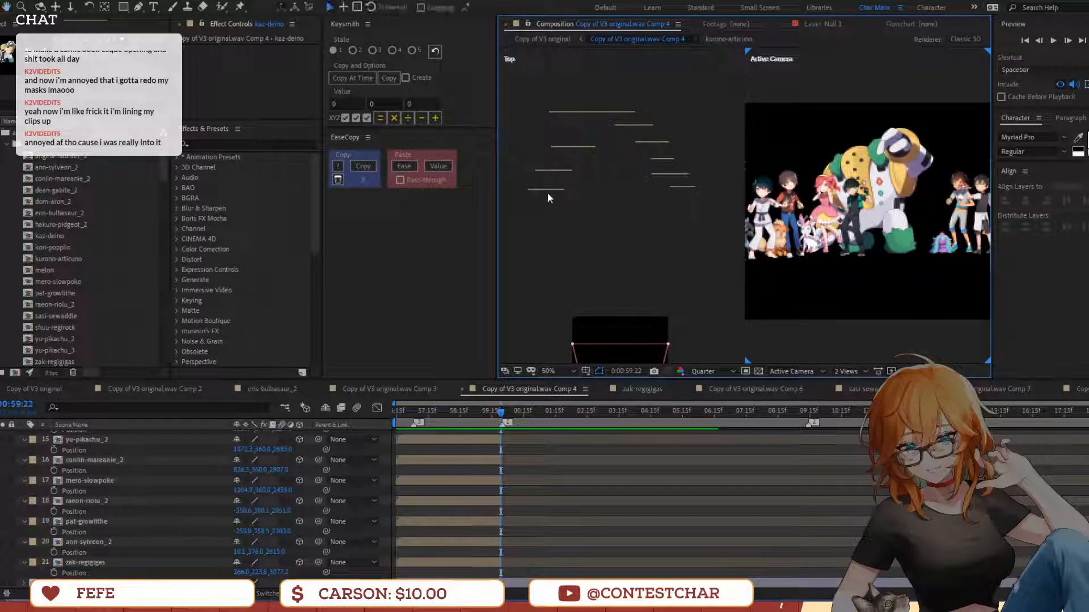
{"action": "left_click", "coordinate": [661, 159]}
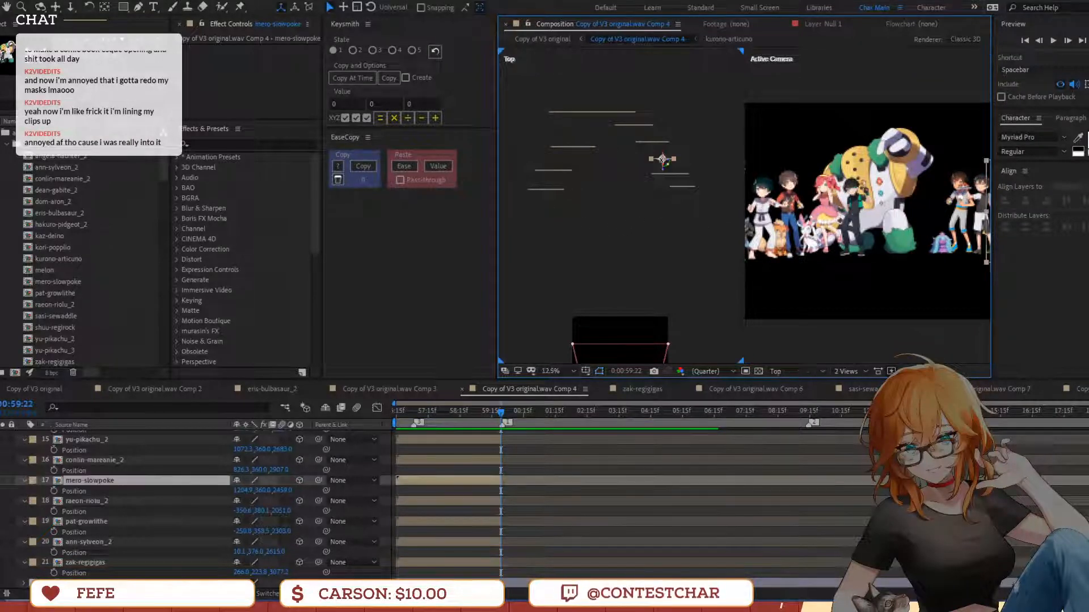
{"action": "left_click_drag", "start_coordinate": [797, 208], "coordinate": [729, 198]}
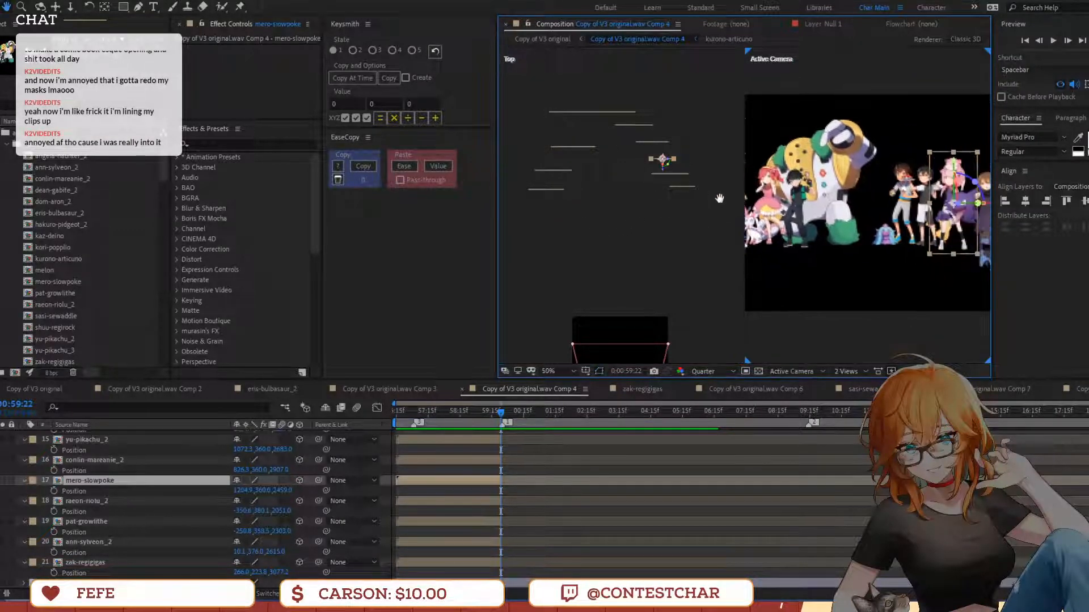
{"action": "left_click", "coordinate": [687, 174]}
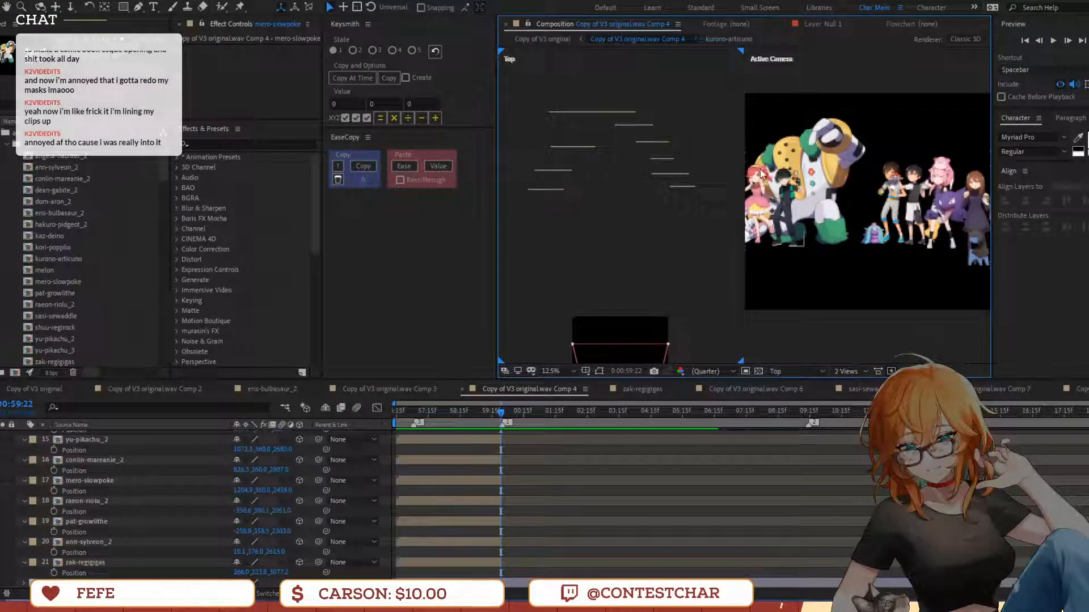
{"action": "left_click", "coordinate": [834, 236]}
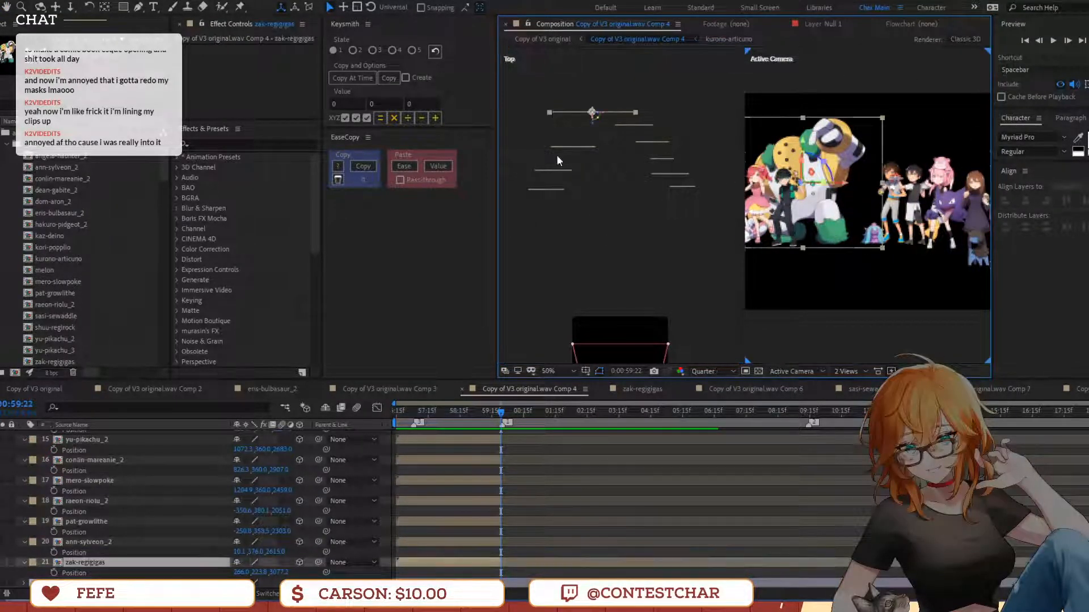
{"action": "left_click_drag", "start_coordinate": [592, 118], "coordinate": [598, 140]}
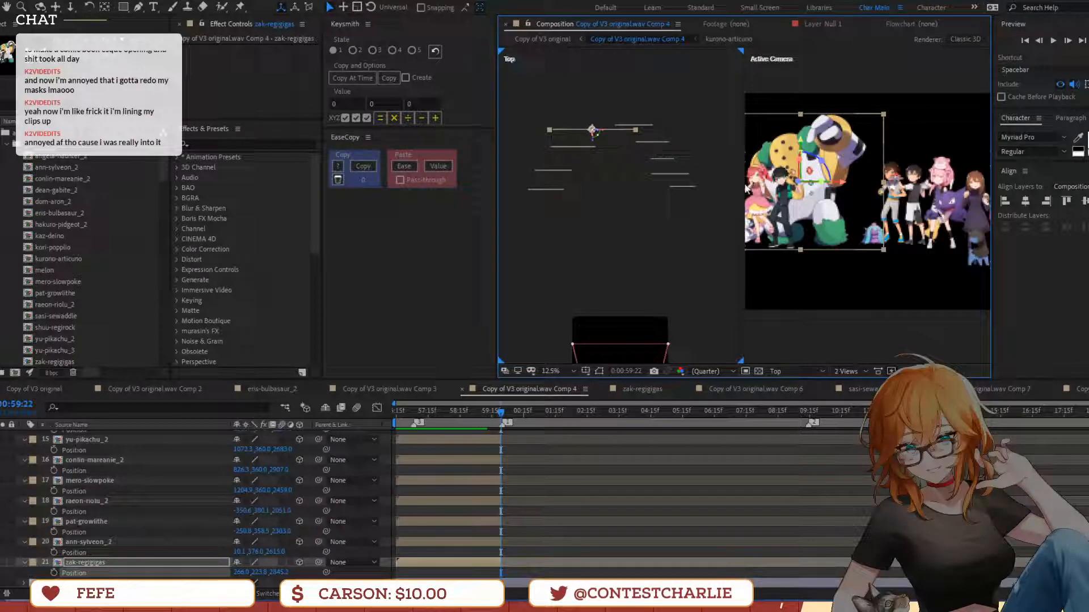
{"action": "scroll", "coordinate": [859, 268], "scroll_direction": "up", "scroll_amount": 1}
{"action": "left_click_drag", "start_coordinate": [874, 296], "coordinate": [912, 234]}
{"action": "scroll", "coordinate": [903, 239], "scroll_direction": "down", "scroll_amount": 1}
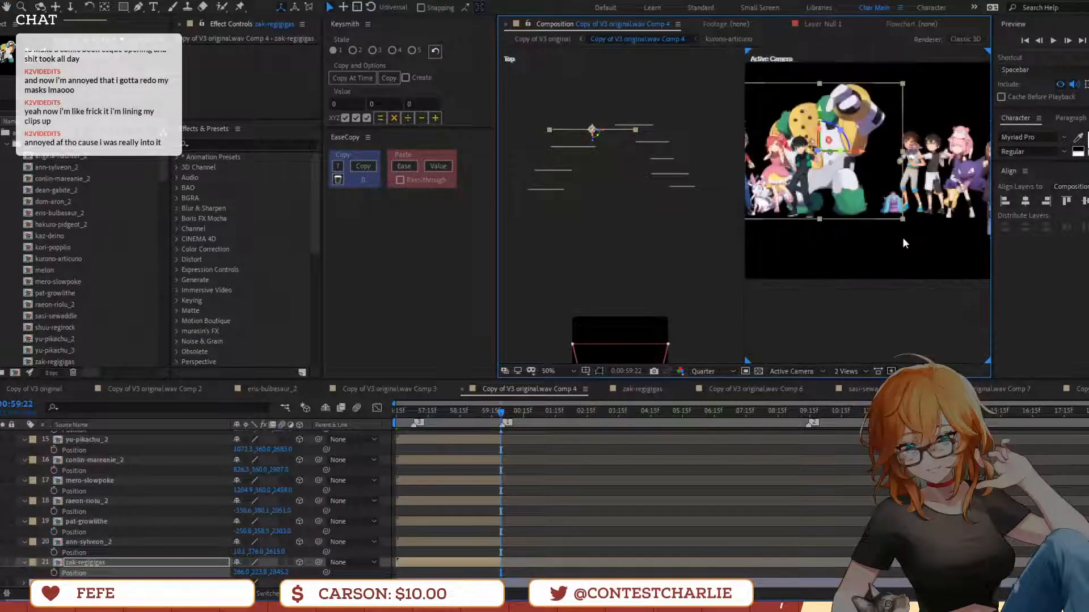
{"action": "scroll", "coordinate": [902, 237], "scroll_direction": "down", "scroll_amount": 1}
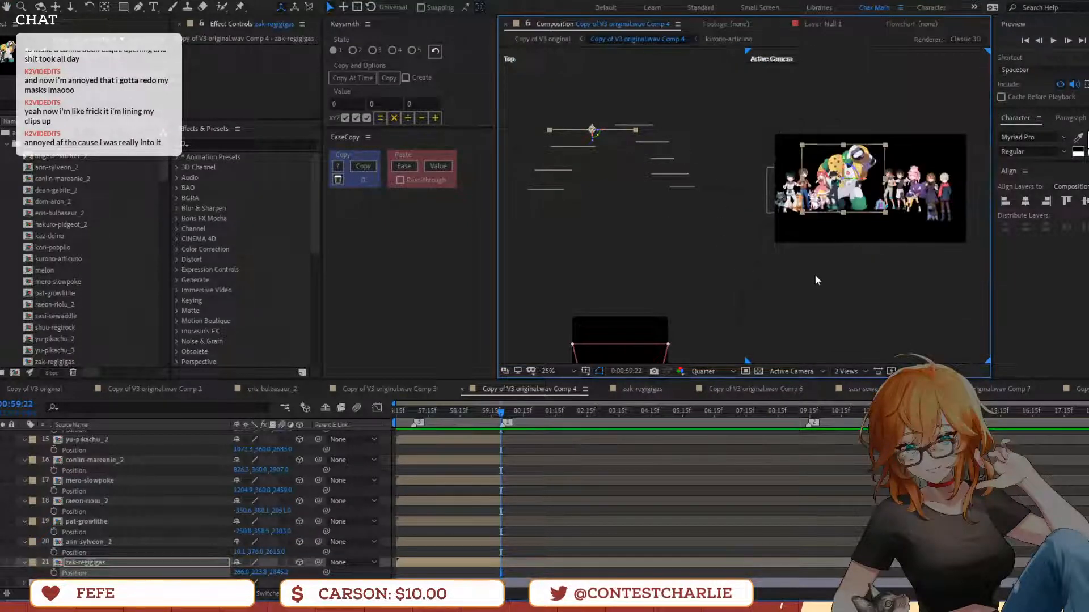
{"action": "left_click", "coordinate": [815, 280]}
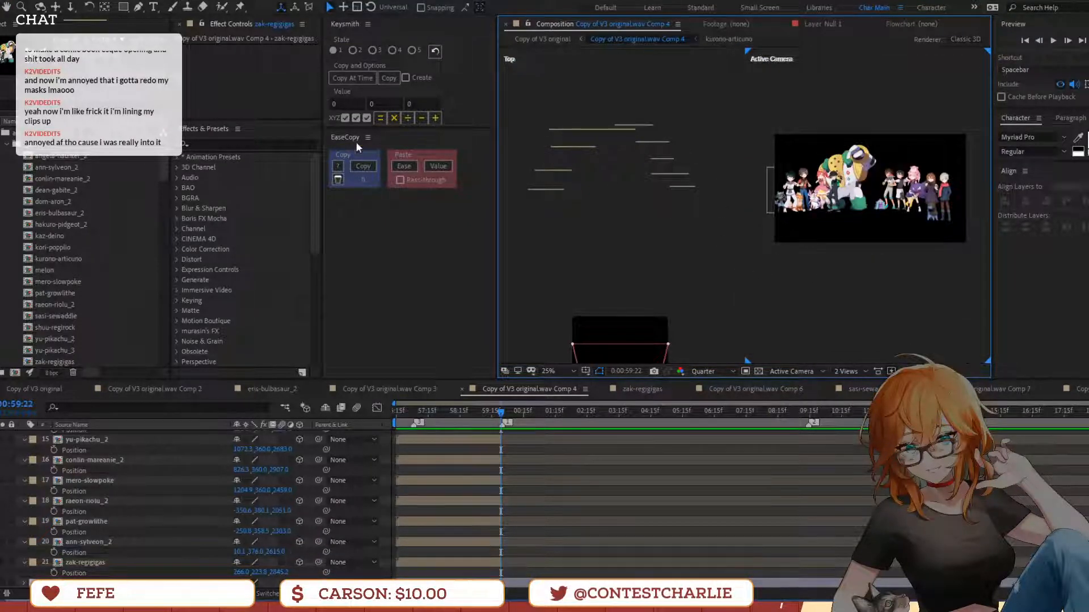
Move raeon-riolu_2 to X -364.7, Y 450.9, pat-growlithe to X -176.2, Y 384.6, and ann-sylveon_2 to X 57.4, Y 401.9
{"action": "mouse_move", "coordinate": [785, 207]}
{"action": "left_mouse_down"}
{"action": "mouse_move", "coordinate": [785, 189]}
{"action": "mouse_move", "coordinate": [756, 220]}
{"action": "mouse_move", "coordinate": [783, 187]}
{"action": "mouse_move", "coordinate": [792, 197]}
{"action": "left_mouse_up"}
{"action": "scroll", "coordinate": [789, 226], "scroll_direction": "up", "scroll_amount": 2}
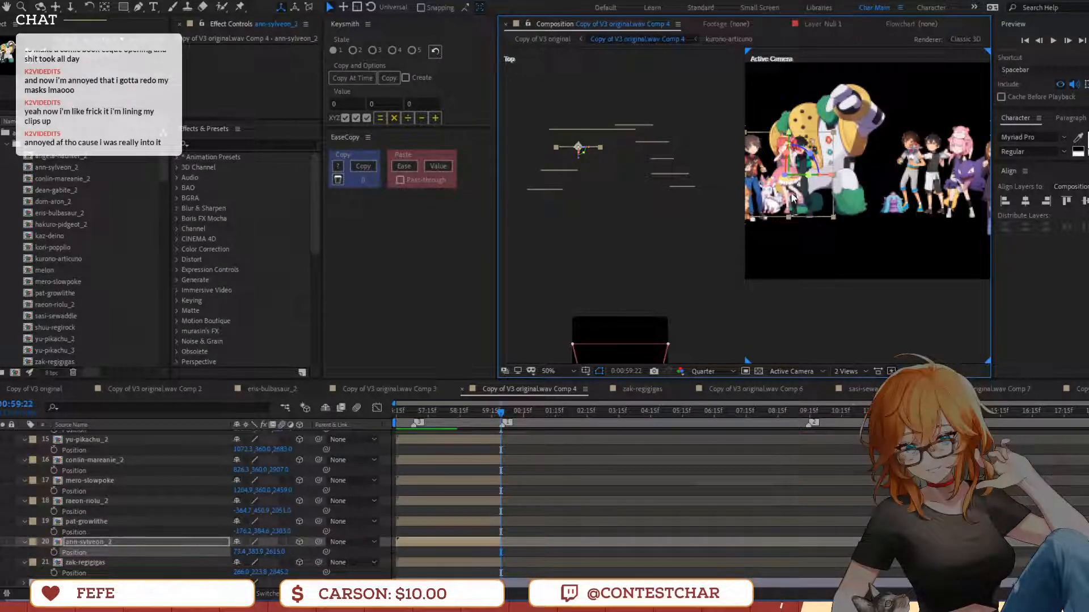
{"action": "key", "text": "Left"}
{"action": "key", "text": "Left"}
{"action": "key", "text": "Left"}
{"action": "key", "text": "Left"}
{"action": "key", "text": "Left"}
{"action": "key", "text": "Left"}
{"action": "key", "text": "Left"}
{"action": "key", "text": "Left"}
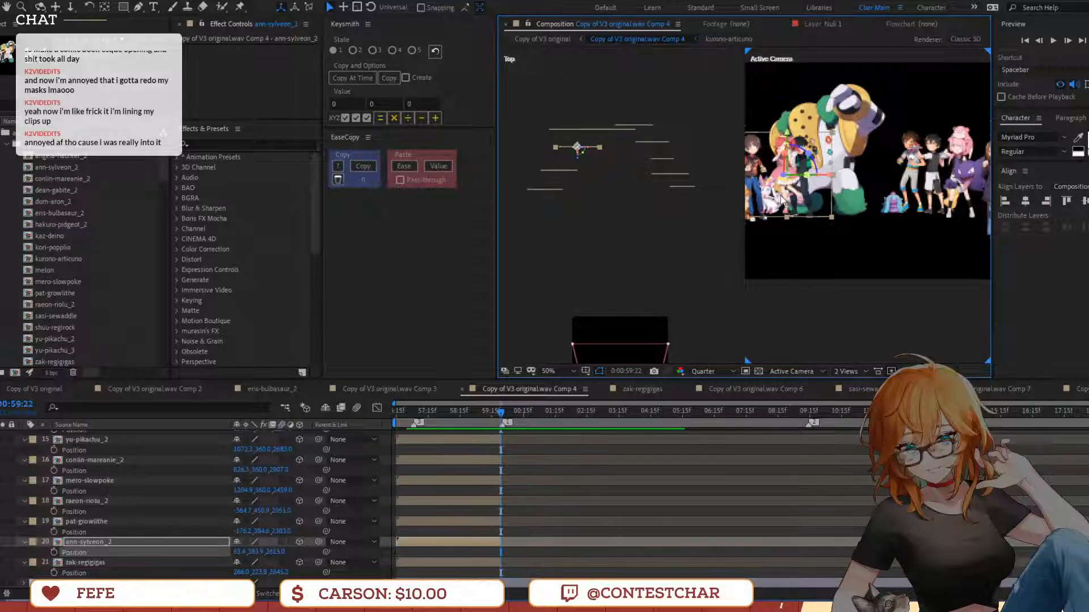
{"action": "key", "text": "Left"}
{"action": "key", "text": "Left"}
{"action": "key", "text": "Left"}
{"action": "key", "text": "Left"}
{"action": "key", "text": "Left"}
{"action": "key", "text": "Left"}
{"action": "key", "text": "Down"}
{"action": "key", "text": "Down"}
{"action": "key", "text": "Down"}
{"action": "key", "text": "Down"}
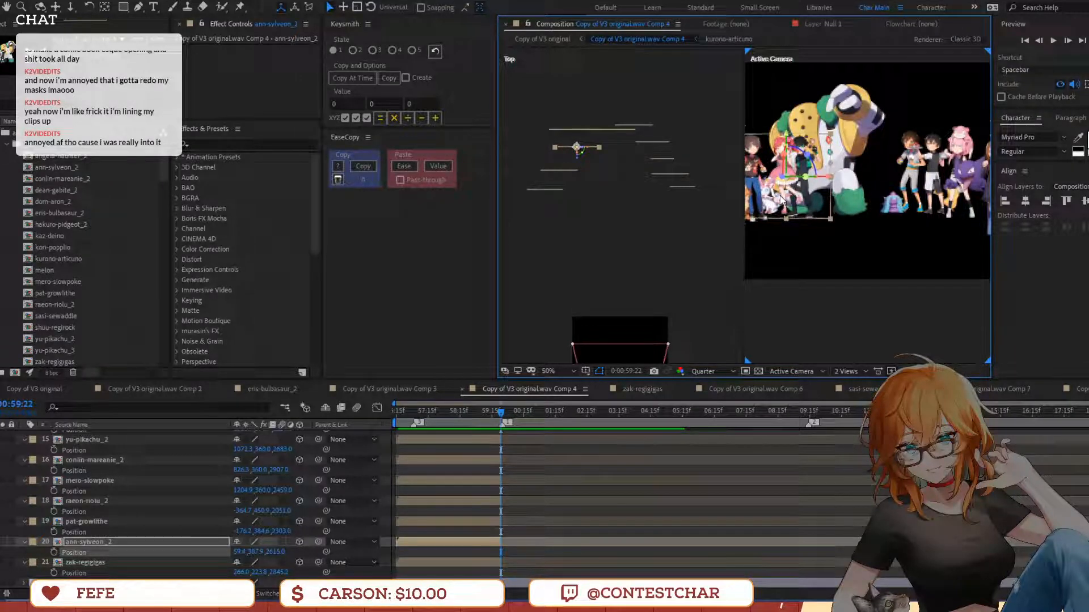
{"action": "key", "text": "Left"}
{"action": "key", "text": "Left"}
{"action": "key", "text": "Down"}
{"action": "key", "text": "Down"}
{"action": "key", "text": "Down"}
{"action": "key", "text": "Down"}
{"action": "key", "text": "Down"}
{"action": "key", "text": "Down"}
{"action": "key", "text": "Down"}
{"action": "key", "text": "Down"}
{"action": "key", "text": "Down"}
{"action": "key", "text": "Down"}
{"action": "key", "text": "Down"}
{"action": "key", "text": "Down"}
{"action": "key", "text": "Down"}
{"action": "key", "text": "Down"}
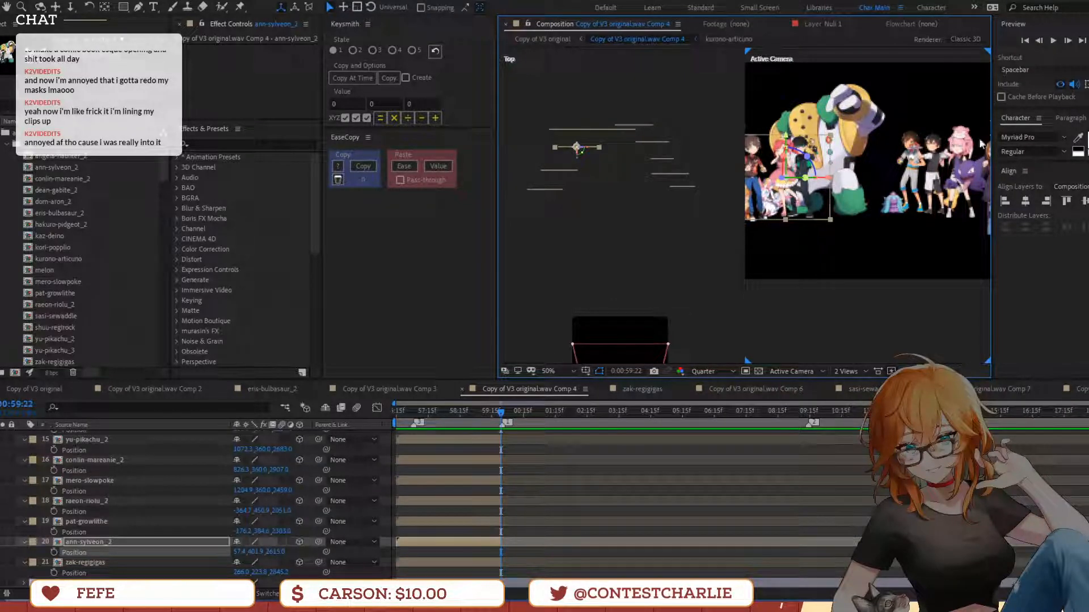
Shift raeon-riolu_2 right to about X -265.8 so it stands fully in frame
{"action": "key", "text": "comma"}
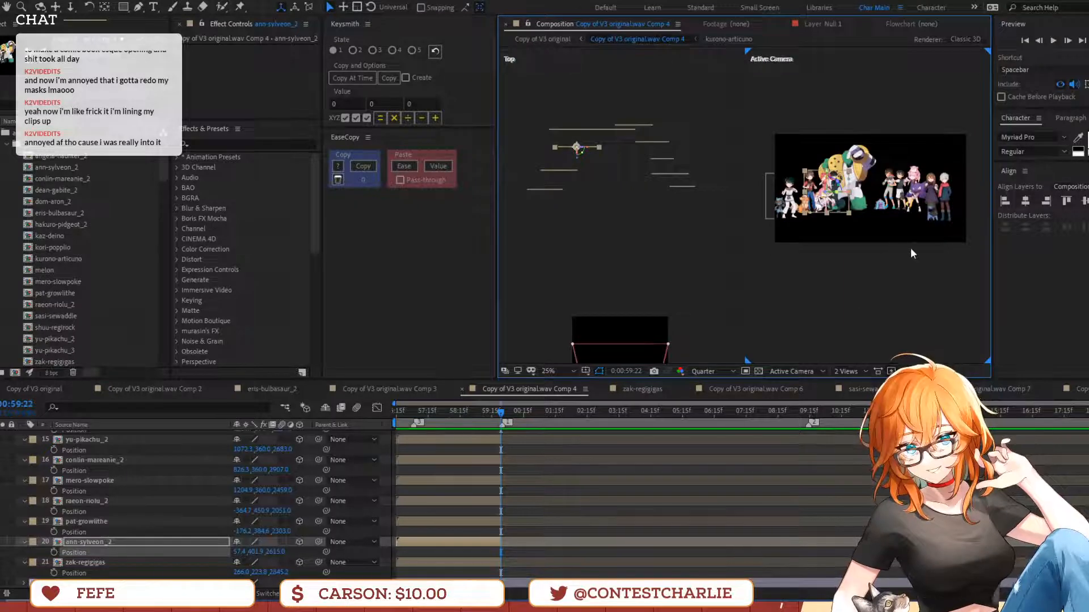
{"action": "left_click", "coordinate": [789, 196]}
{"action": "left_click_drag", "start_coordinate": [800, 196], "coordinate": [809, 196]}
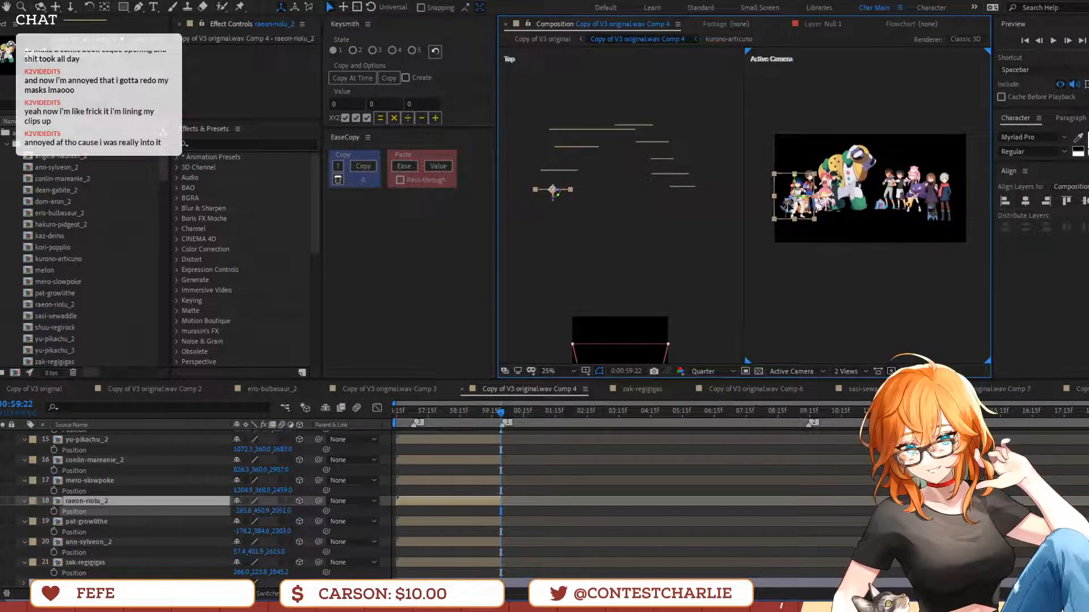
{"action": "left_click", "coordinate": [933, 223]}
{"action": "left_click_drag", "start_coordinate": [986, 242], "coordinate": [880, 168]}
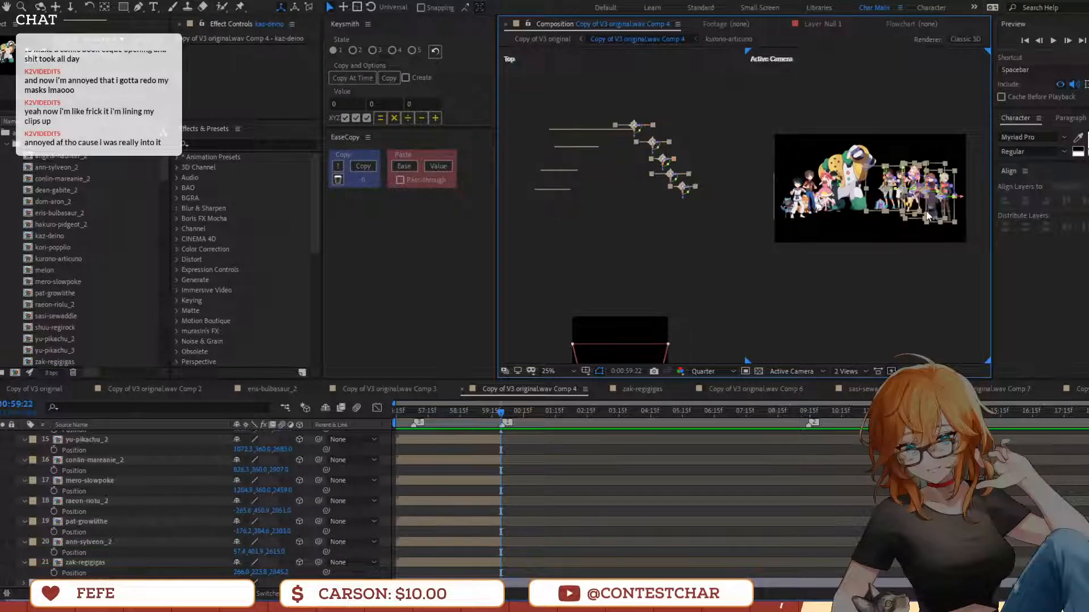
{"action": "left_click", "coordinate": [753, 554]}
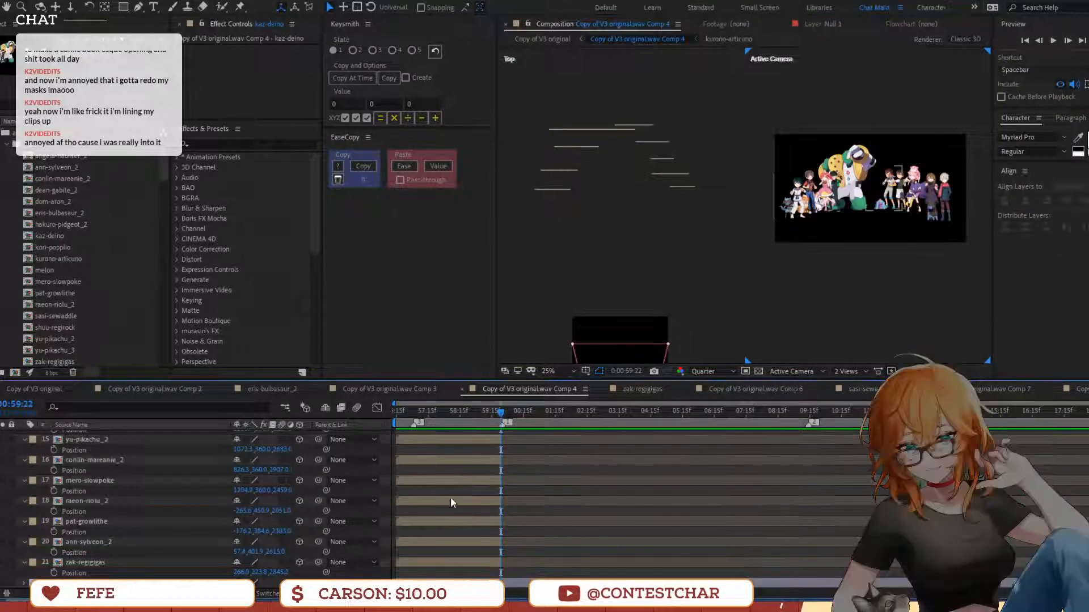
Preview the group shot in Comp 4 from its beginning at 0:00:56:15
{"action": "scroll", "coordinate": [450, 498], "scroll_direction": "up", "scroll_amount": 4}
{"action": "left_click_drag", "start_coordinate": [458, 410], "coordinate": [396, 410]}
{"action": "key", "text": "space"}
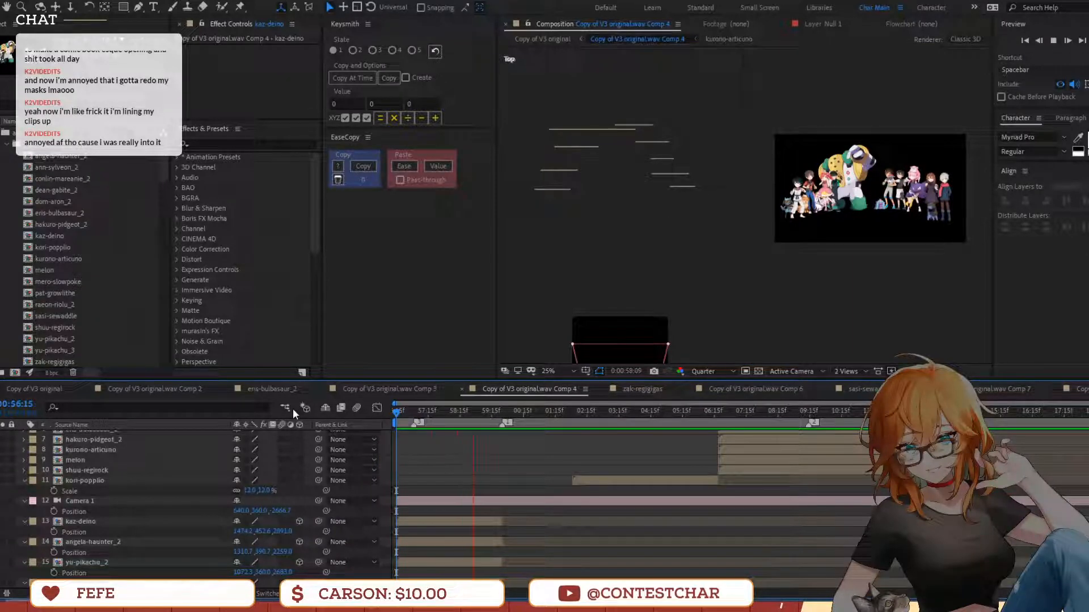
{"action": "key", "text": "space"}
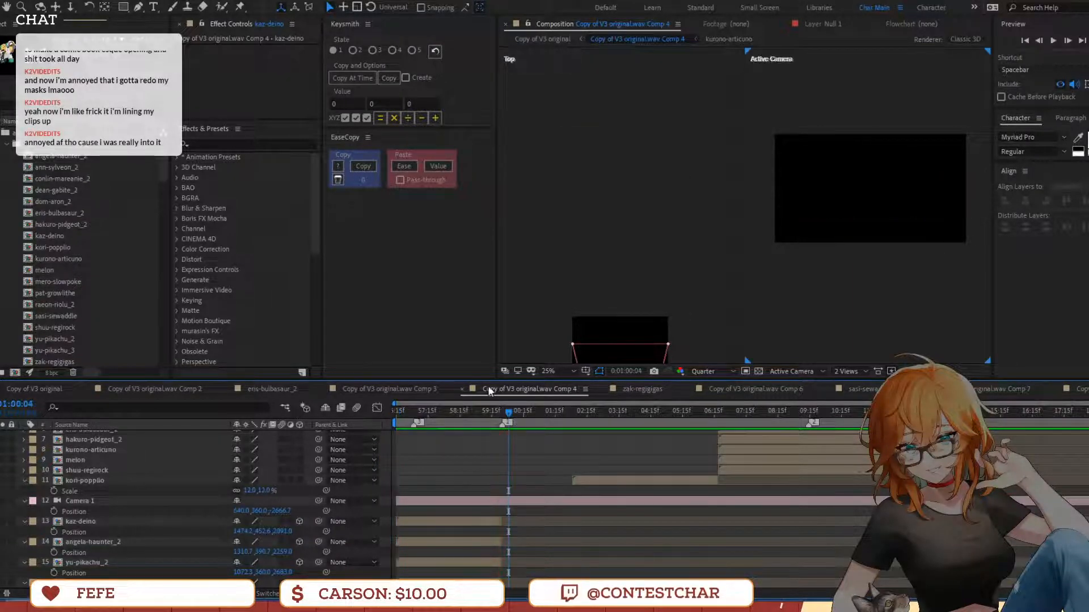
Extend the ends of layers kaz-deino through ann-sylveon_2 just past kori-popplio's start, and set the current time to 0:01:02:04
{"action": "left_click_drag", "start_coordinate": [506, 420], "coordinate": [499, 420]}
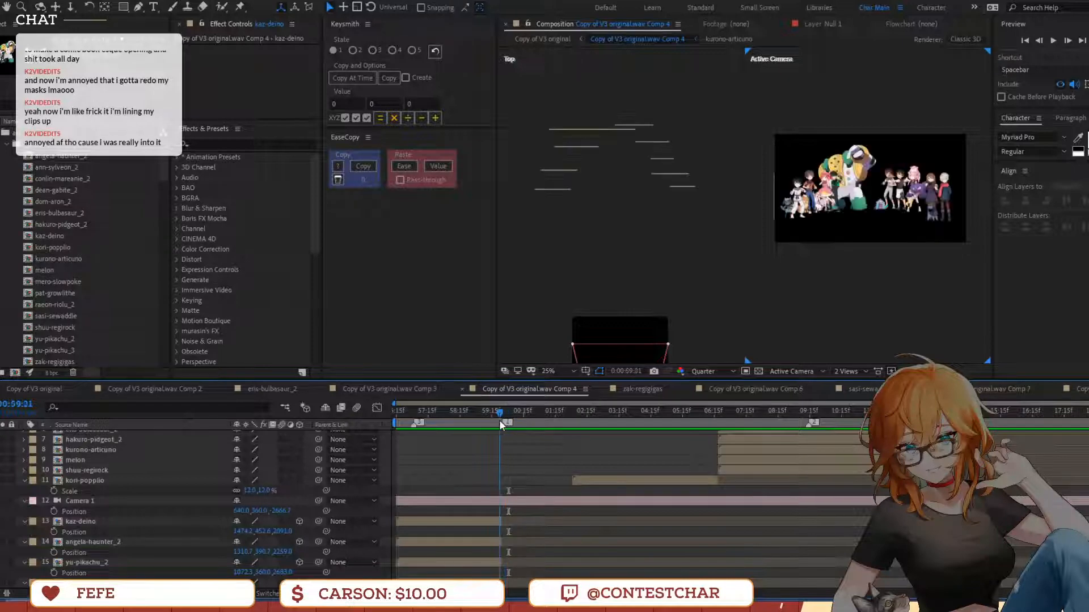
{"action": "left_click", "coordinate": [500, 526]}
{"action": "scroll", "coordinate": [500, 527], "scroll_direction": "down", "scroll_amount": 3}
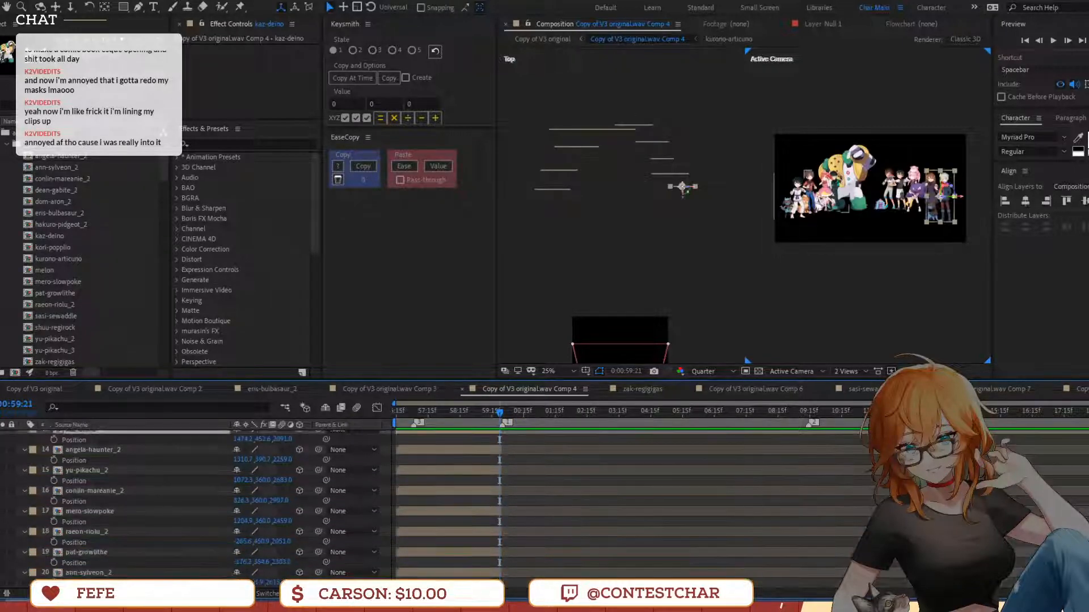
{"action": "left_click", "coordinate": [551, 575], "text": "shift"}
{"action": "left_click_drag", "start_coordinate": [550, 574], "coordinate": [594, 574]}
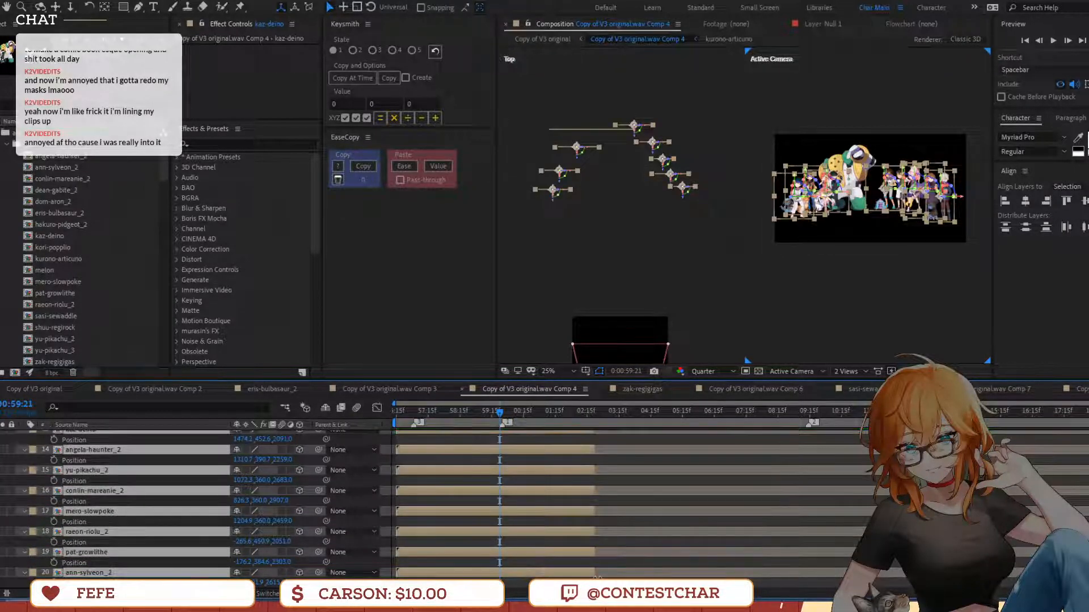
{"action": "scroll", "coordinate": [531, 520], "scroll_direction": "up", "scroll_amount": 3}
{"action": "scroll", "coordinate": [530, 518], "scroll_direction": "up", "scroll_amount": 2}
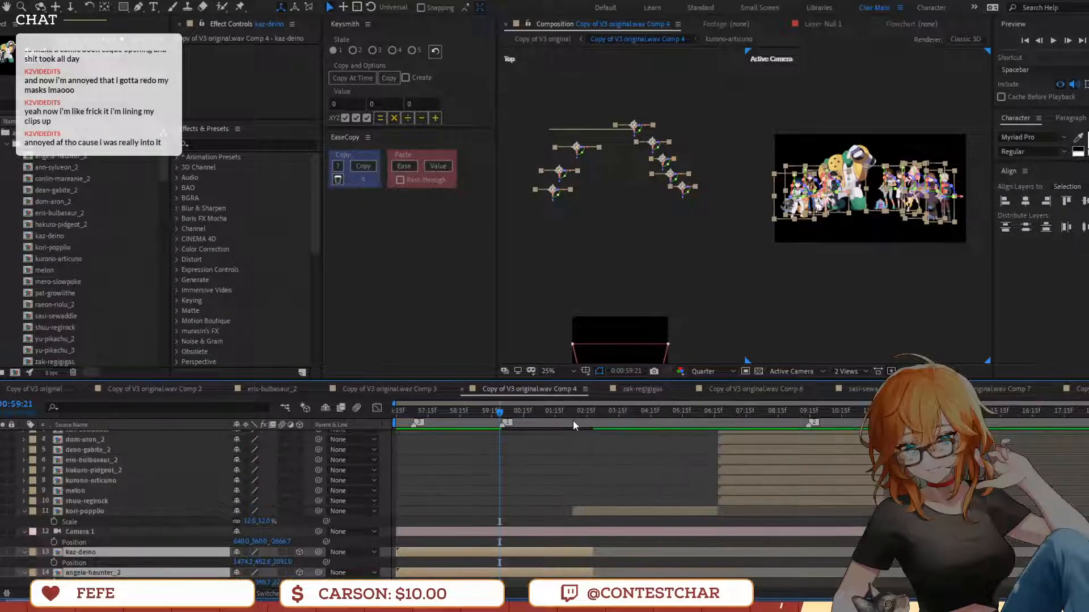
{"action": "left_click", "coordinate": [572, 421]}
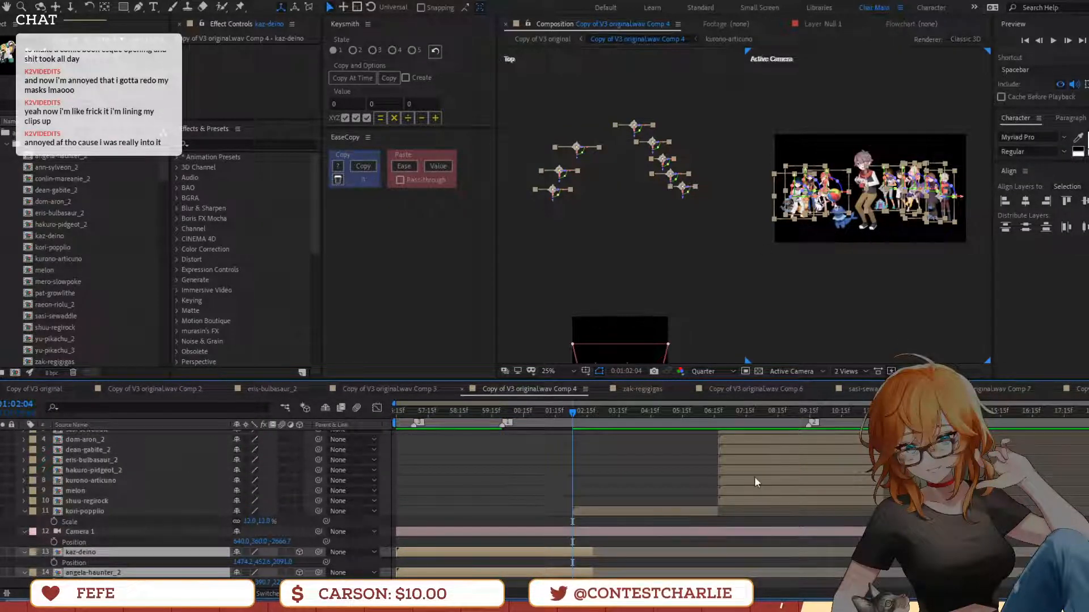
Check Comp 4 in the main composition, then reopen it and change its viewer from two views to a single Active Camera view
{"action": "left_click", "coordinate": [568, 38]}
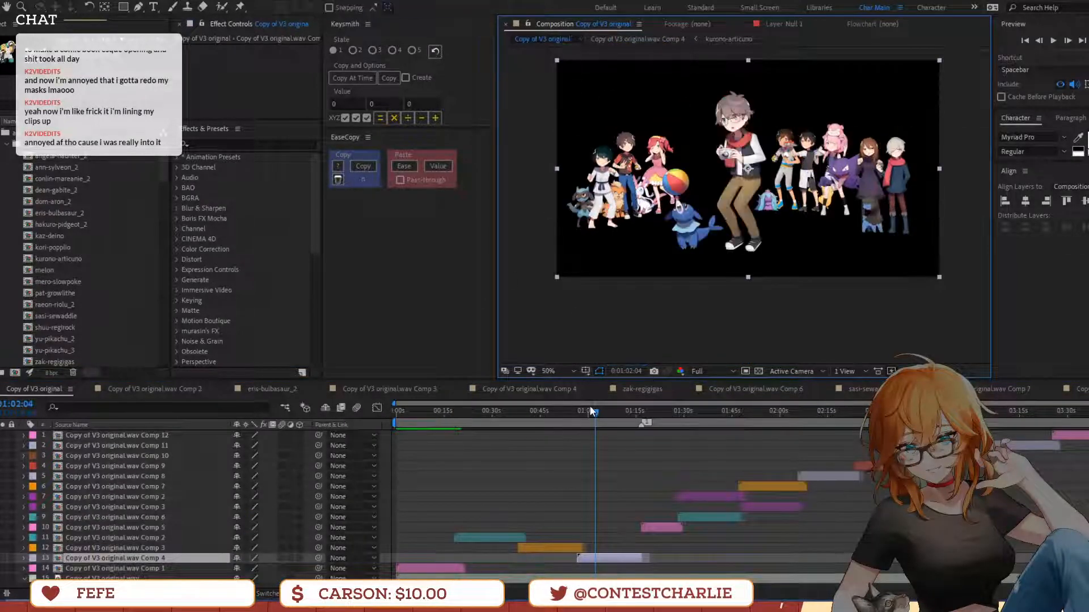
{"action": "left_click_drag", "start_coordinate": [590, 409], "coordinate": [556, 406]}
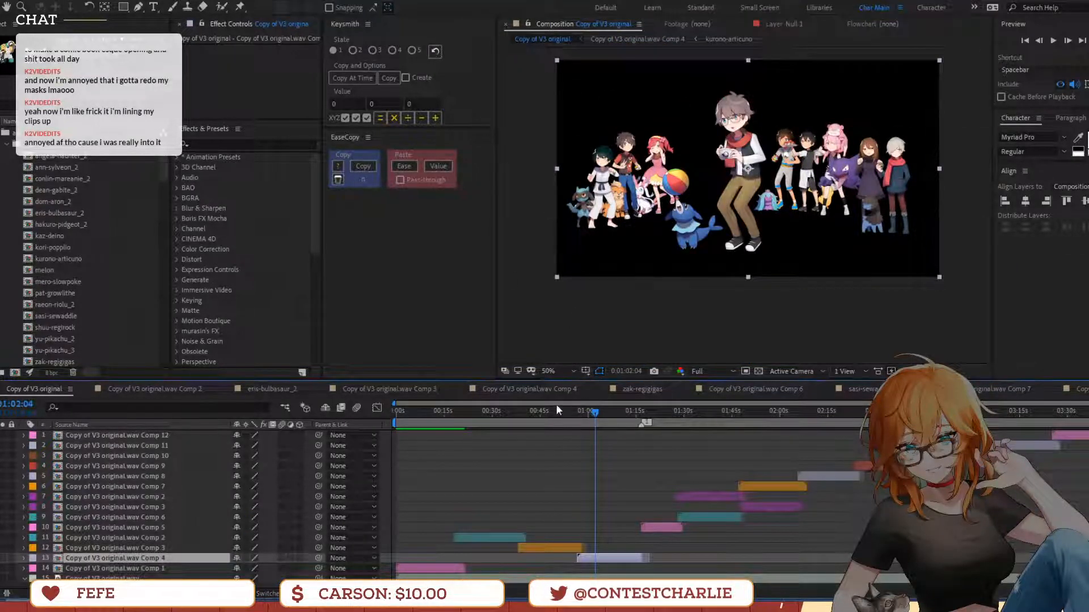
{"action": "double_click", "coordinate": [607, 559]}
{"action": "left_click", "coordinate": [692, 533]}
{"action": "scroll", "coordinate": [652, 533], "scroll_direction": "down", "scroll_amount": 2}
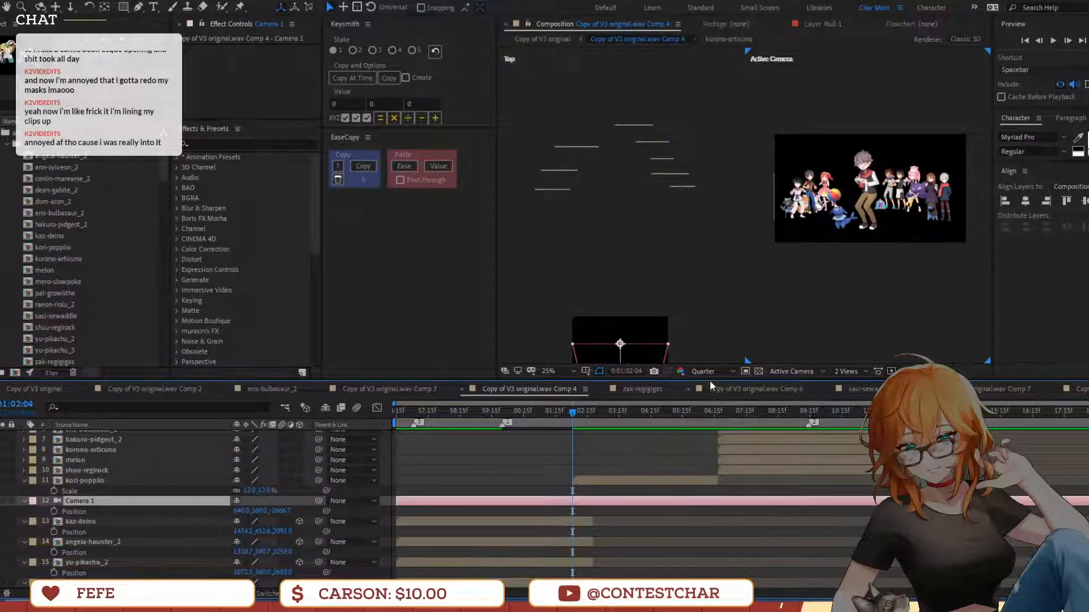
{"action": "left_click", "coordinate": [848, 372]}
{"action": "left_click", "coordinate": [853, 385]}
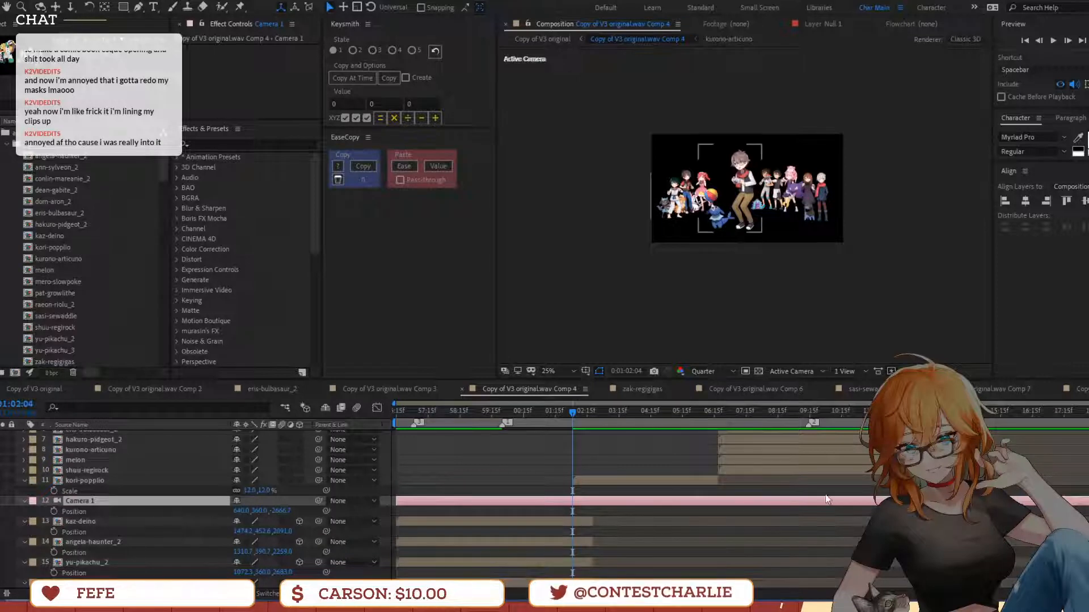
Preview Comp 4 from its beginning at 0:00:56:15 through kori-popplio's entrance
{"action": "key", "text": "space"}
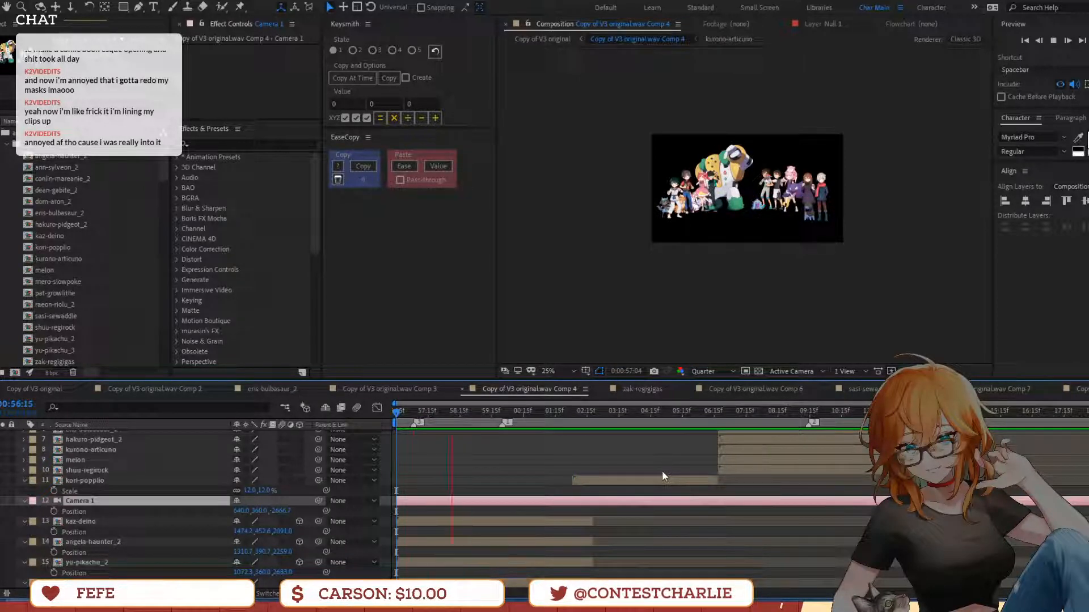
{"action": "key", "text": "space"}
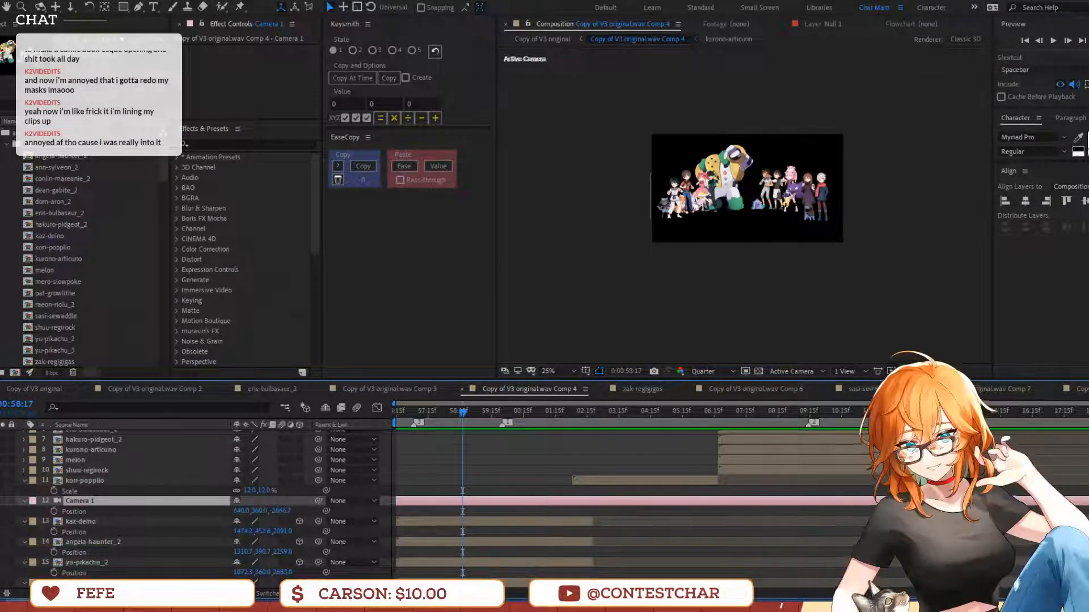
{"action": "key", "text": "ctrl+s"}
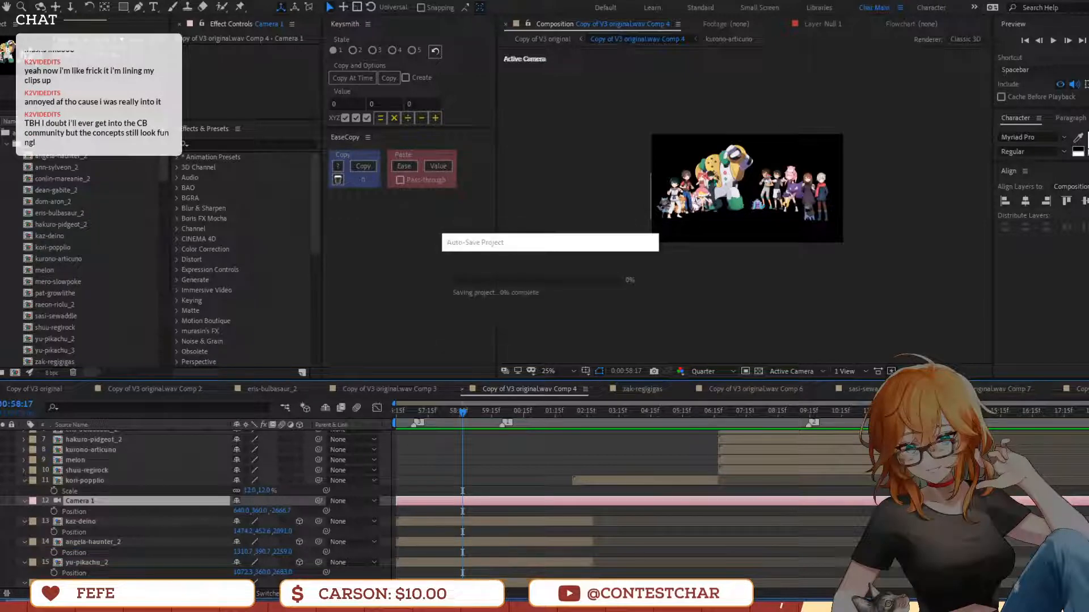
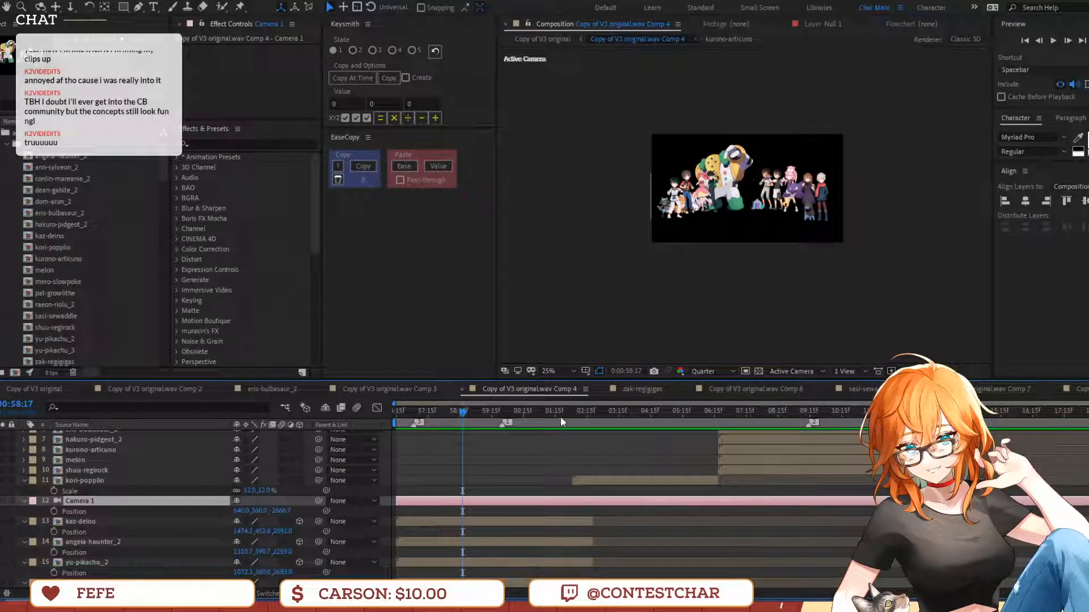
{"action": "left_click_drag", "start_coordinate": [560, 416], "coordinate": [501, 462]}
{"action": "key", "text": "space"}
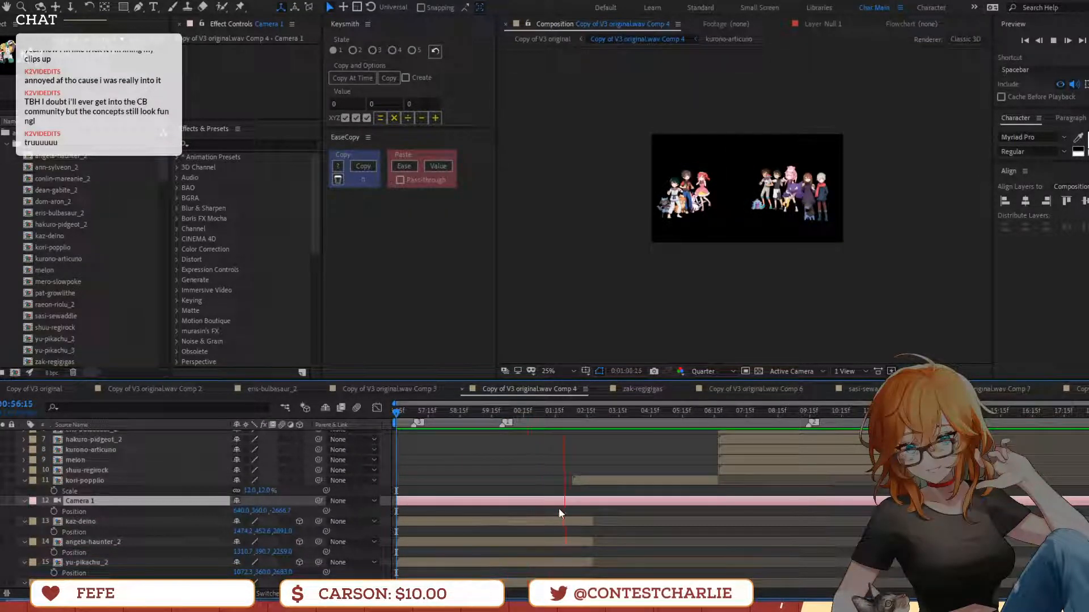
{"action": "key", "text": "space"}
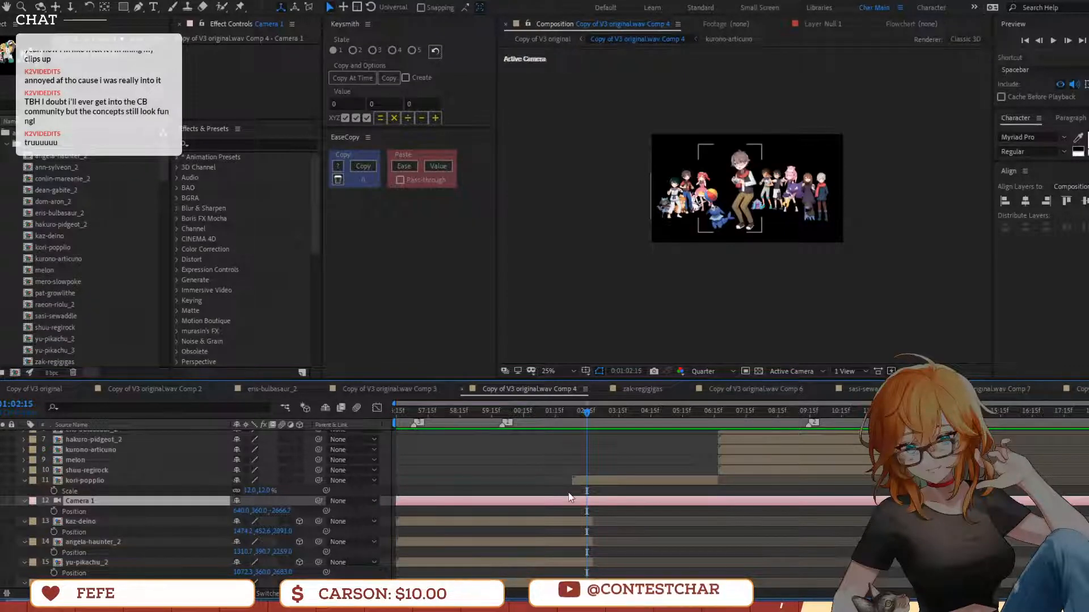
{"action": "scroll", "coordinate": [568, 497], "scroll_direction": "down", "scroll_amount": 3}
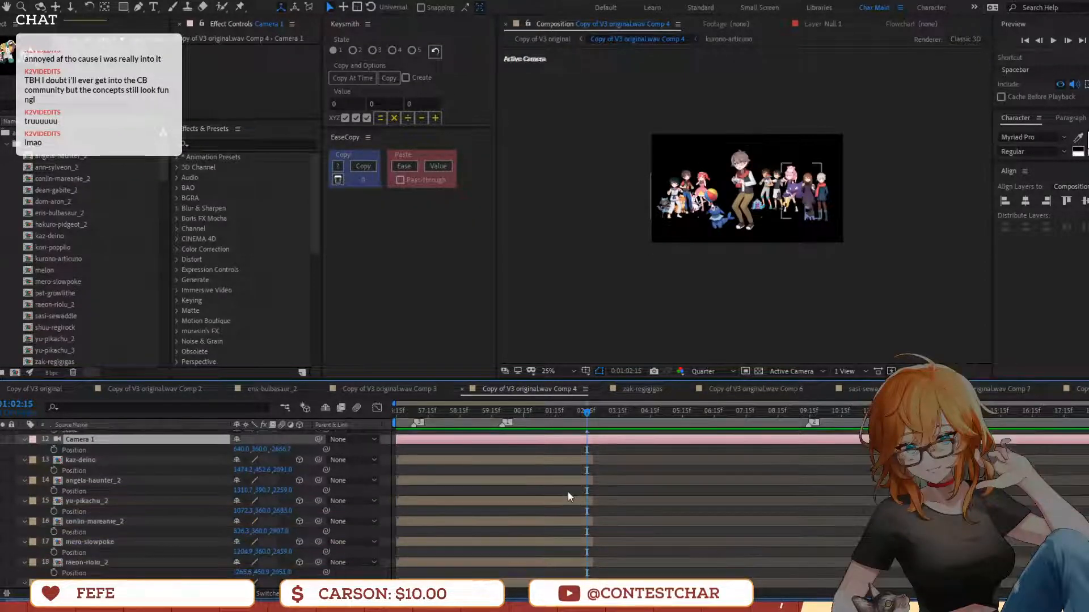
{"action": "scroll", "coordinate": [567, 492], "scroll_direction": "up", "scroll_amount": 3}
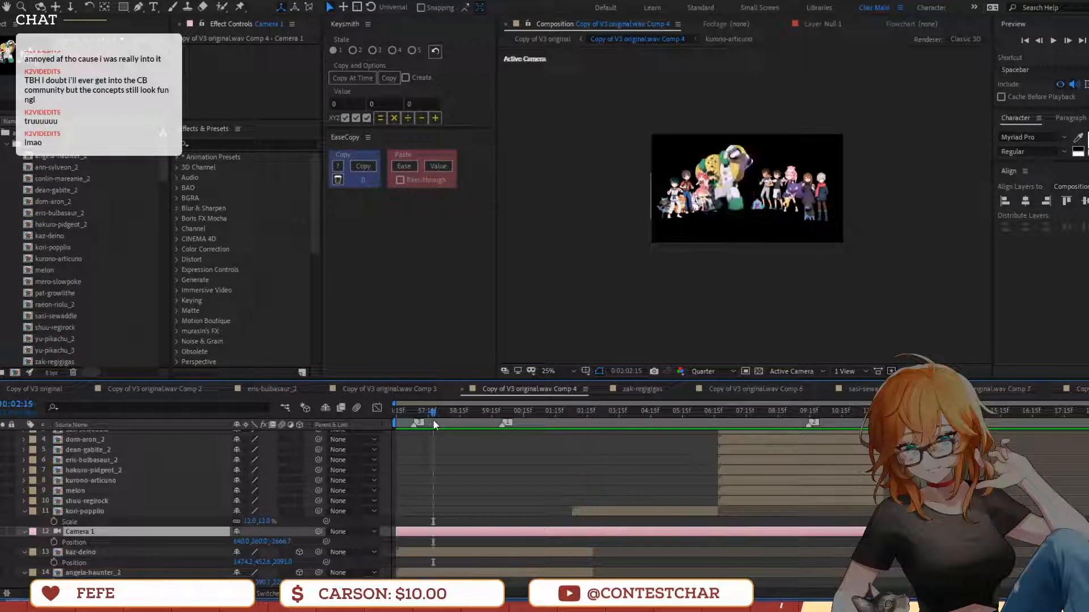
At 0:00:58:08, shift angela-haunter_2 to X 1270.0 and kaz-deino to X 1429.6 to tighten that end of the lineup
{"action": "left_click", "coordinate": [450, 411]}
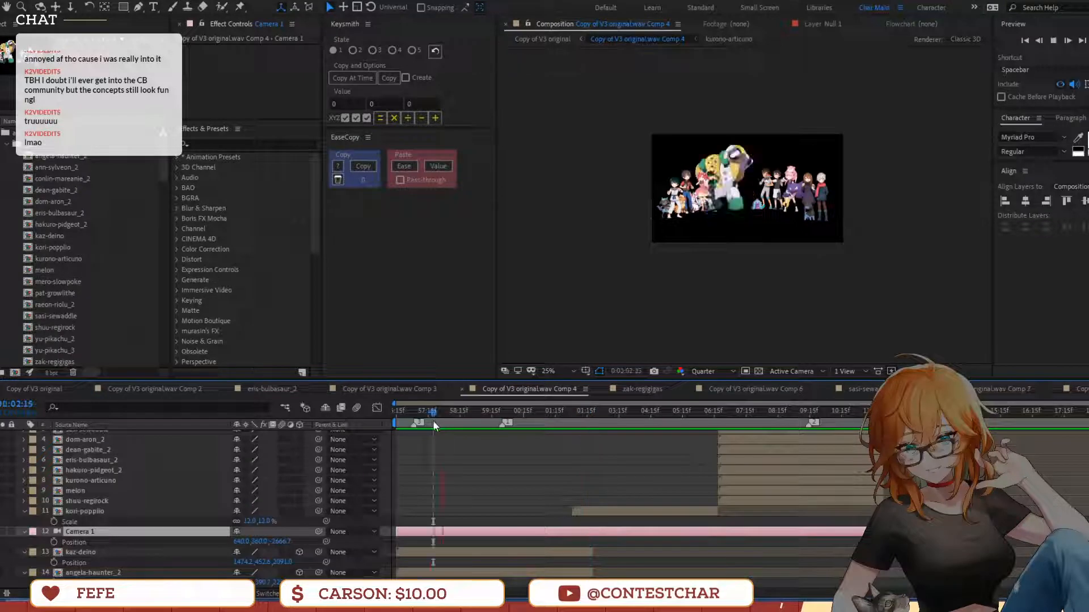
{"action": "left_click", "coordinate": [720, 181]}
{"action": "scroll", "coordinate": [679, 199], "scroll_direction": "up", "scroll_amount": 4}
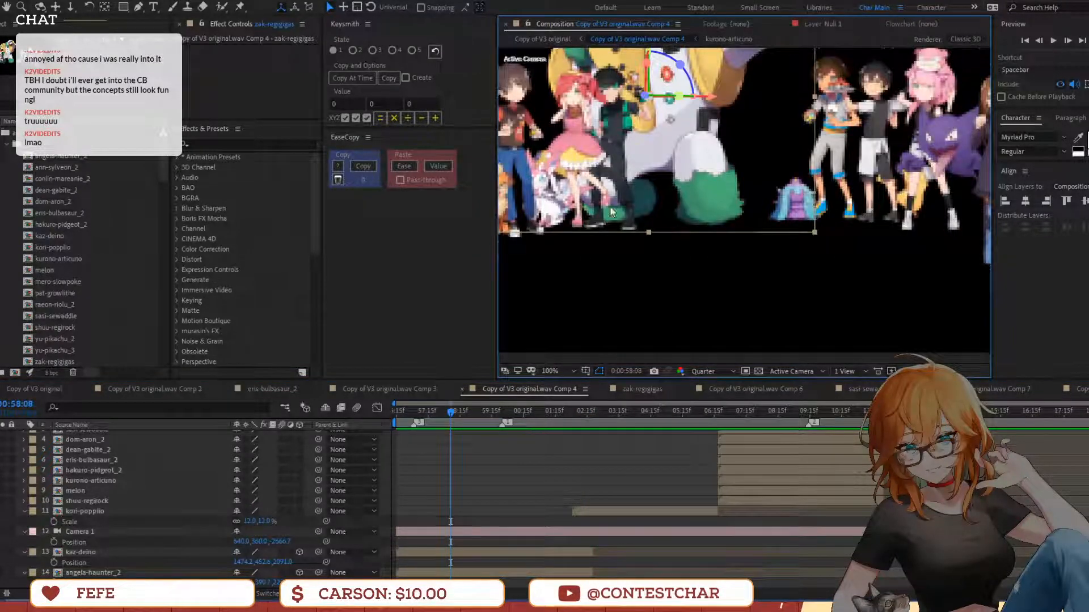
{"action": "mouse_move", "coordinate": [583, 245]}
{"action": "left_mouse_down"}
{"action": "mouse_move", "coordinate": [750, 226]}
{"action": "mouse_move", "coordinate": [682, 292]}
{"action": "mouse_move", "coordinate": [609, 288]}
{"action": "left_mouse_up"}
{"action": "left_click_drag", "start_coordinate": [726, 313], "coordinate": [628, 312]}
{"action": "key", "text": "v"}
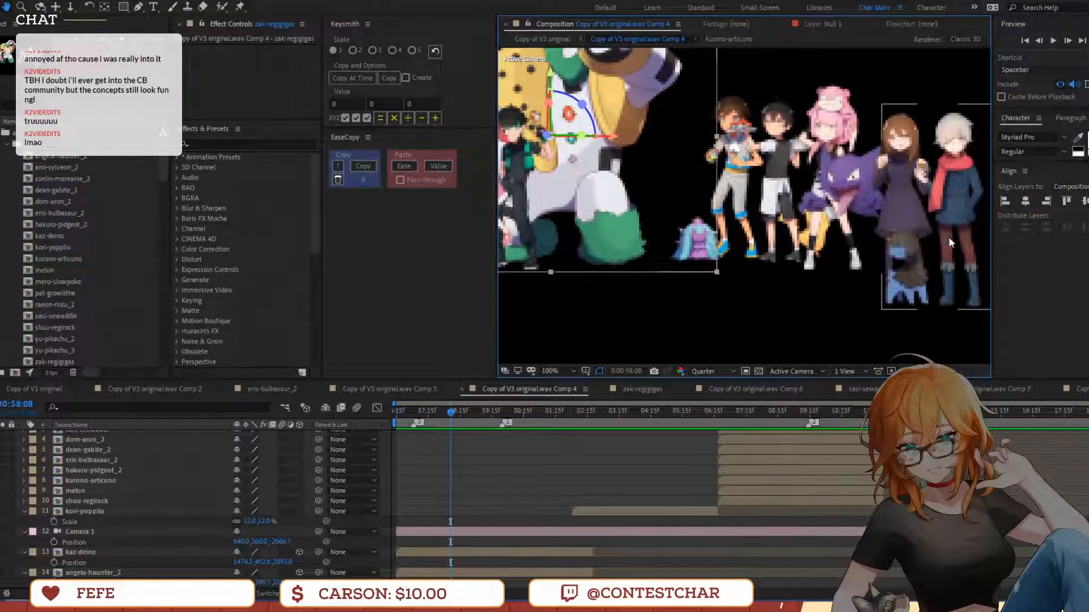
{"action": "left_click", "coordinate": [866, 202]}
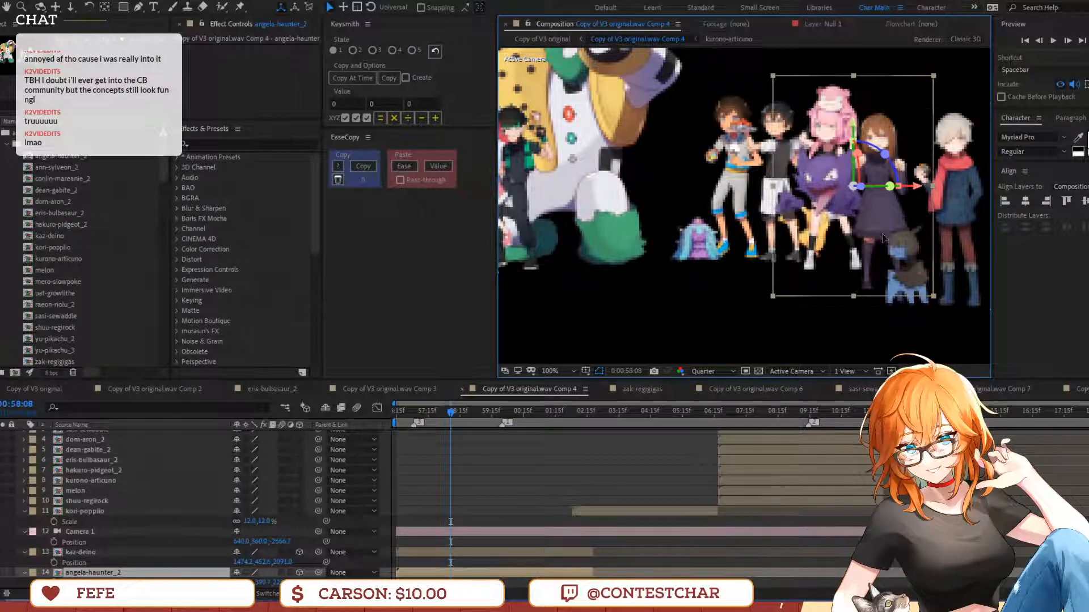
{"action": "left_click_drag", "start_coordinate": [885, 235], "coordinate": [871, 224]}
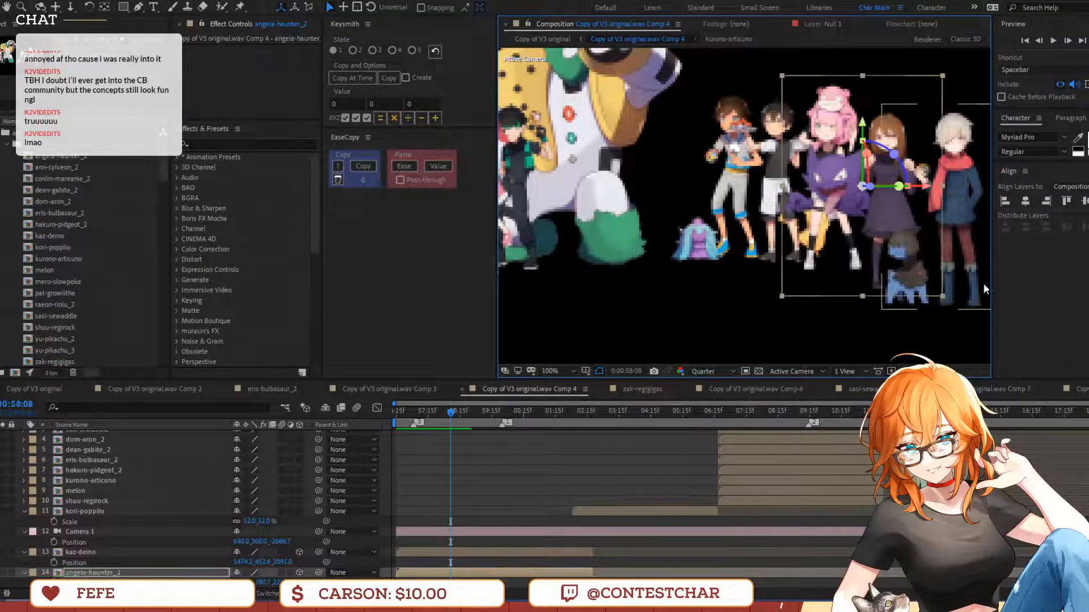
{"action": "left_click_drag", "start_coordinate": [982, 284], "coordinate": [968, 288]}
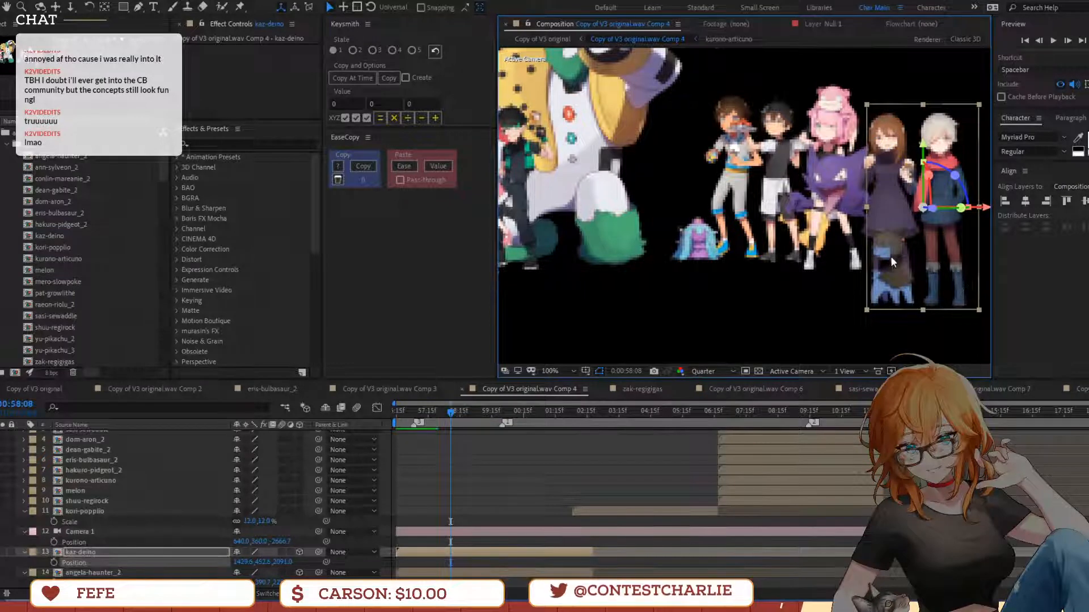
{"action": "key", "text": "comma"}
{"action": "key", "text": "comma"}
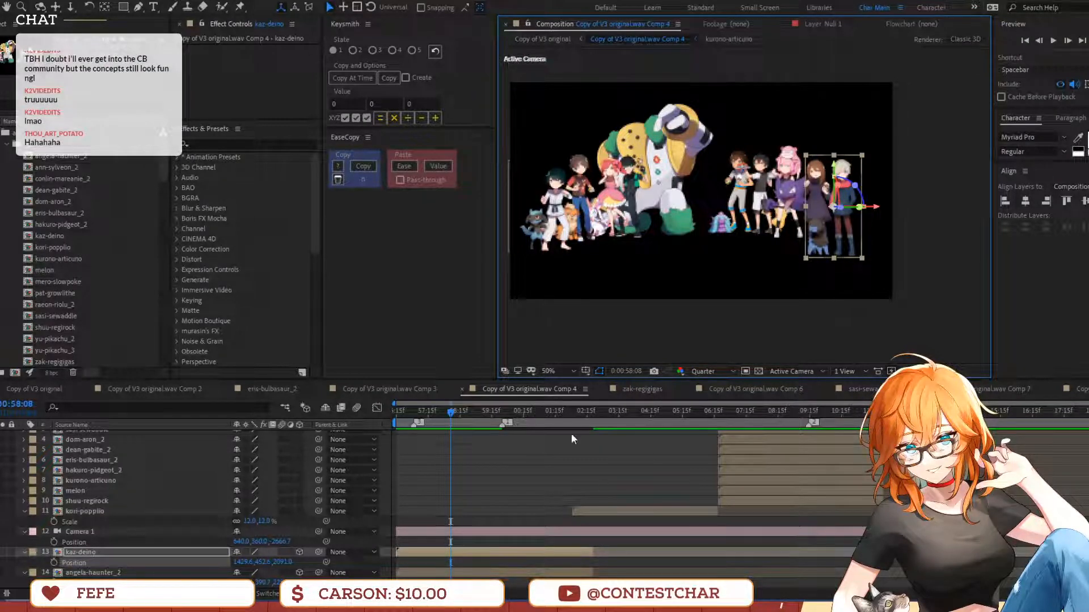
Preview the tightened lineup from 0:00:56:15 until kori-popplio enters
{"action": "left_click_drag", "start_coordinate": [424, 412], "coordinate": [381, 450]}
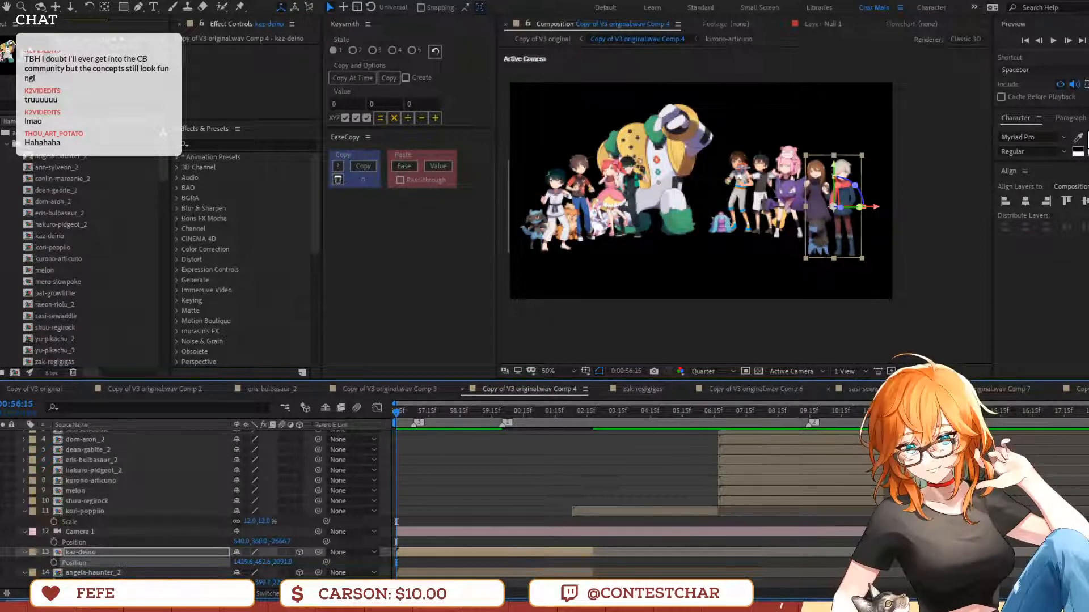
{"action": "key", "text": "space"}
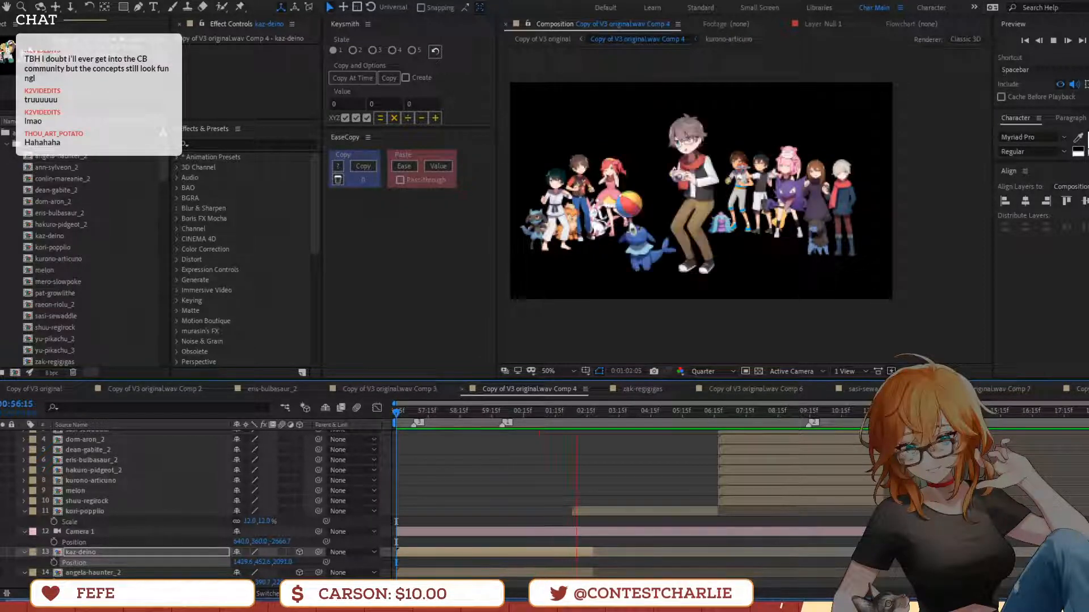
{"action": "key", "text": "space"}
Extend the end of the zak-regigigas layer to match the other background characters, and preview its overlap with kori-popplio
{"action": "scroll", "coordinate": [579, 574], "scroll_direction": "down", "scroll_amount": 2}
{"action": "scroll", "coordinate": [579, 574], "scroll_direction": "down", "scroll_amount": 3}
{"action": "left_click", "coordinate": [589, 564]}
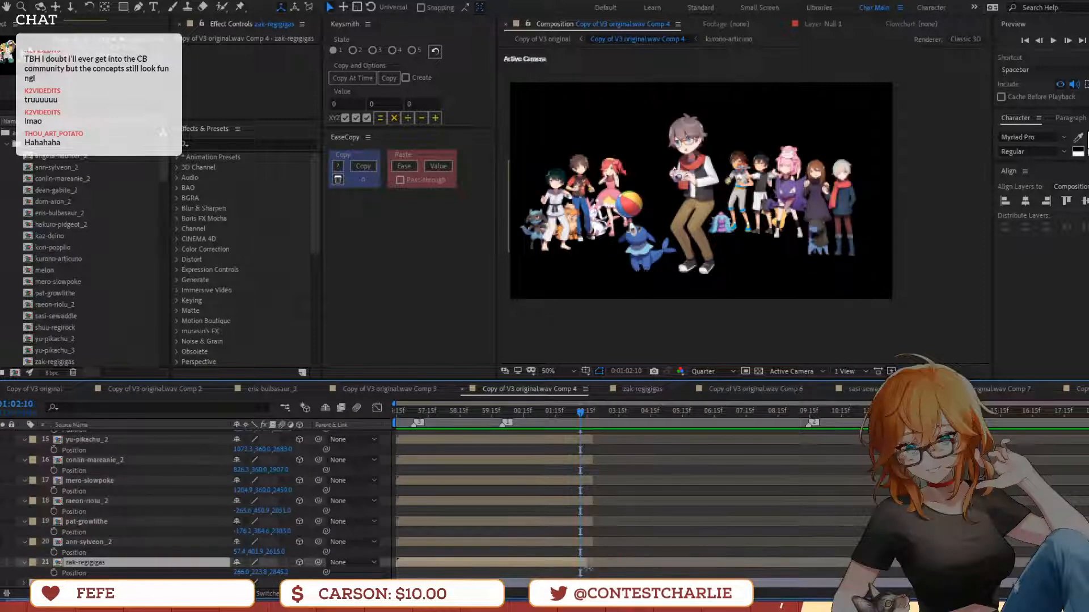
{"action": "mouse_move", "coordinate": [527, 412]}
{"action": "left_mouse_down"}
{"action": "mouse_move", "coordinate": [307, 448]}
{"action": "mouse_move", "coordinate": [607, 407]}
{"action": "mouse_move", "coordinate": [526, 397]}
{"action": "left_mouse_up"}
{"action": "key", "text": "space"}
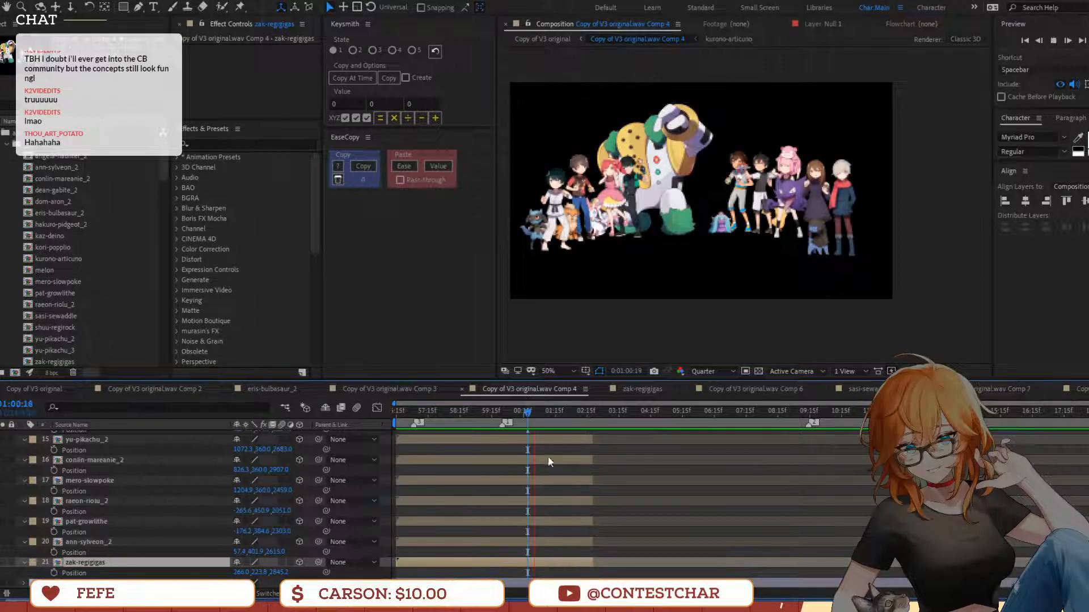
{"action": "scroll", "coordinate": [549, 507], "scroll_direction": "up", "scroll_amount": 2}
{"action": "scroll", "coordinate": [549, 507], "scroll_direction": "up", "scroll_amount": 1}
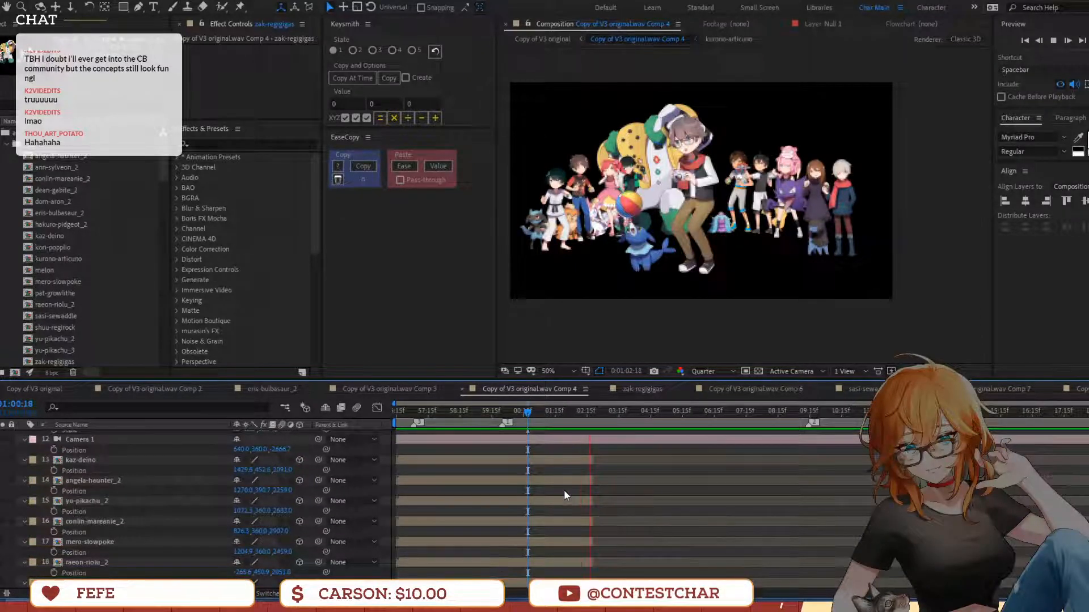
{"action": "key", "text": "space"}
With the current time at 0:00:58:17, add a null object above Camera 1 and parent the camera to it
{"action": "scroll", "coordinate": [533, 488], "scroll_direction": "up", "scroll_amount": 2}
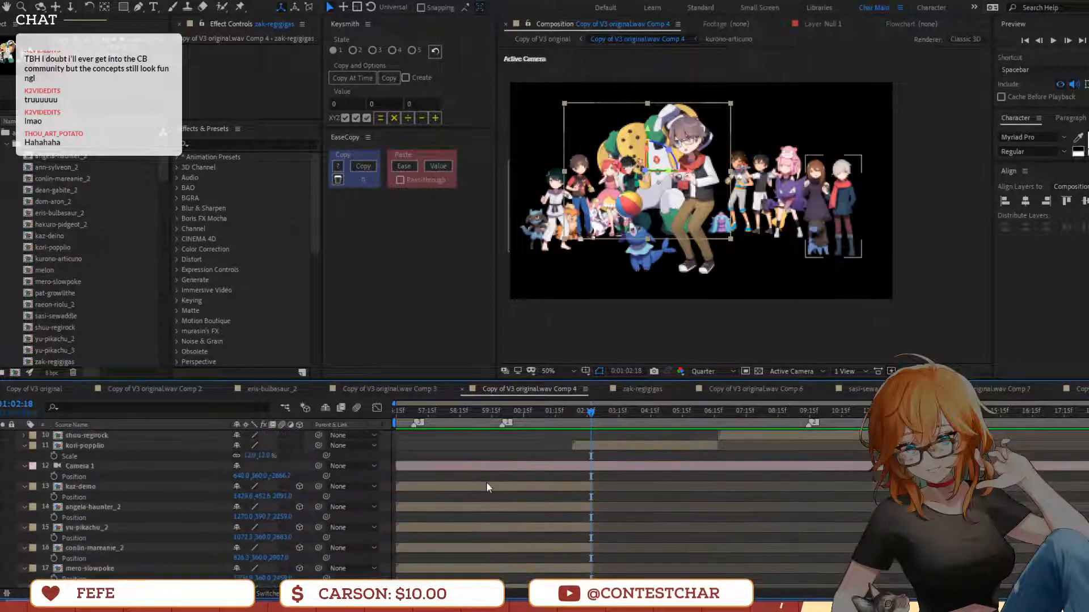
{"action": "left_click", "coordinate": [485, 486]}
{"action": "left_click", "coordinate": [472, 410]}
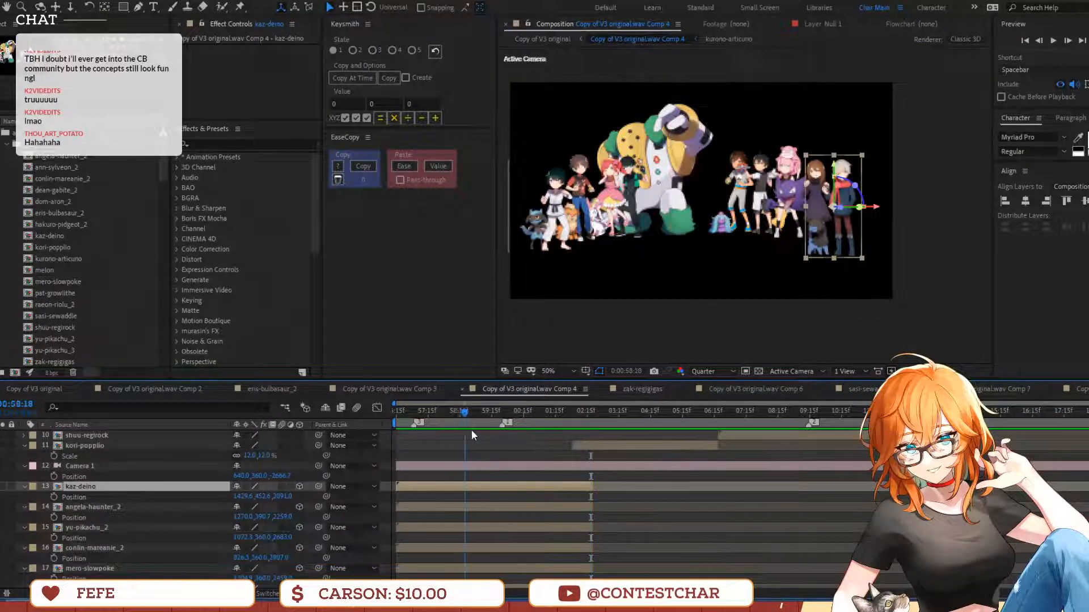
{"action": "left_click_drag", "start_coordinate": [478, 410], "coordinate": [461, 434]}
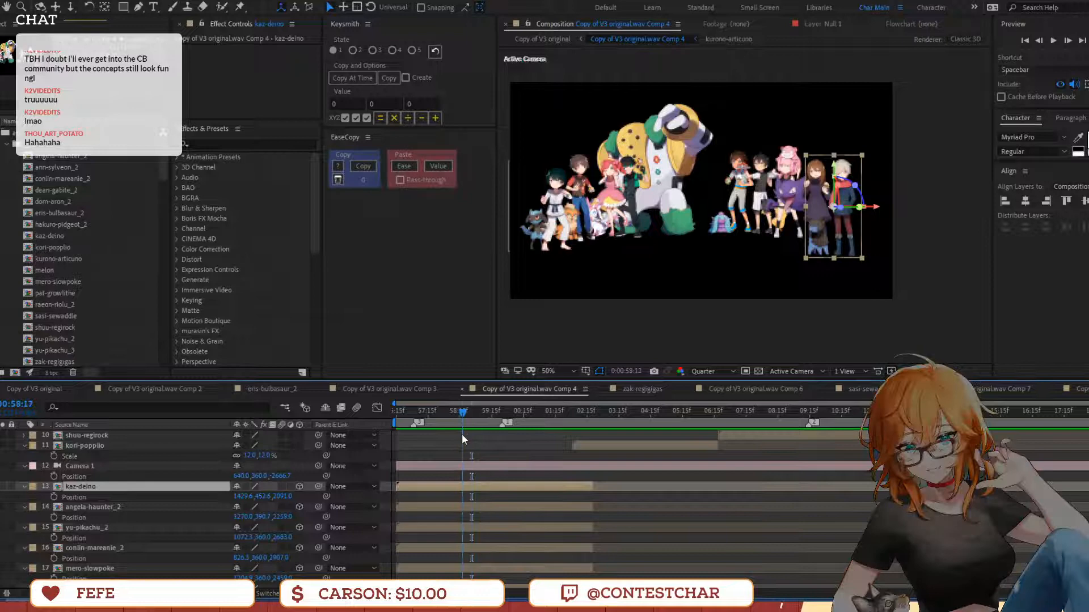
{"action": "left_click", "coordinate": [459, 466]}
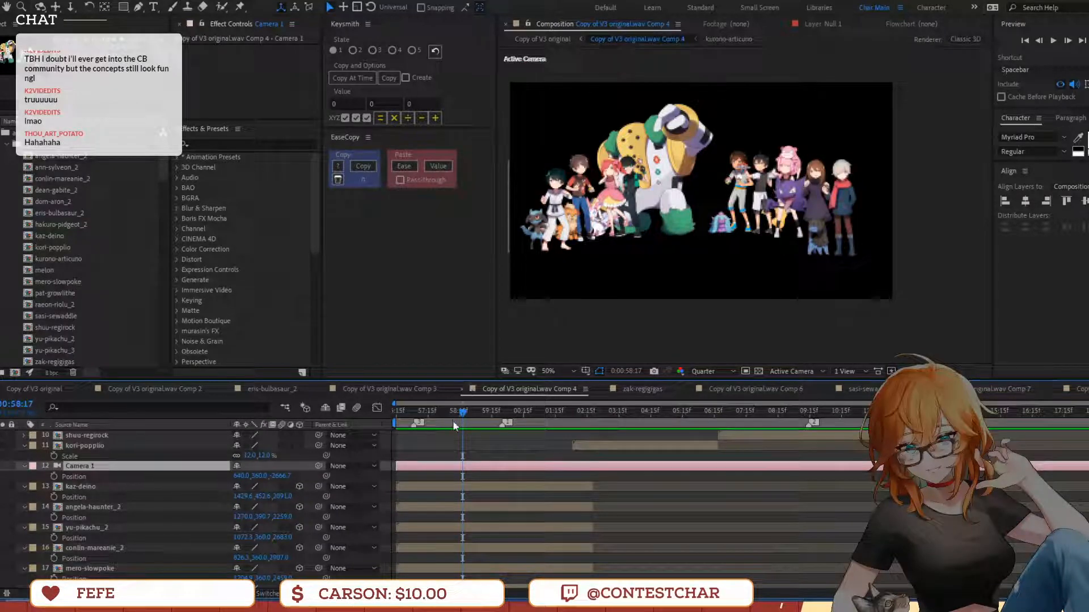
{"action": "left_click", "coordinate": [78, 3]}
{"action": "mouse_move", "coordinate": [100, 6]}
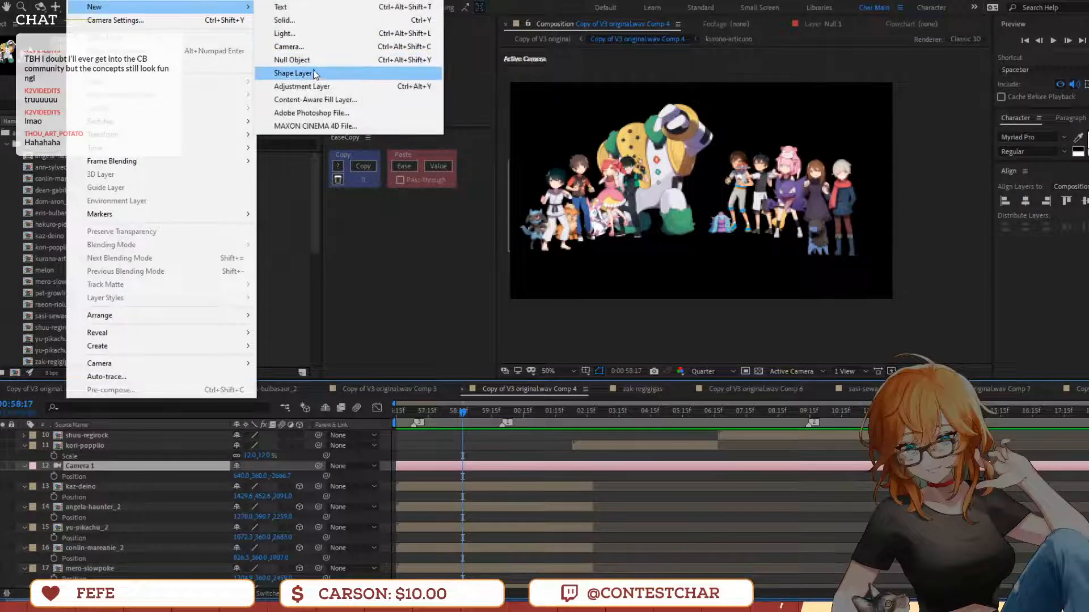
{"action": "left_click", "coordinate": [292, 59]}
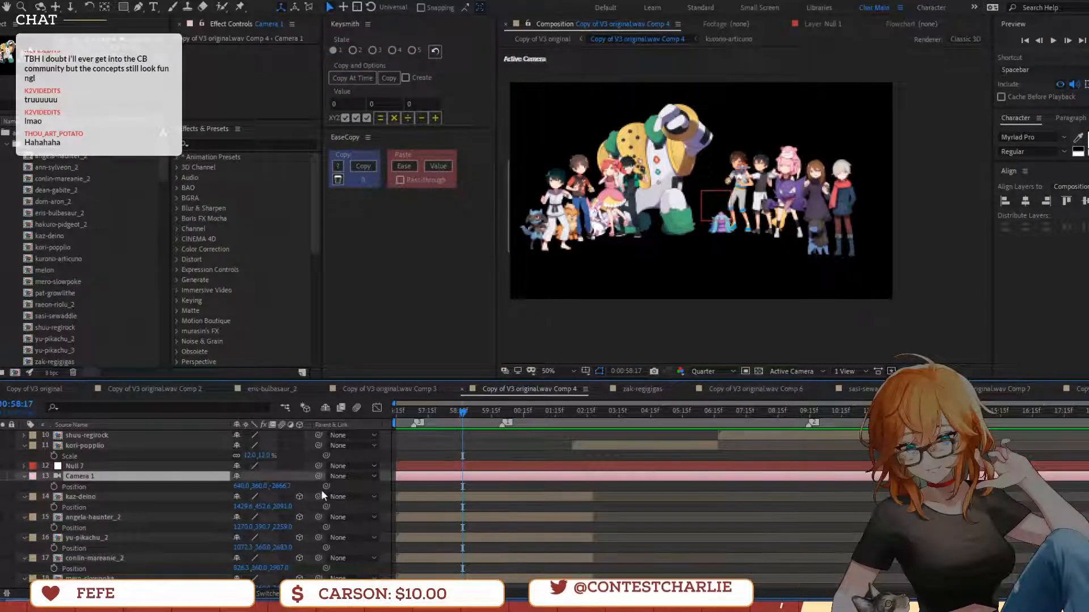
{"action": "left_click_drag", "start_coordinate": [316, 475], "coordinate": [129, 470]}
Start keyframing the camera null's Position at 0:00:58:17 and make the null a 3D layer
{"action": "left_click", "coordinate": [129, 471]}
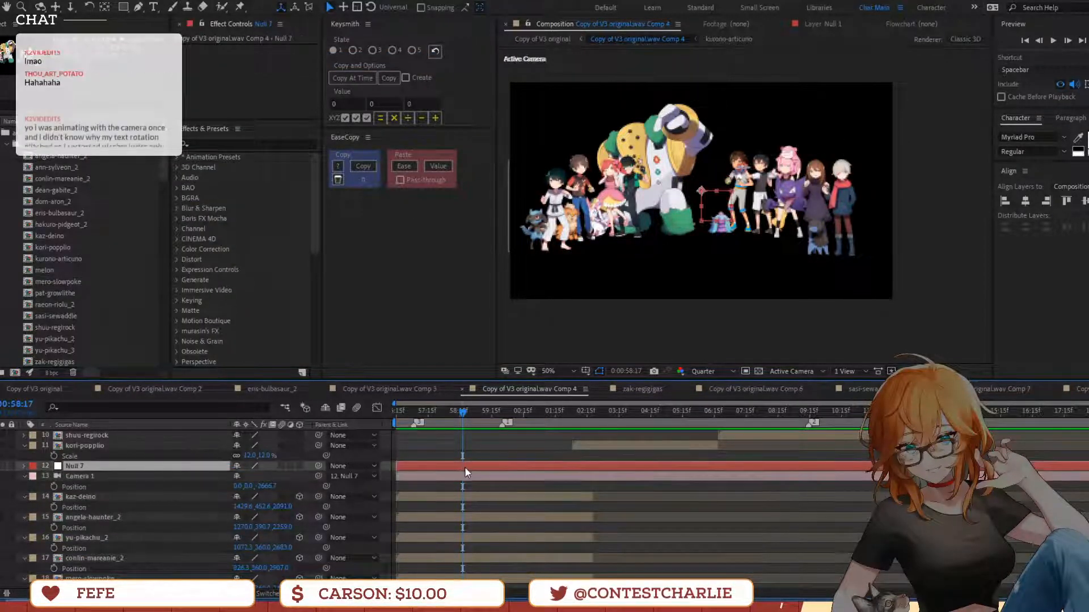
{"action": "key", "text": "p"}
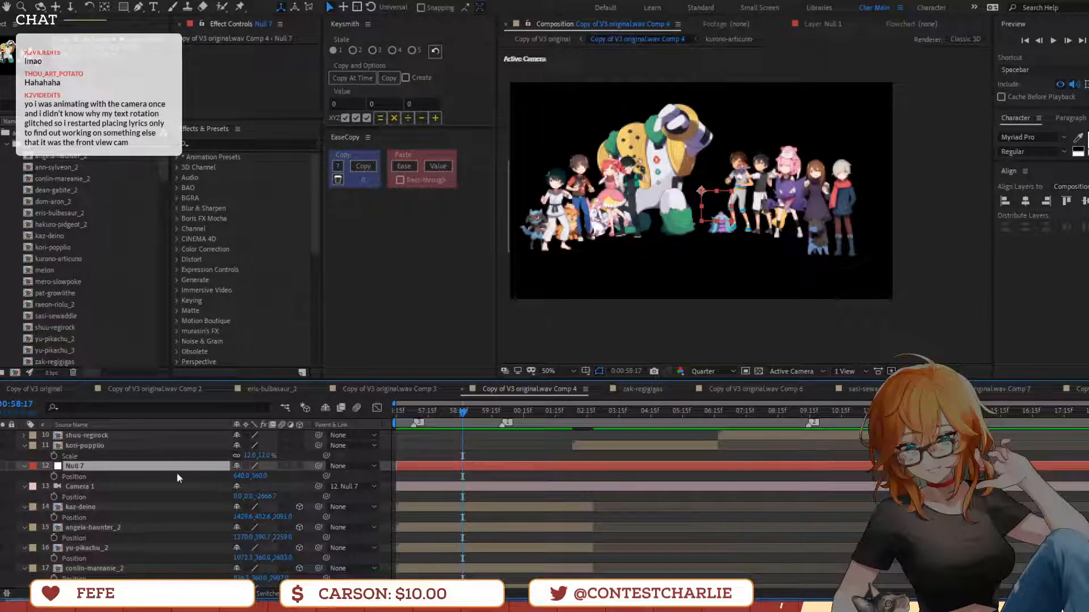
{"action": "left_click", "coordinate": [54, 478]}
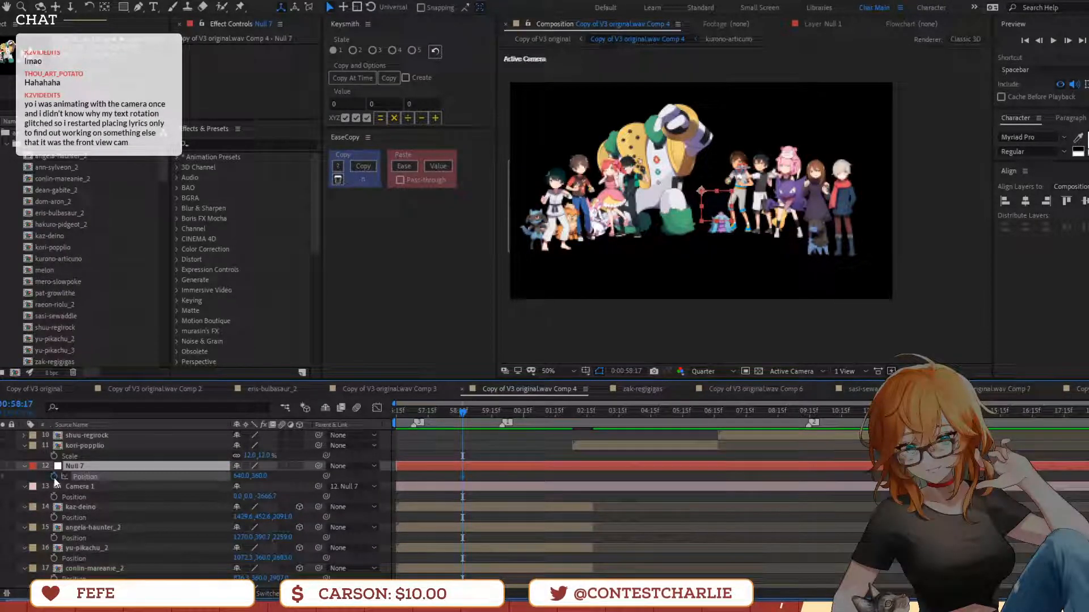
{"action": "left_click", "coordinate": [299, 467]}
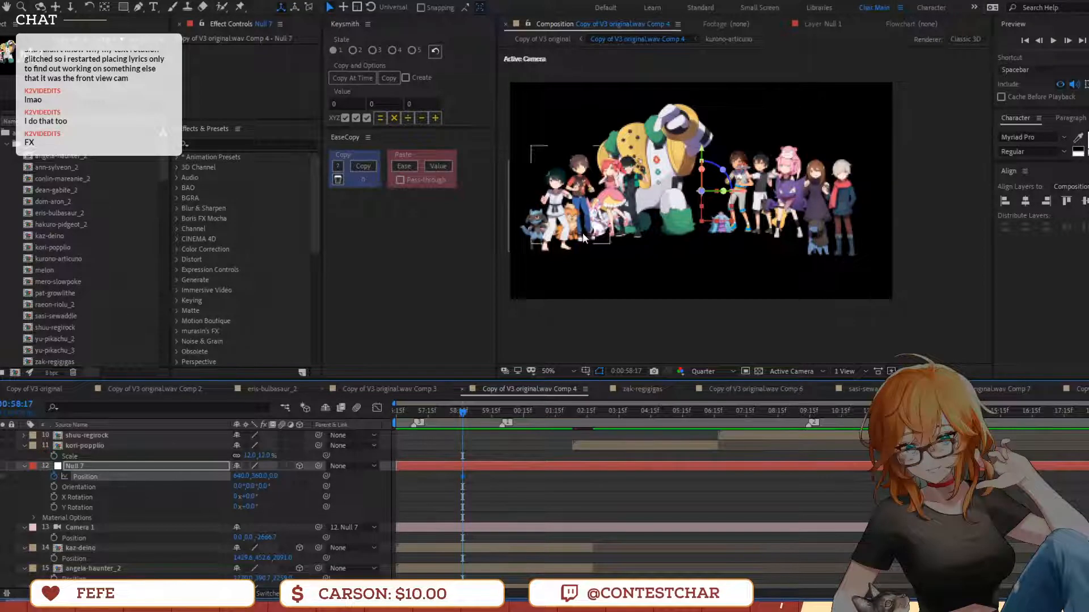
Preview the lineup from its start and split the camera null and Camera 1 at 0:00:58:16
{"action": "left_click_drag", "start_coordinate": [461, 406], "coordinate": [341, 437]}
{"action": "key", "text": "space"}
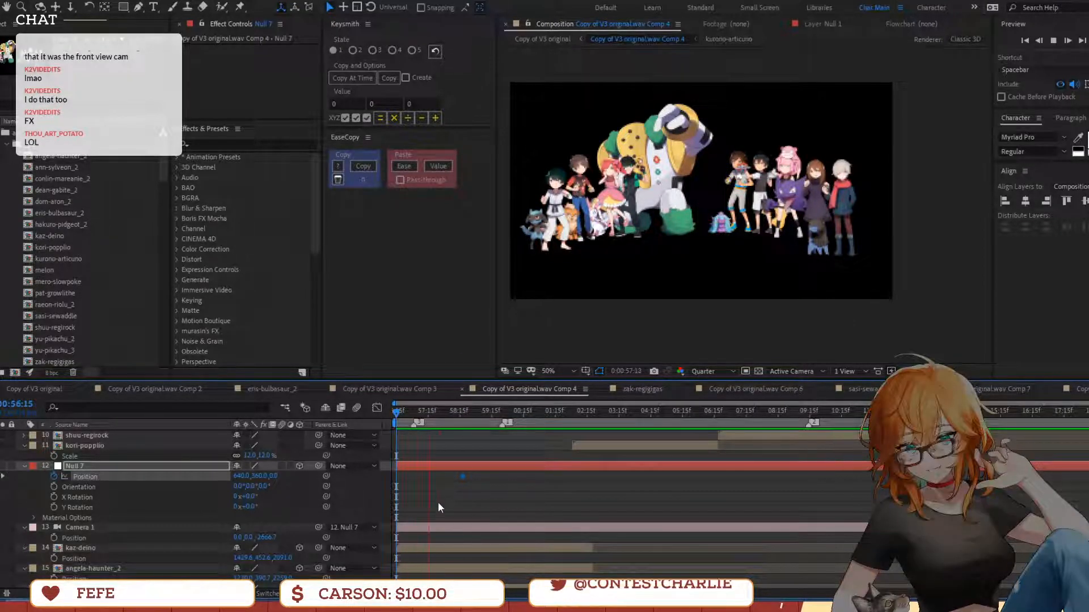
{"action": "key", "text": "space"}
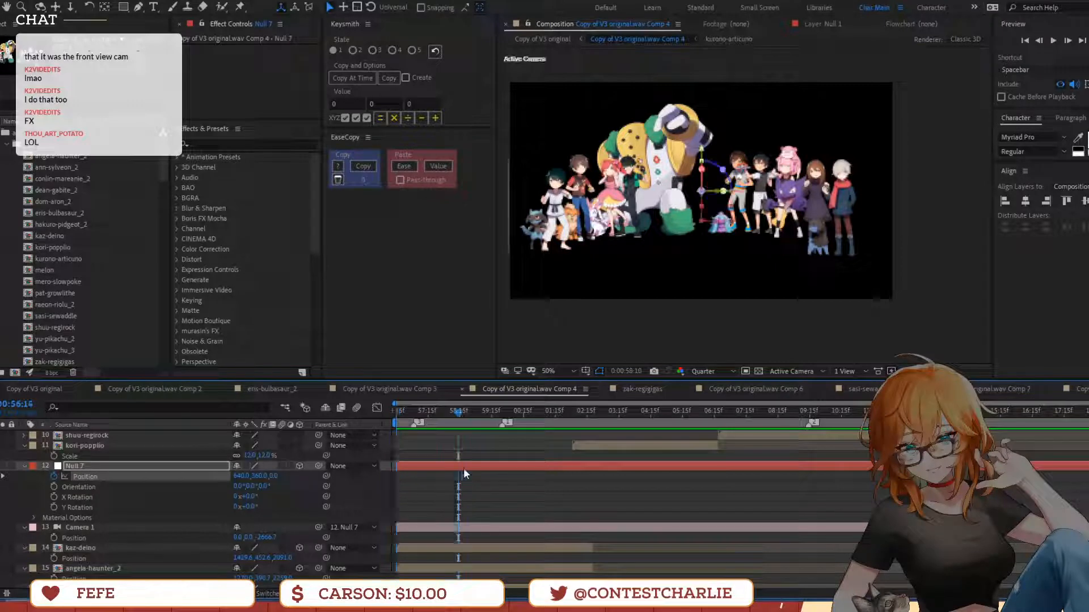
{"action": "left_click_drag", "start_coordinate": [410, 417], "coordinate": [400, 423]}
{"action": "key", "text": "space"}
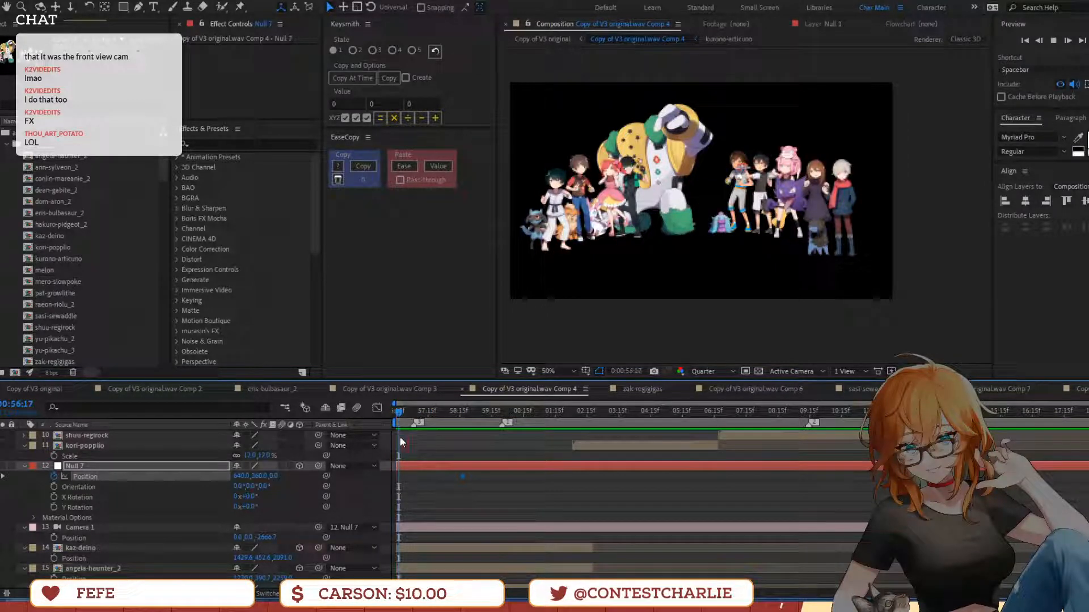
{"action": "key", "text": "space"}
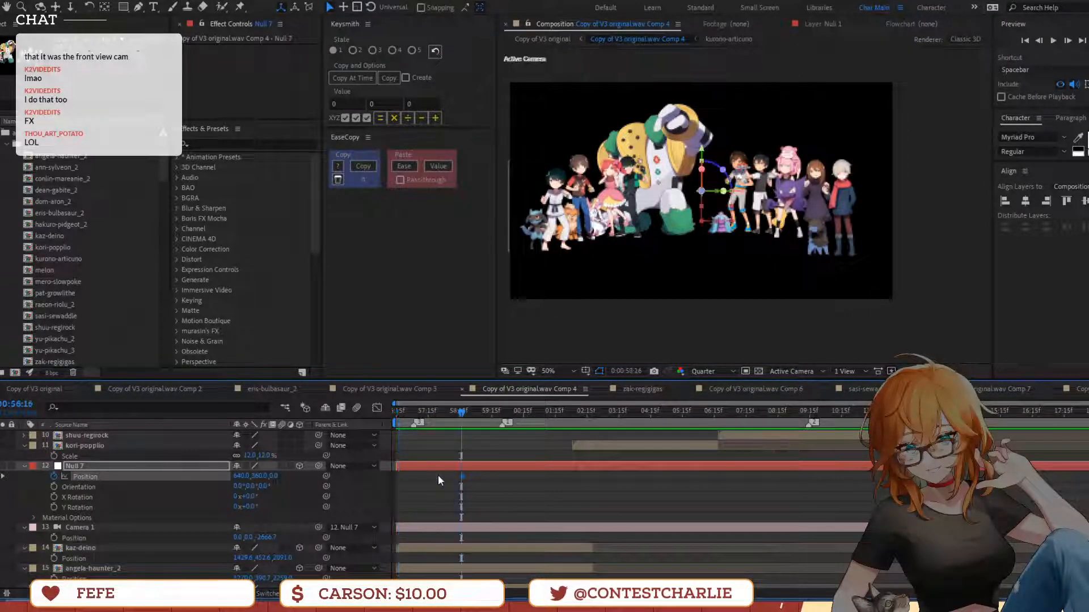
{"action": "left_click", "coordinate": [465, 529]}
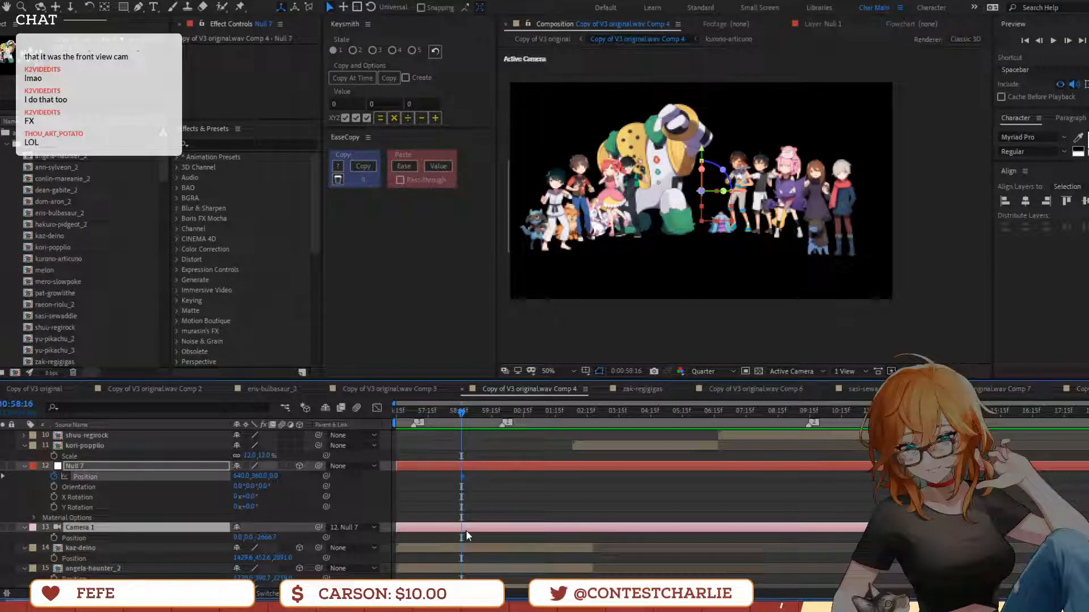
{"action": "key", "text": "ctrl+shift+d"}
Split the camera and its null again at 0:01:00:02, and trim the last pieces where kori-popplio enters
{"action": "key", "text": "space"}
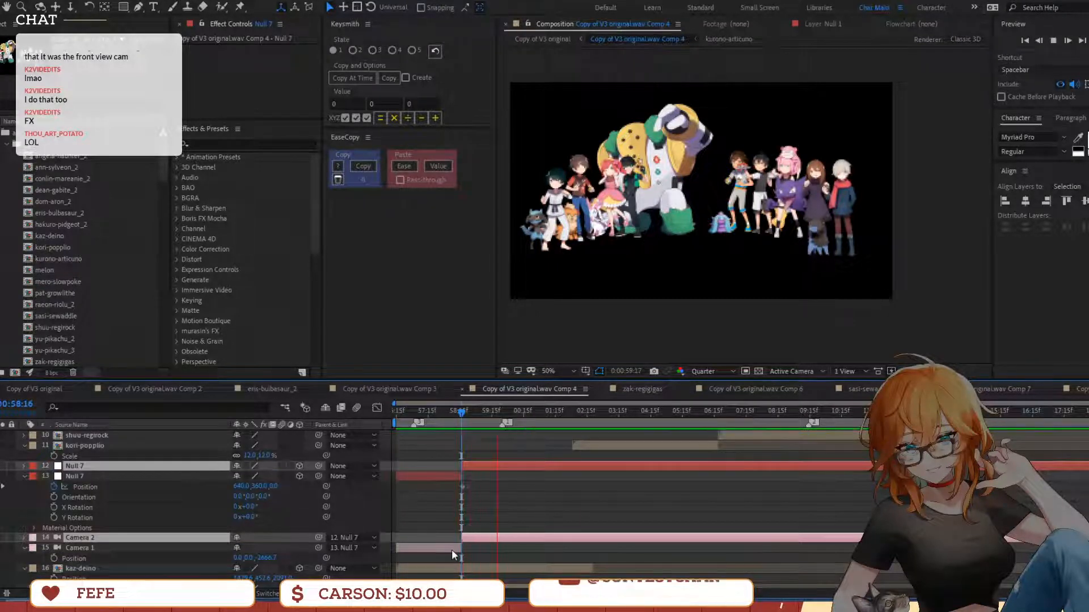
{"action": "key", "text": "space"}
{"action": "key", "text": "ctrl+shift+d"}
{"action": "key", "text": "space"}
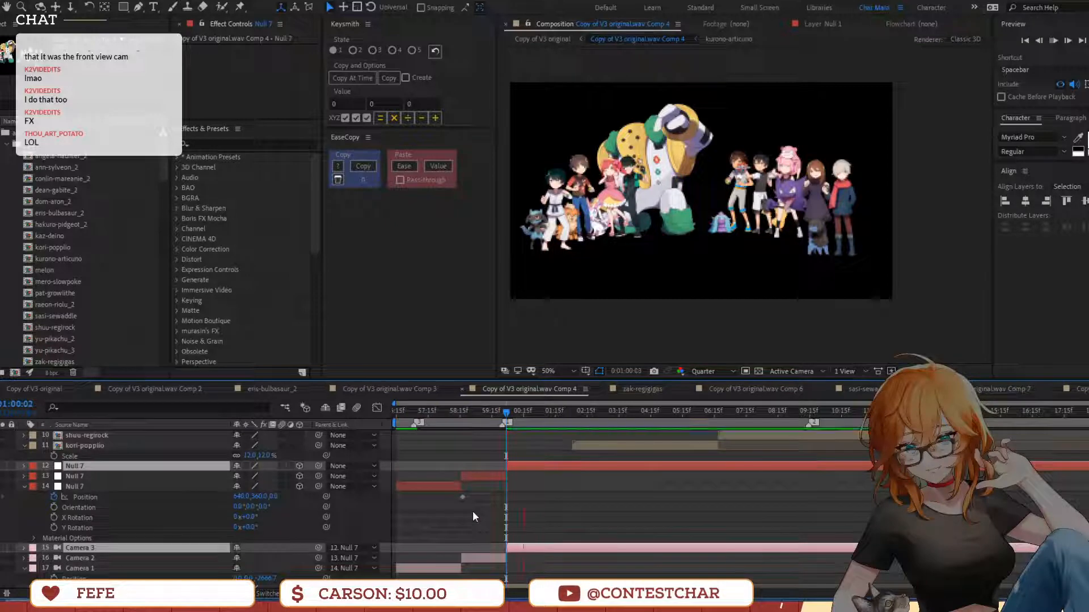
{"action": "key", "text": "space"}
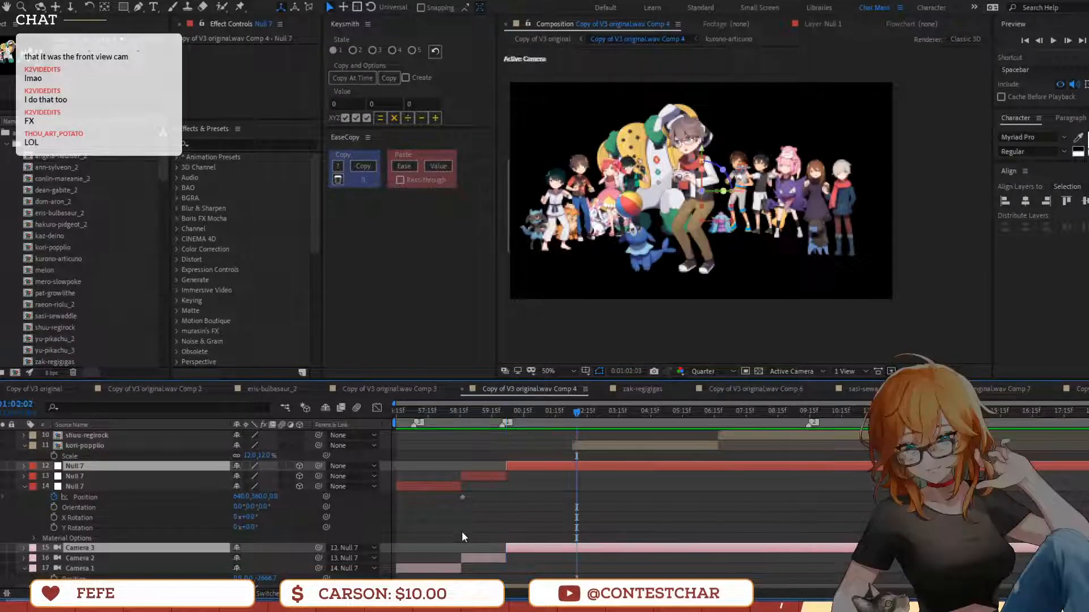
{"action": "key", "text": "alt+]"}
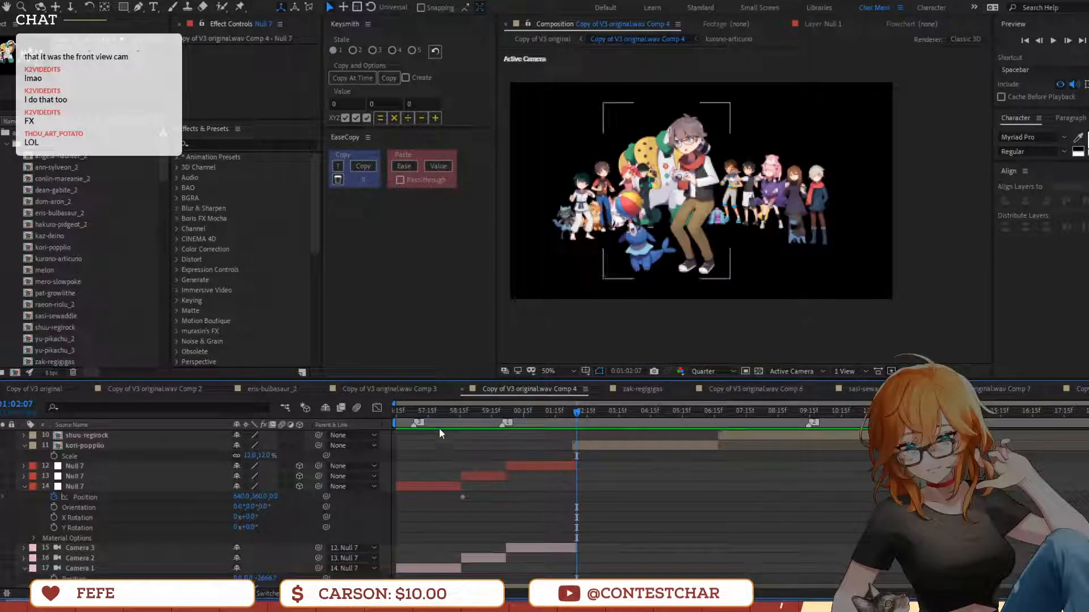
Check the lineup in Front view at 25% magnification, then return to Active Camera at 0:00:56:15
{"action": "left_click", "coordinate": [440, 422]}
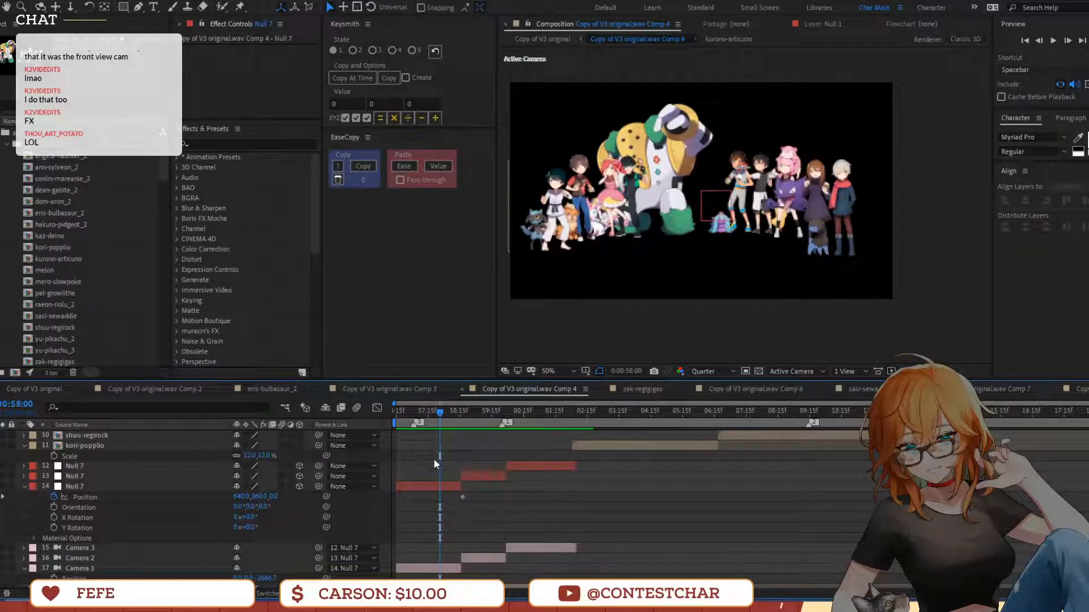
{"action": "left_click", "coordinate": [401, 420]}
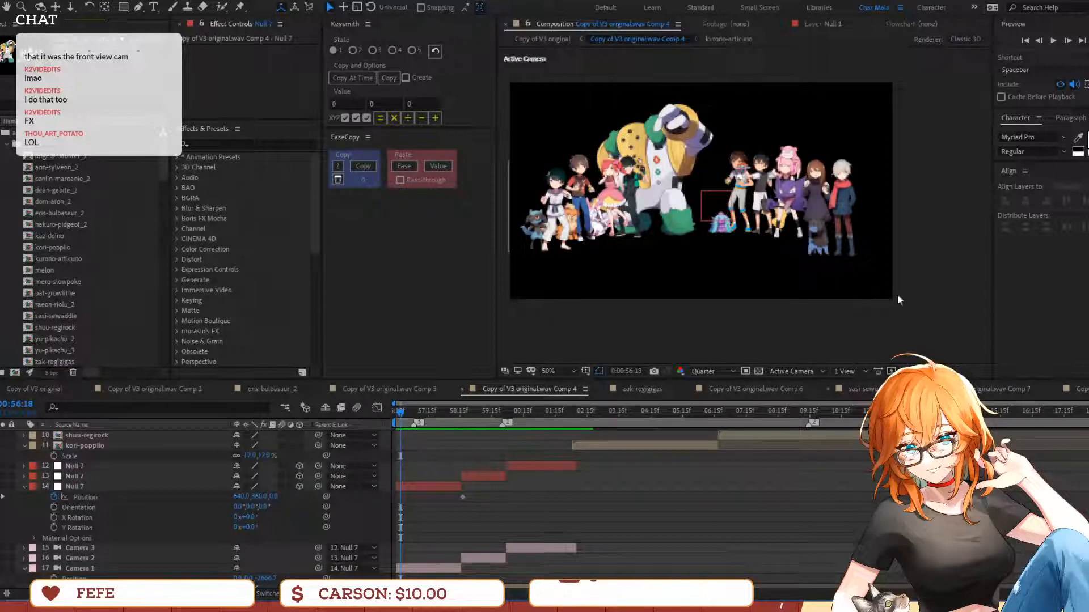
{"action": "left_click", "coordinate": [951, 202]}
{"action": "key", "text": "F10"}
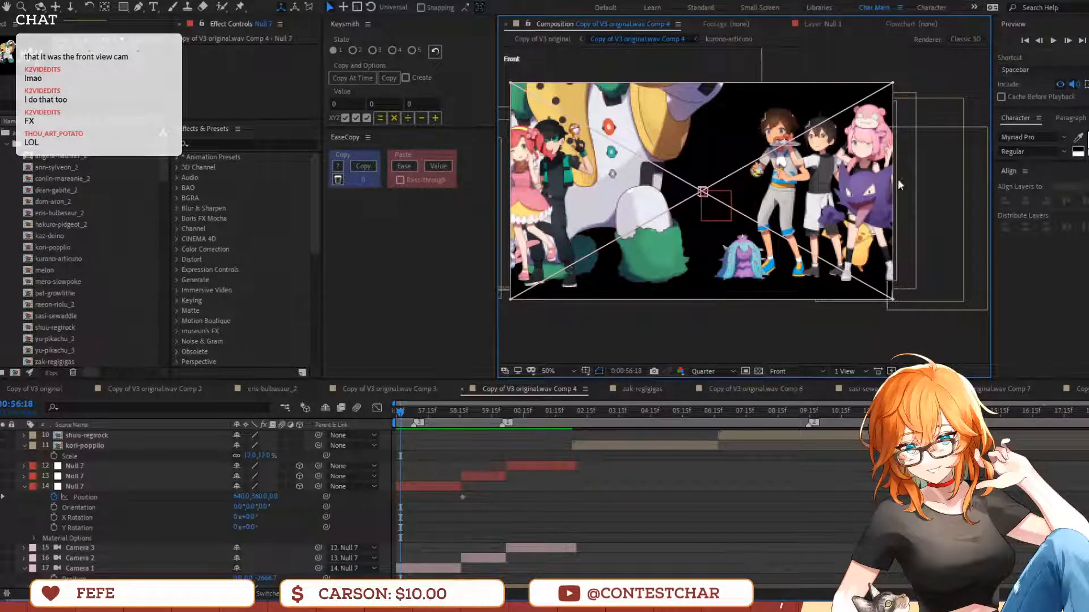
{"action": "key", "text": "comma"}
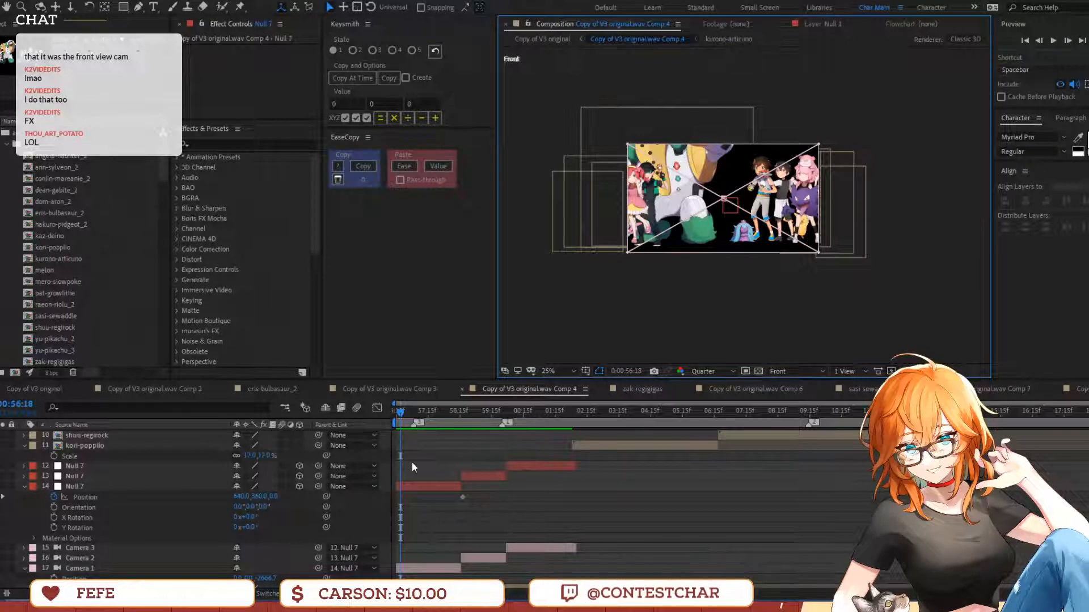
{"action": "left_click", "coordinate": [449, 421]}
{"action": "key", "text": "Home"}
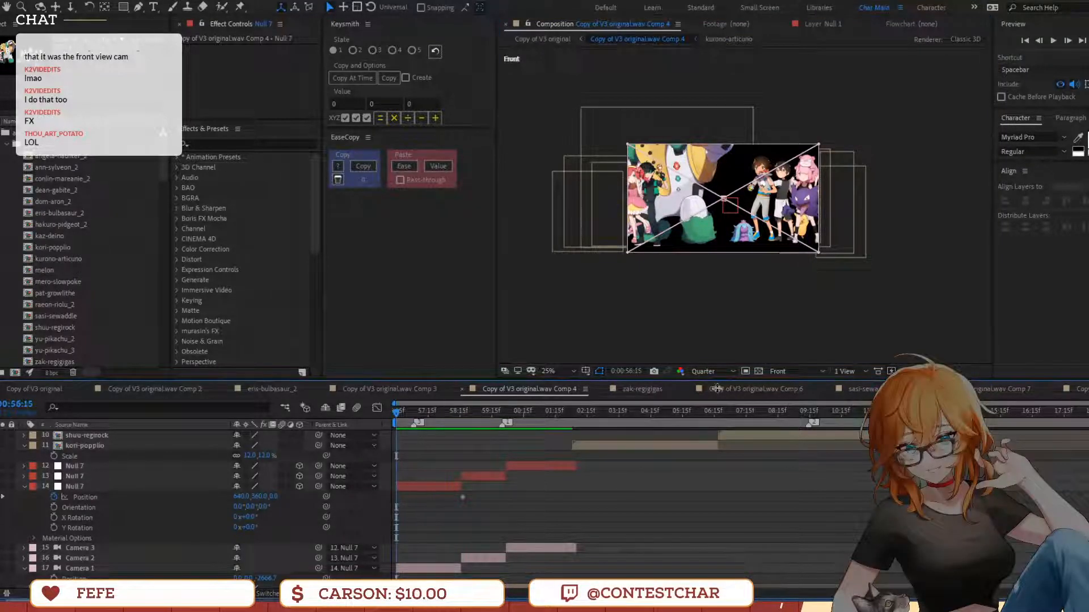
{"action": "left_click", "coordinate": [778, 369]}
{"action": "left_click", "coordinate": [784, 391]}
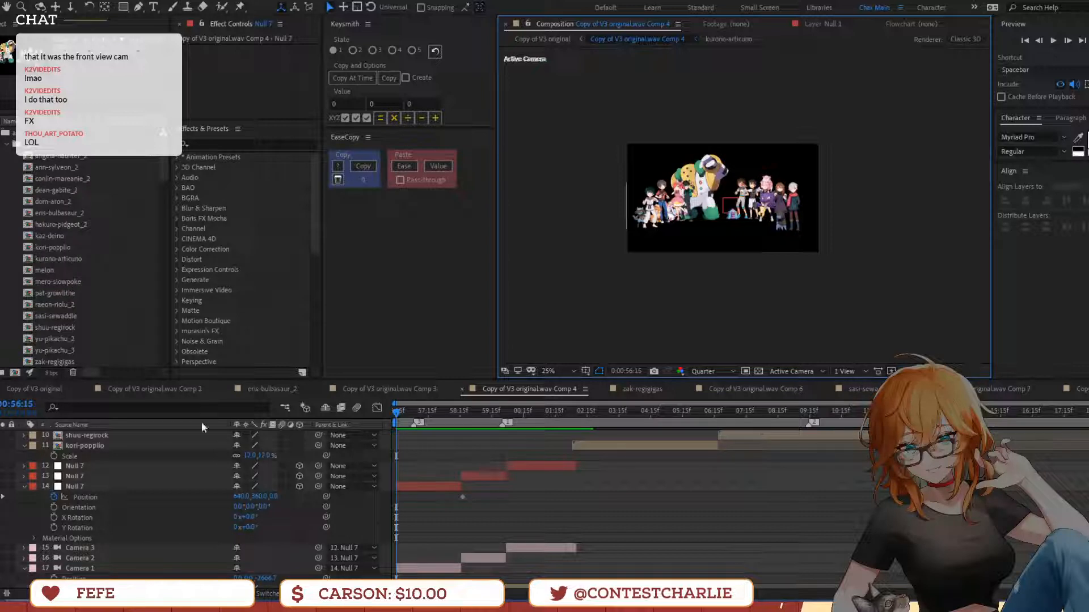
Preview the three camera sections and add a comp-sized black solid above dom-aron_2 as the first layer
{"action": "left_click", "coordinate": [478, 419]}
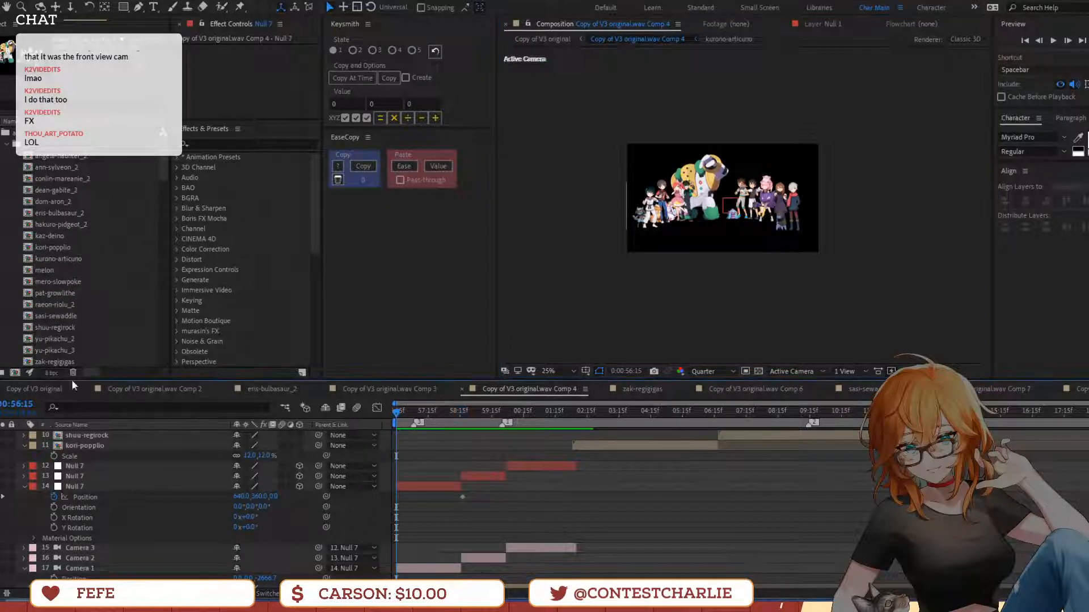
{"action": "key", "text": "space"}
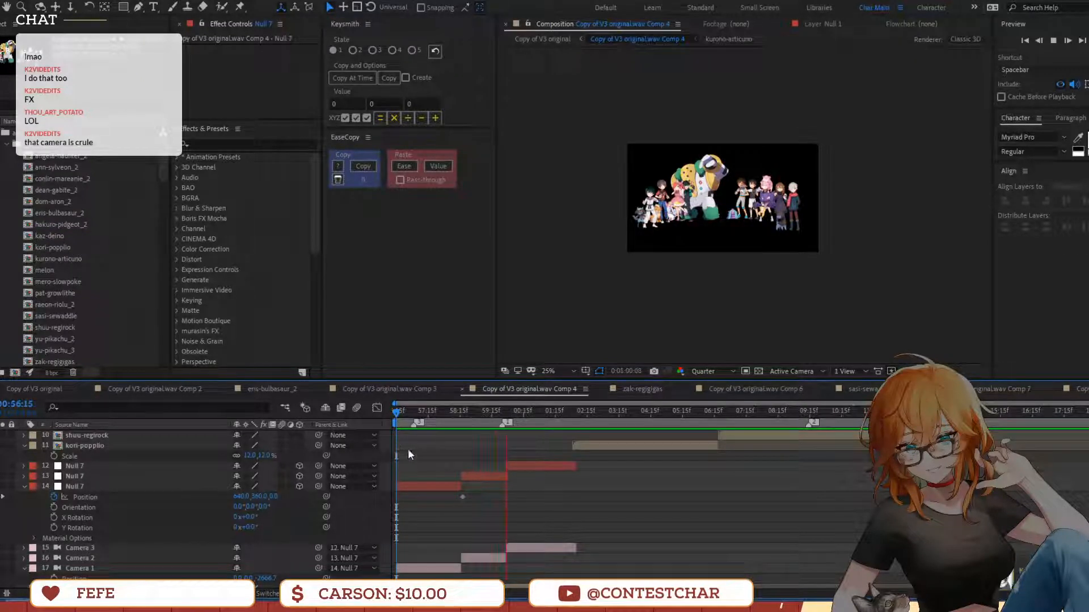
{"action": "key", "text": "space"}
{"action": "scroll", "coordinate": [450, 480], "scroll_direction": "up", "scroll_amount": 3}
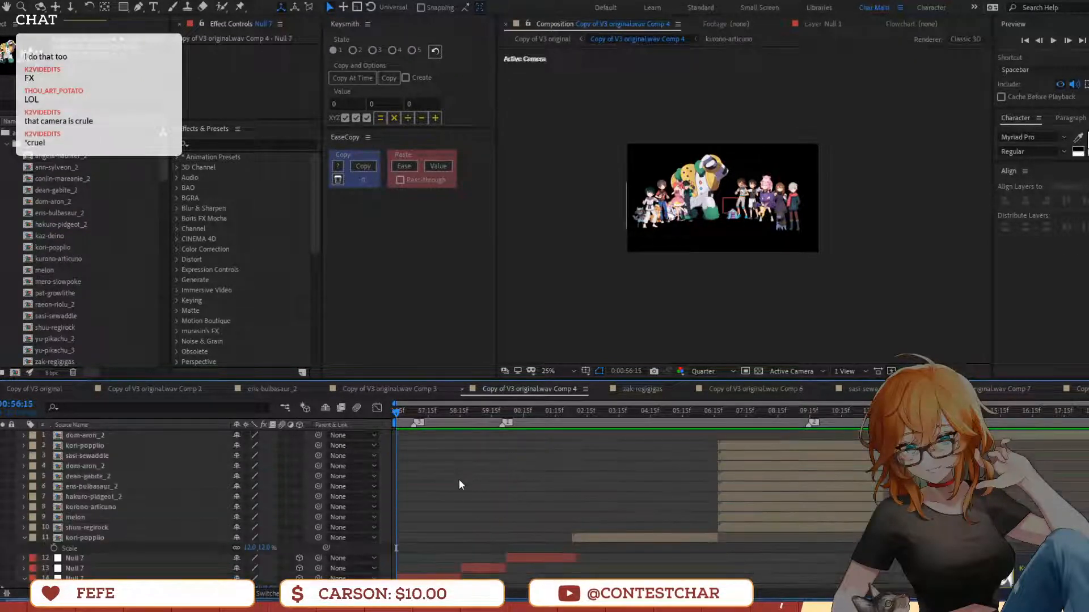
{"action": "left_click", "coordinate": [93, 437]}
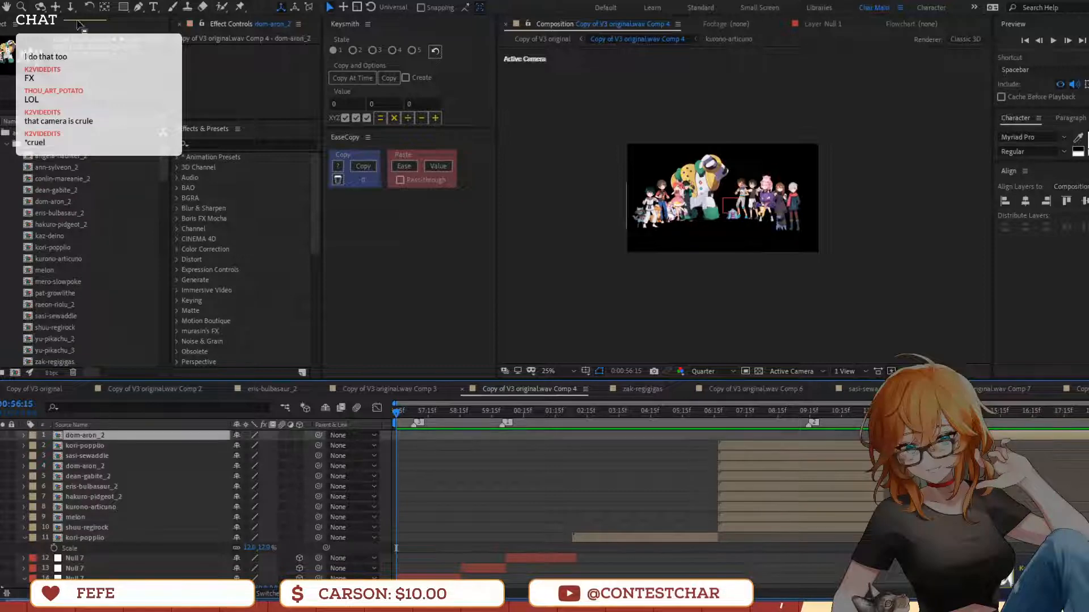
{"action": "left_click", "coordinate": [67, 2]}
{"action": "mouse_move", "coordinate": [84, 6]}
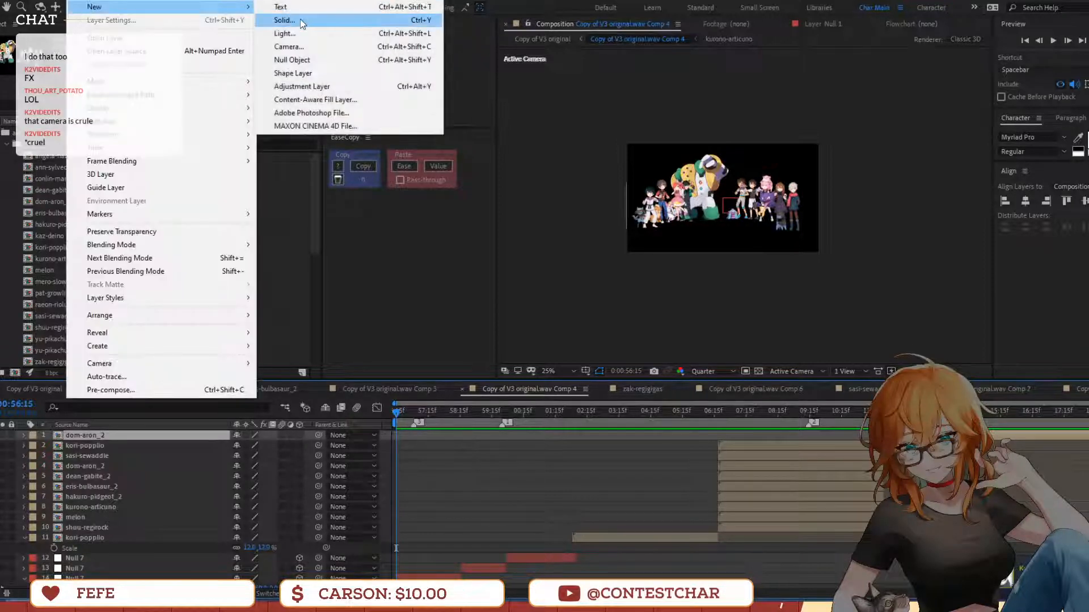
{"action": "left_click", "coordinate": [296, 21]}
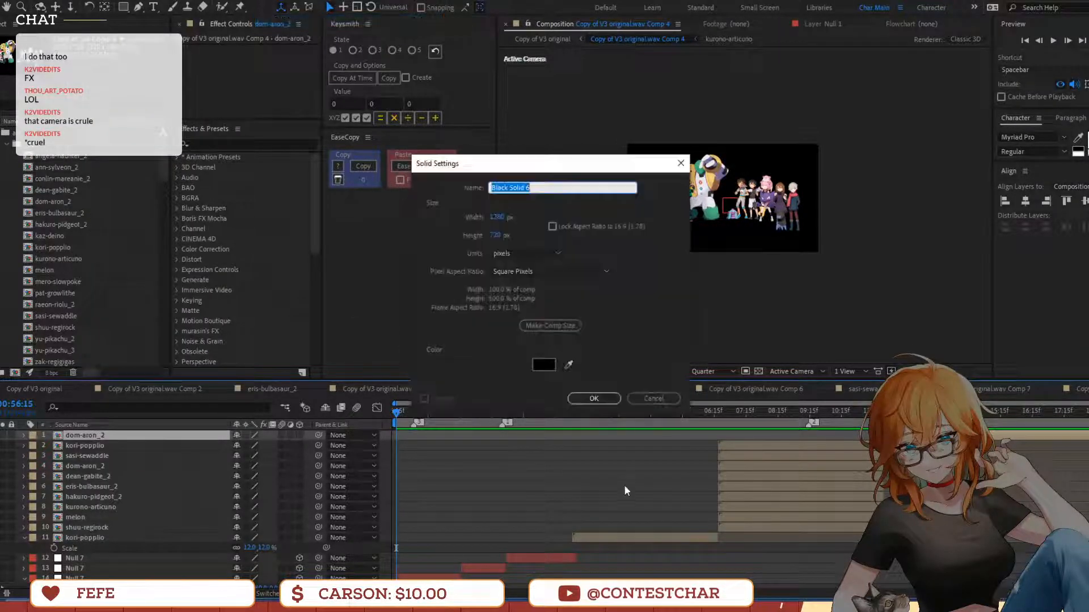
{"action": "left_click", "coordinate": [592, 397]}
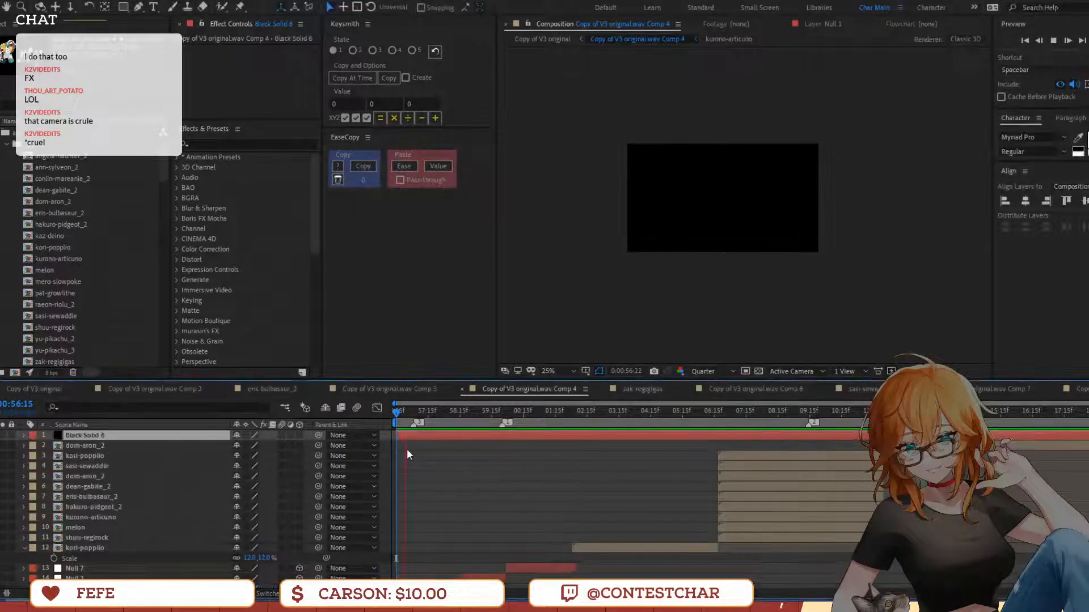
Split the black solid at 0:00:57:08 and delete the part after the cut
{"action": "key", "text": "space"}
{"action": "key", "text": "ctrl+shift+d"}
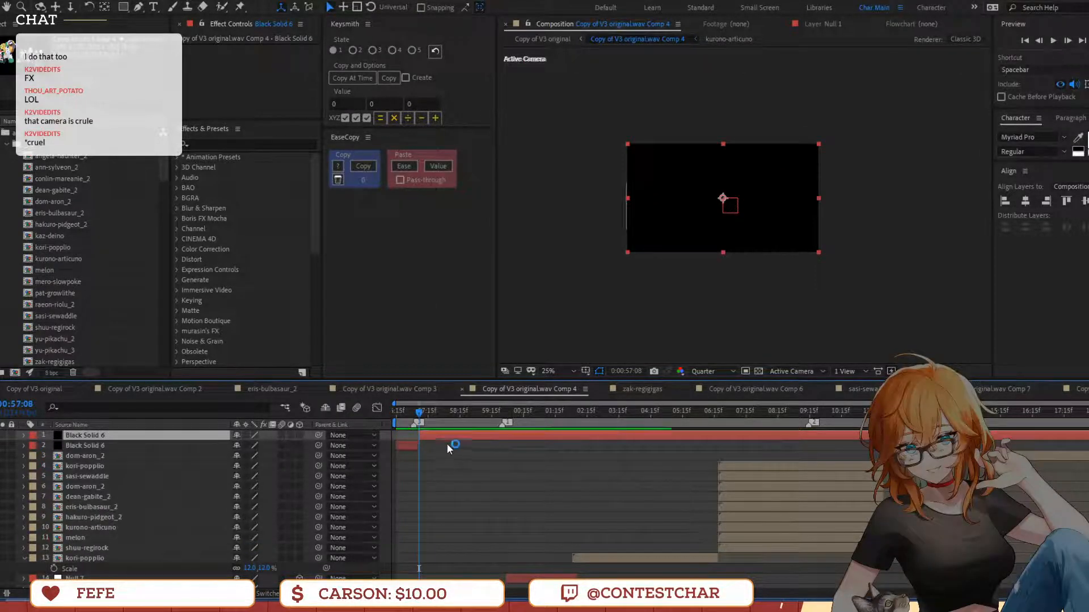
{"action": "key", "text": "Delete"}
Shorten the black solid's end to about 0:00:57:03 and preview the reveal of the lineup
{"action": "key", "text": "space"}
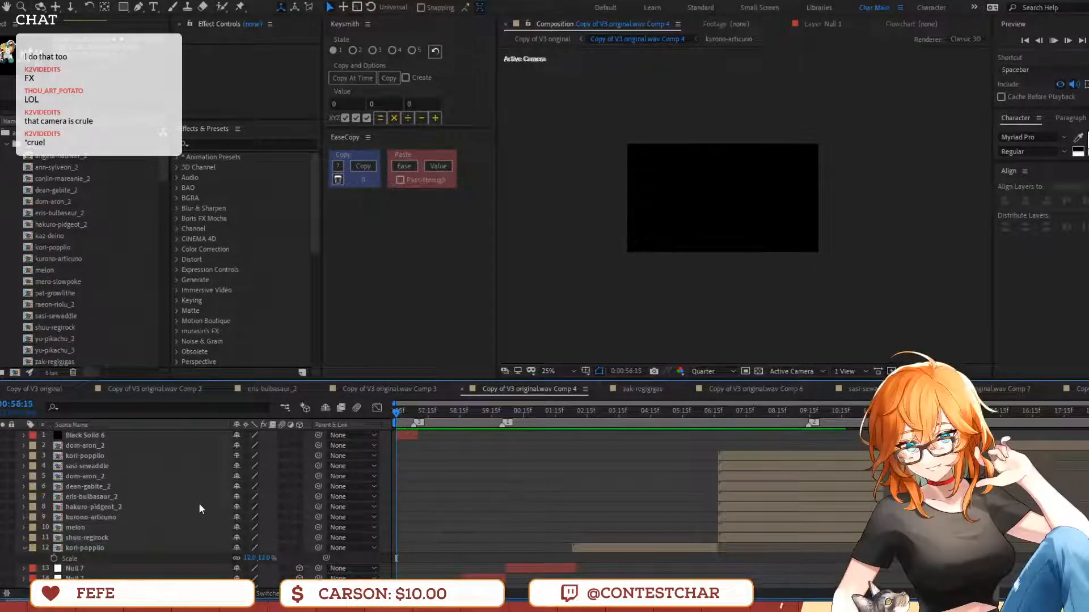
{"action": "key", "text": "space"}
{"action": "key", "text": "equal"}
{"action": "key", "text": "equal"}
{"action": "left_click_drag", "start_coordinate": [445, 436], "coordinate": [419, 442]}
{"action": "key", "text": "space"}
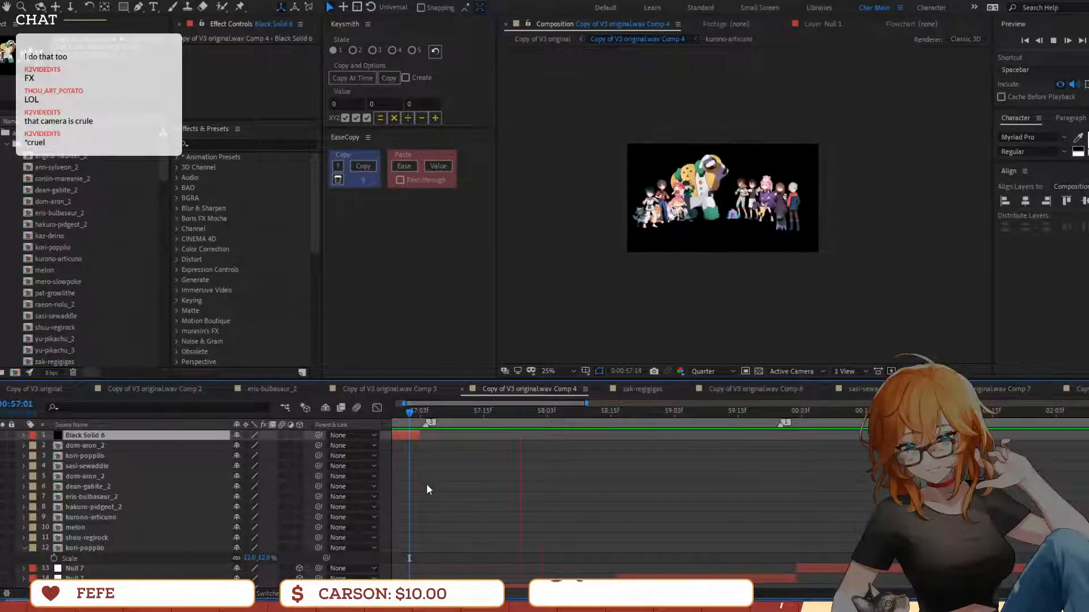
{"action": "left_click", "coordinate": [457, 483]}
At 0:00:57:05, show only the Position of the first camera section's null and remove its Position keyframing
{"action": "scroll", "coordinate": [502, 531], "scroll_direction": "down", "scroll_amount": 3}
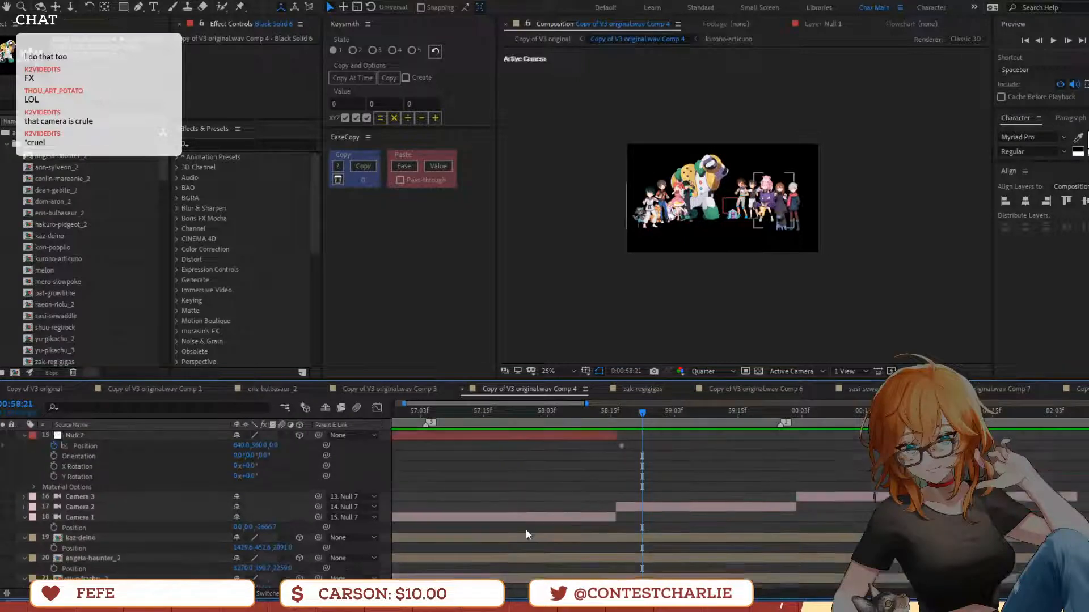
{"action": "left_click", "coordinate": [530, 498]}
{"action": "left_click_drag", "start_coordinate": [479, 419], "coordinate": [430, 447]}
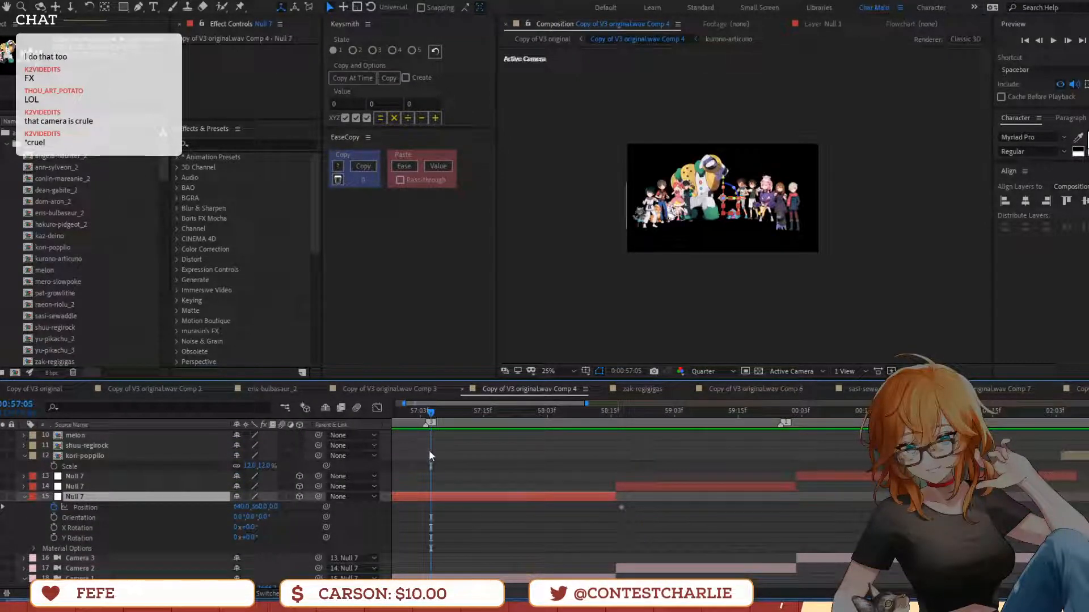
{"action": "key", "text": "p"}
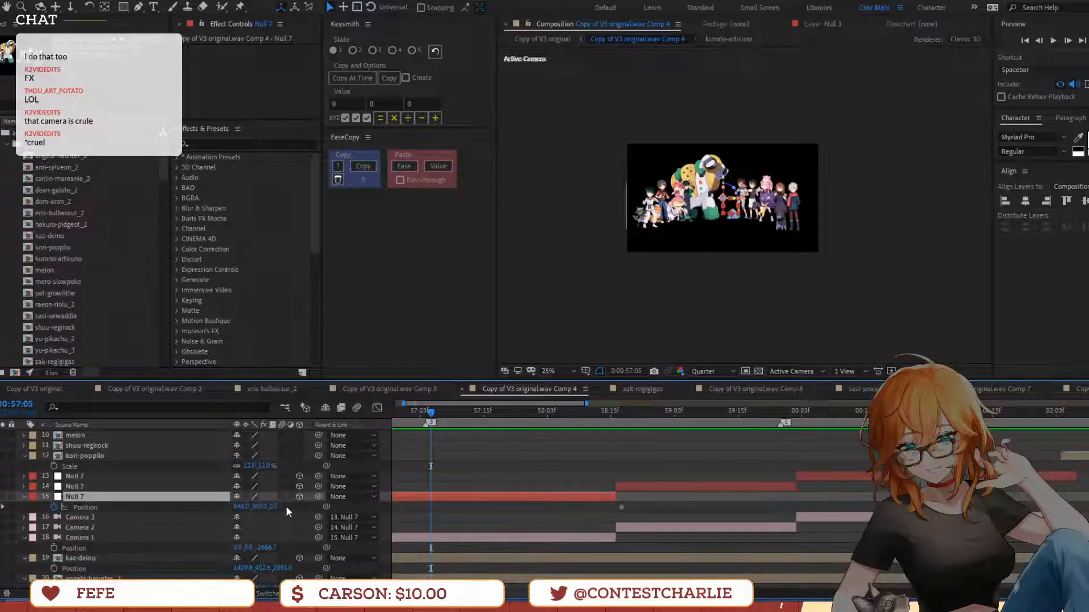
{"action": "left_click", "coordinate": [54, 507]}
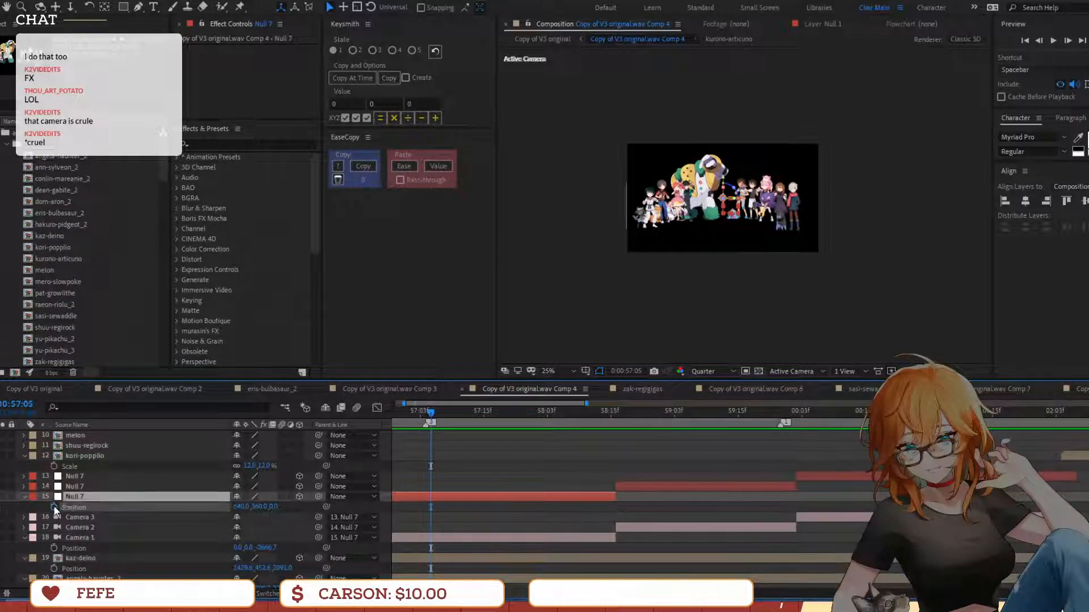
Set the first null's Position to about -54, 424, 3254 to frame the characters at the lineup's left end
{"action": "left_click_drag", "start_coordinate": [274, 508], "coordinate": [955, 507]}
{"action": "left_click_drag", "start_coordinate": [241, 506], "coordinate": [39, 507]}
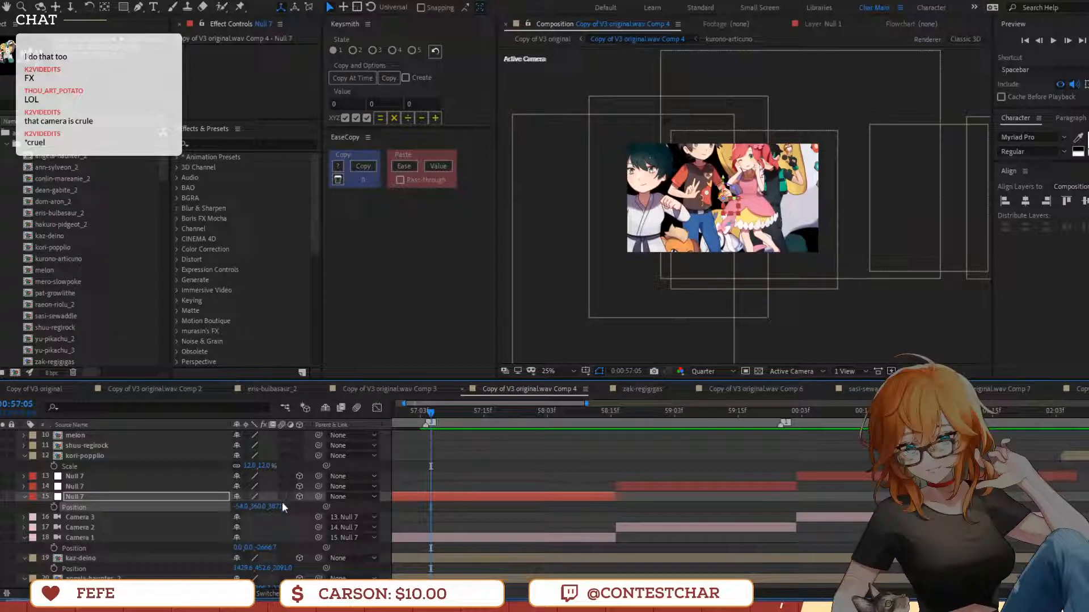
{"action": "left_click_drag", "start_coordinate": [278, 506], "coordinate": [154, 546]}
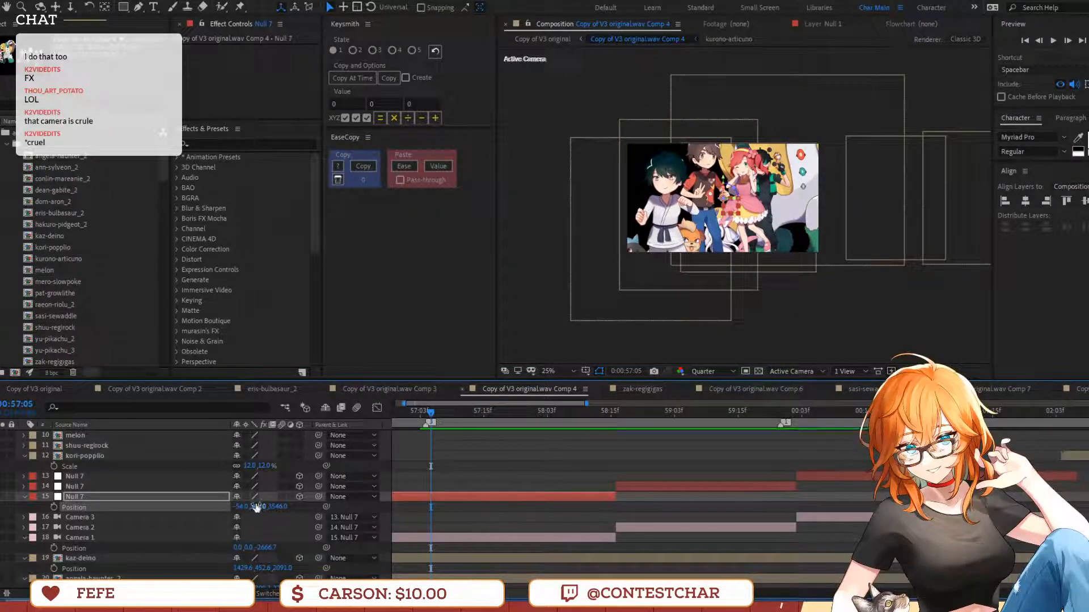
{"action": "left_click_drag", "start_coordinate": [258, 507], "coordinate": [126, 530]}
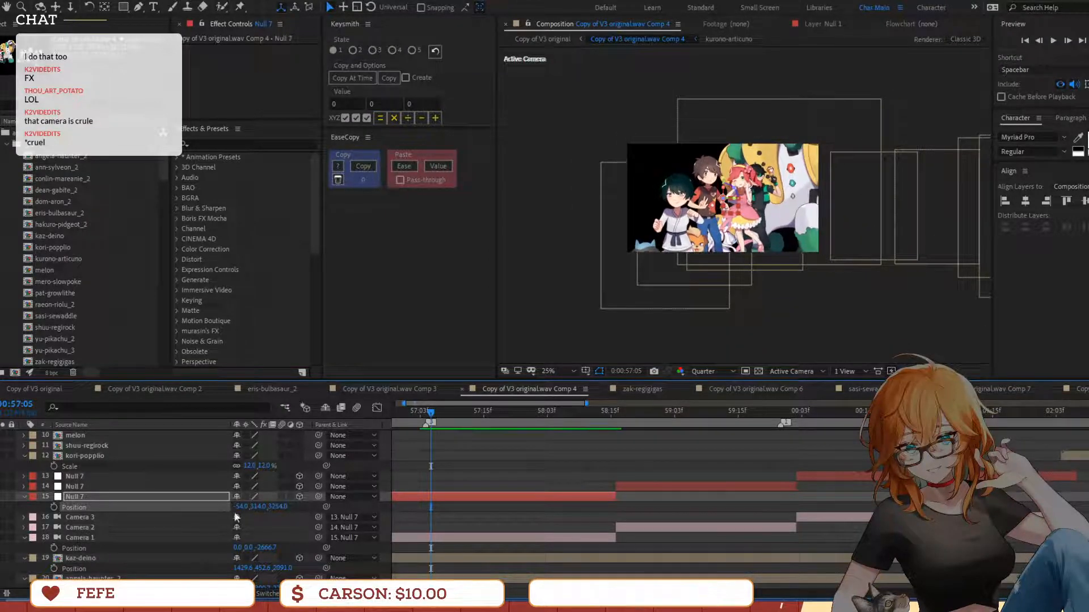
{"action": "left_click_drag", "start_coordinate": [256, 507], "coordinate": [309, 526]}
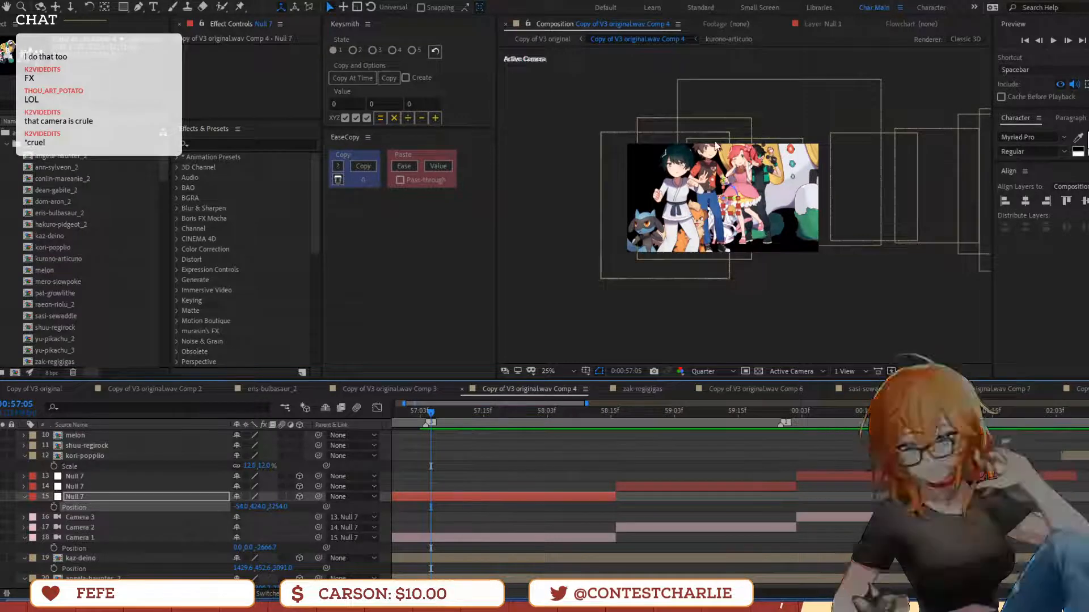
Move pat-growlithe slightly lower in the first shot and shift zak-regigigas slightly to the right
{"action": "left_click_drag", "start_coordinate": [730, 121], "coordinate": [731, 153]}
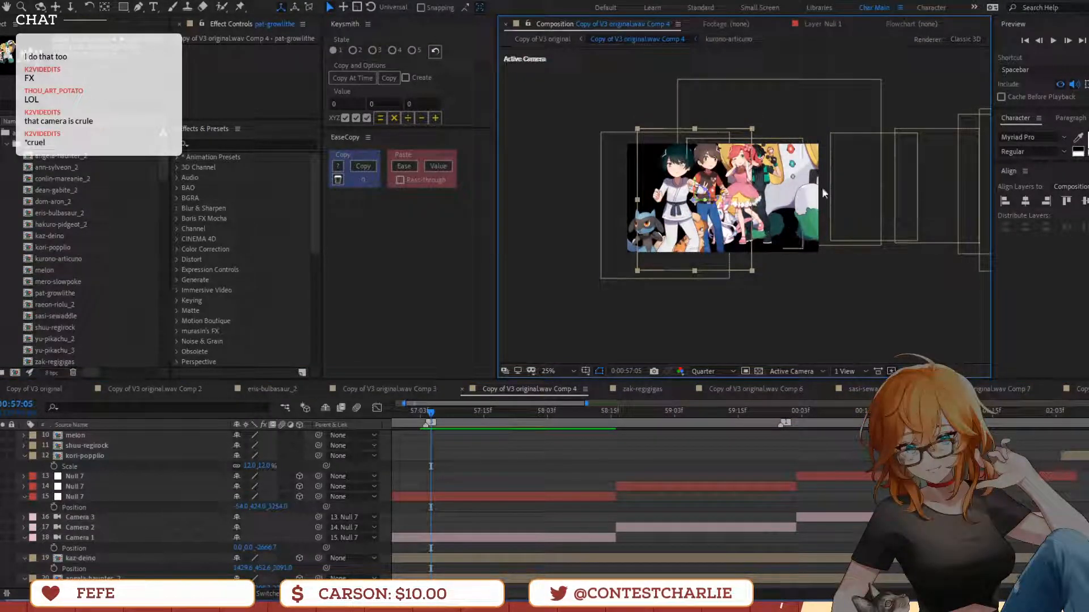
{"action": "left_click_drag", "start_coordinate": [848, 125], "coordinate": [857, 124]}
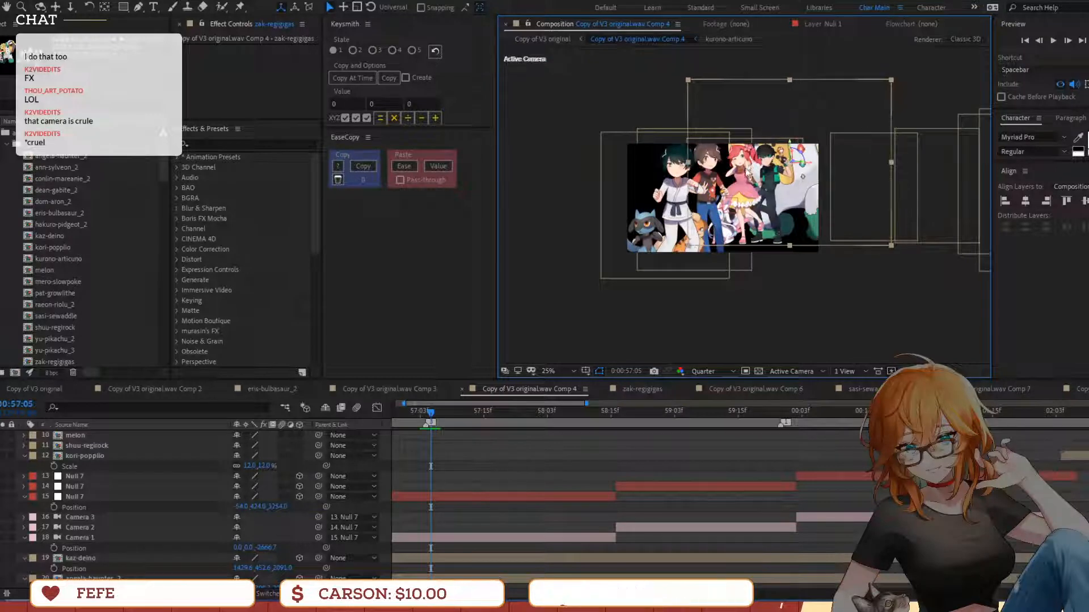
{"action": "scroll", "coordinate": [461, 542], "scroll_direction": "down", "scroll_amount": 5}
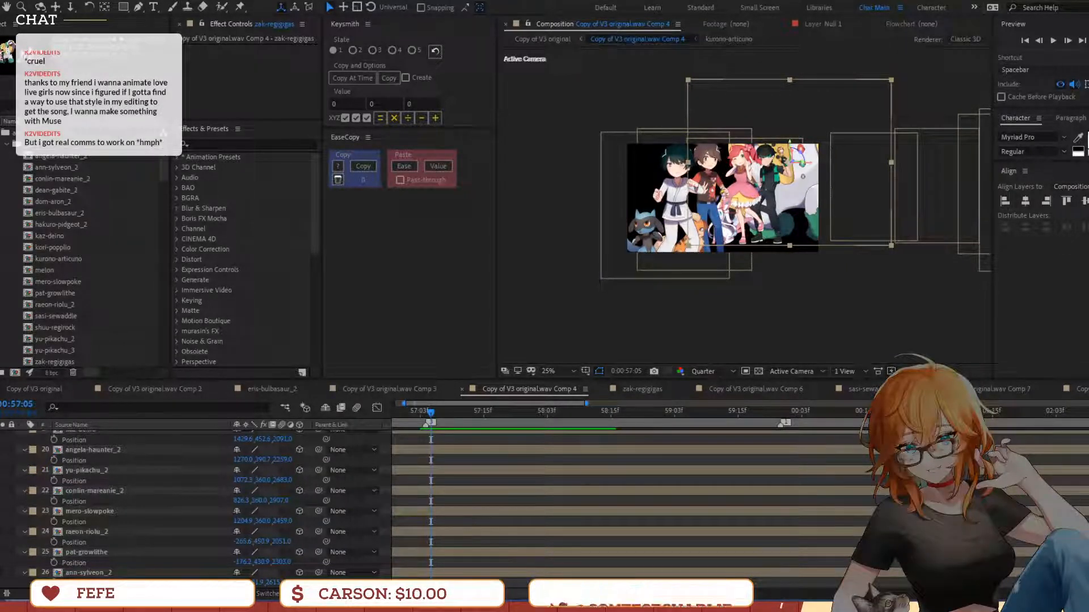
{"action": "left_click", "coordinate": [628, 547]}
Preview the first camera shot from 0:00:56:15 to check the spacing of the characters
{"action": "key", "text": "minus"}
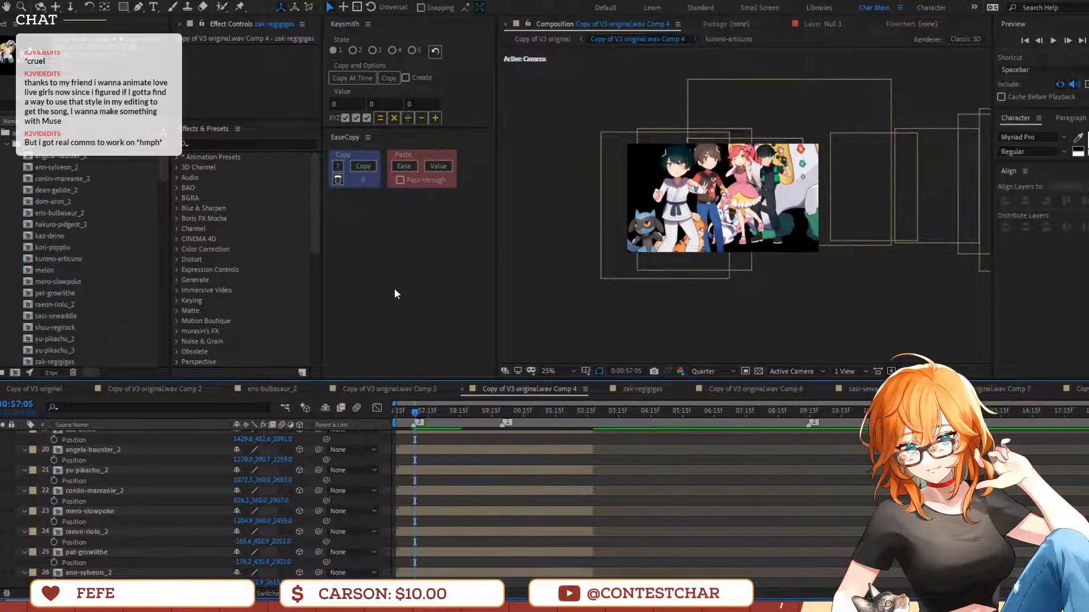
{"action": "left_click", "coordinate": [397, 421]}
{"action": "key", "text": "space"}
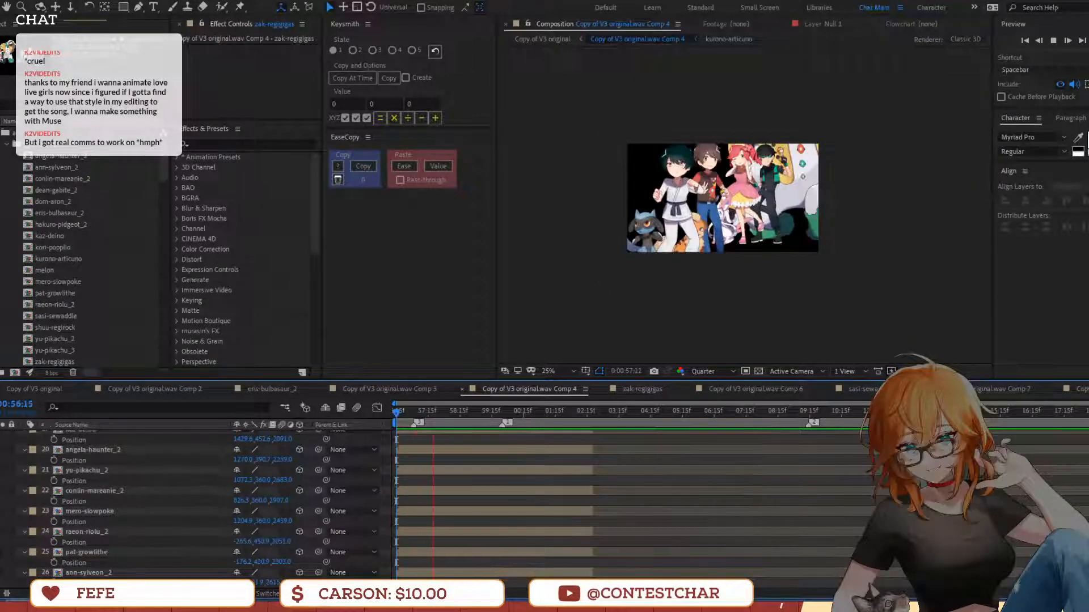
{"action": "key", "text": "space"}
Move ann-sylveon_2 lower in the first shot and enlarge it slightly
{"action": "left_click", "coordinate": [746, 130]}
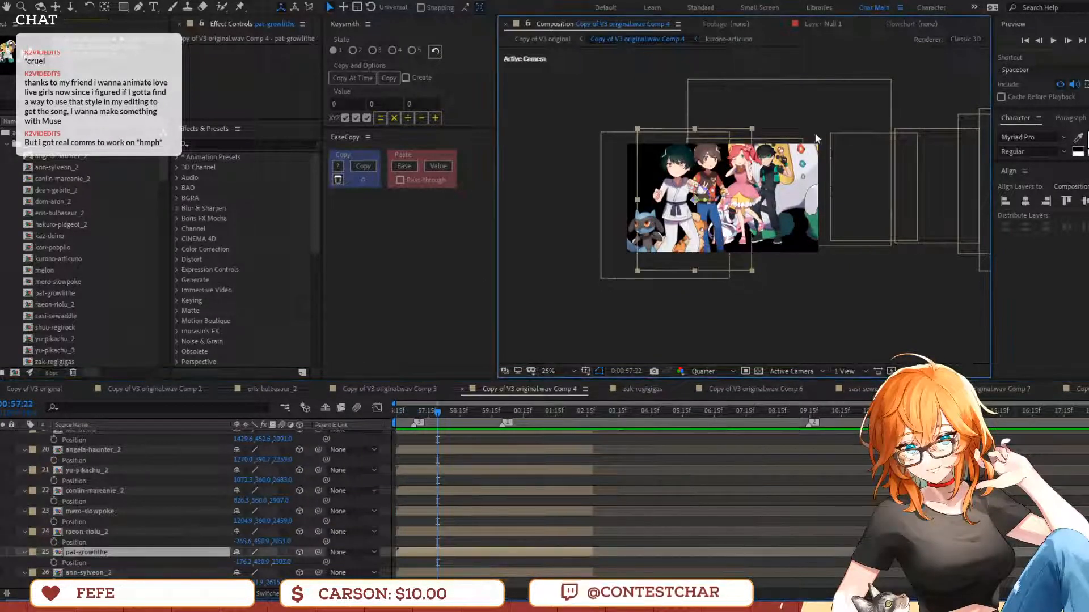
{"action": "left_click", "coordinate": [93, 531]}
{"action": "left_click", "coordinate": [93, 573]}
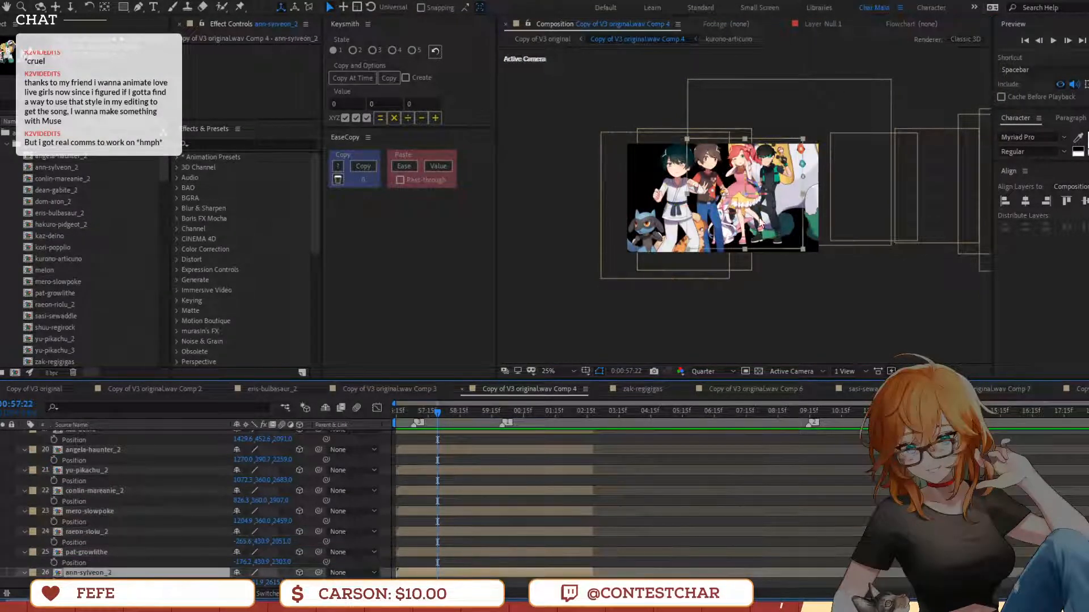
{"action": "left_click_drag", "start_coordinate": [760, 223], "coordinate": [762, 233]}
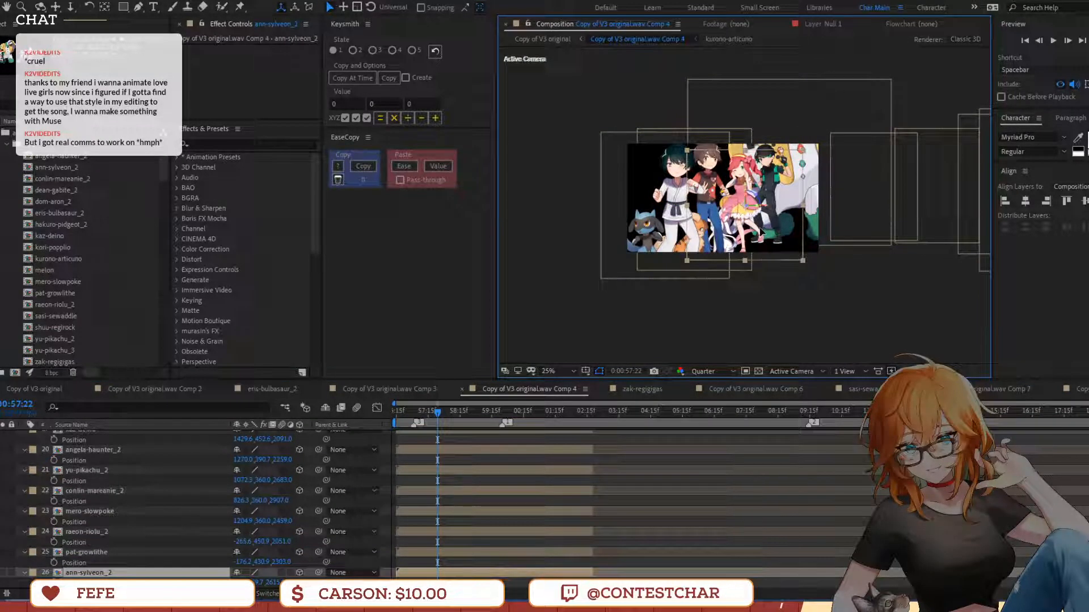
{"action": "left_click", "coordinate": [808, 268]}
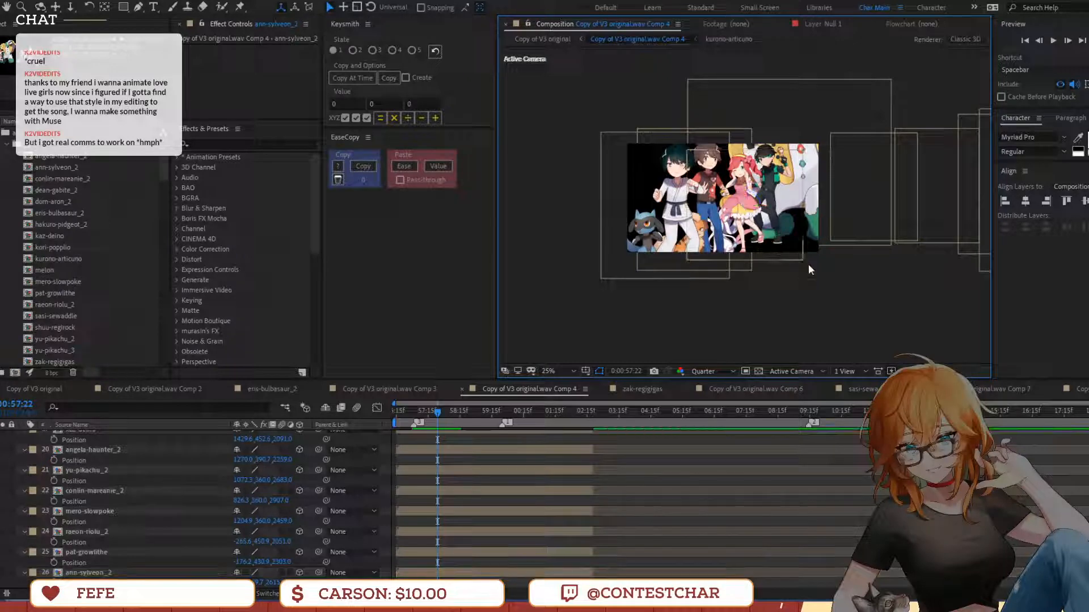
{"action": "left_click", "coordinate": [790, 256]}
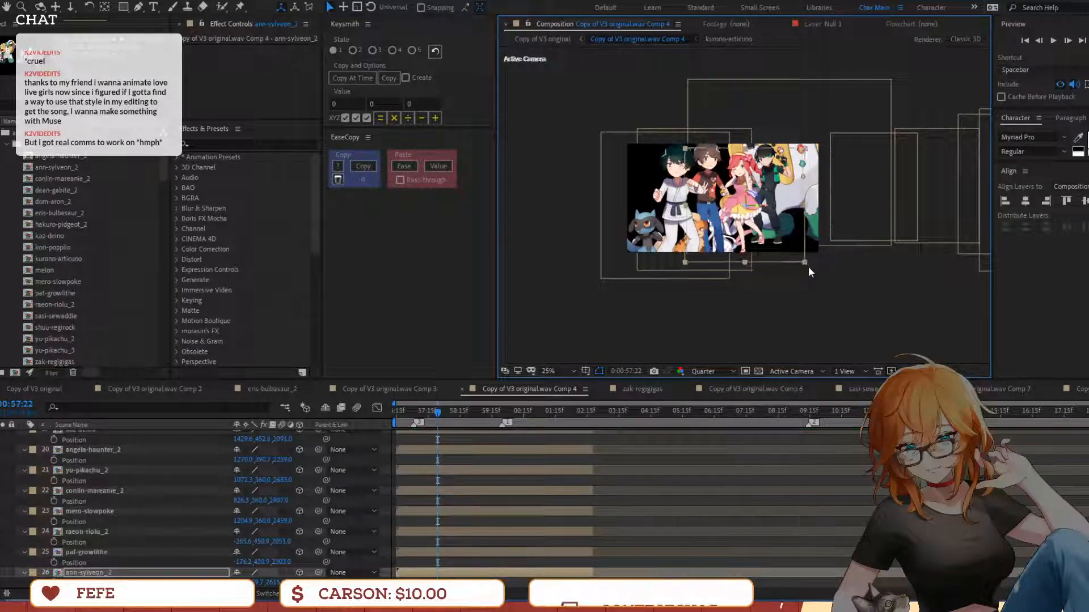
{"action": "left_click_drag", "start_coordinate": [808, 269], "coordinate": [787, 263]}
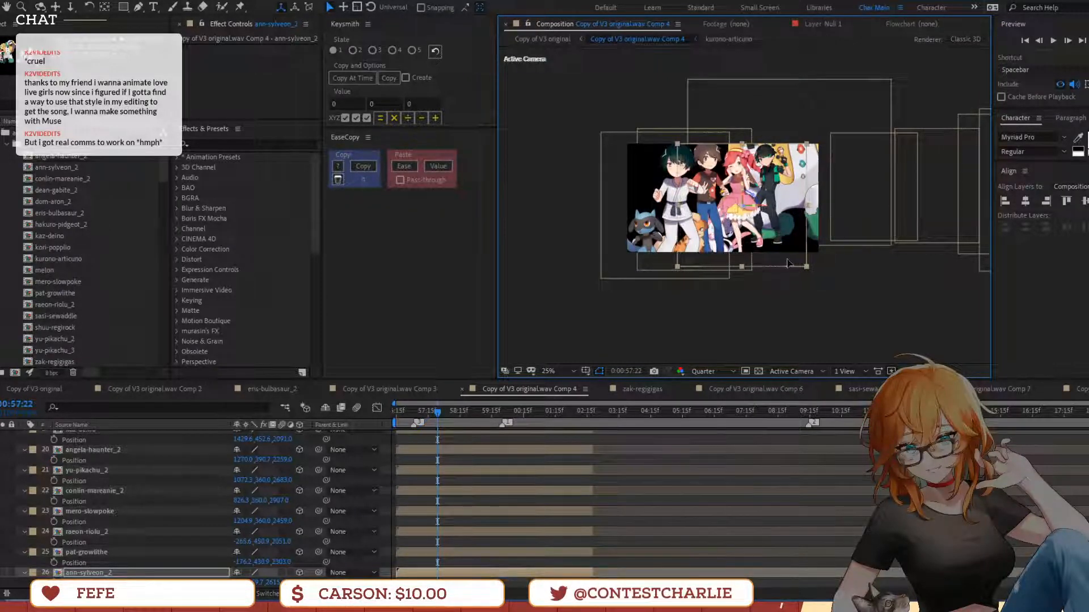
Shift zak-regigigas slightly lower and adjust ann-sylveon_2's size, placing it at Position about 42, 460, 2615
{"action": "left_click", "coordinate": [855, 138]}
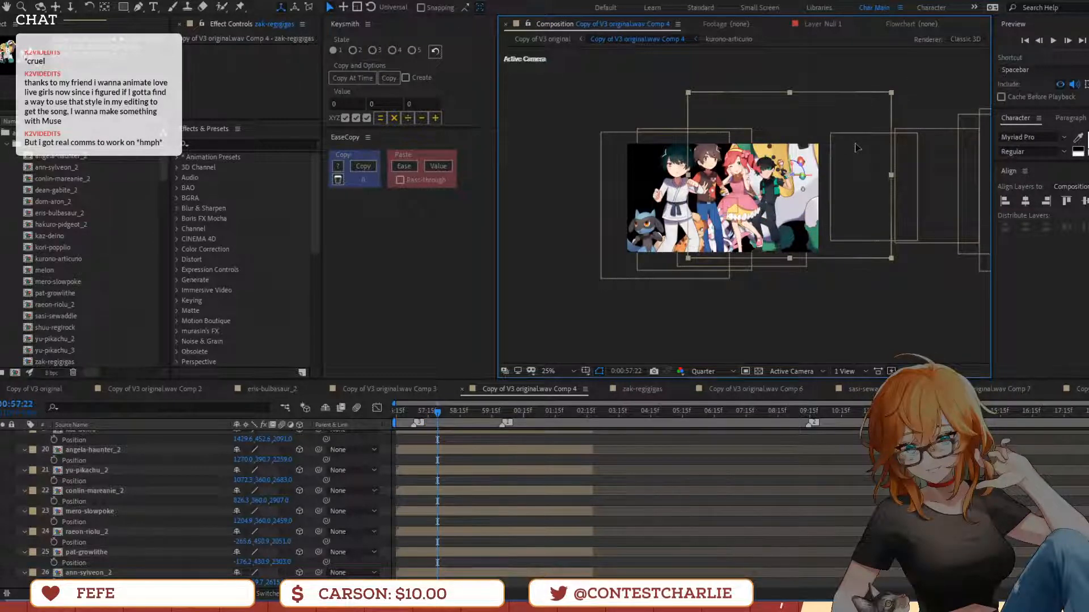
{"action": "left_click_drag", "start_coordinate": [857, 136], "coordinate": [848, 139]}
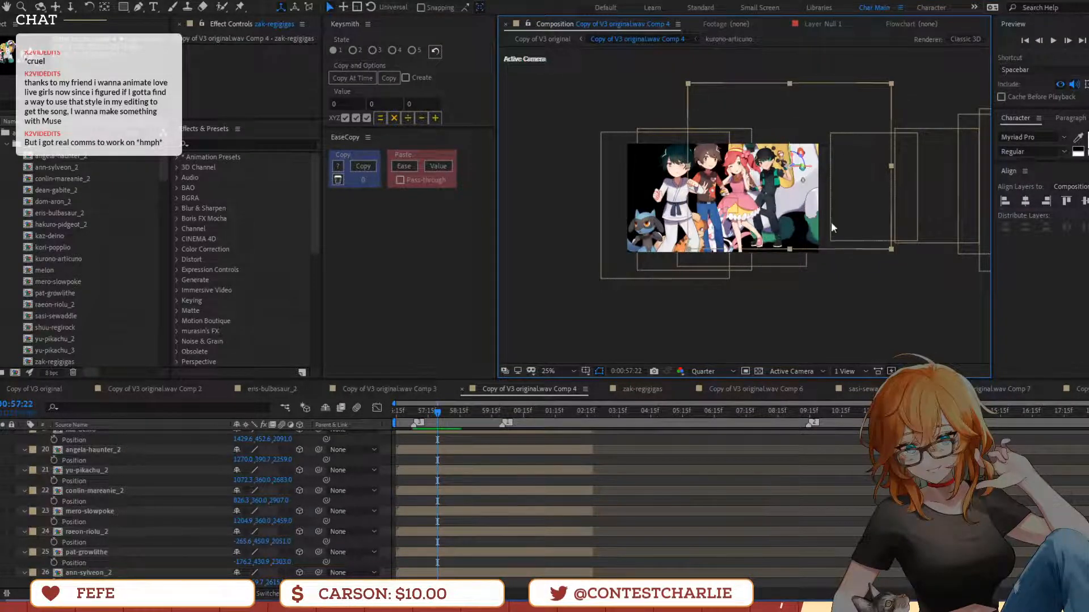
{"action": "left_click", "coordinate": [785, 258]}
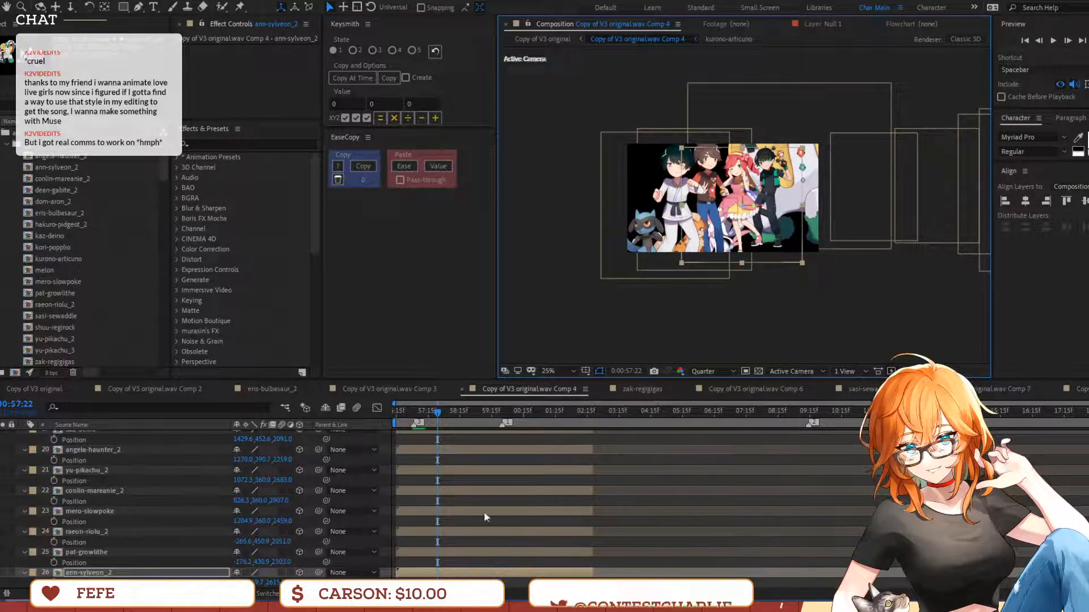
{"action": "scroll", "coordinate": [447, 510], "scroll_direction": "up", "scroll_amount": 10}
{"action": "scroll", "coordinate": [499, 470], "scroll_direction": "down", "scroll_amount": 10}
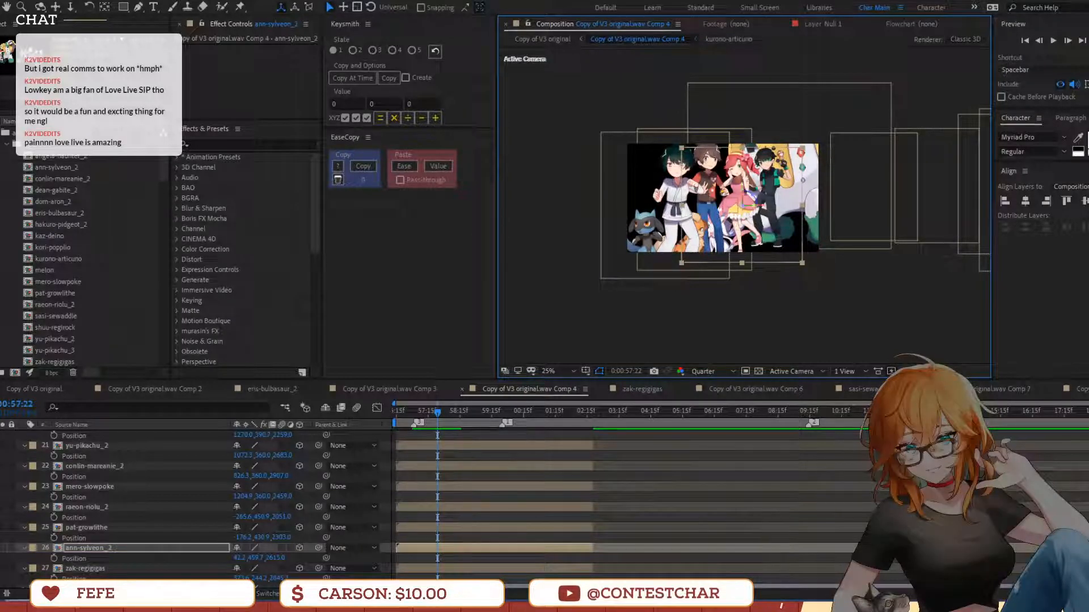
Play the first shot's transition into the second camera section to check the framing
{"action": "key", "text": "space"}
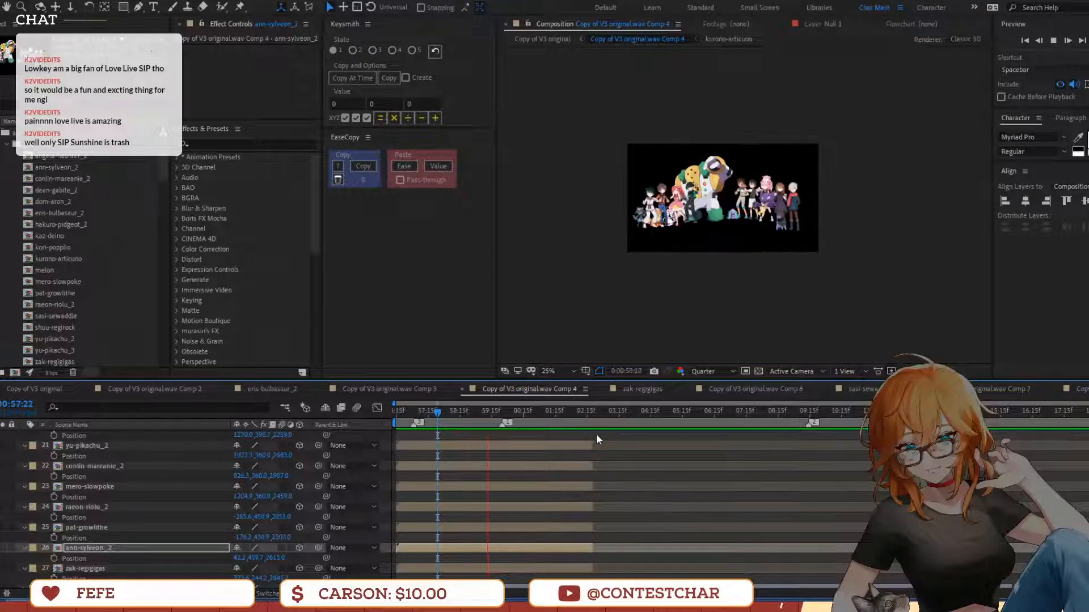
{"action": "key", "text": "space"}
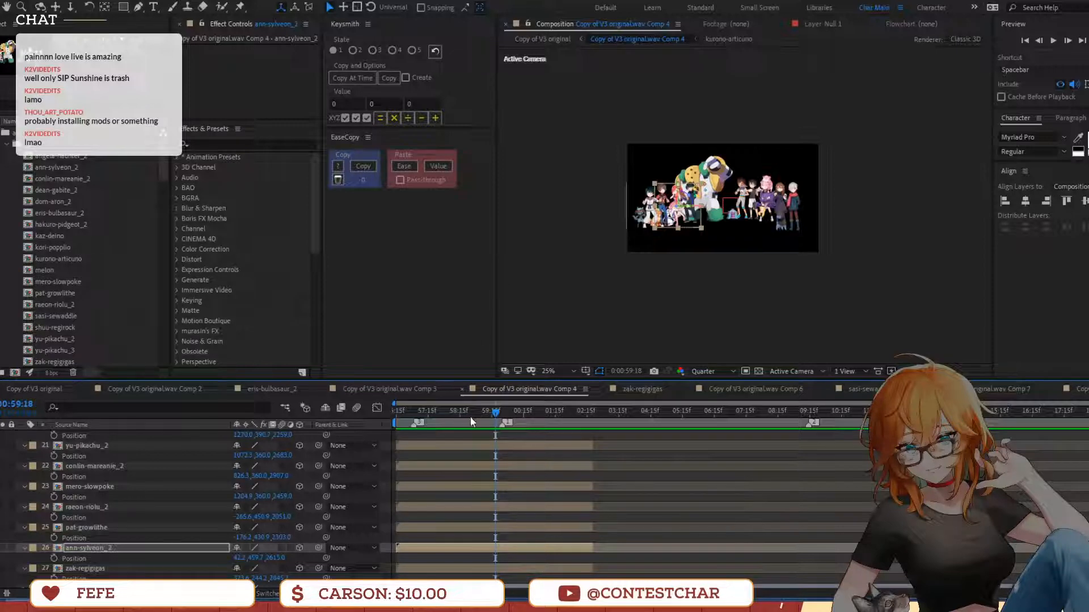
{"action": "key", "text": "space"}
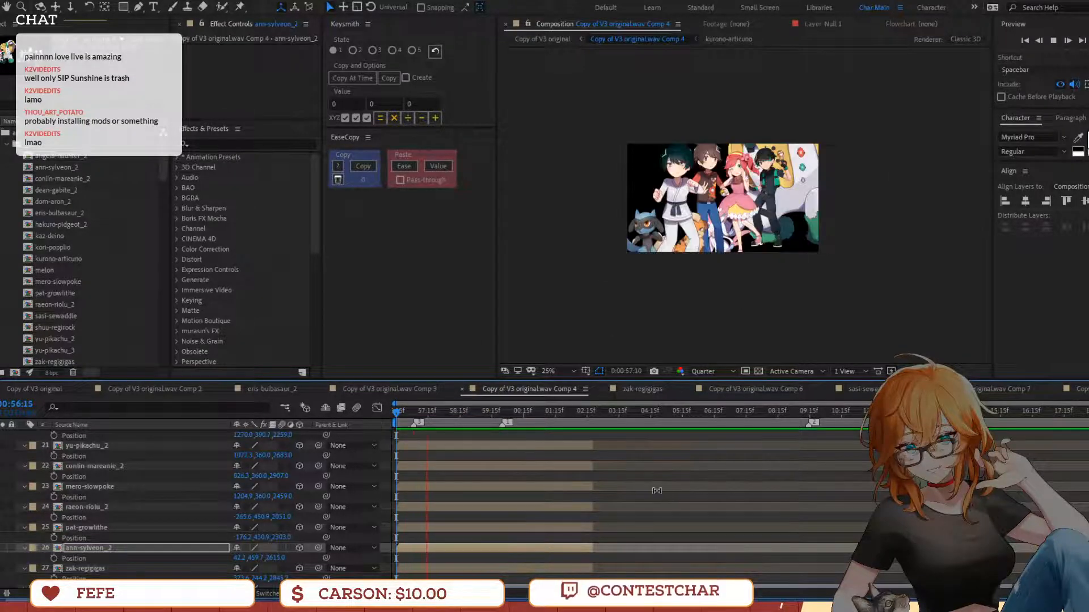
{"action": "key", "text": "space"}
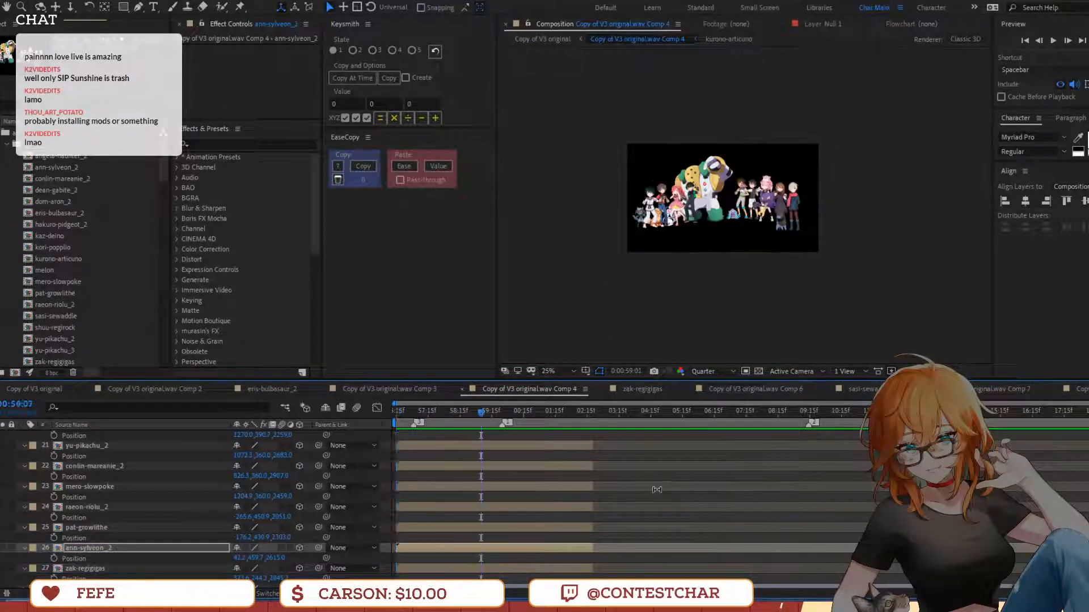
At 0:00:59:07, remove the second camera section null's Position keyframing and set its Position to 1267, 360, 3251
{"action": "scroll", "coordinate": [571, 482], "scroll_direction": "up", "scroll_amount": 5}
{"action": "left_click", "coordinate": [477, 519]}
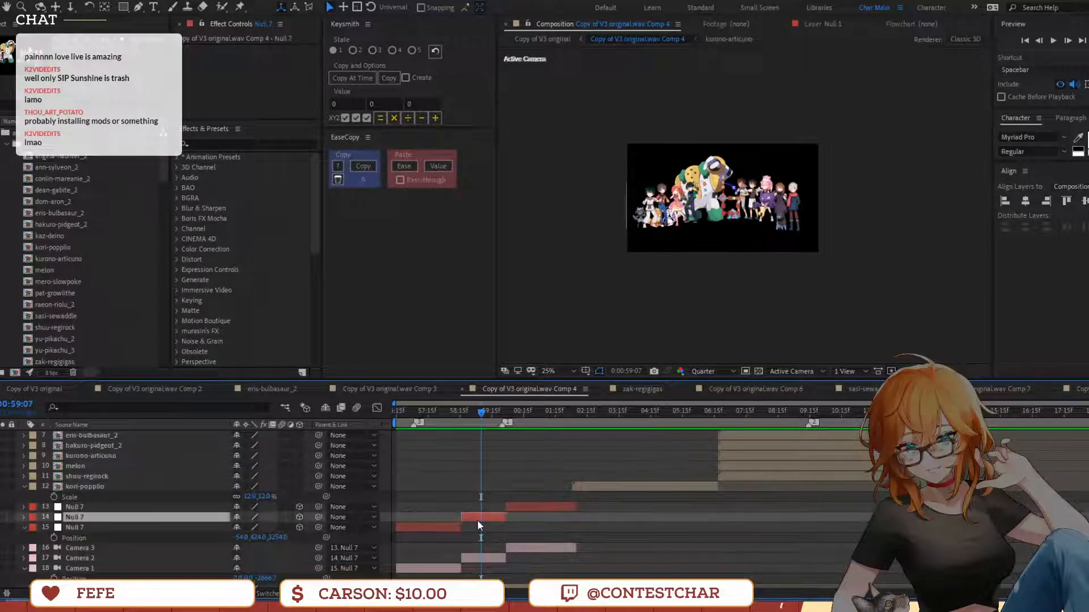
{"action": "key", "text": "p"}
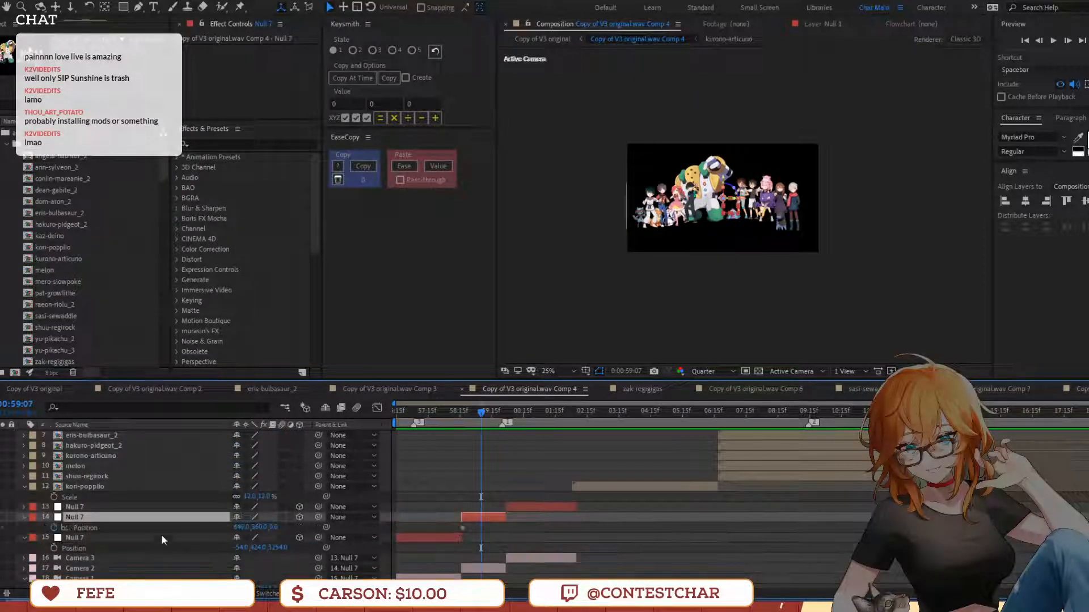
{"action": "left_click", "coordinate": [69, 528]}
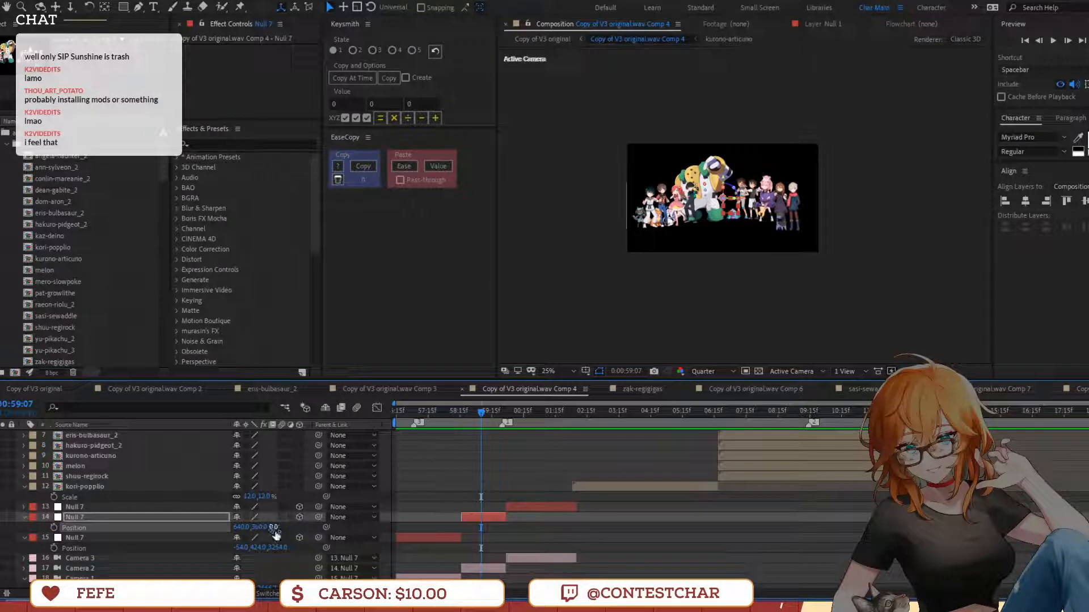
{"action": "left_click_drag", "start_coordinate": [274, 527], "coordinate": [417, 527]}
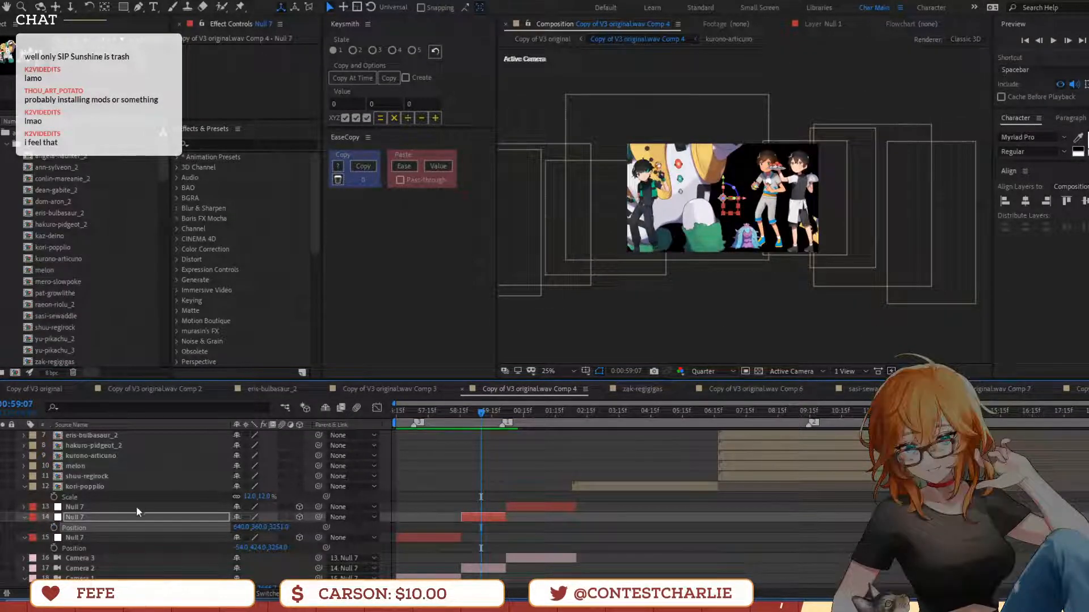
{"action": "left_click_drag", "start_coordinate": [242, 528], "coordinate": [705, 332]}
Raise angela-haunter_2 slightly in the second shot, to Position about 1270, 373, 2259
{"action": "left_click", "coordinate": [690, 274]}
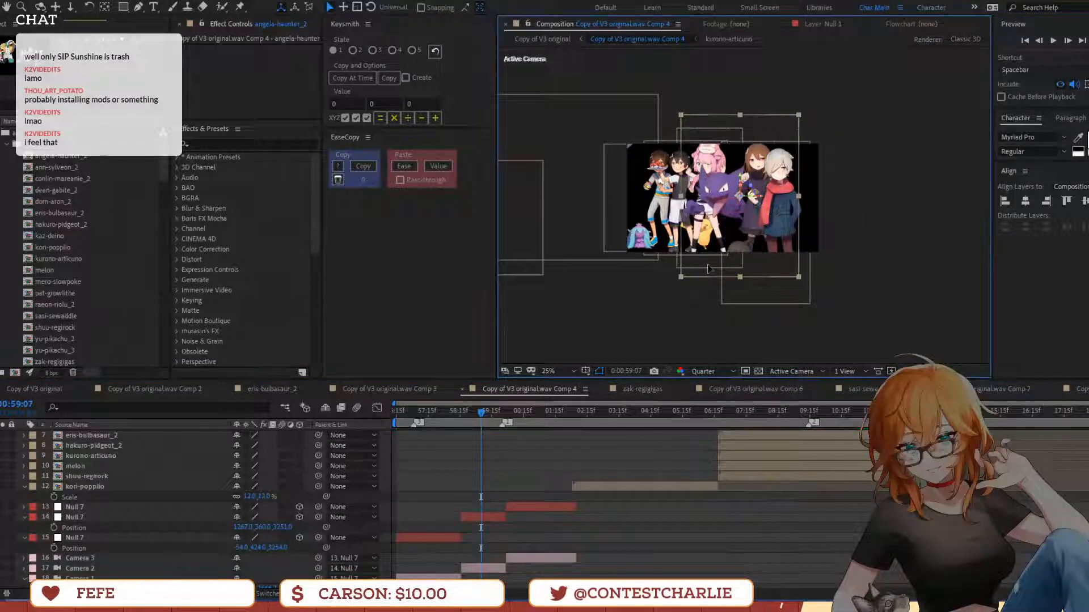
{"action": "left_click_drag", "start_coordinate": [708, 268], "coordinate": [688, 274]}
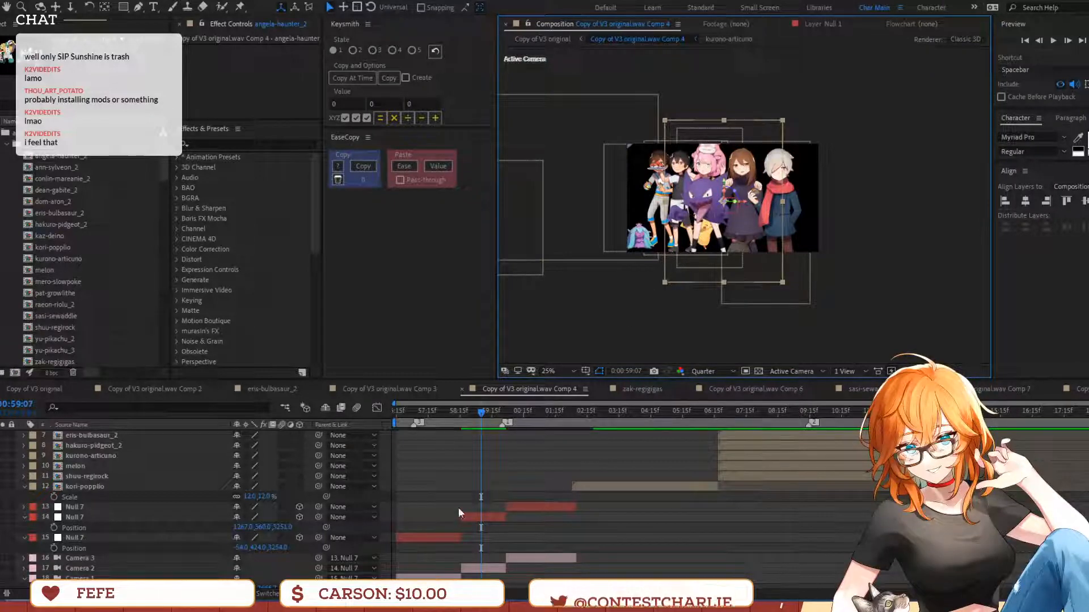
{"action": "scroll", "coordinate": [484, 495], "scroll_direction": "down", "scroll_amount": 5}
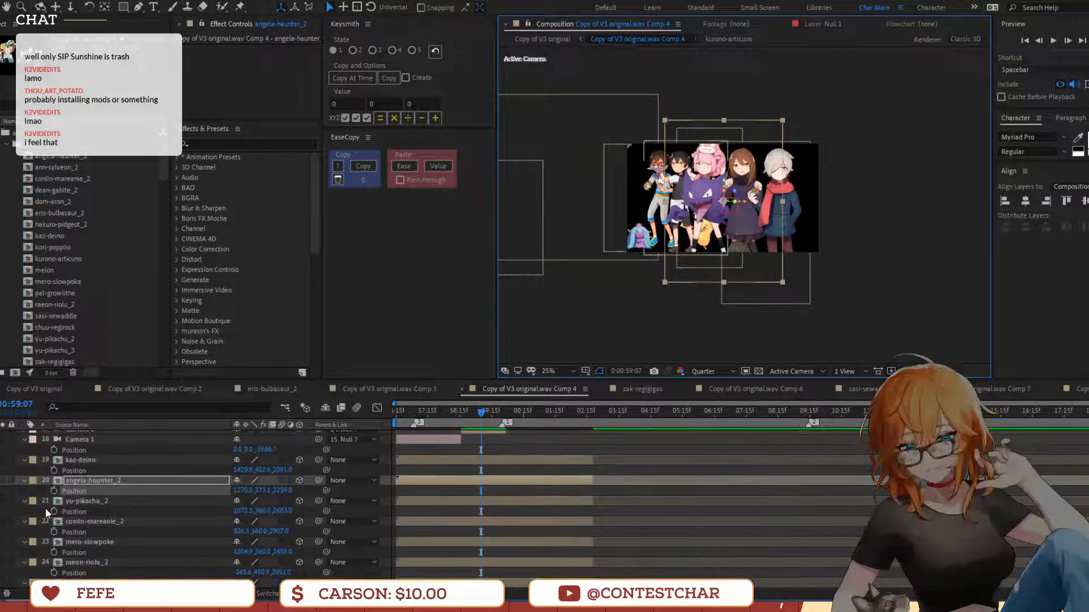
{"action": "left_click", "coordinate": [94, 521]}
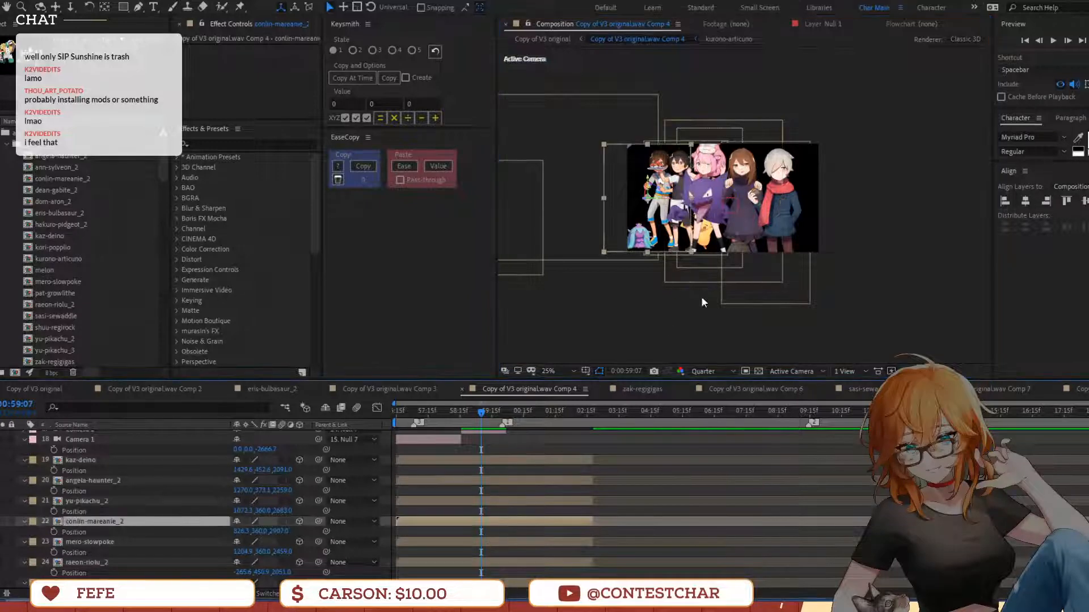
{"action": "left_click", "coordinate": [73, 542]}
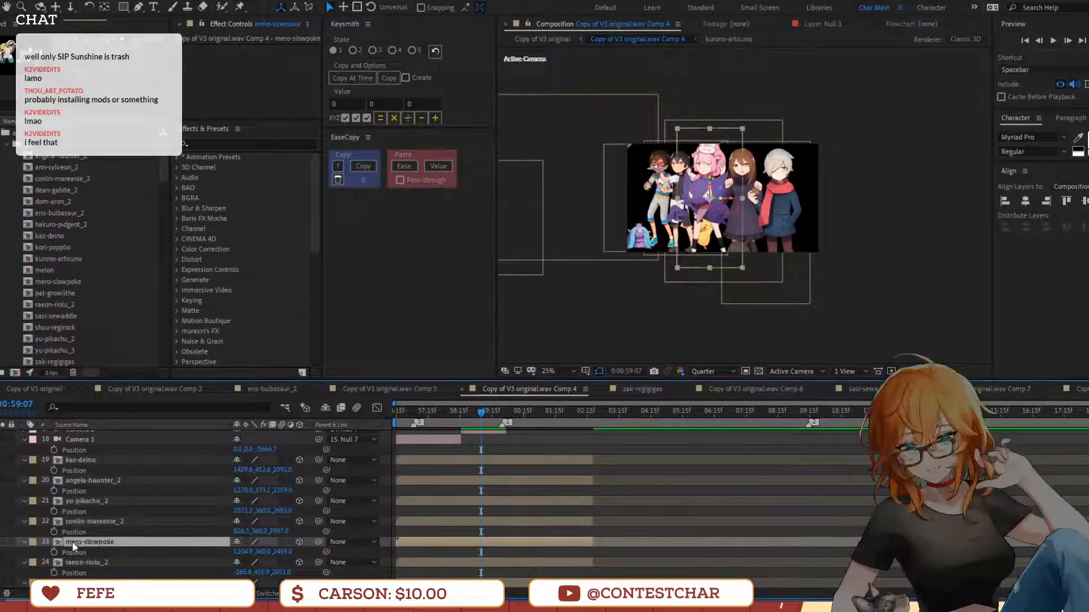
Label the raeon-riolu_2, pat-growlithe, ann-sylveon_2 and zak-regigigas layers Blue
{"action": "scroll", "coordinate": [72, 538], "scroll_direction": "down", "scroll_amount": 2}
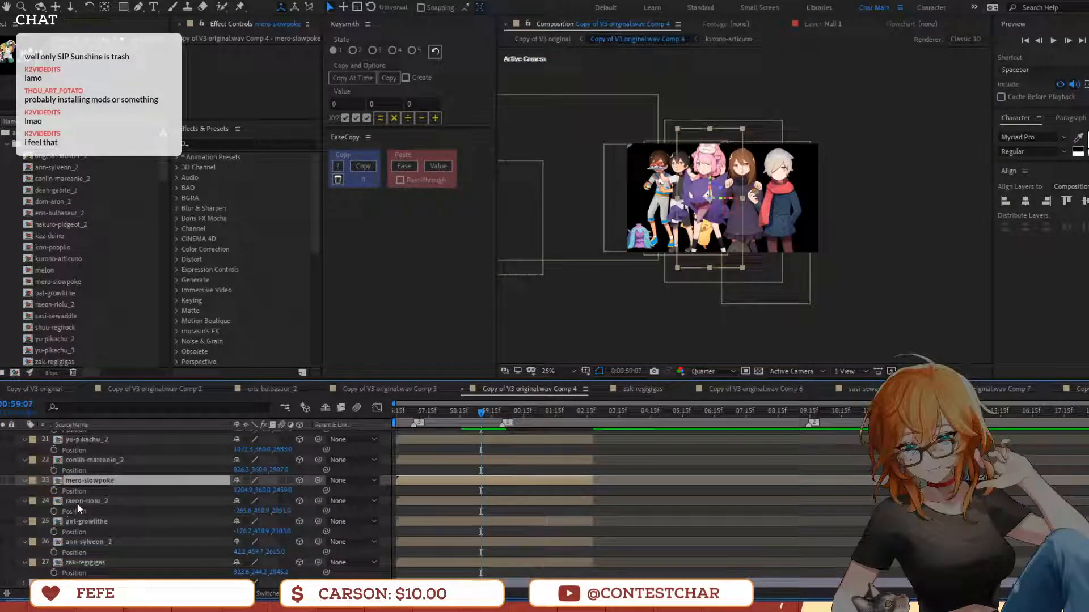
{"action": "left_click", "coordinate": [77, 502]}
{"action": "left_click", "coordinate": [88, 563], "text": "shift"}
{"action": "left_click", "coordinate": [32, 542]}
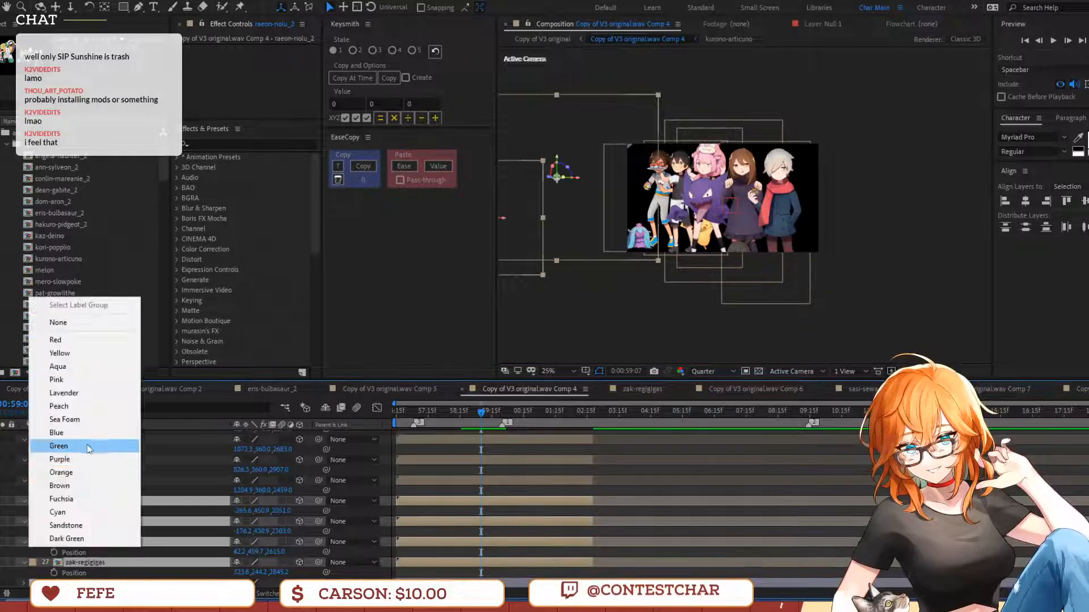
{"action": "left_click", "coordinate": [84, 440]}
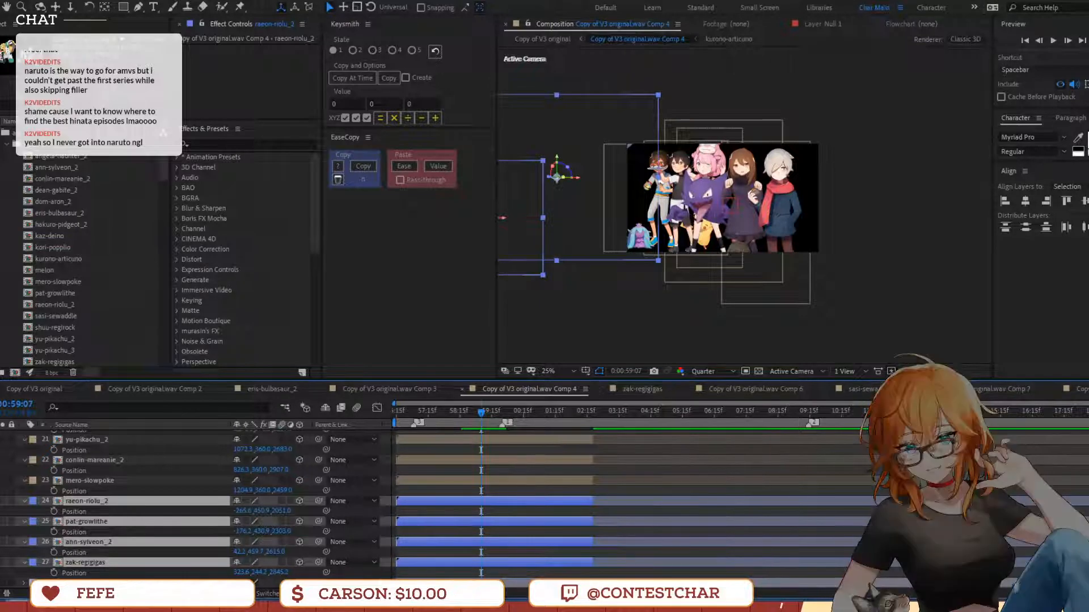
Shift the five character layers from kaz-deino to mero-slowpoke slightly left, and move kaz-deino alone farther right
{"action": "left_click", "coordinate": [468, 482]}
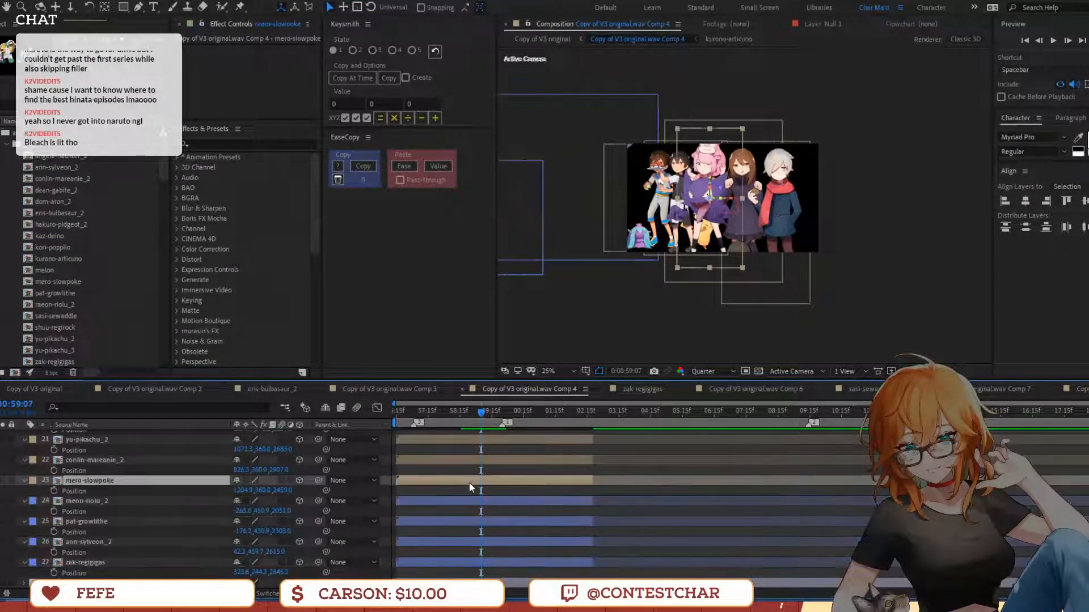
{"action": "scroll", "coordinate": [482, 506], "scroll_direction": "up", "scroll_amount": 3}
{"action": "left_click", "coordinate": [484, 496], "text": "shift"}
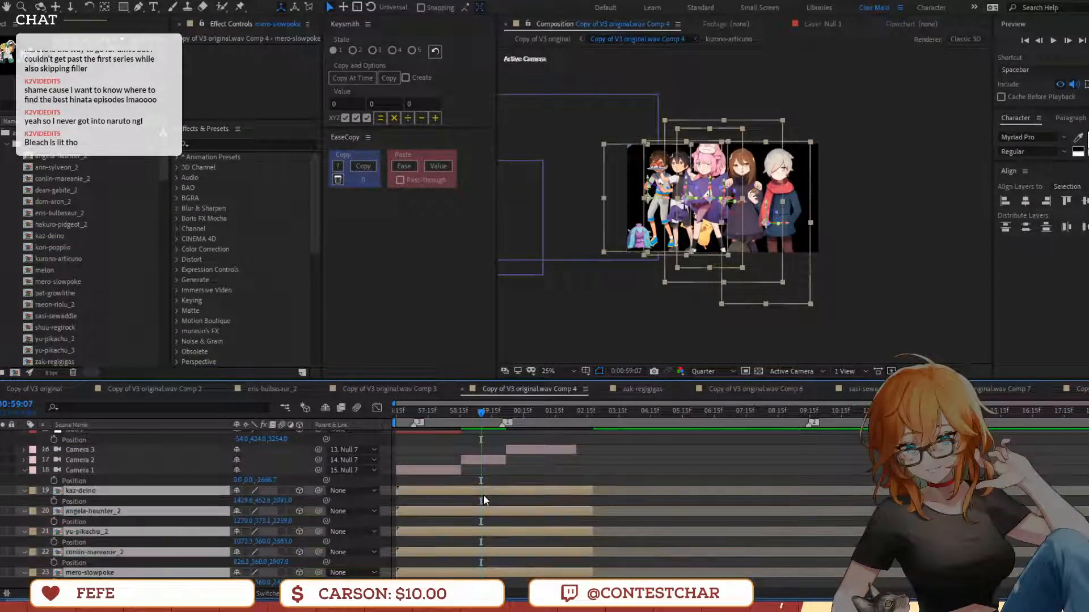
{"action": "mouse_move", "coordinate": [778, 224]}
{"action": "left_mouse_down"}
{"action": "mouse_move", "coordinate": [794, 221]}
{"action": "mouse_move", "coordinate": [783, 239]}
{"action": "mouse_move", "coordinate": [794, 222]}
{"action": "left_mouse_up"}
{"action": "key", "text": "ctrl+z"}
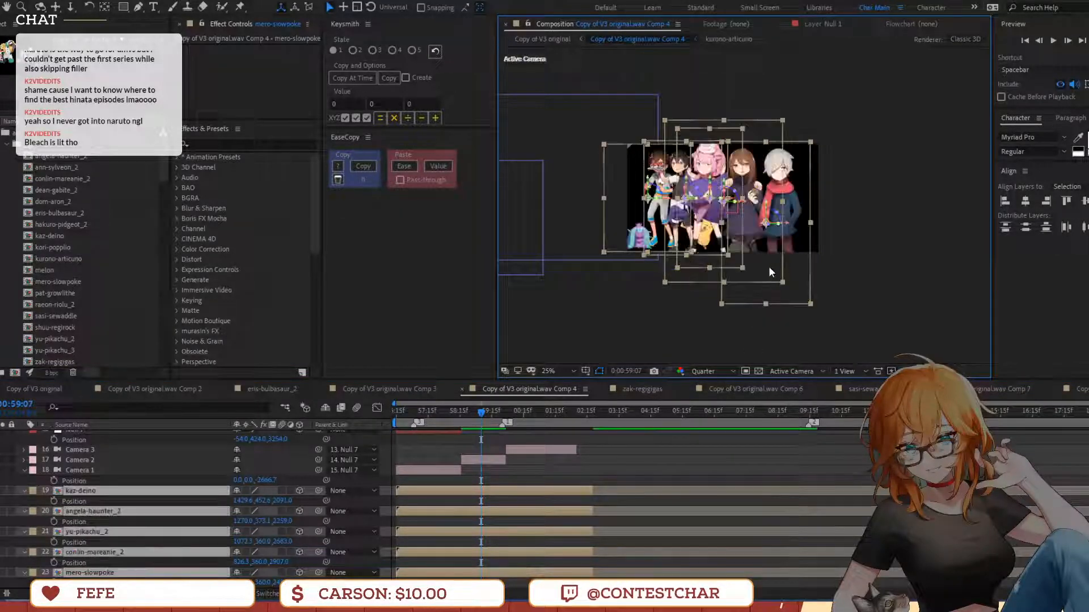
{"action": "key", "text": "ctrl+z"}
{"action": "mouse_move", "coordinate": [780, 272]}
{"action": "left_mouse_down"}
{"action": "mouse_move", "coordinate": [765, 271]}
{"action": "mouse_move", "coordinate": [798, 258]}
{"action": "mouse_move", "coordinate": [785, 254]}
{"action": "left_mouse_up"}
{"action": "left_click", "coordinate": [809, 242]}
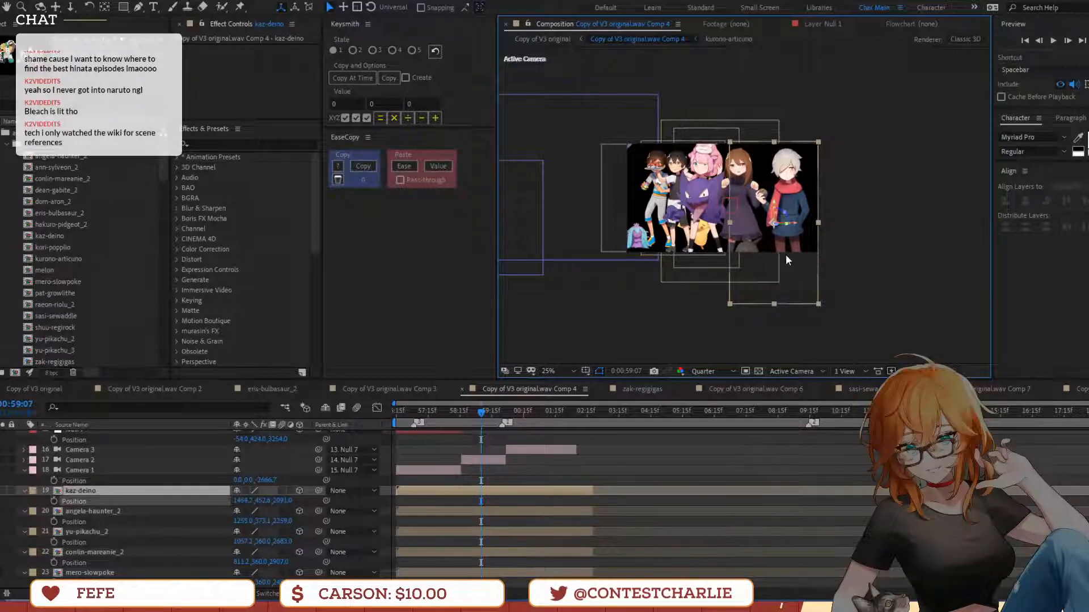
Move the brown-haired angela-haunter_2 layer right and slightly up in the lineup, to Position about 1293, 355, 2259
{"action": "left_click", "coordinate": [699, 254]}
{"action": "mouse_move", "coordinate": [700, 254]}
{"action": "left_mouse_down"}
{"action": "mouse_move", "coordinate": [706, 247]}
{"action": "mouse_move", "coordinate": [694, 258]}
{"action": "left_mouse_up"}
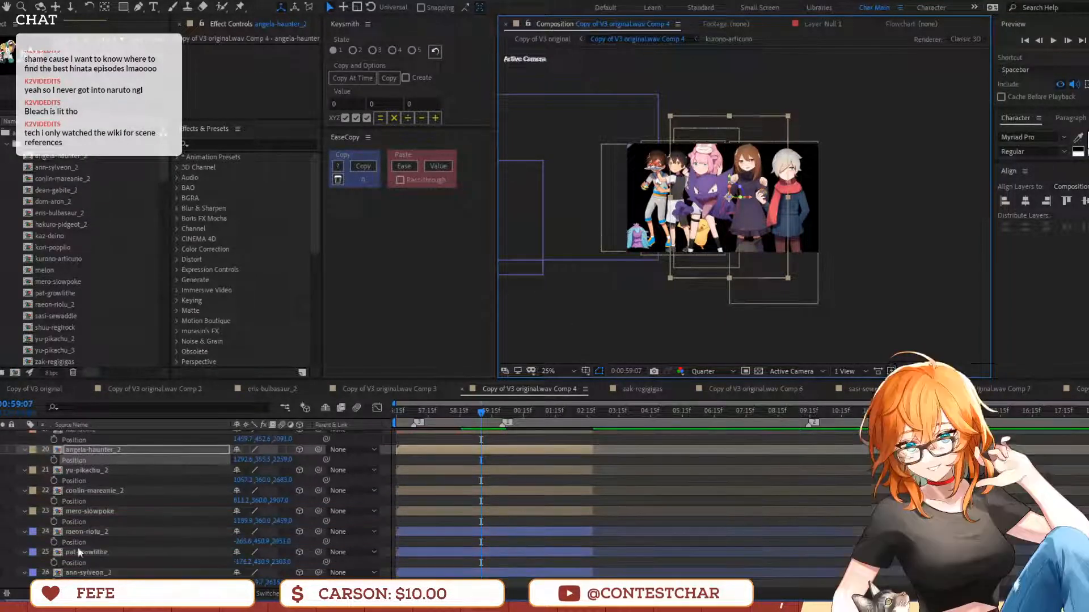
{"action": "left_click", "coordinate": [83, 491]}
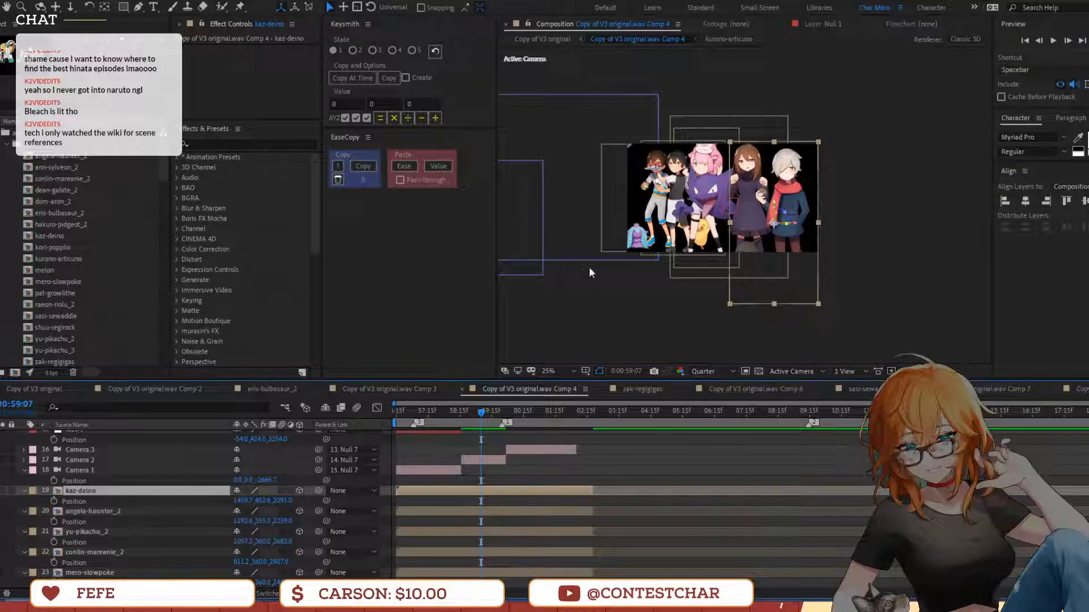
Replace the source of the conlin-mareanie_2 layer with the angela-haunter_2 item from the project
{"action": "scroll", "coordinate": [253, 567], "scroll_direction": "down", "scroll_amount": 4}
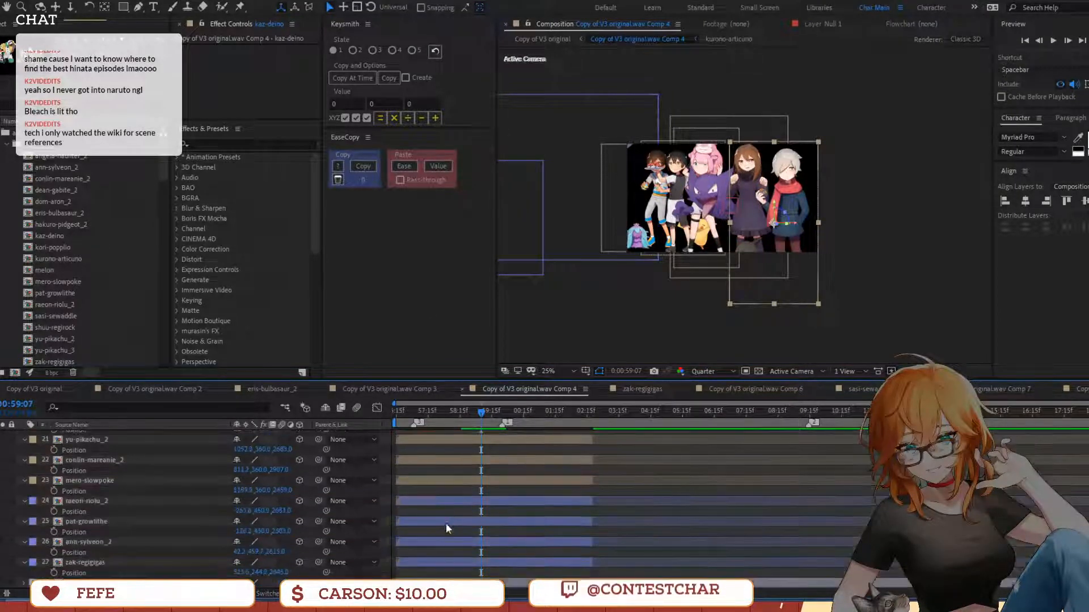
{"action": "left_click", "coordinate": [462, 474]}
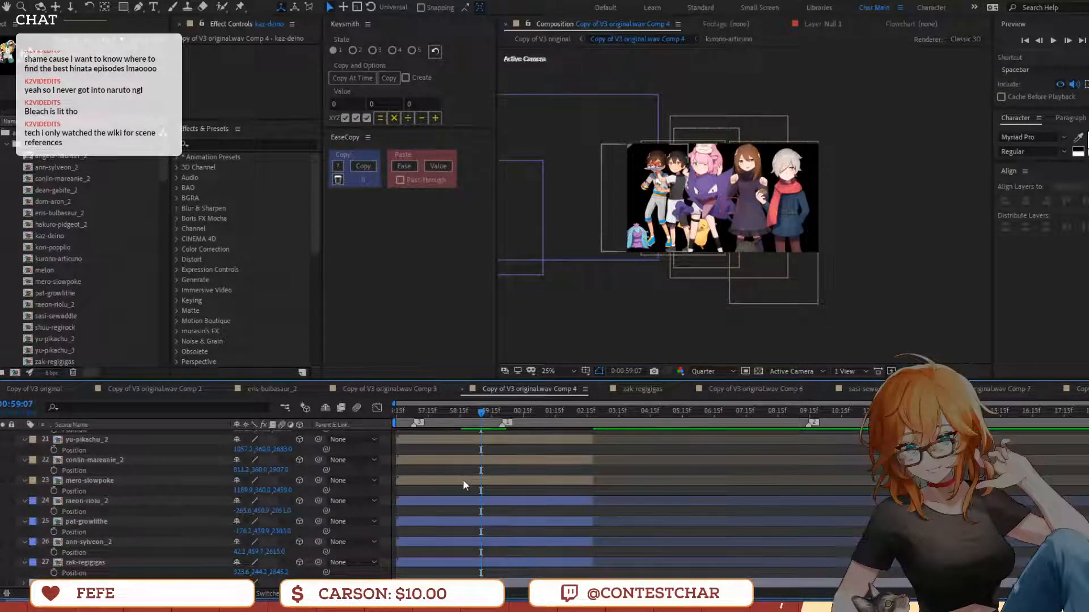
{"action": "left_click", "coordinate": [463, 480]}
{"action": "left_click", "coordinate": [461, 460]}
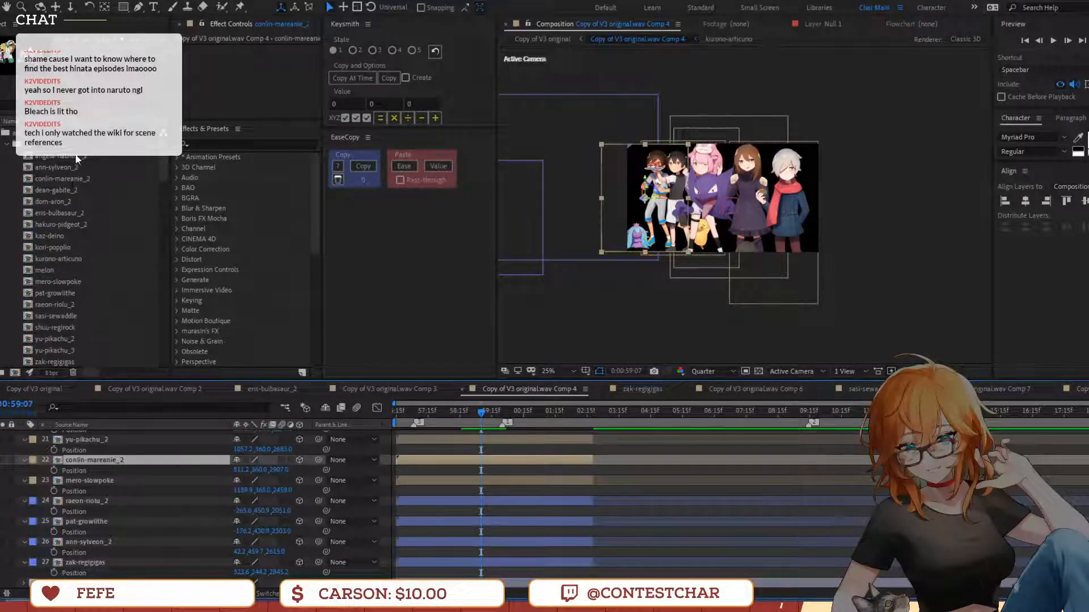
{"action": "left_click_drag", "start_coordinate": [76, 157], "coordinate": [87, 455]}
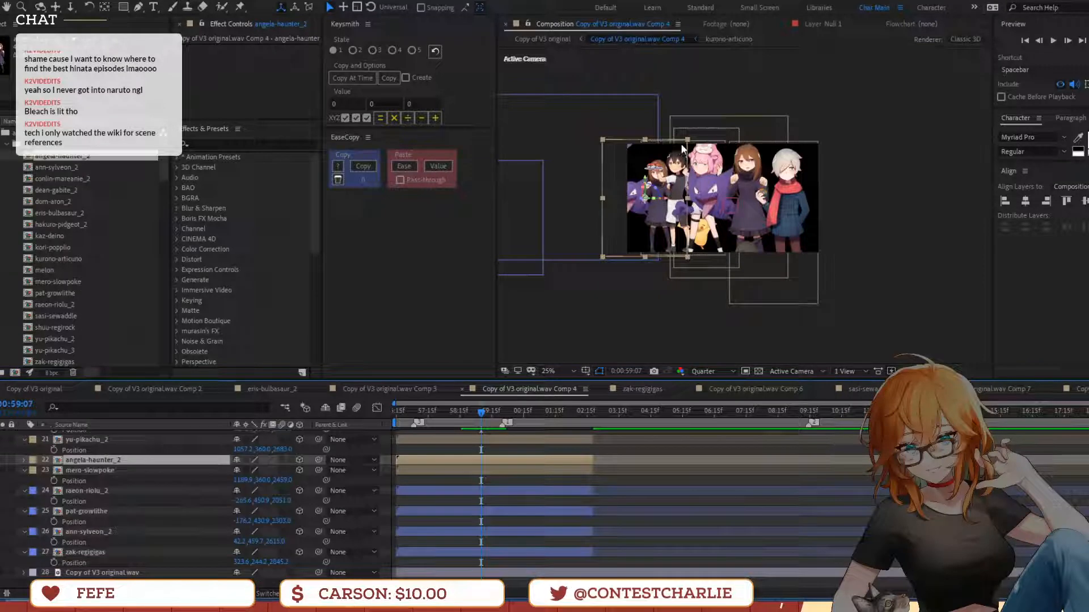
Enlarge the lower angela-haunter_2 layer slightly and raise it a little at the left end of the lineup
{"action": "left_click_drag", "start_coordinate": [688, 144], "coordinate": [691, 135]}
{"action": "left_click_drag", "start_coordinate": [663, 185], "coordinate": [664, 185]}
{"action": "left_click_drag", "start_coordinate": [662, 240], "coordinate": [662, 231]}
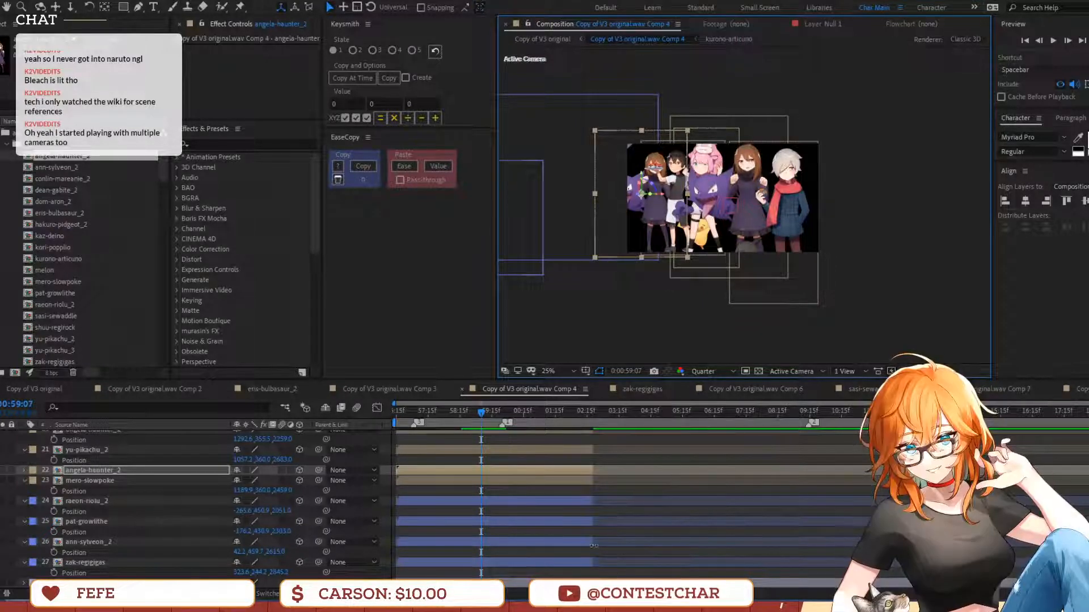
Review the null and camera layers, then play back the composition to check the lineup through each camera
{"action": "scroll", "coordinate": [672, 566], "scroll_direction": "up", "scroll_amount": 3}
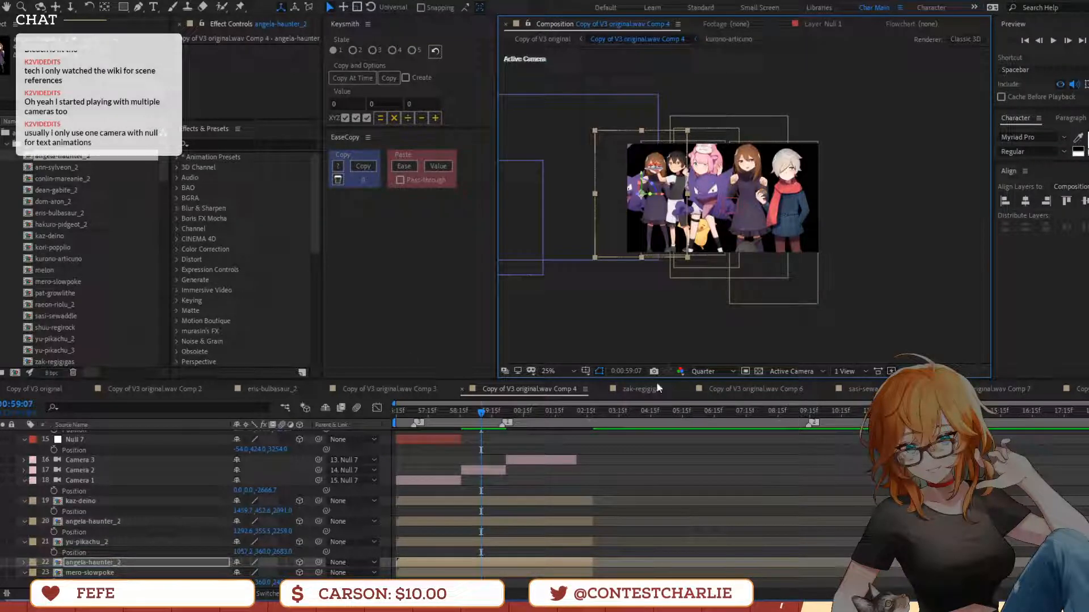
{"action": "scroll", "coordinate": [586, 558], "scroll_direction": "up", "scroll_amount": 2}
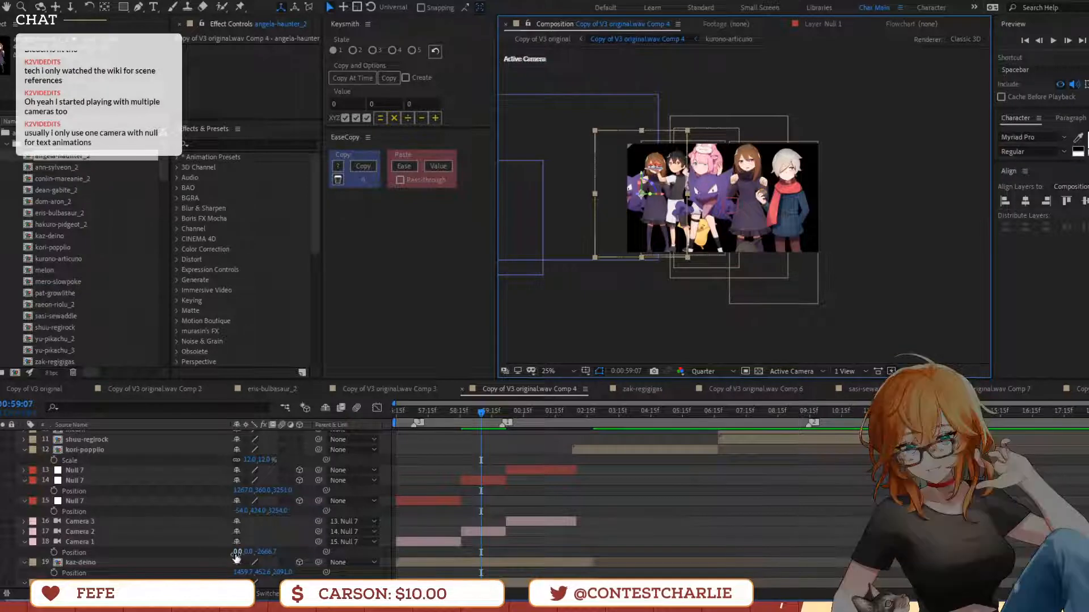
{"action": "mouse_move", "coordinate": [227, 605]}
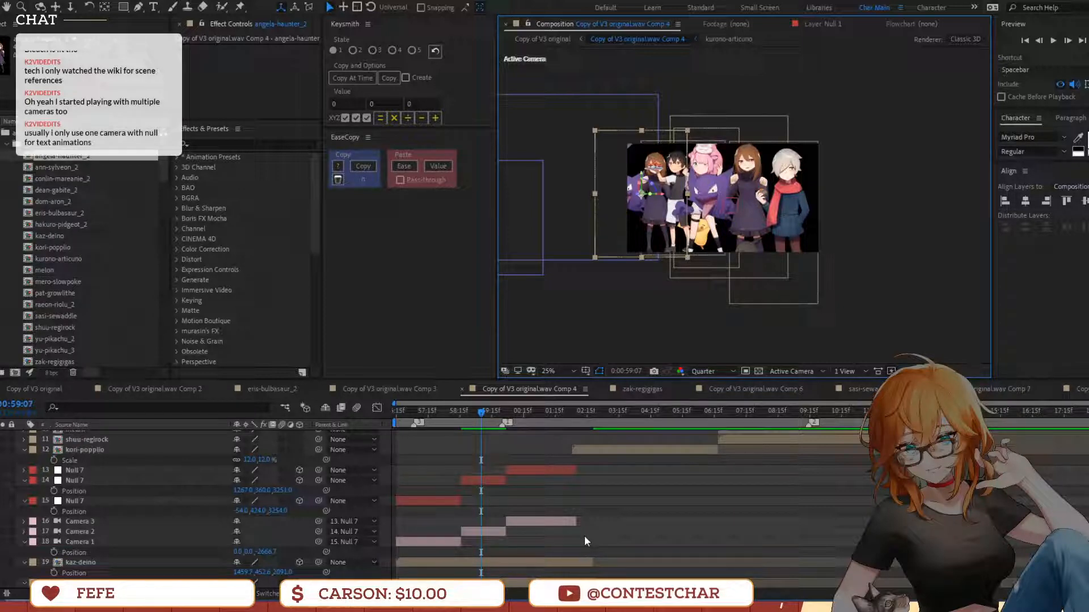
{"action": "scroll", "coordinate": [584, 536], "scroll_direction": "down", "scroll_amount": 3}
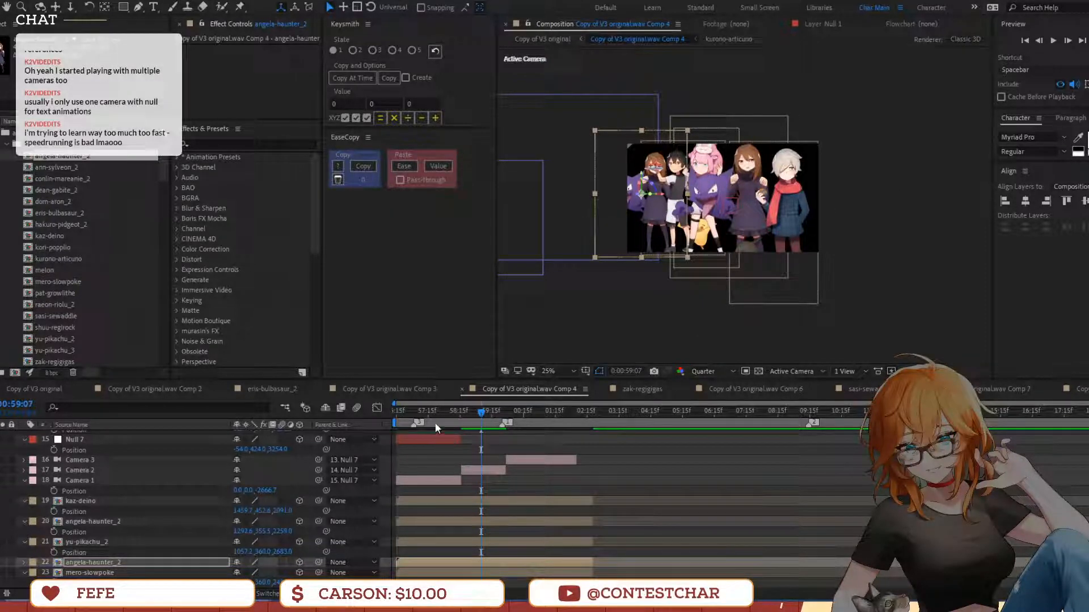
{"action": "left_click", "coordinate": [452, 422]}
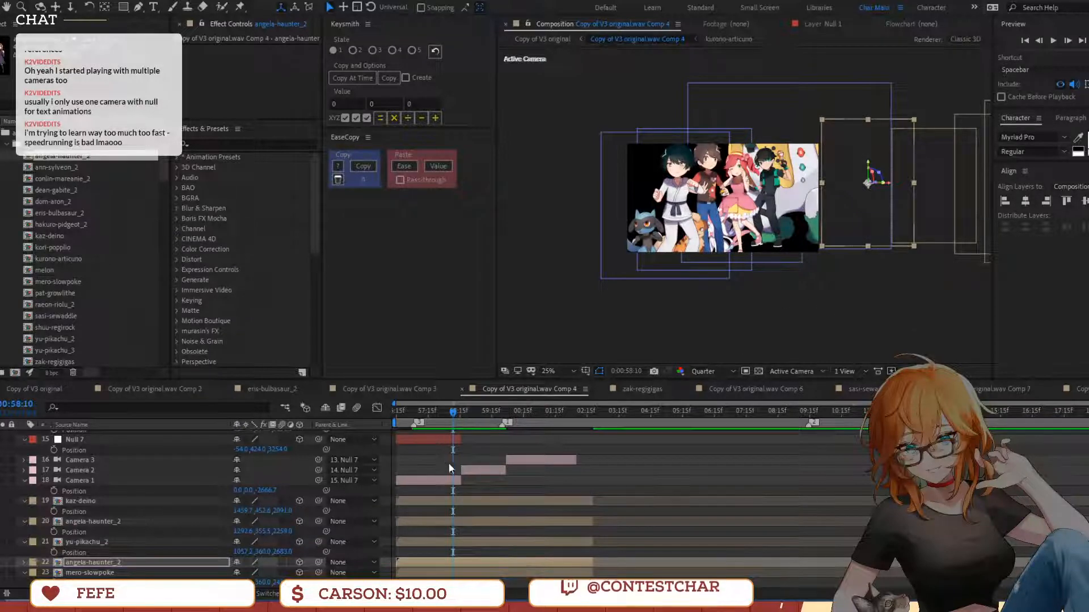
{"action": "key", "text": "space"}
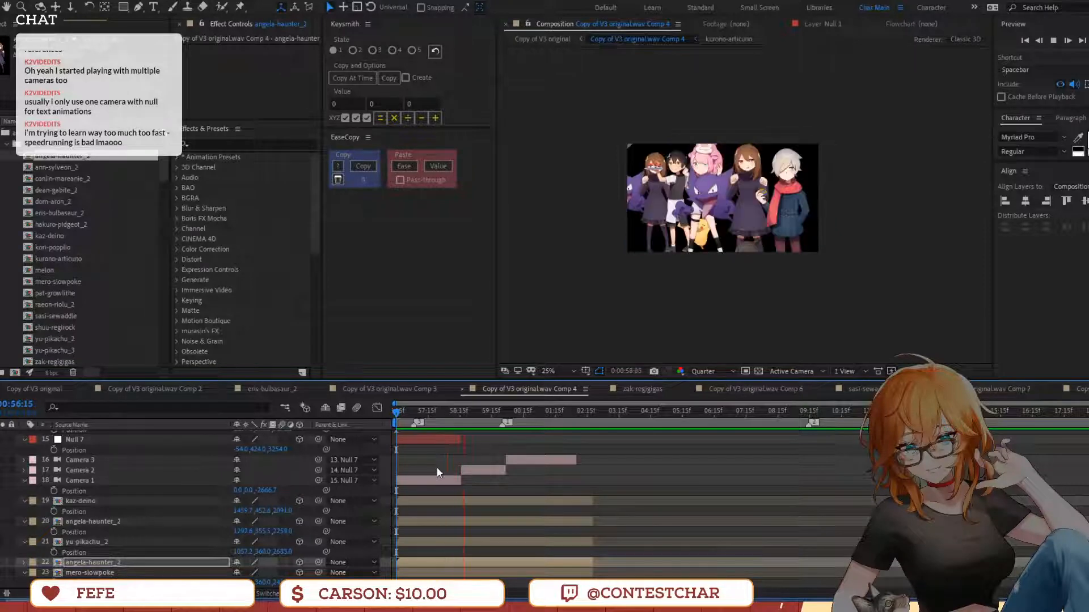
{"action": "key", "text": "space"}
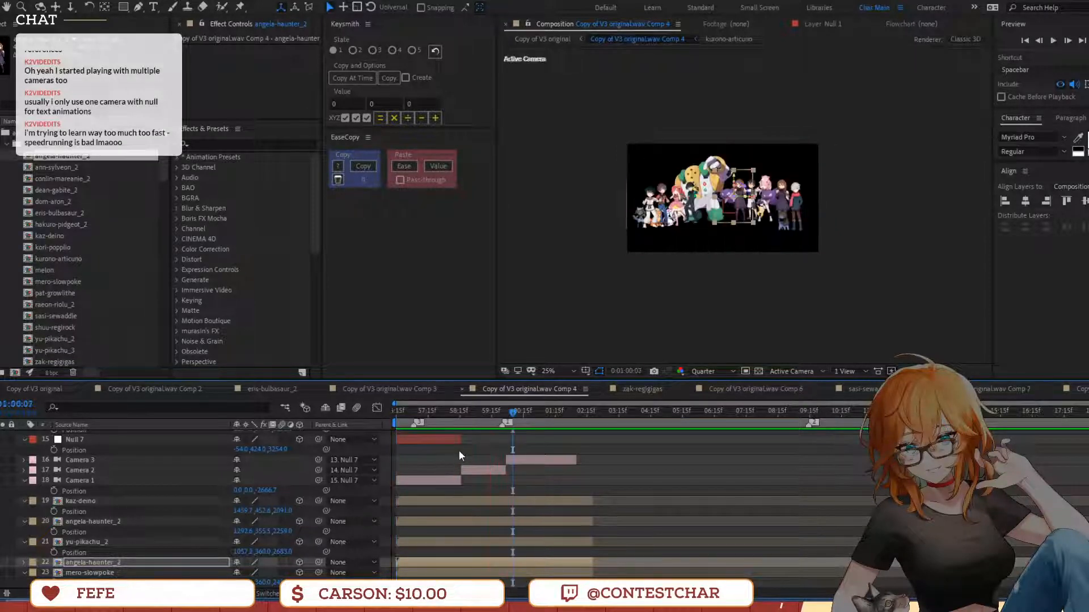
Replace the upper angela-haunter_2 layer with conlin-mareanie_2 and nudge it slightly right and down
{"action": "key", "text": "period"}
{"action": "key", "text": "period"}
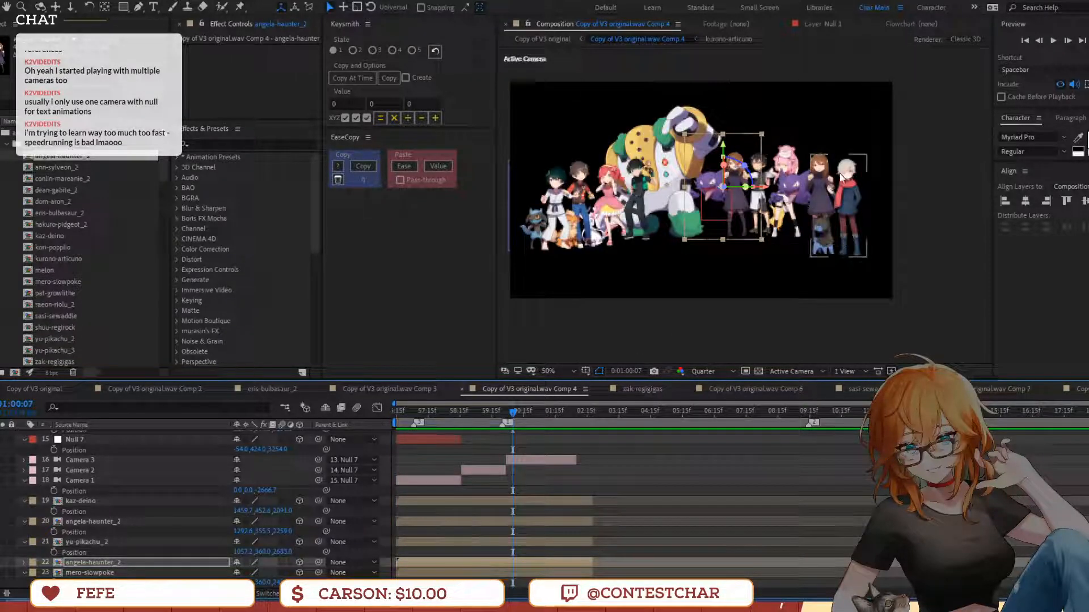
{"action": "left_click", "coordinate": [815, 167]}
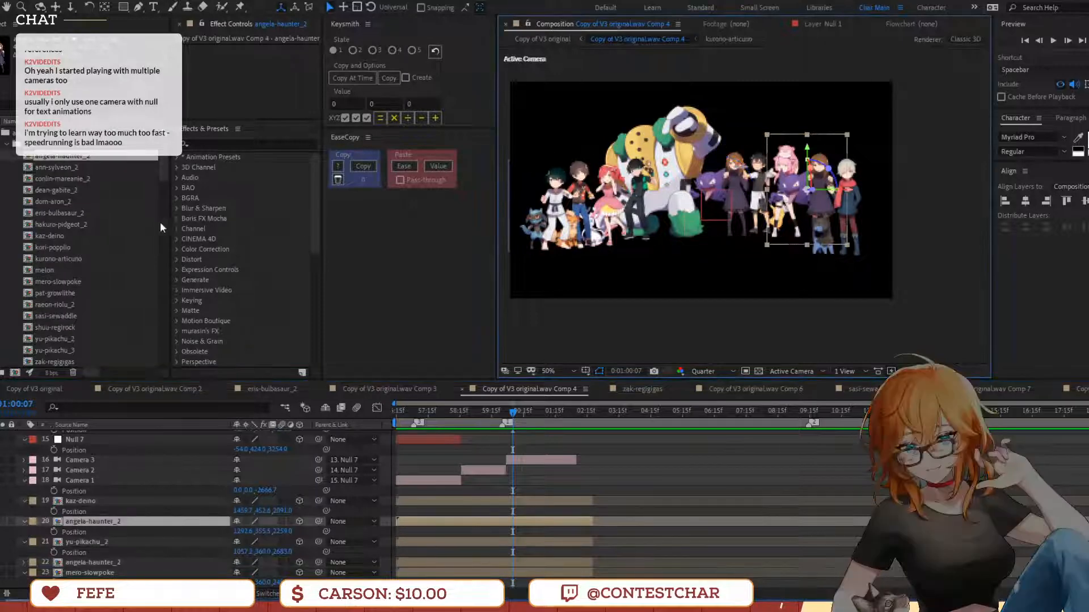
{"action": "left_click_drag", "start_coordinate": [61, 180], "coordinate": [113, 521]}
{"action": "key", "text": "period"}
{"action": "key", "text": "period"}
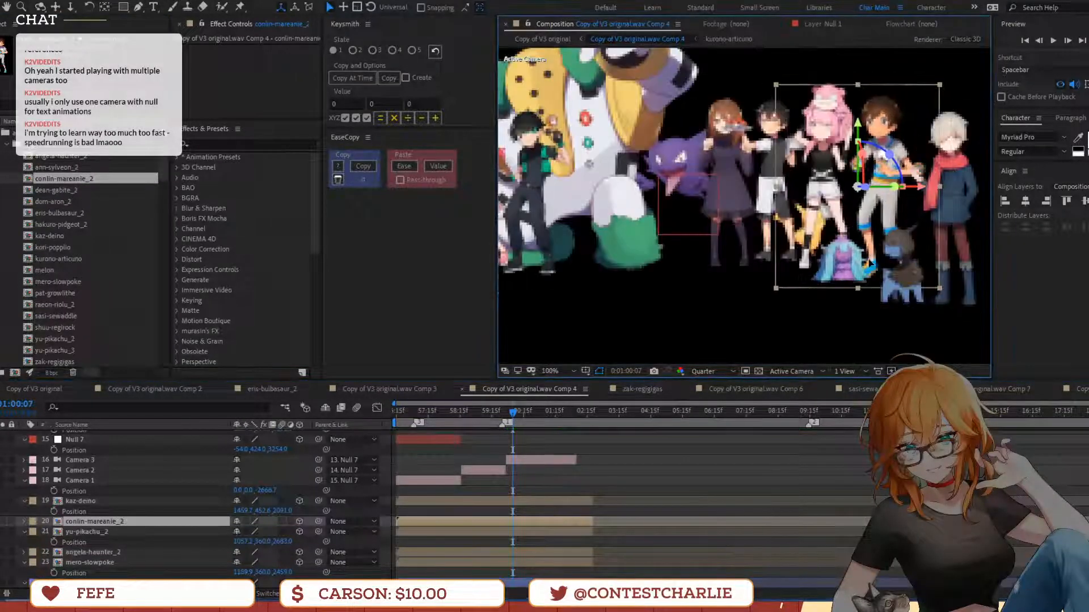
{"action": "left_click_drag", "start_coordinate": [870, 266], "coordinate": [876, 271]}
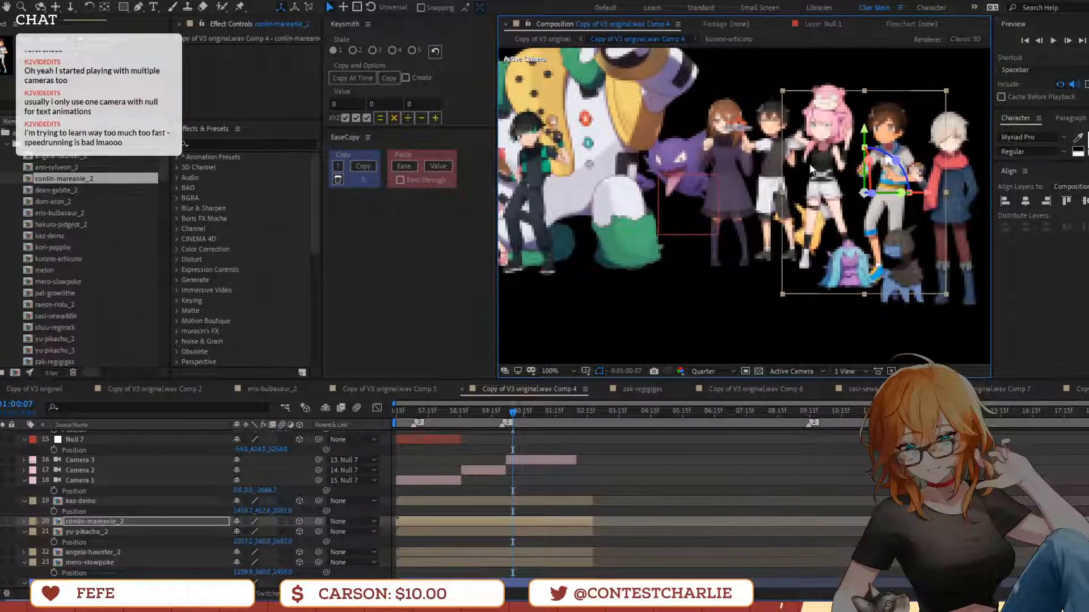
Shift yu-pikachu_2 right to about X 1099, and shrink mero-slowpoke slightly, placing it at about X 1224, Y 391
{"action": "left_click", "coordinate": [85, 531]}
{"action": "left_click_drag", "start_coordinate": [811, 216], "coordinate": [858, 237]}
{"action": "left_click", "coordinate": [105, 562]}
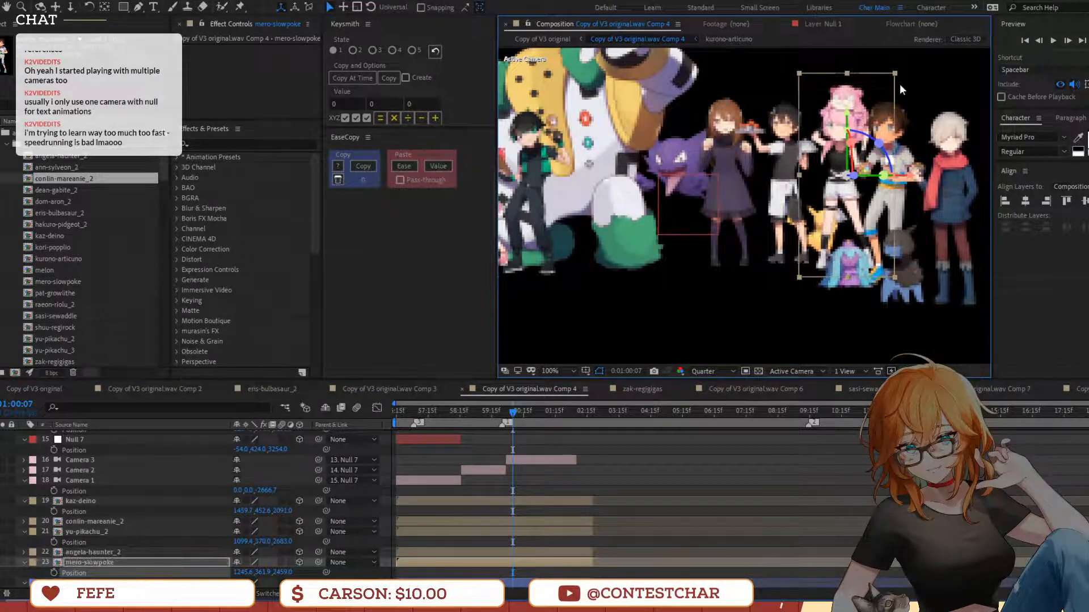
{"action": "left_click_drag", "start_coordinate": [893, 76], "coordinate": [889, 78]}
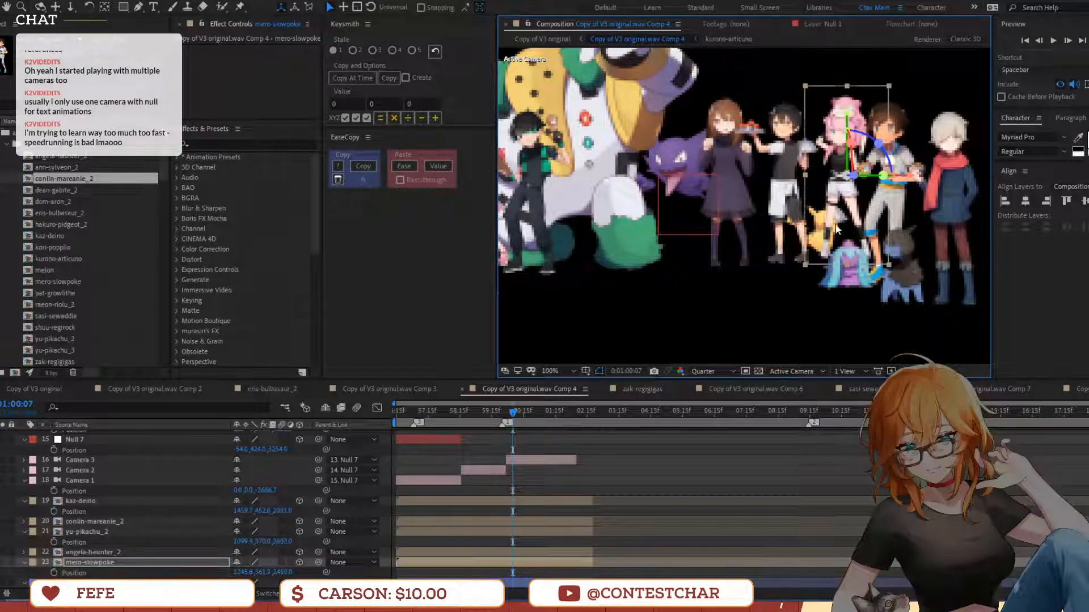
{"action": "mouse_move", "coordinate": [834, 225]}
{"action": "left_mouse_down"}
{"action": "mouse_move", "coordinate": [821, 248]}
{"action": "mouse_move", "coordinate": [835, 241]}
{"action": "left_mouse_up"}
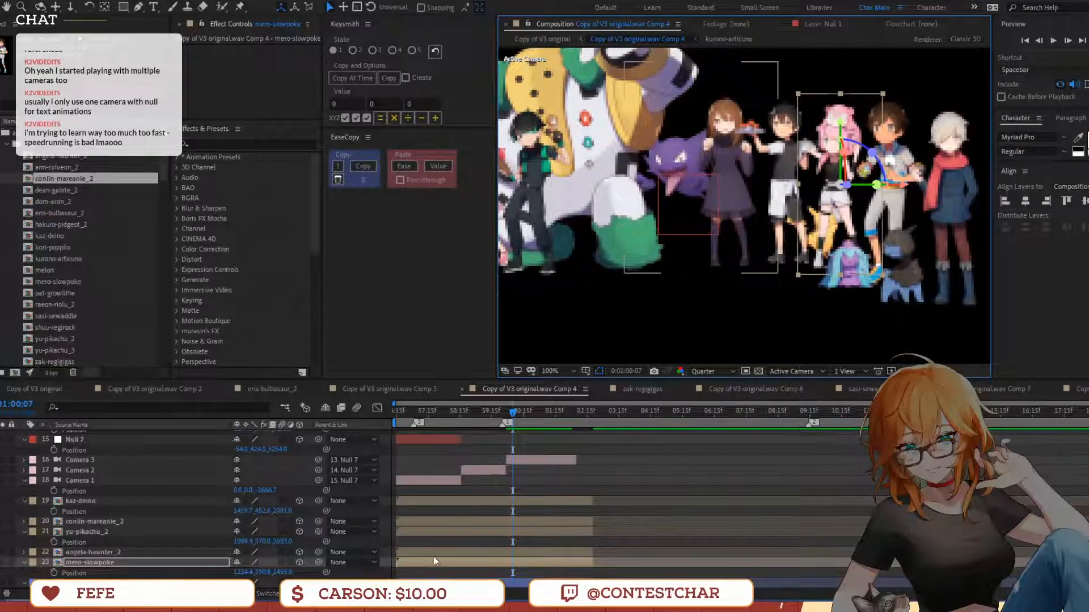
Scale conlin-mareanie_2 down slightly and move kaz-deino left to about X 1424
{"action": "left_click", "coordinate": [94, 522]}
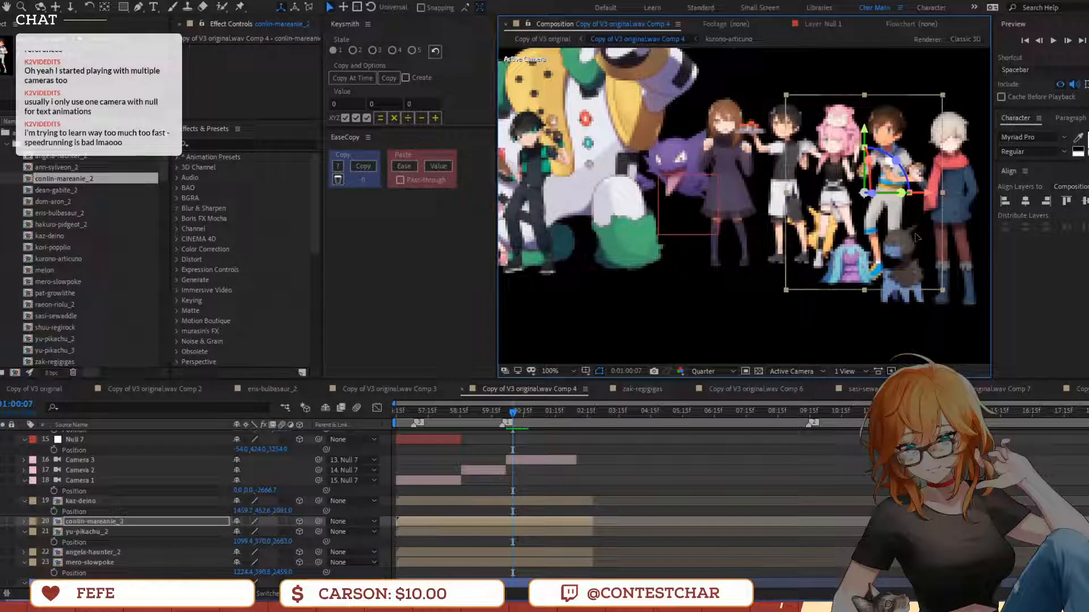
{"action": "left_click_drag", "start_coordinate": [964, 307], "coordinate": [952, 282]}
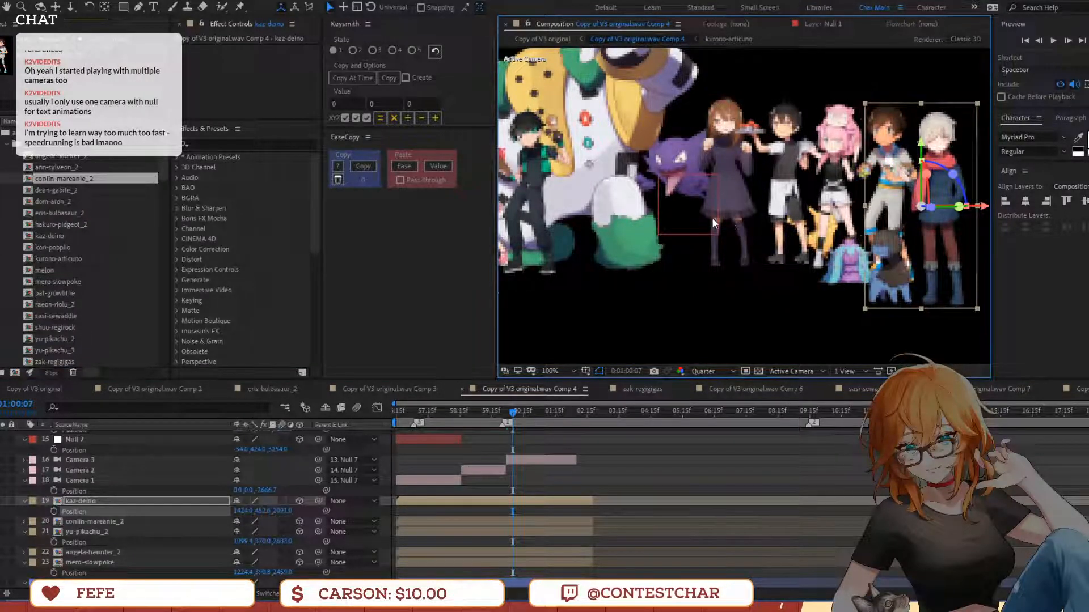
Move angela-haunter_2 right toward the group and shift yu-pikachu_2 right to about X 1151
{"action": "left_click", "coordinate": [194, 552]}
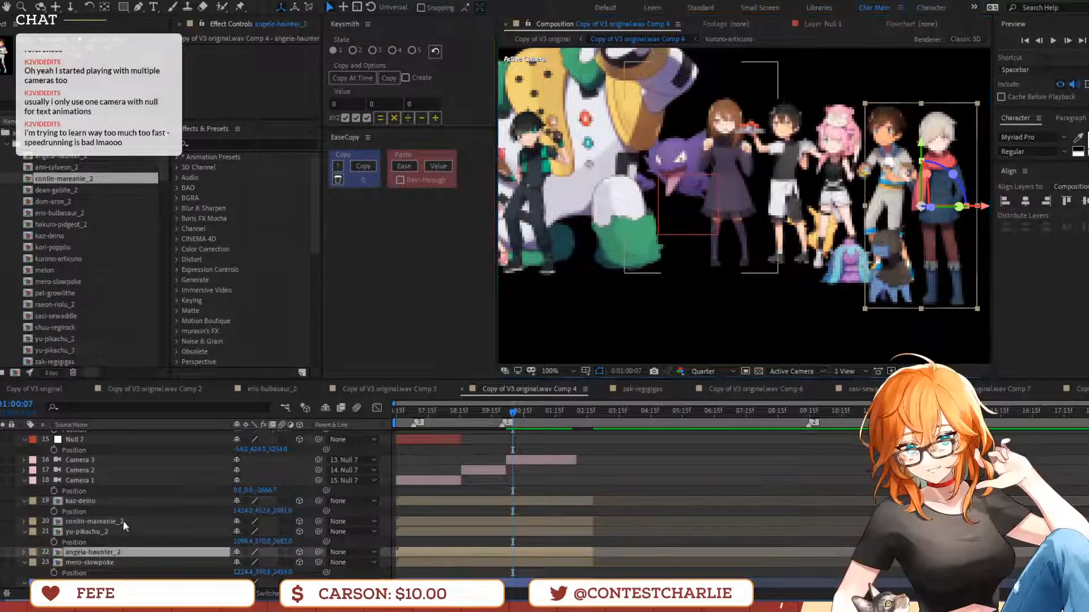
{"action": "left_click_drag", "start_coordinate": [743, 230], "coordinate": [820, 225]}
{"action": "left_click", "coordinate": [94, 532]}
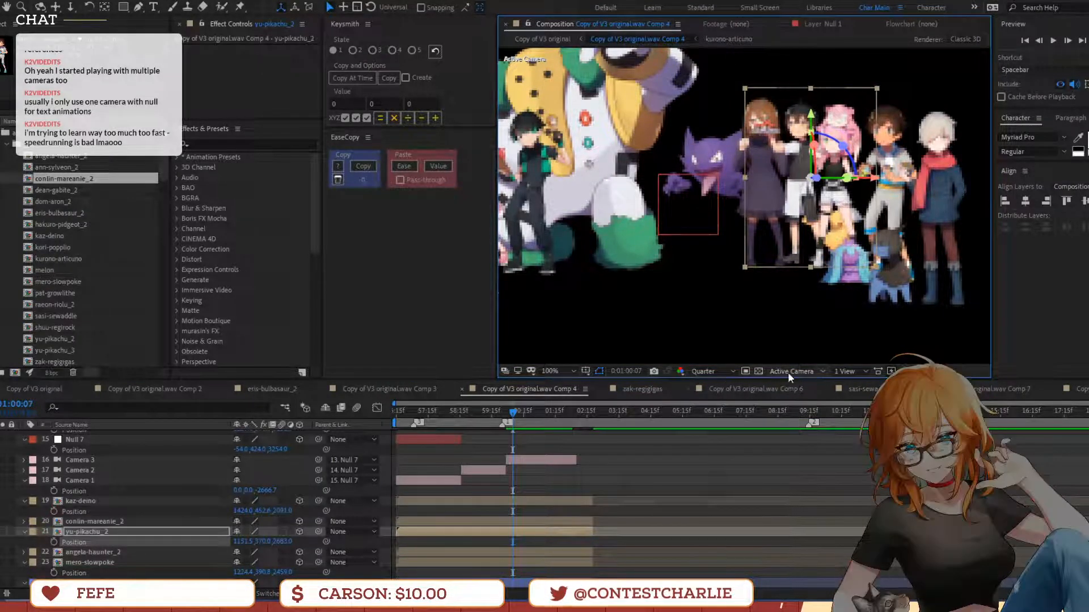
Switch the composition to a two-view layout and frame the character layers in the Top view
{"action": "left_click", "coordinate": [853, 372]}
{"action": "left_click", "coordinate": [863, 396]}
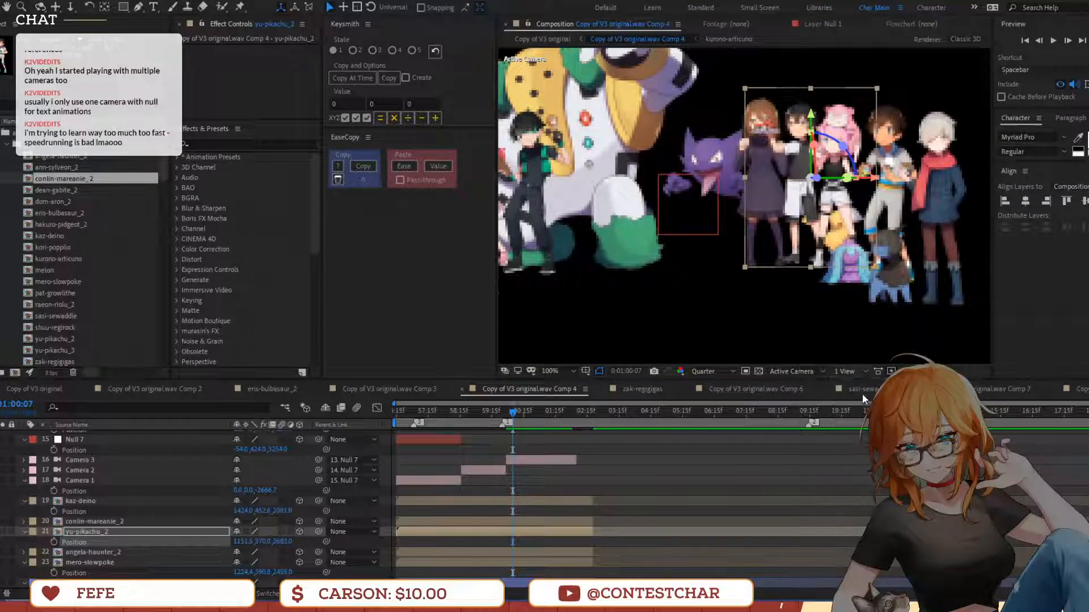
{"action": "scroll", "coordinate": [690, 162], "scroll_direction": "up", "scroll_amount": 3}
{"action": "key", "text": "space"}
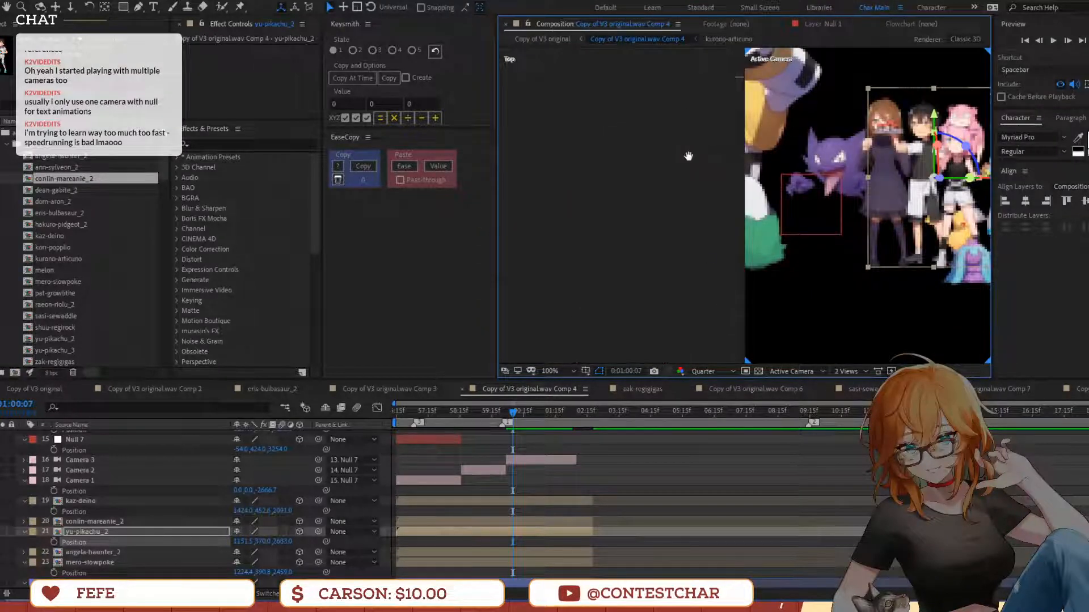
{"action": "left_click_drag", "start_coordinate": [688, 158], "coordinate": [556, 310]}
{"action": "scroll", "coordinate": [597, 148], "scroll_direction": "down", "scroll_amount": 2}
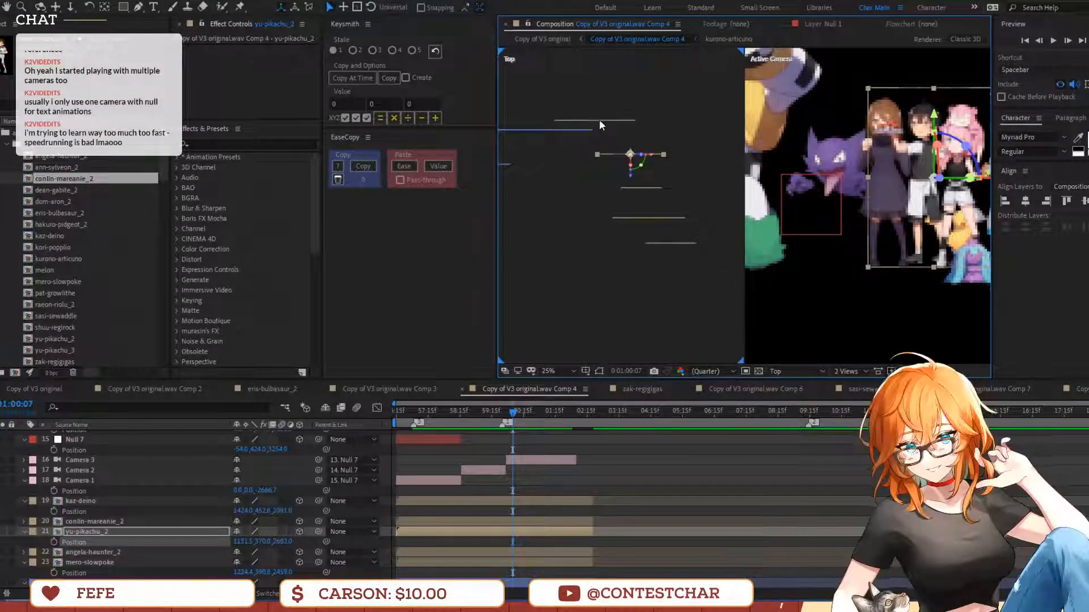
Bring angela-haunter_2 closer to the camera in depth and nudge it slightly left
{"action": "left_click", "coordinate": [599, 121]}
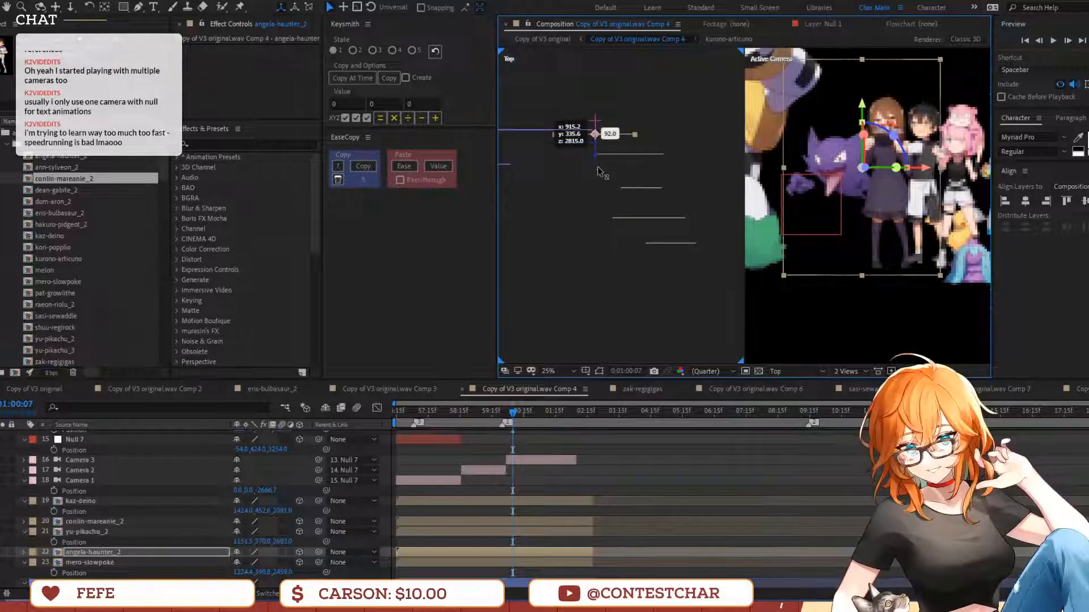
{"action": "left_click_drag", "start_coordinate": [599, 149], "coordinate": [599, 164]}
{"action": "left_click_drag", "start_coordinate": [846, 222], "coordinate": [834, 224]}
At 0:59:10, move kaz-deino right to about X 1451 and shift conlin-mareanie_2 slightly right
{"action": "mouse_move", "coordinate": [480, 413]}
{"action": "left_mouse_down"}
{"action": "mouse_move", "coordinate": [448, 414]}
{"action": "mouse_move", "coordinate": [483, 425]}
{"action": "left_mouse_up"}
{"action": "left_click", "coordinate": [484, 425]}
{"action": "scroll", "coordinate": [890, 186], "scroll_direction": "down", "scroll_amount": 1}
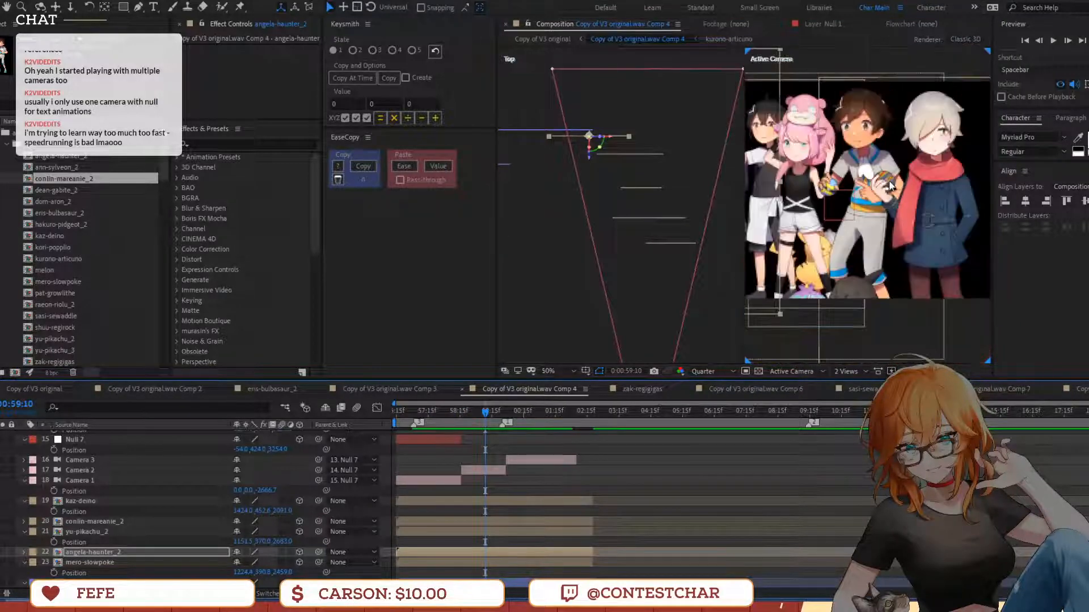
{"action": "scroll", "coordinate": [835, 192], "scroll_direction": "down", "scroll_amount": 1}
{"action": "scroll", "coordinate": [923, 258], "scroll_direction": "down", "scroll_amount": 1}
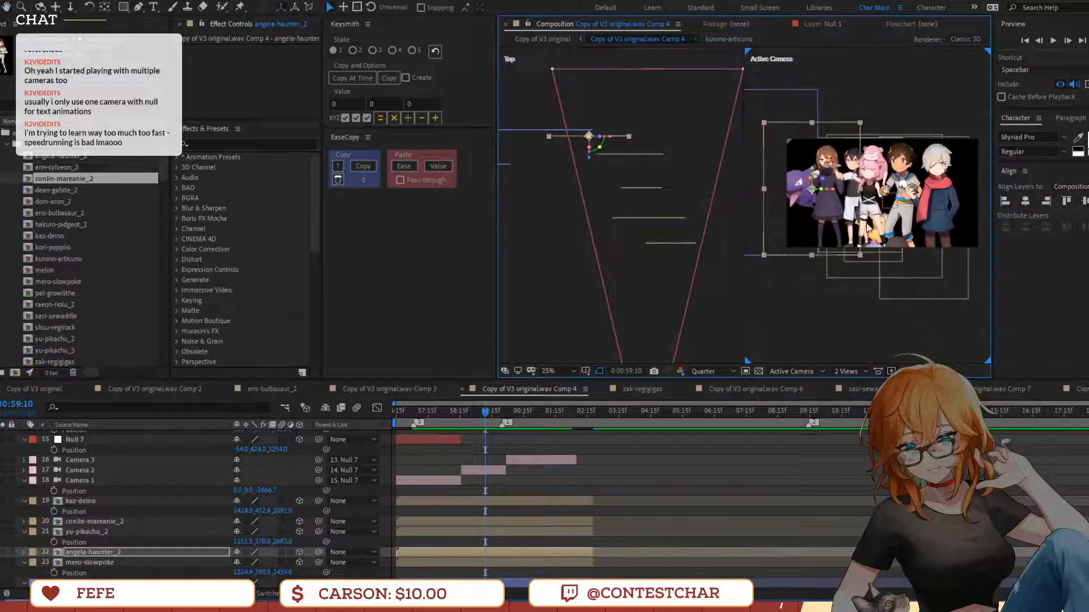
{"action": "left_click", "coordinate": [923, 258]}
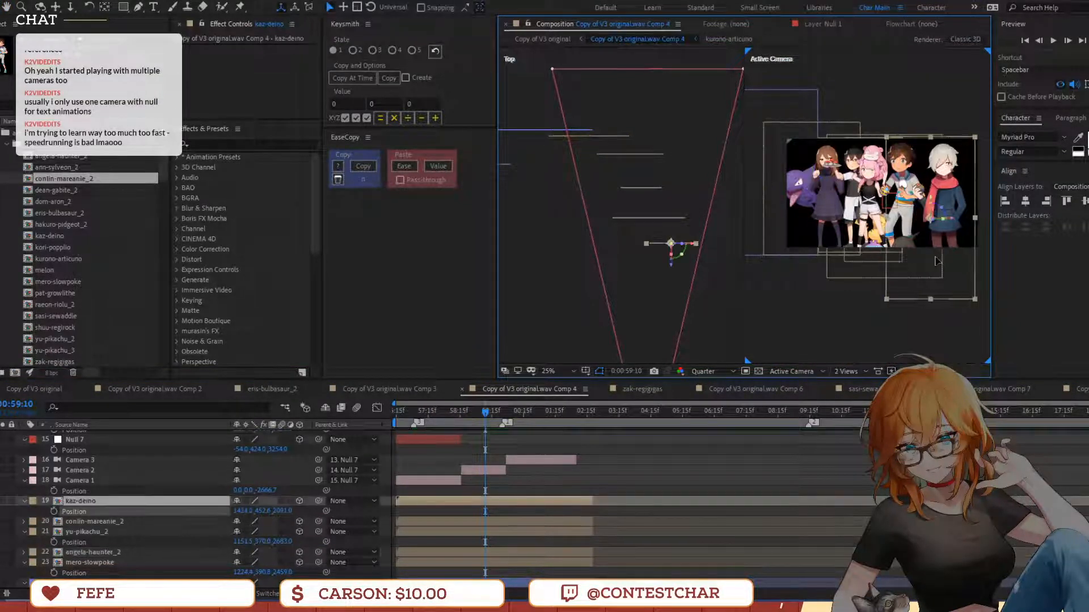
{"action": "left_click", "coordinate": [864, 223]}
{"action": "left_click_drag", "start_coordinate": [897, 265], "coordinate": [910, 264]}
Move mero-slowpoke right to about X 1275, closer to conlin-mareanie_2
{"action": "scroll", "coordinate": [817, 294], "scroll_direction": "up", "scroll_amount": 2}
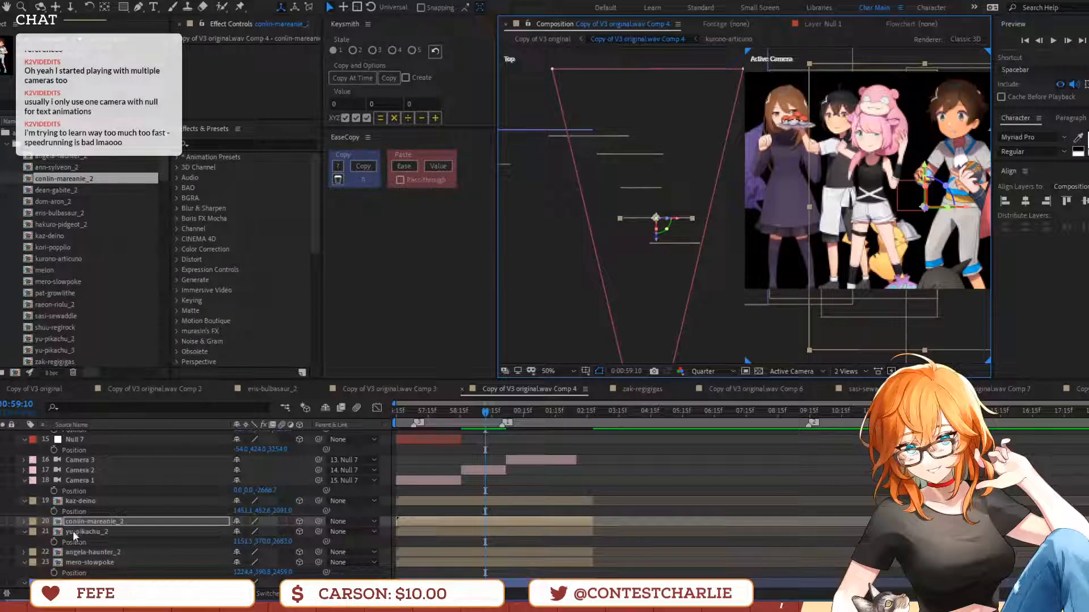
{"action": "left_click", "coordinate": [74, 534]}
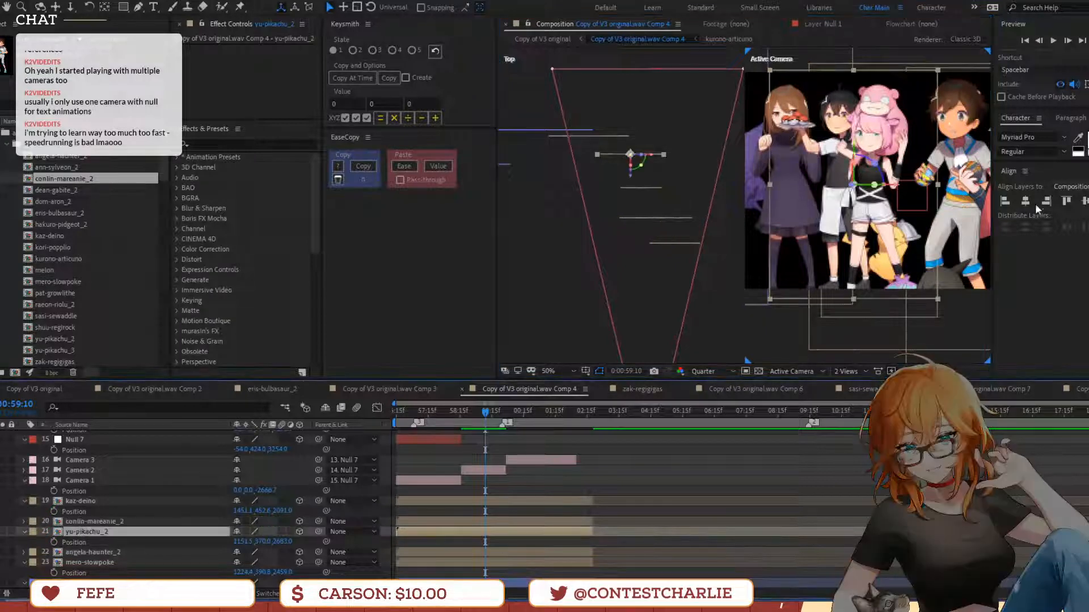
{"action": "left_click", "coordinate": [92, 561]}
{"action": "left_click_drag", "start_coordinate": [916, 194], "coordinate": [938, 194]}
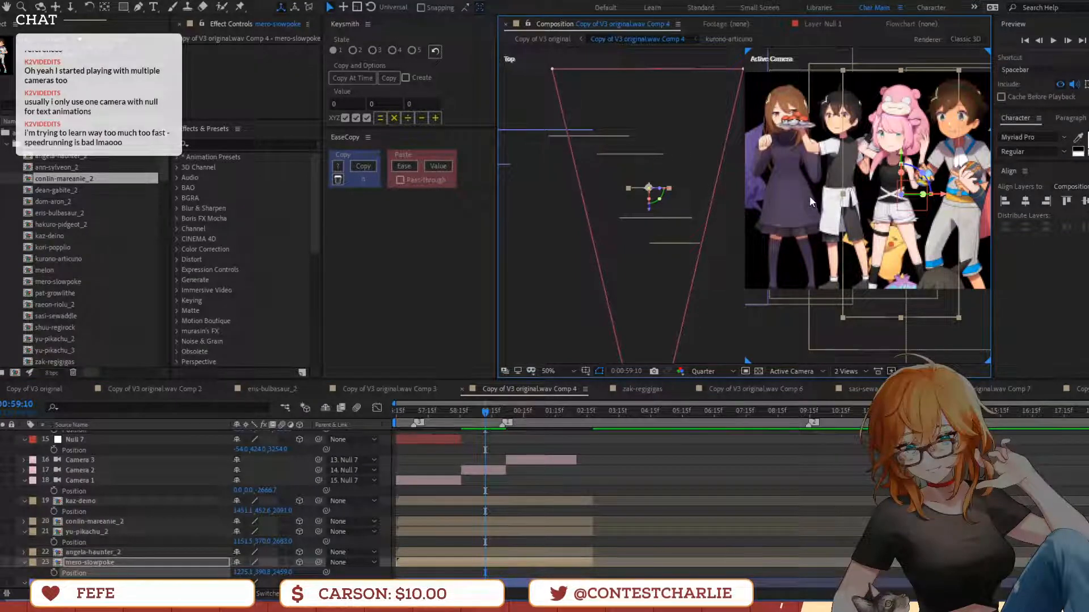
Move angela-haunter_2 right behind yu-pikachu_2 and bring it closer to the camera in depth
{"action": "left_click", "coordinate": [760, 236]}
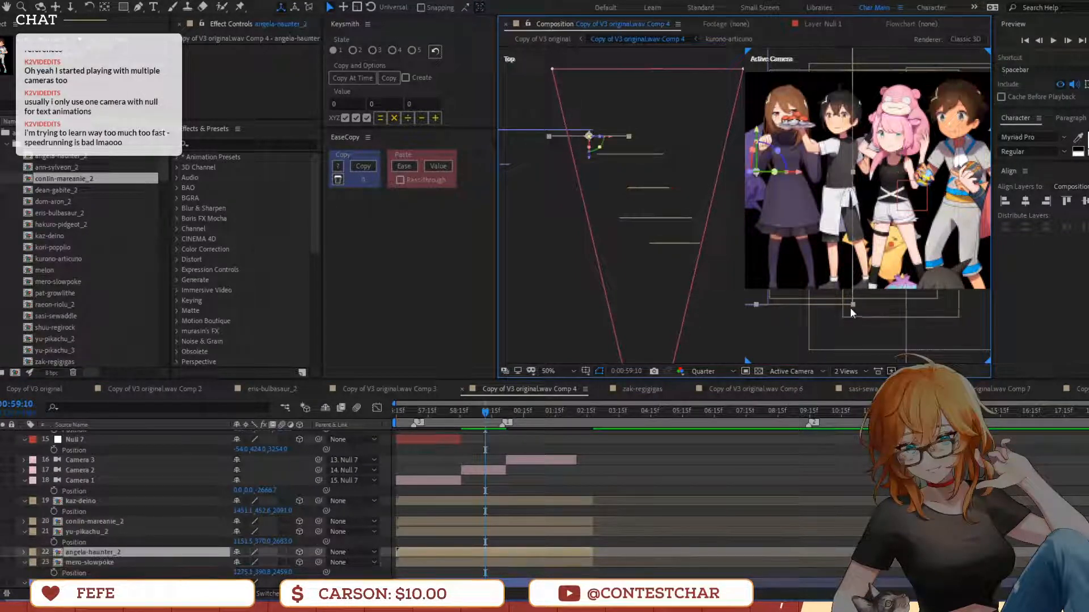
{"action": "left_click_drag", "start_coordinate": [849, 294], "coordinate": [863, 275]}
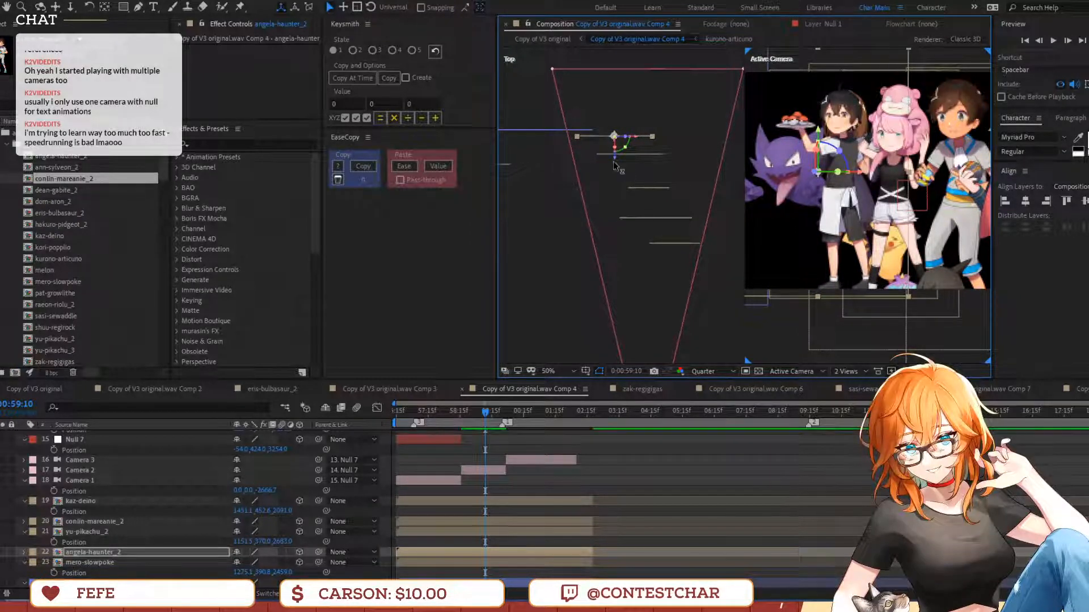
{"action": "mouse_move", "coordinate": [616, 159]}
{"action": "left_mouse_down"}
{"action": "mouse_move", "coordinate": [621, 189]}
{"action": "mouse_move", "coordinate": [621, 172]}
{"action": "left_mouse_up"}
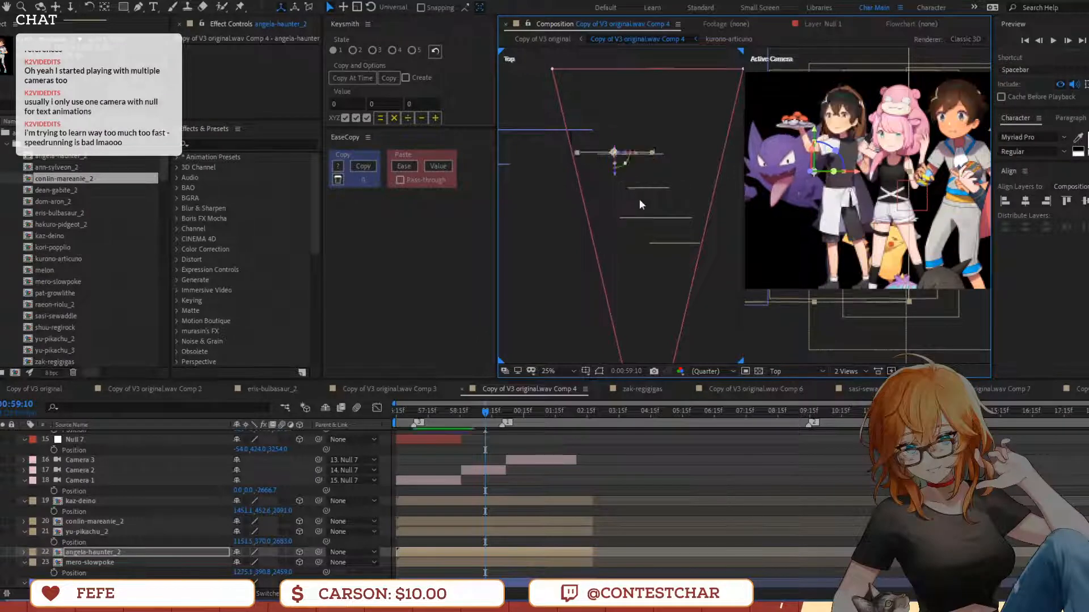
Push yu-pikachu_2 back behind angela-haunter_2 to about Z 2819 and move it left to about X 954
{"action": "left_click", "coordinate": [661, 155]}
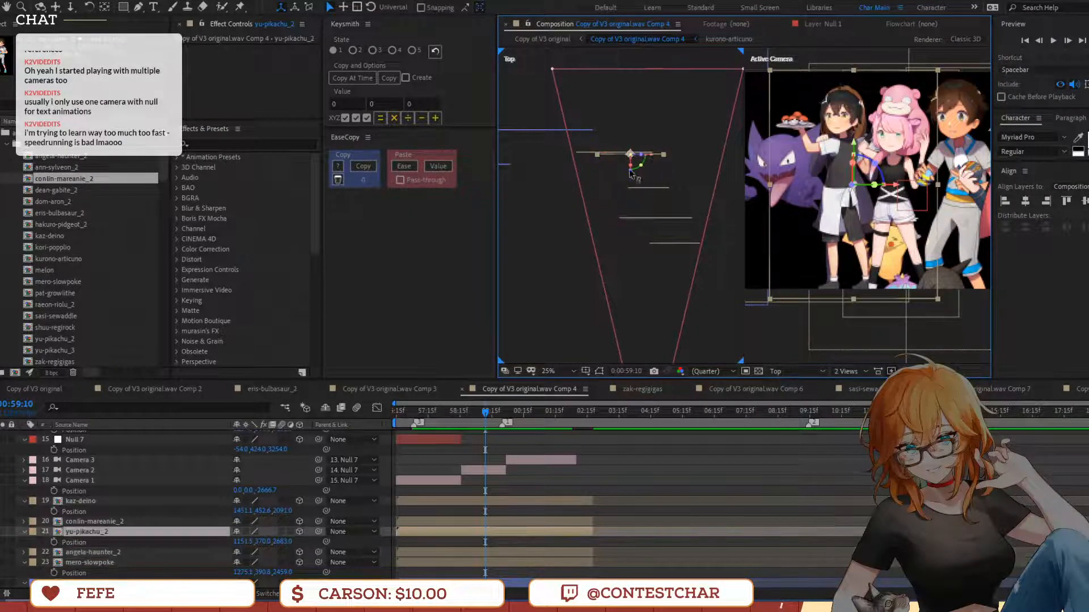
{"action": "left_click_drag", "start_coordinate": [630, 170], "coordinate": [628, 149]}
{"action": "left_click_drag", "start_coordinate": [808, 231], "coordinate": [788, 229]}
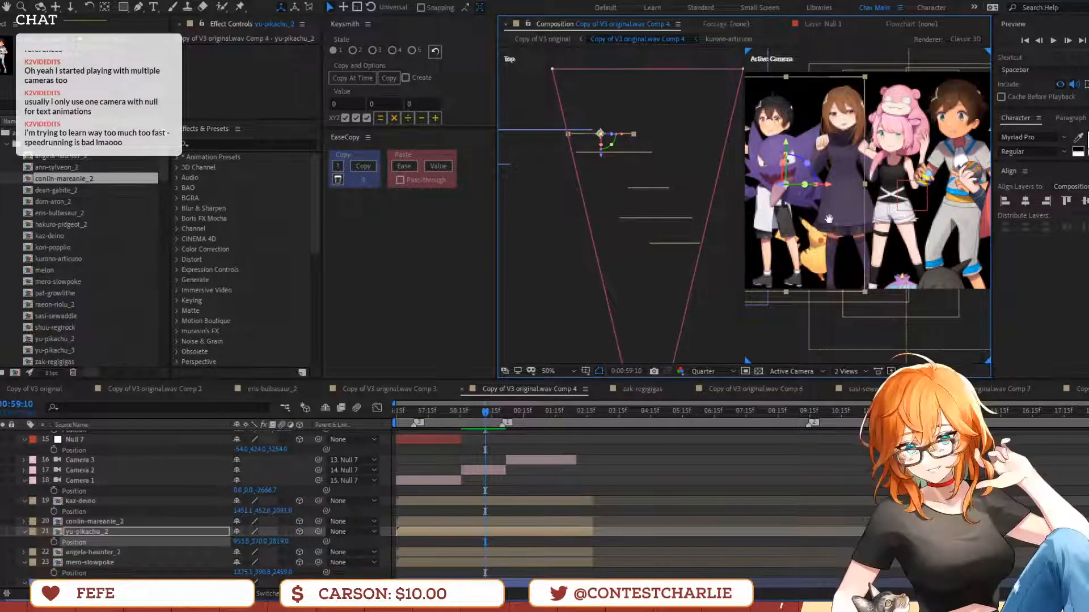
{"action": "scroll", "coordinate": [870, 186], "scroll_direction": "down", "scroll_amount": 2}
{"action": "left_click_drag", "start_coordinate": [940, 292], "coordinate": [896, 297]}
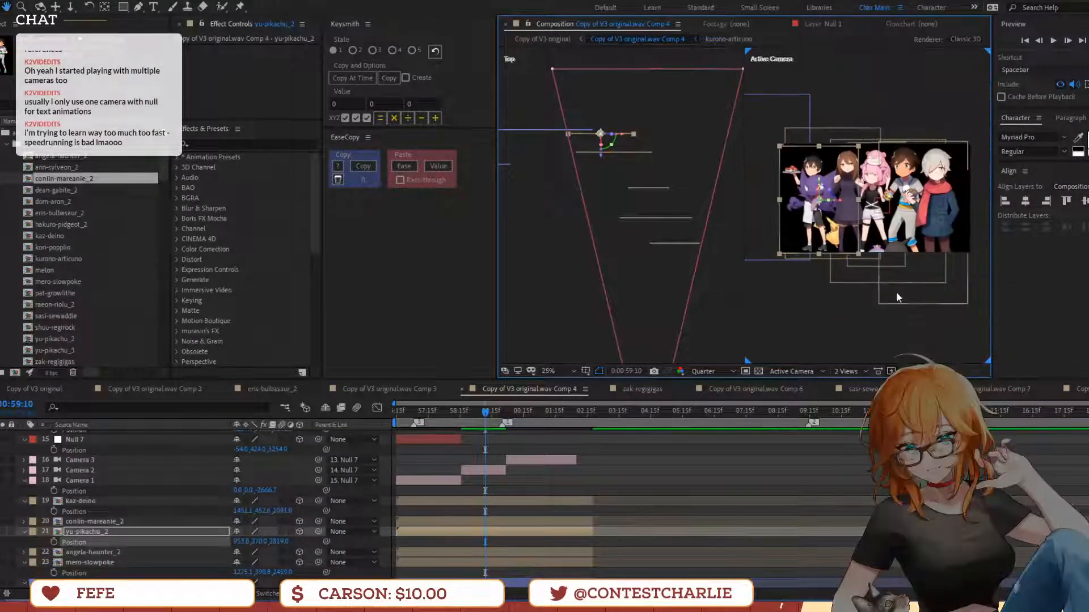
Move the current time to 1:01:19 to check the full group lineup, with the yu-pikachu_2 layer deselected
{"action": "key", "text": "v"}
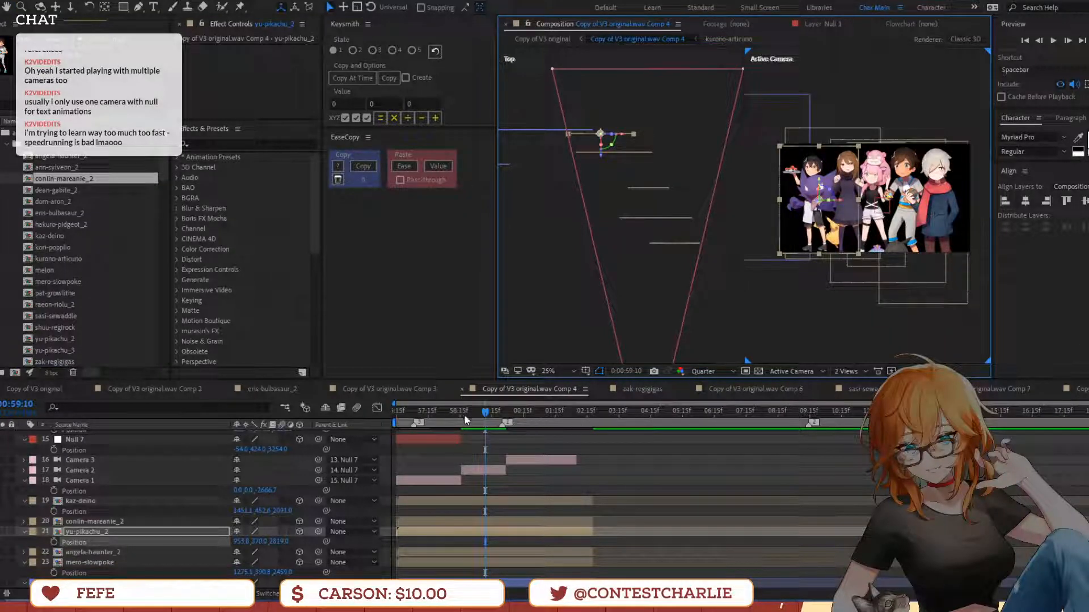
{"action": "left_click_drag", "start_coordinate": [464, 413], "coordinate": [560, 422]}
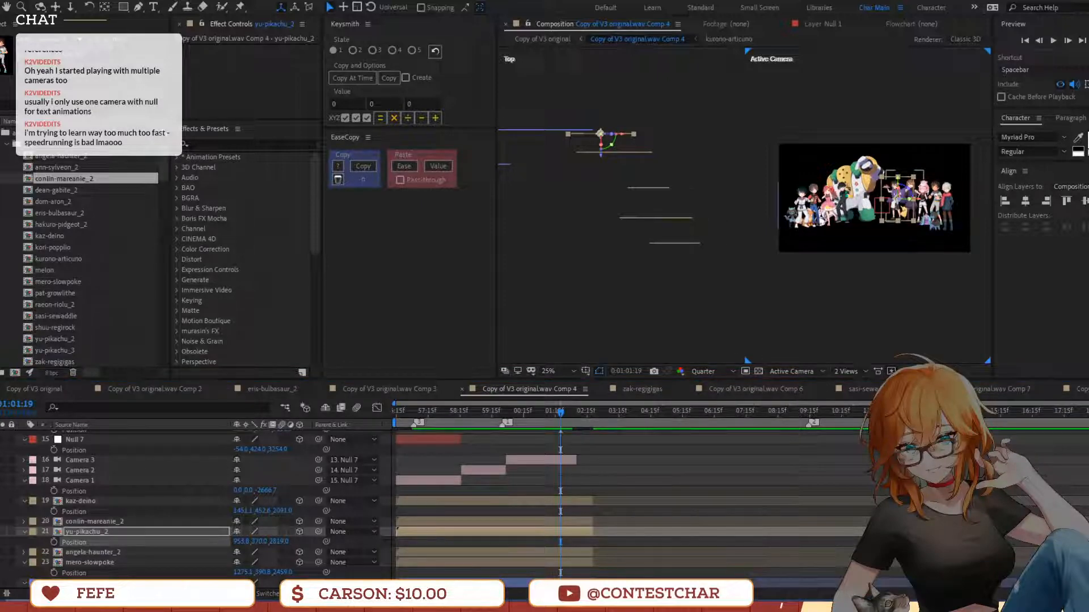
{"action": "left_click", "coordinate": [791, 459]}
{"action": "scroll", "coordinate": [704, 518], "scroll_direction": "up", "scroll_amount": 5}
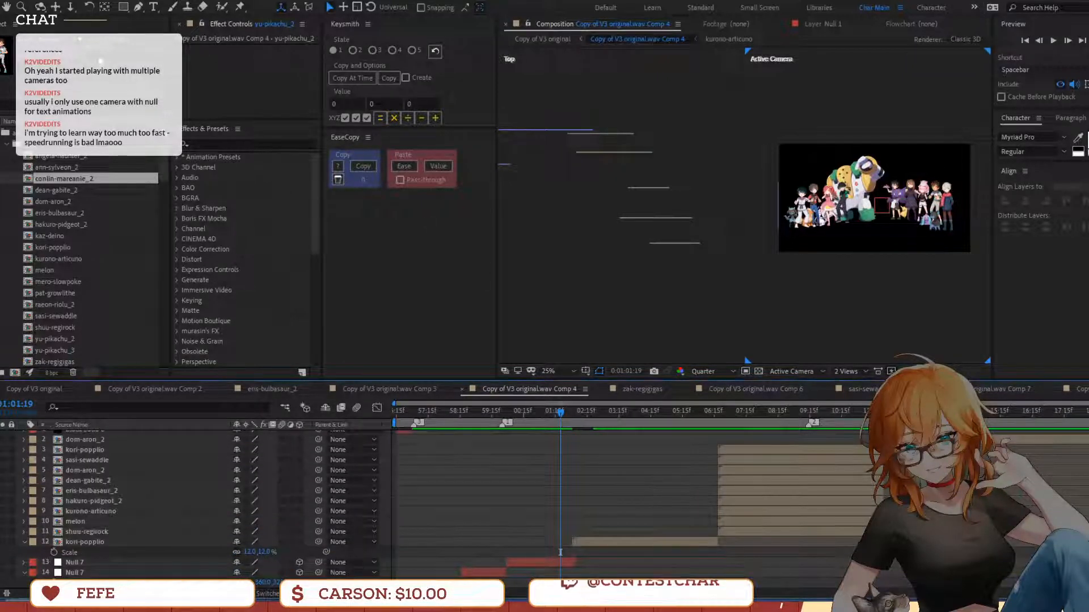
Draw a dark maroon square on a new shape layer over the upper left of the frame and centre its anchor point
{"action": "left_click", "coordinate": [128, 7]}
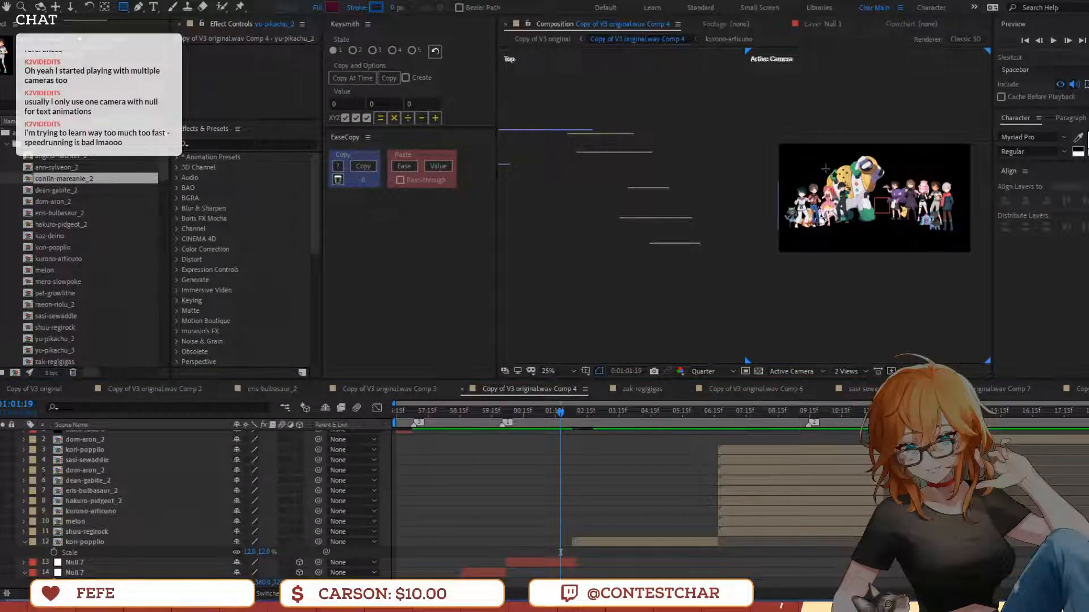
{"action": "left_click_drag", "start_coordinate": [812, 121], "coordinate": [811, 224]}
{"action": "key", "text": "ctrl+alt+Home"}
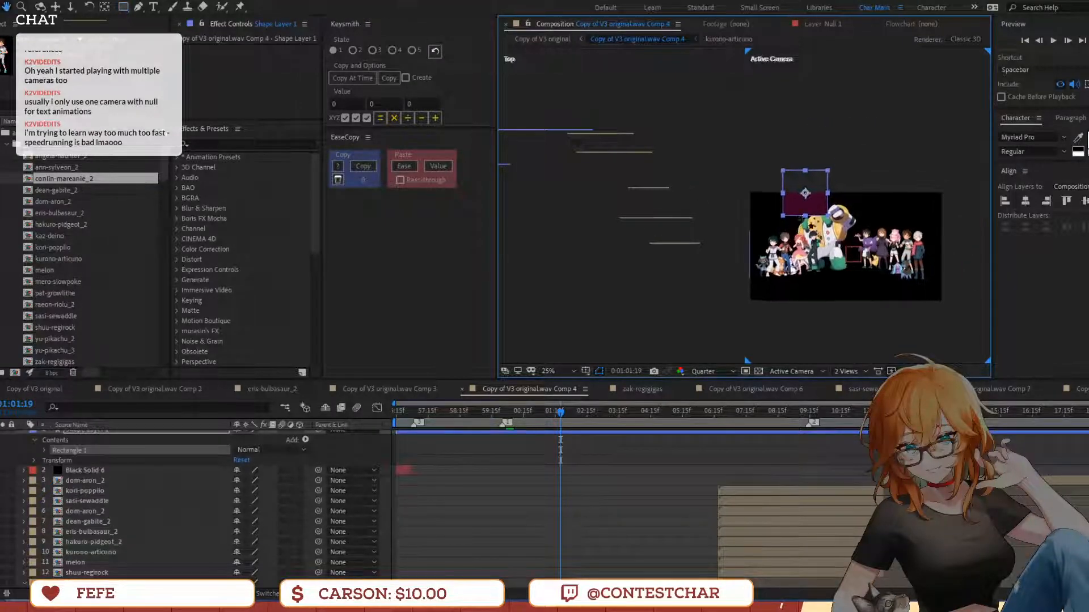
{"action": "key", "text": "v"}
{"action": "scroll", "coordinate": [827, 185], "scroll_direction": "up", "scroll_amount": 2}
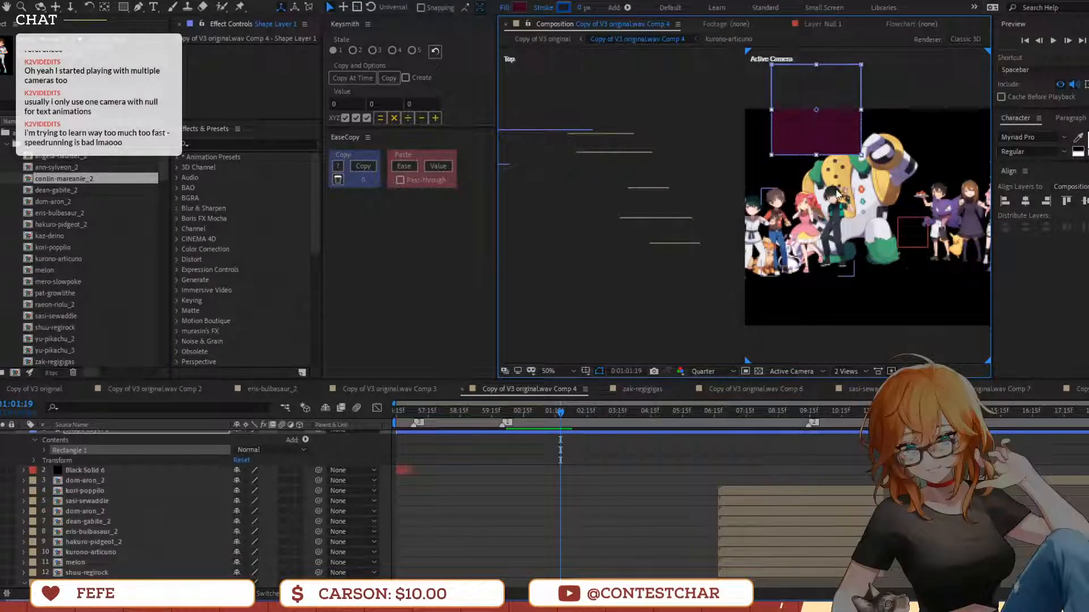
Shift the maroon square down over the characters on the left side of the lineup
{"action": "key", "text": "c"}
{"action": "left_click_drag", "start_coordinate": [845, 248], "coordinate": [973, 273]}
{"action": "key", "text": "v"}
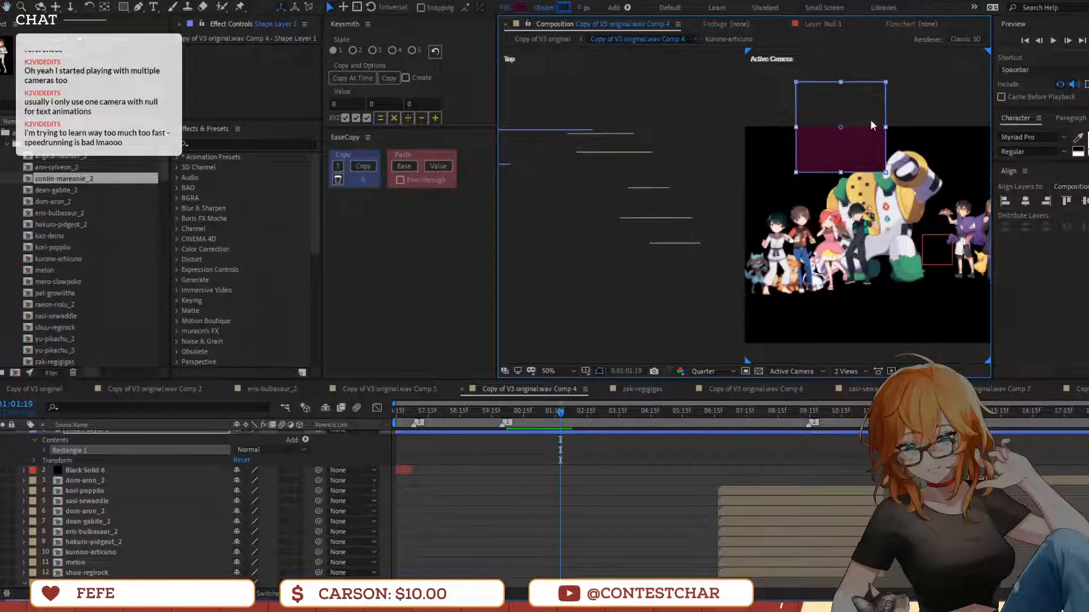
{"action": "mouse_move", "coordinate": [855, 151]}
{"action": "left_mouse_down"}
{"action": "mouse_move", "coordinate": [828, 203]}
{"action": "mouse_move", "coordinate": [854, 233]}
{"action": "left_mouse_up"}
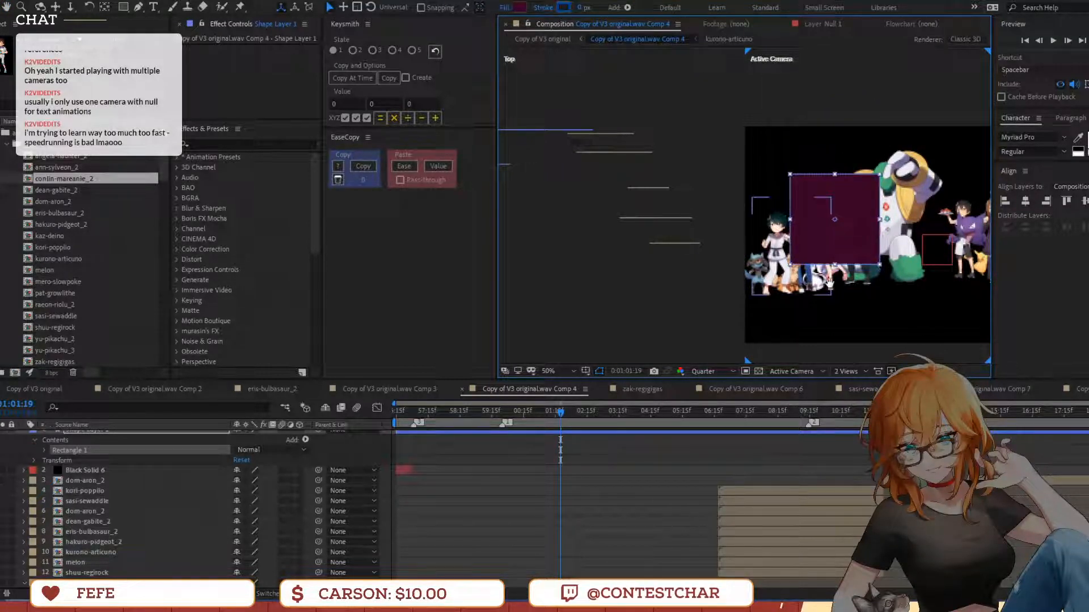
Look through the layer stack from kori-popplio to shuu-regirock, plus the camera and character layers below
{"action": "key", "text": "space"}
{"action": "left_click_drag", "start_coordinate": [688, 501], "coordinate": [755, 470]}
{"action": "left_click", "coordinate": [754, 465]}
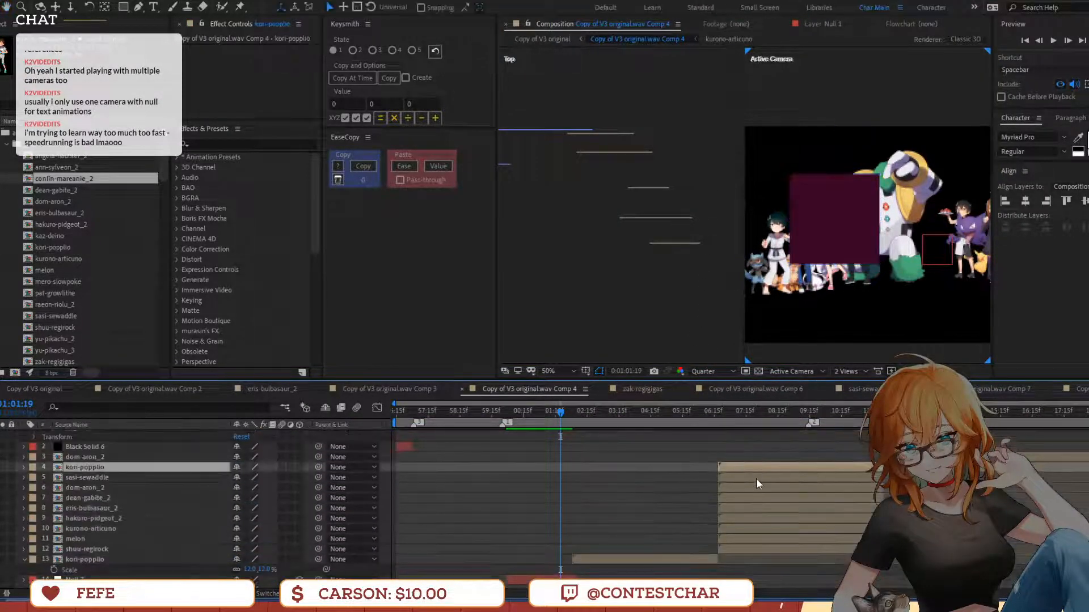
{"action": "left_click", "coordinate": [756, 478]}
{"action": "left_click", "coordinate": [753, 491]}
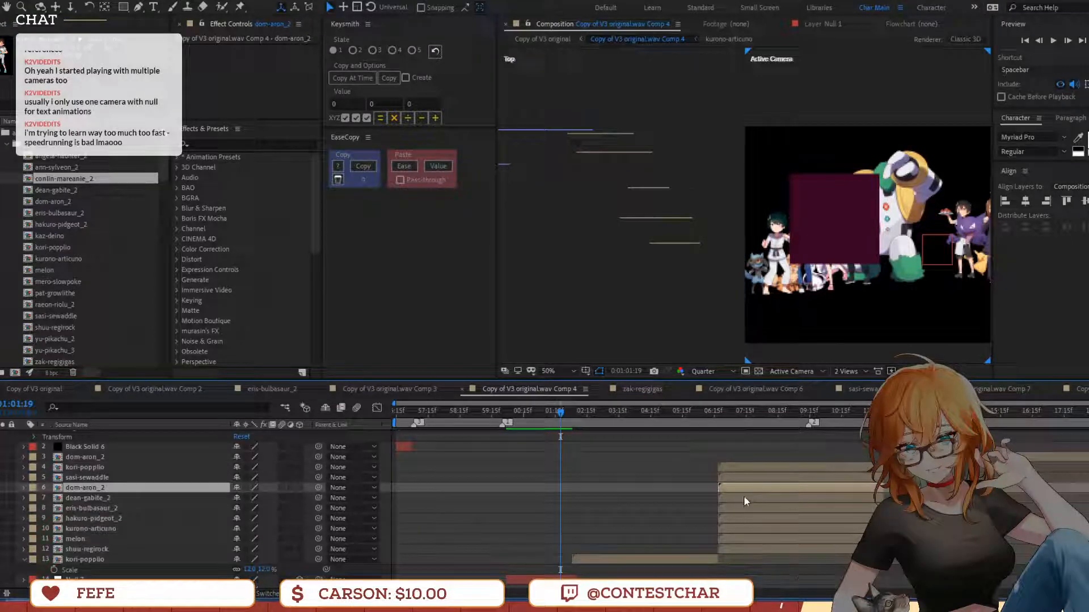
{"action": "left_click", "coordinate": [739, 499]}
{"action": "left_click", "coordinate": [733, 509]}
{"action": "left_click", "coordinate": [735, 522]}
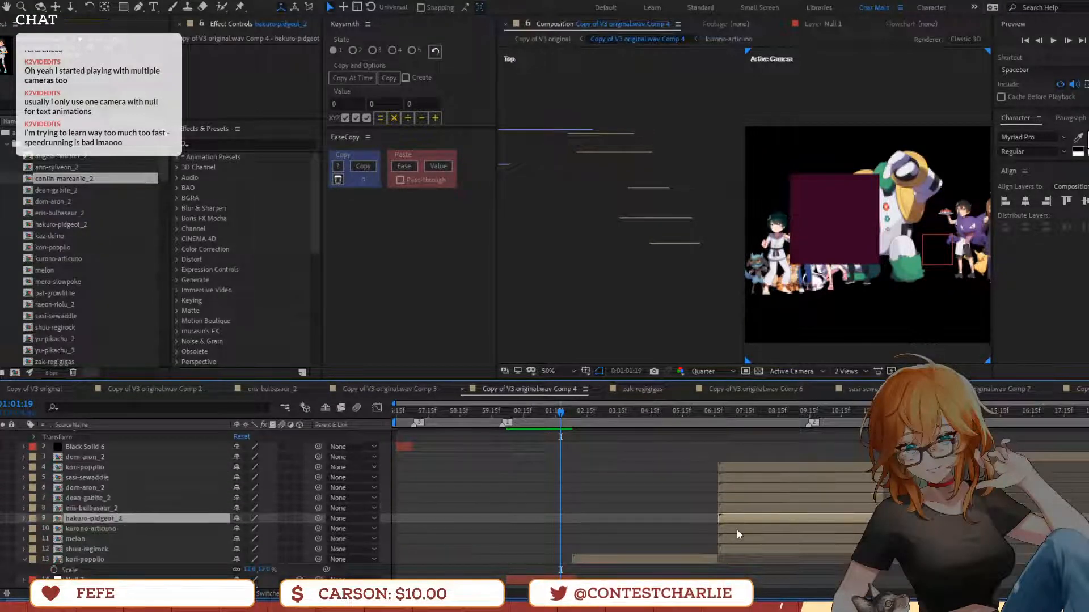
{"action": "left_click", "coordinate": [737, 529]}
{"action": "left_click", "coordinate": [736, 544]}
{"action": "left_click", "coordinate": [730, 540]}
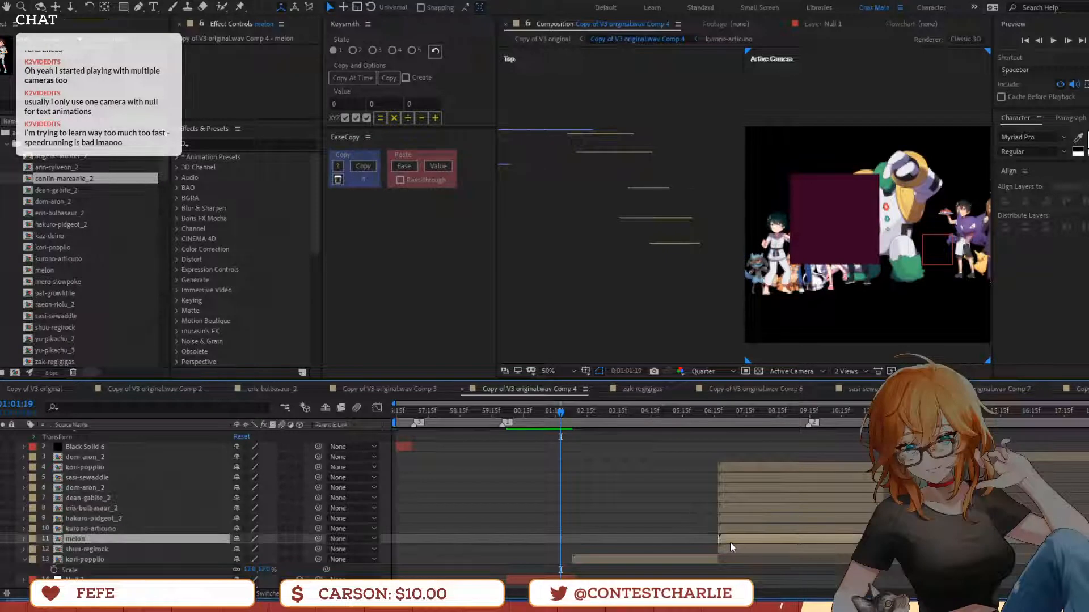
{"action": "left_click", "coordinate": [728, 550]}
{"action": "scroll", "coordinate": [708, 546], "scroll_direction": "down", "scroll_amount": 5}
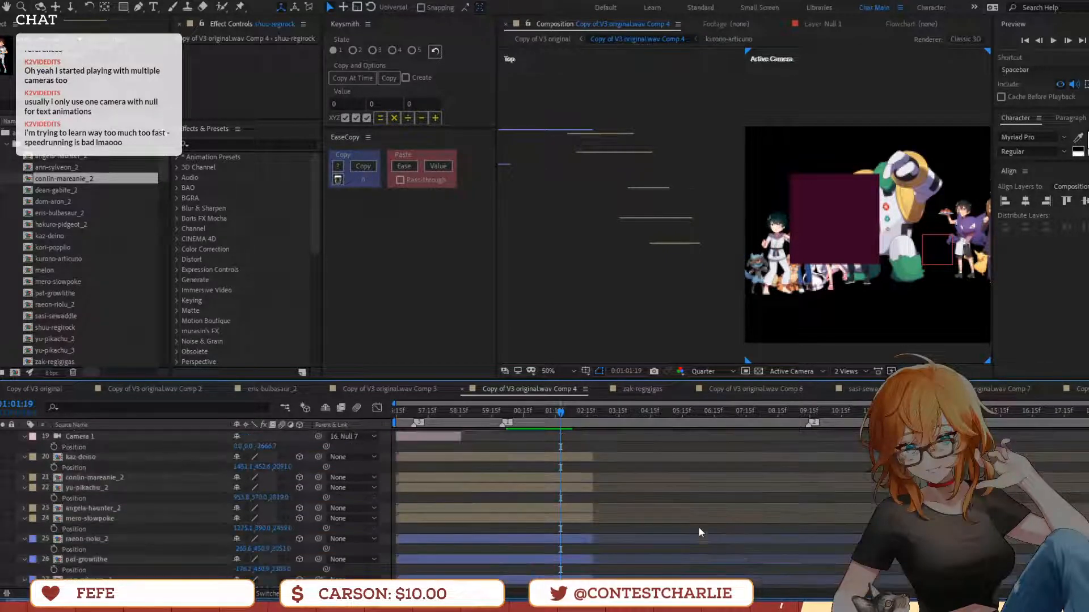
{"action": "scroll", "coordinate": [582, 548], "scroll_direction": "down", "scroll_amount": 2}
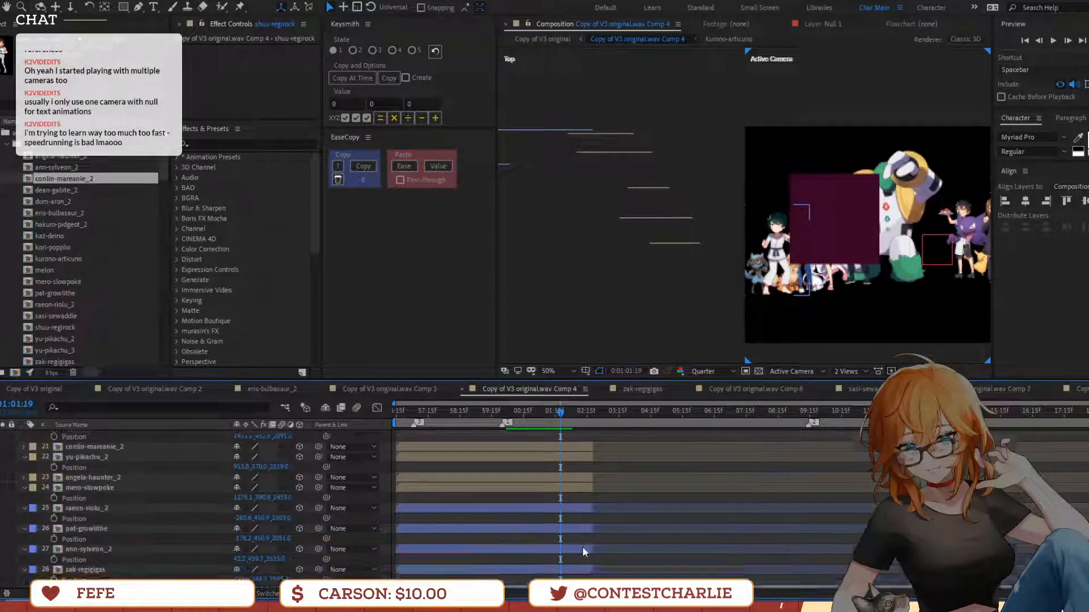
{"action": "scroll", "coordinate": [583, 547], "scroll_direction": "up", "scroll_amount": 2}
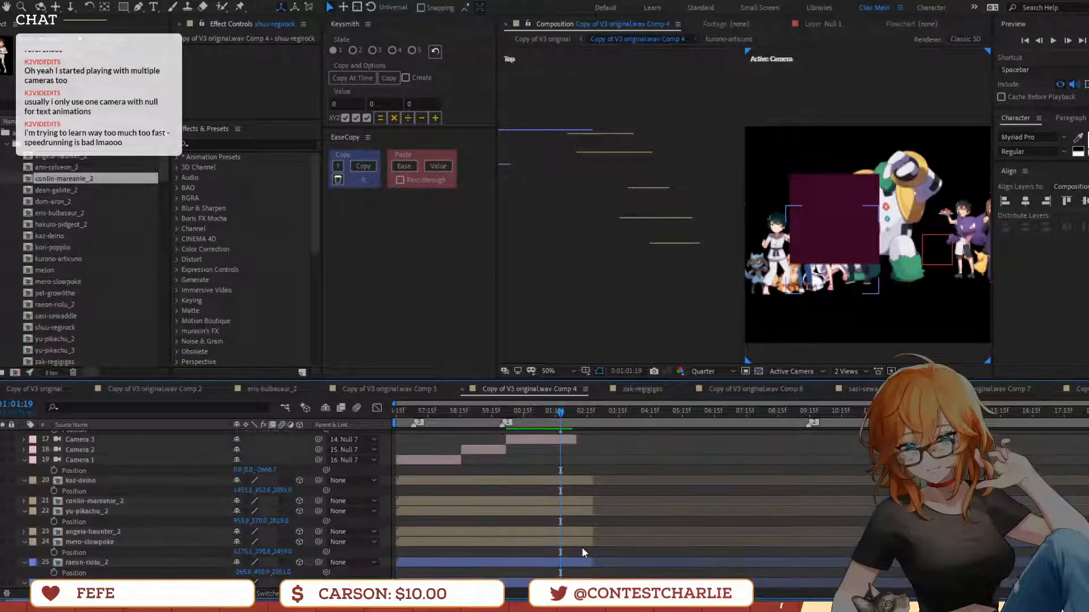
Select the maroon square's shape layer and centre its anchor point on the square
{"action": "left_click", "coordinate": [842, 173]}
{"action": "scroll", "coordinate": [833, 177], "scroll_direction": "down", "scroll_amount": 1}
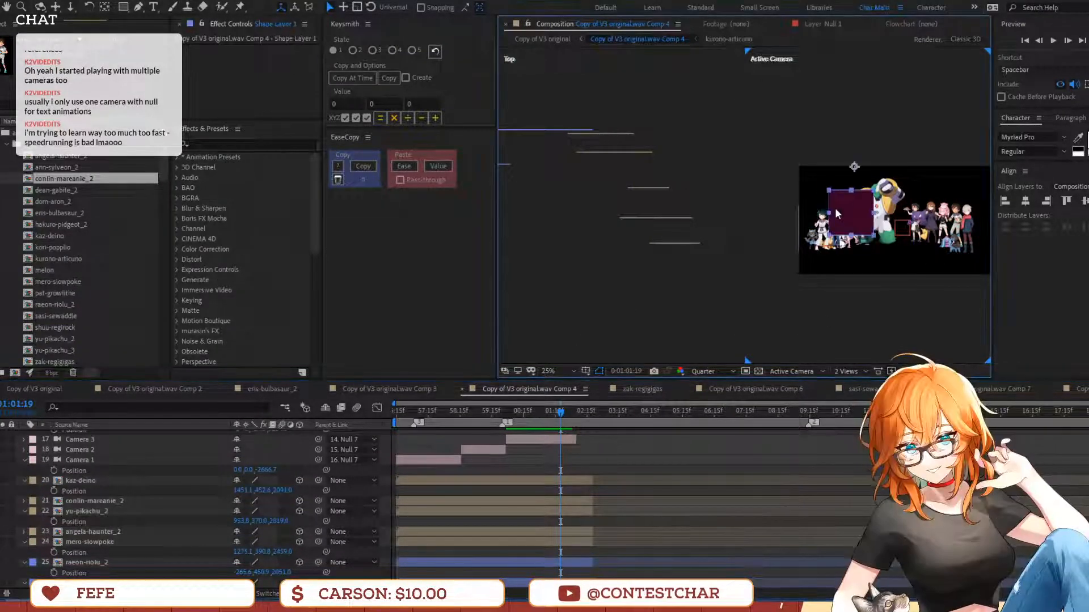
{"action": "left_click", "coordinate": [834, 208]}
{"action": "scroll", "coordinate": [834, 209], "scroll_direction": "up", "scroll_amount": 1}
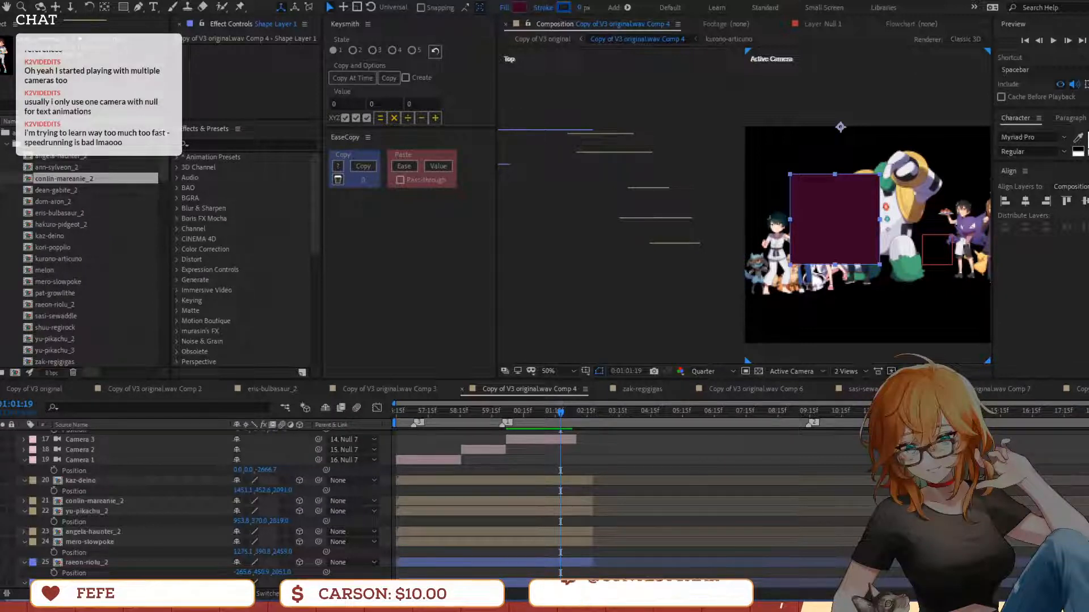
{"action": "left_click", "coordinate": [847, 230]}
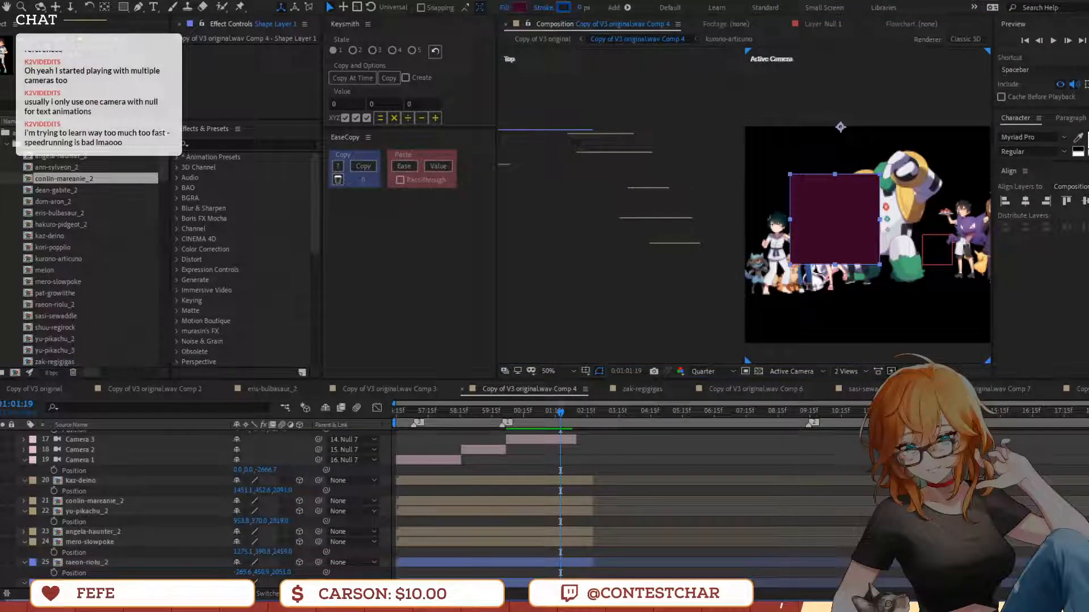
{"action": "key", "text": "ctrl+alt+Home"}
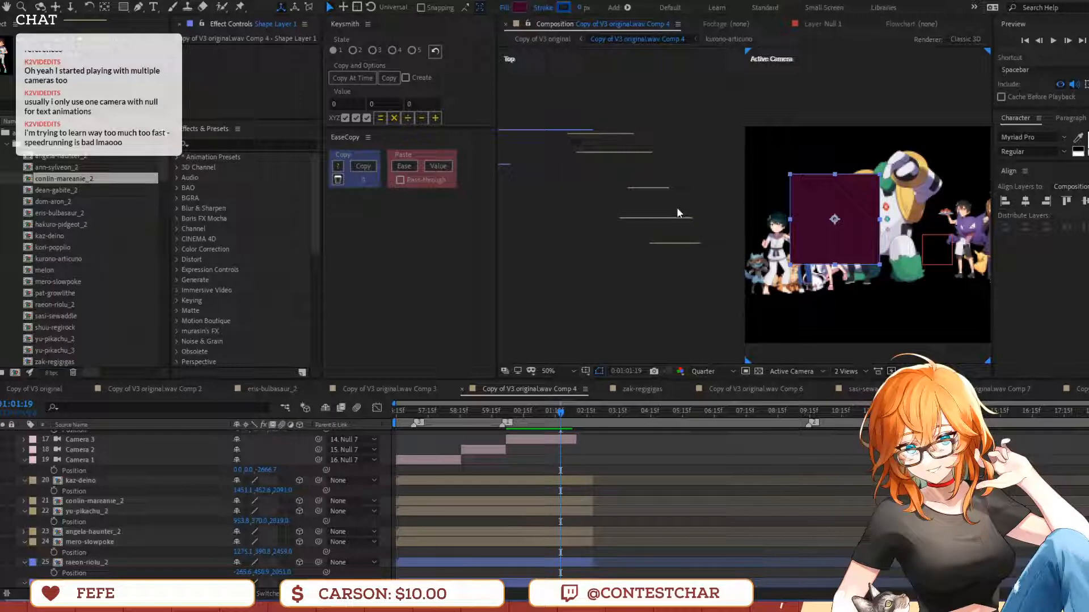
Convert Rectangle Path 1 of Shape Layer 1 to a Bezier path
{"action": "left_click", "coordinate": [139, 6]}
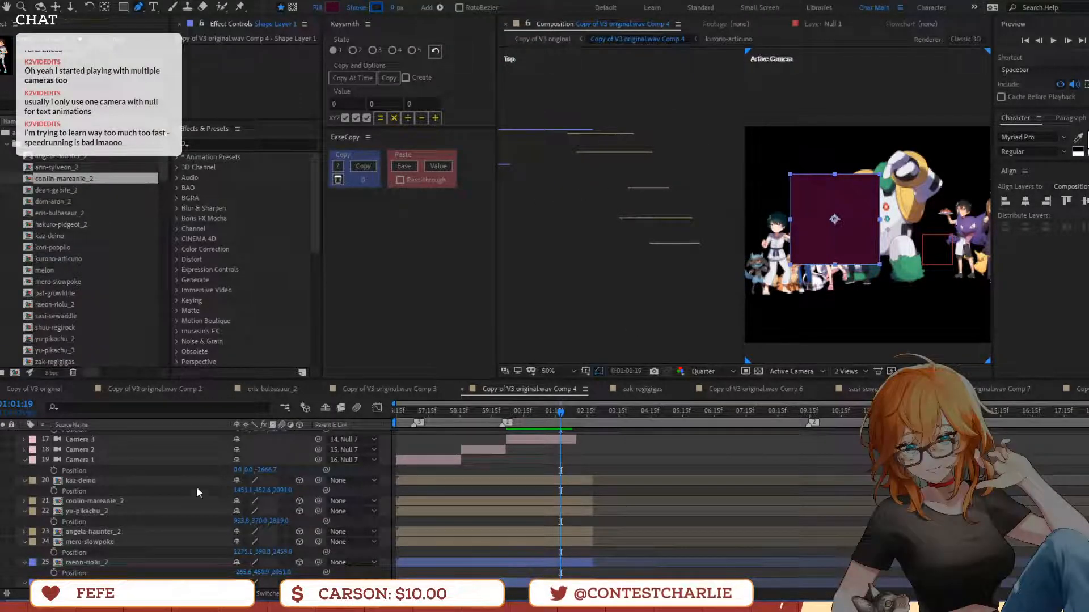
{"action": "scroll", "coordinate": [260, 539], "scroll_direction": "up", "scroll_amount": 10}
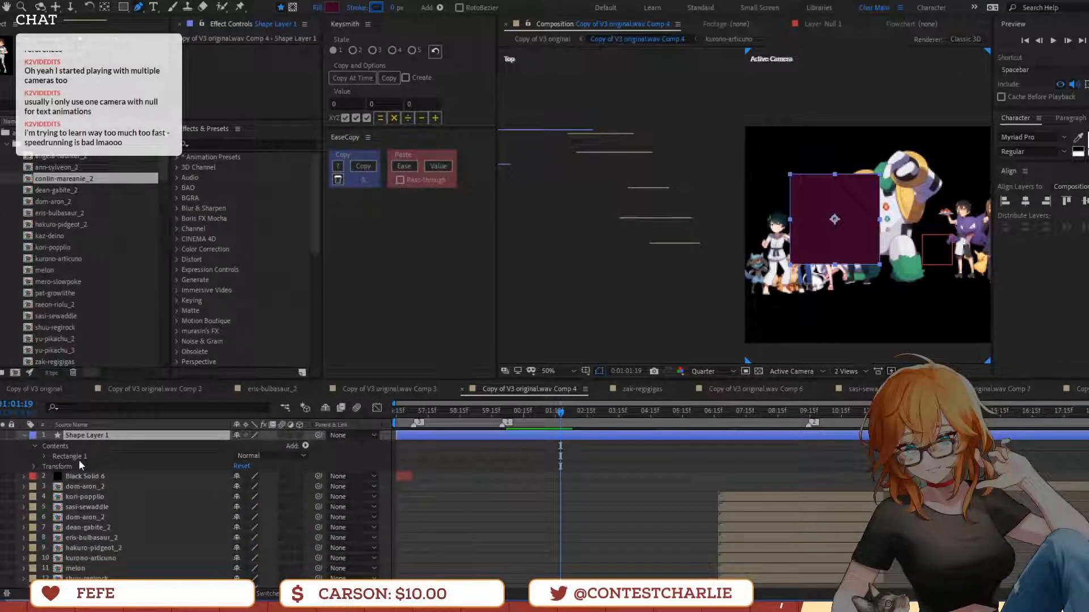
{"action": "right_click", "coordinate": [79, 459]}
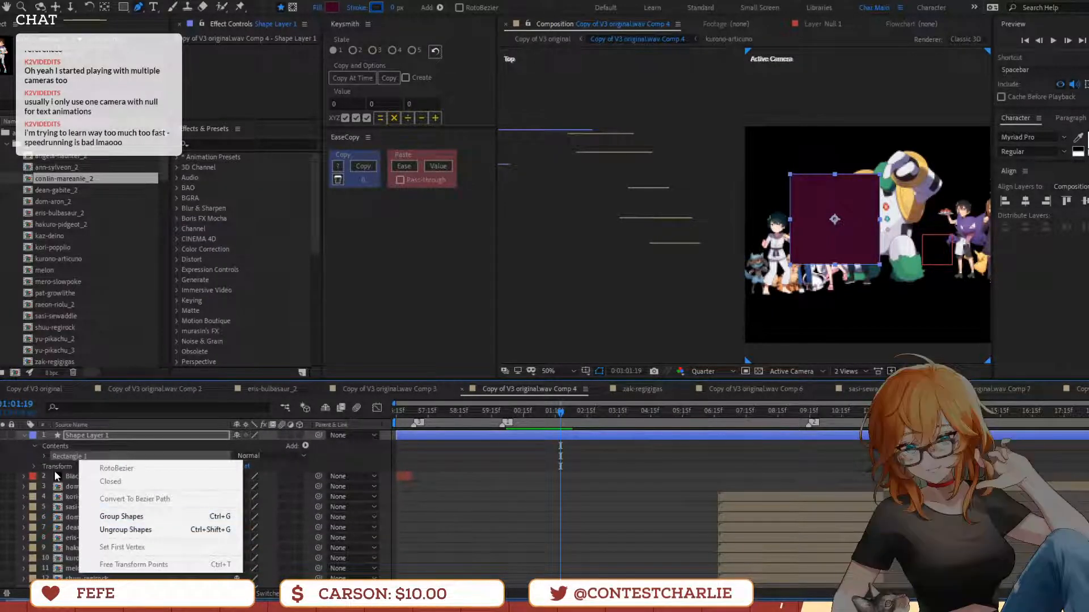
{"action": "left_click", "coordinate": [44, 456]}
{"action": "left_click", "coordinate": [59, 464]}
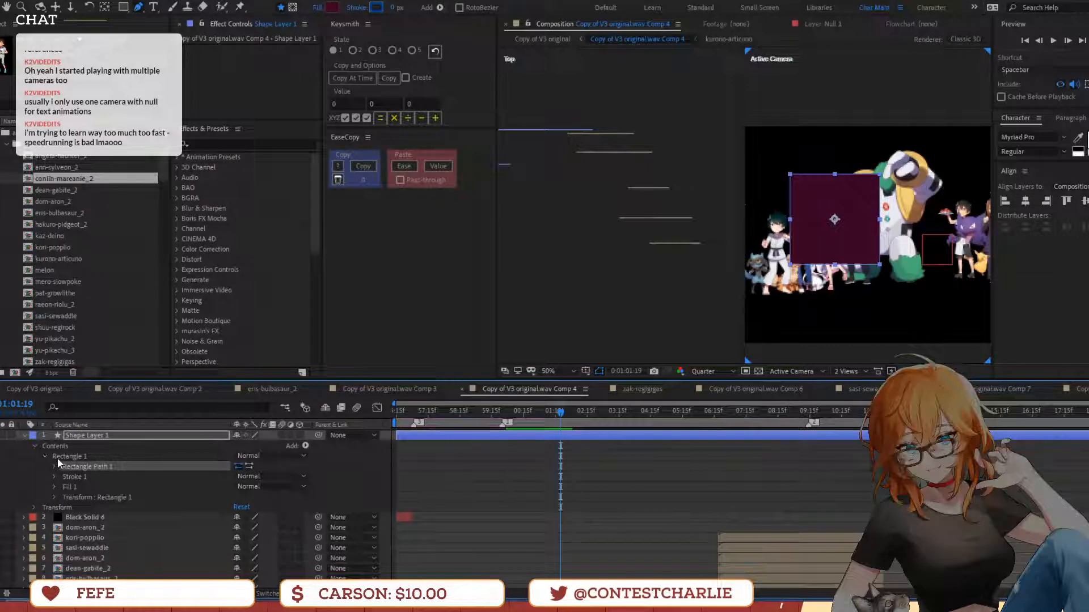
{"action": "right_click", "coordinate": [73, 469]}
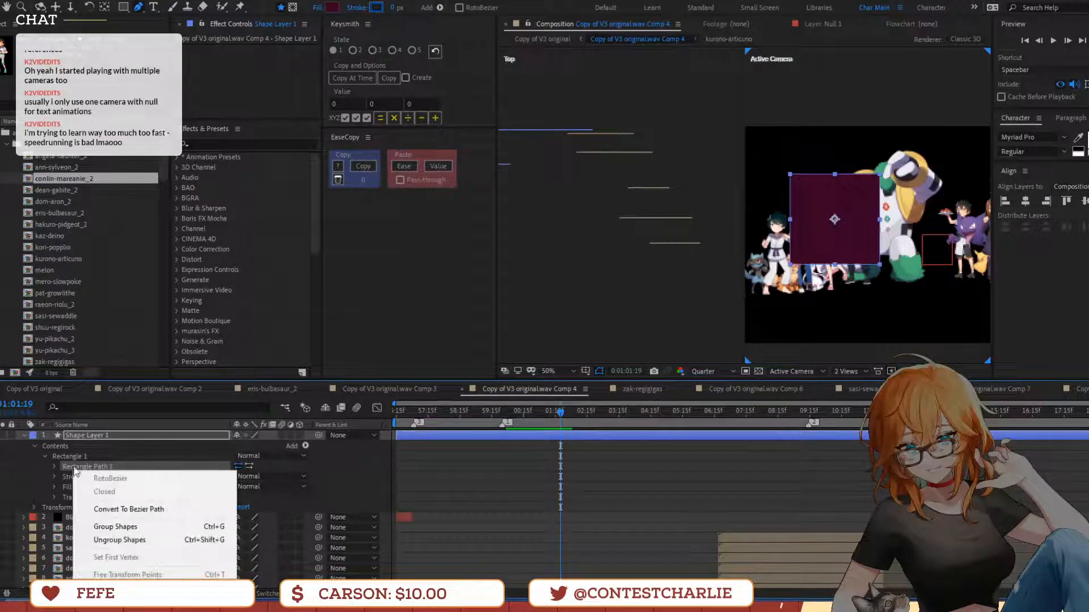
{"action": "left_click", "coordinate": [111, 510]}
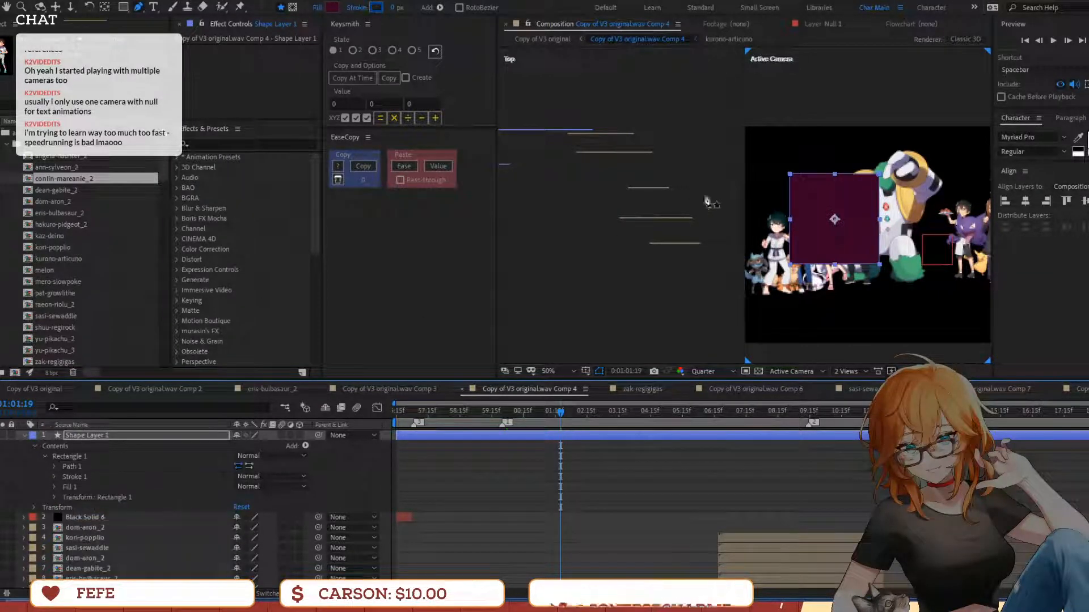
Shift the square's two upper vertices to the right to slant it into a parallelogram
{"action": "left_click", "coordinate": [876, 183]}
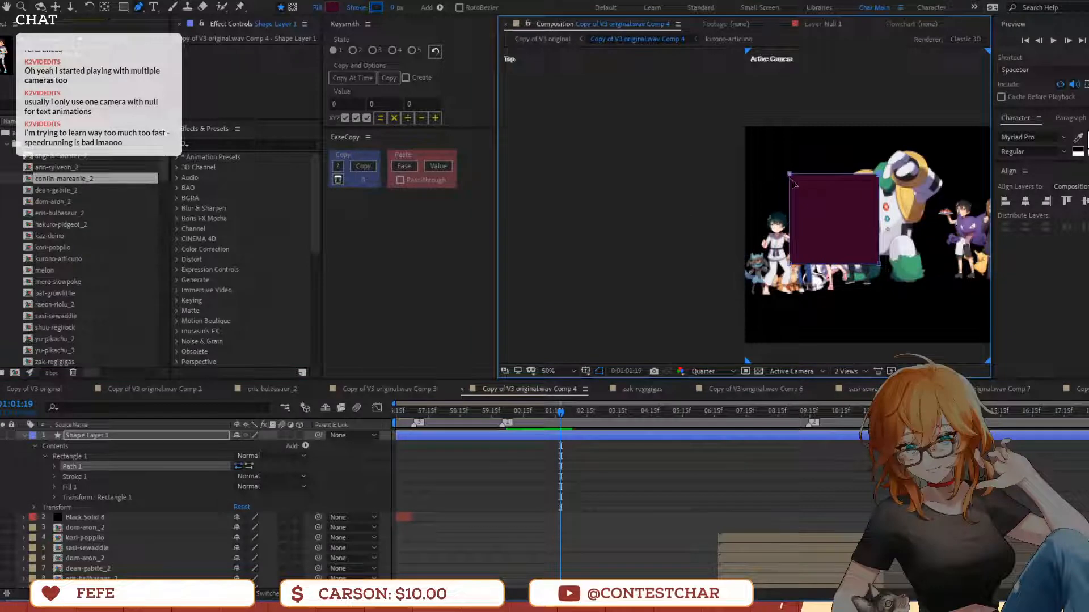
{"action": "left_click_drag", "start_coordinate": [792, 182], "coordinate": [807, 181]}
{"action": "key", "text": "space"}
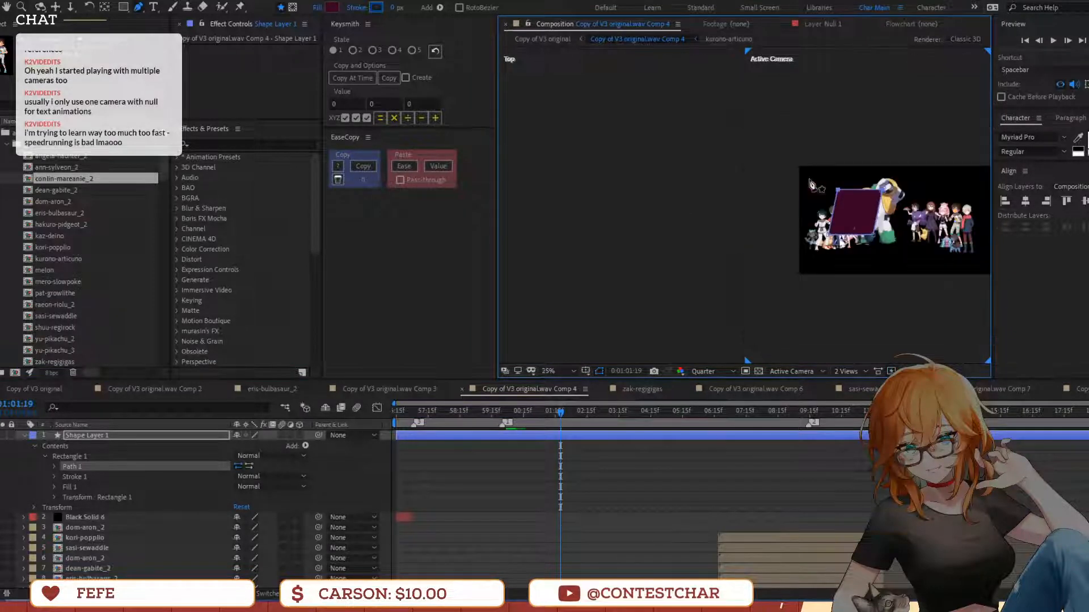
{"action": "left_click", "coordinate": [0, 8]}
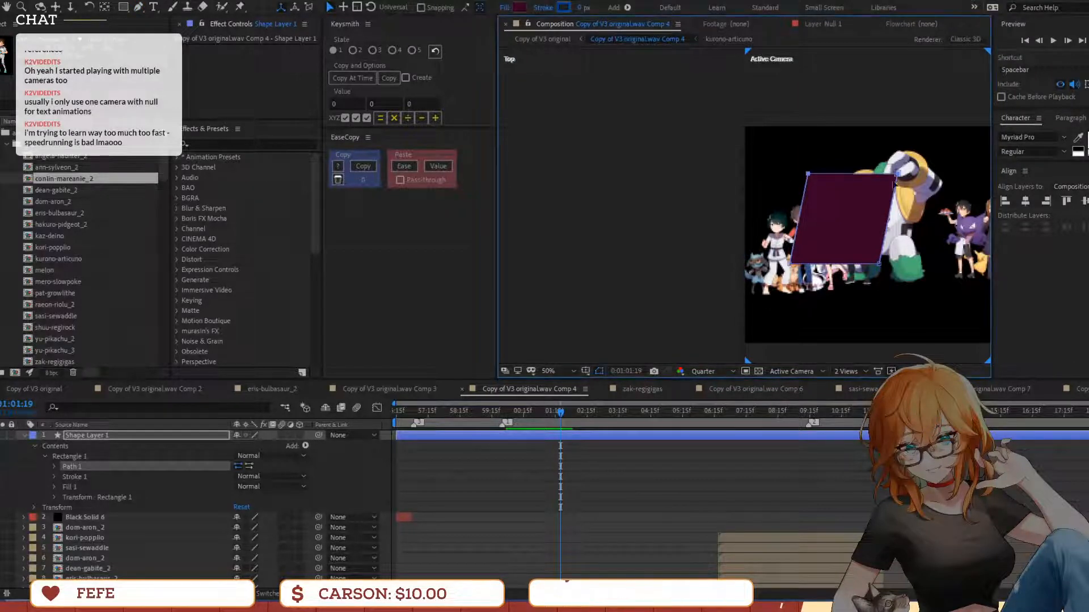
Move the maroon parallelogram to the upper-left corner of the frame, above the characters
{"action": "left_click", "coordinate": [849, 216]}
{"action": "scroll", "coordinate": [849, 216], "scroll_direction": "down", "scroll_amount": 2}
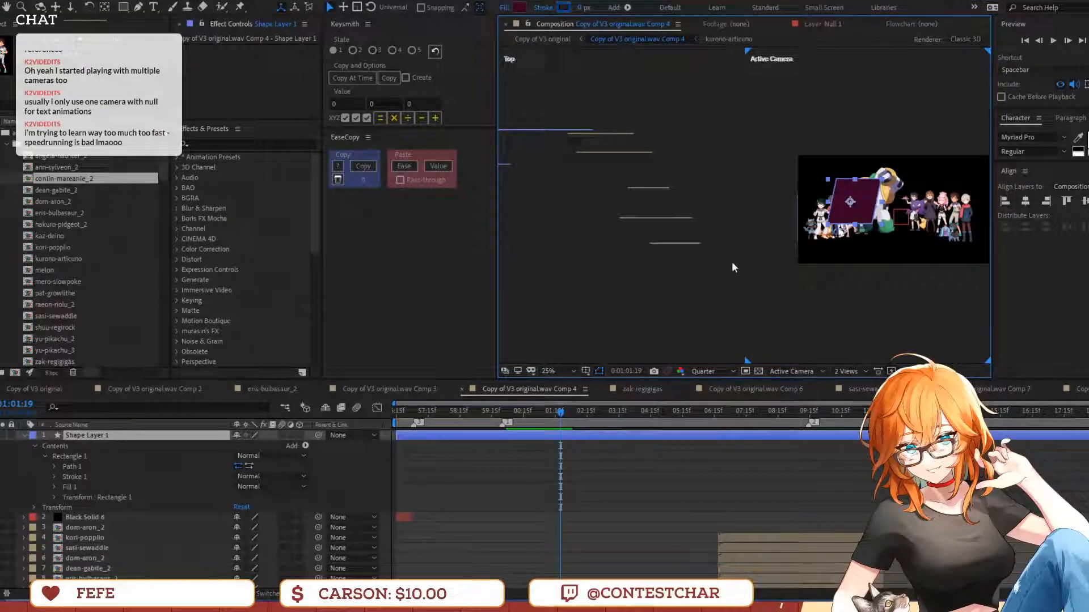
{"action": "left_click_drag", "start_coordinate": [771, 225], "coordinate": [770, 257]}
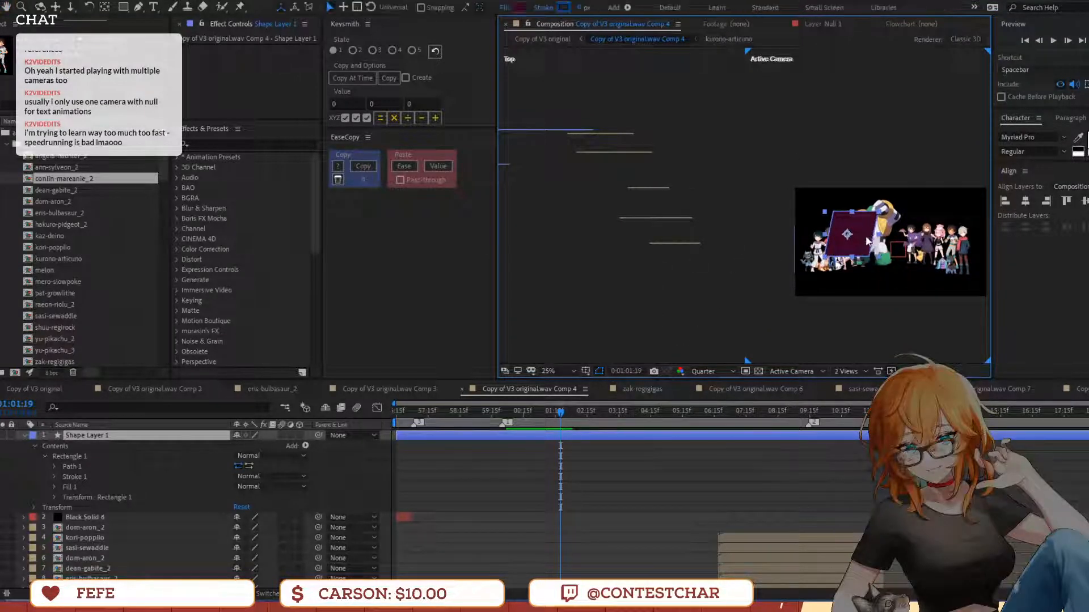
{"action": "left_click_drag", "start_coordinate": [866, 241], "coordinate": [841, 221]}
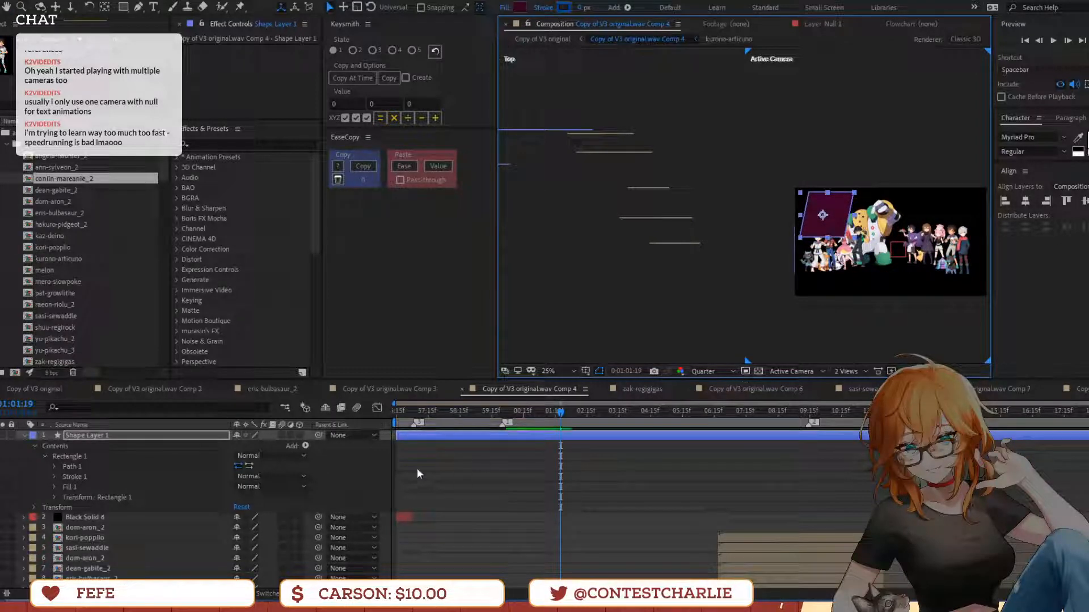
Solo Shape Layer 1 so the parallelogram can be worked on in isolation
{"action": "left_click", "coordinate": [6, 436]}
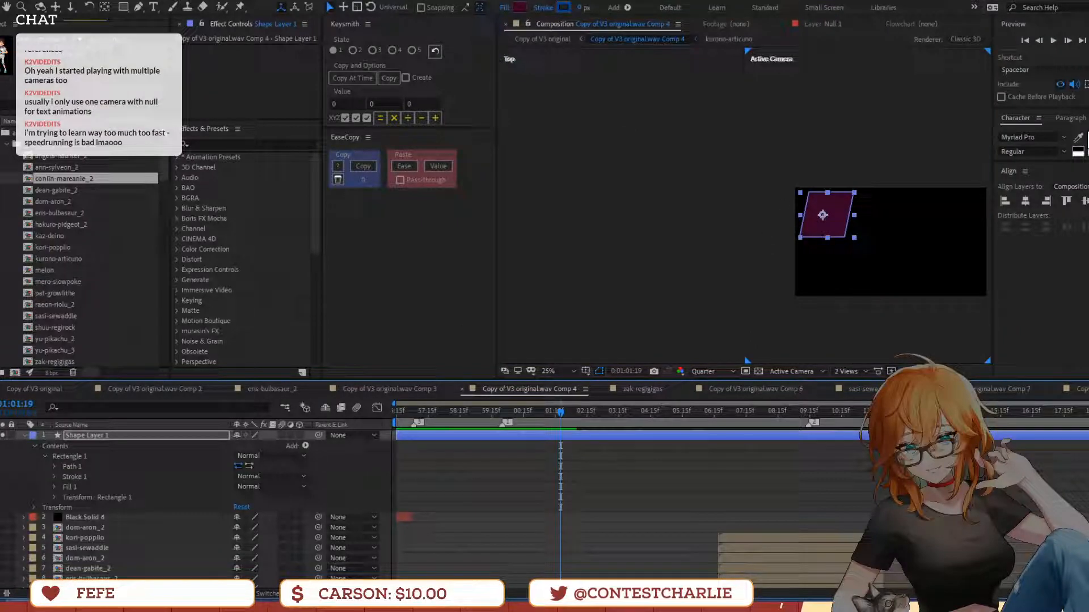
{"action": "key", "text": "super+d"}
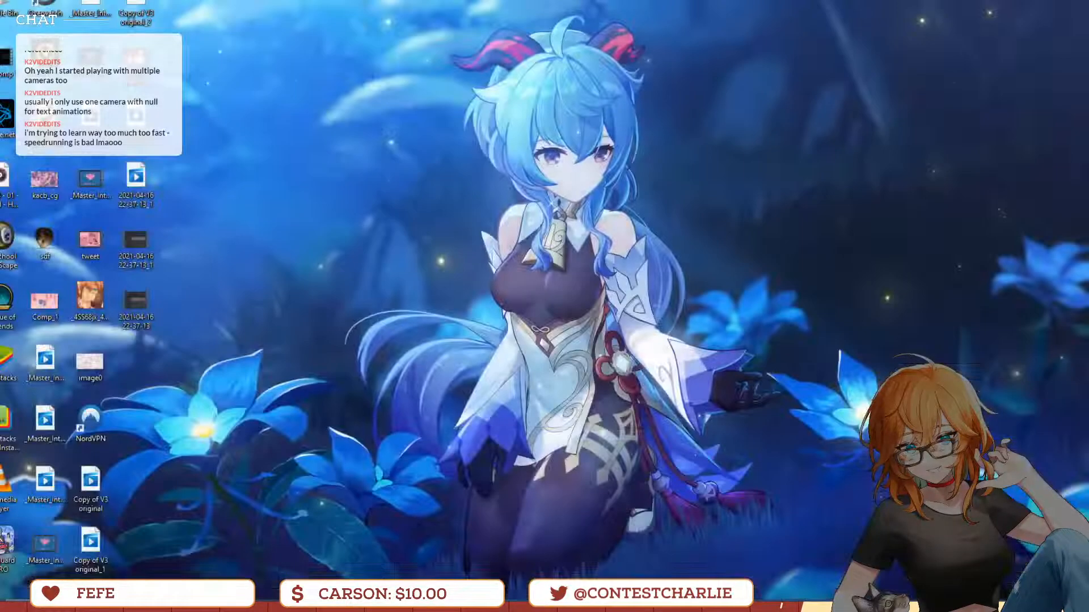
{"action": "key", "text": "super+d"}
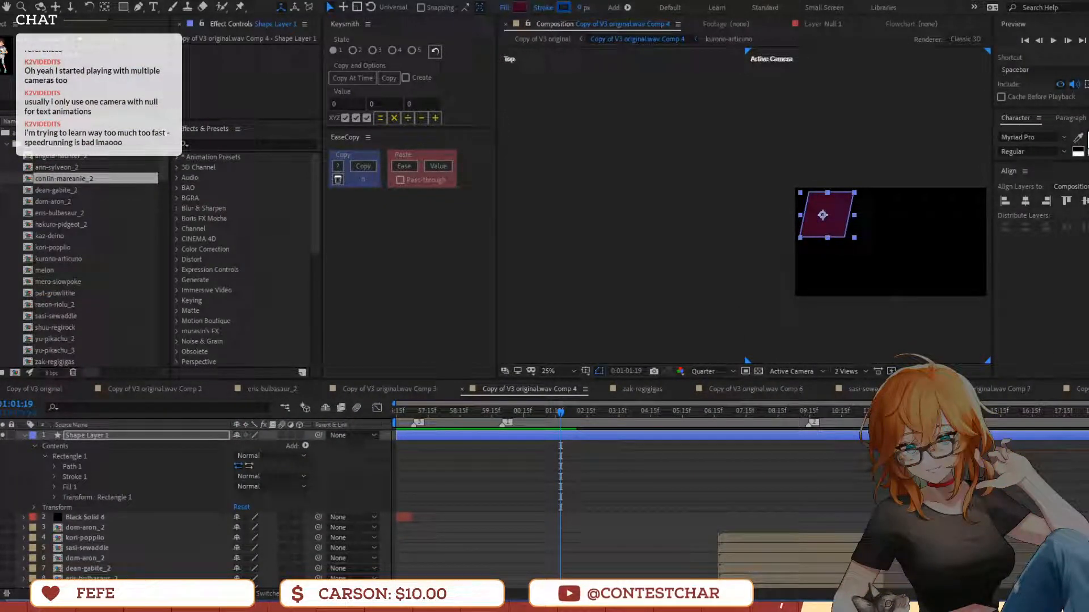
{"action": "key", "text": "period"}
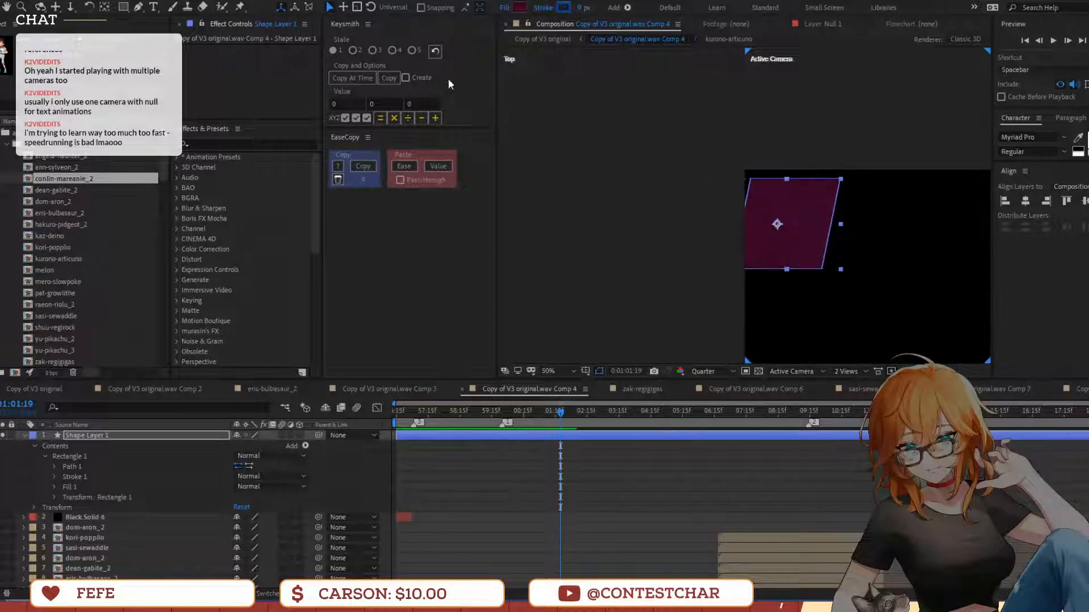
Select the maroon parallelogram's two upper vertices with the Pen tool and lower them to reduce its height
{"action": "left_click", "coordinate": [140, 7]}
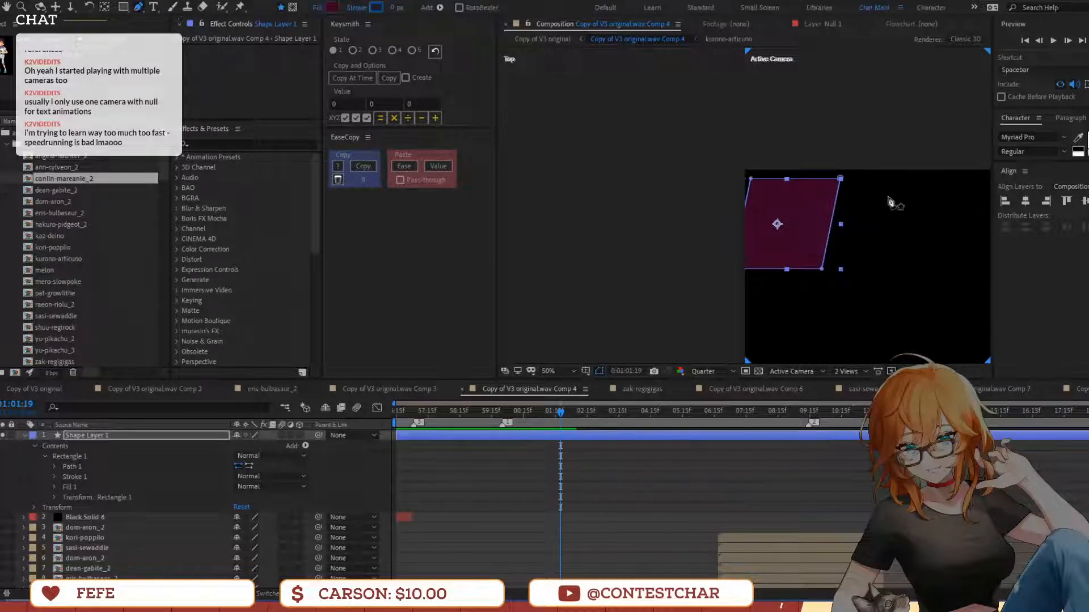
{"action": "left_click", "coordinate": [840, 179]}
{"action": "left_click", "coordinate": [750, 179], "text": "shift"}
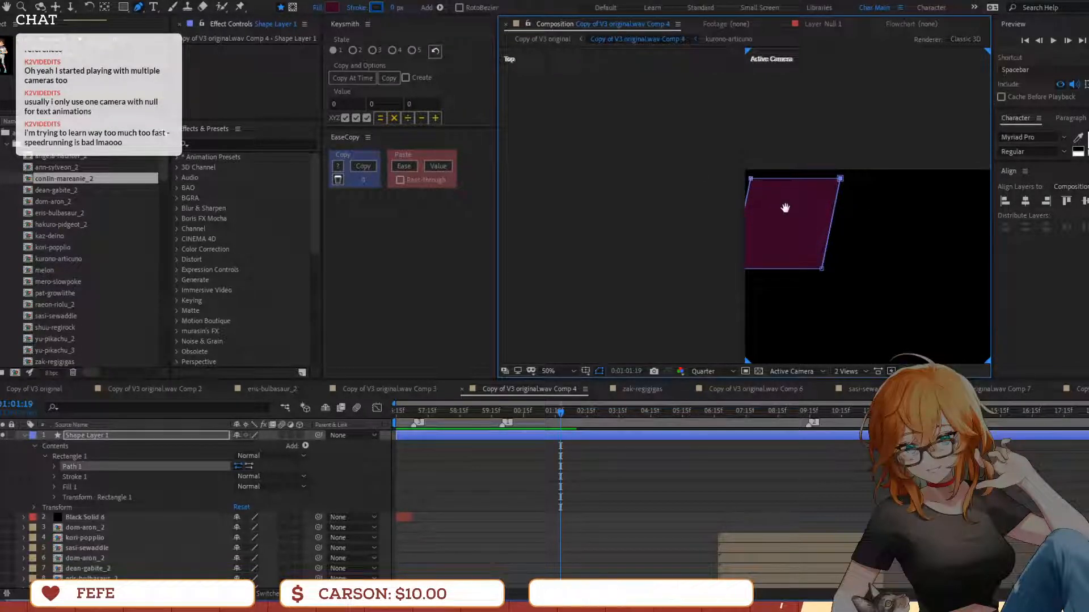
{"action": "left_click_drag", "start_coordinate": [785, 207], "coordinate": [849, 209]}
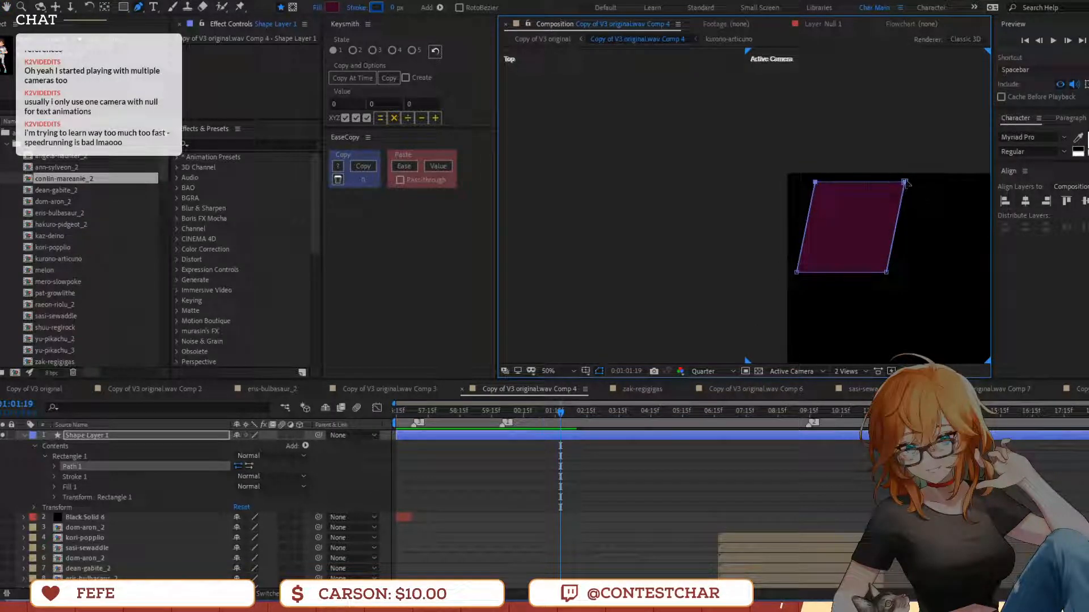
{"action": "left_click_drag", "start_coordinate": [905, 183], "coordinate": [905, 207]}
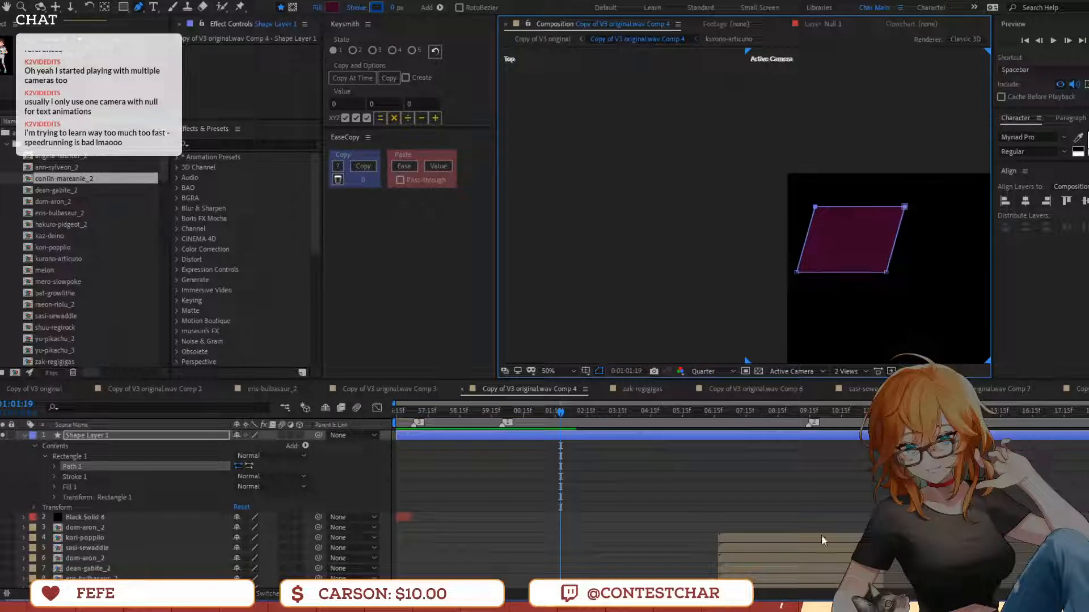
Move the parallelogram's two right vertices to the right to widen the panel
{"action": "left_click", "coordinate": [825, 451]}
{"action": "left_click", "coordinate": [825, 437]}
{"action": "left_click", "coordinate": [905, 207]}
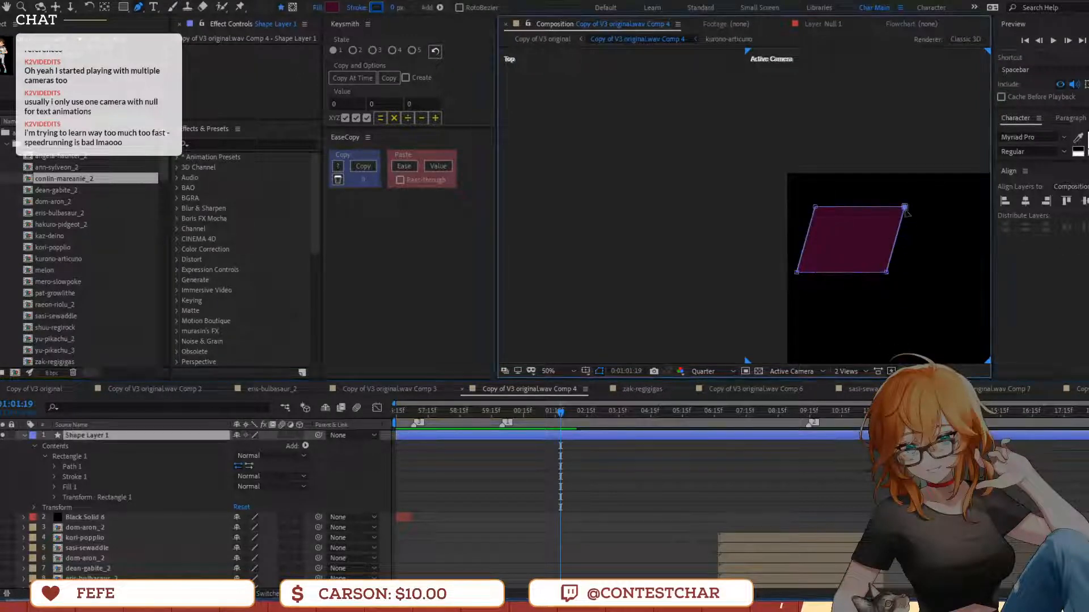
{"action": "left_click_drag", "start_coordinate": [887, 273], "coordinate": [792, 269]}
{"action": "key", "text": "space"}
{"action": "key", "text": "comma"}
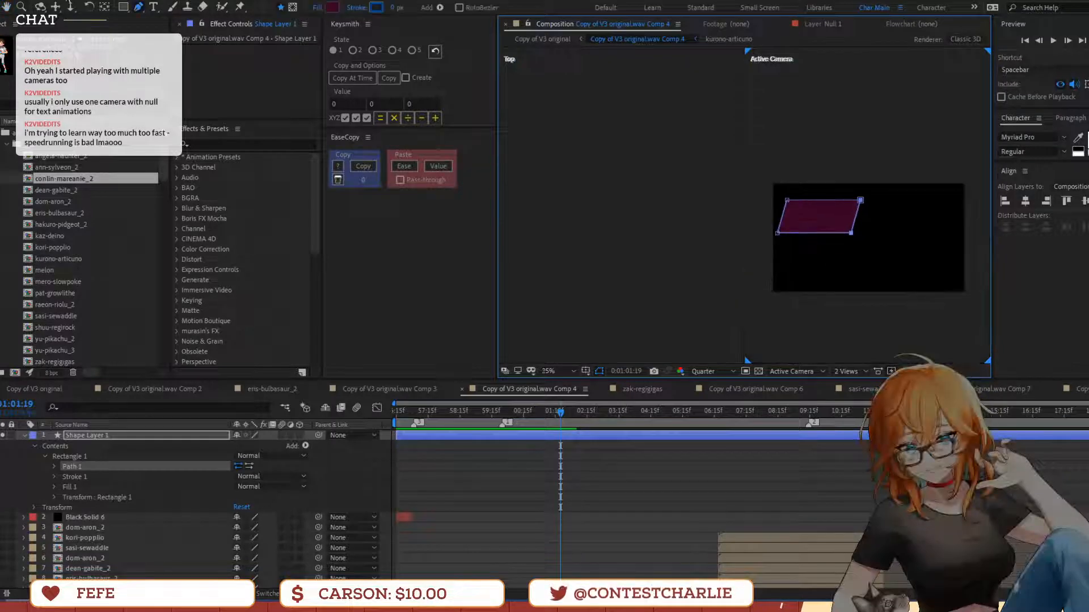
{"action": "key", "text": "v"}
{"action": "left_click", "coordinate": [780, 464]}
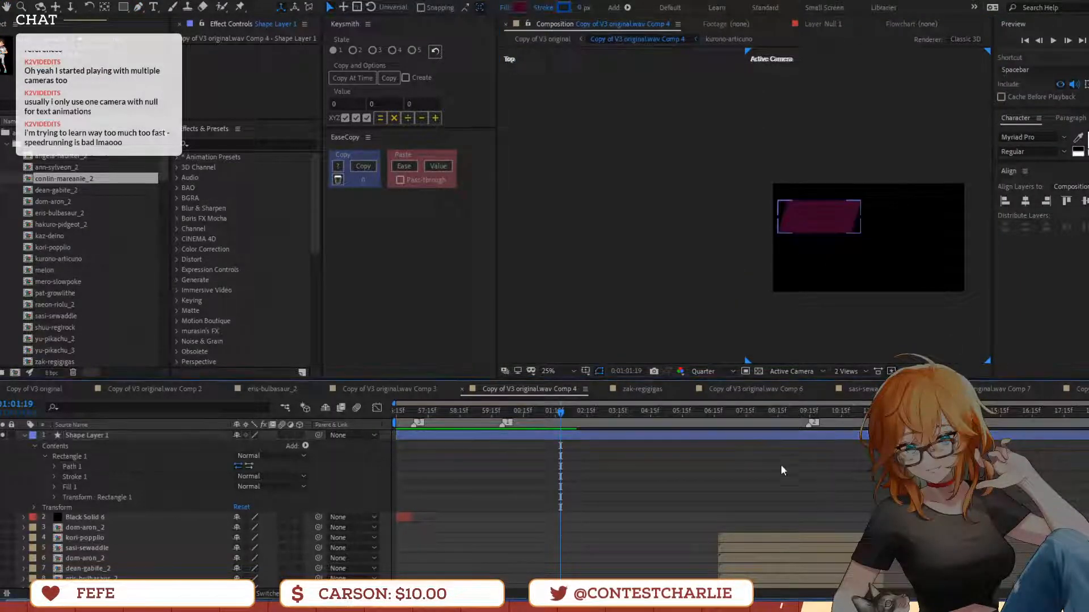
Duplicate the panel twice and line the copies up in a row to its right with narrow gaps
{"action": "left_click", "coordinate": [755, 436]}
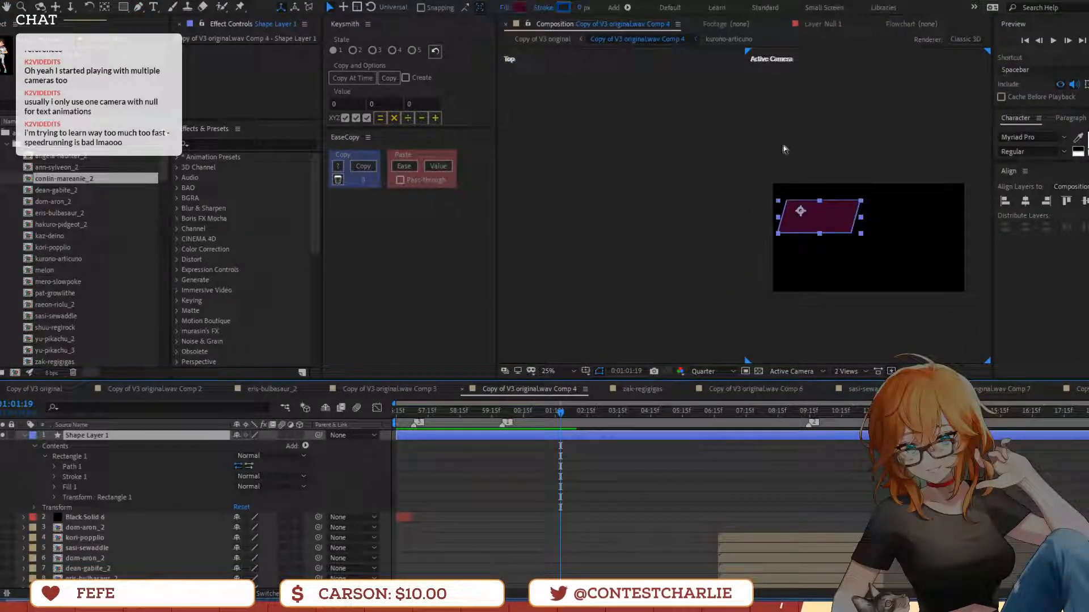
{"action": "key", "text": "ctrl+d"}
{"action": "left_click_drag", "start_coordinate": [798, 209], "coordinate": [954, 218]}
{"action": "key", "text": "Return"}
{"action": "key", "text": "Return"}
{"action": "key", "text": "ctrl+d"}
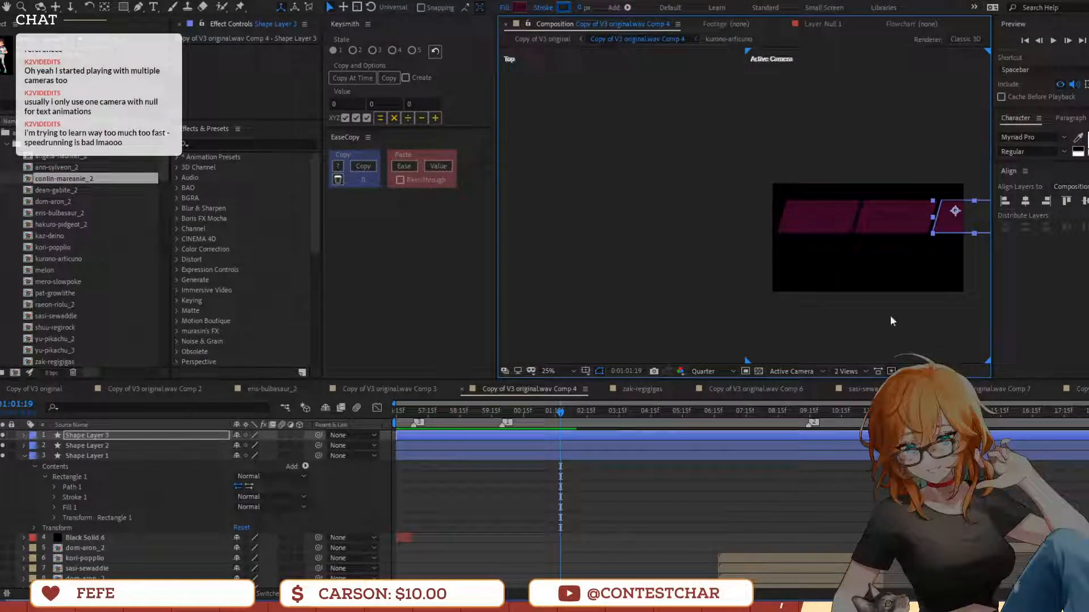
{"action": "key", "text": "Left"}
{"action": "key", "text": "Left"}
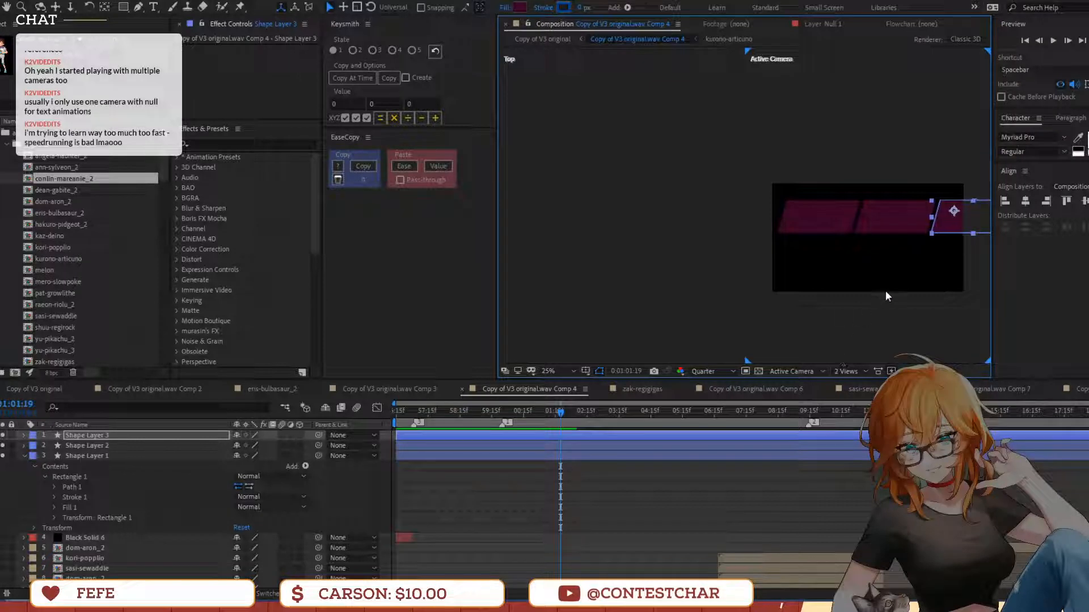
Shift all three panels up and to the left together, and scale them down
{"action": "left_click_drag", "start_coordinate": [839, 270], "coordinate": [774, 274]}
{"action": "scroll", "coordinate": [775, 275], "scroll_direction": "down", "scroll_amount": 1}
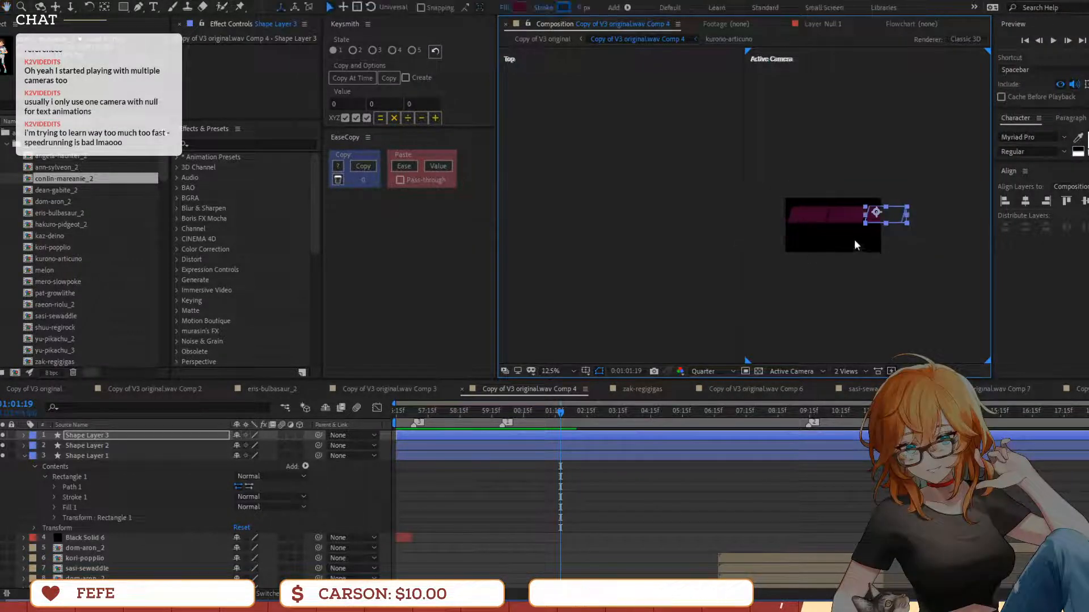
{"action": "left_click_drag", "start_coordinate": [926, 199], "coordinate": [771, 215]}
{"action": "left_click_drag", "start_coordinate": [844, 221], "coordinate": [832, 215]}
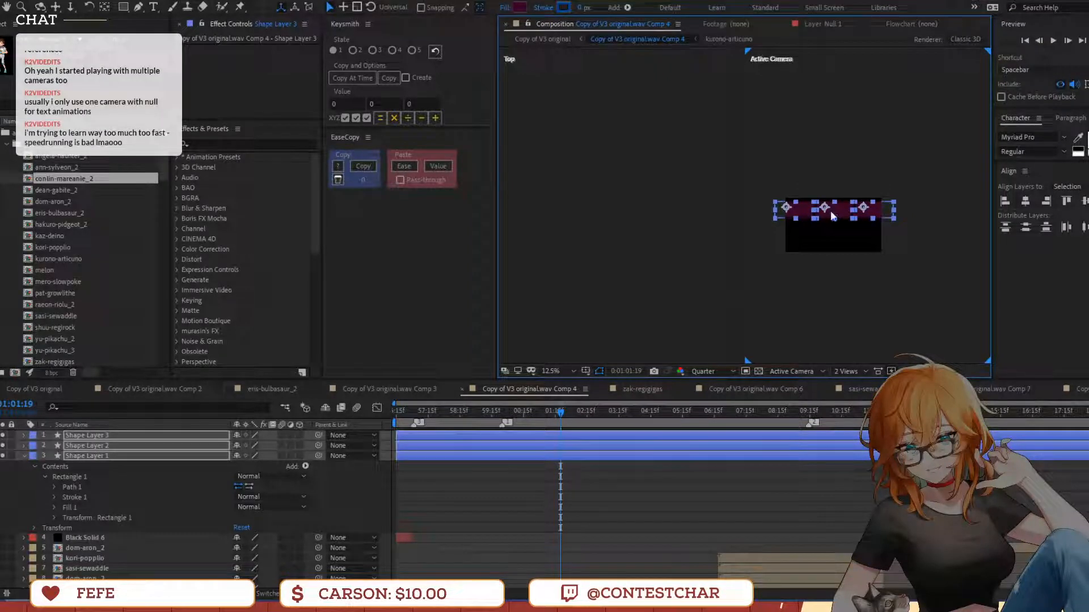
{"action": "left_click_drag", "start_coordinate": [890, 217], "coordinate": [843, 218]}
Move the two outer panels inward so both sit just inside the side edges of the frame
{"action": "scroll", "coordinate": [862, 224], "scroll_direction": "up", "scroll_amount": 1}
{"action": "left_click", "coordinate": [913, 240]}
{"action": "key", "text": "space"}
{"action": "left_click_drag", "start_coordinate": [837, 280], "coordinate": [944, 271]}
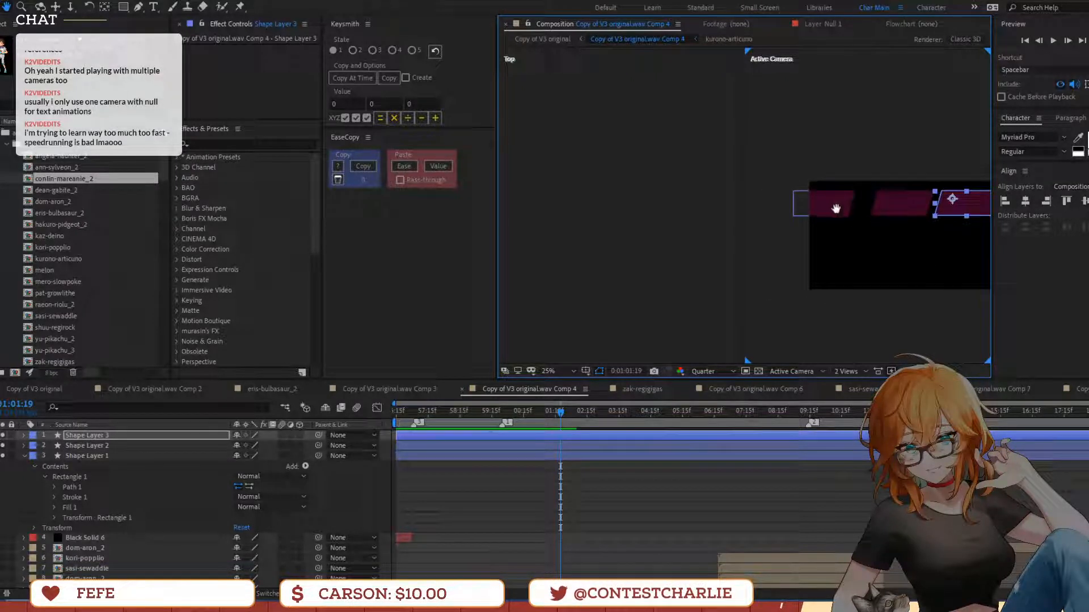
{"action": "left_click_drag", "start_coordinate": [807, 206], "coordinate": [827, 205]}
Nudge the middle panel, Shape Layer 2, right to even out the gaps beside it
{"action": "left_click", "coordinate": [896, 210]}
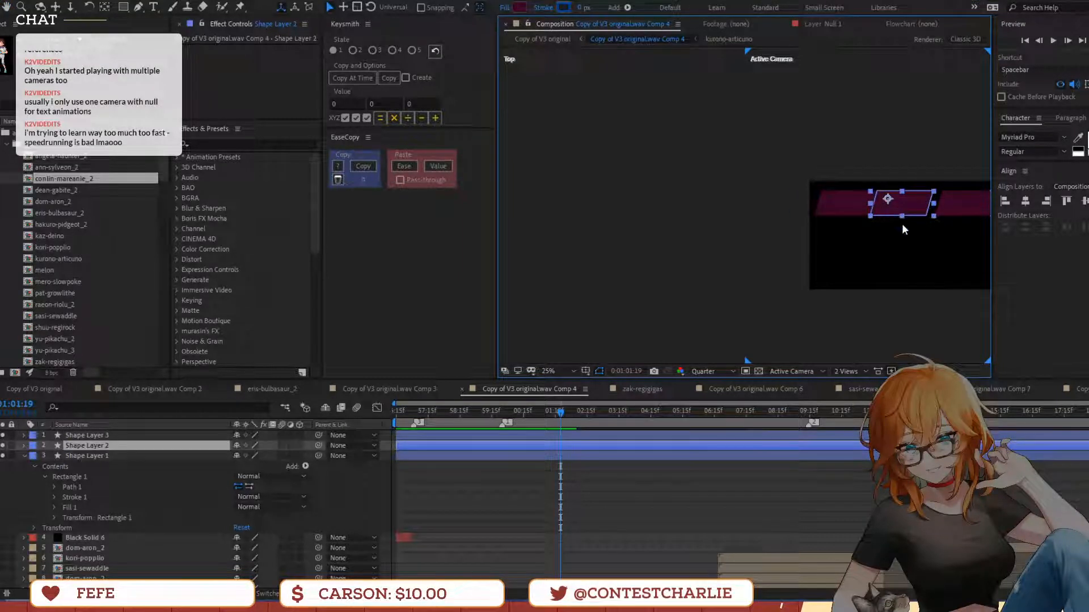
{"action": "key", "text": "Right"}
{"action": "key", "text": "Right"}
{"action": "key", "text": "Right"}
{"action": "key", "text": "Right"}
{"action": "key", "text": "Right"}
{"action": "key", "text": "Right"}
{"action": "key", "text": "Right"}
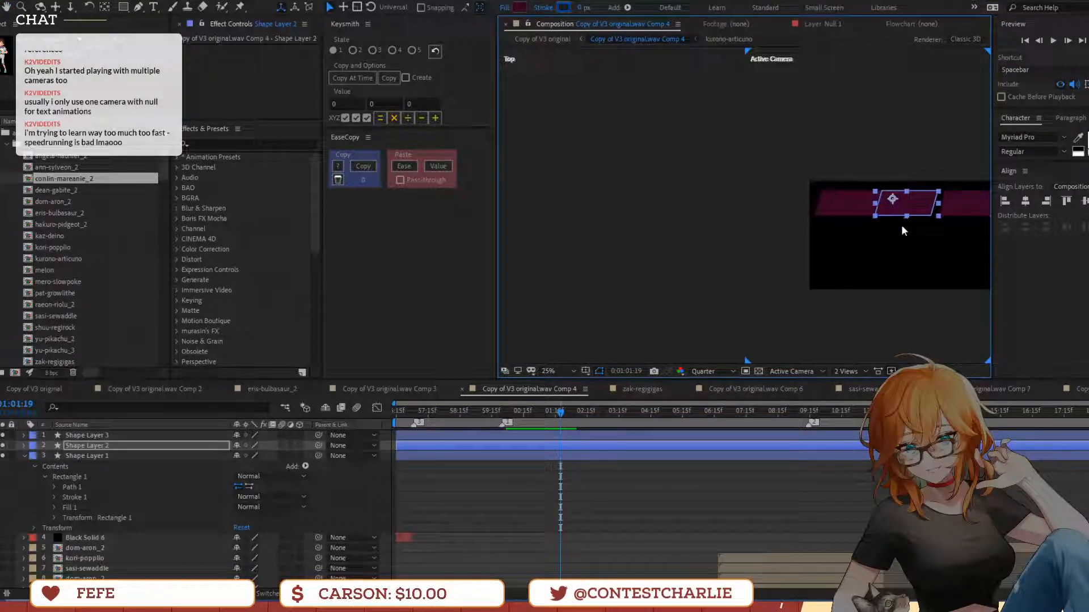
Duplicate the row of three panels once and place the copies along the lower edge of the frame
{"action": "left_click_drag", "start_coordinate": [964, 213], "coordinate": [882, 214]}
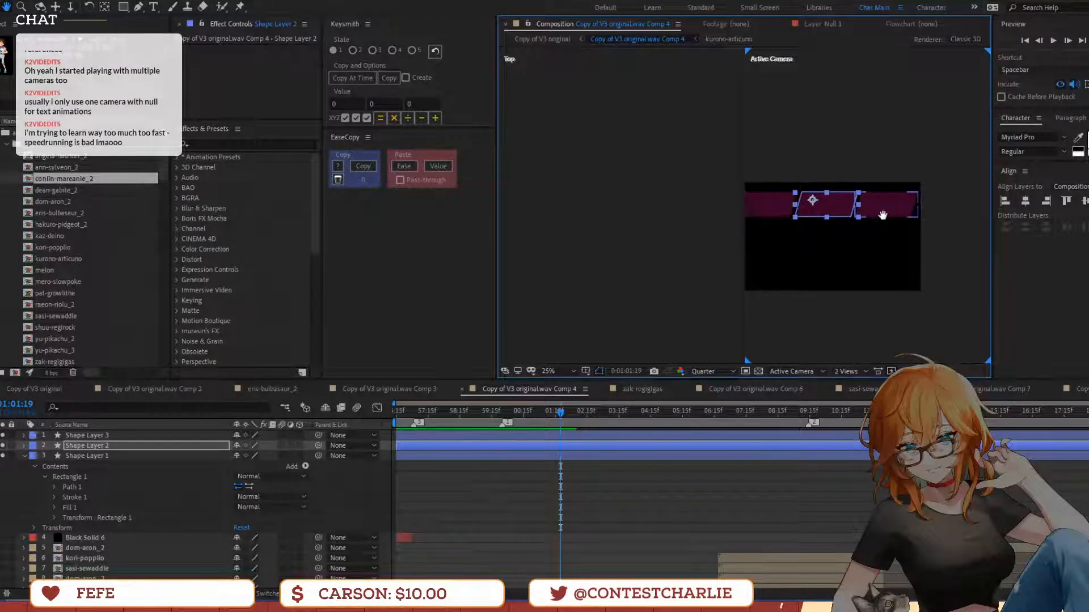
{"action": "left_click", "coordinate": [911, 229]}
{"action": "scroll", "coordinate": [911, 230], "scroll_direction": "up", "scroll_amount": 1}
{"action": "left_click", "coordinate": [861, 182]}
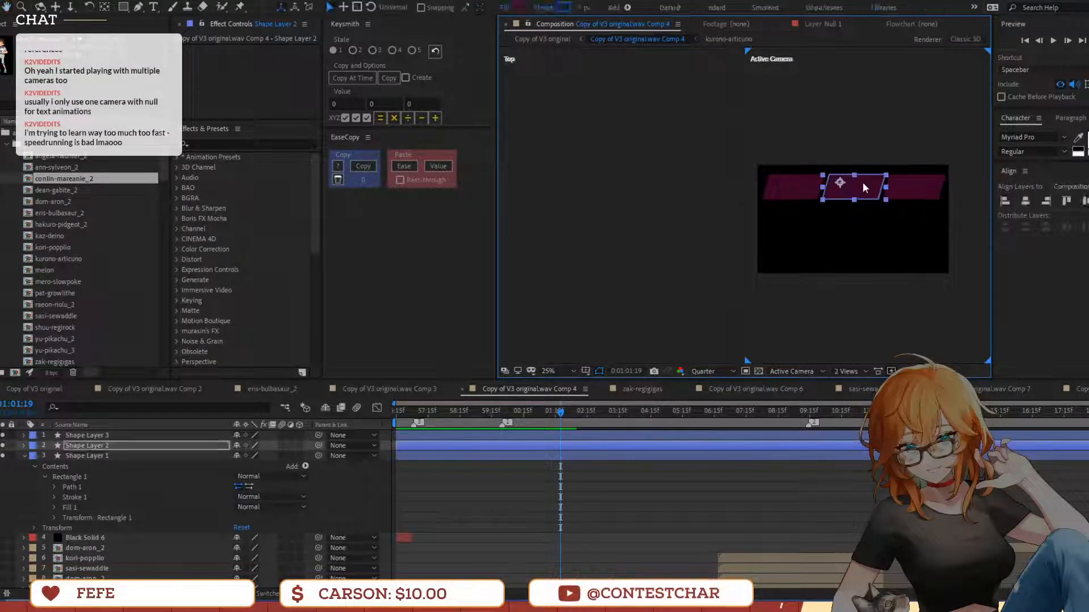
{"action": "left_click_drag", "start_coordinate": [805, 169], "coordinate": [835, 256]}
{"action": "key", "text": "ctrl+d"}
{"action": "key", "text": "ctrl+d"}
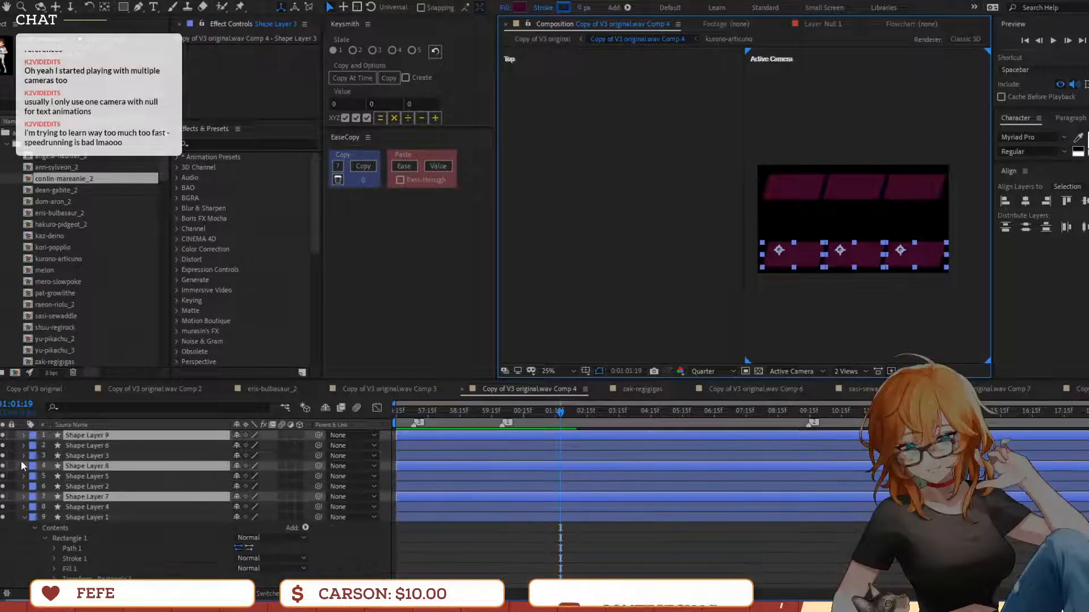
{"action": "key", "text": "ctrl+z"}
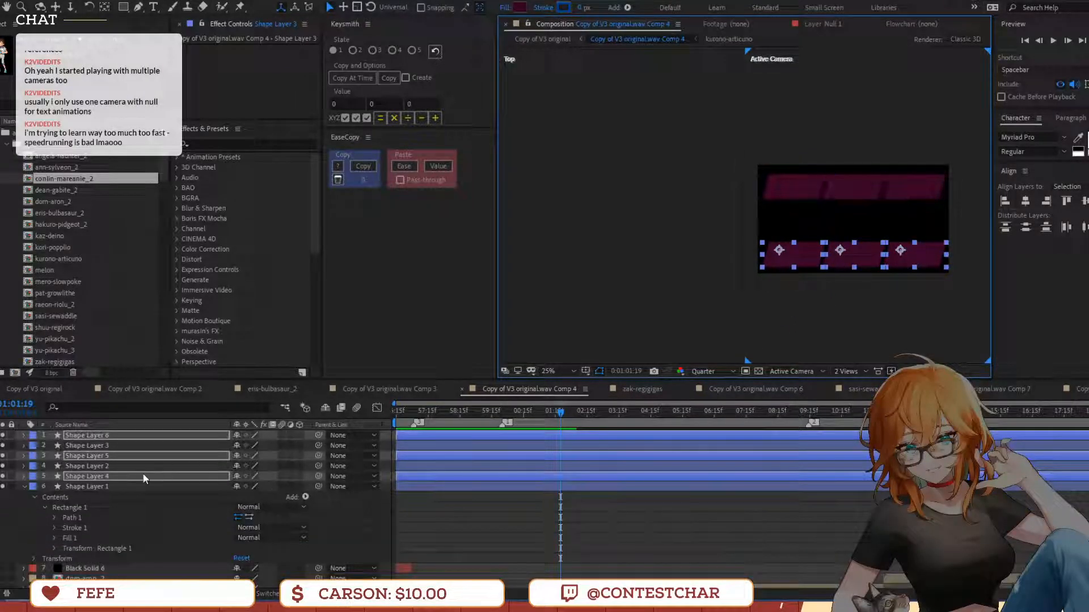
Group Shape Layers 4, 5 and 6 at the head of the layer stack and label them Orange
{"action": "left_click_drag", "start_coordinate": [141, 474], "coordinate": [121, 441]}
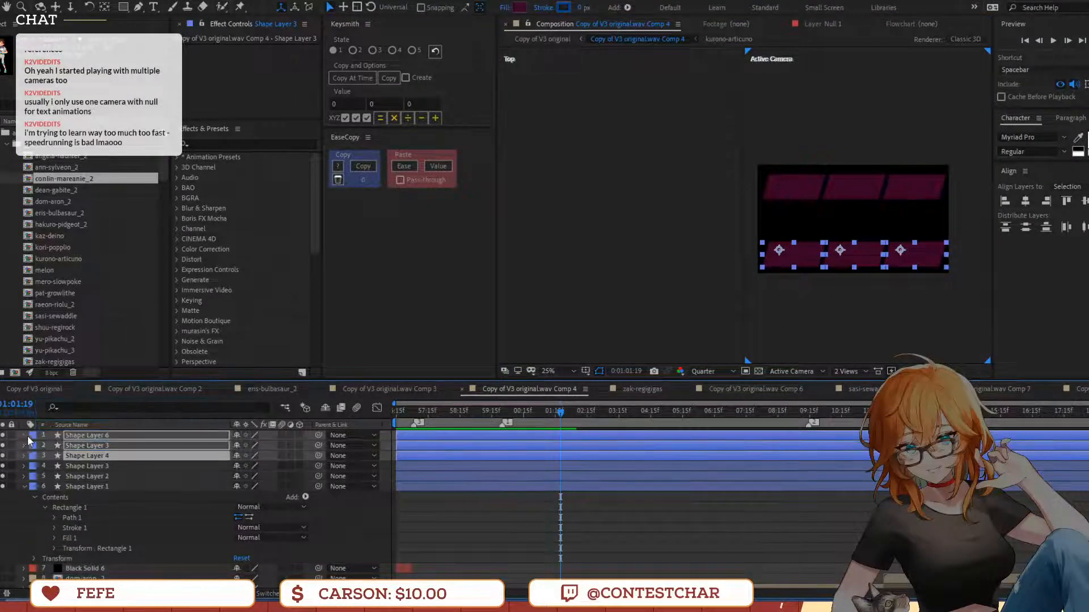
{"action": "left_click", "coordinate": [30, 440]}
{"action": "left_click", "coordinate": [68, 393]}
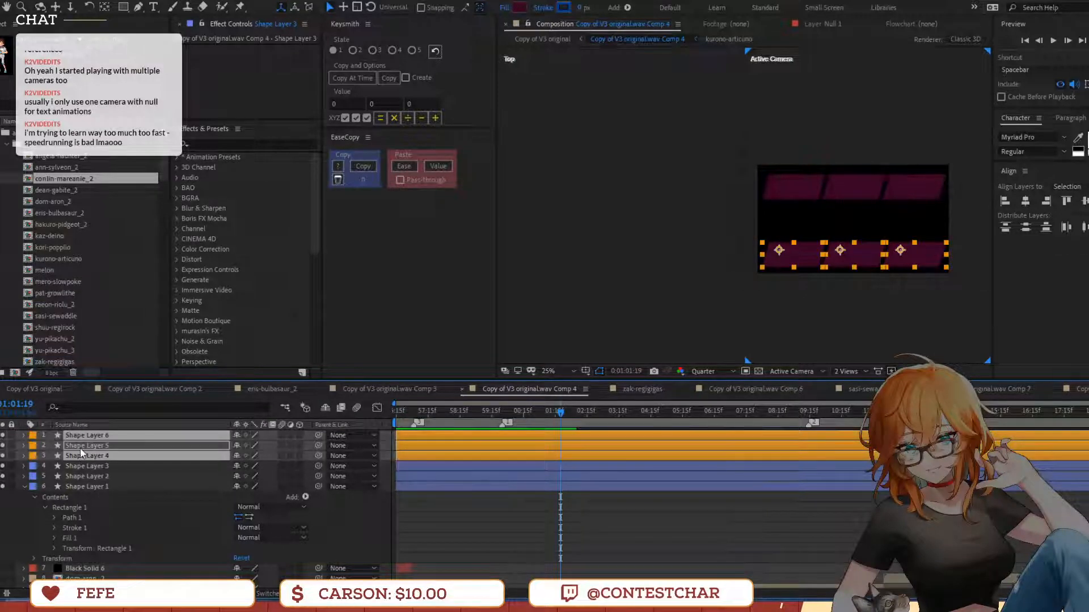
Duplicate Shape Layers 4, 5 and 6 and label the copies Peach
{"action": "key", "text": "ctrl+d"}
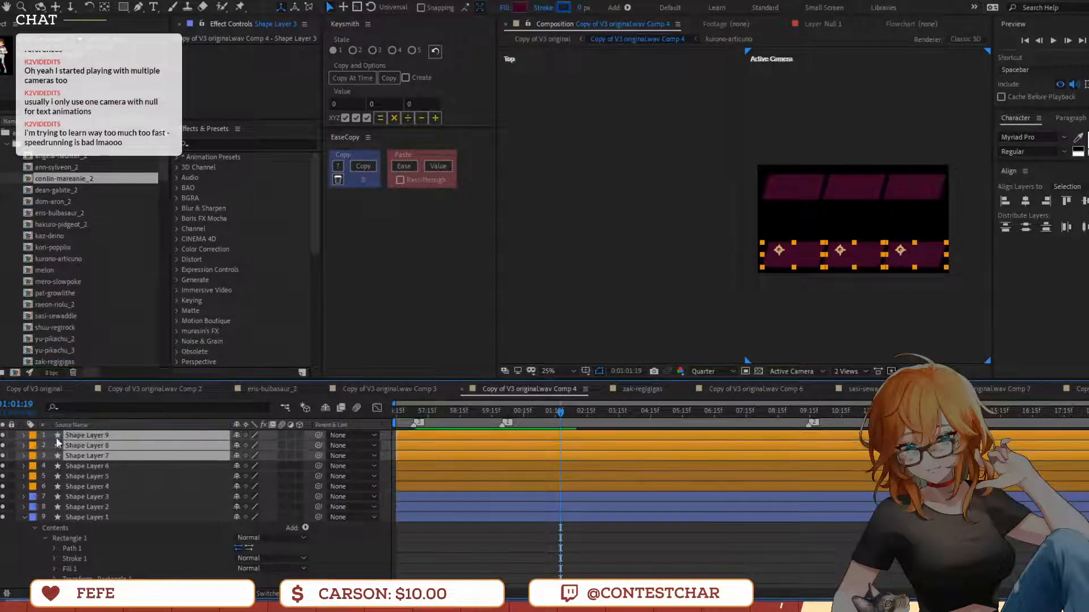
{"action": "left_click", "coordinate": [33, 446]}
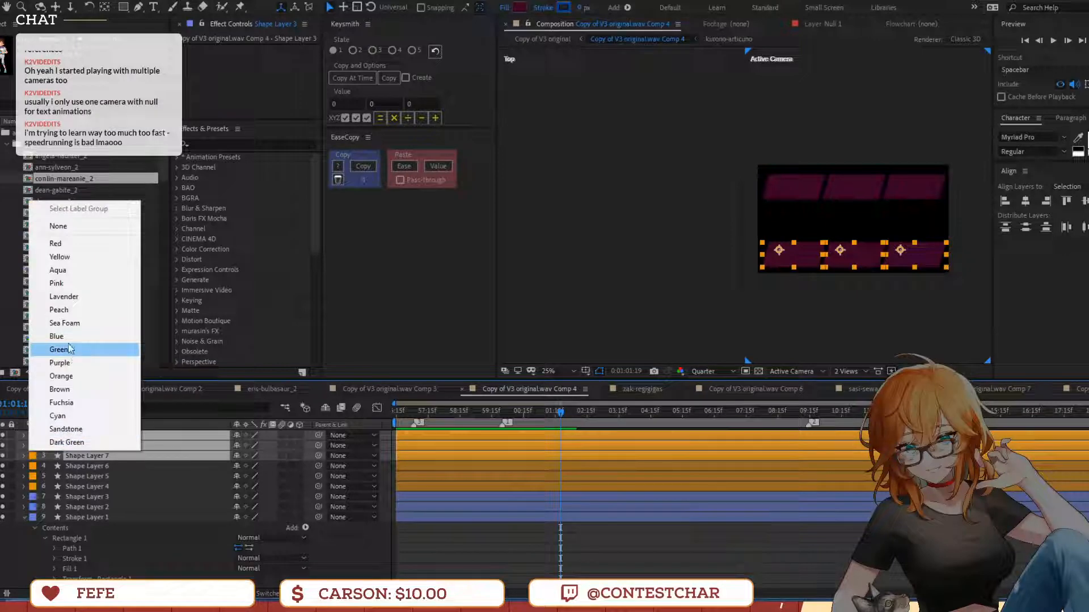
{"action": "left_click", "coordinate": [59, 310]}
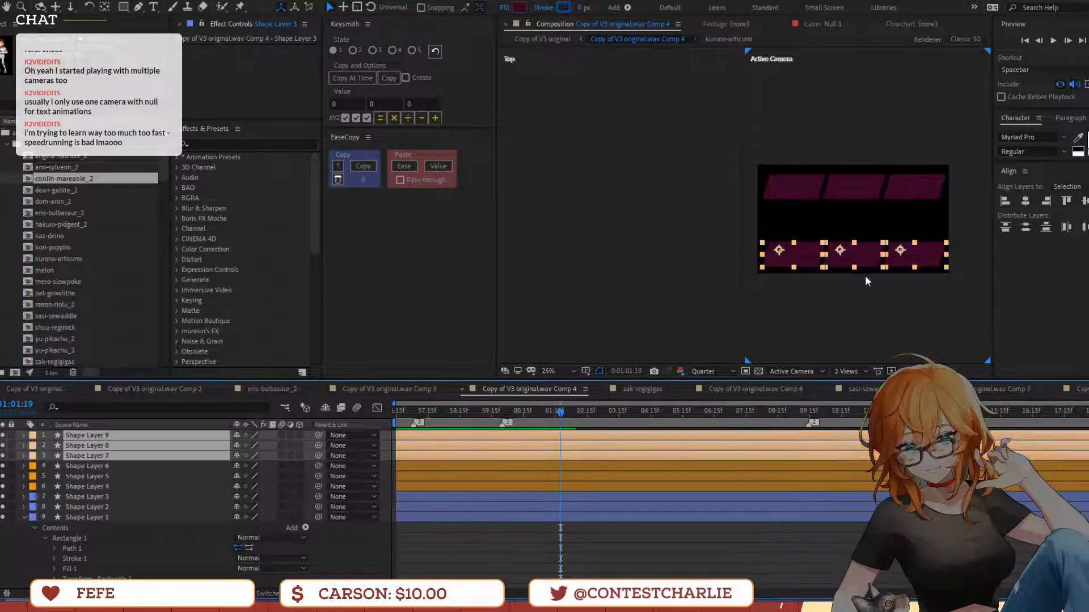
Move the Peach-labelled row of panels up to sit midway between the upper and lower rows
{"action": "left_click_drag", "start_coordinate": [863, 250], "coordinate": [864, 216]}
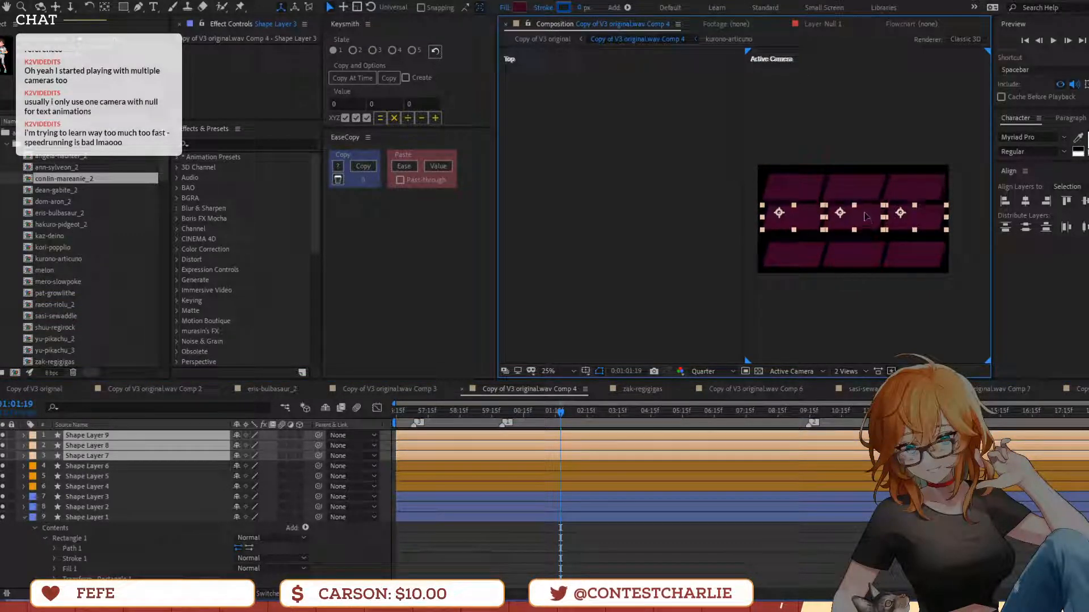
{"action": "scroll", "coordinate": [865, 231], "scroll_direction": "up", "scroll_amount": 2}
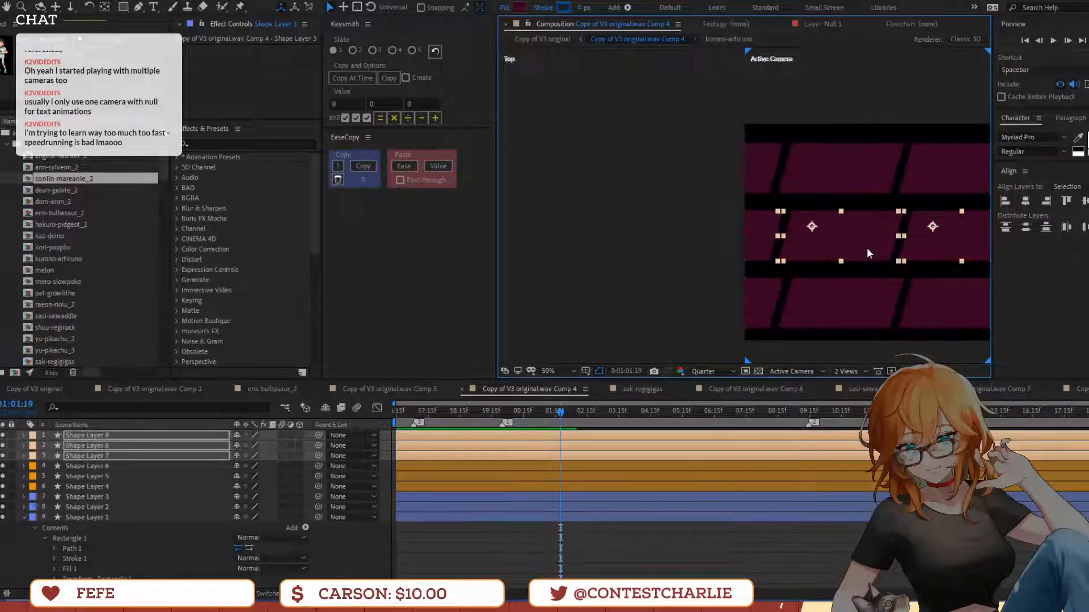
{"action": "scroll", "coordinate": [866, 247], "scroll_direction": "down", "scroll_amount": 2}
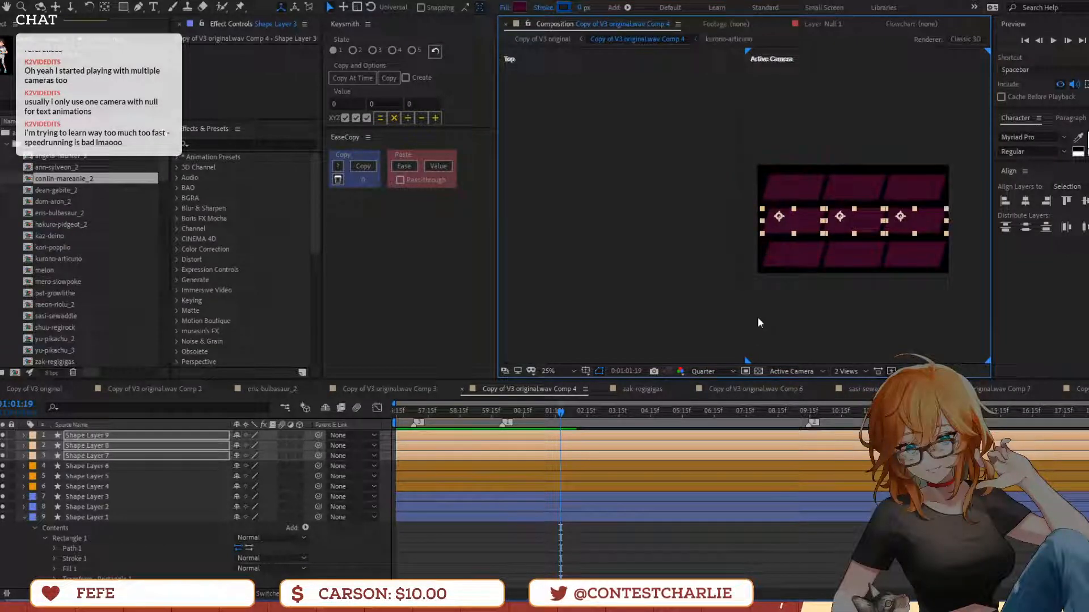
Add a null object above Shape Layer 9 and parent Shape Layers 7, 8 and 9 to it
{"action": "left_click", "coordinate": [494, 447]}
{"action": "left_click", "coordinate": [494, 434]}
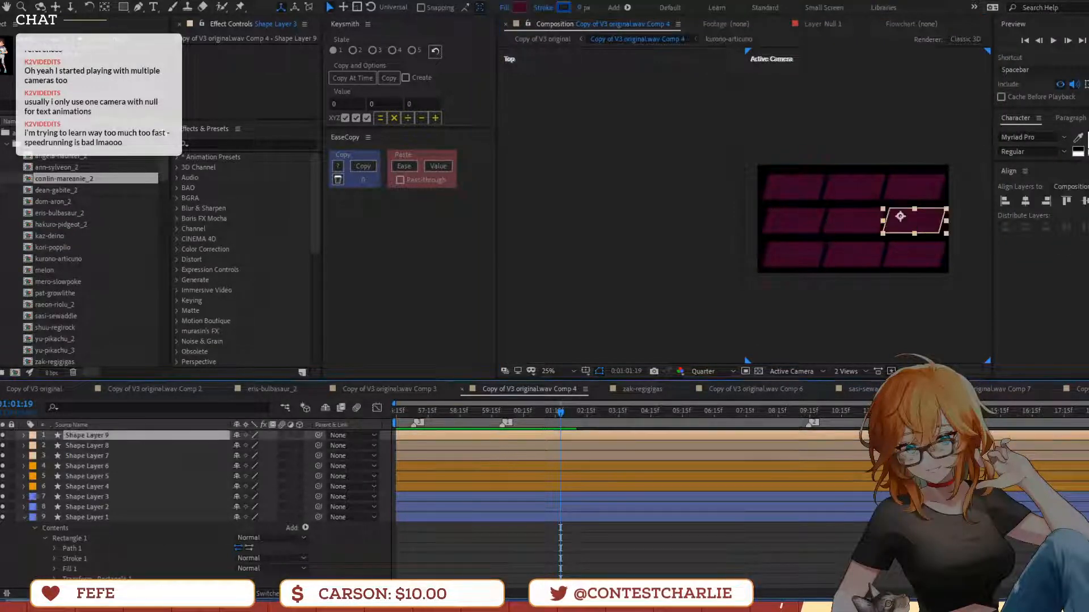
{"action": "left_click", "coordinate": [85, 1]}
{"action": "left_click", "coordinate": [348, 63]}
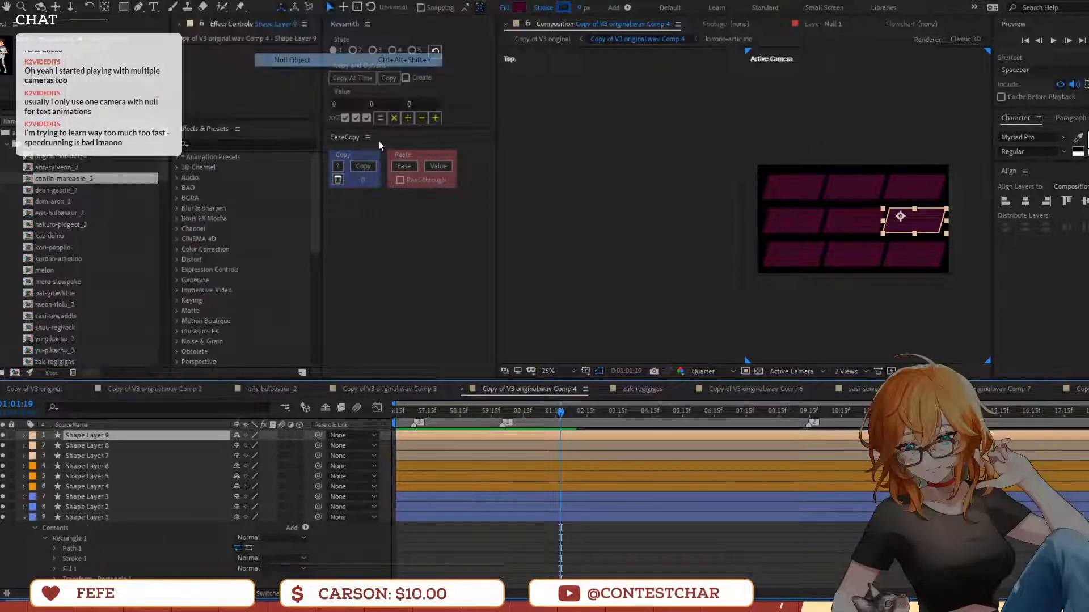
{"action": "left_click", "coordinate": [434, 443]}
{"action": "left_click", "coordinate": [437, 462], "text": "shift"}
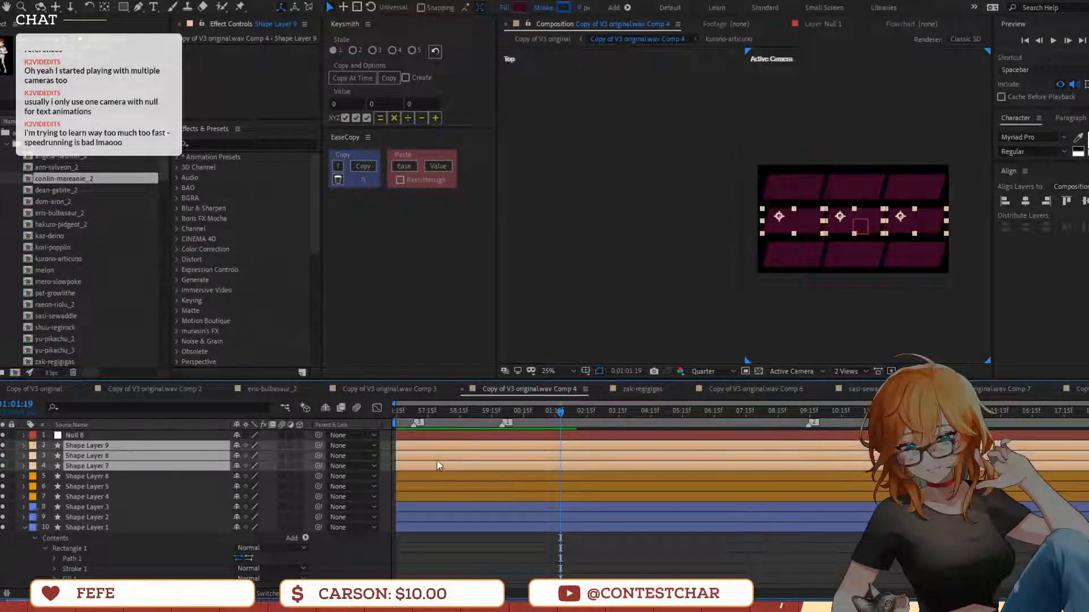
{"action": "left_click_drag", "start_coordinate": [317, 454], "coordinate": [192, 434]}
Try to mirror the middle row by setting the null's horizontal scale to -100%, and undo the change
{"action": "left_click", "coordinate": [192, 434]}
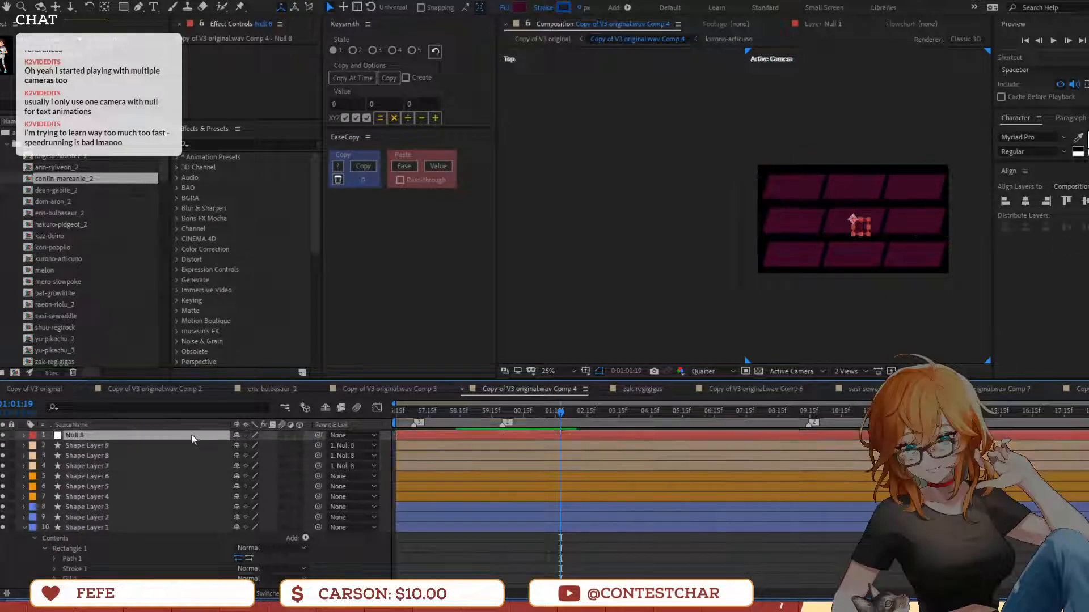
{"action": "key", "text": "a"}
{"action": "key", "text": "s"}
{"action": "left_click", "coordinate": [252, 445]}
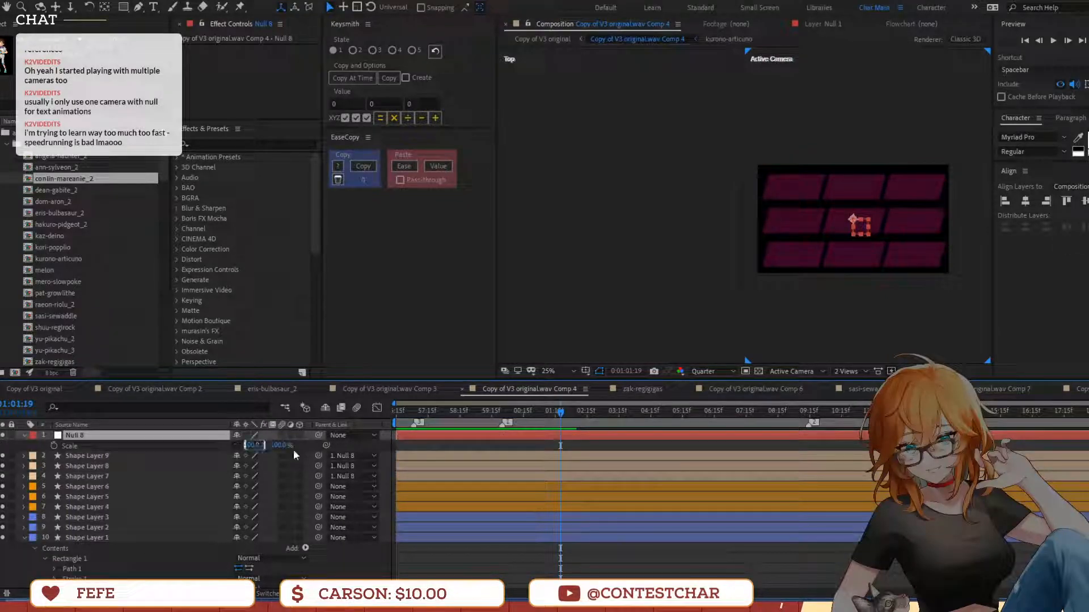
{"action": "type", "text": "-100"}
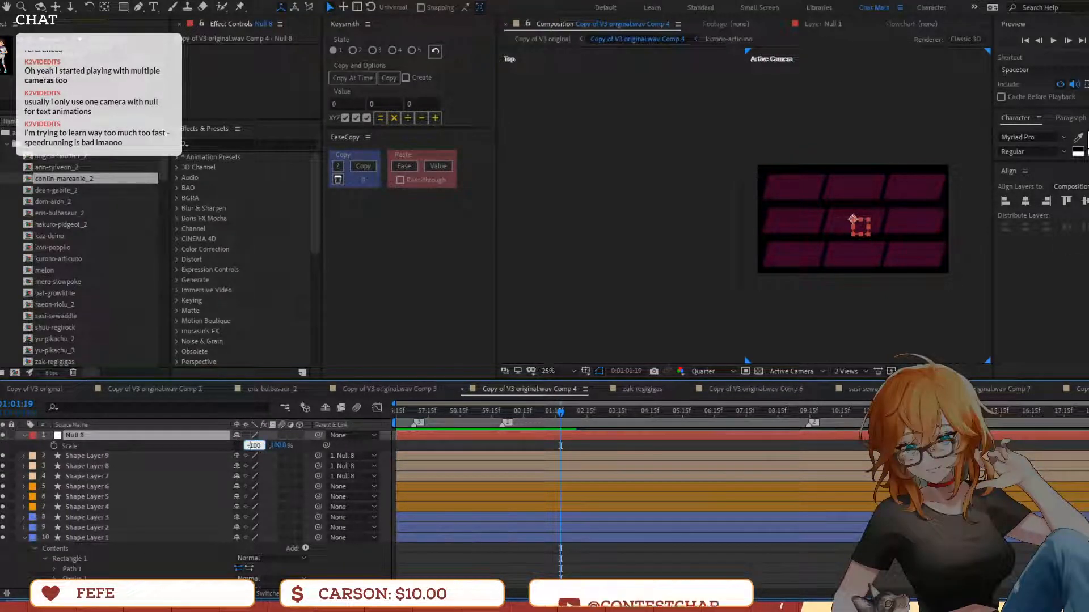
{"action": "key", "text": "Return"}
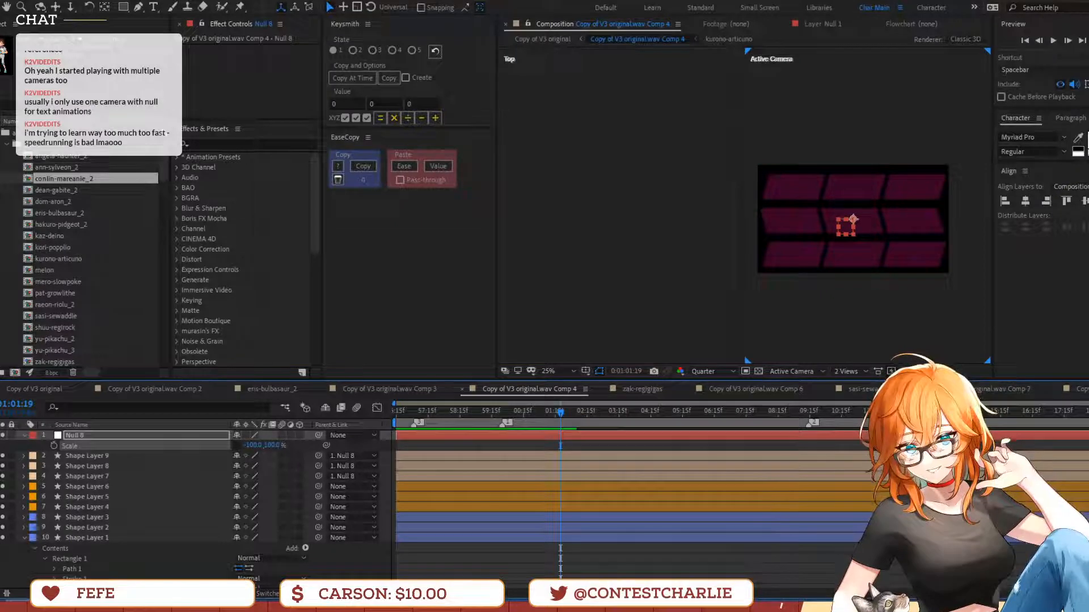
{"action": "key", "text": "ctrl+z"}
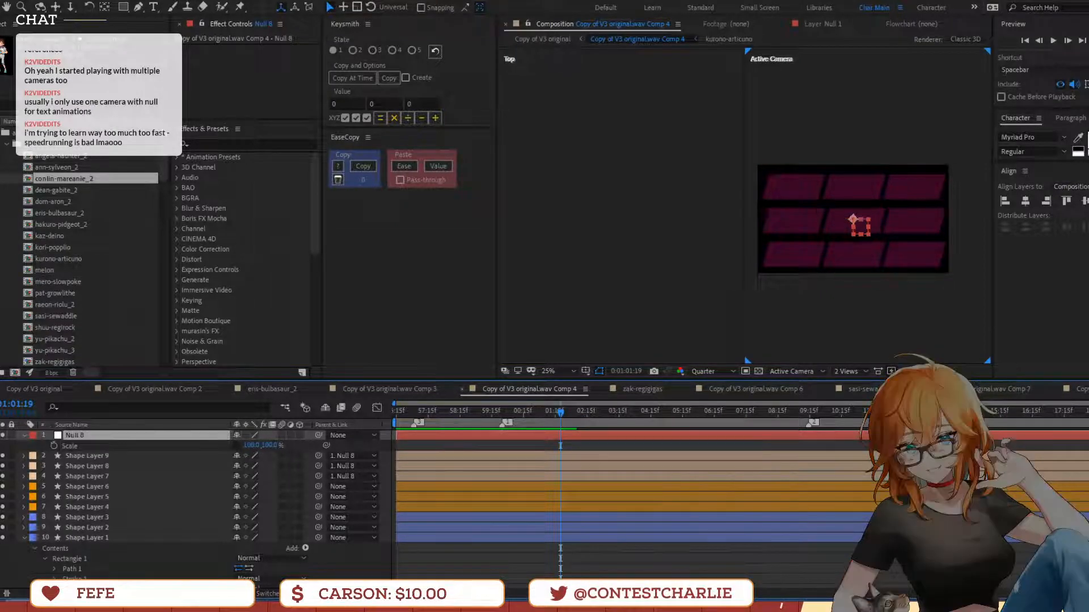
Move the null with the middle row up and slightly left, so the row follows the slant close beneath the upper row
{"action": "scroll", "coordinate": [859, 175], "scroll_direction": "up", "scroll_amount": 2}
{"action": "left_click_drag", "start_coordinate": [845, 251], "coordinate": [897, 233]}
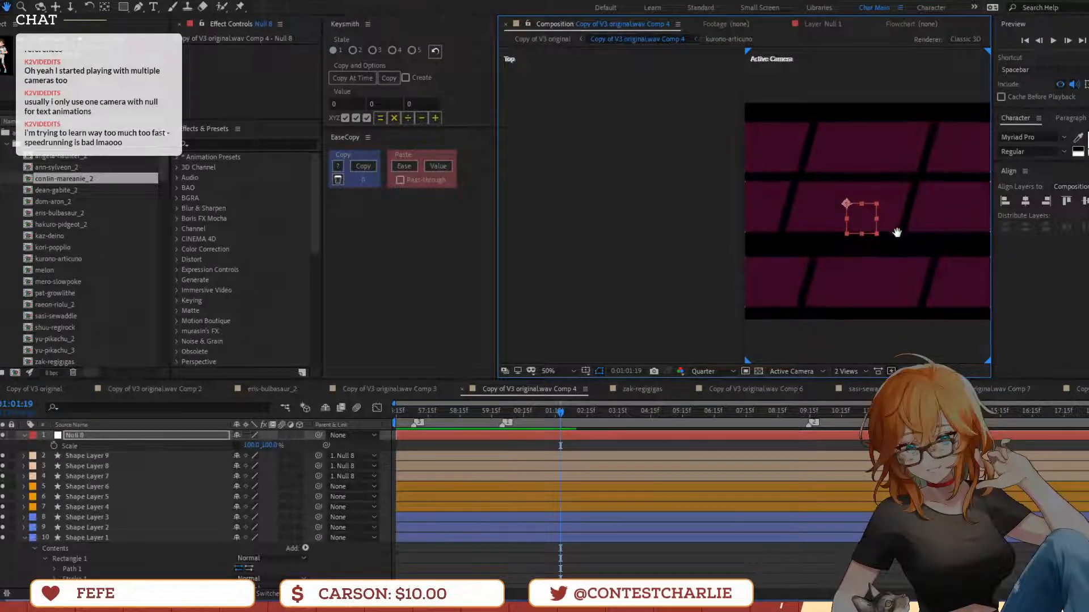
{"action": "scroll", "coordinate": [897, 233], "scroll_direction": "down", "scroll_amount": 2}
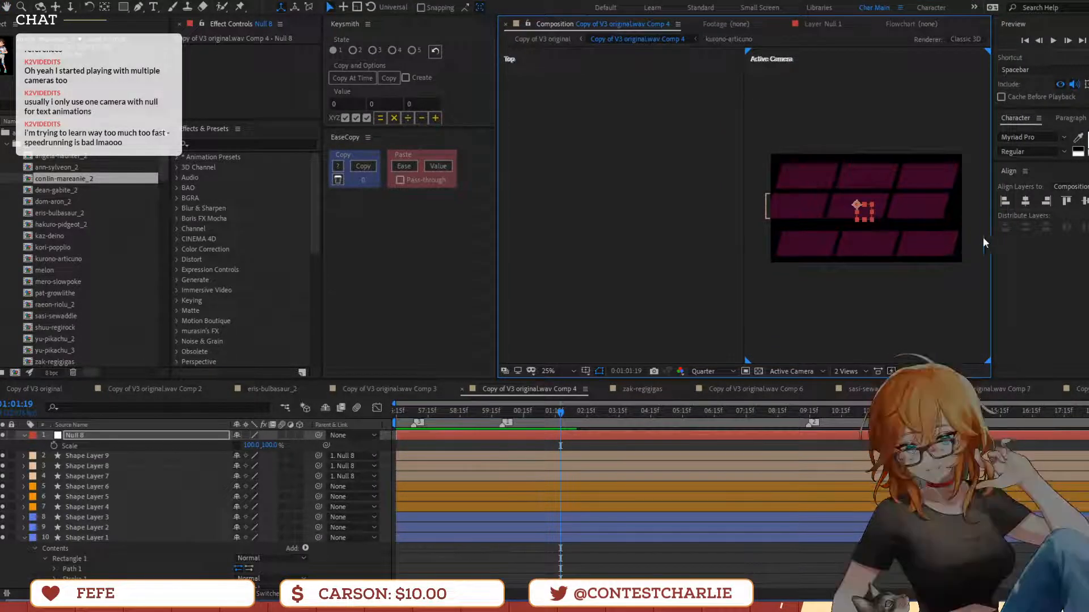
Move the lower row, Shape Layers 4, 5 and 6, up and left to continue the slant with even narrow gaps
{"action": "left_click", "coordinate": [956, 246]}
{"action": "left_click_drag", "start_coordinate": [970, 246], "coordinate": [820, 249]}
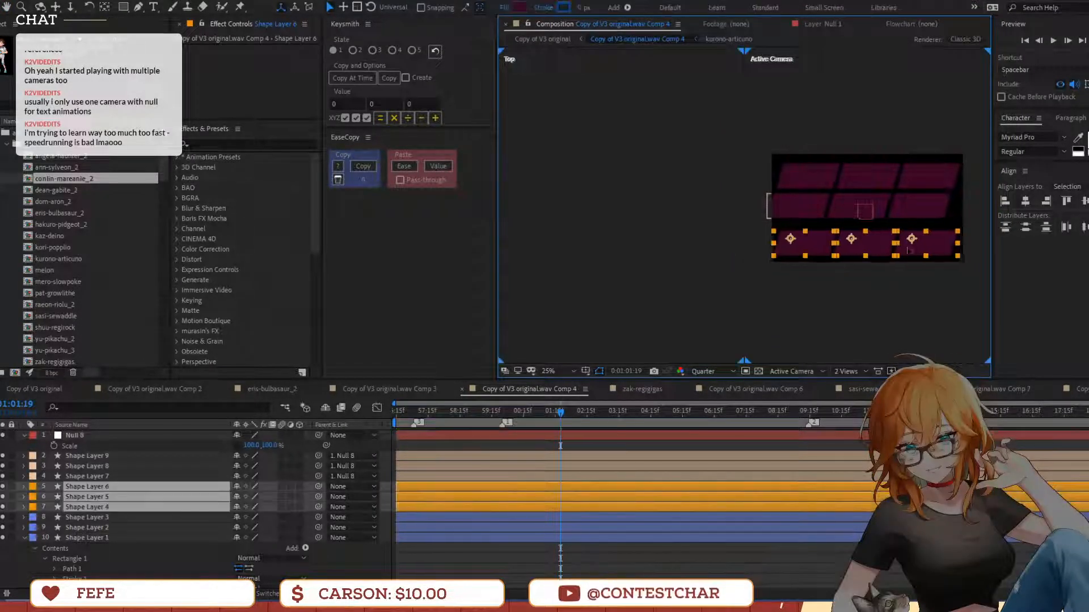
{"action": "left_click_drag", "start_coordinate": [917, 250], "coordinate": [900, 244]}
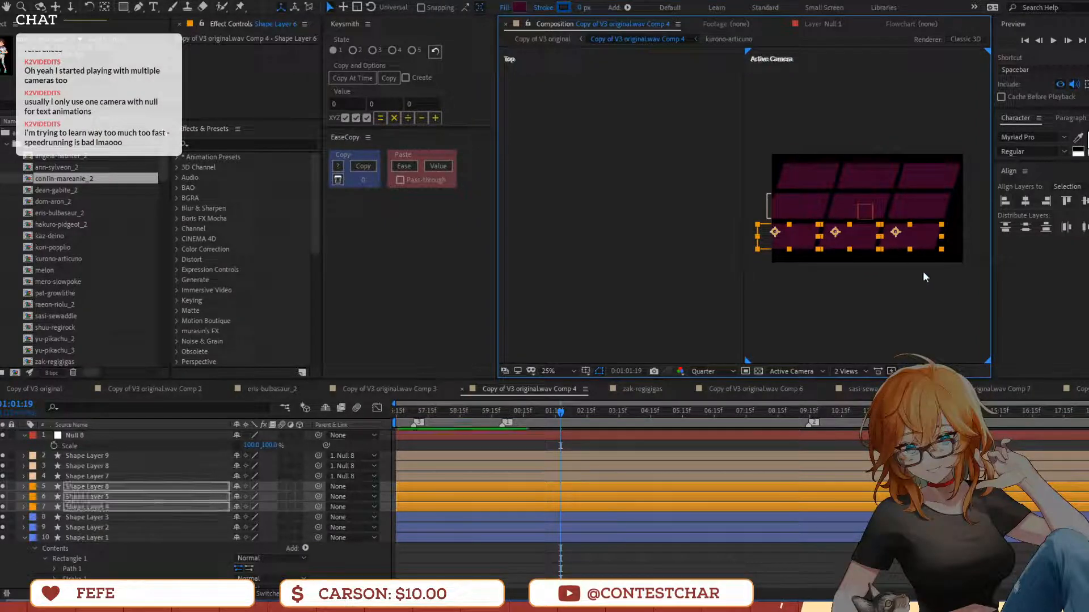
{"action": "key", "text": "shift+Down"}
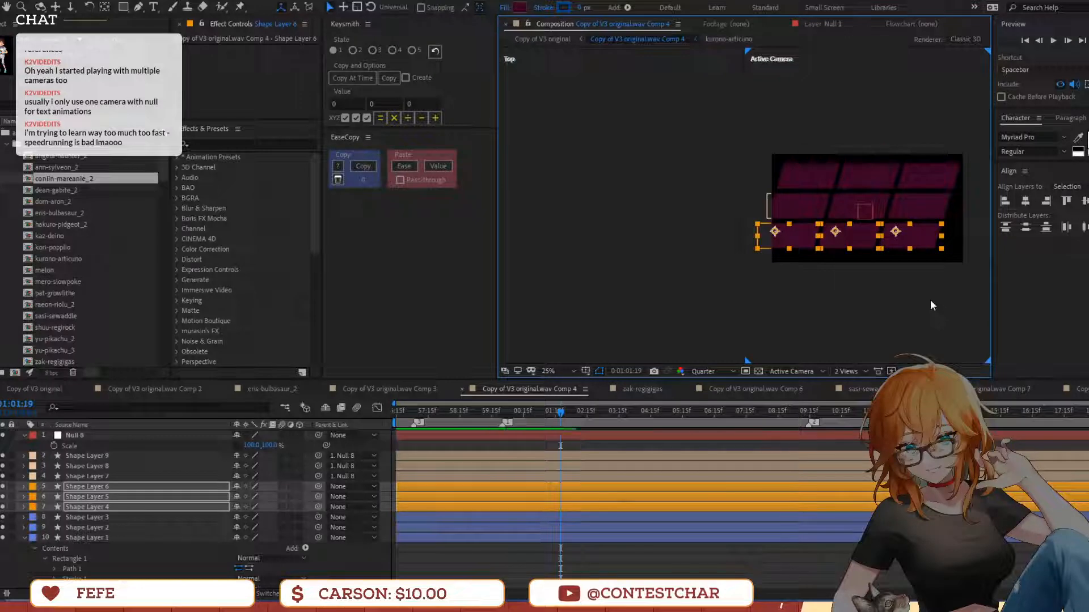
Parent Shape Layers 1 through 6 to the null that already controls the middle row
{"action": "left_click", "coordinate": [930, 298]}
{"action": "left_click_drag", "start_coordinate": [959, 293], "coordinate": [739, 161]}
{"action": "left_click", "coordinate": [586, 446]}
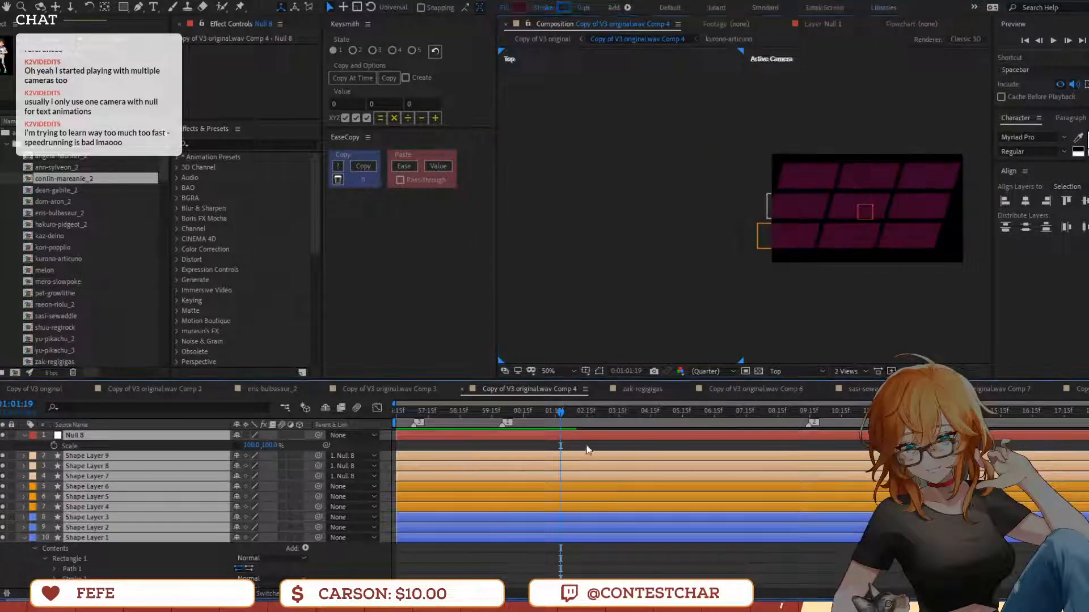
{"action": "left_click", "coordinate": [101, 487]}
{"action": "left_click", "coordinate": [94, 537], "text": "shift"}
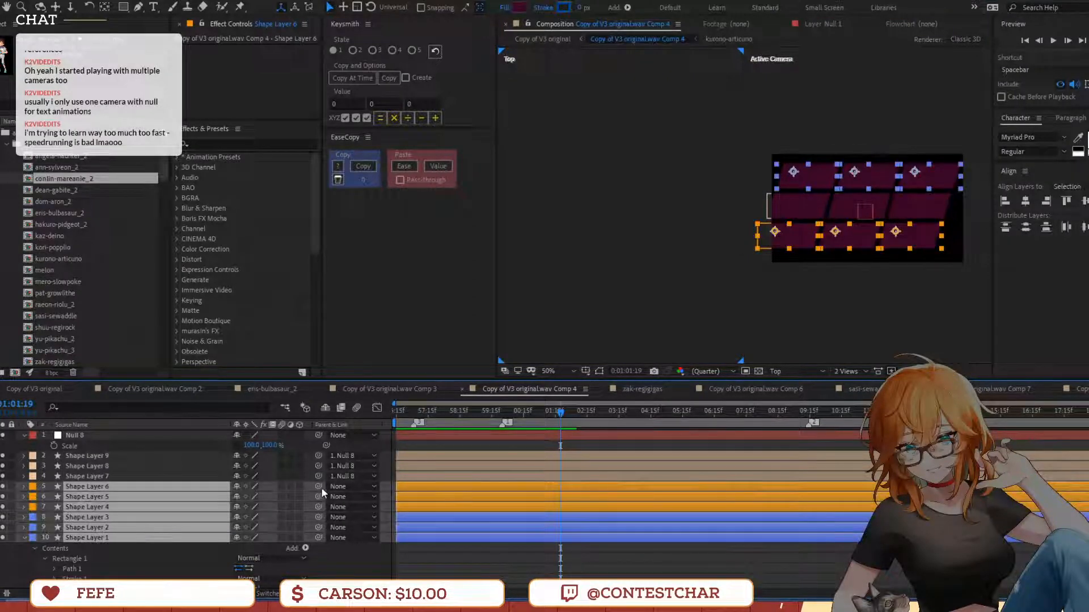
{"action": "left_click_drag", "start_coordinate": [318, 486], "coordinate": [112, 438]}
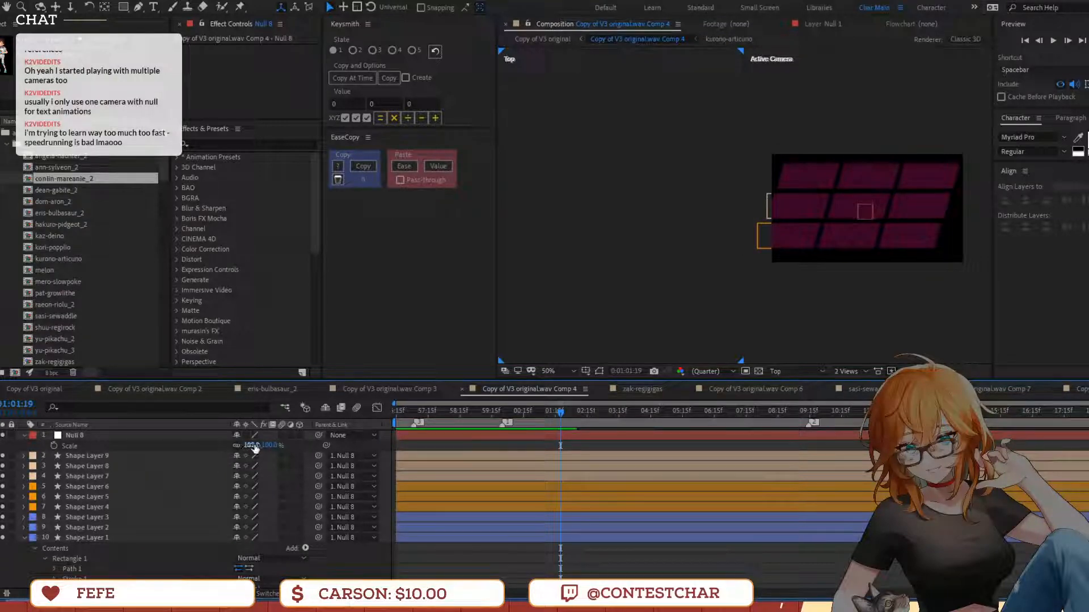
Scale the null down to 87% and move it to centre the whole panel grid in the frame
{"action": "left_click_drag", "start_coordinate": [254, 445], "coordinate": [247, 445]}
{"action": "scroll", "coordinate": [850, 214], "scroll_direction": "up", "scroll_amount": 2}
{"action": "left_click_drag", "start_coordinate": [859, 217], "coordinate": [876, 228]}
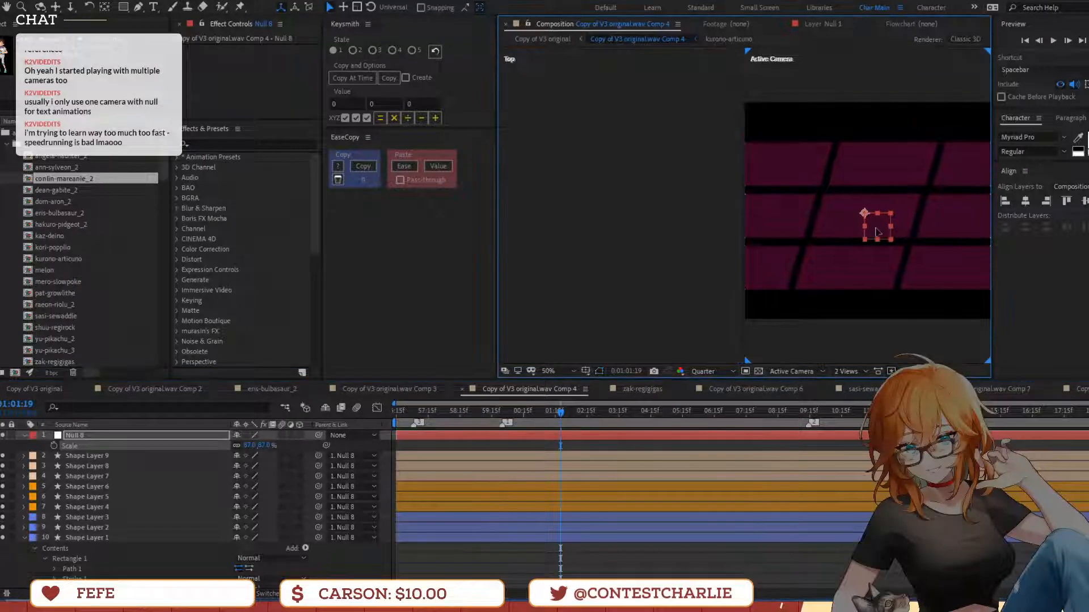
{"action": "scroll", "coordinate": [876, 227], "scroll_direction": "down", "scroll_amount": 2}
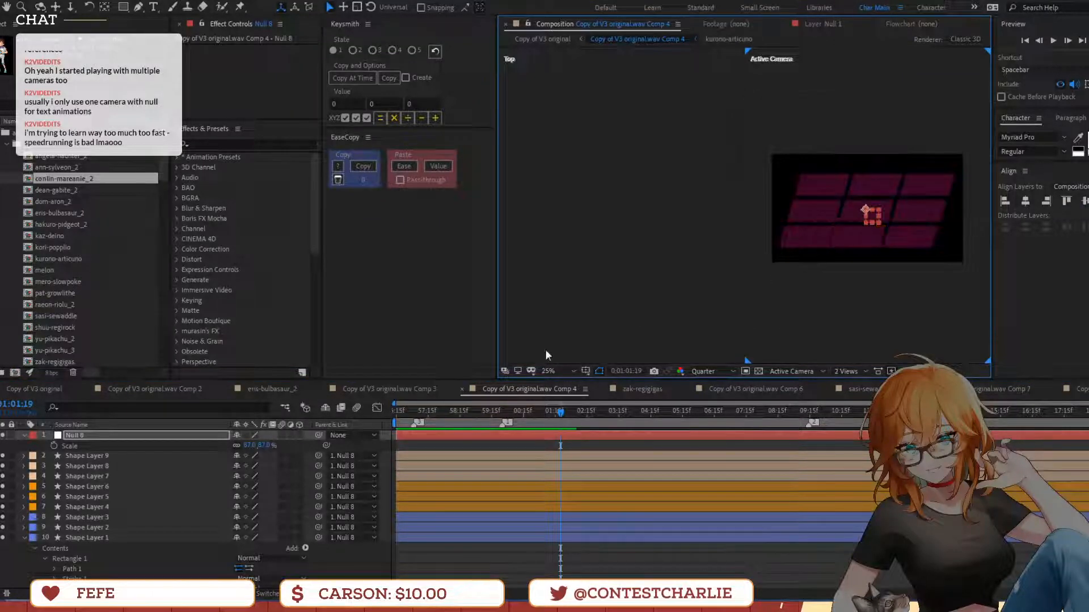
Try tilting the whole panel grid slightly with the null's rotation, and undo the change
{"action": "key", "text": "r"}
{"action": "left_click_drag", "start_coordinate": [251, 446], "coordinate": [230, 436]}
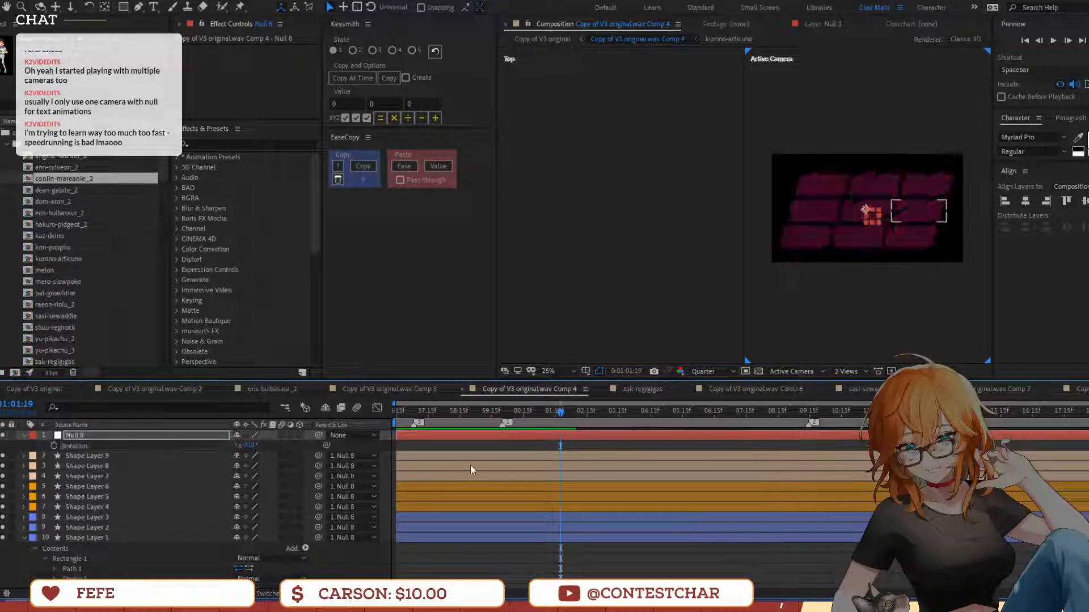
{"action": "key", "text": "ctrl+z"}
Play through the lineup to find the grid's end point, and trim the null and all nine panel layers to end at 1:02:10
{"action": "left_click", "coordinate": [452, 411]}
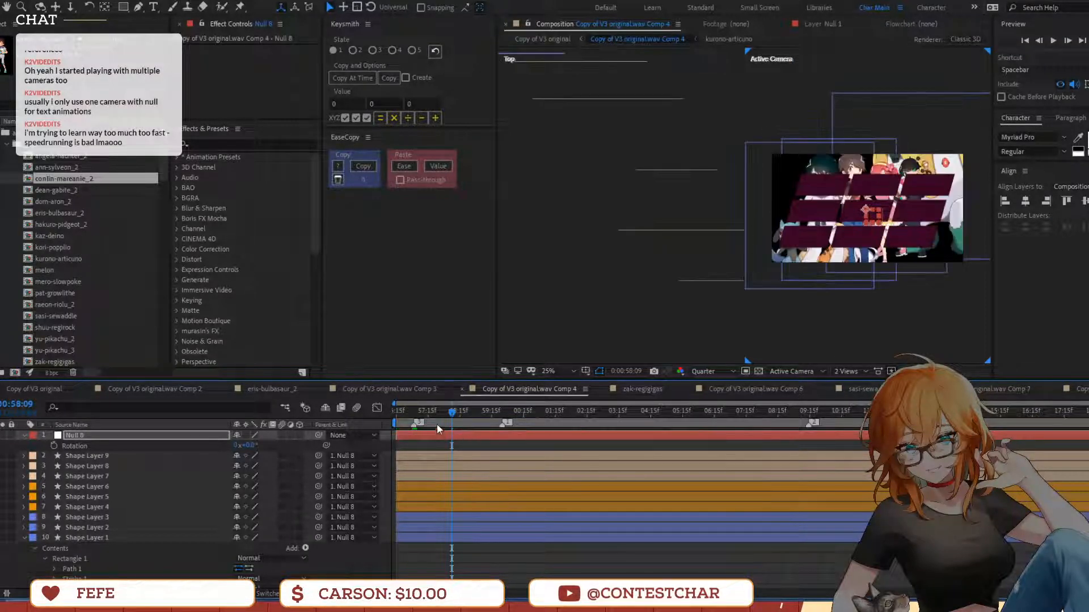
{"action": "key", "text": "space"}
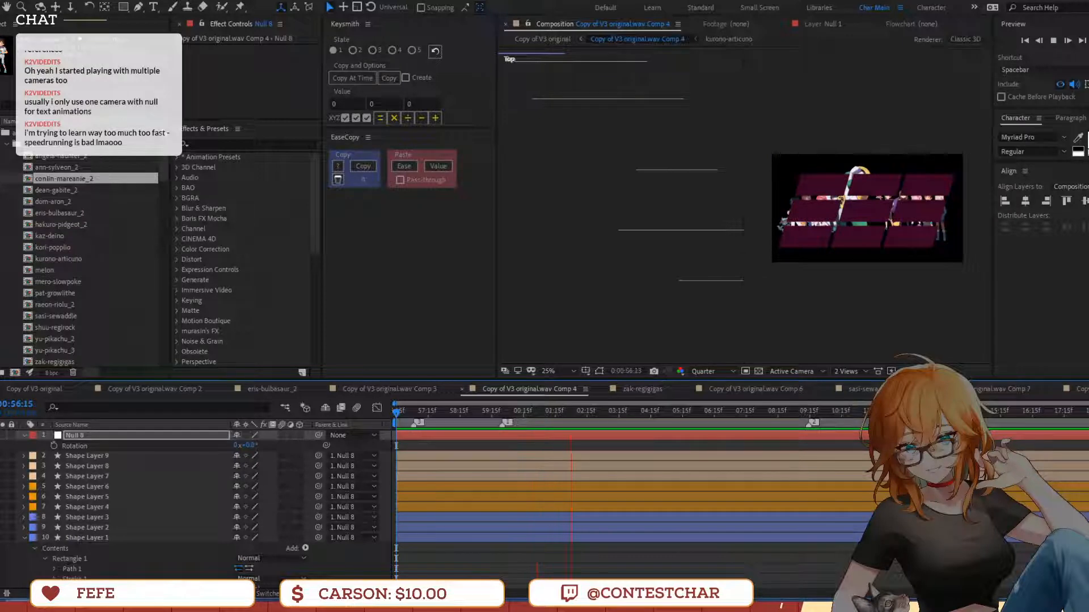
{"action": "key", "text": "space"}
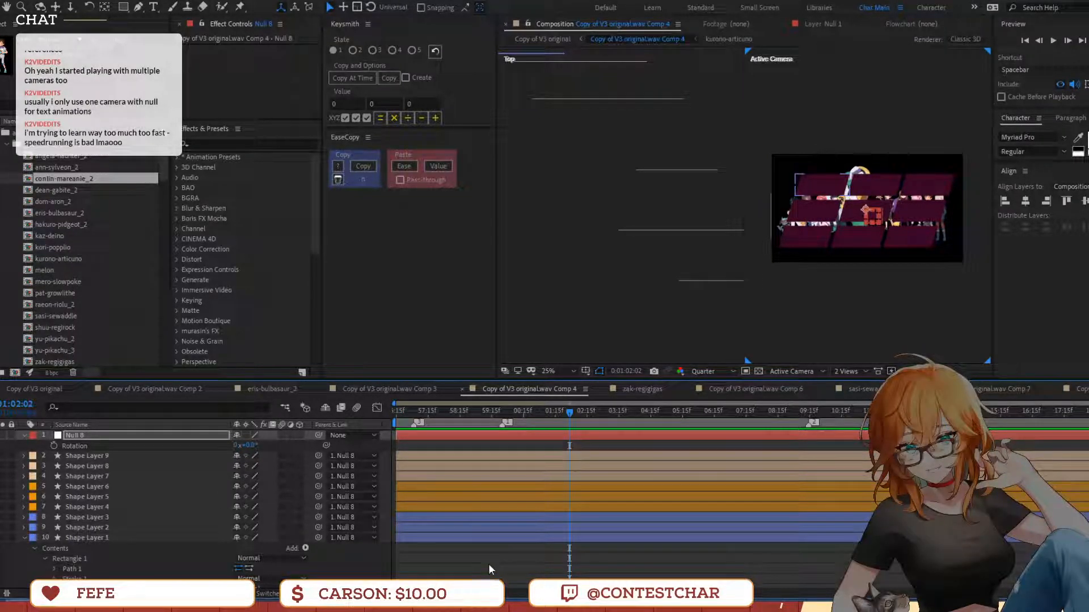
{"action": "key", "text": "space"}
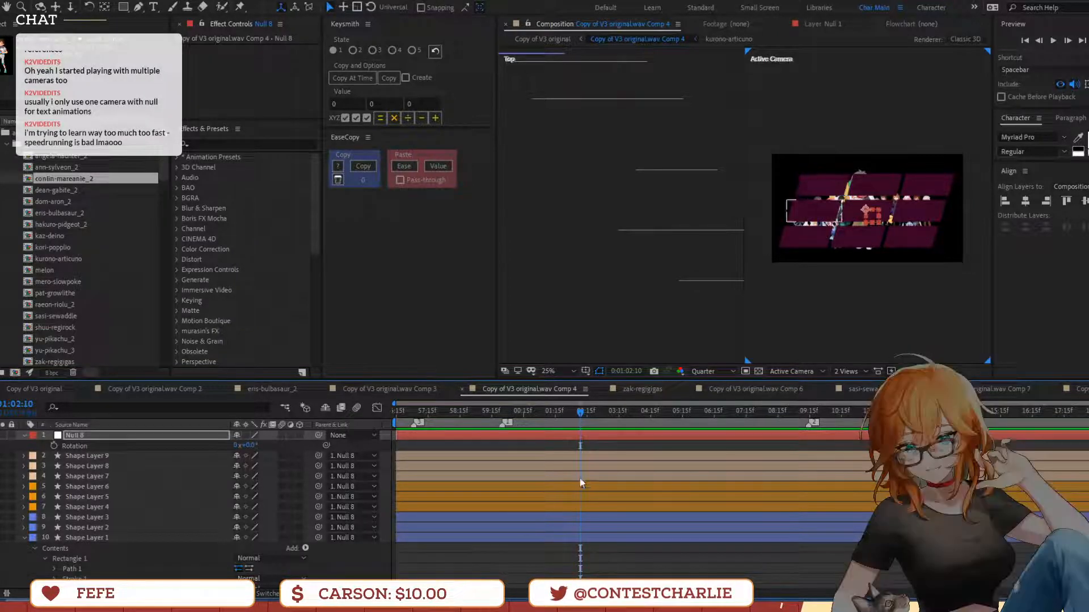
{"action": "scroll", "coordinate": [592, 480], "scroll_direction": "down", "scroll_amount": 3}
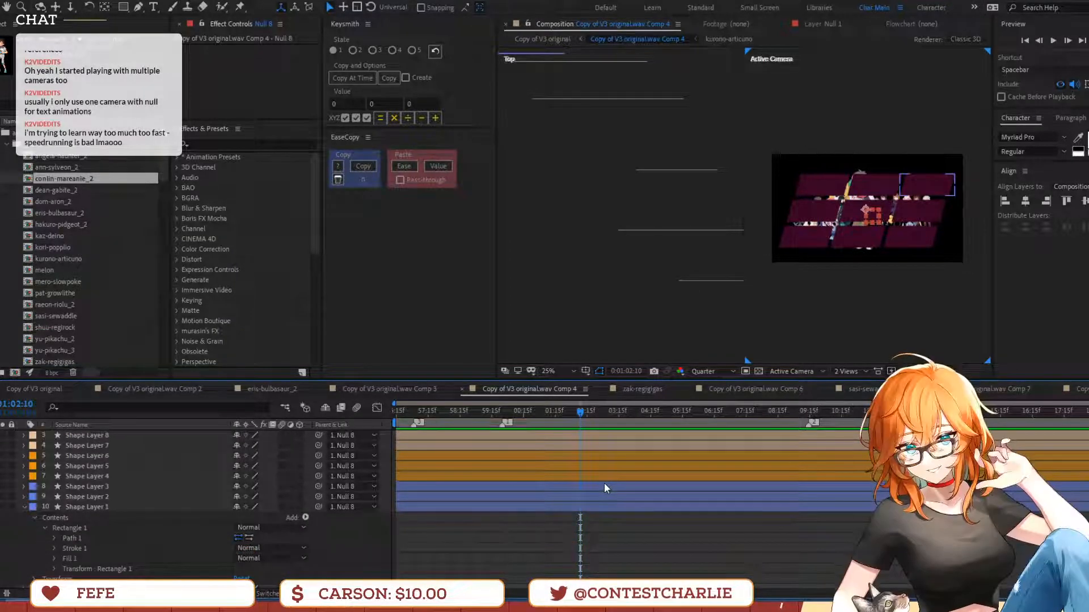
{"action": "scroll", "coordinate": [581, 443], "scroll_direction": "up", "scroll_amount": 3}
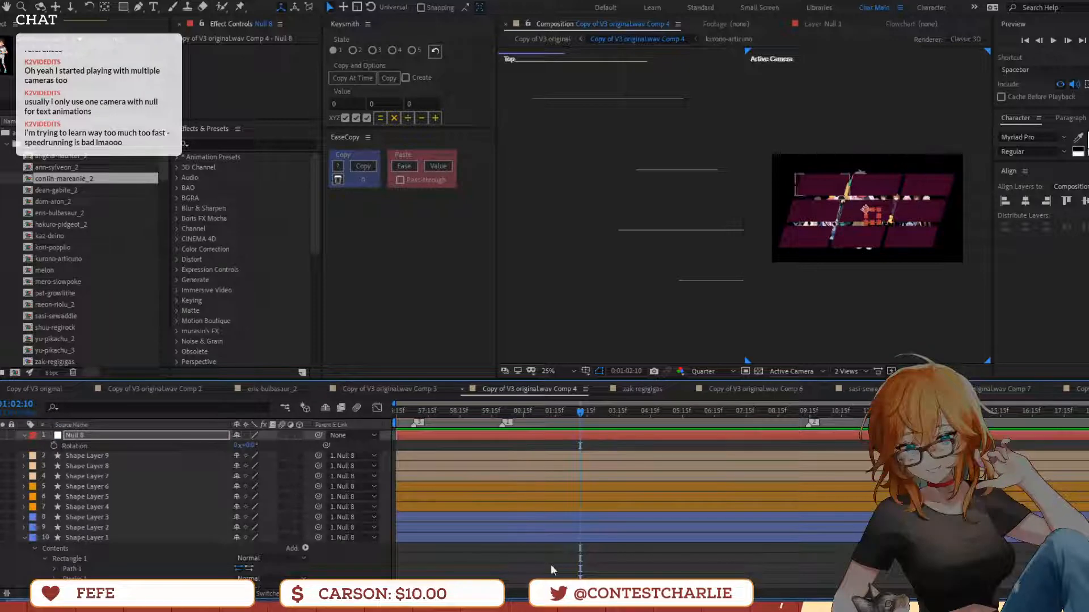
{"action": "left_click", "coordinate": [560, 535], "text": "shift"}
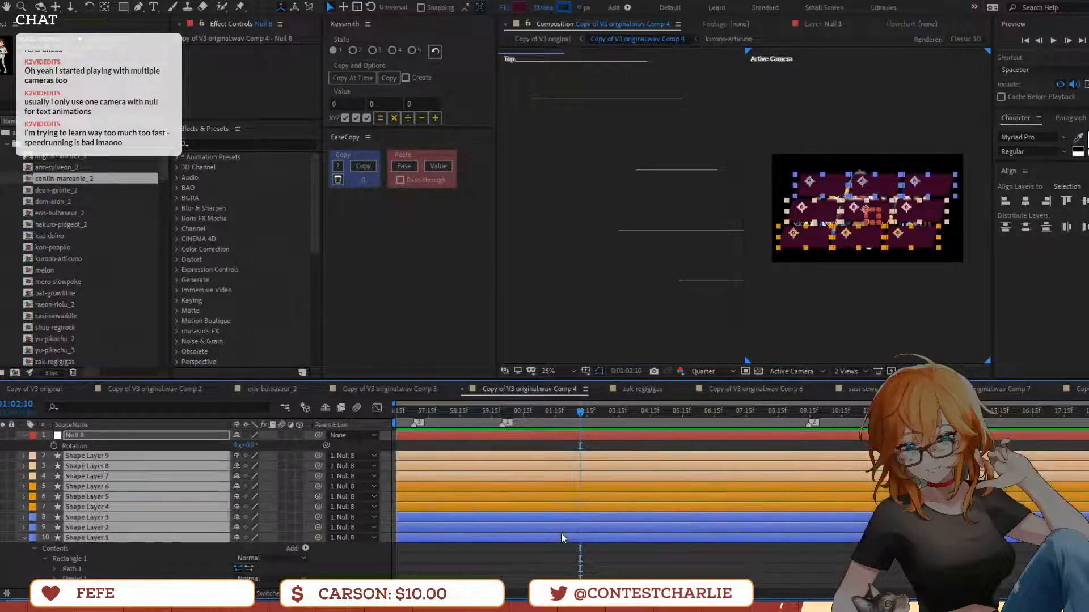
{"action": "key", "text": "alt+]"}
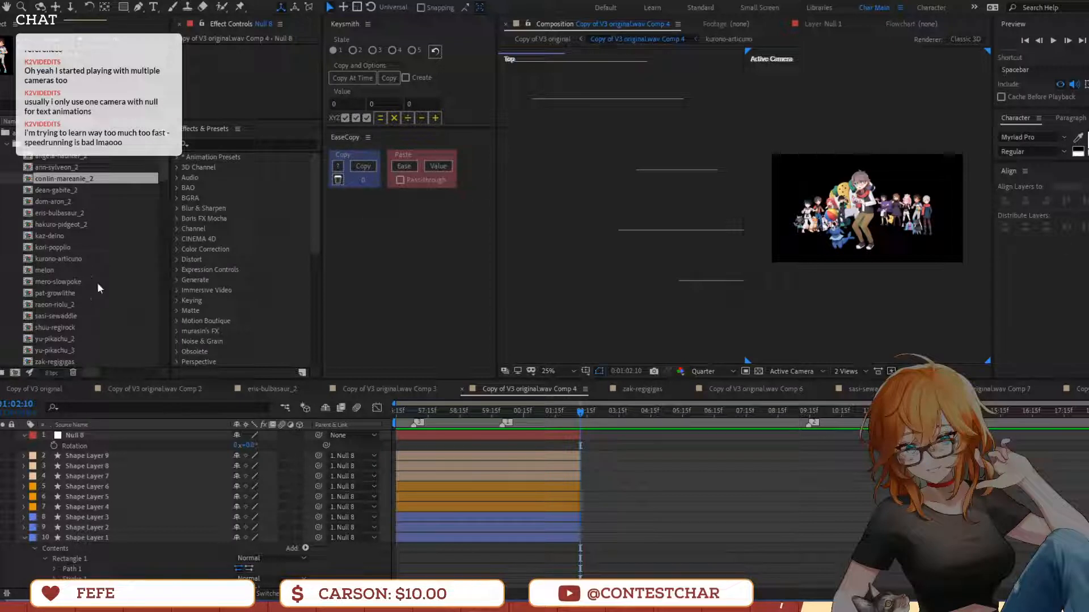
Preview the trimmed grid from its start and examine the lower row of panels up close
{"action": "left_click", "coordinate": [429, 410]}
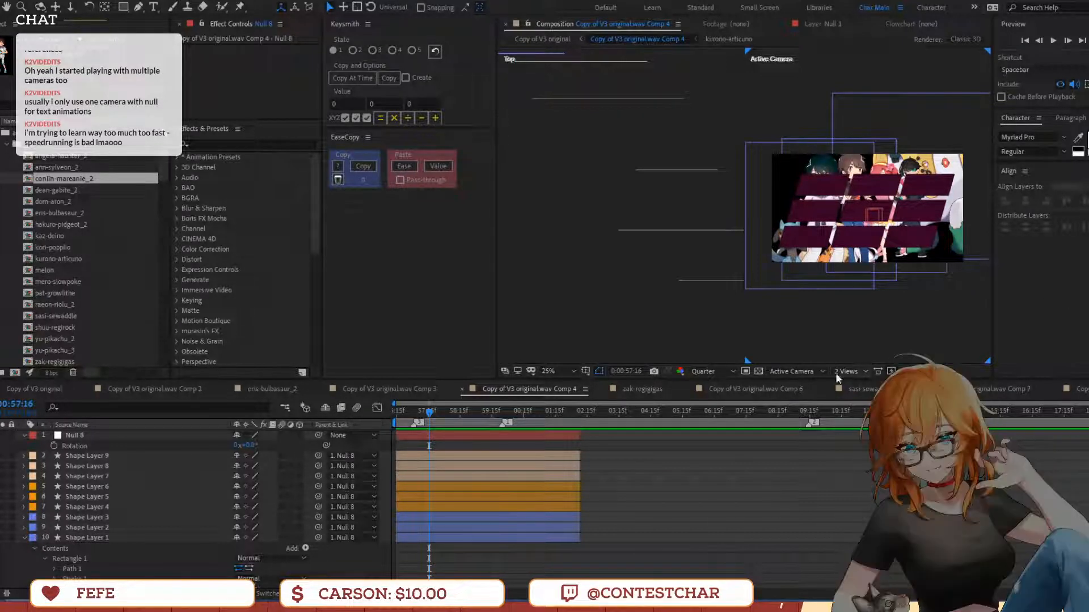
{"action": "left_click", "coordinate": [406, 413]}
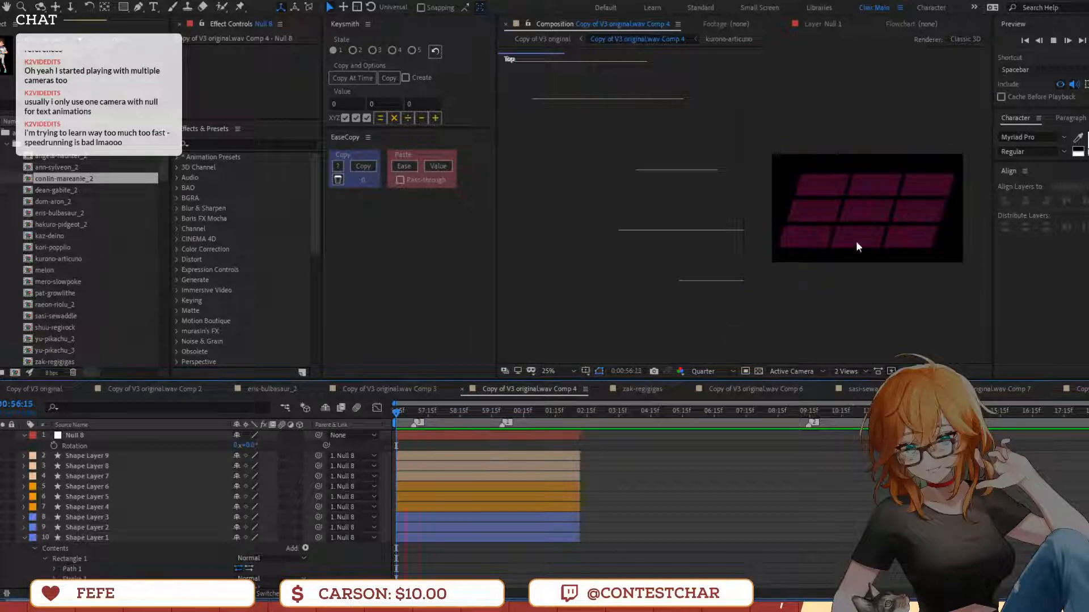
{"action": "scroll", "coordinate": [802, 241], "scroll_direction": "up", "scroll_amount": 2}
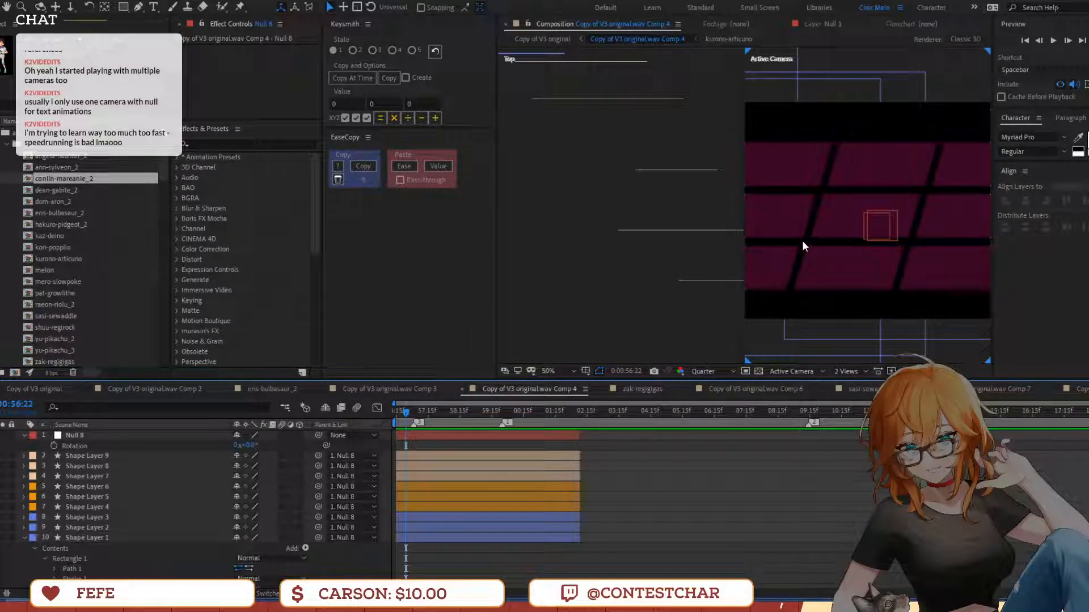
{"action": "left_click", "coordinate": [842, 206]}
{"action": "left_click_drag", "start_coordinate": [915, 212], "coordinate": [807, 225]}
{"action": "left_click", "coordinate": [867, 222], "text": "shift"}
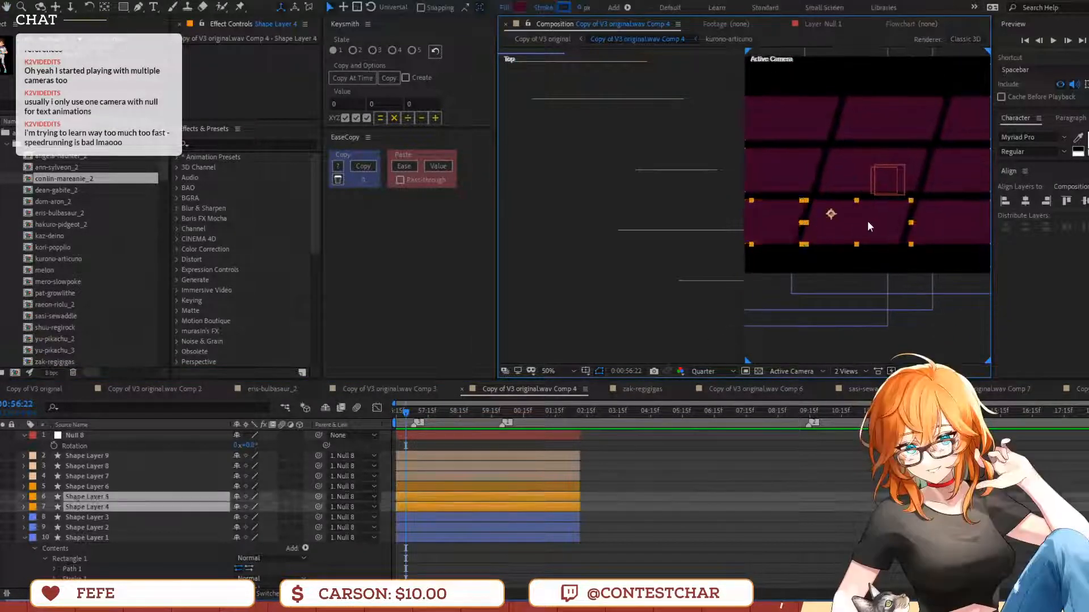
{"action": "left_click", "coordinate": [972, 219], "text": "shift"}
{"action": "key", "text": "space"}
{"action": "key", "text": "space"}
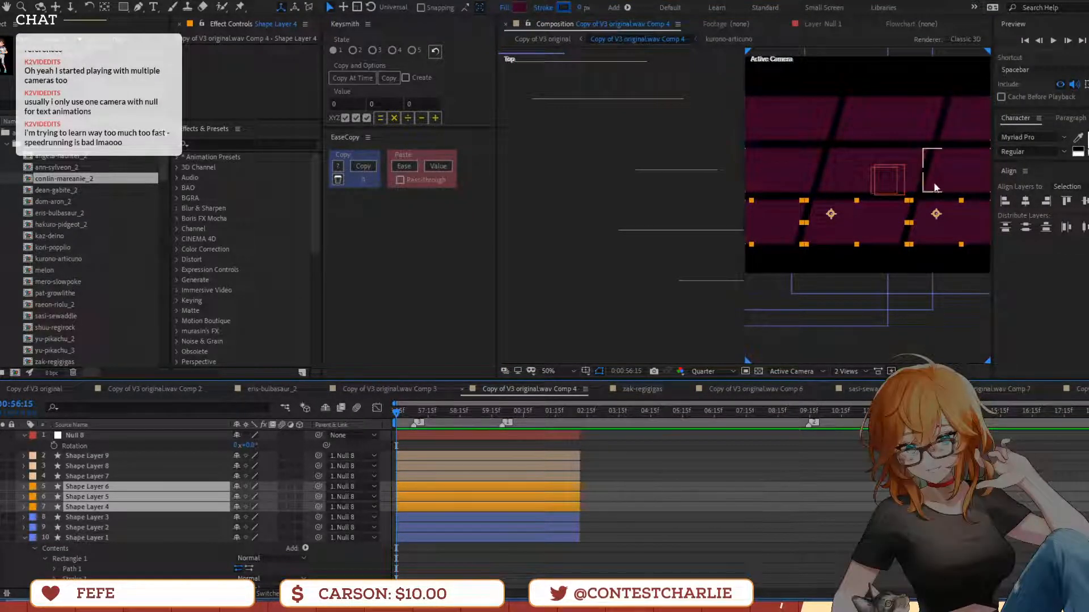
{"action": "key", "text": "comma"}
{"action": "key", "text": "comma"}
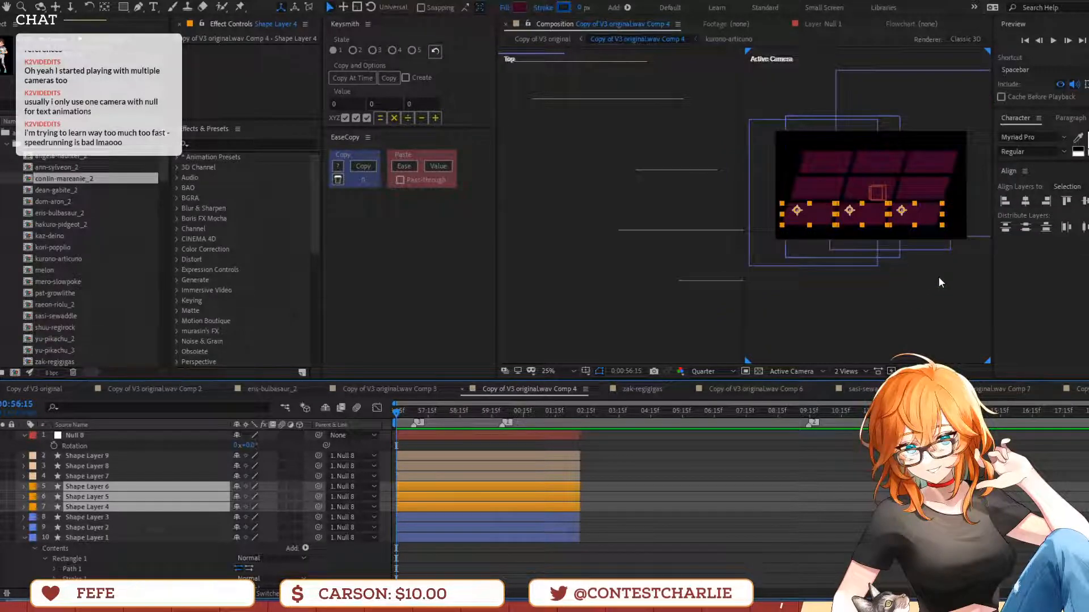
Examine the middle row of panels up close and compare its spacing with the rows above and below
{"action": "left_click", "coordinate": [935, 189]}
{"action": "left_click", "coordinate": [870, 192], "text": "shift"}
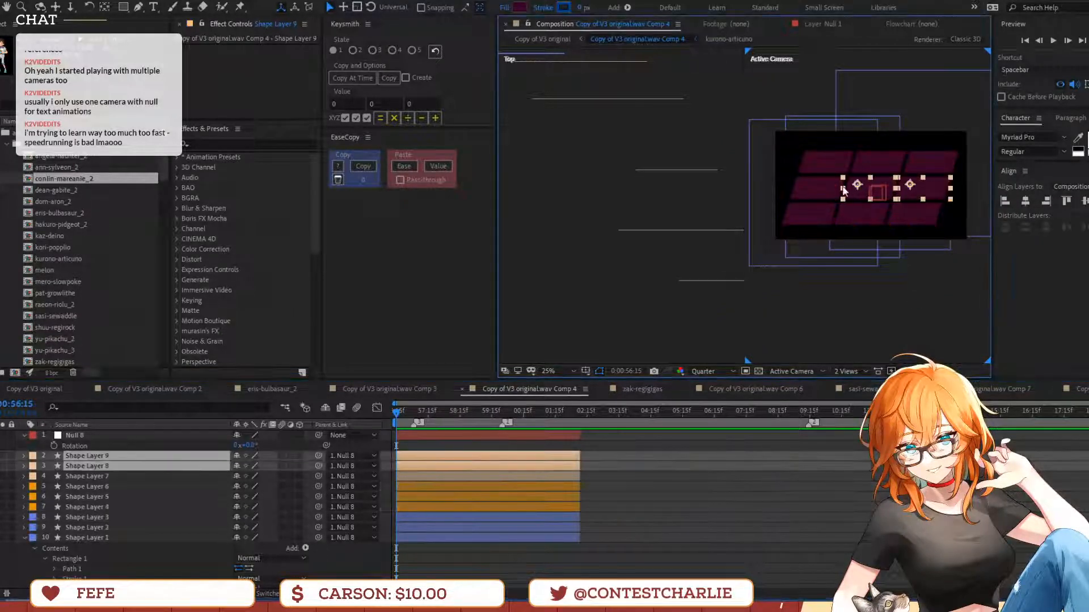
{"action": "left_click", "coordinate": [835, 202], "text": "shift"}
{"action": "key", "text": "period"}
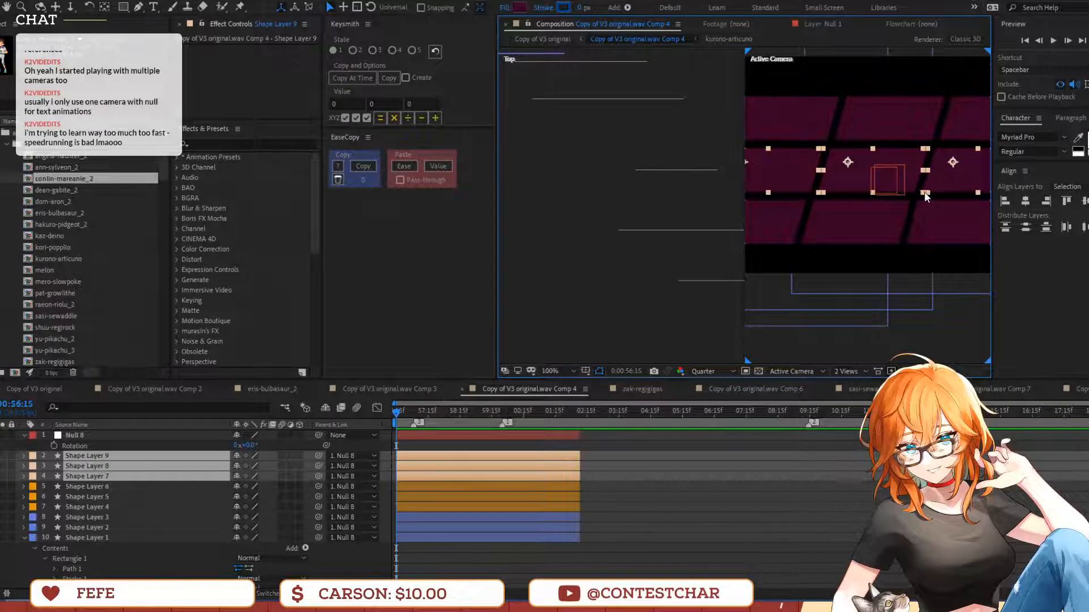
{"action": "key", "text": "period"}
{"action": "key", "text": "period"}
{"action": "left_click_drag", "start_coordinate": [893, 188], "coordinate": [943, 251]}
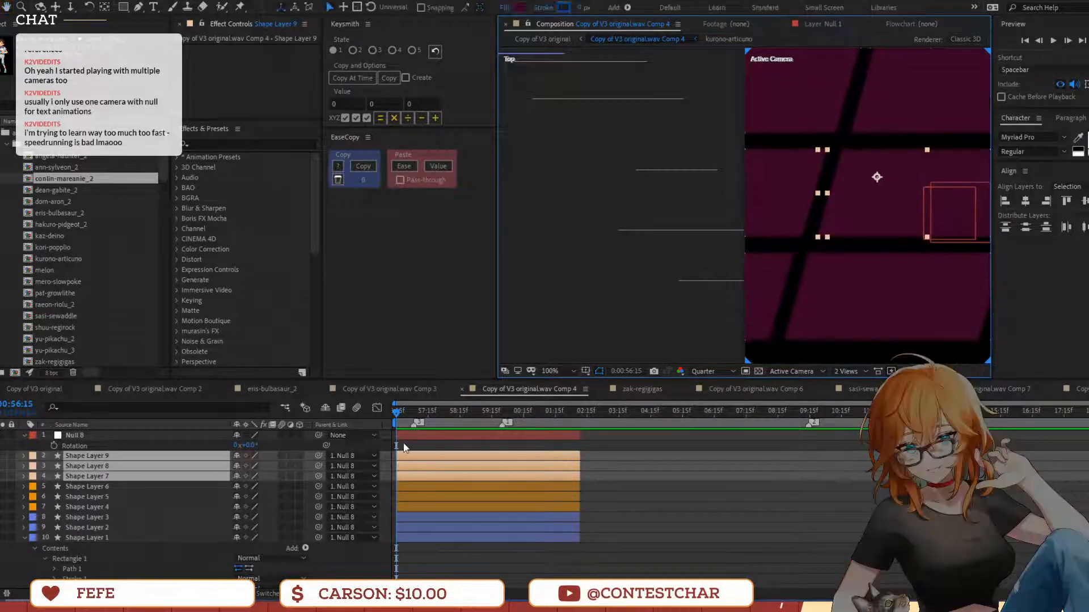
{"action": "left_click", "coordinate": [403, 444]}
{"action": "key", "text": "comma"}
{"action": "key", "text": "comma"}
{"action": "key", "text": "comma"}
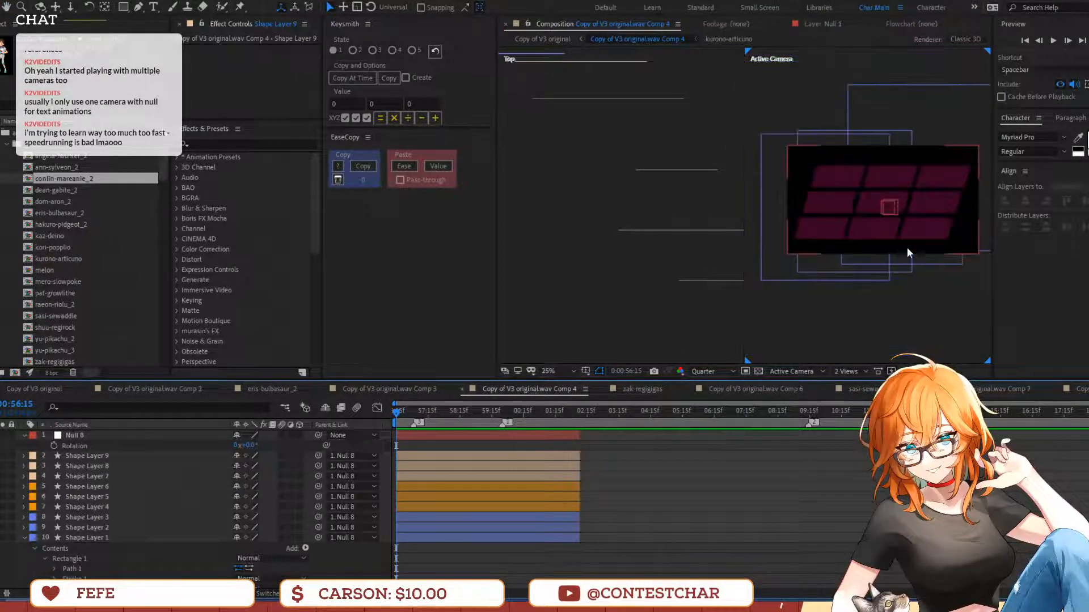
{"action": "key", "text": "comma"}
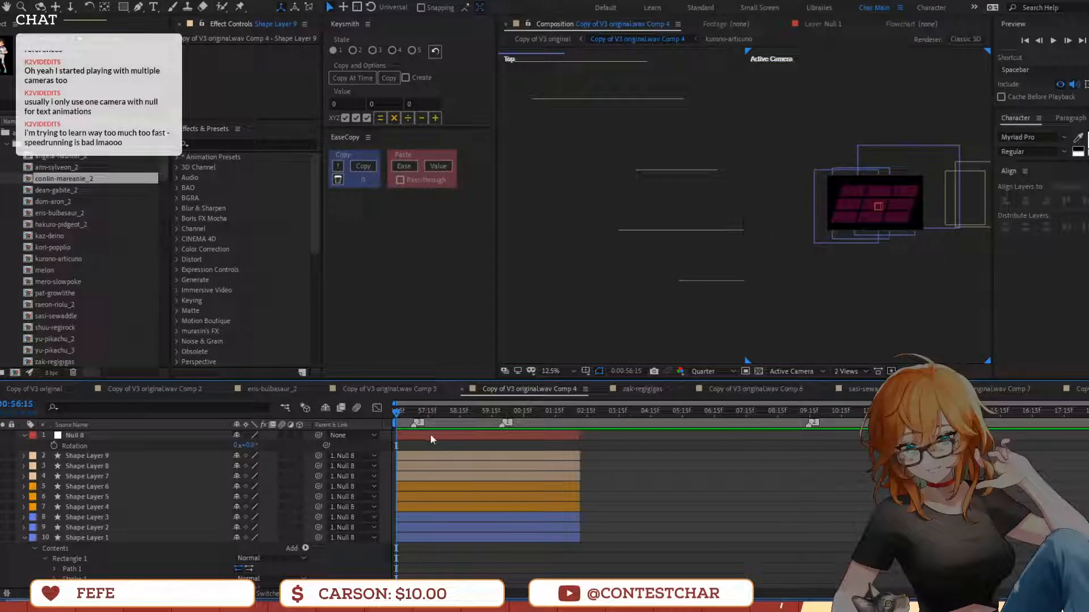
Split the null and all nine panel layers at 0:59:21
{"action": "key", "text": "space"}
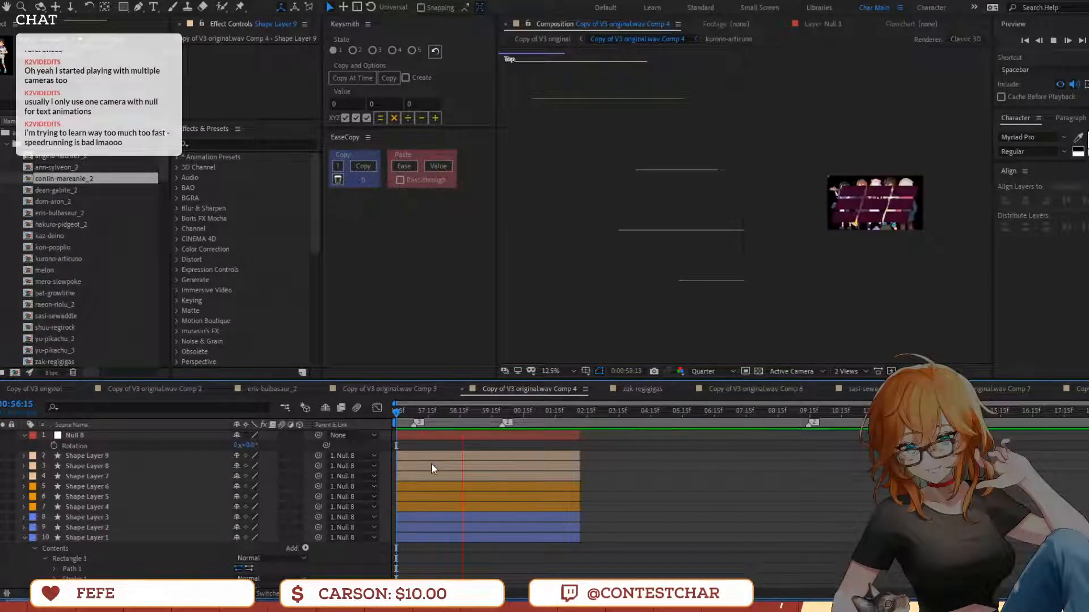
{"action": "key", "text": "space"}
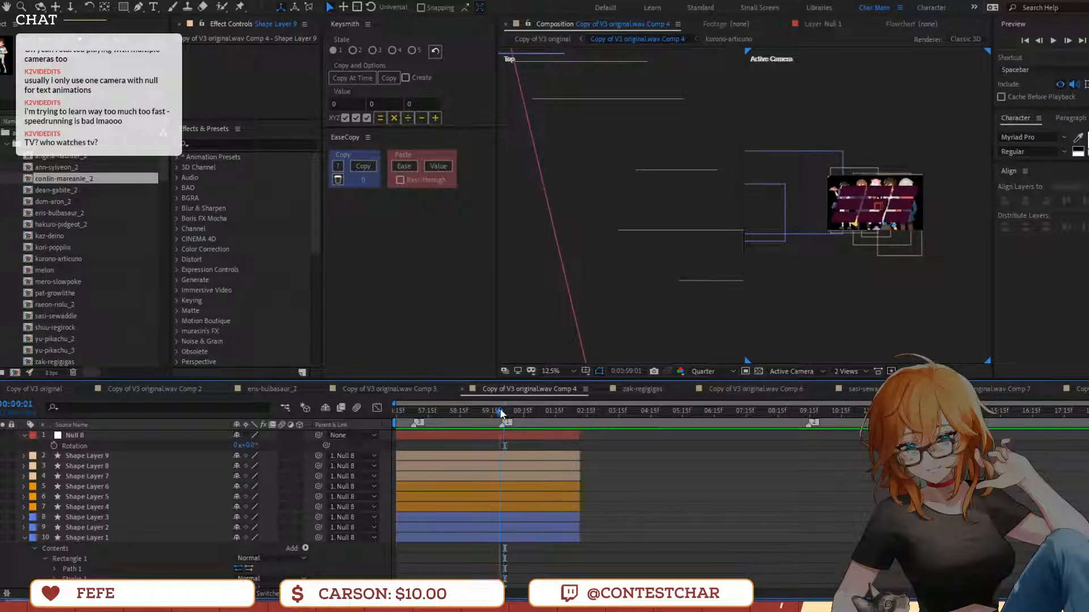
{"action": "left_click_drag", "start_coordinate": [502, 413], "coordinate": [499, 413]}
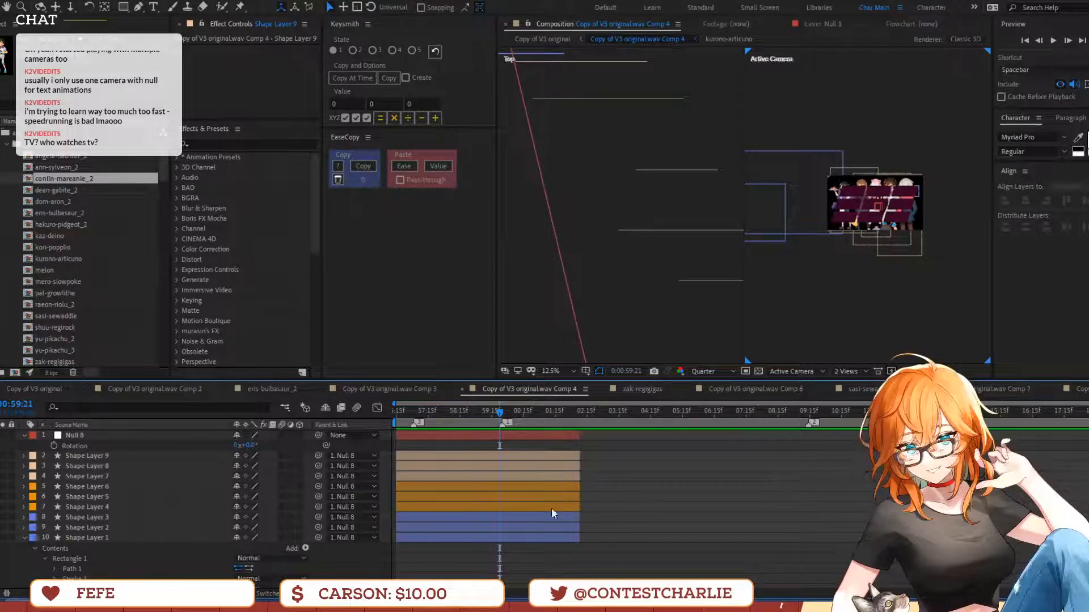
{"action": "left_click", "coordinate": [523, 435]}
{"action": "key", "text": "ctrl+a"}
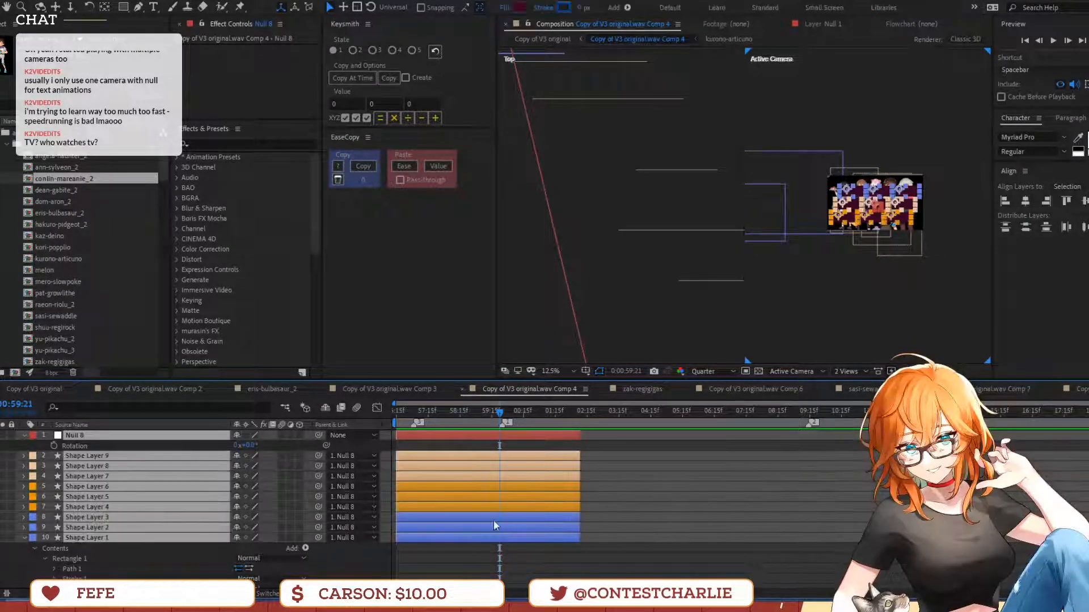
{"action": "key", "text": "ctrl+shift+d"}
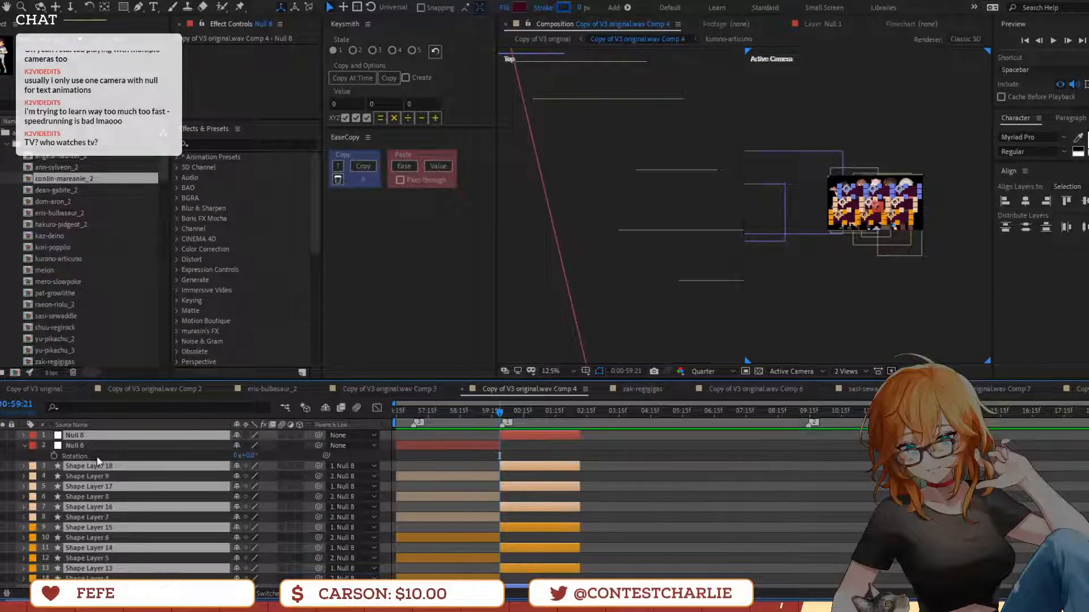
Group the later halves of the null and panels at the top of the layer stack, and delete the halves before 0:59:21
{"action": "left_click_drag", "start_coordinate": [92, 468], "coordinate": [90, 441]}
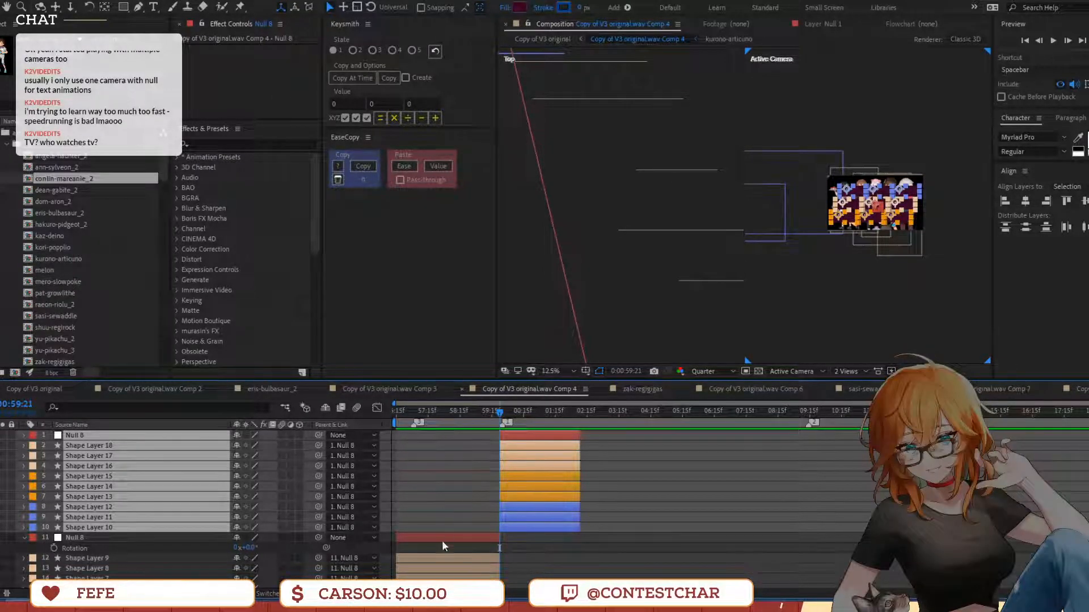
{"action": "scroll", "coordinate": [441, 542], "scroll_direction": "down", "scroll_amount": 5}
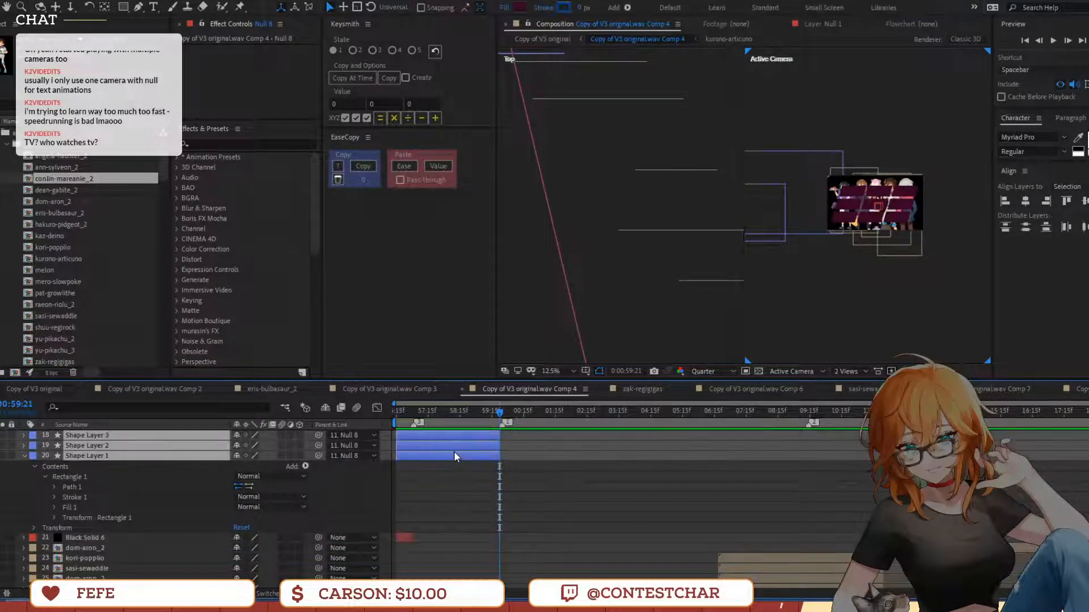
{"action": "key", "text": "Delete"}
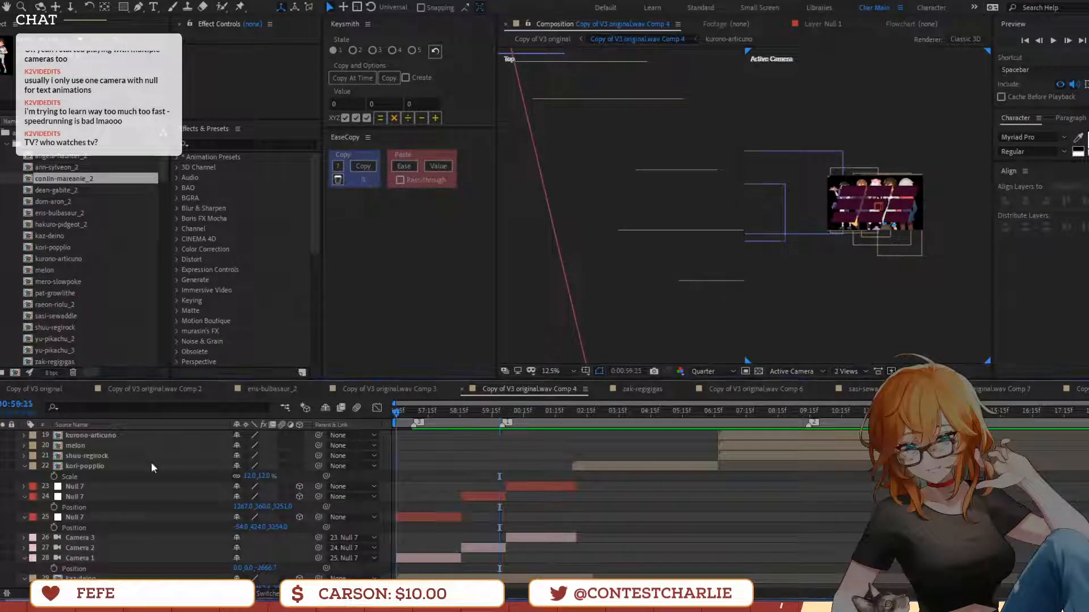
Play through the lineup and the shortened panel grid, then examine the changeover to kori-popplio around 1:02:02
{"action": "key", "text": "space"}
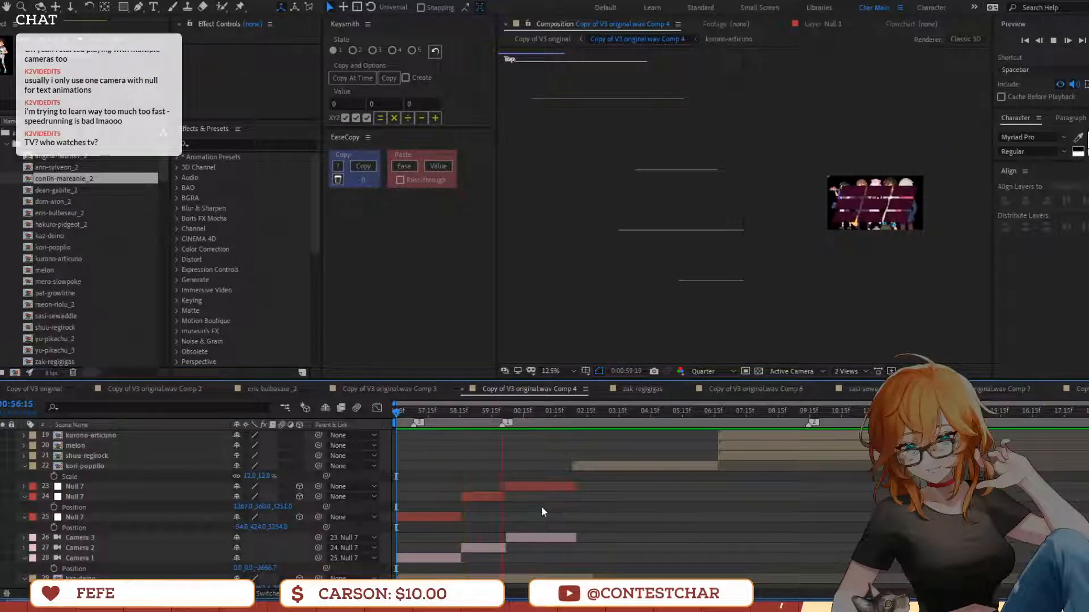
{"action": "left_click", "coordinate": [500, 410]}
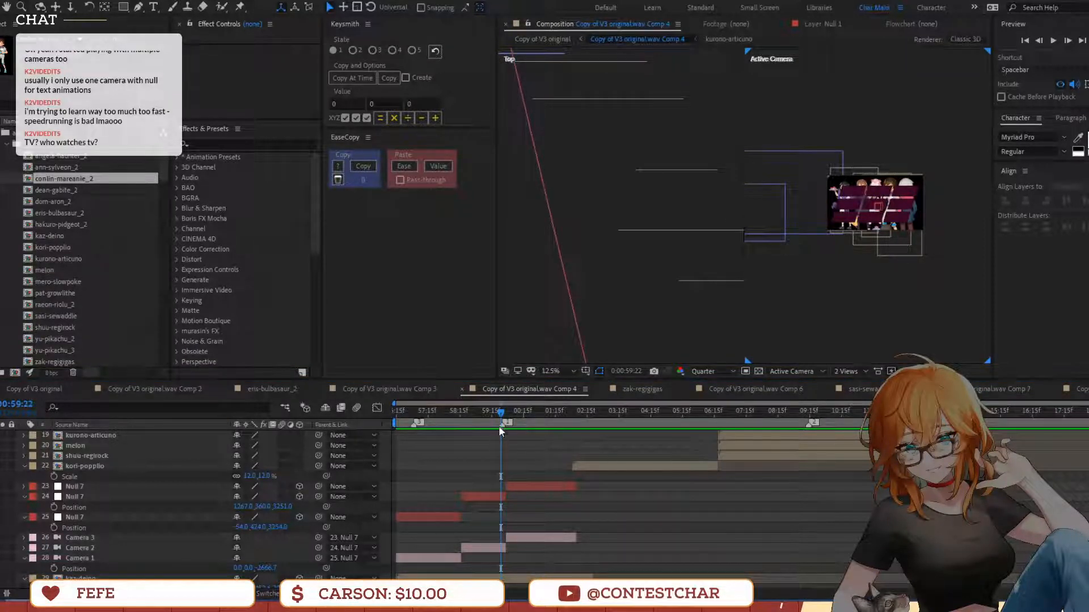
{"action": "left_click", "coordinate": [485, 410]}
{"action": "key", "text": "space"}
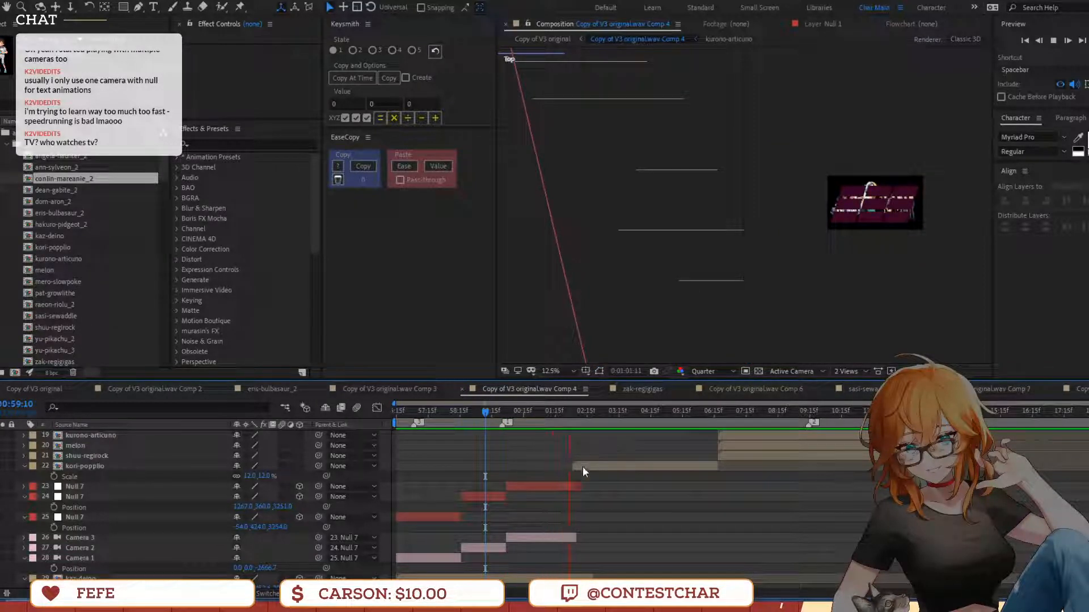
{"action": "key", "text": "space"}
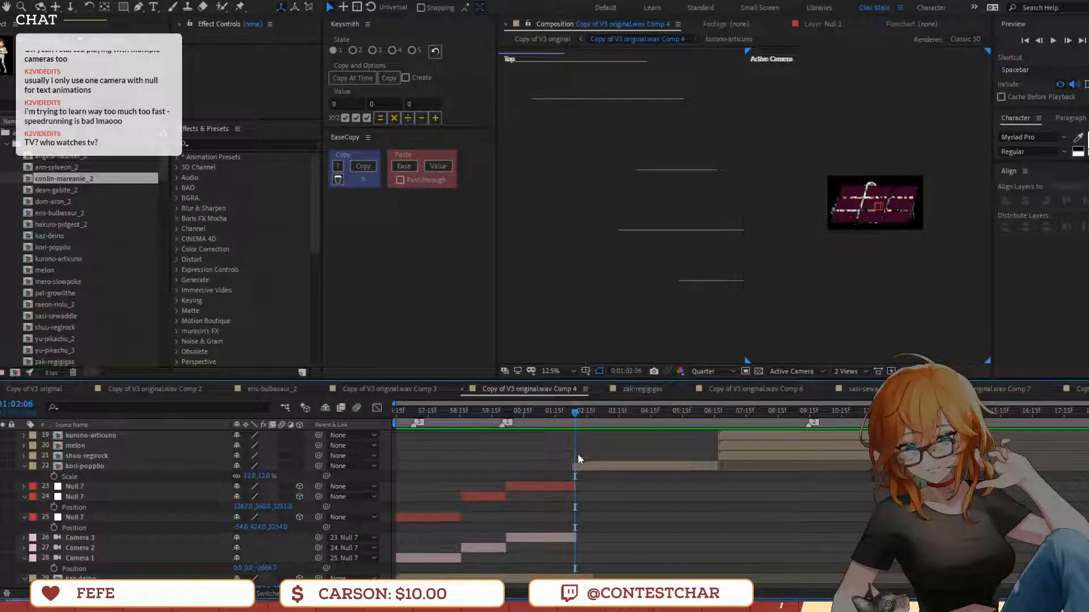
{"action": "key", "text": "="}
{"action": "key", "text": "="}
{"action": "left_click", "coordinate": [554, 426]}
{"action": "key", "text": "space"}
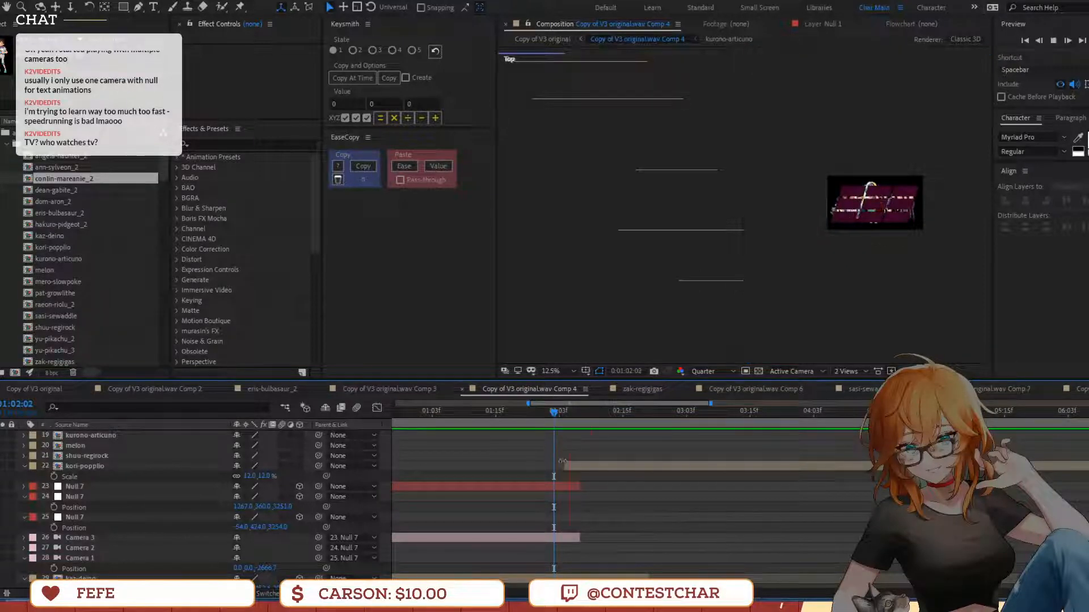
{"action": "key", "text": "space"}
Animate Null 8's position from 1:02:02 to 1:02:10, ending at Y -122 so the panels slide up, and preview the exit
{"action": "left_click_drag", "start_coordinate": [569, 464], "coordinate": [569, 429]}
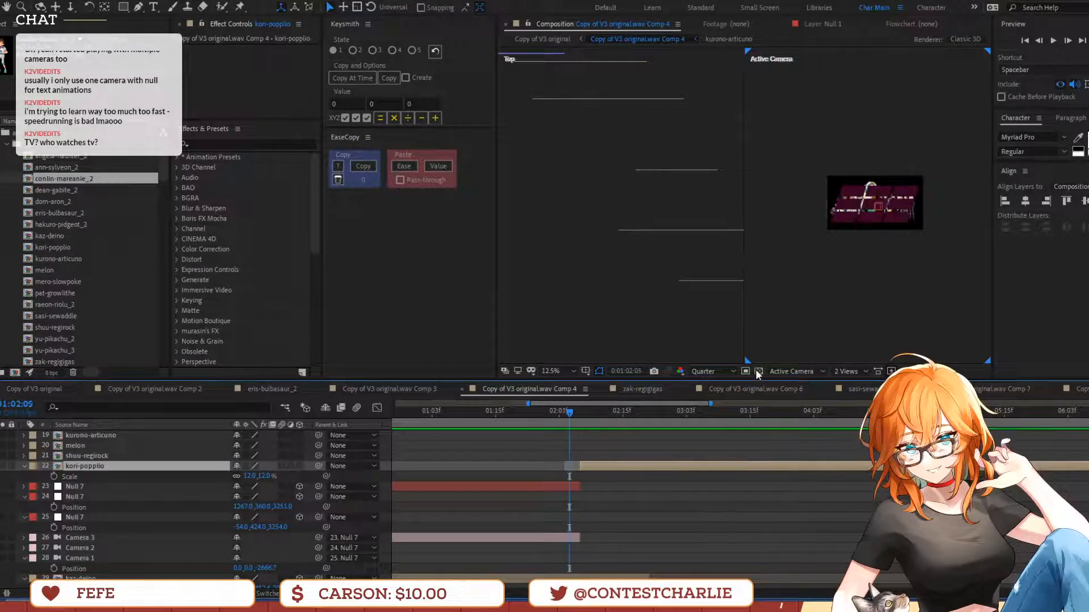
{"action": "scroll", "coordinate": [525, 547], "scroll_direction": "up", "scroll_amount": 10}
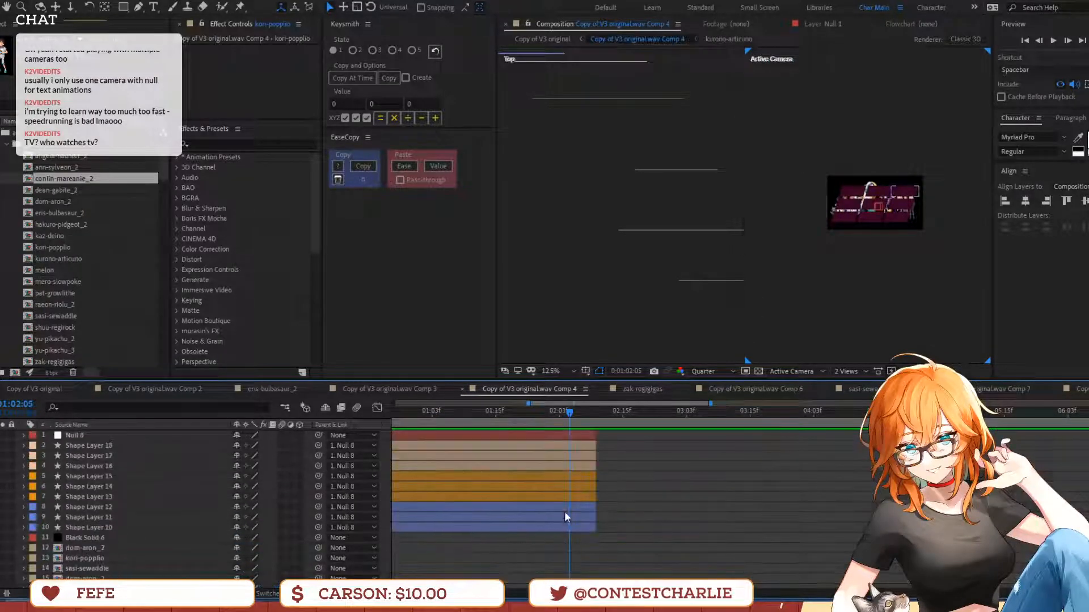
{"action": "left_click", "coordinate": [555, 435]}
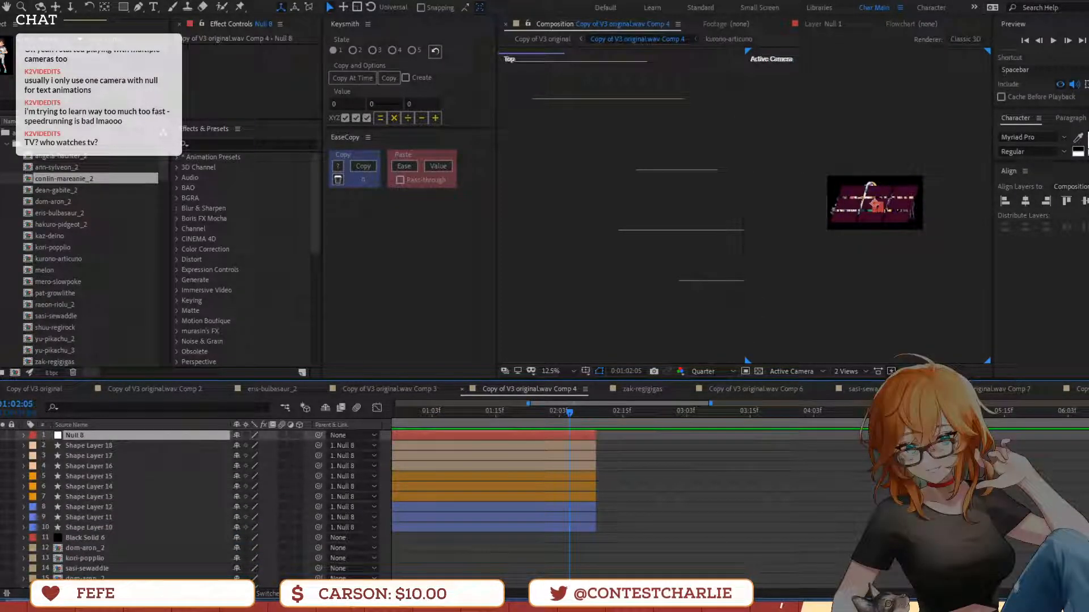
{"action": "key", "text": "p"}
{"action": "left_click", "coordinate": [55, 445]}
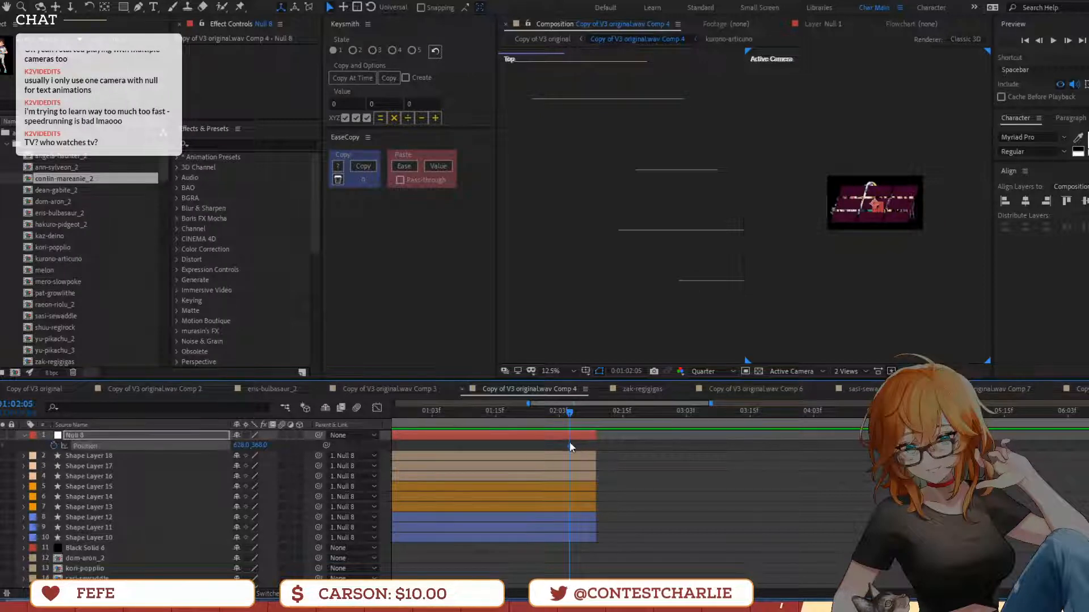
{"action": "left_click_drag", "start_coordinate": [570, 445], "coordinate": [553, 450]}
{"action": "left_click_drag", "start_coordinate": [264, 447], "coordinate": [142, 448]}
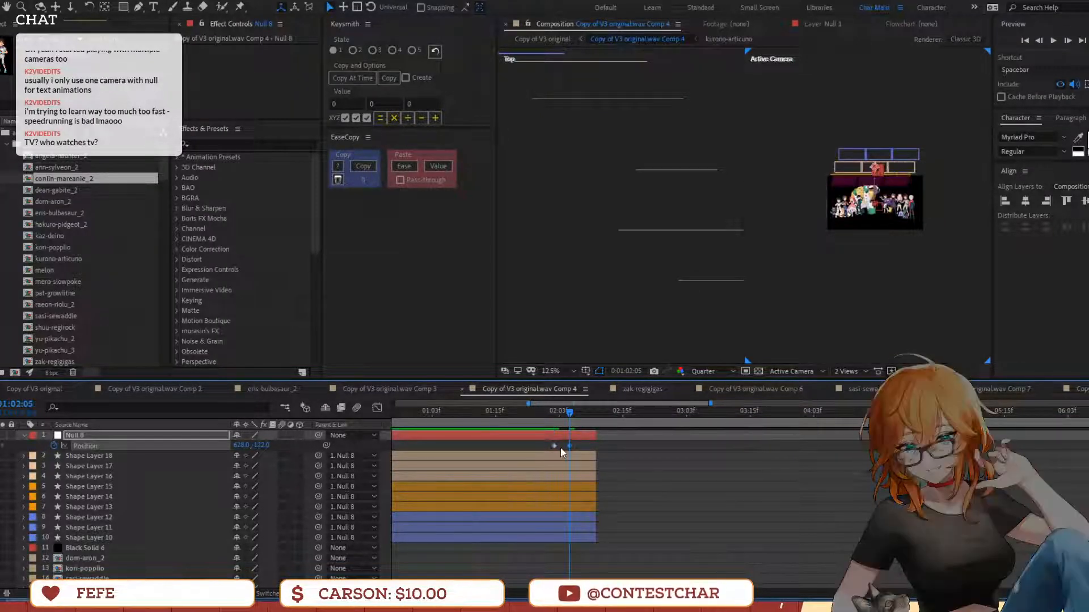
{"action": "mouse_move", "coordinate": [568, 446]}
{"action": "left_mouse_down"}
{"action": "mouse_move", "coordinate": [598, 447]}
{"action": "mouse_move", "coordinate": [565, 427]}
{"action": "left_mouse_up"}
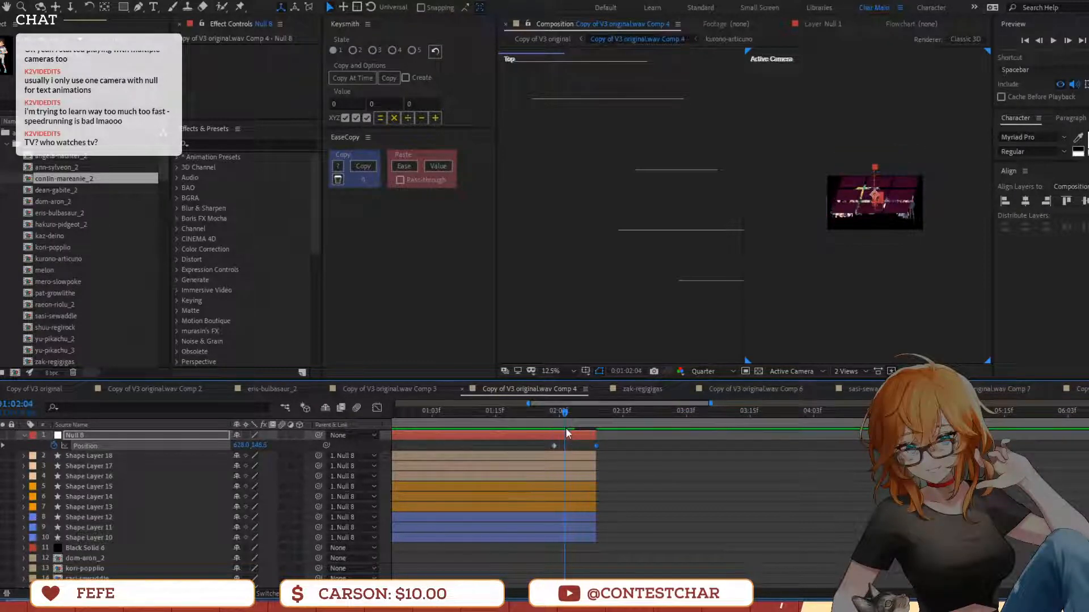
{"action": "left_click", "coordinate": [519, 416]}
{"action": "key", "text": "space"}
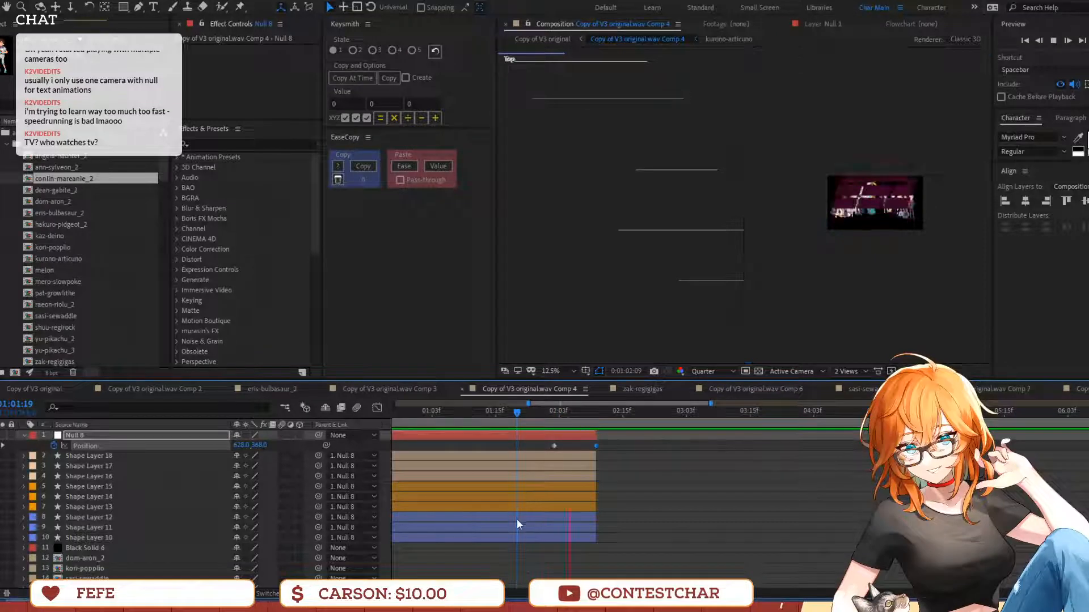
Extend the start of the kori-popplio layer back to about 1:02:04
{"action": "scroll", "coordinate": [728, 512], "scroll_direction": "down", "scroll_amount": 6}
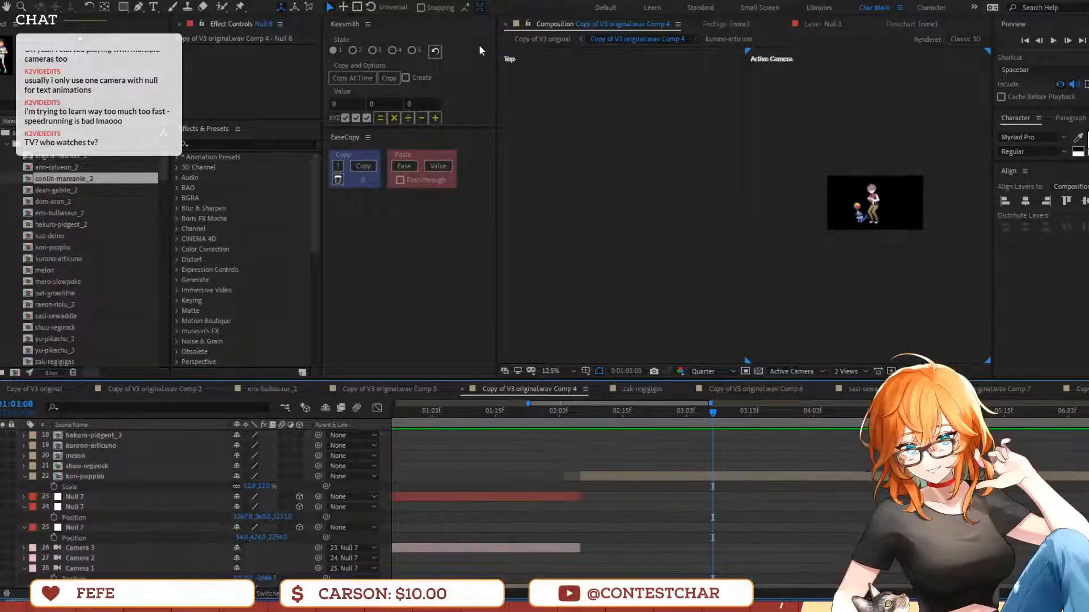
{"action": "left_click", "coordinate": [569, 480]}
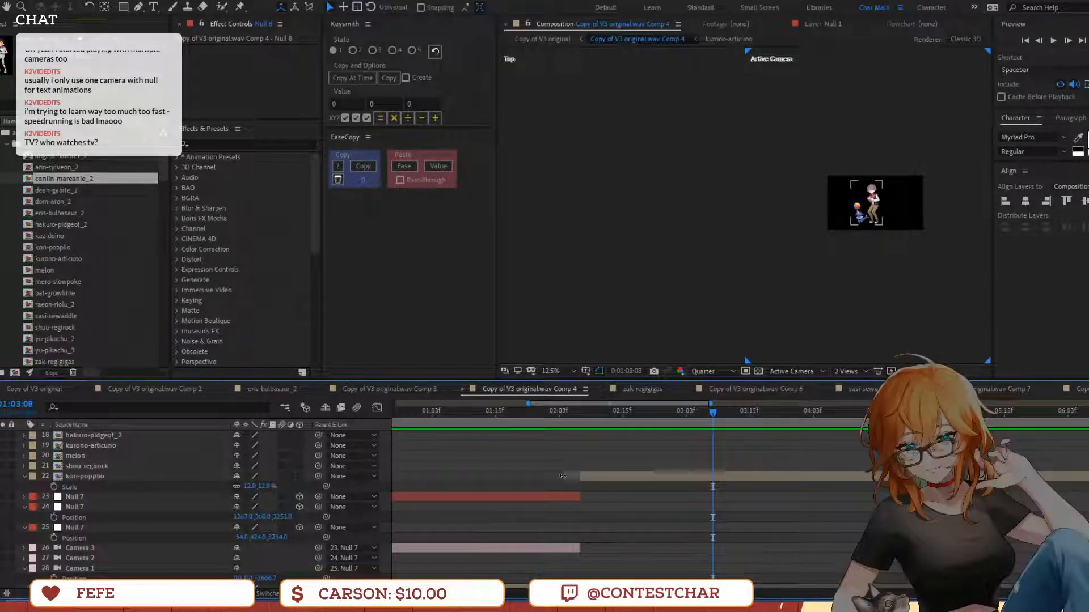
{"action": "left_click_drag", "start_coordinate": [563, 477], "coordinate": [559, 476]}
{"action": "left_click", "coordinate": [634, 500]}
{"action": "left_click", "coordinate": [619, 477]}
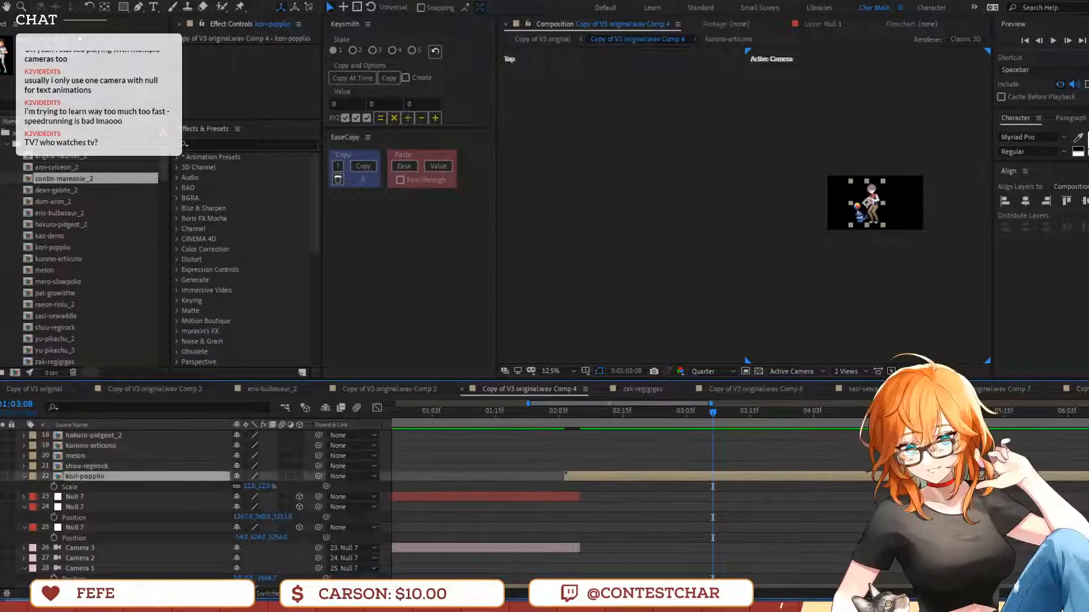
{"action": "left_click", "coordinate": [77, 3]}
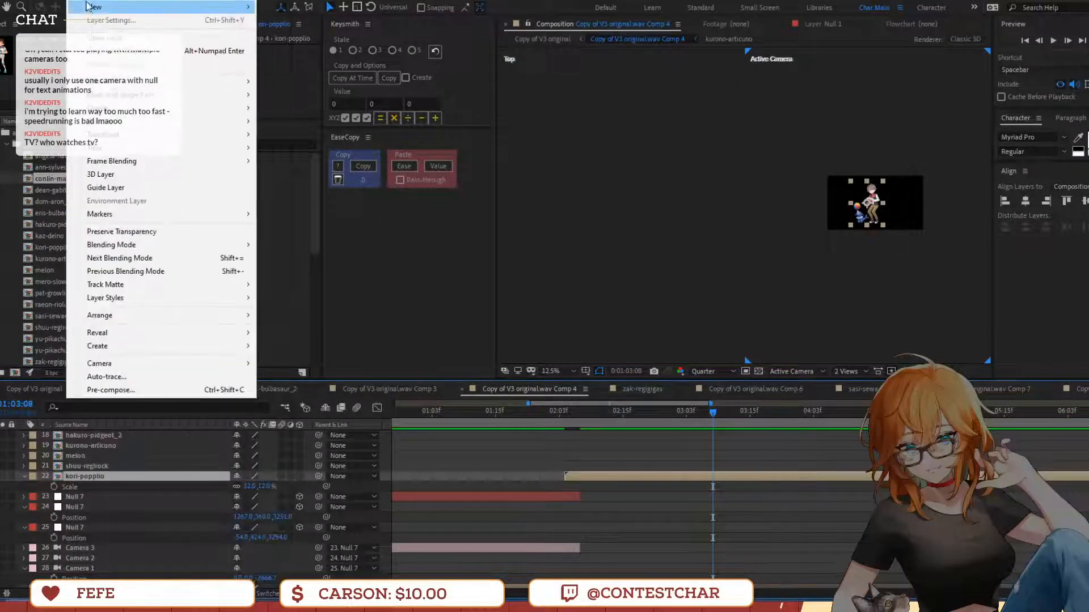
{"action": "mouse_move", "coordinate": [95, 8]}
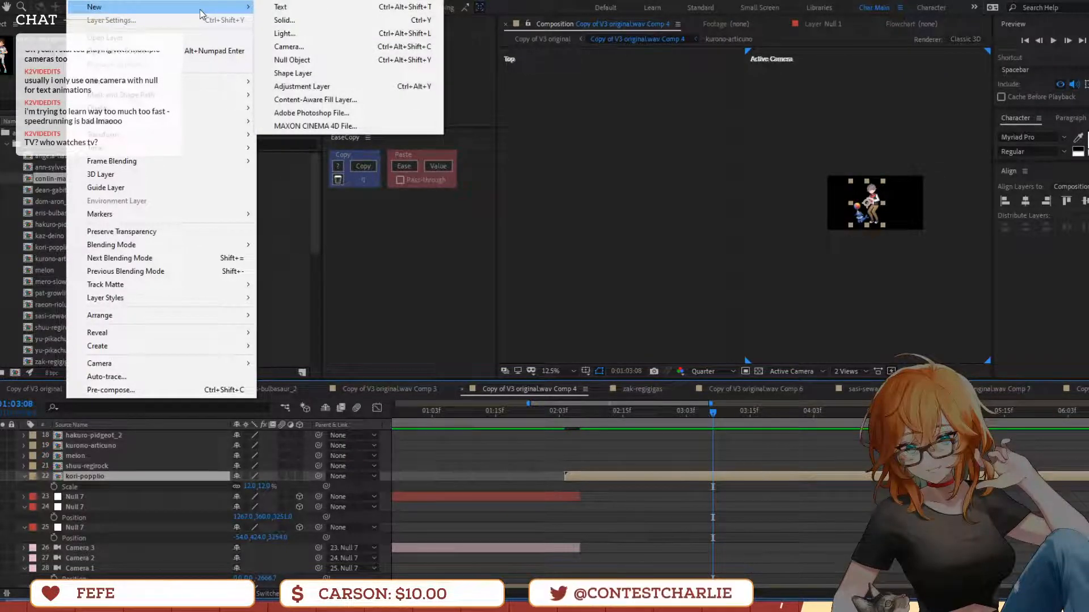
Preview the changeover from 1:02:02 through to the end of the kori-popplio layer at about 1:06:17
{"action": "left_click", "coordinate": [553, 426]}
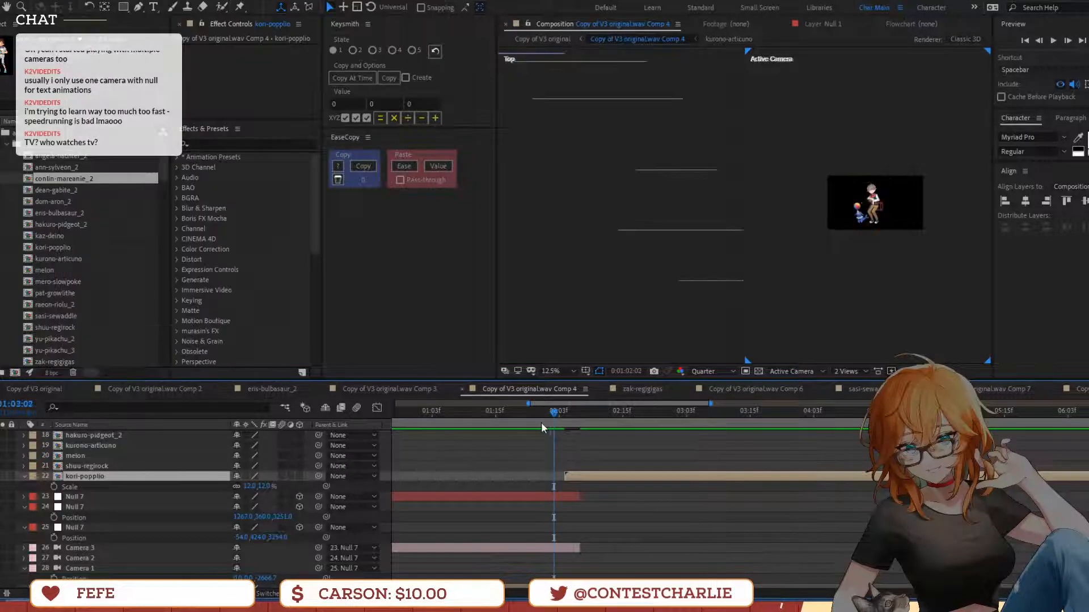
{"action": "key", "text": "space"}
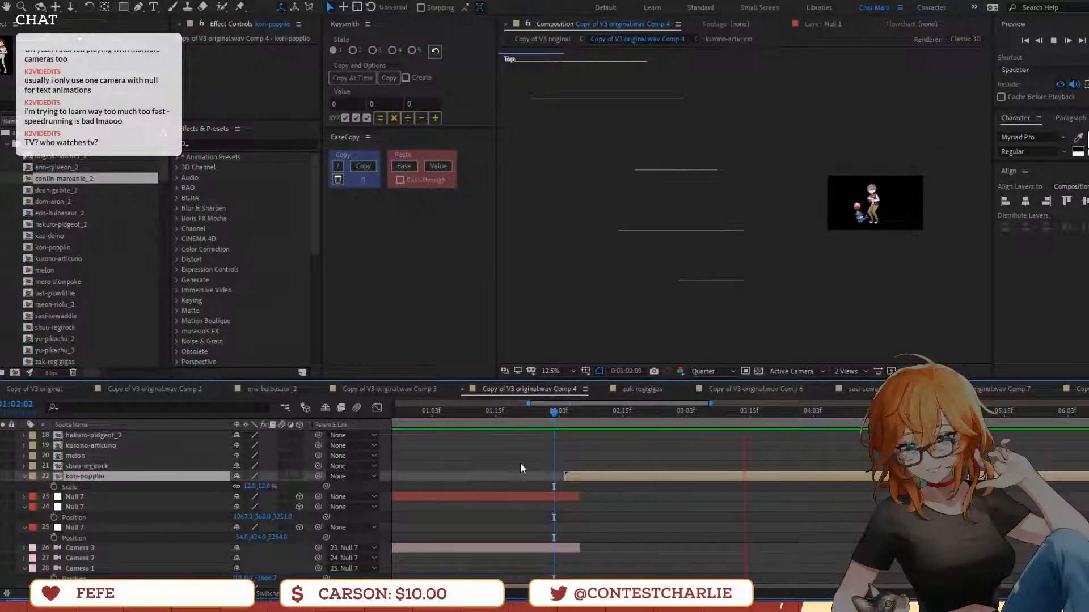
{"action": "key", "text": "space"}
{"action": "key", "text": "space"}
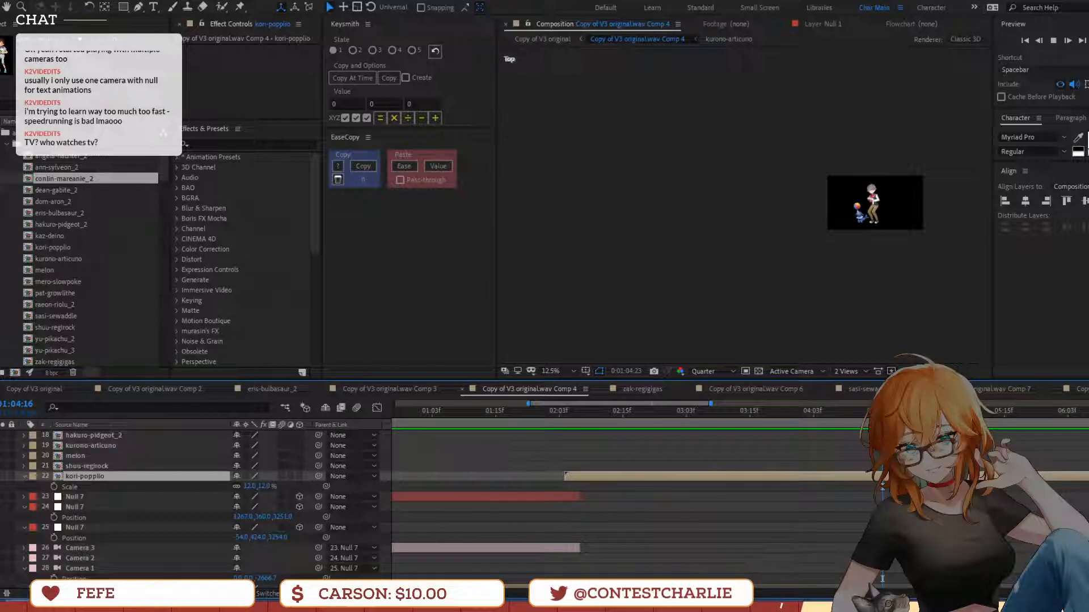
{"action": "key", "text": "space"}
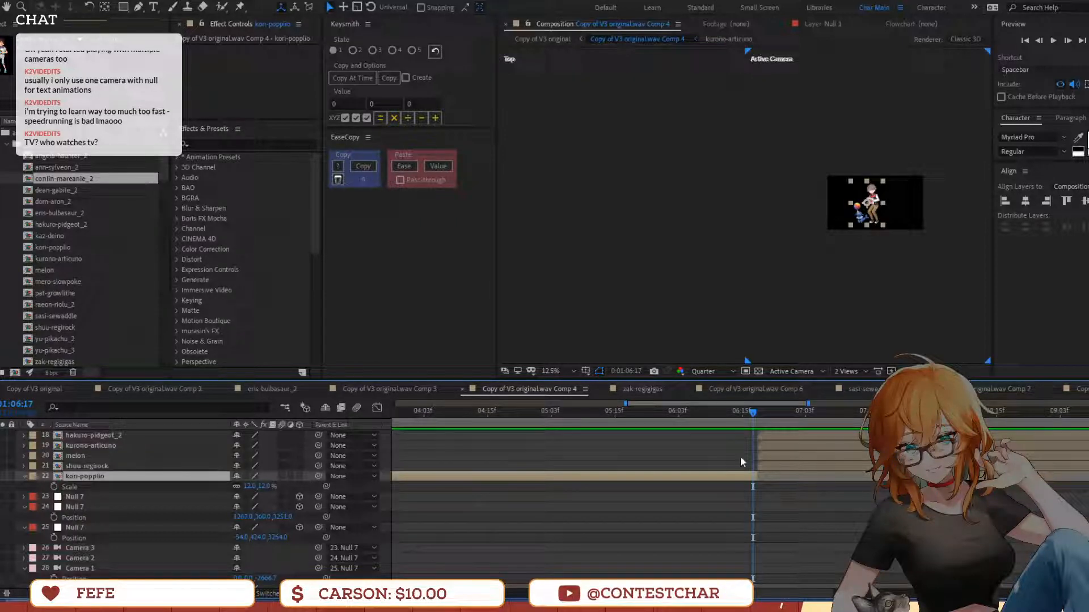
Start position keyframing on Camera 1's Null 7 at 0:57:10, and move that keyframe to the end of the null's layer
{"action": "scroll", "coordinate": [696, 437], "scroll_direction": "down", "scroll_amount": 2}
{"action": "scroll", "coordinate": [567, 484], "scroll_direction": "down", "scroll_amount": 3}
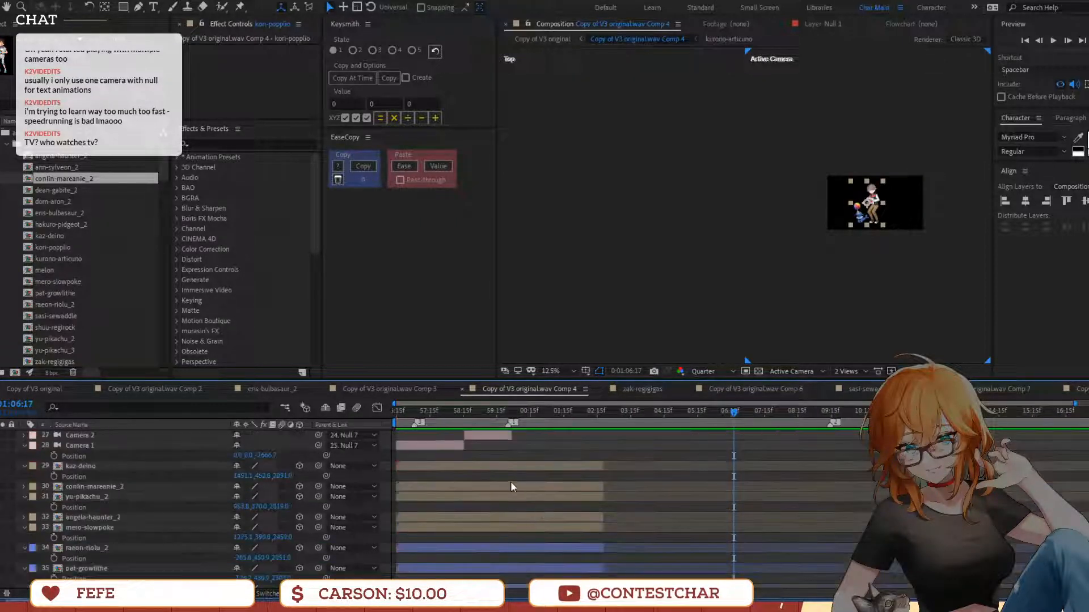
{"action": "scroll", "coordinate": [432, 485], "scroll_direction": "up", "scroll_amount": 2}
{"action": "left_click", "coordinate": [414, 418]}
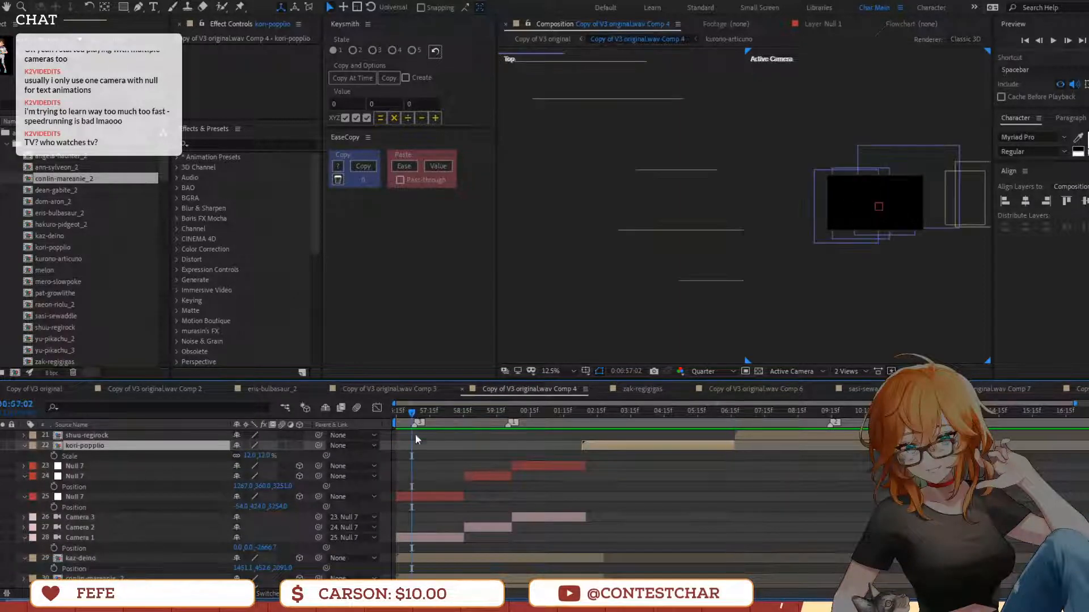
{"action": "left_click", "coordinate": [434, 496]}
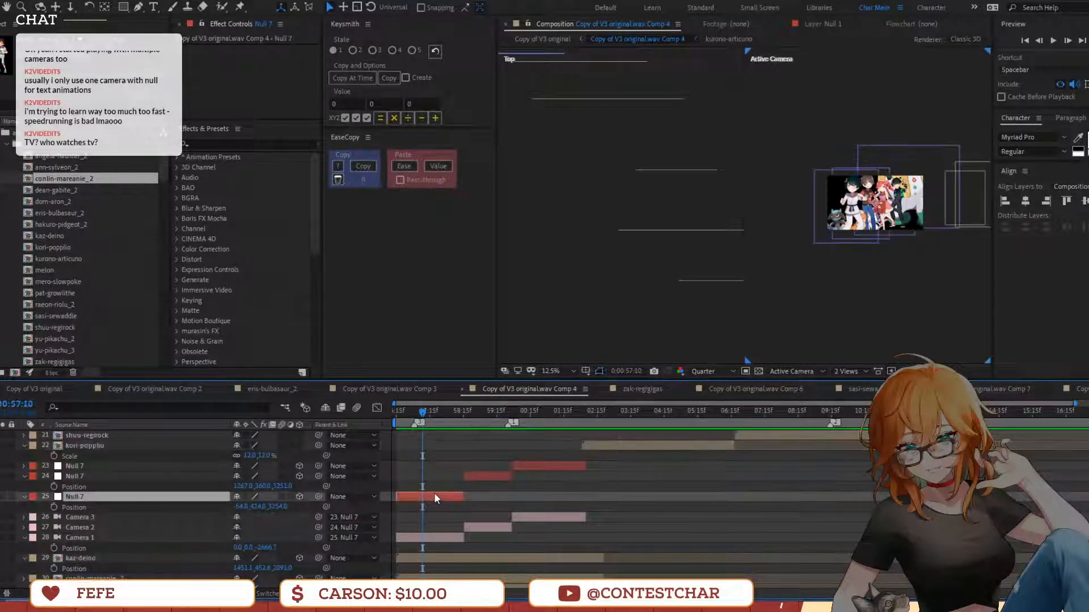
{"action": "left_click", "coordinate": [58, 502]}
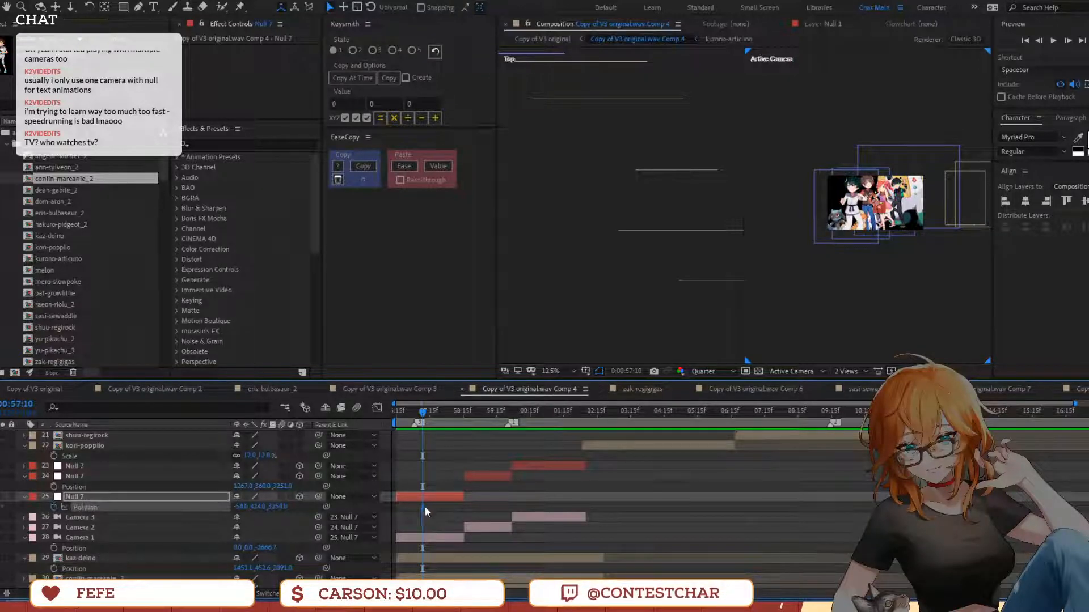
{"action": "left_click_drag", "start_coordinate": [423, 506], "coordinate": [463, 507]}
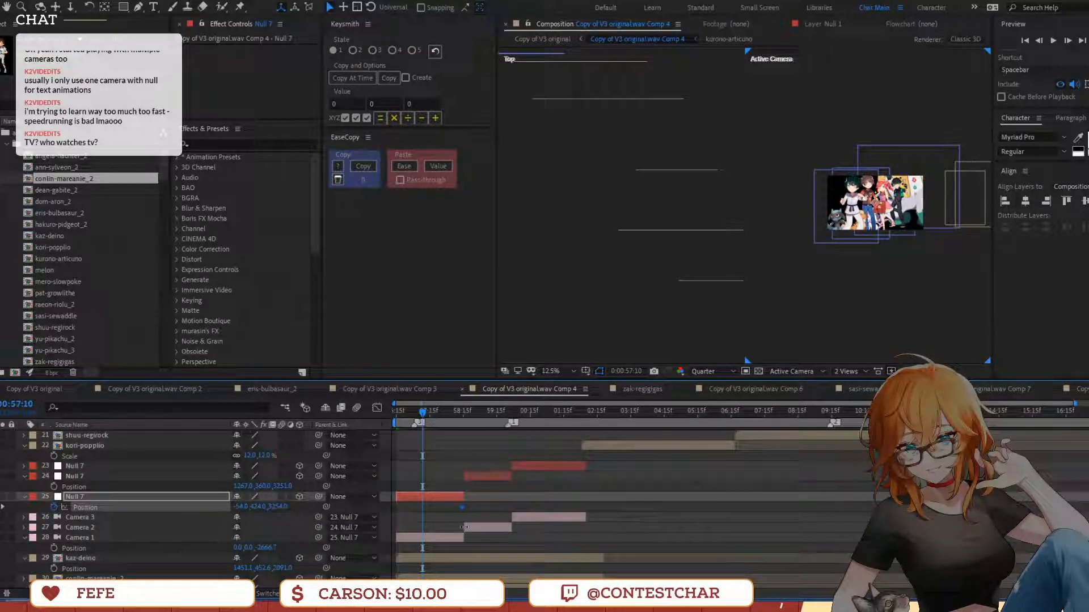
Add a starting position keyframe for Camera 1's Null 7 at 0:57:10, with a value of about 320, 242, 4587
{"action": "left_click_drag", "start_coordinate": [279, 506], "coordinate": [914, 332]}
{"action": "left_click_drag", "start_coordinate": [238, 506], "coordinate": [357, 493]}
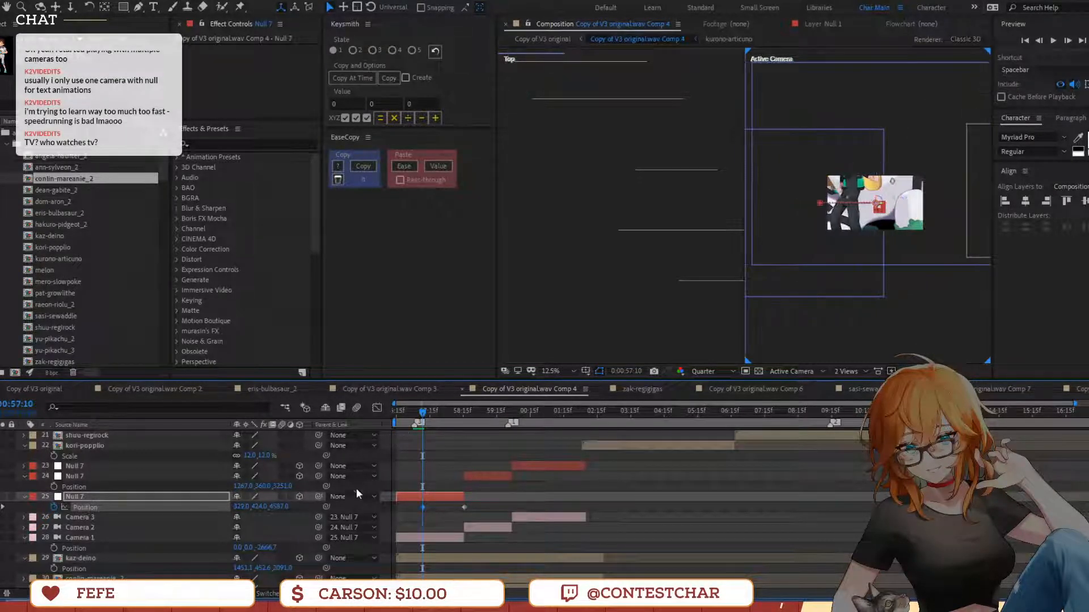
{"action": "left_click_drag", "start_coordinate": [254, 507], "coordinate": [175, 483]}
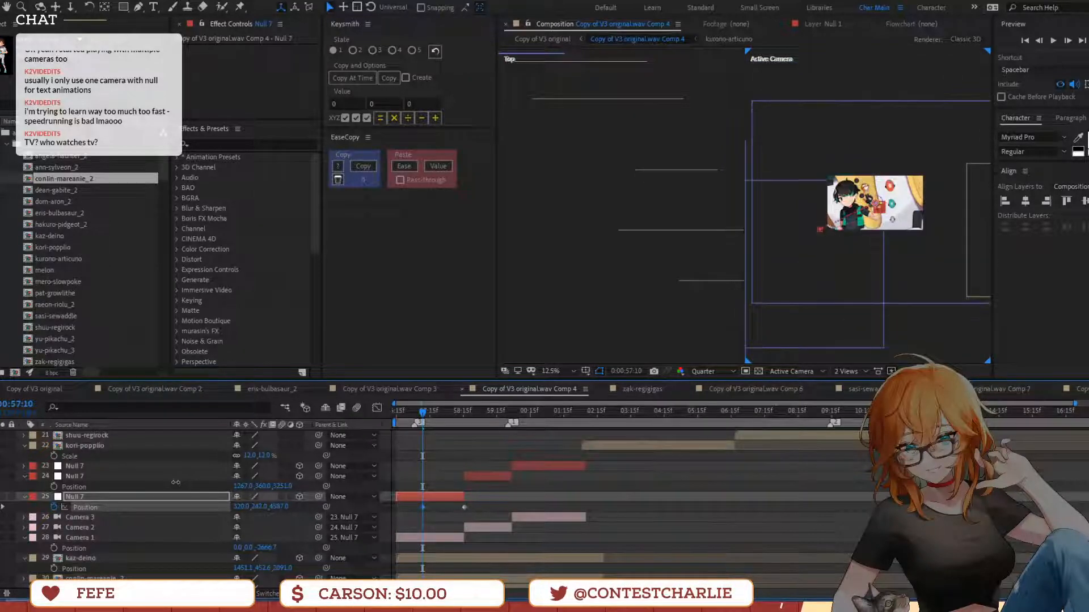
Ease both Null 7 position keyframes with Keysmith at speed 0 and influences 88 and 33, and preview the camera move
{"action": "mouse_move", "coordinate": [442, 420]}
{"action": "left_mouse_down"}
{"action": "mouse_move", "coordinate": [471, 423]}
{"action": "mouse_move", "coordinate": [456, 430]}
{"action": "left_mouse_up"}
{"action": "left_click_drag", "start_coordinate": [502, 502], "coordinate": [416, 514]}
{"action": "left_click", "coordinate": [406, 118]}
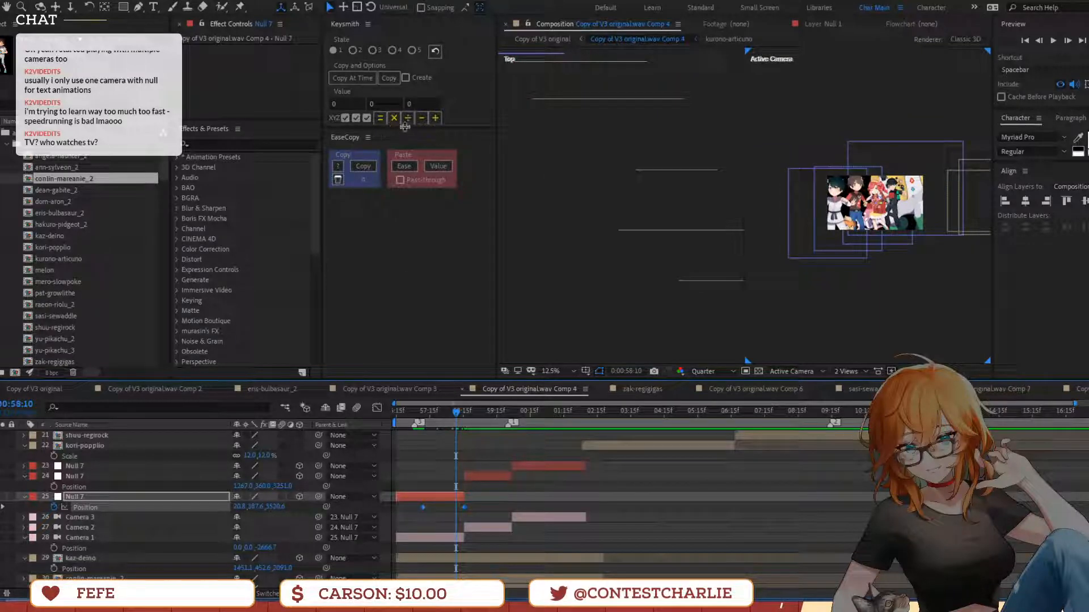
{"action": "left_click", "coordinate": [435, 153]}
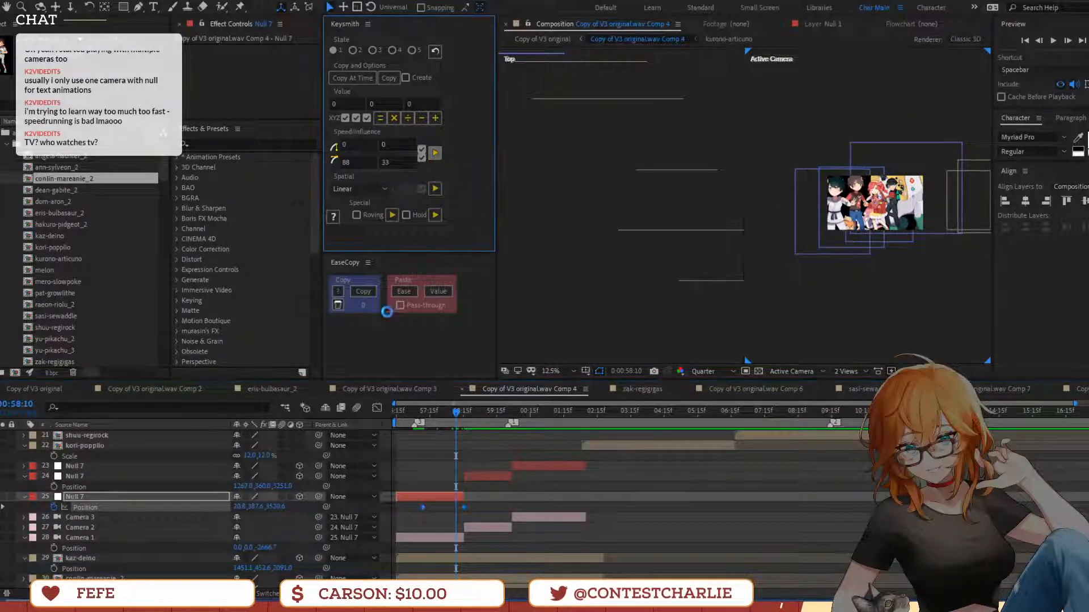
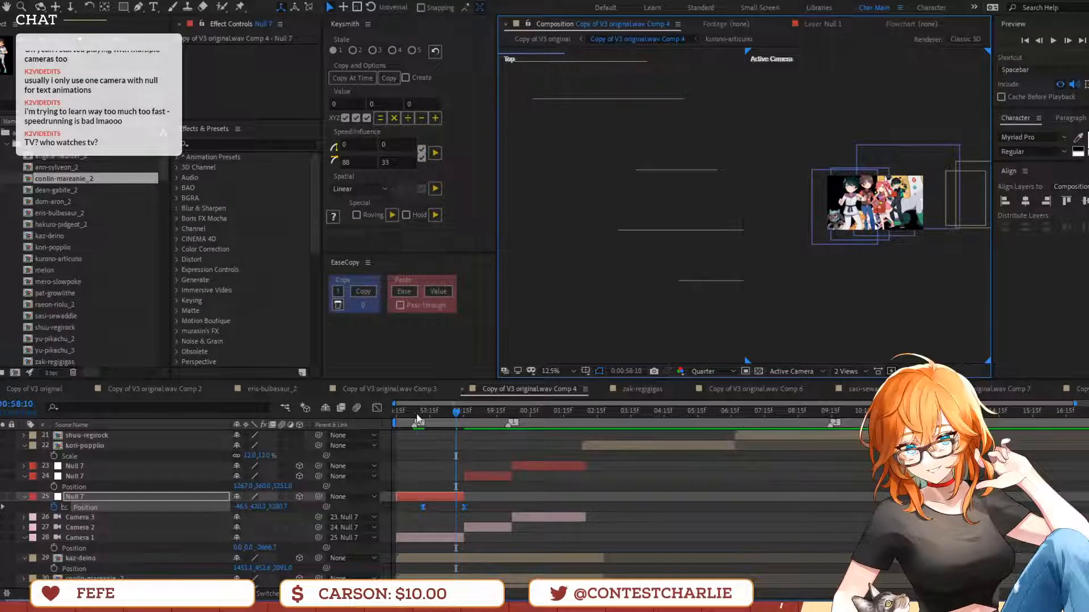
{"action": "left_click", "coordinate": [417, 418]}
{"action": "key", "text": "space"}
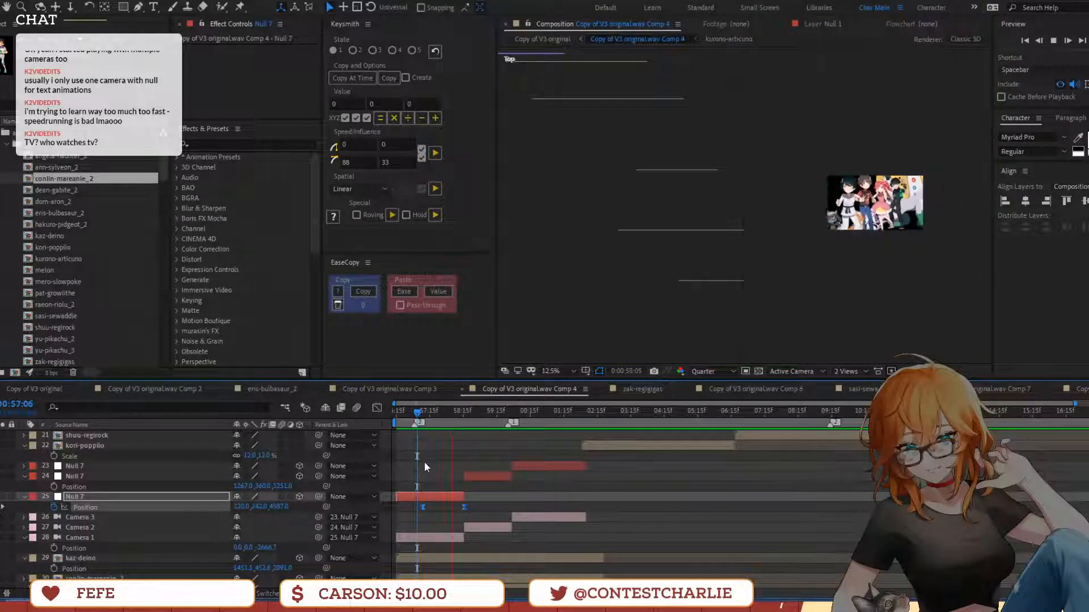
Move Null 7's first position keyframe back to about 0:57:02 and preview the camera move from there
{"action": "key", "text": "space"}
{"action": "left_click", "coordinate": [441, 516]}
{"action": "left_click_drag", "start_coordinate": [422, 508], "coordinate": [412, 508]}
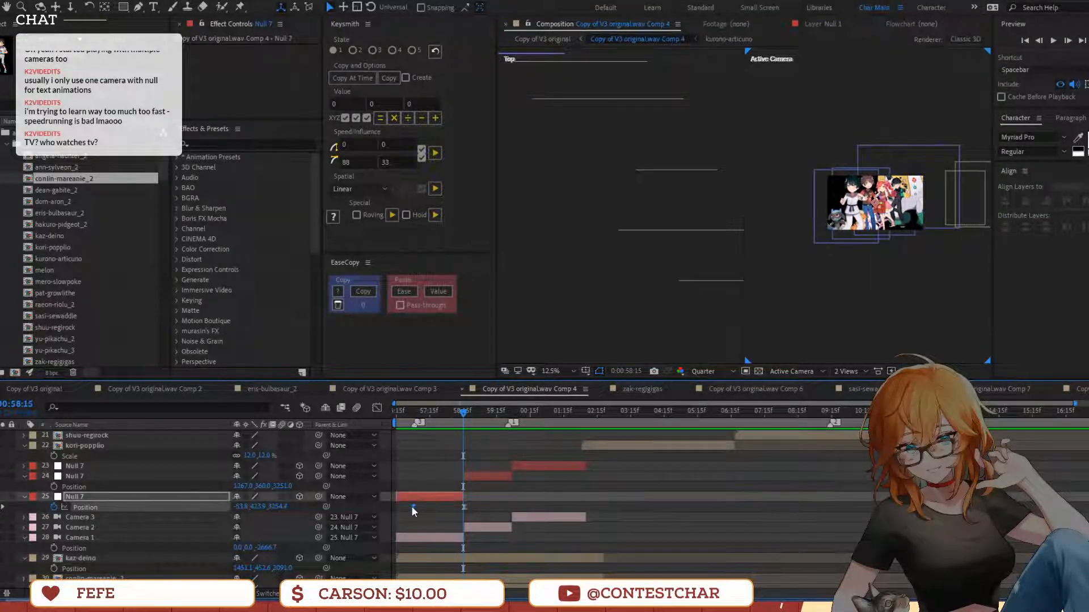
{"action": "left_click", "coordinate": [412, 411]}
{"action": "key", "text": "space"}
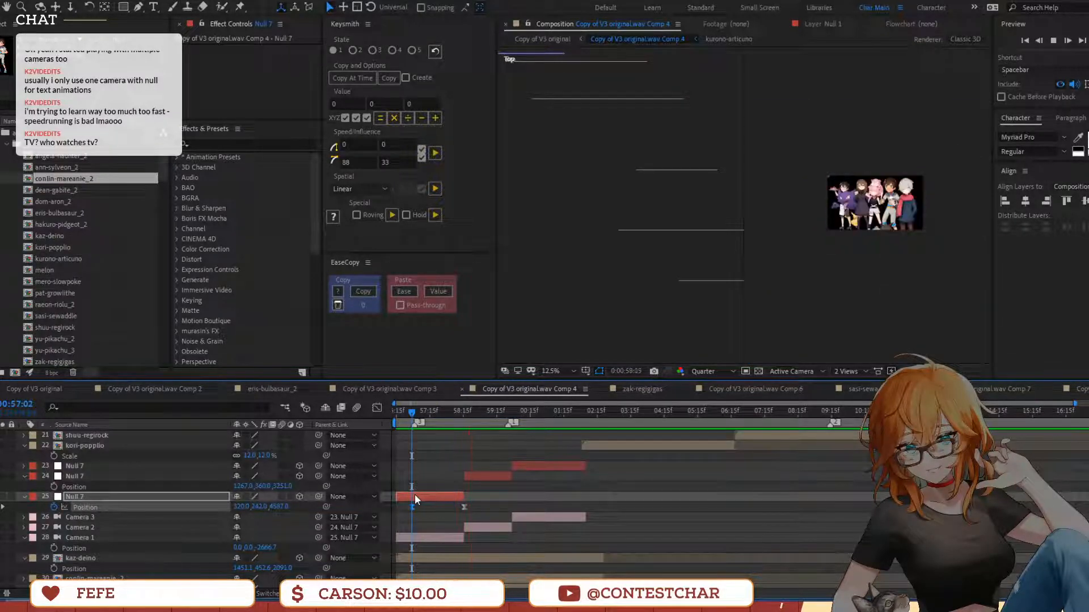
{"action": "left_click", "coordinate": [413, 409]}
{"action": "key", "text": "space"}
Move Null 7's second position keyframe earlier, to about 0:58:09, just before the end of its layer
{"action": "left_click_drag", "start_coordinate": [477, 502], "coordinate": [386, 510]}
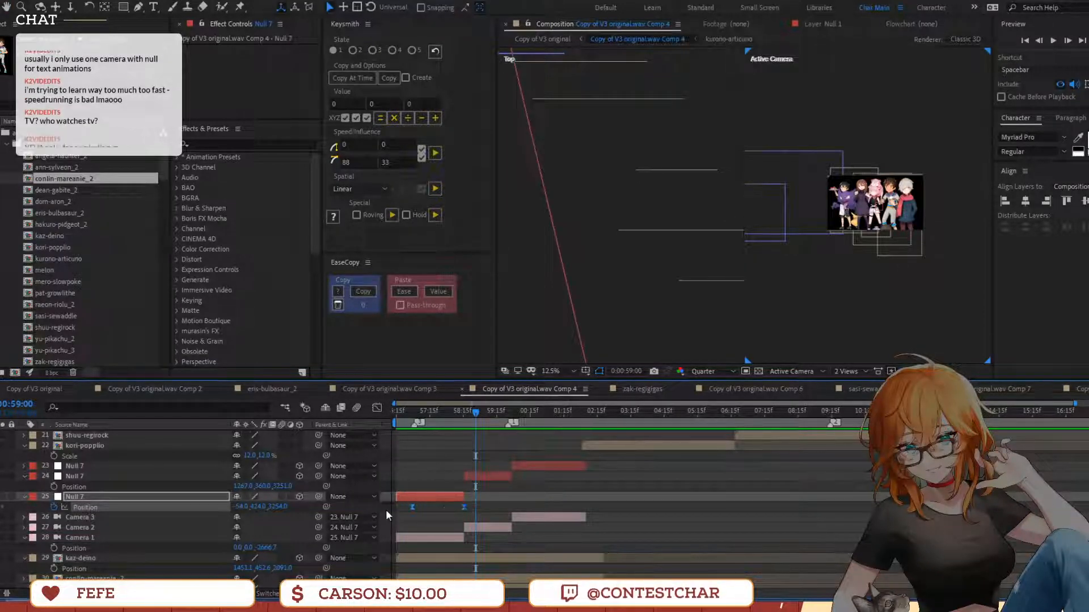
{"action": "left_click", "coordinate": [447, 526]}
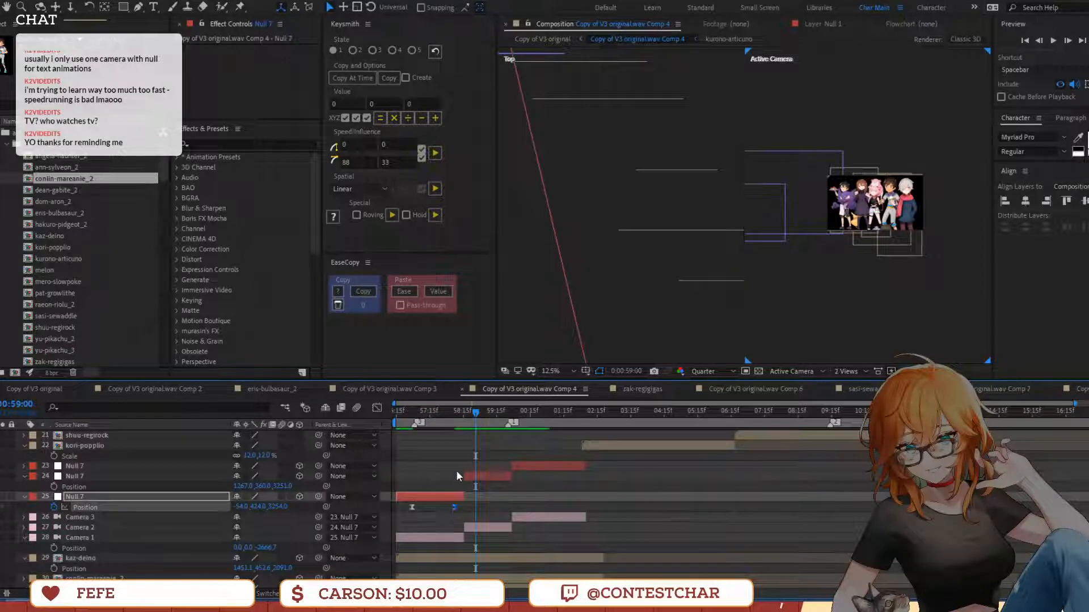
{"action": "left_click", "coordinate": [462, 413]}
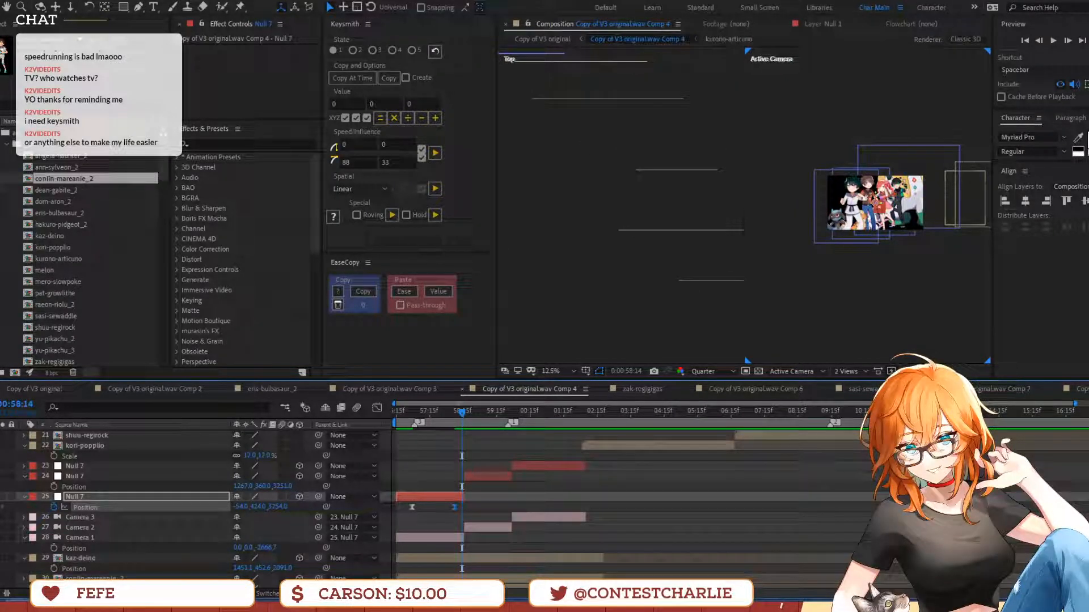
Compare the saved Keysmith easing states, finishing on state 2 with influences 33 and 88
{"action": "left_click", "coordinate": [354, 50]}
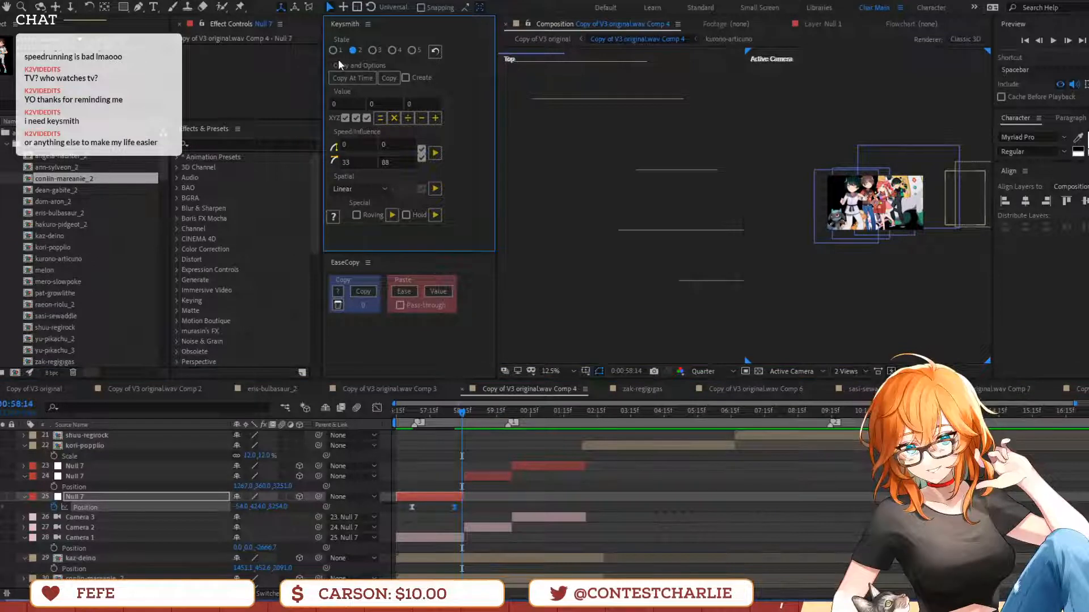
{"action": "left_click", "coordinate": [372, 50]}
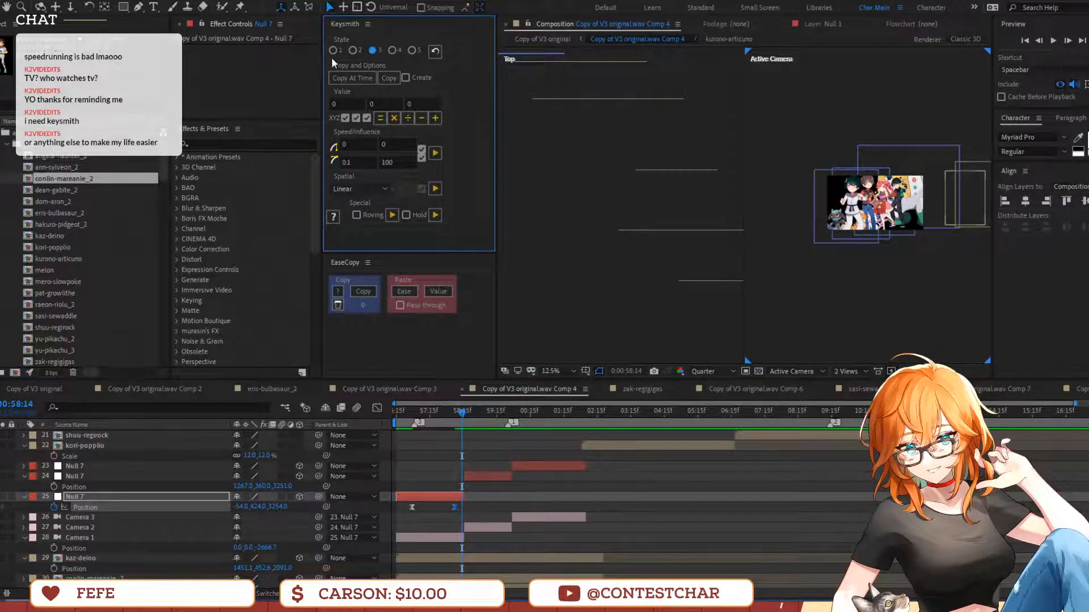
{"action": "left_click", "coordinate": [352, 51]}
{"action": "left_click", "coordinate": [335, 49]}
{"action": "left_click", "coordinate": [373, 48]}
{"action": "left_click", "coordinate": [393, 51]}
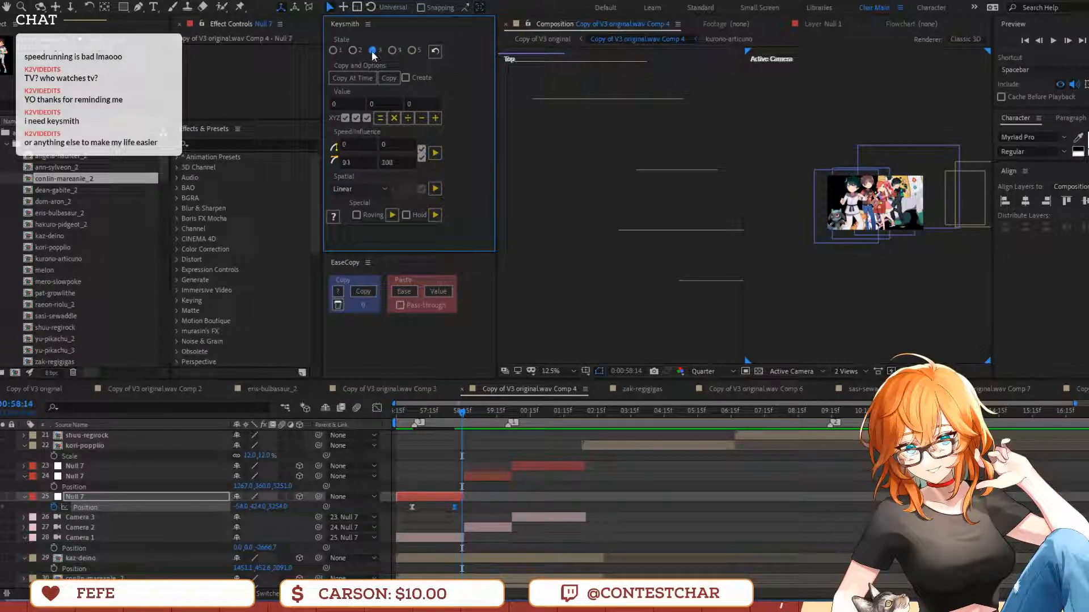
{"action": "left_click", "coordinate": [354, 50]}
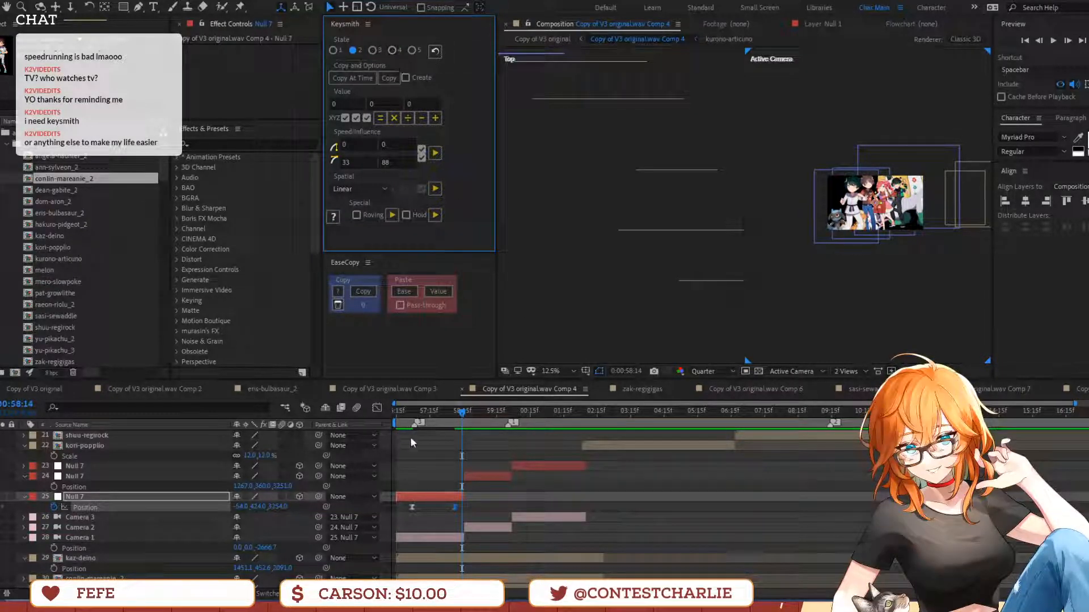
Preview the retimed camera move from about 0:57:01 and again from 0:57:00, pausing at 0:58:13
{"action": "left_click", "coordinate": [410, 414]}
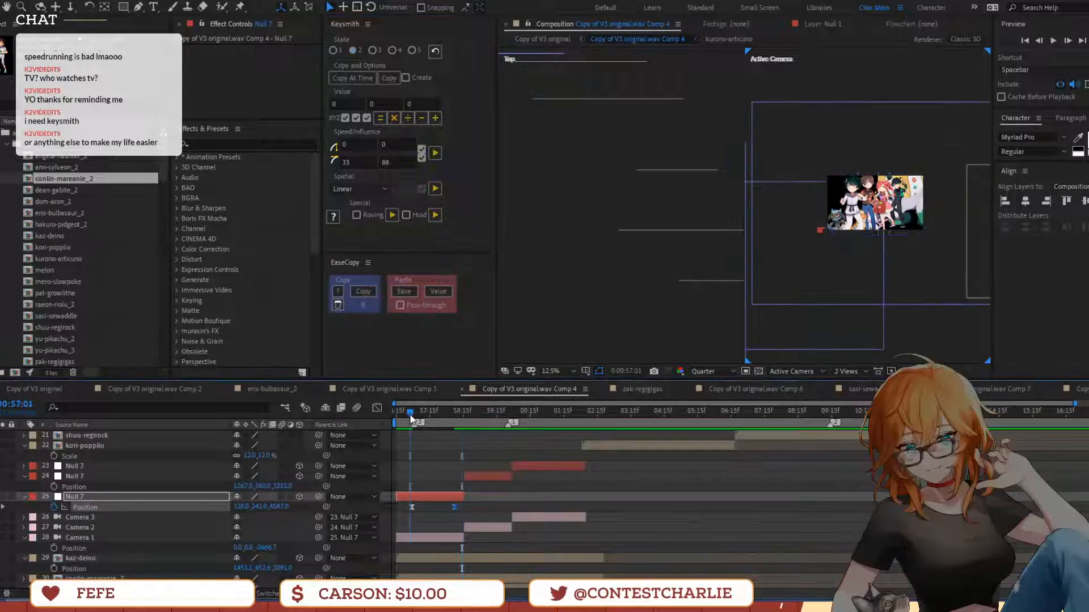
{"action": "key", "text": "space"}
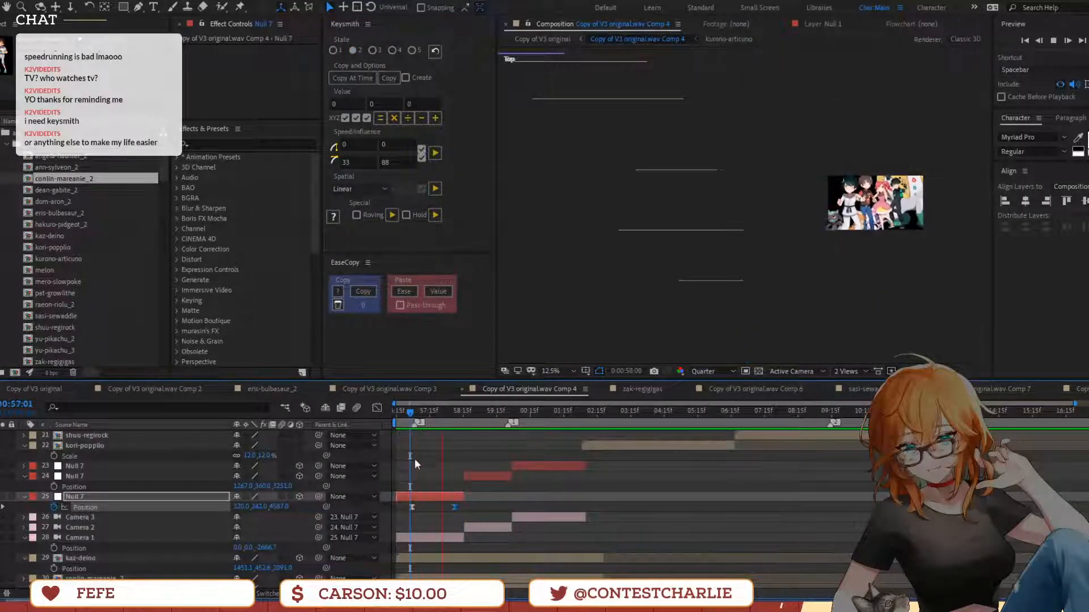
{"action": "key", "text": "space"}
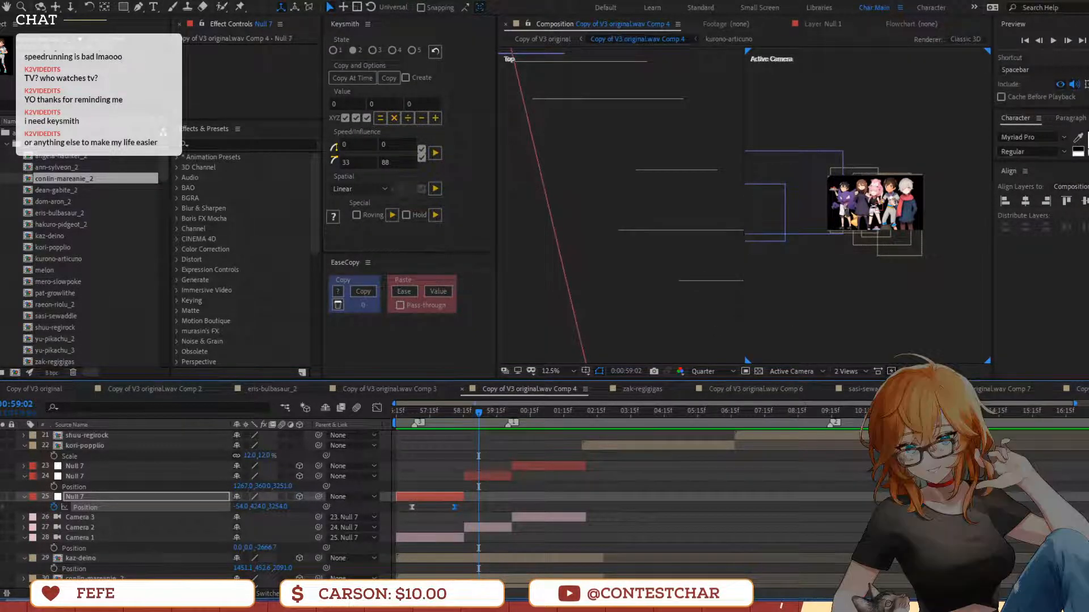
{"action": "left_click", "coordinate": [407, 410]}
{"action": "key", "text": "space"}
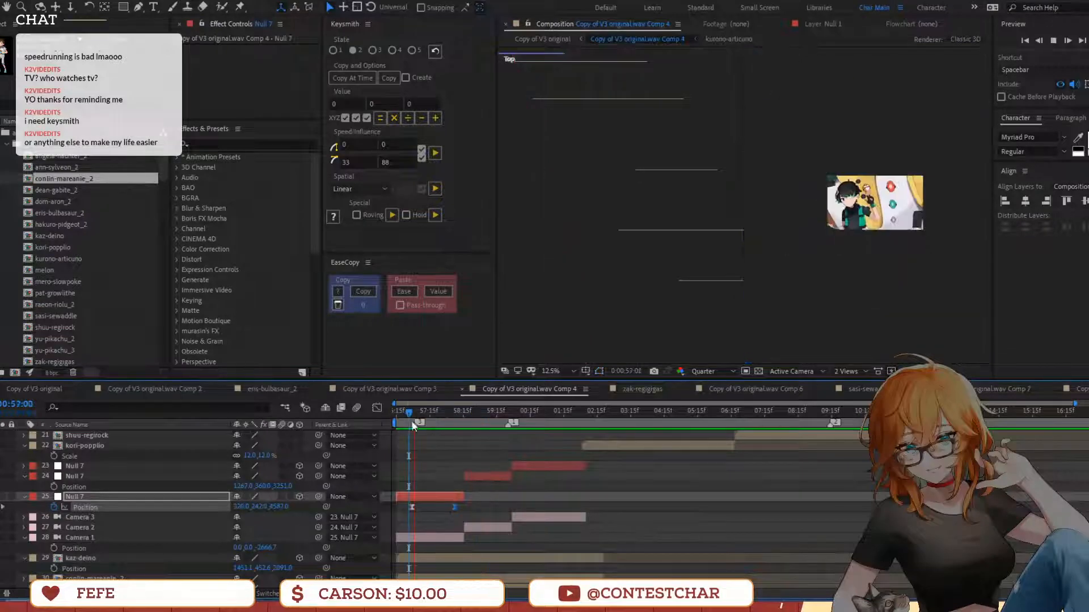
{"action": "key", "text": "space"}
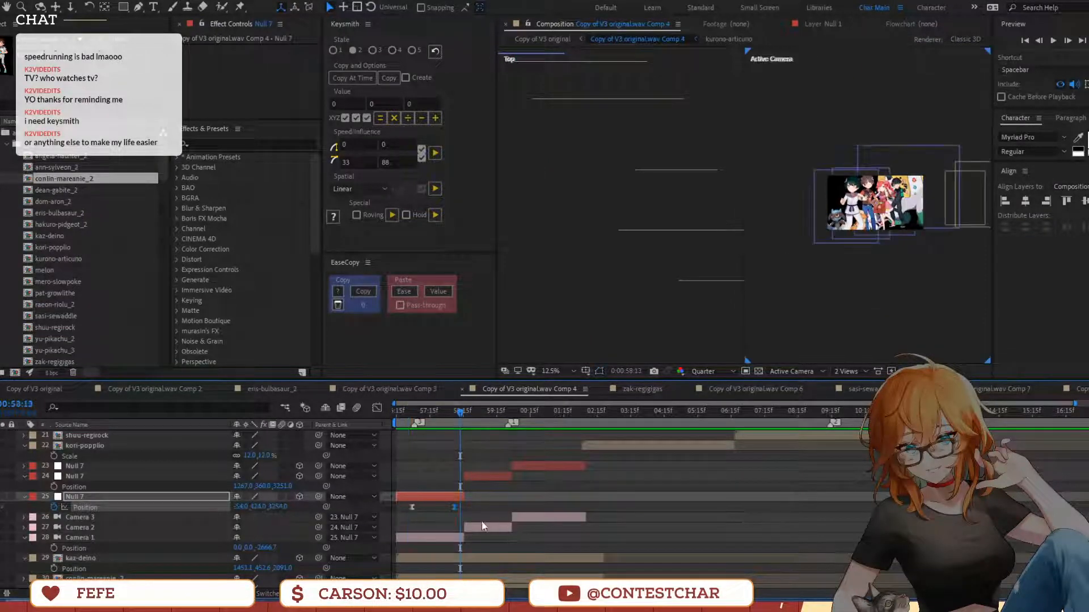
Add a third Null 7 position keyframe of about -189, 424, 2624 and place it at about 0:58:21, past the layer's end
{"action": "left_click_drag", "start_coordinate": [243, 507], "coordinate": [164, 507]}
{"action": "left_click_drag", "start_coordinate": [239, 510], "coordinate": [206, 510]}
{"action": "key", "text": "ctrl+z"}
{"action": "left_click_drag", "start_coordinate": [285, 507], "coordinate": [0, 511]}
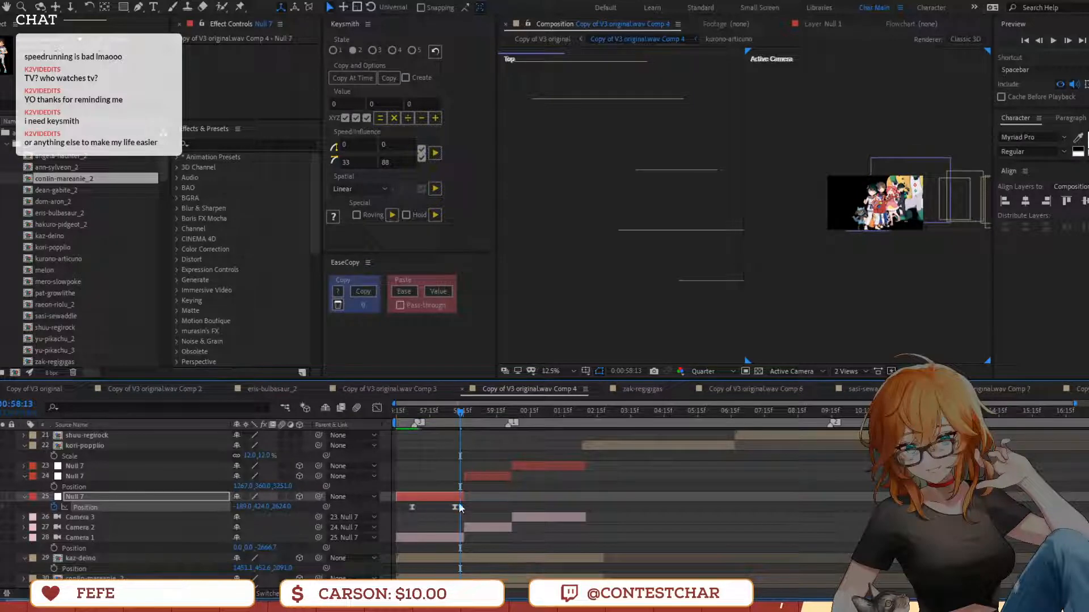
{"action": "left_click_drag", "start_coordinate": [461, 507], "coordinate": [473, 507]}
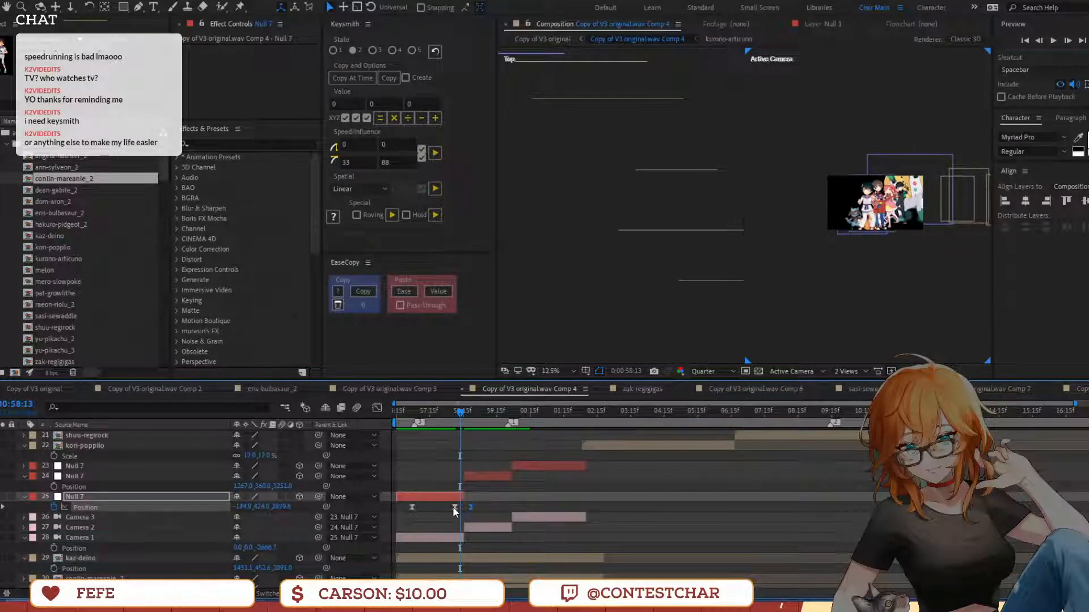
Show the speed graph for Null 7's position and convert its keyframes to Auto Bezier
{"action": "left_click", "coordinate": [377, 407]}
{"action": "right_click", "coordinate": [486, 524]}
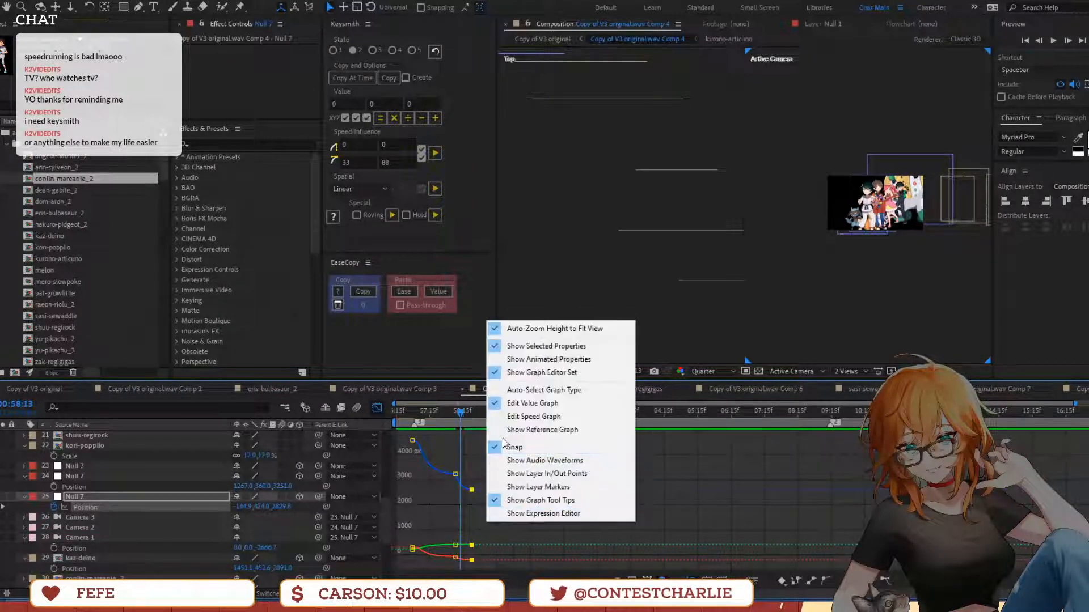
{"action": "left_click", "coordinate": [528, 416]}
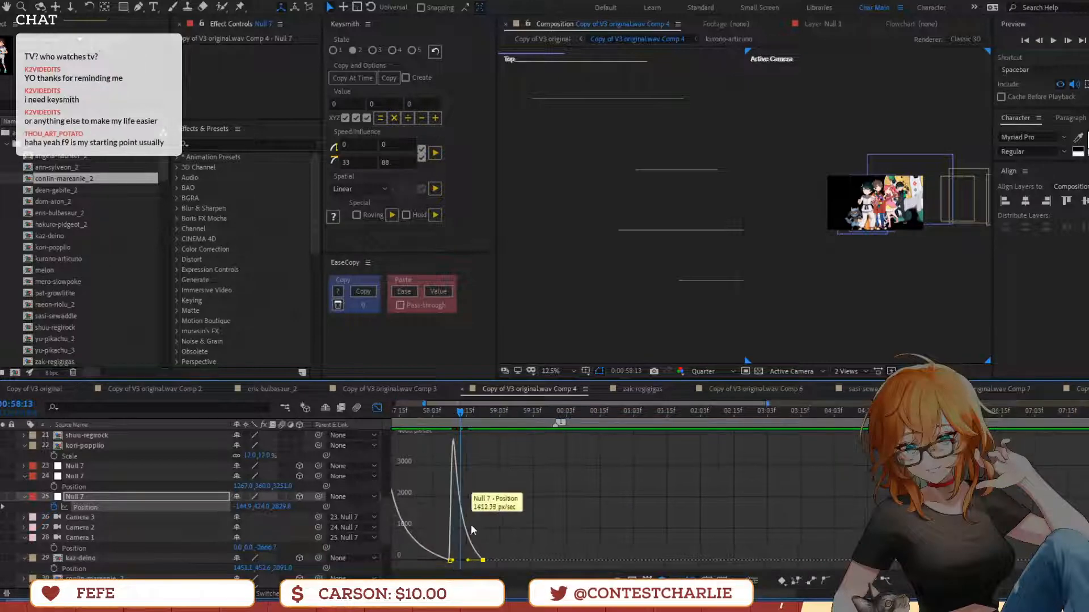
{"action": "scroll", "coordinate": [567, 544], "scroll_direction": "up", "scroll_amount": 5}
{"action": "mouse_move", "coordinate": [623, 560]}
{"action": "left_mouse_down"}
{"action": "mouse_move", "coordinate": [642, 560]}
{"action": "mouse_move", "coordinate": [583, 564]}
{"action": "mouse_move", "coordinate": [606, 570]}
{"action": "left_mouse_up"}
{"action": "left_click", "coordinate": [827, 579]}
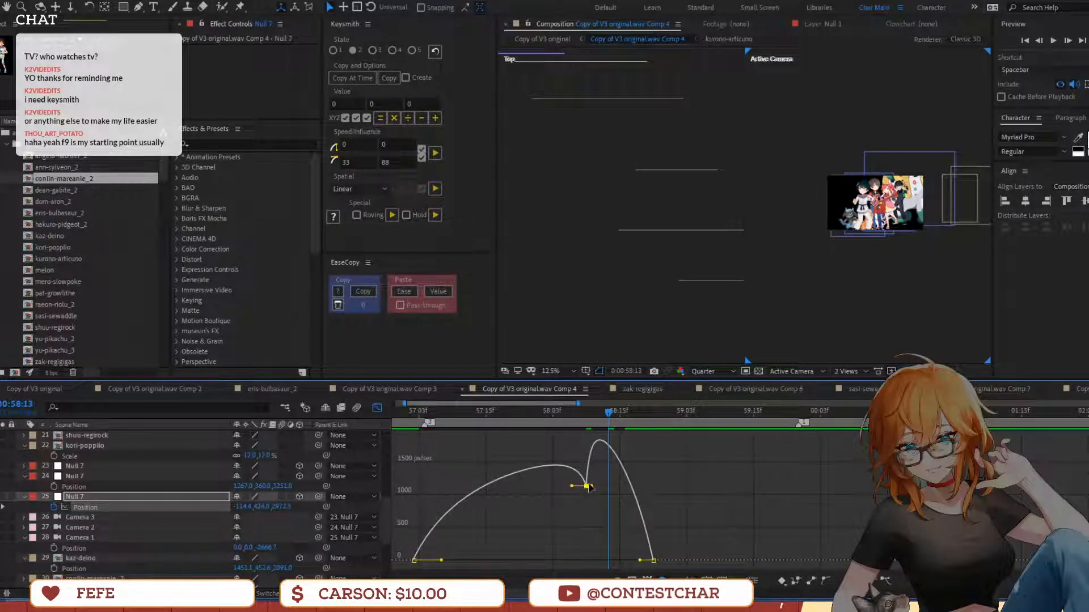
Lower the middle keyframe's speed close to zero and lengthen both its handles, so speed peaks near the start and end
{"action": "mouse_move", "coordinate": [588, 488]}
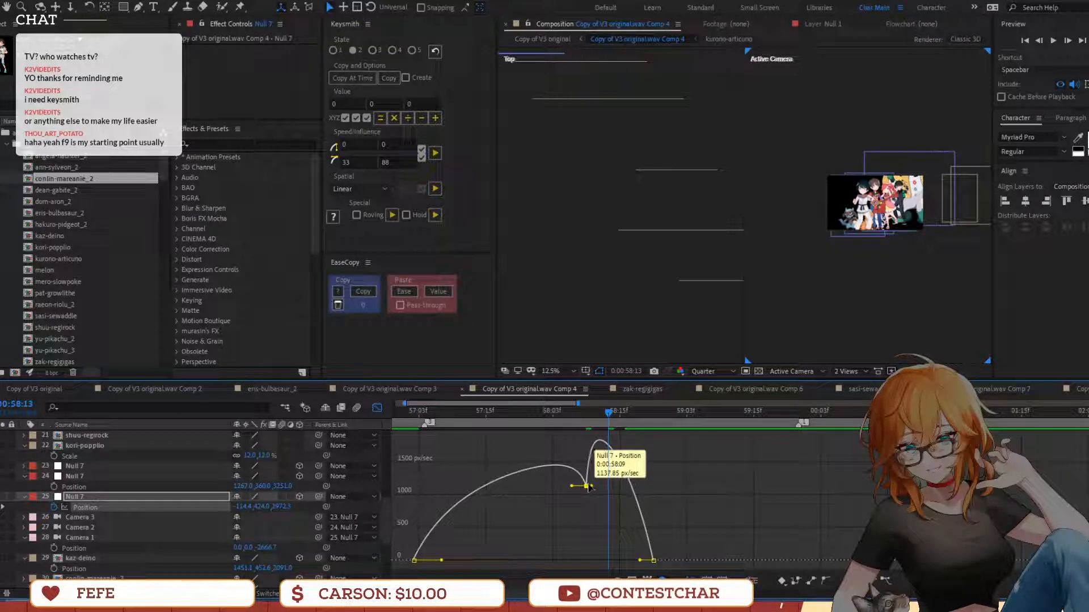
{"action": "left_click_drag", "start_coordinate": [588, 501], "coordinate": [627, 539]}
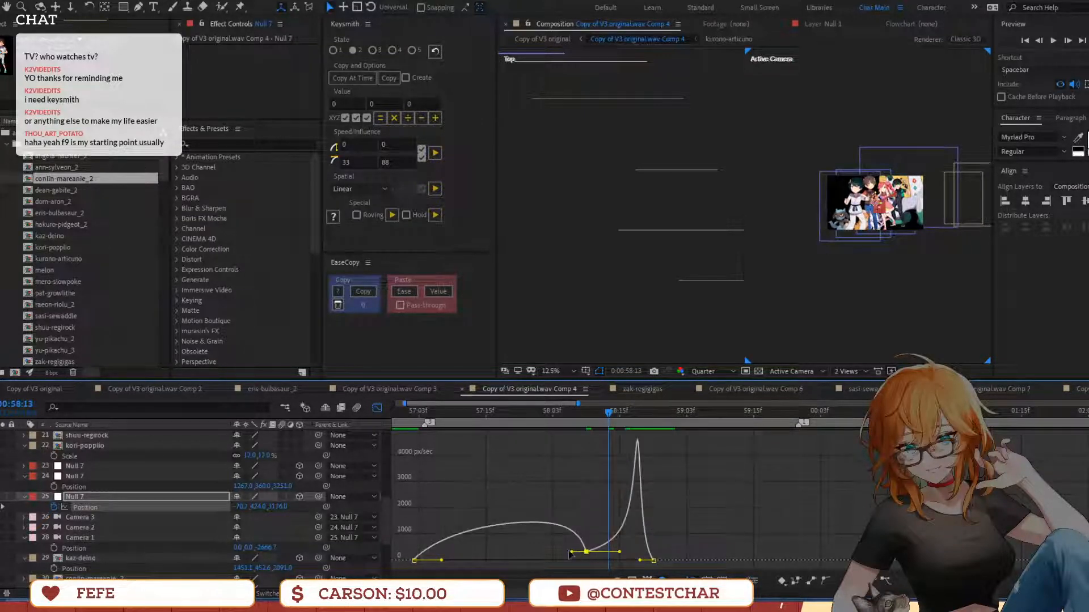
{"action": "left_click_drag", "start_coordinate": [563, 553], "coordinate": [428, 562]}
Preview the reshaped camera move from 0:57:01 past the switch to the second camera
{"action": "left_click", "coordinate": [406, 411]}
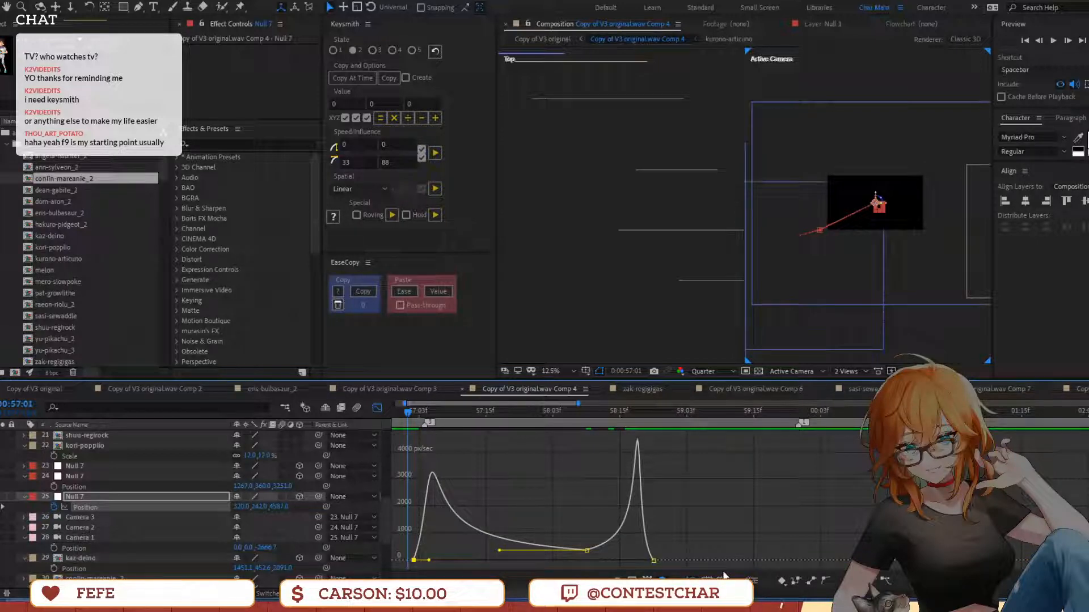
{"action": "key", "text": "space"}
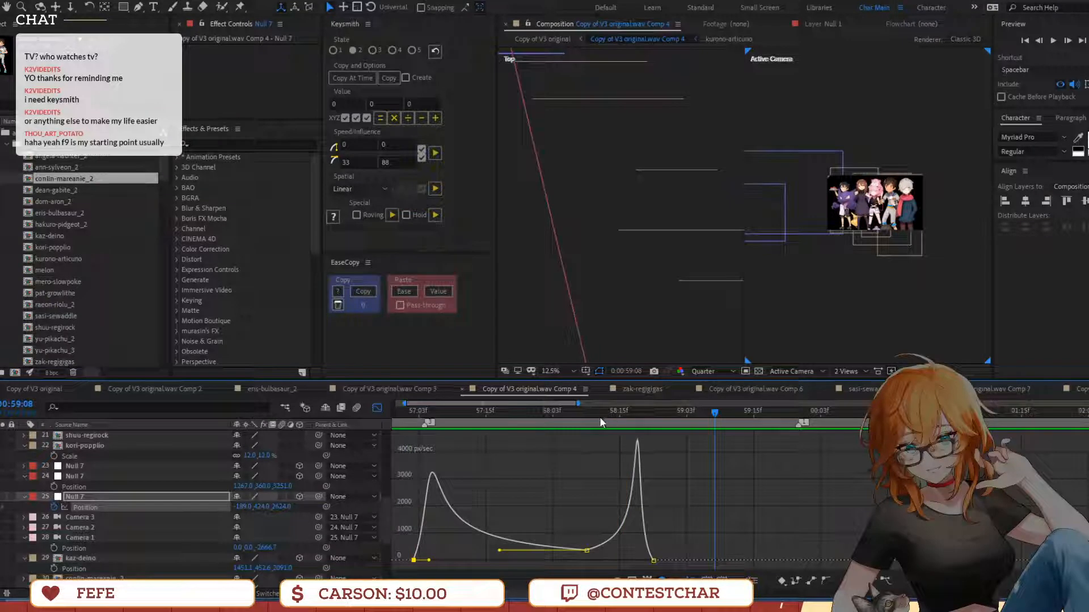
{"action": "mouse_move", "coordinate": [596, 417]}
{"action": "left_mouse_down"}
{"action": "mouse_move", "coordinate": [577, 420]}
{"action": "mouse_move", "coordinate": [595, 424]}
{"action": "left_mouse_up"}
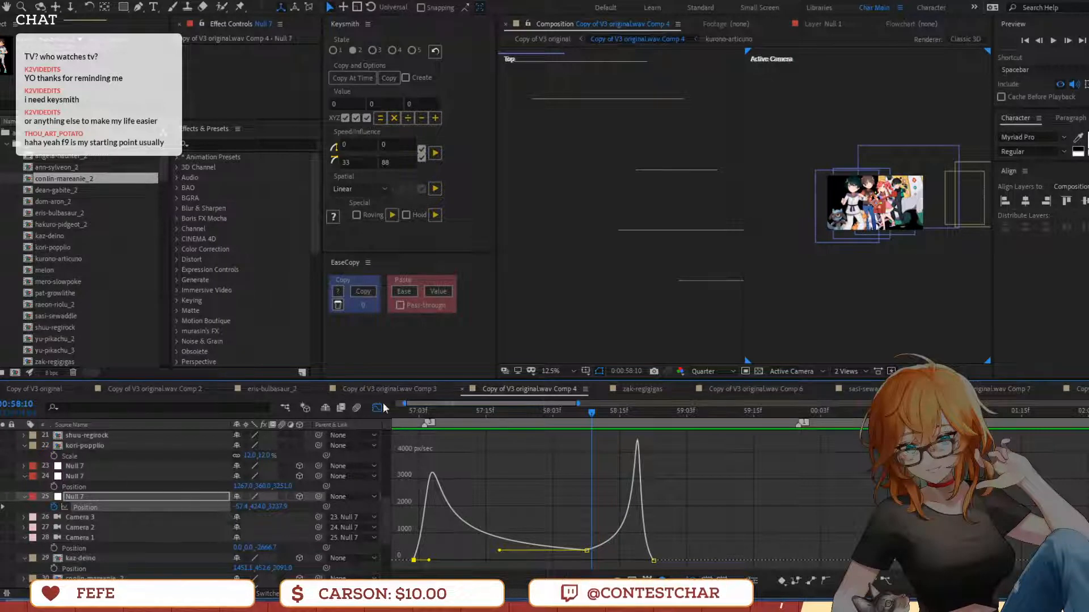
{"action": "key", "text": "space"}
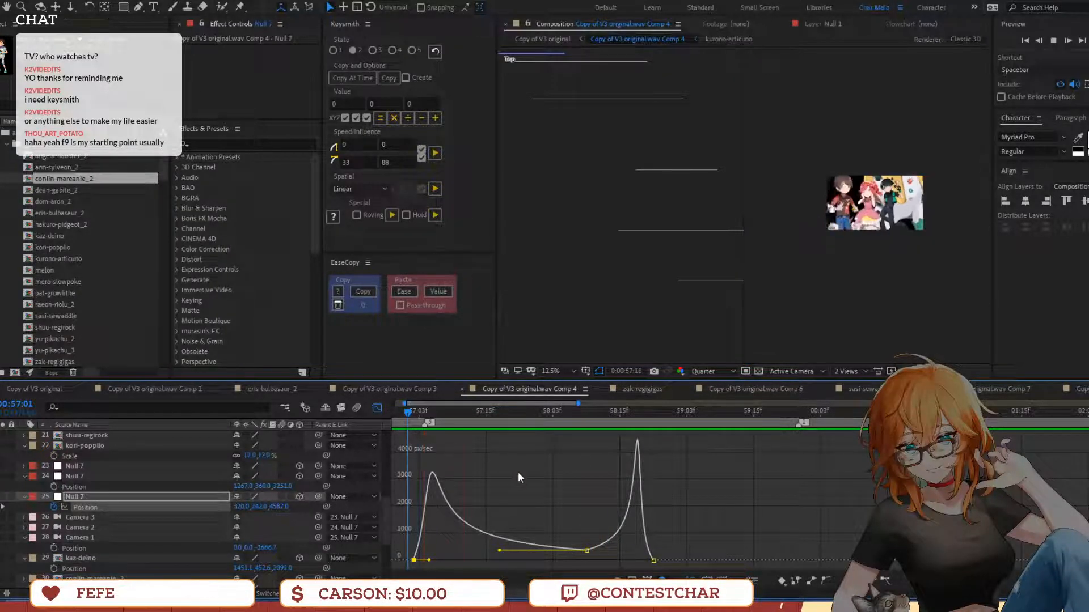
{"action": "key", "text": "space"}
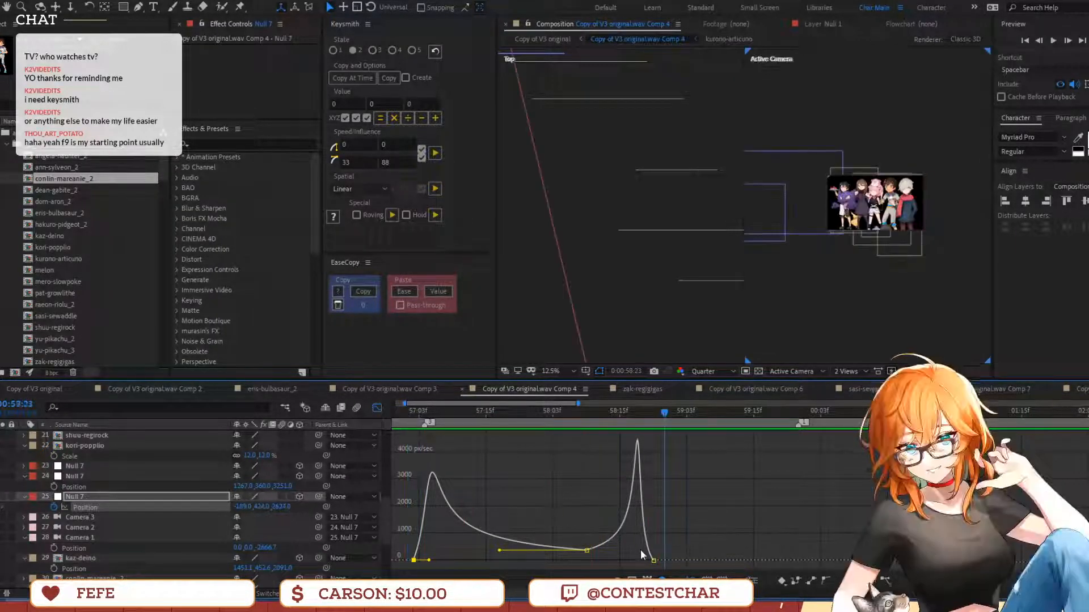
Adjust the Y position of Null 7's last keyframe at 0:58:21 to about 403, using the value graph to level its curve
{"action": "left_click", "coordinate": [653, 413]}
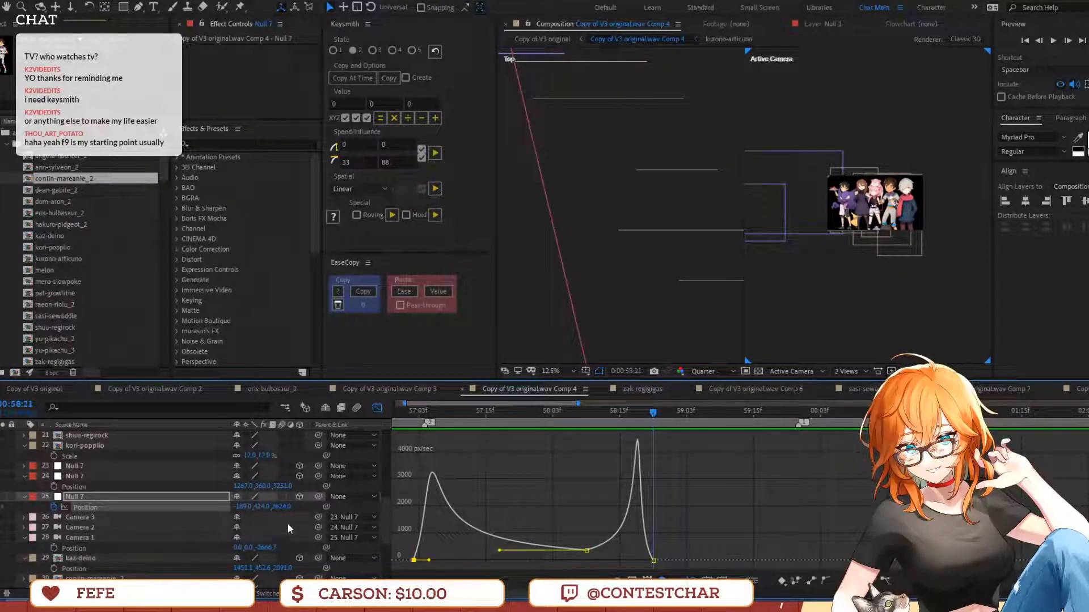
{"action": "left_click_drag", "start_coordinate": [256, 511], "coordinate": [293, 513]}
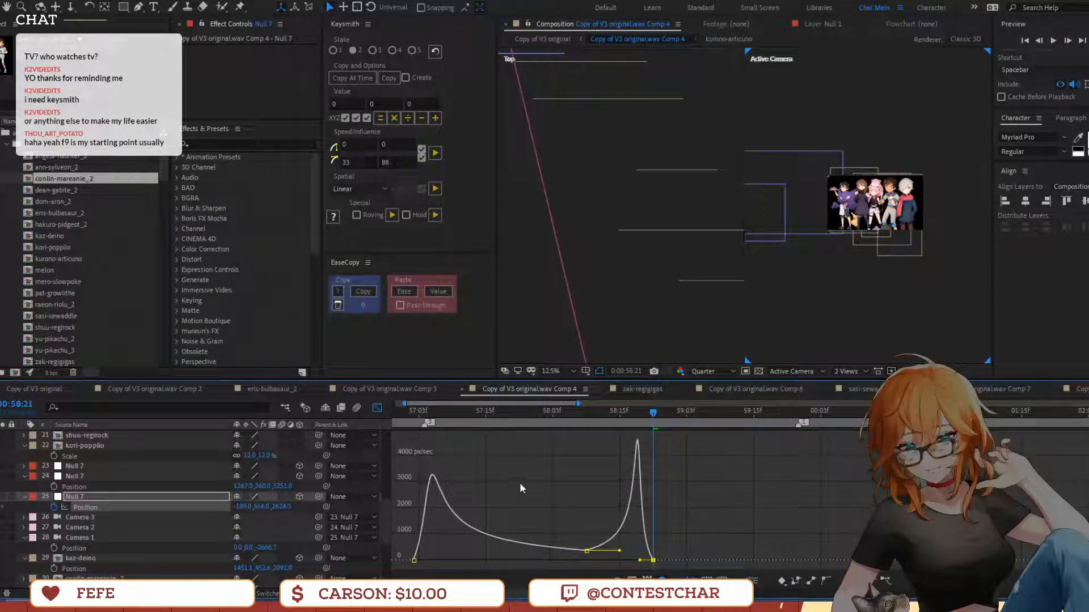
{"action": "right_click", "coordinate": [710, 472]}
{"action": "left_click", "coordinate": [728, 345]}
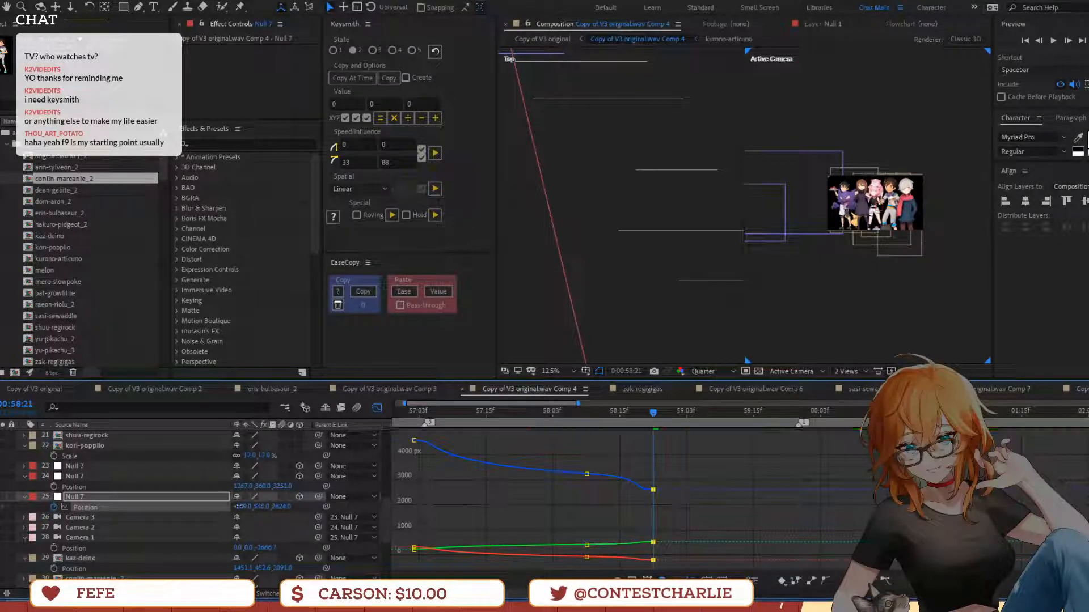
{"action": "left_click_drag", "start_coordinate": [245, 507], "coordinate": [179, 496]}
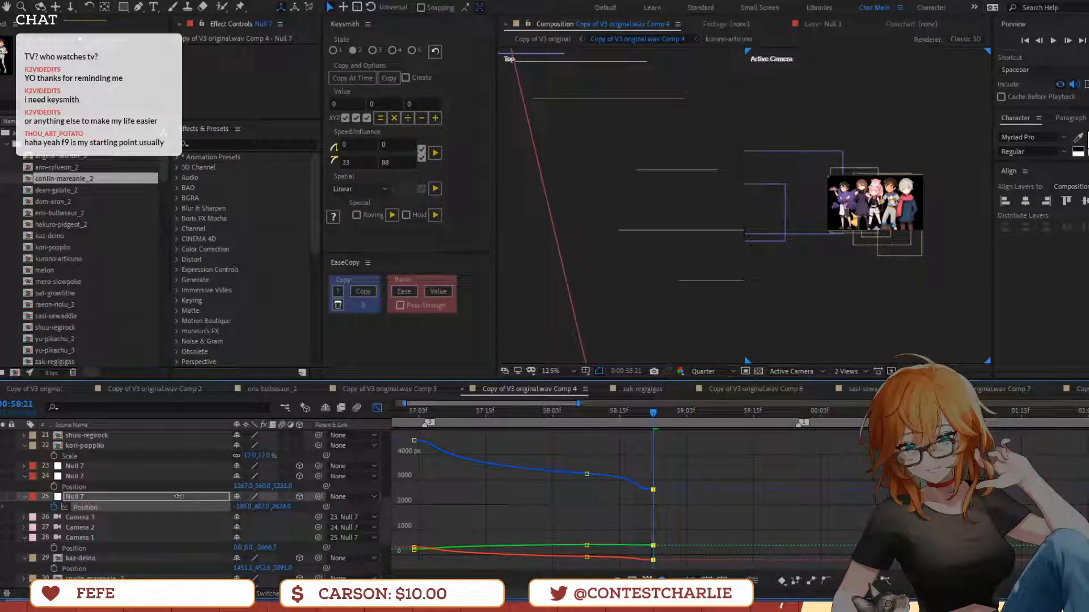
Preview the camera move from 0:56:15 to about 0:59:06, and return from the graph to the layer bar view
{"action": "left_click_drag", "start_coordinate": [542, 408], "coordinate": [352, 408]}
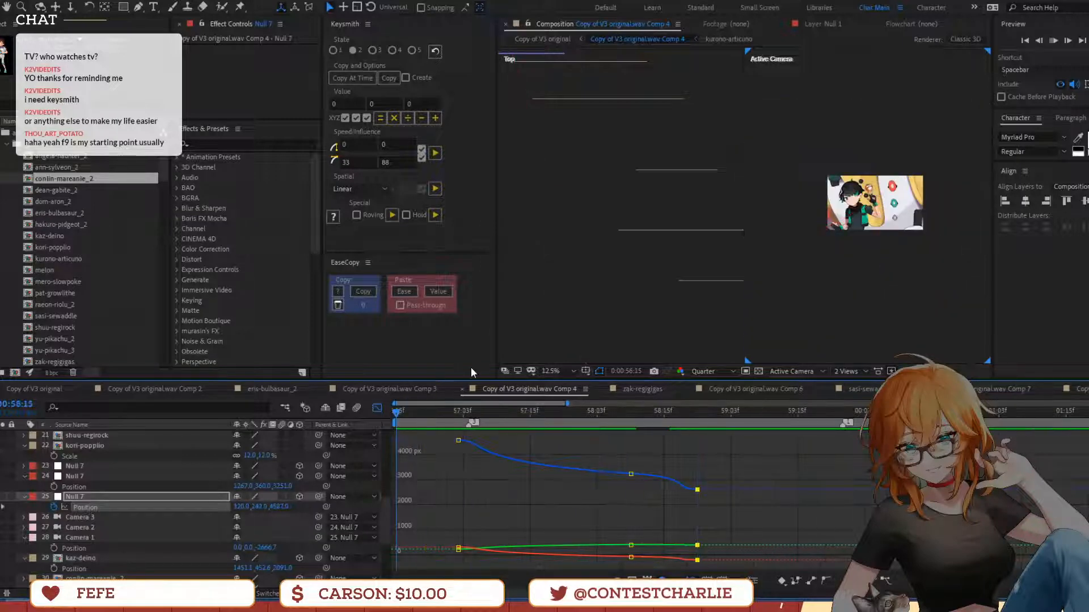
{"action": "key", "text": "space"}
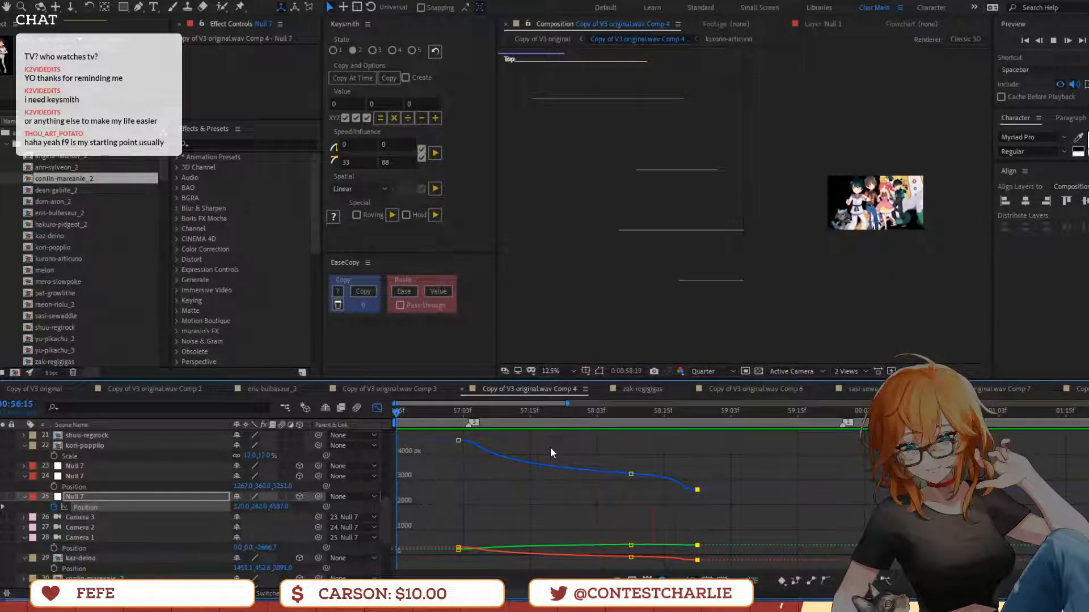
{"action": "key", "text": "space"}
{"action": "left_click", "coordinate": [377, 407]}
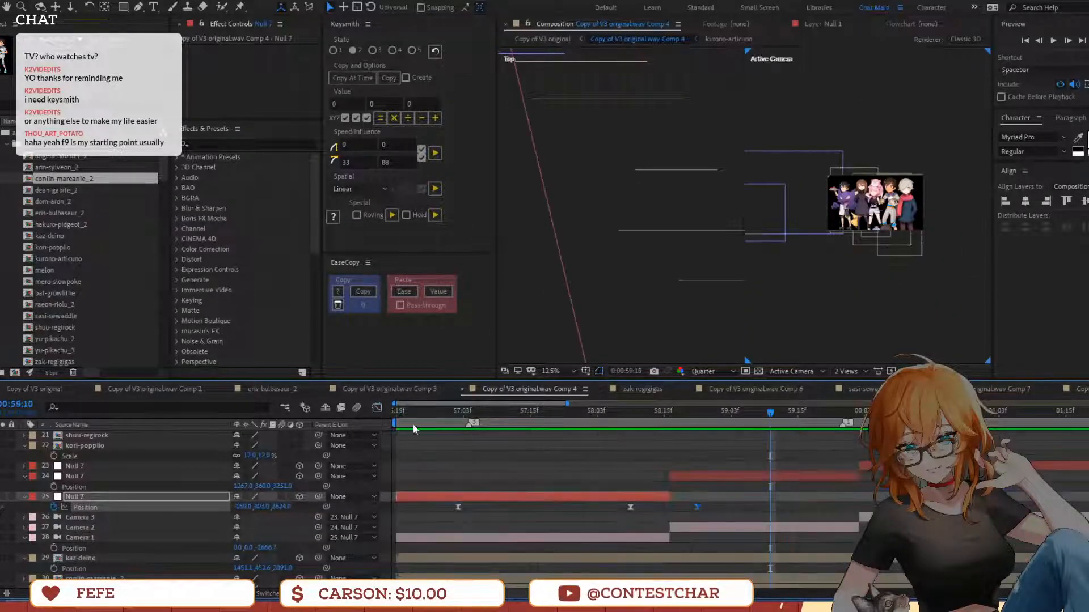
{"action": "key", "text": "space"}
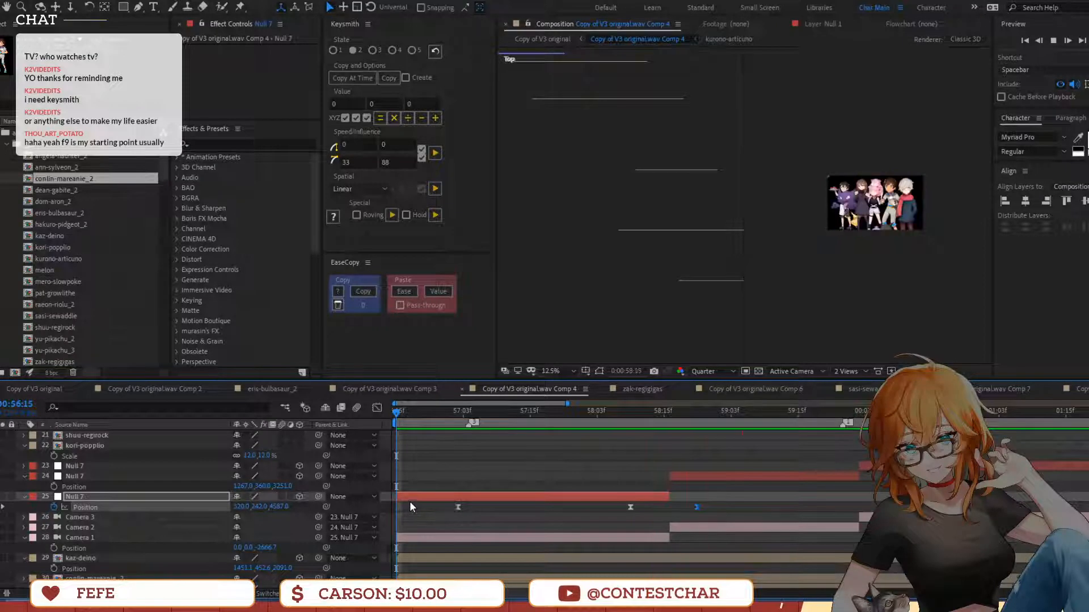
{"action": "key", "text": "space"}
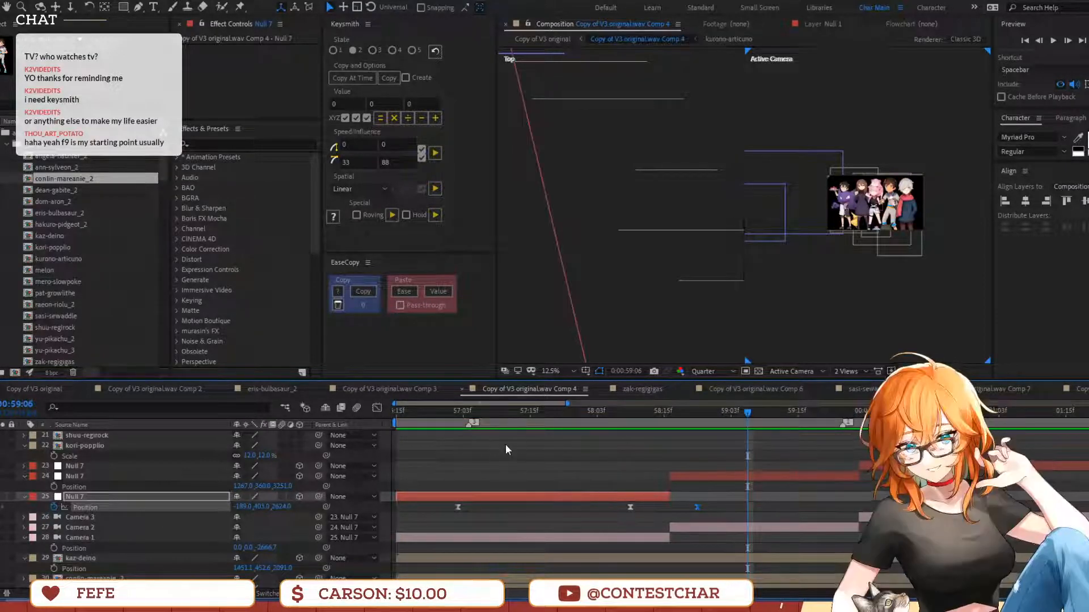
Preview the camera move from 0:56:21 past the switch to the second camera
{"action": "left_click", "coordinate": [429, 411]}
{"action": "key", "text": "space"}
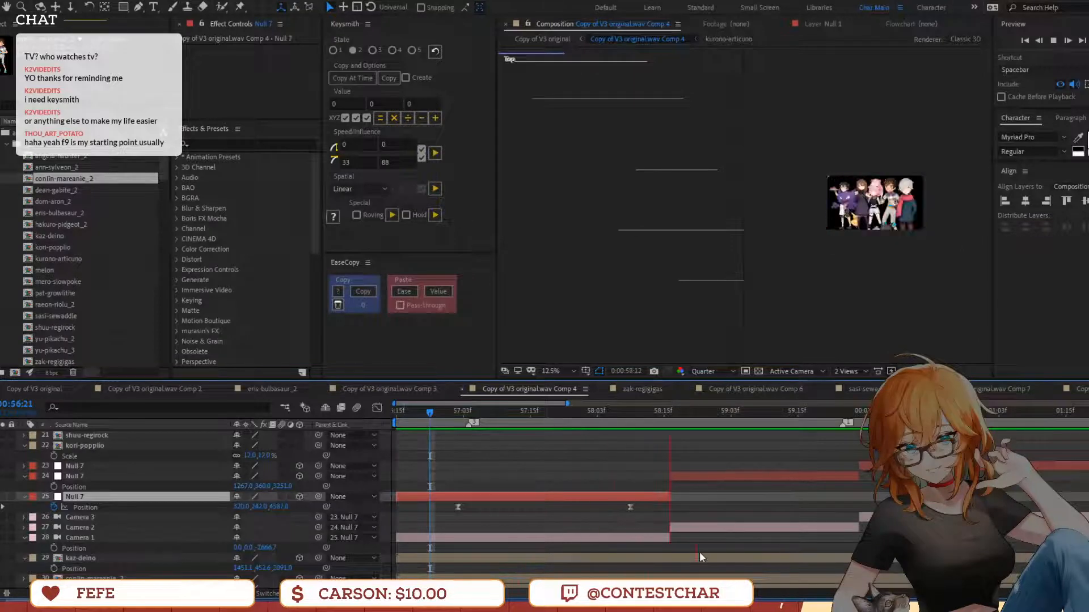
{"action": "key", "text": "space"}
Keyframe the first camera null's Z position at about 709 at 0:58:16 and preview the push-in from 0:57:20
{"action": "left_click", "coordinate": [664, 416]}
{"action": "left_click_drag", "start_coordinate": [663, 417], "coordinate": [670, 434]}
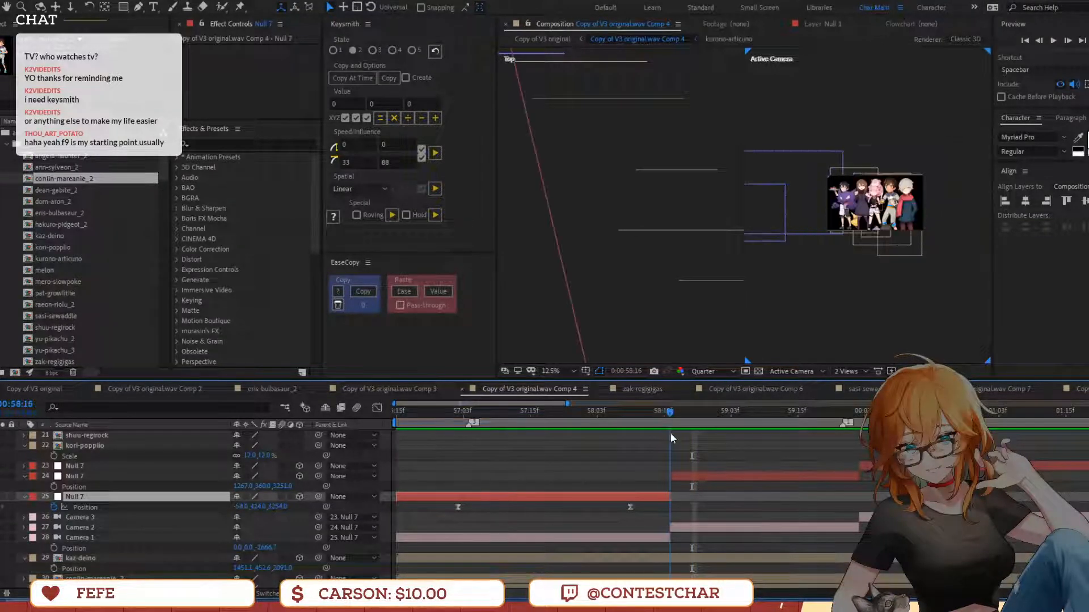
{"action": "left_click_drag", "start_coordinate": [277, 507], "coordinate": [684, 508]}
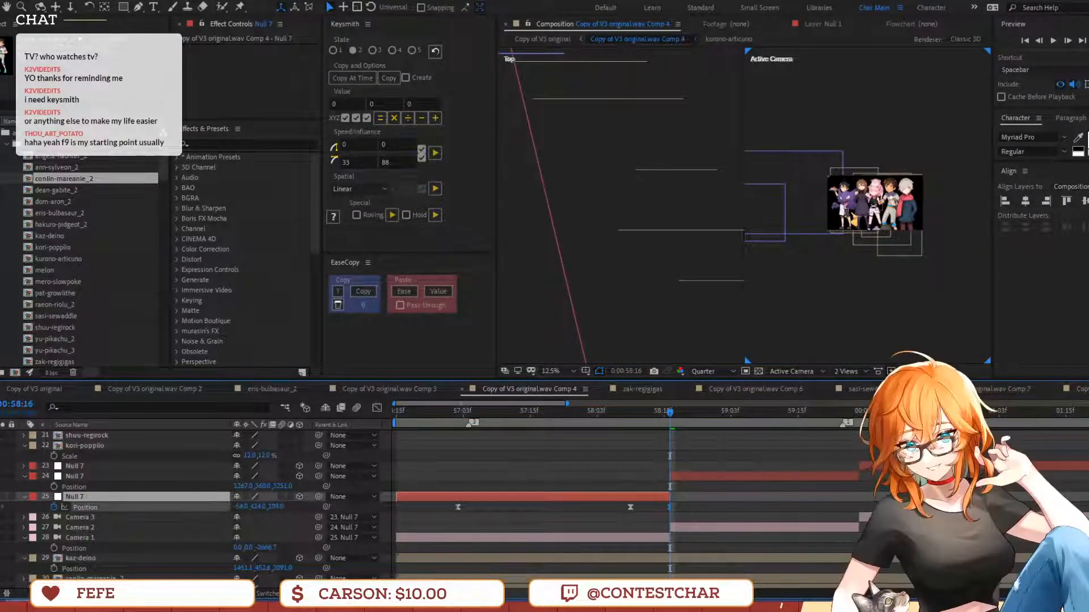
{"action": "left_click", "coordinate": [559, 416]}
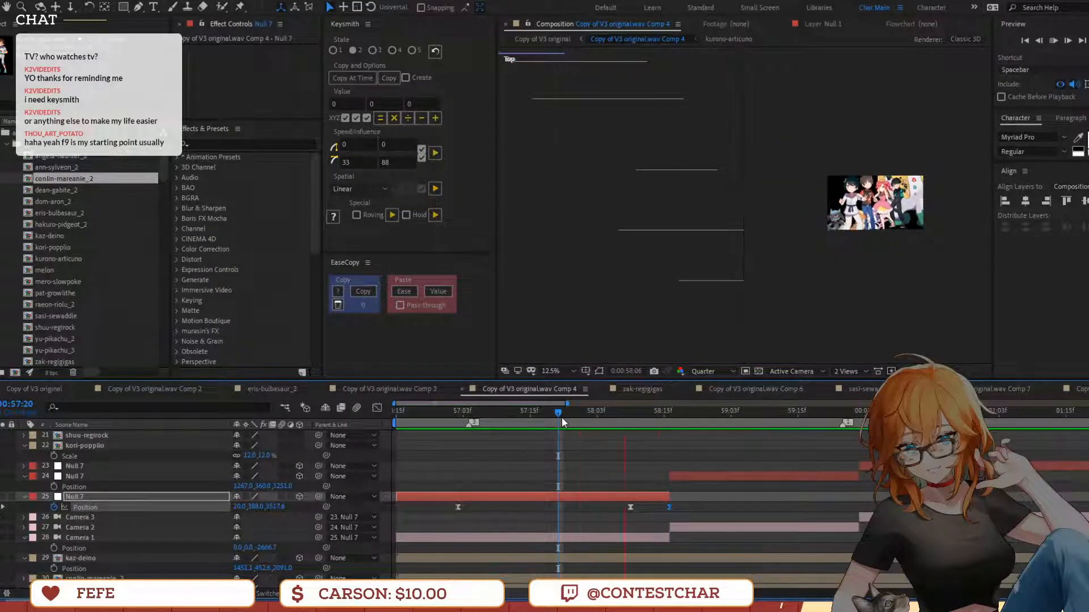
{"action": "key", "text": "space"}
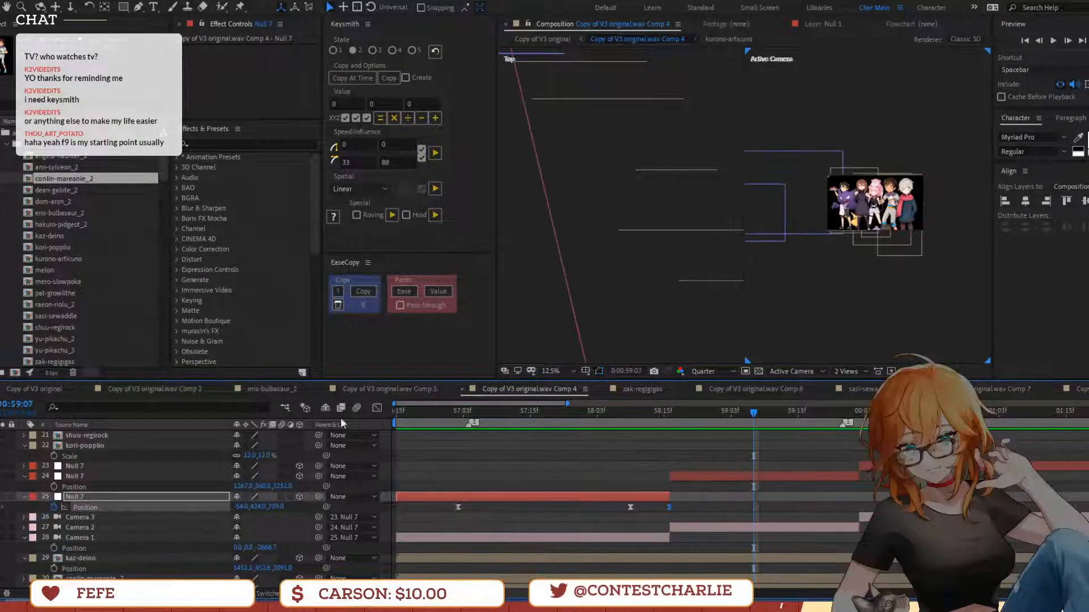
Shorten the last Position keyframe's incoming influence to 0.01% in the speed graph, so speed peaks right at the cut
{"action": "left_click", "coordinate": [377, 408]}
{"action": "left_click", "coordinate": [753, 581]}
{"action": "left_click", "coordinate": [743, 387]}
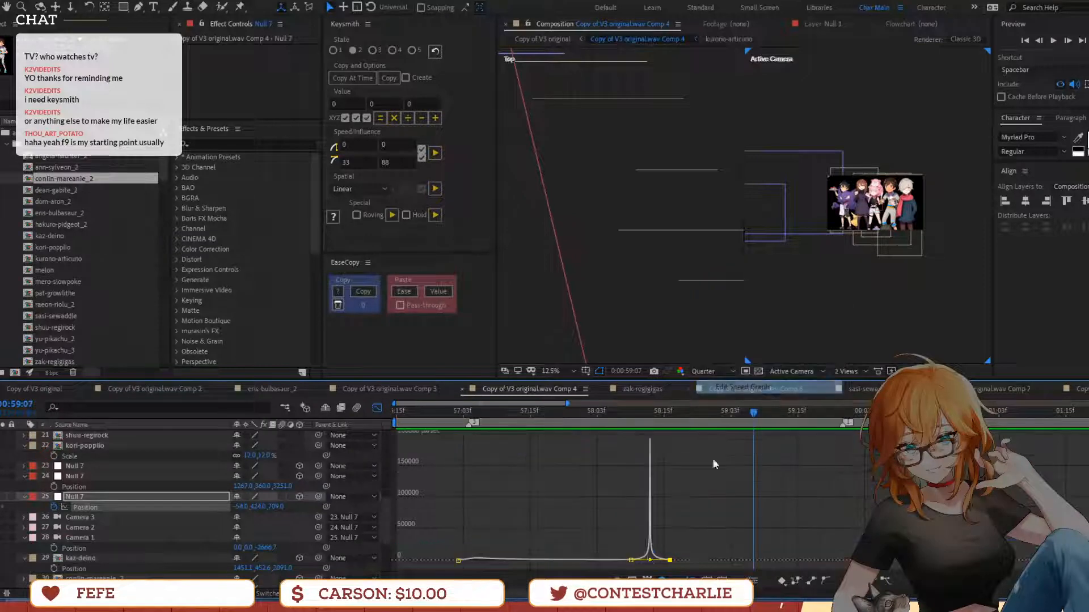
{"action": "left_click", "coordinate": [671, 561]}
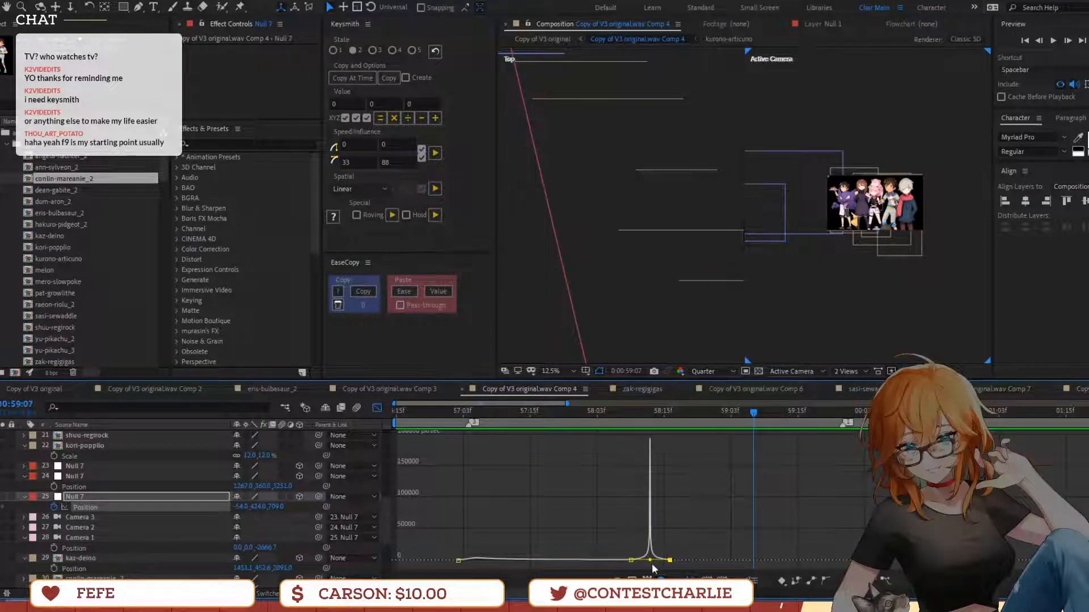
{"action": "left_click_drag", "start_coordinate": [652, 562], "coordinate": [686, 566]}
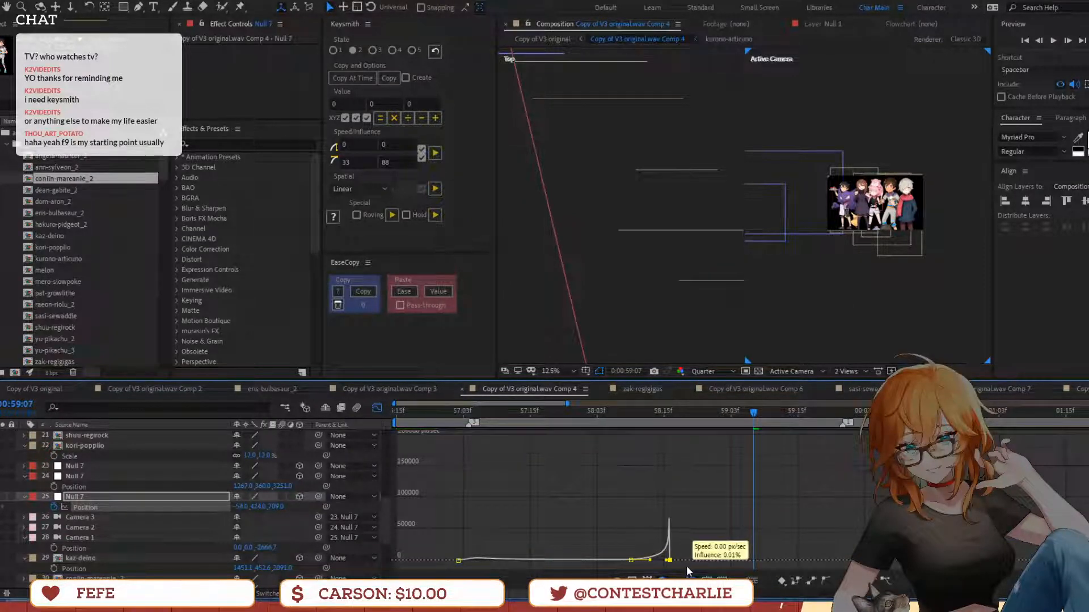
Preview the reshaped camera move from 0:58:03, return to the layer bar view, and play it again from 0:57:01
{"action": "left_click", "coordinate": [597, 412]}
{"action": "key", "text": "space"}
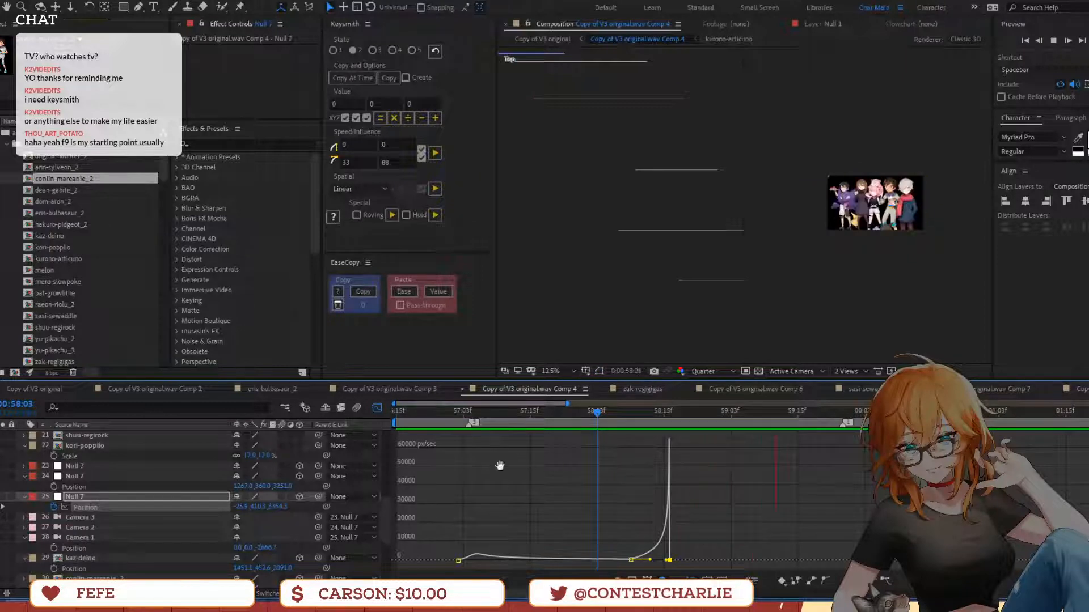
{"action": "left_click", "coordinate": [377, 407]}
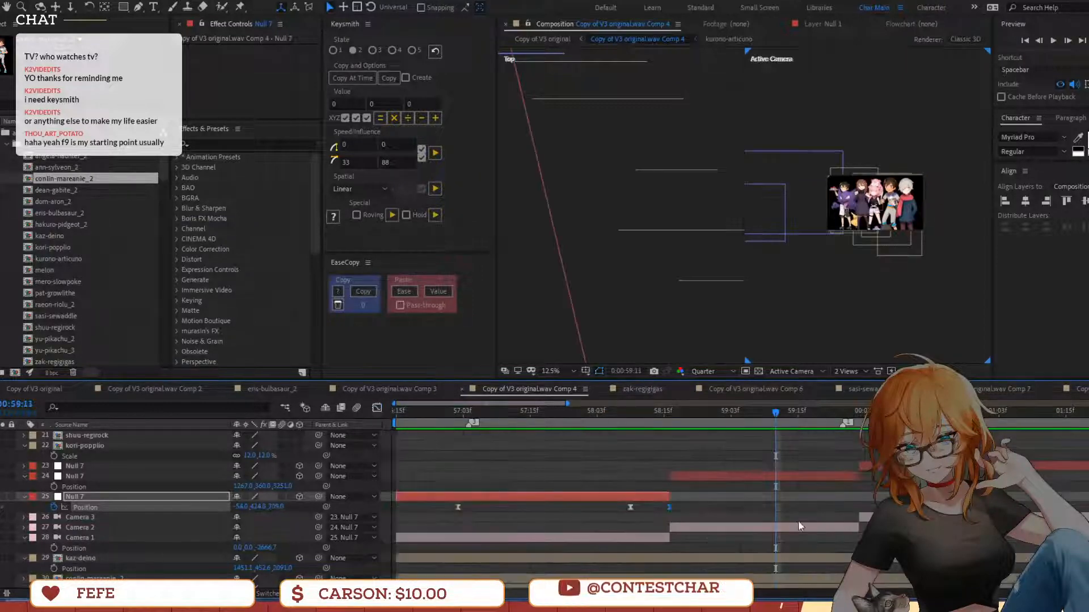
{"action": "left_click", "coordinate": [777, 477]}
{"action": "key", "text": "space"}
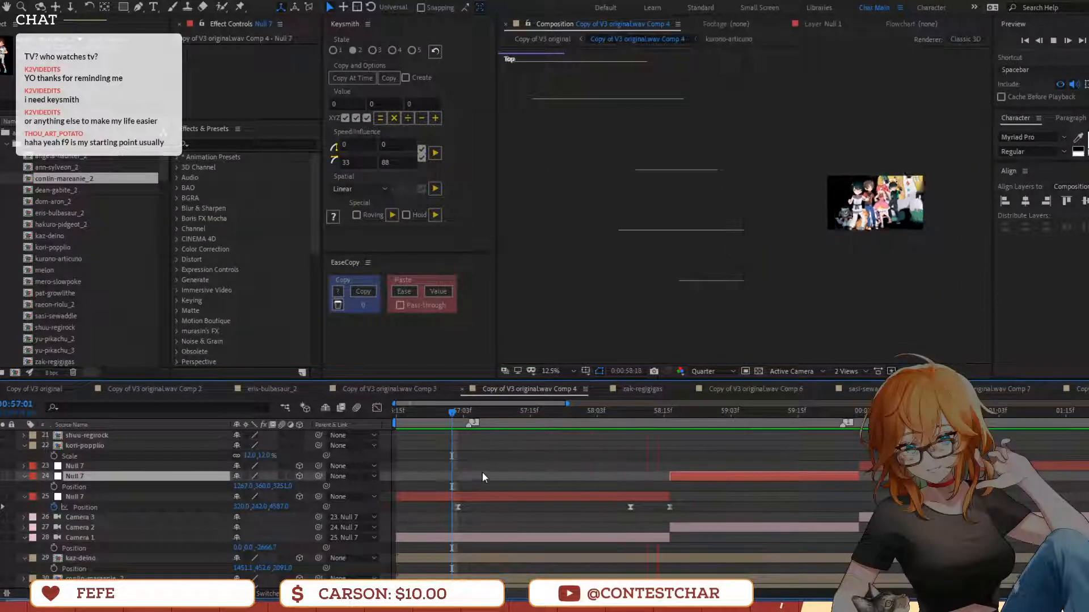
Adjust the X position of the first camera null's last keyframe near 0:58:16 to about -221
{"action": "left_click_drag", "start_coordinate": [673, 412], "coordinate": [671, 424]}
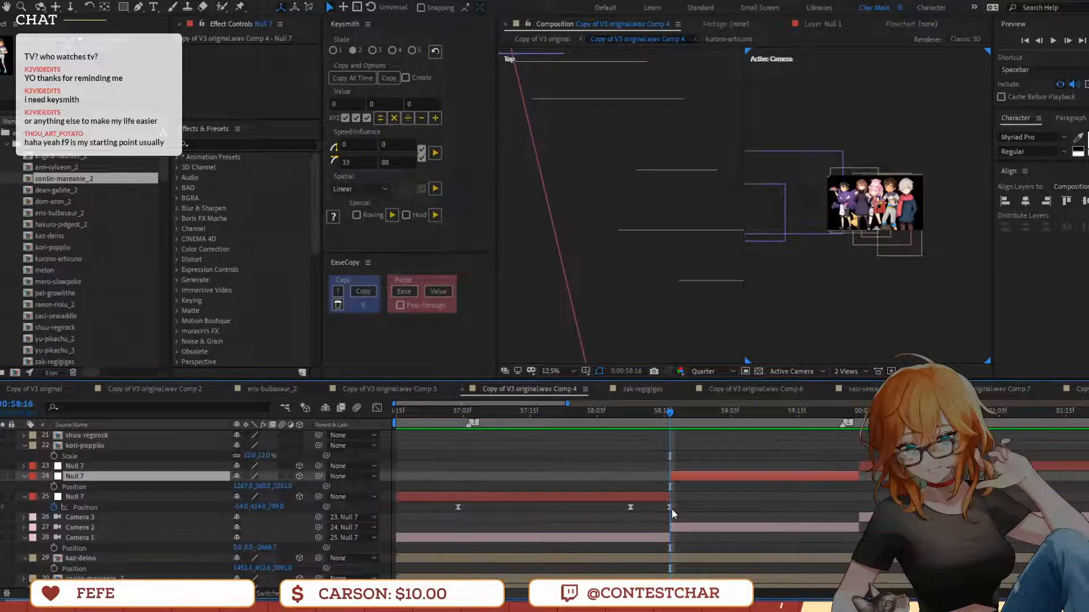
{"action": "left_click_drag", "start_coordinate": [670, 507], "coordinate": [664, 508]}
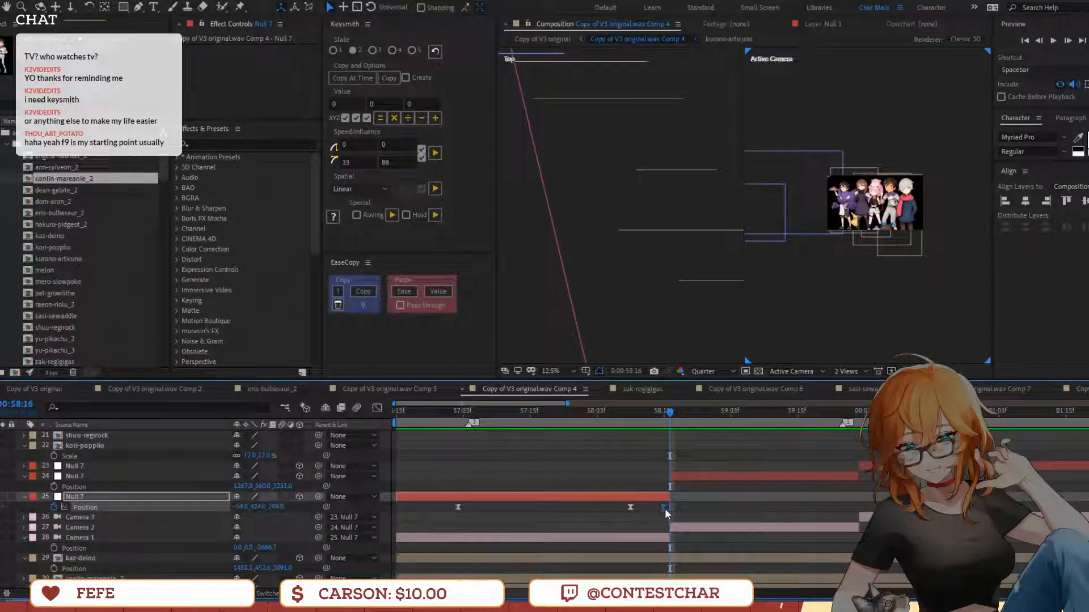
{"action": "left_click", "coordinate": [660, 419]}
{"action": "left_click_drag", "start_coordinate": [238, 507], "coordinate": [666, 509]}
Preview the transition between the two cameras from 0:57:10, and replay it from 0:56:15
{"action": "left_click", "coordinate": [502, 421]}
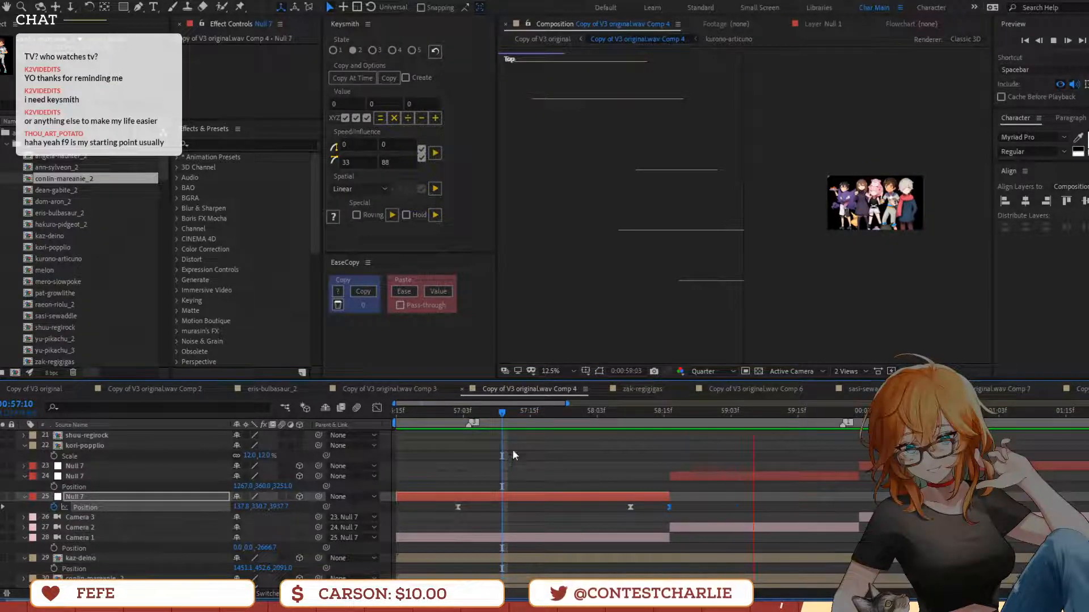
{"action": "left_click", "coordinate": [672, 415]}
{"action": "left_click_drag", "start_coordinate": [671, 417], "coordinate": [658, 533]}
{"action": "key", "text": "space"}
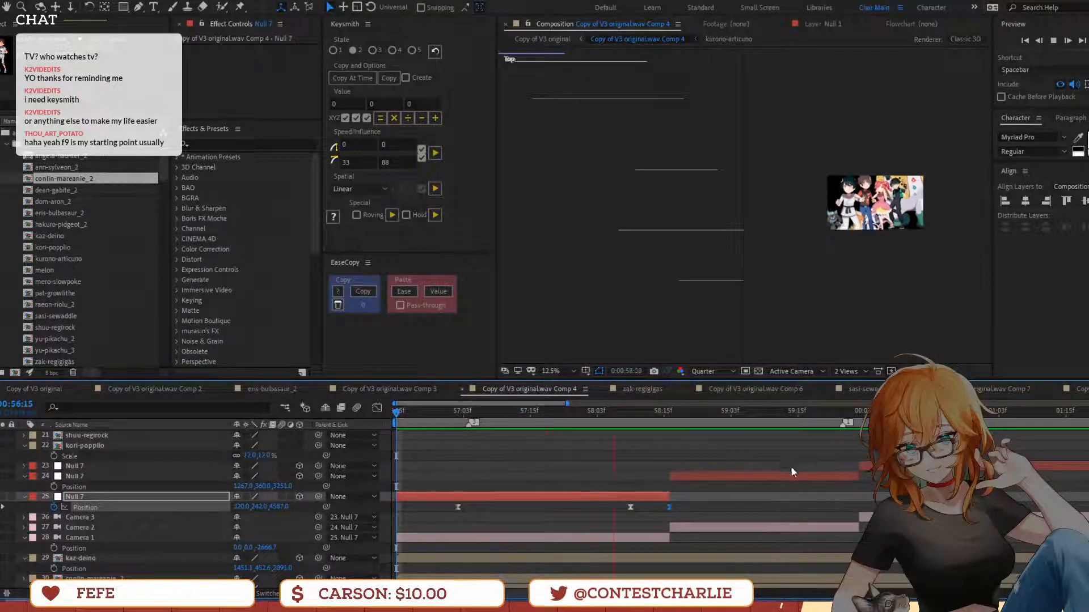
{"action": "key", "text": "space"}
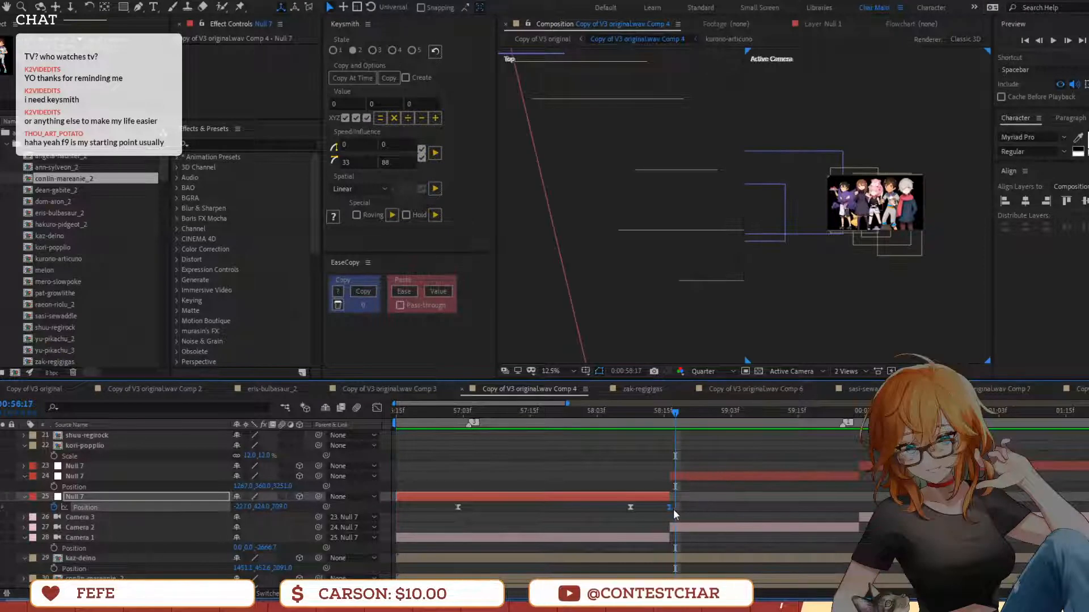
Delete the first camera null's last Position keyframe and move its middle keyframe to the layer's end at 0:58:16
{"action": "key", "text": "Delete"}
{"action": "left_click_drag", "start_coordinate": [629, 507], "coordinate": [288, 519]}
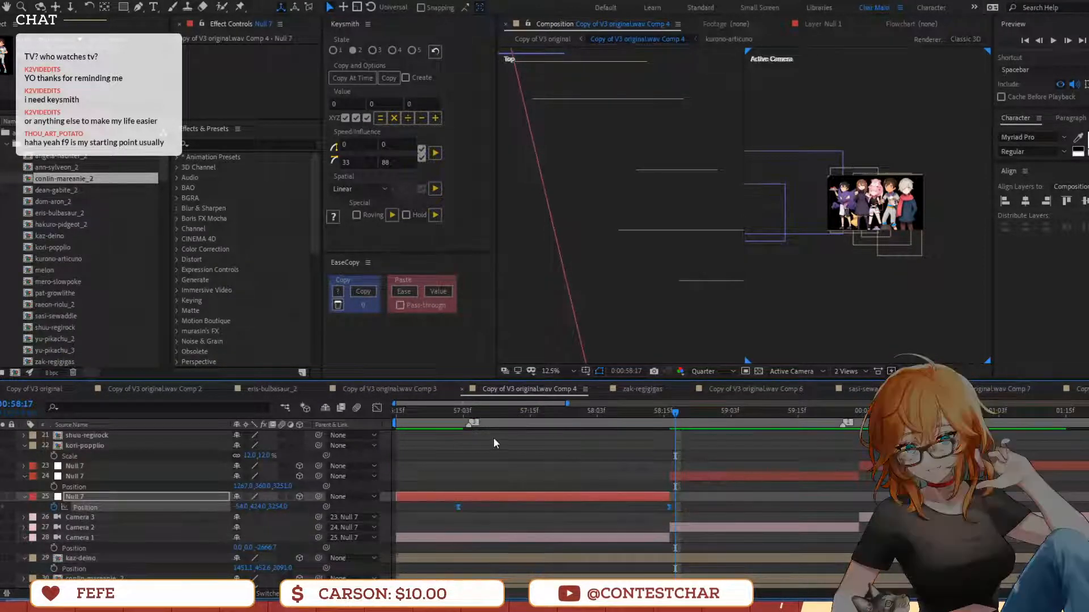
Start keyframing the second camera null's Position at 0:58:16, with values of about 846, 275, 4476
{"action": "left_click", "coordinate": [672, 419]}
{"action": "left_click", "coordinate": [708, 476]}
{"action": "left_click", "coordinate": [702, 498]}
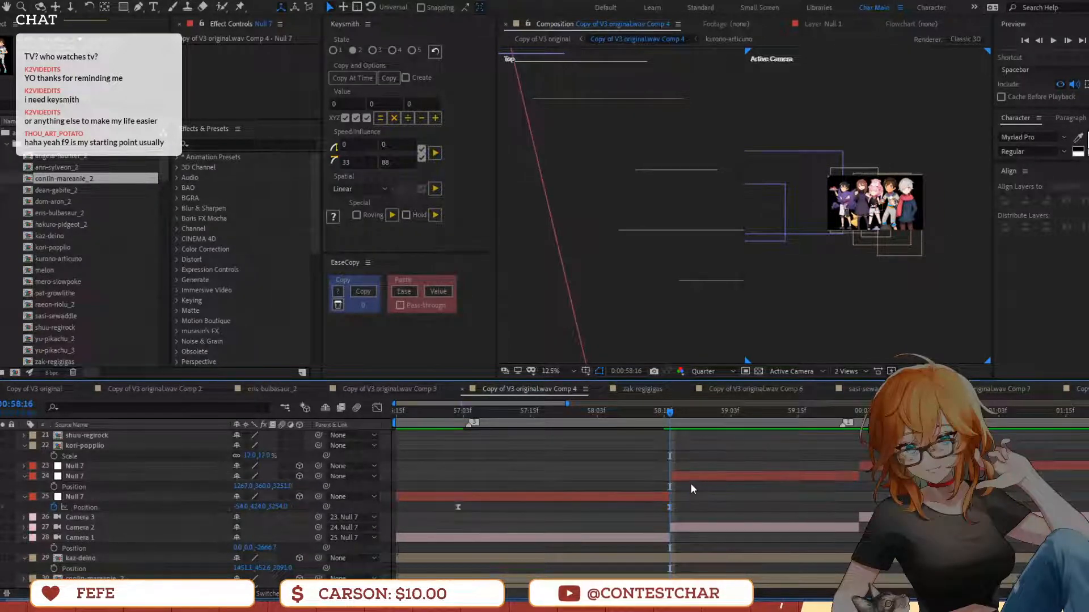
{"action": "left_click", "coordinate": [685, 475]}
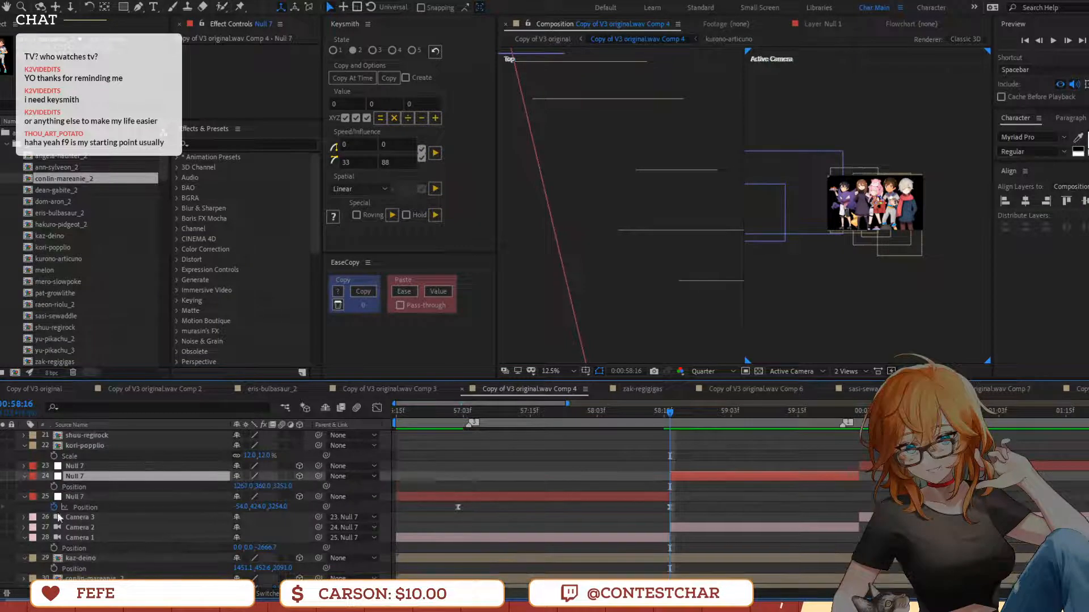
{"action": "left_click", "coordinate": [53, 487]}
{"action": "key", "text": "Return"}
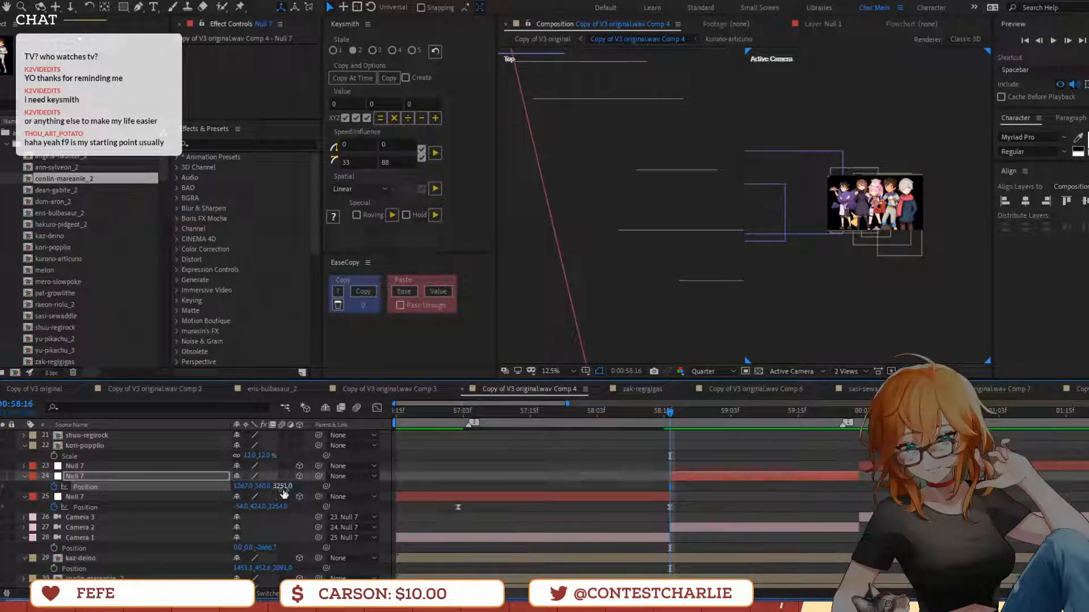
{"action": "left_click_drag", "start_coordinate": [368, 487], "coordinate": [696, 468]}
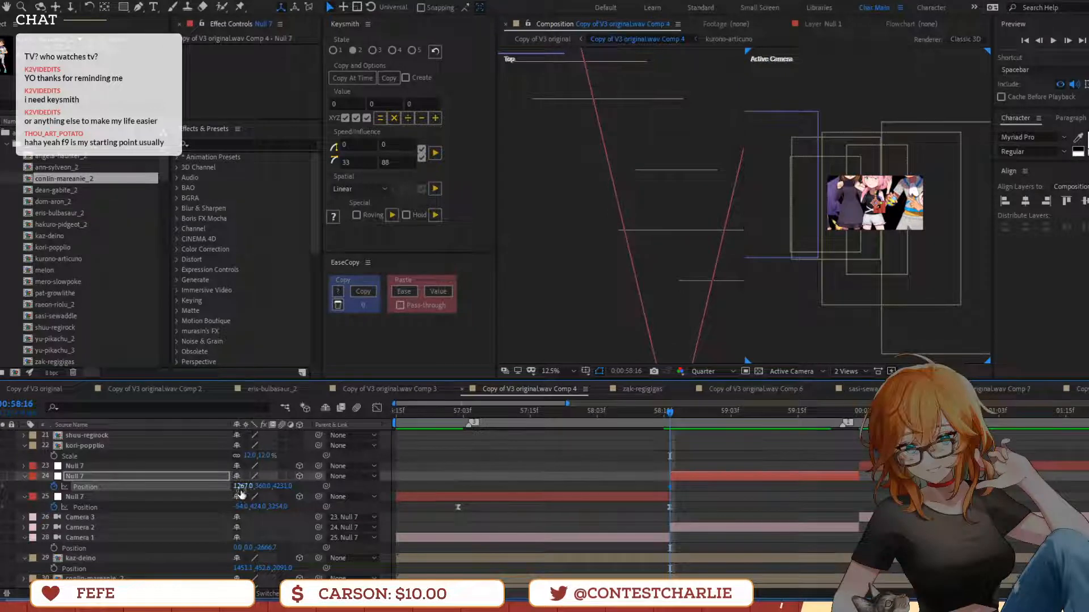
{"action": "left_click_drag", "start_coordinate": [241, 492], "coordinate": [315, 530]}
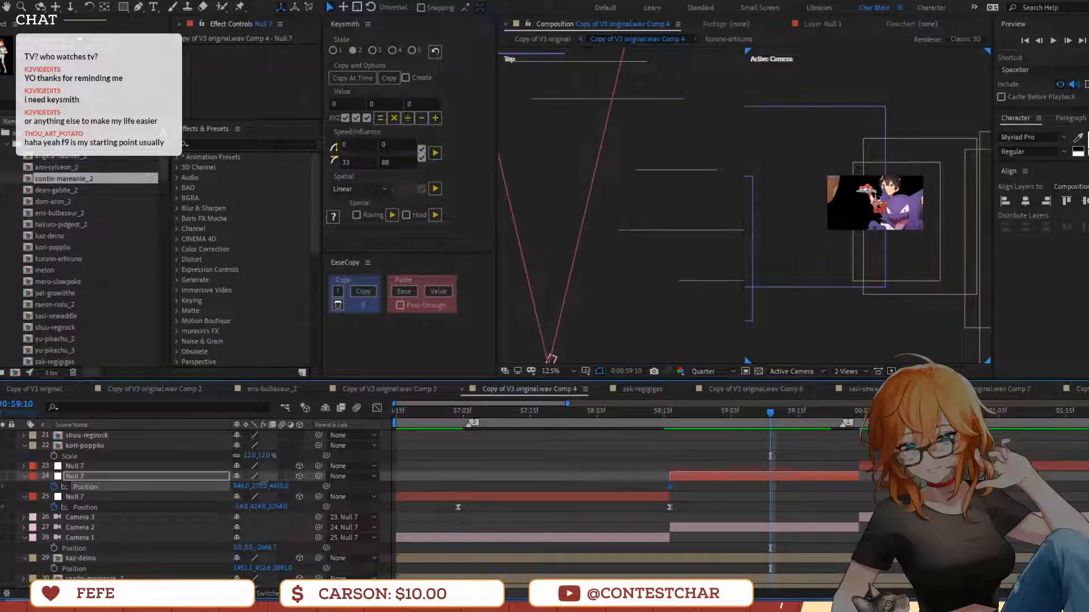
Keyframe the second camera null's Position at 0:59:10 to about 1252, 400, 3237, and preview from 0:56:22
{"action": "left_click_drag", "start_coordinate": [275, 486], "coordinate": [107, 515]}
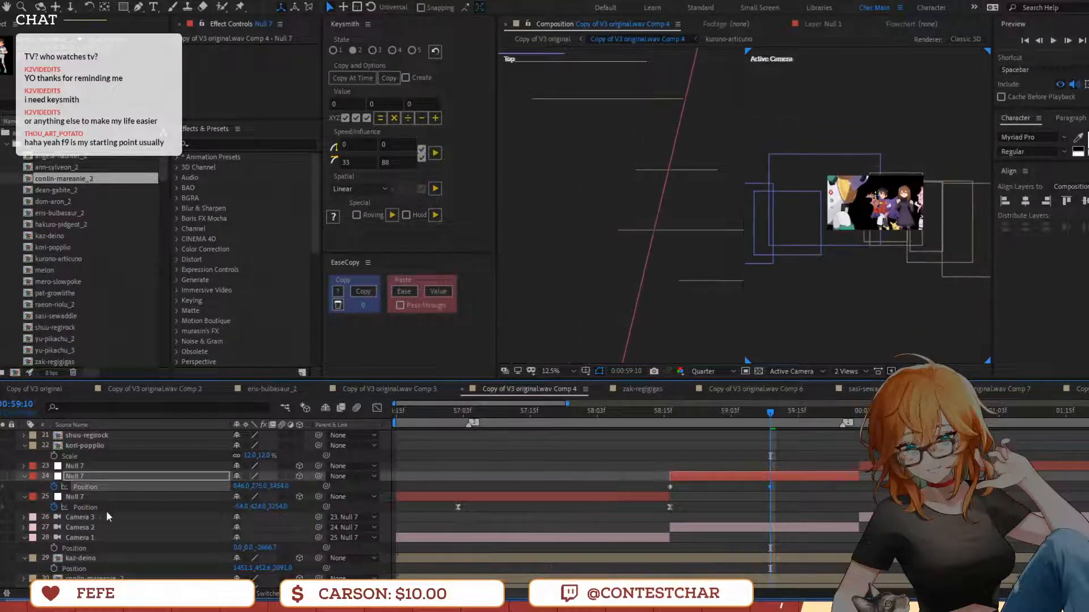
{"action": "left_click_drag", "start_coordinate": [248, 486], "coordinate": [454, 460]}
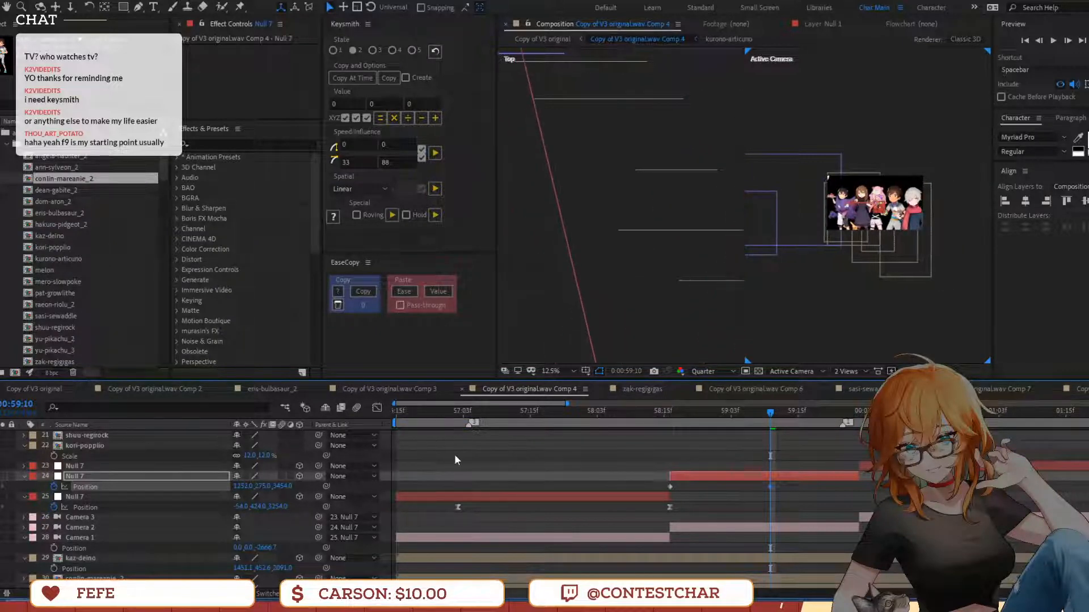
{"action": "left_click_drag", "start_coordinate": [267, 487], "coordinate": [291, 493]}
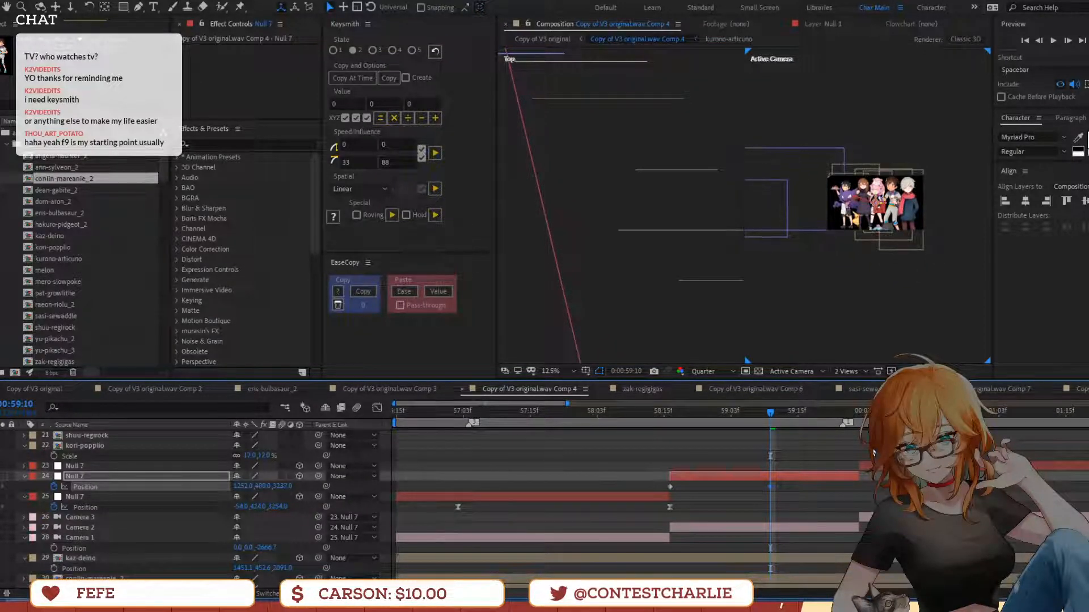
{"action": "left_click_drag", "start_coordinate": [767, 416], "coordinate": [434, 446]}
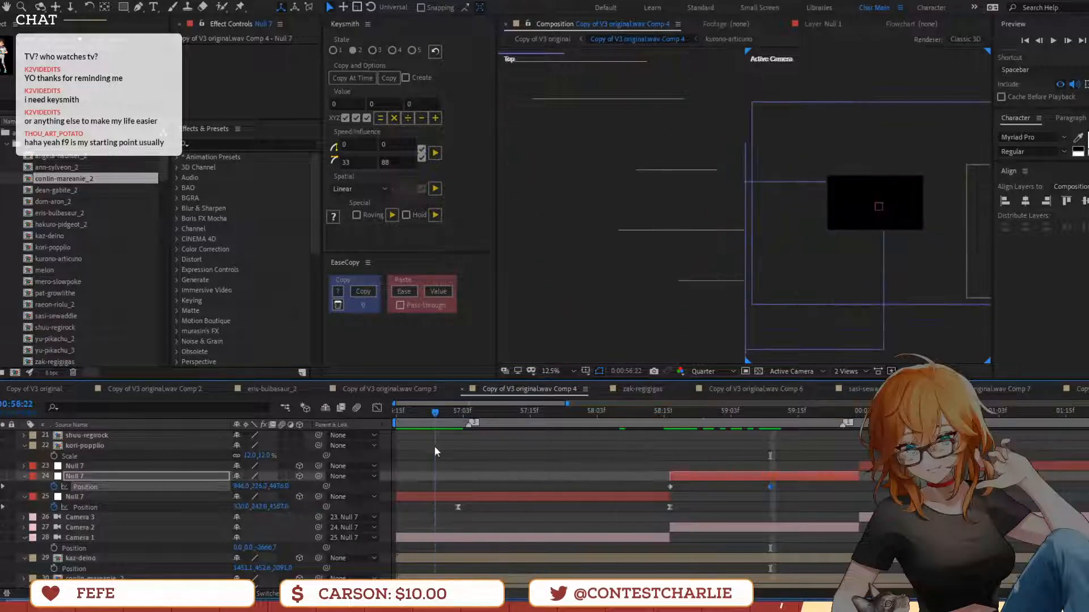
{"action": "key", "text": "space"}
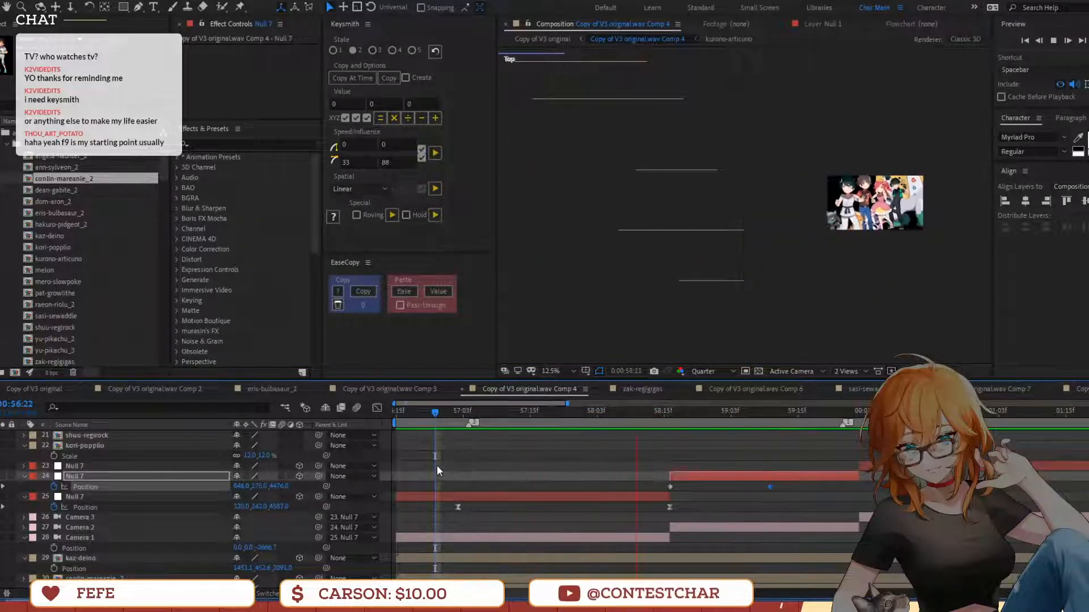
Move the second null's last keyframe to its layer's end, and apply Keysmith state 4 (influence 100 and 0.1) to both camera nulls' Position keyframes
{"action": "left_click", "coordinate": [775, 496]}
{"action": "left_click_drag", "start_coordinate": [770, 486], "coordinate": [548, 481]}
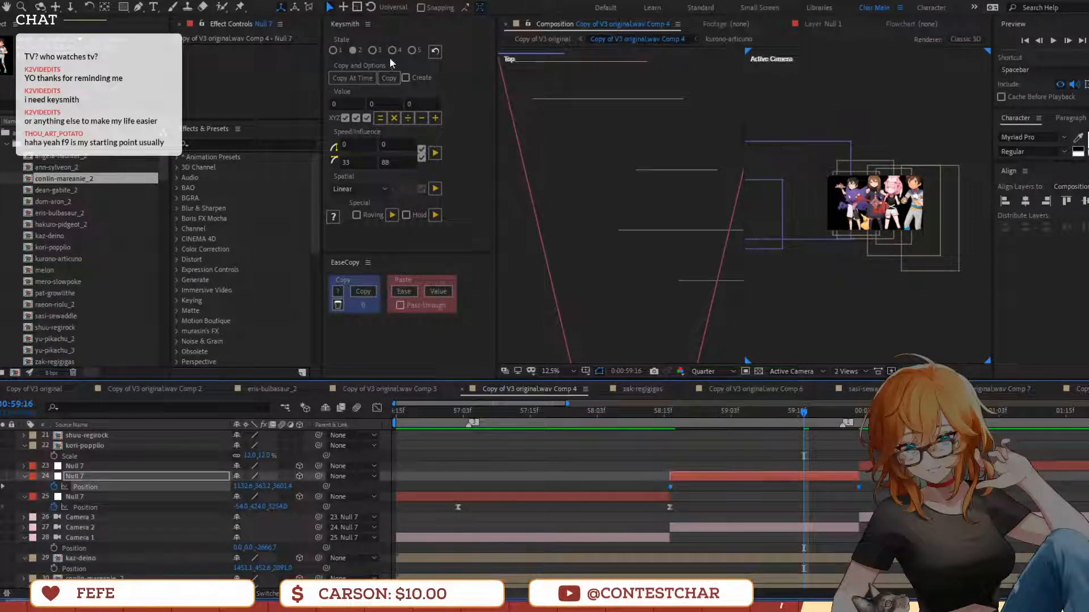
{"action": "left_click", "coordinate": [375, 50]}
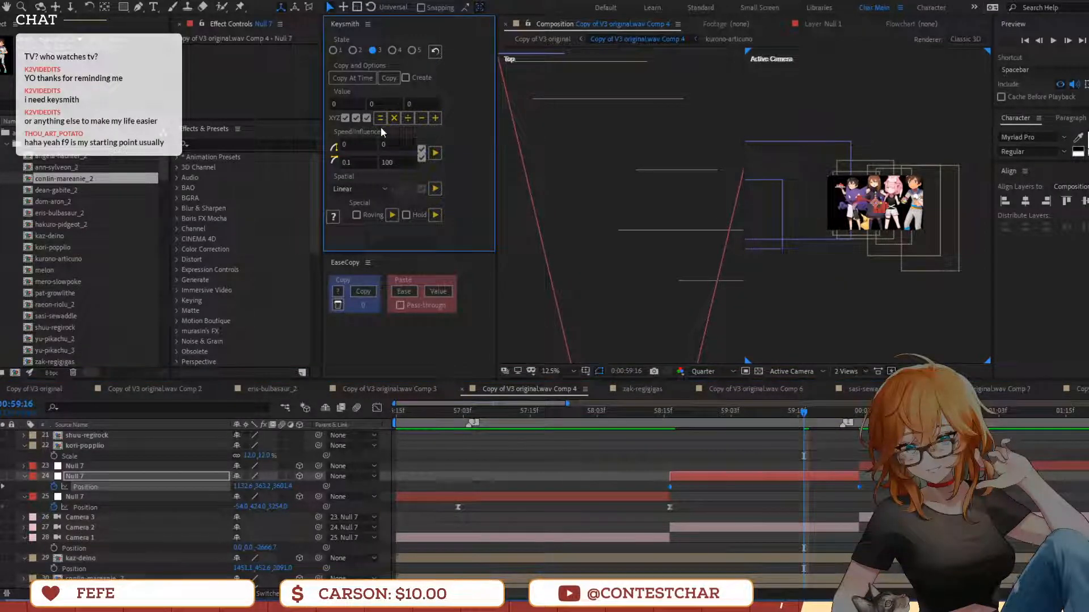
{"action": "left_click", "coordinate": [392, 51]}
{"action": "left_click_drag", "start_coordinate": [685, 509], "coordinate": [396, 501]}
{"action": "left_click", "coordinate": [434, 154]}
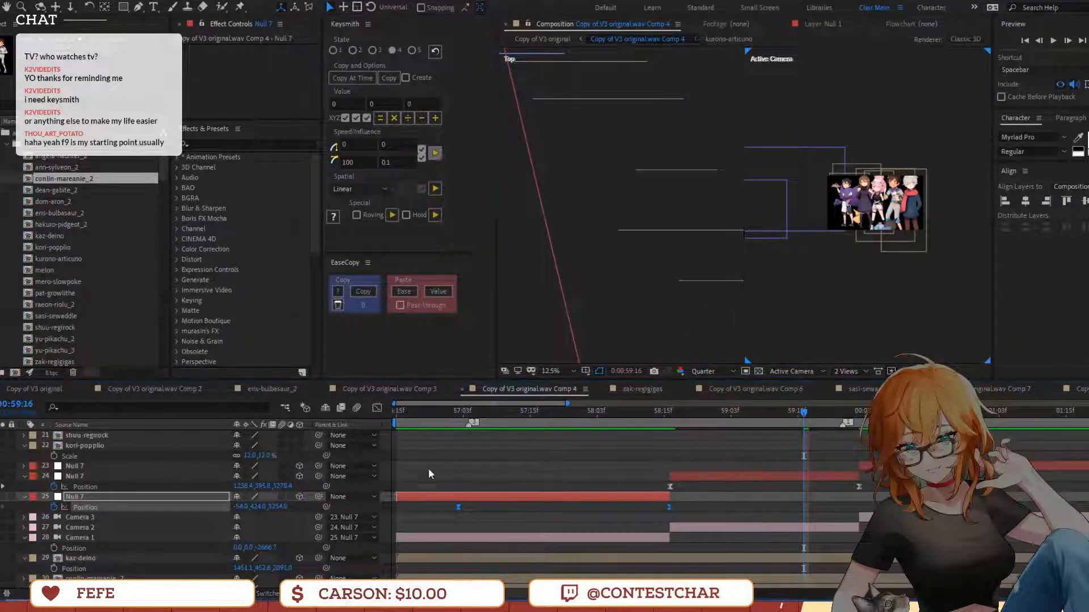
Preview the eased camera moves from 0:57:01, and replay them from 0:57:15
{"action": "left_click", "coordinate": [451, 414]}
{"action": "key", "text": "space"}
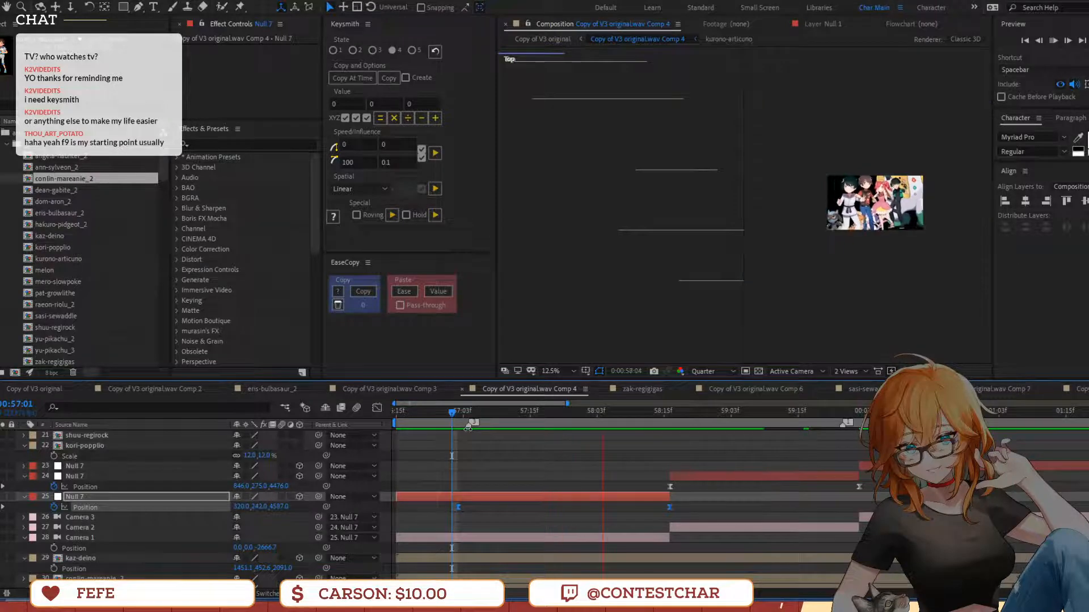
{"action": "key", "text": "space"}
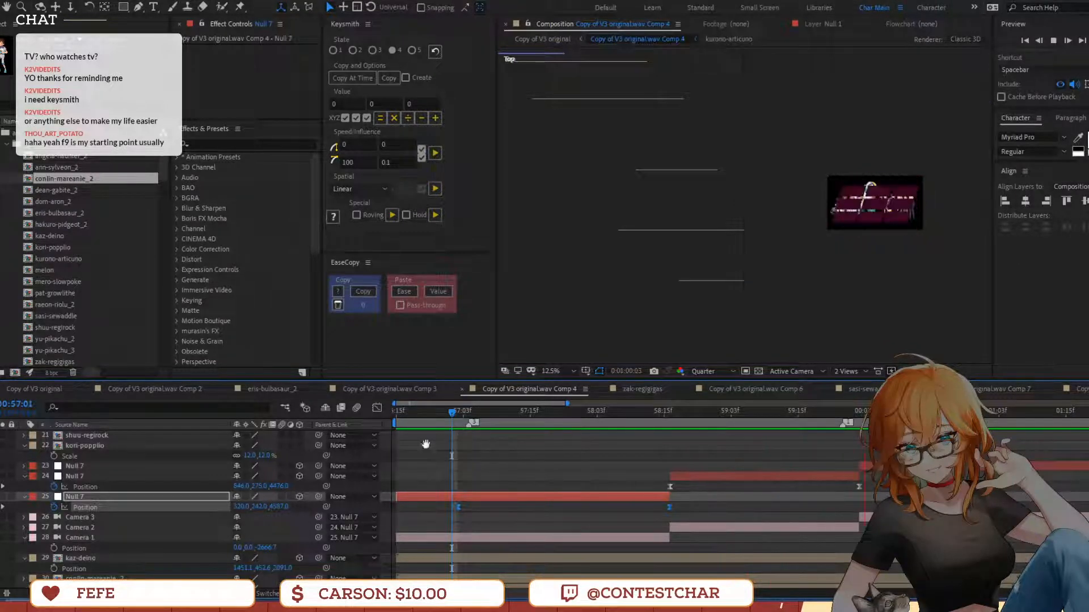
{"action": "left_click", "coordinate": [529, 417]}
{"action": "key", "text": "space"}
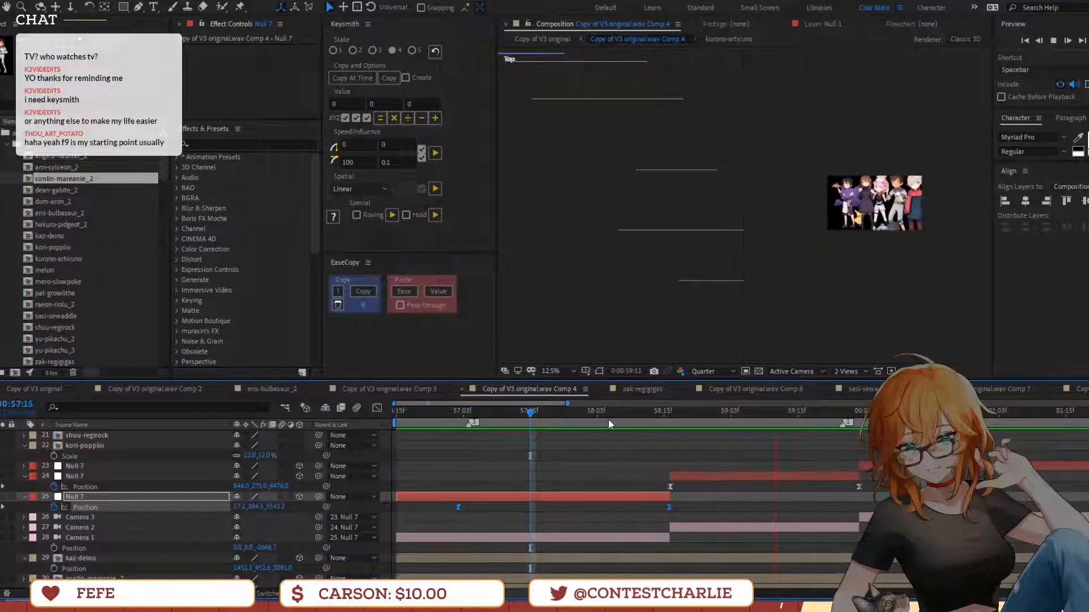
{"action": "key", "text": "space"}
Pull the start of Camera 3 and its controlling null earlier to the marker at 0:59:23
{"action": "left_click", "coordinate": [865, 516]}
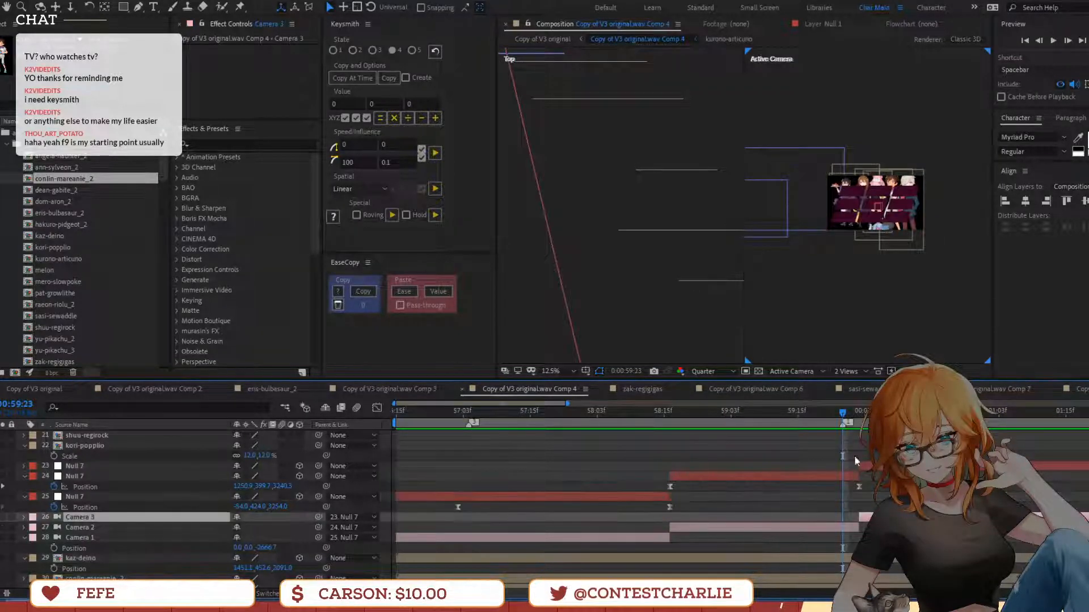
{"action": "left_click_drag", "start_coordinate": [858, 464], "coordinate": [842, 466]}
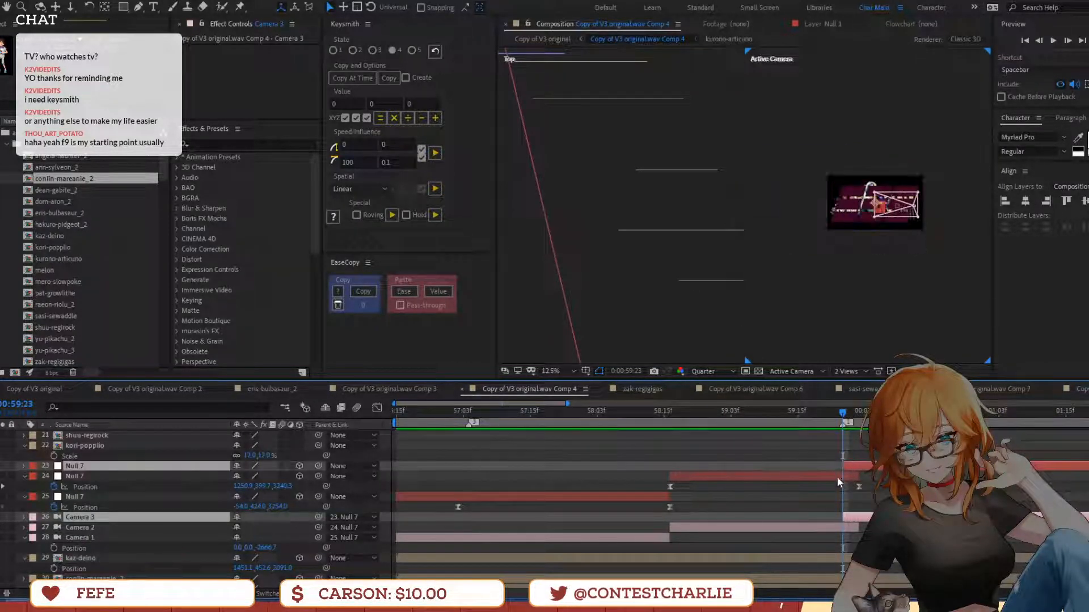
Trim the starts of the five character layers from kaz-deino through mero-slowpoke to 0:58:16, where Camera 2 begins
{"action": "scroll", "coordinate": [834, 497], "scroll_direction": "down", "scroll_amount": 2}
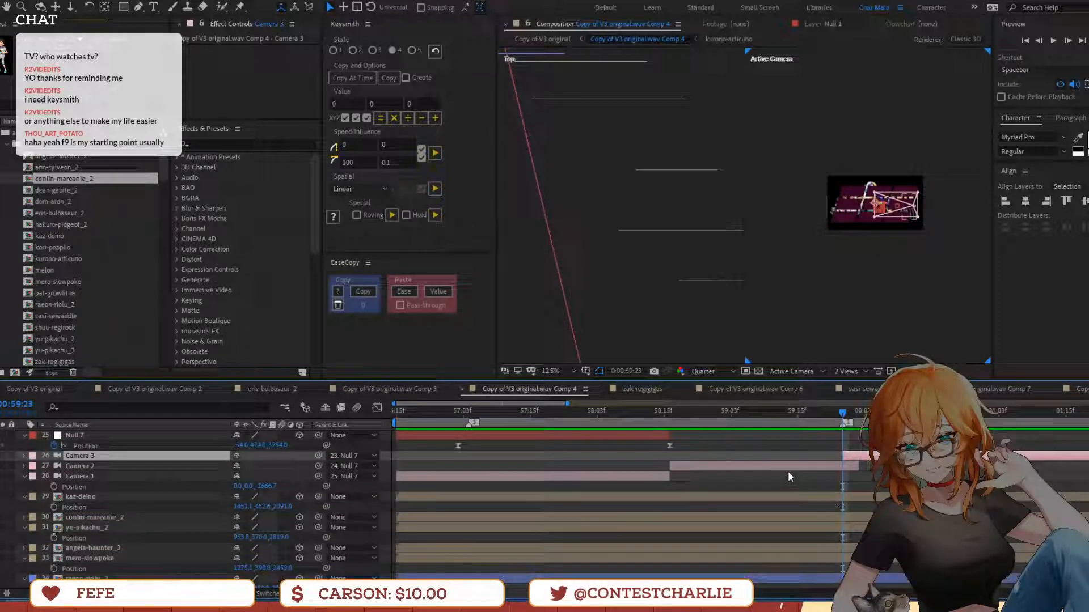
{"action": "left_click", "coordinate": [840, 496]}
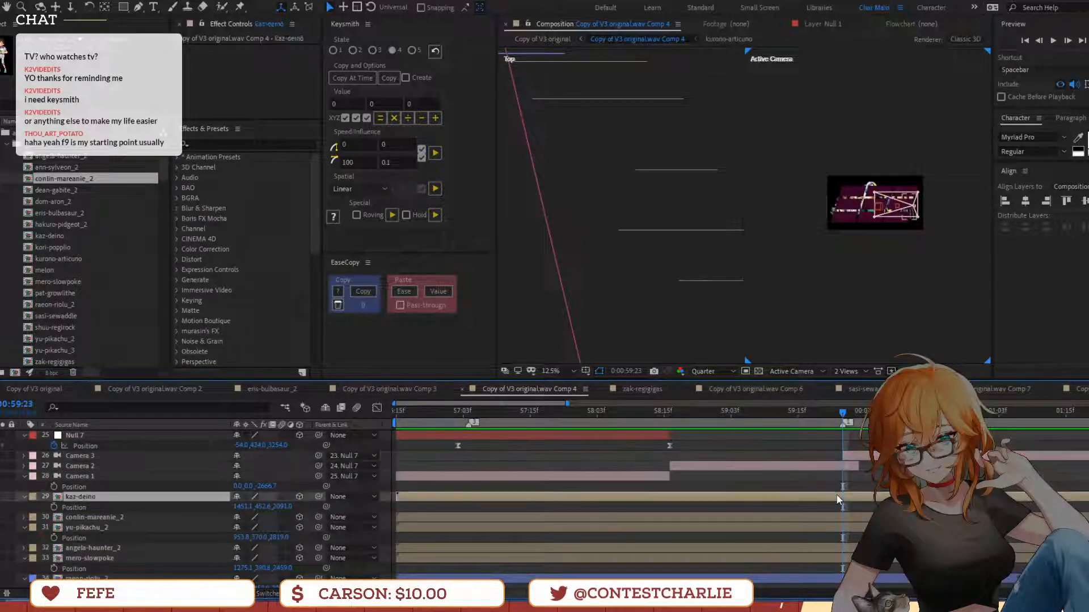
{"action": "left_click", "coordinate": [834, 562], "text": "shift"}
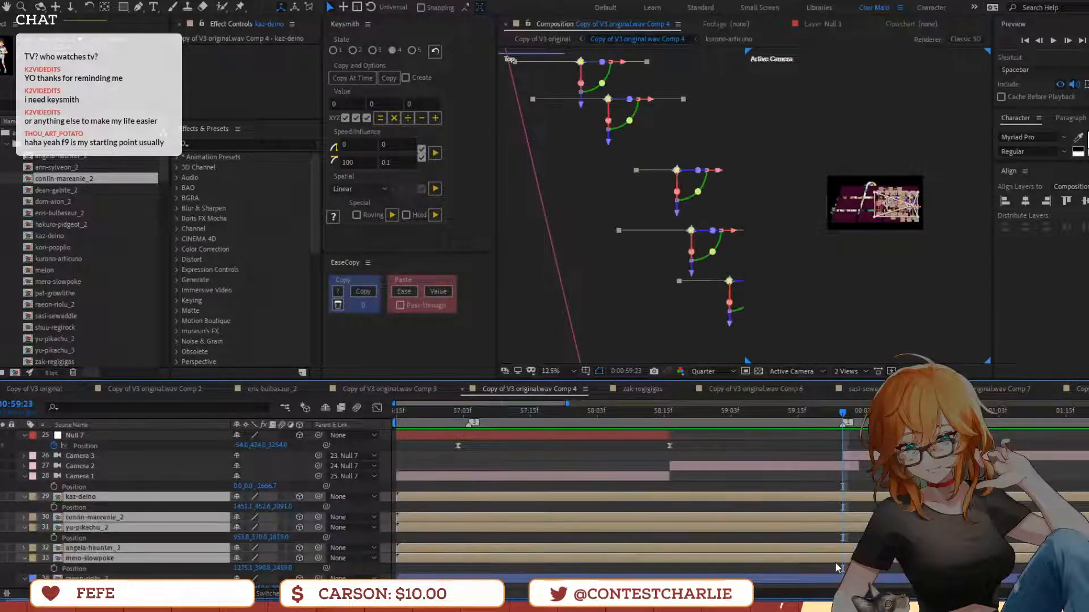
{"action": "left_click", "coordinate": [670, 414]}
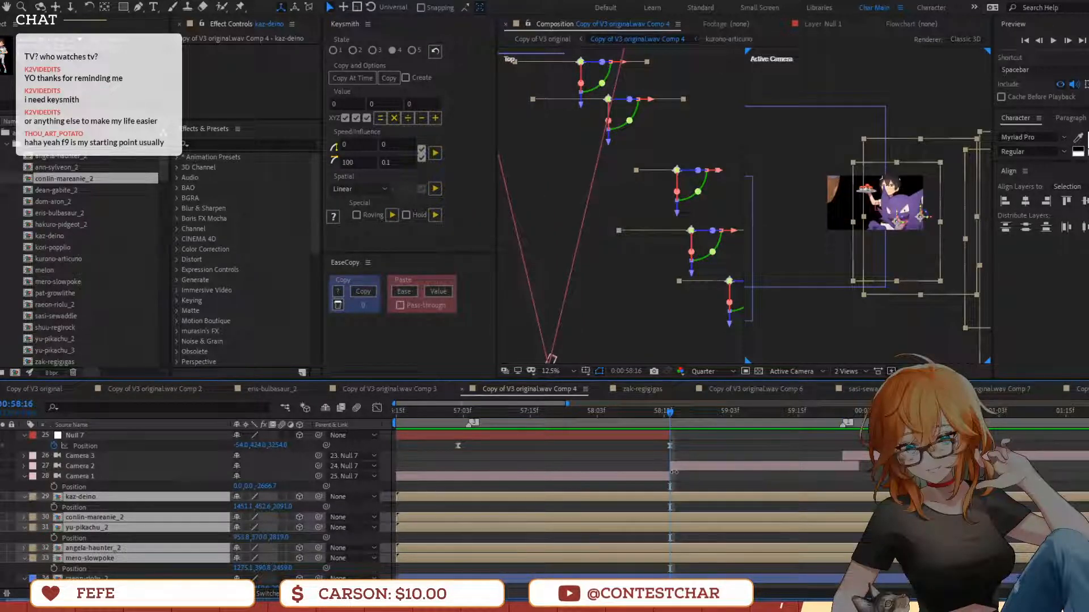
{"action": "key", "text": "alt+bracketleft"}
Preview the camera moves from 0:56:15, and replay them from around 0:57:15 across the cut to Camera 2
{"action": "key", "text": "space"}
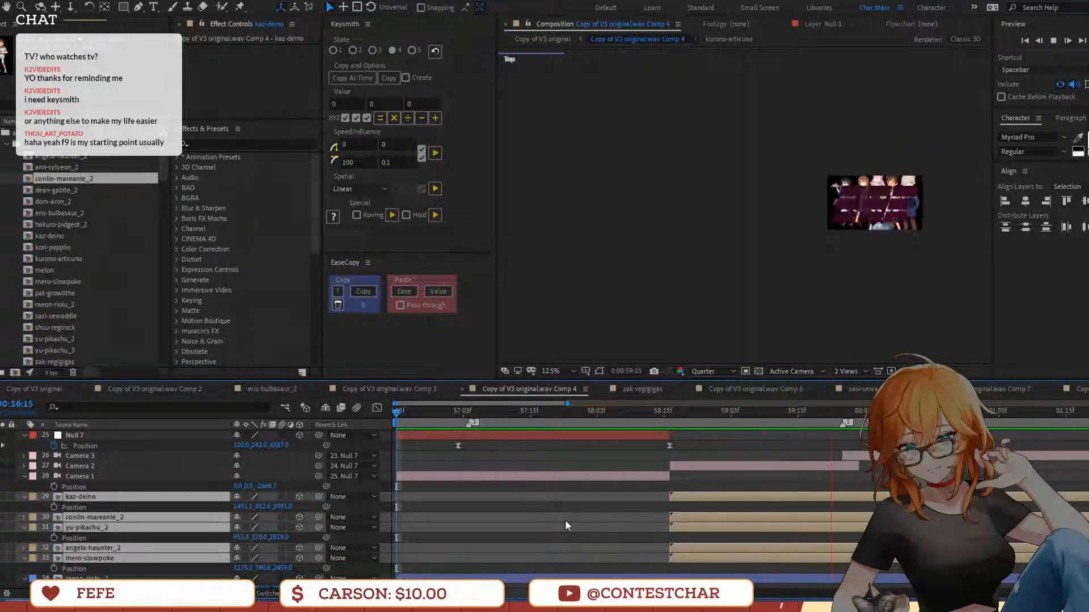
{"action": "key", "text": "space"}
{"action": "left_click", "coordinate": [525, 423]}
{"action": "key", "text": "space"}
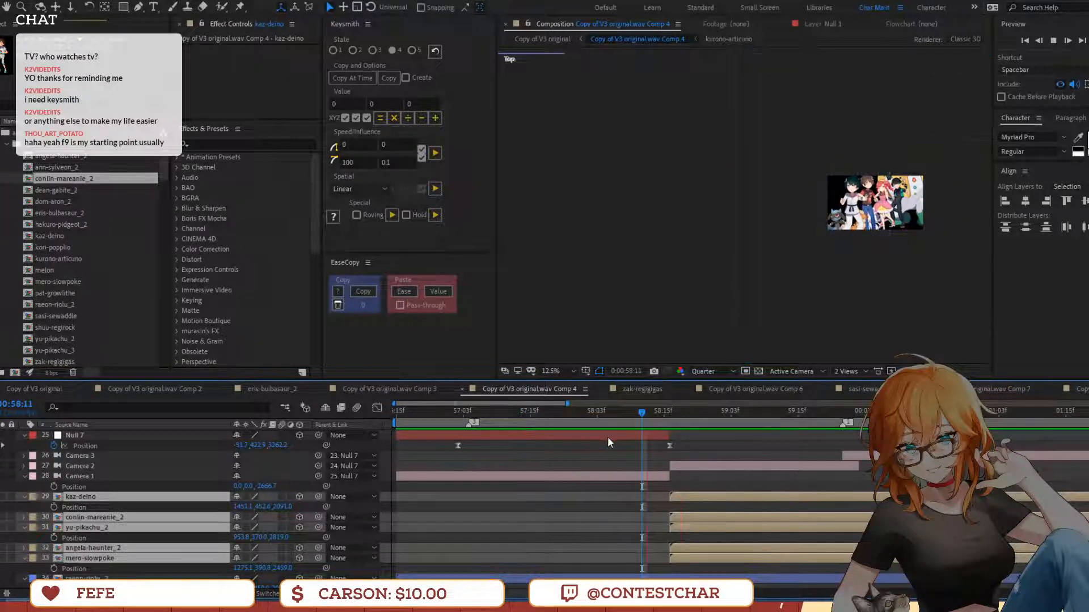
{"action": "key", "text": "space"}
Move the last Position keyframe of Camera 1's controlling null earlier to 0:58:10
{"action": "scroll", "coordinate": [632, 442], "scroll_direction": "up", "scroll_amount": 5}
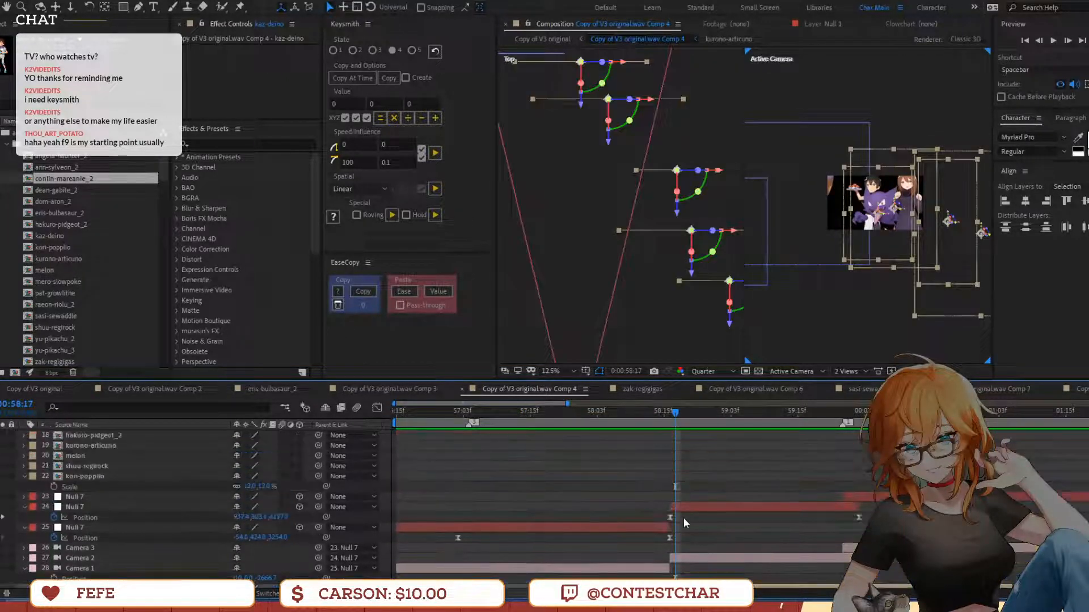
{"action": "left_click", "coordinate": [637, 417]}
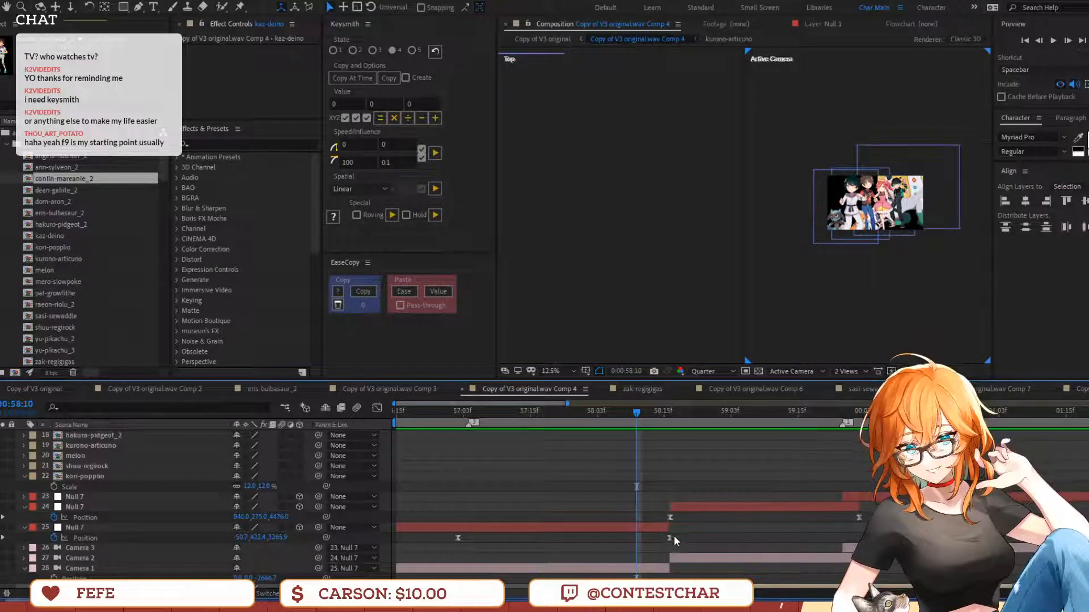
{"action": "left_click_drag", "start_coordinate": [669, 537], "coordinate": [635, 551]}
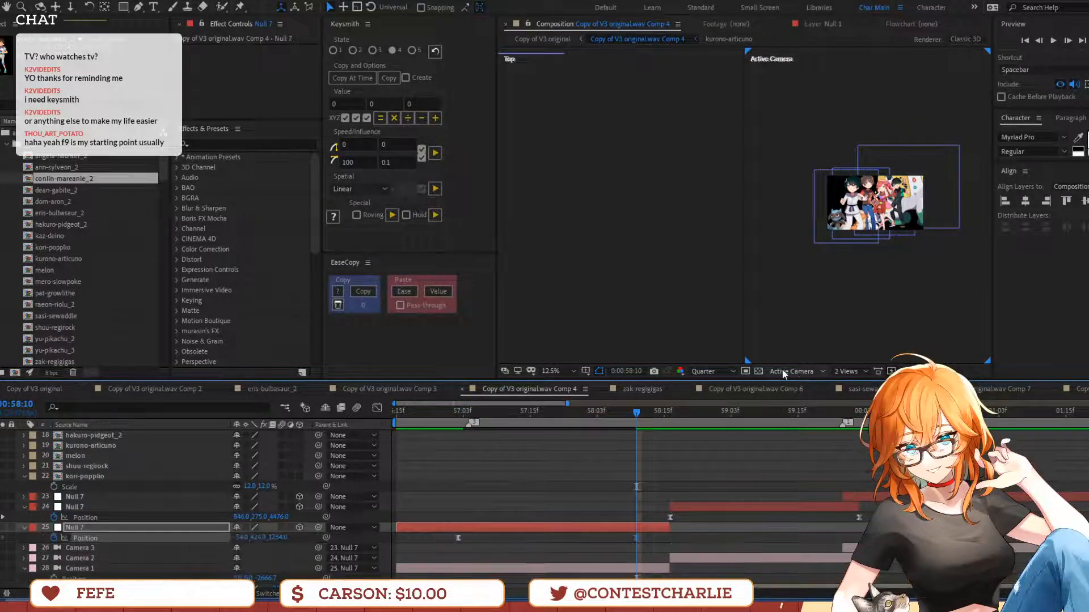
Locate Camera 1's body in the Top view and select the camera there
{"action": "left_click", "coordinate": [651, 283]}
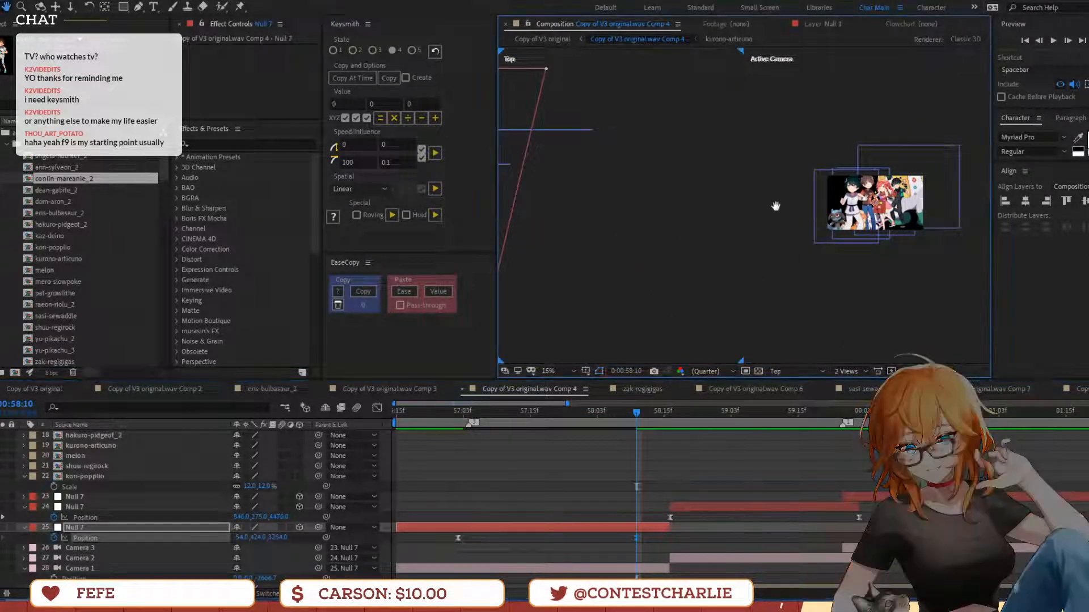
{"action": "left_click_drag", "start_coordinate": [775, 206], "coordinate": [761, 210]}
{"action": "left_click", "coordinate": [777, 243]}
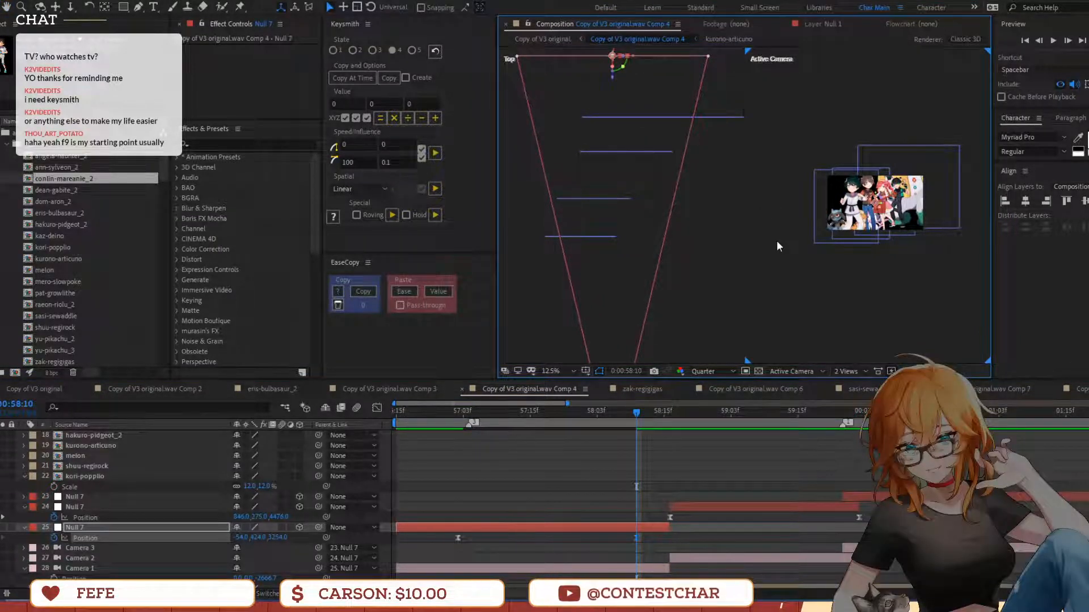
{"action": "left_click", "coordinate": [657, 305]}
{"action": "left_click_drag", "start_coordinate": [649, 311], "coordinate": [613, 148]}
{"action": "scroll", "coordinate": [611, 157], "scroll_direction": "down", "scroll_amount": 2}
{"action": "scroll", "coordinate": [557, 253], "scroll_direction": "up", "scroll_amount": 4}
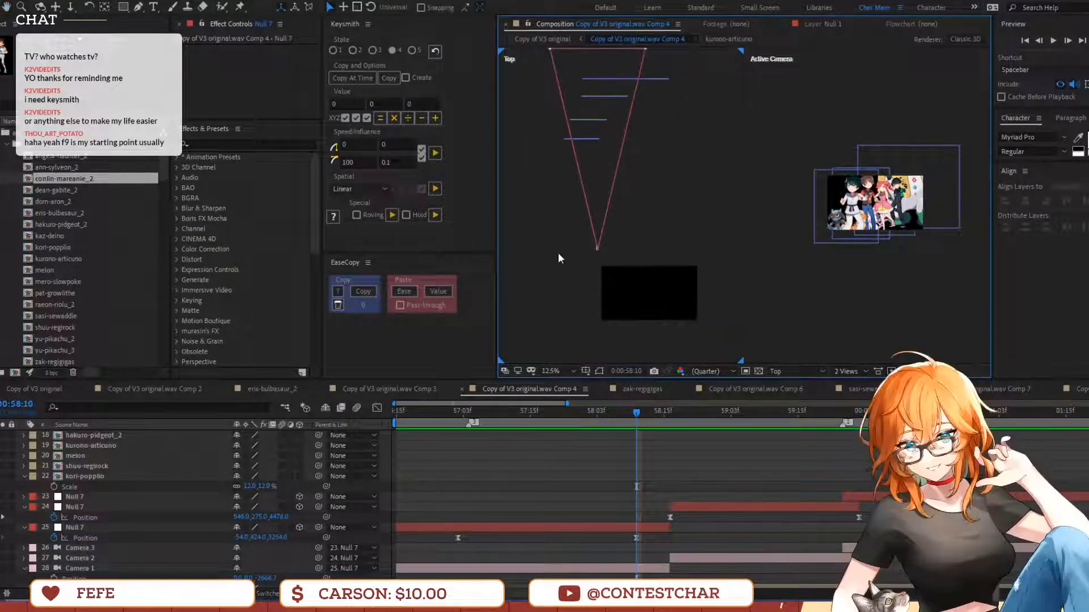
{"action": "left_click_drag", "start_coordinate": [591, 307], "coordinate": [675, 233]}
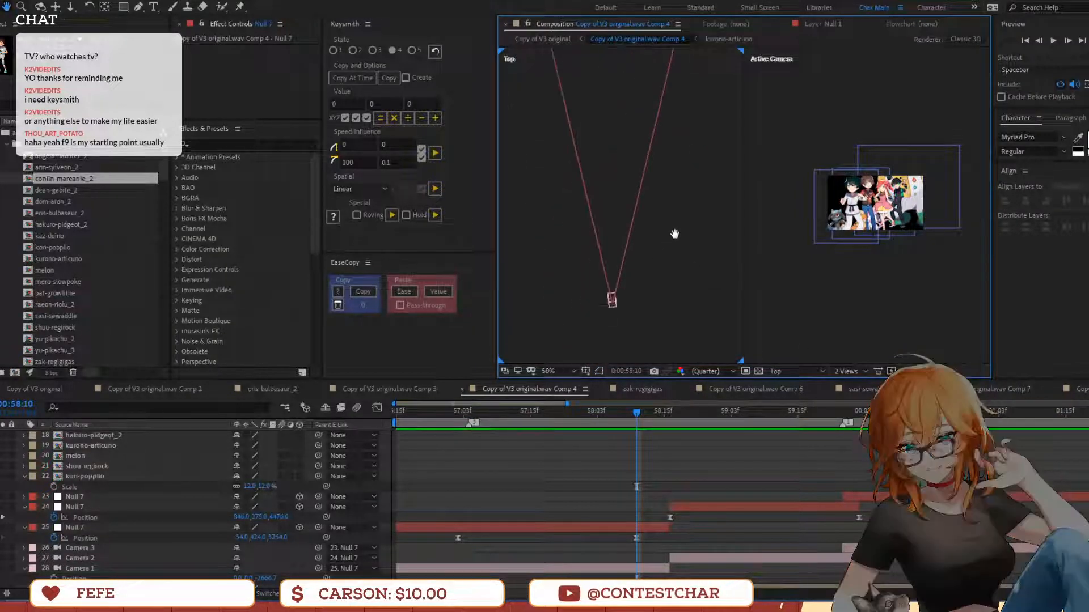
{"action": "left_click", "coordinate": [612, 300]}
{"action": "scroll", "coordinate": [387, 527], "scroll_direction": "down", "scroll_amount": 3}
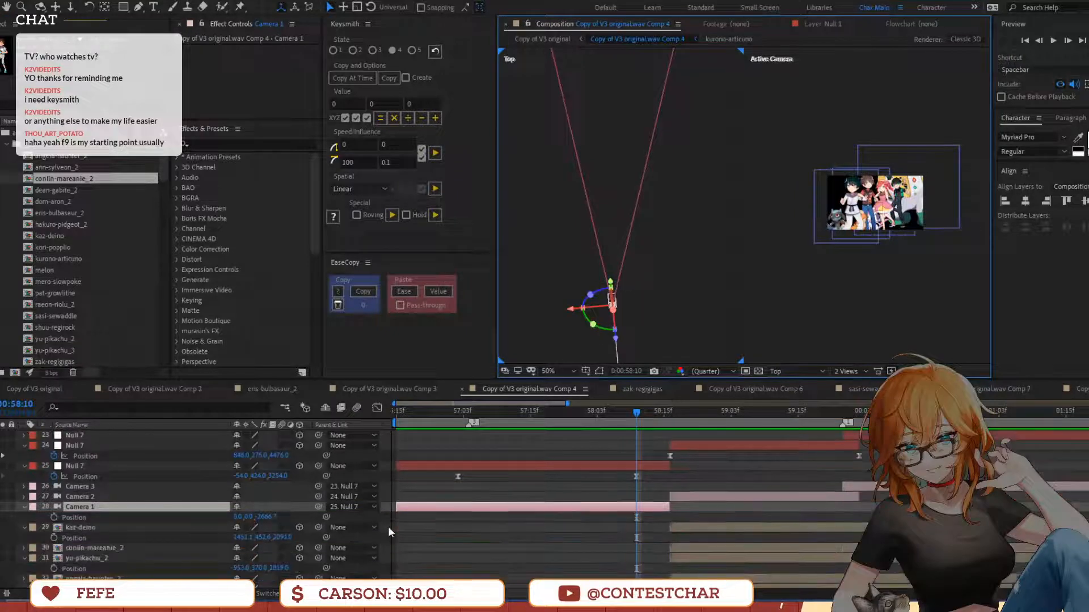
Try setting Camera 1's Z Position to 0
{"action": "left_click", "coordinate": [264, 517]}
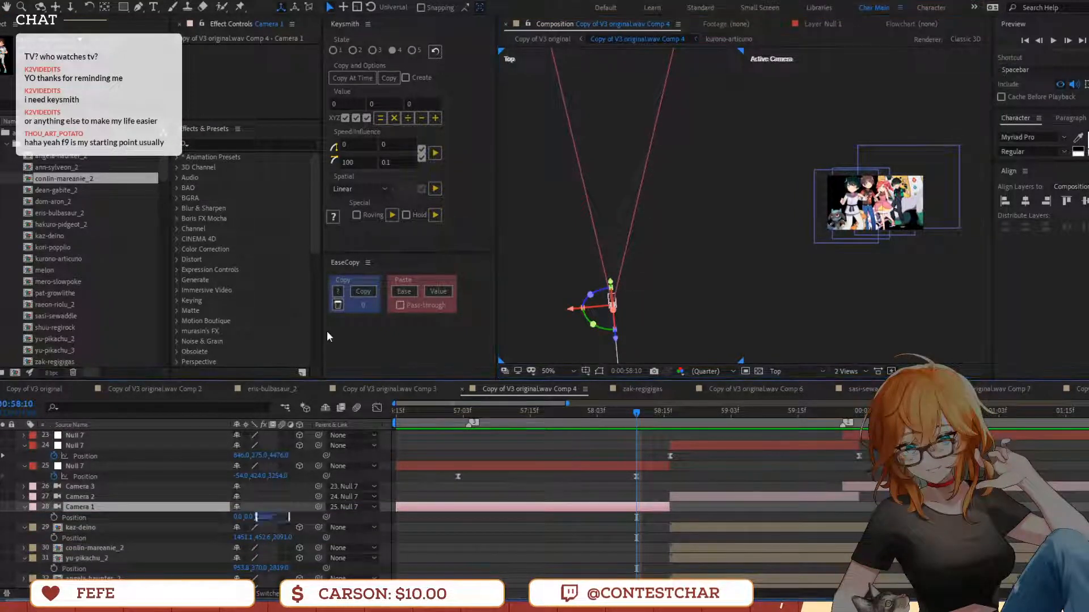
{"action": "key", "text": "Return"}
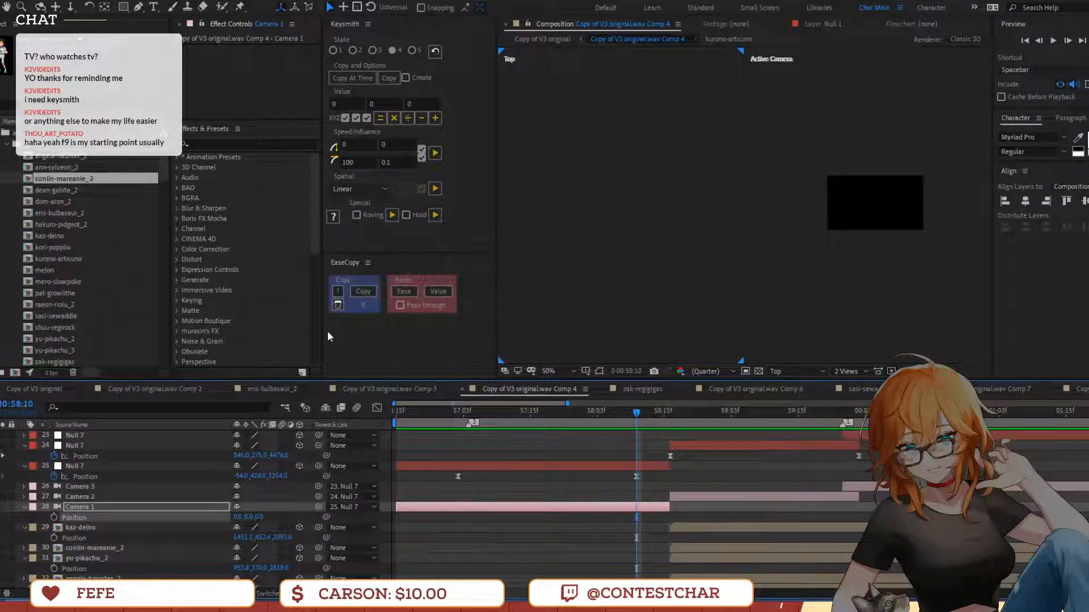
{"action": "key", "text": "ctrl+z"}
Reveal Camera 1's Transform properties and set its Z Position to about -2751.7
{"action": "left_click", "coordinate": [126, 510]}
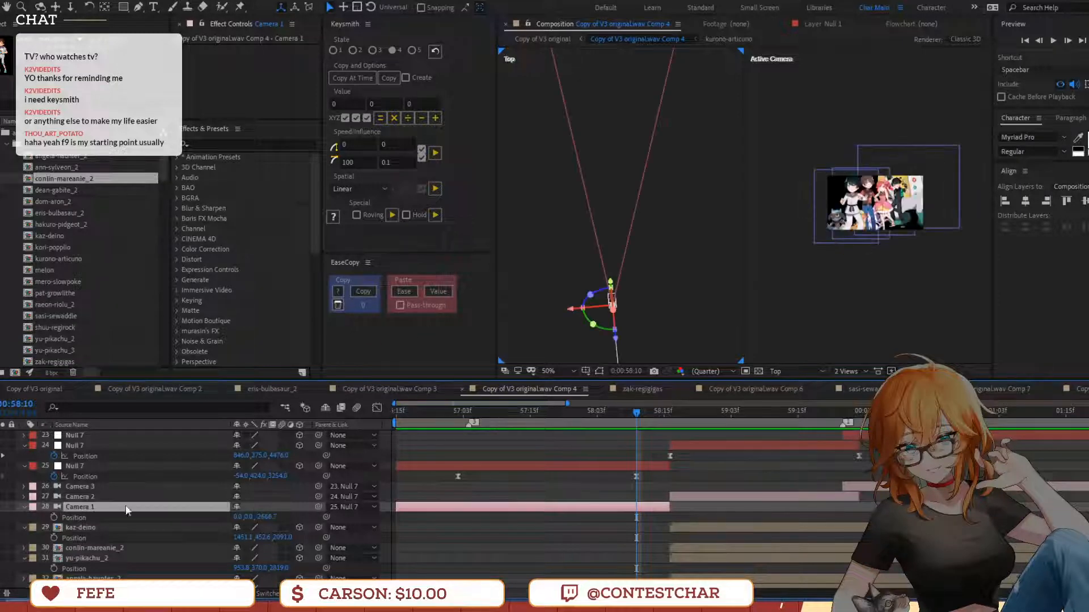
{"action": "left_click", "coordinate": [24, 507]}
{"action": "left_click", "coordinate": [25, 507]}
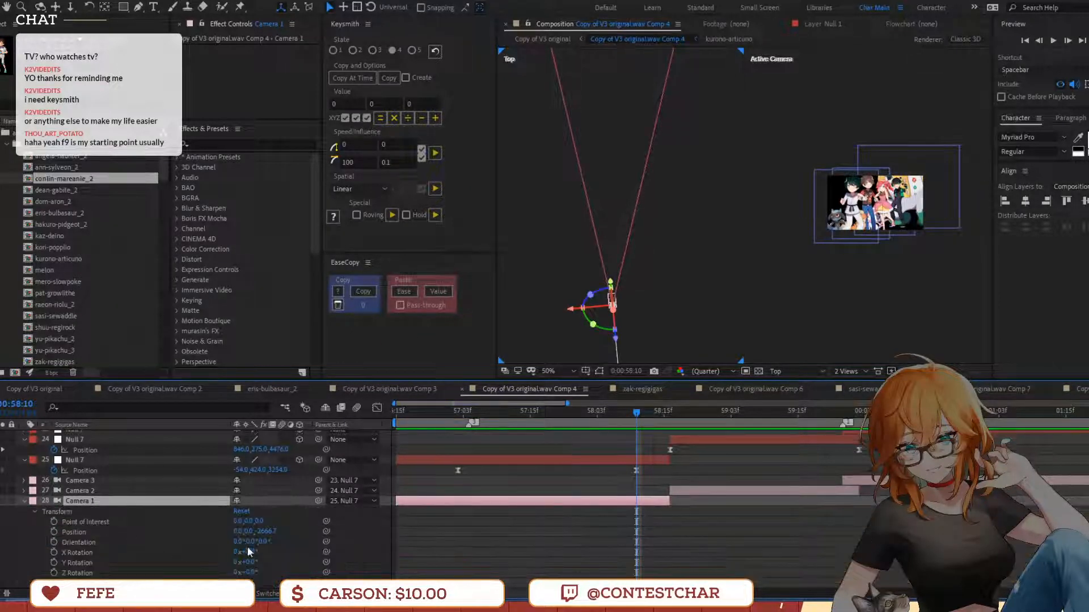
{"action": "left_click_drag", "start_coordinate": [267, 532], "coordinate": [224, 540]}
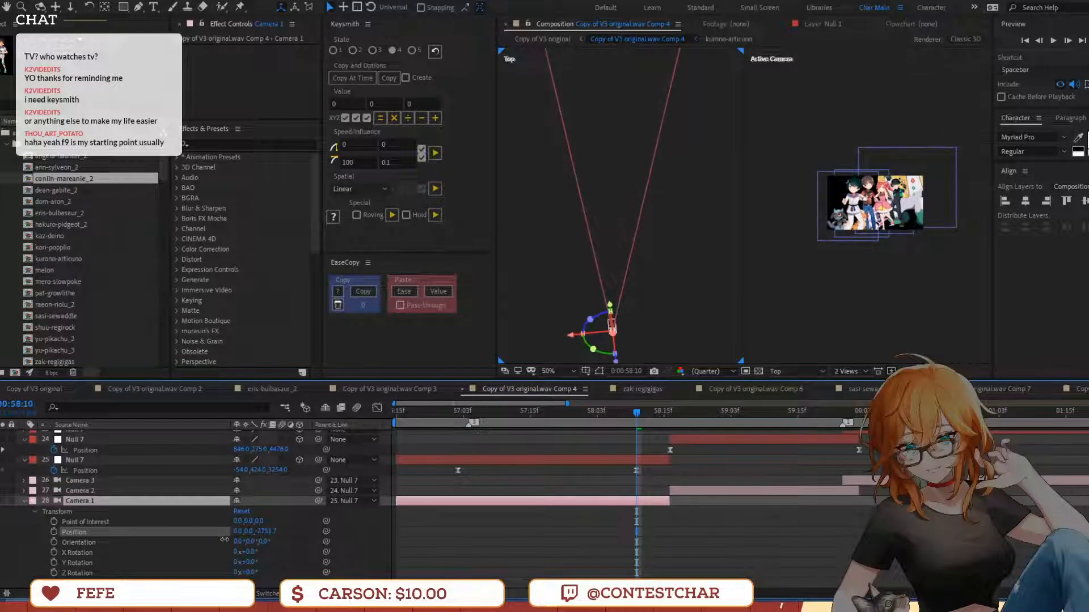
Examine Camera 1's body, view cone and motion path in the Top view
{"action": "scroll", "coordinate": [628, 152], "scroll_direction": "up", "scroll_amount": 5}
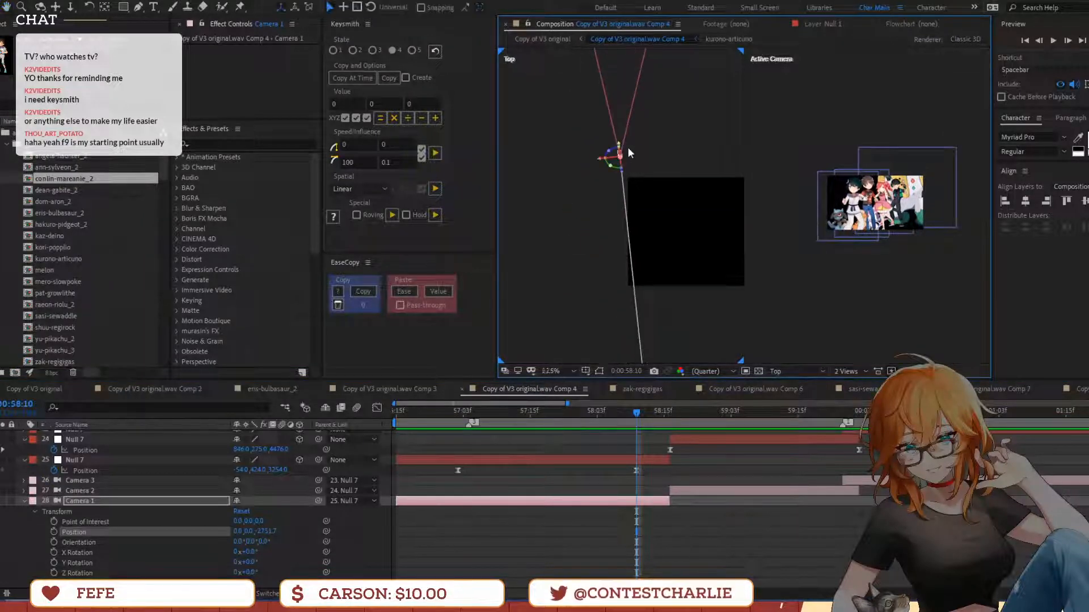
{"action": "scroll", "coordinate": [628, 147], "scroll_direction": "down", "scroll_amount": 9}
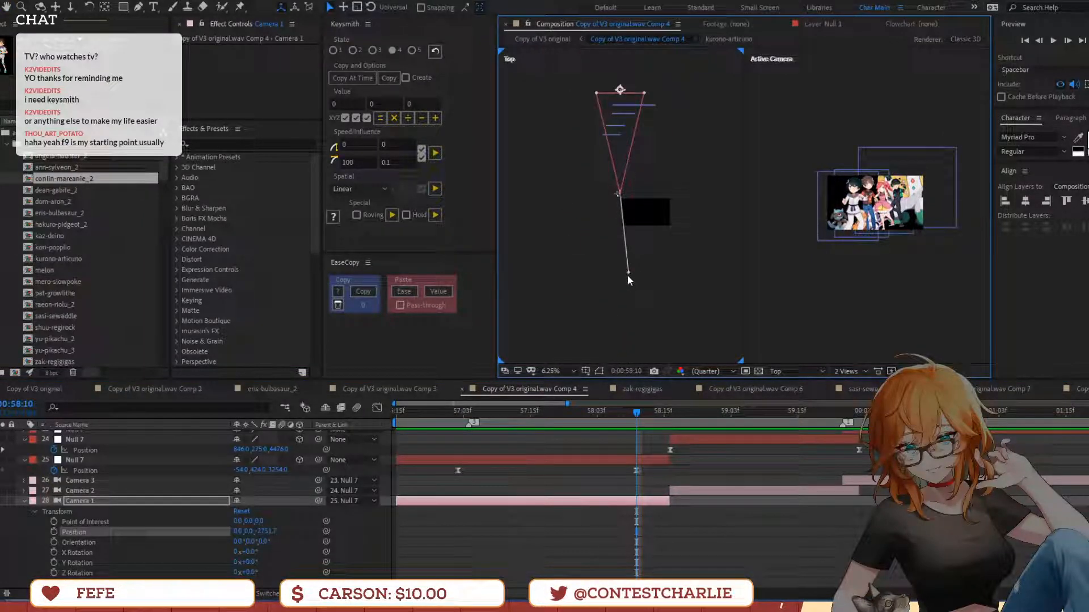
{"action": "left_click", "coordinate": [626, 274]}
{"action": "left_click", "coordinate": [619, 194]}
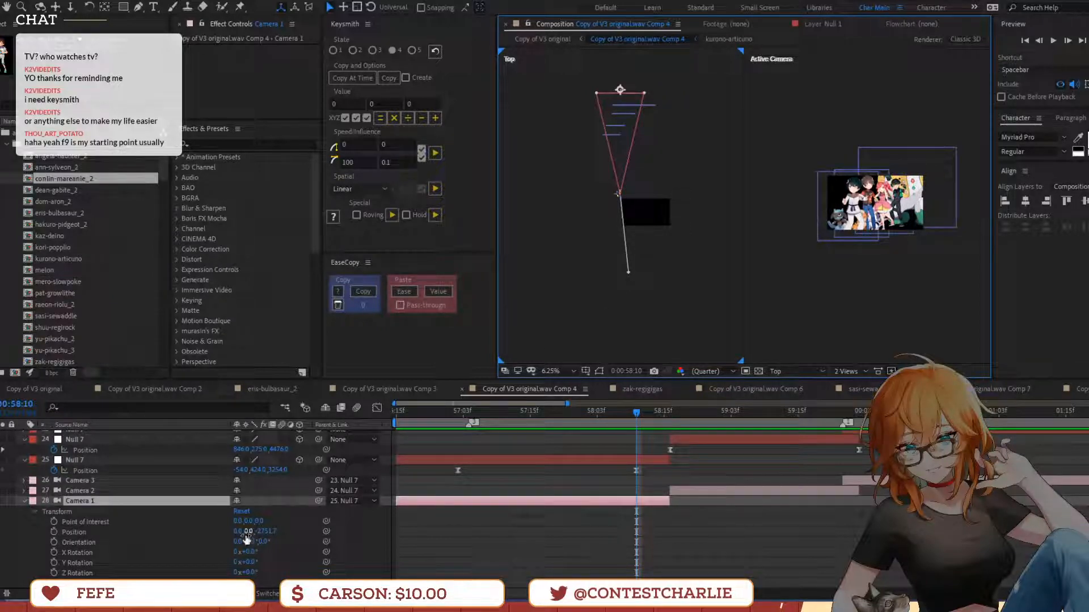
{"action": "scroll", "coordinate": [245, 536], "scroll_direction": "down", "scroll_amount": 3}
{"action": "scroll", "coordinate": [624, 187], "scroll_direction": "up", "scroll_amount": 3}
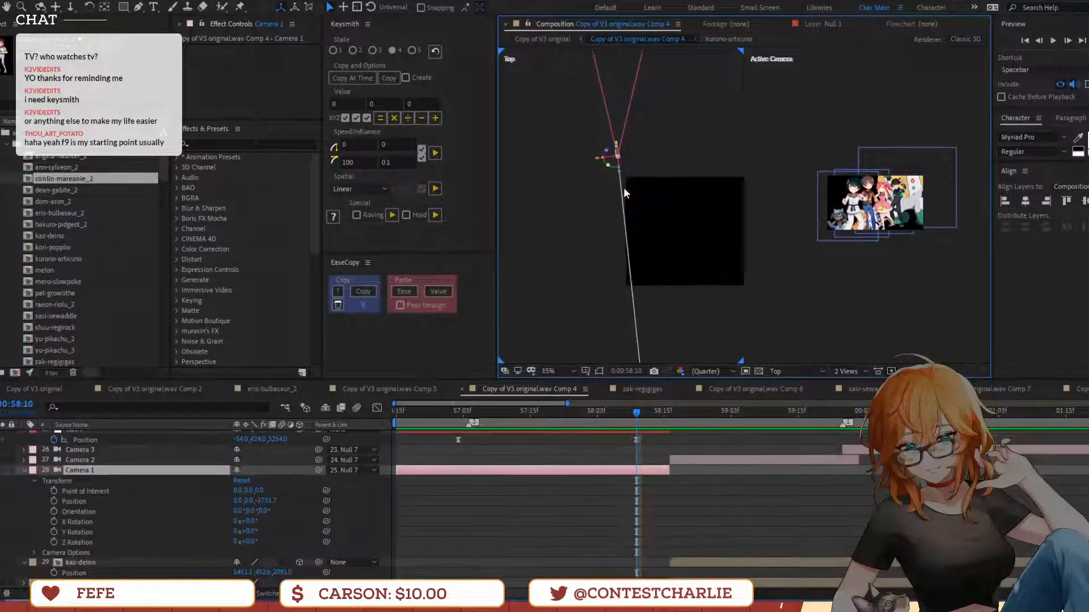
{"action": "scroll", "coordinate": [624, 188], "scroll_direction": "up", "scroll_amount": 1}
{"action": "scroll", "coordinate": [564, 121], "scroll_direction": "up", "scroll_amount": 1}
{"action": "left_click_drag", "start_coordinate": [600, 86], "coordinate": [649, 387]}
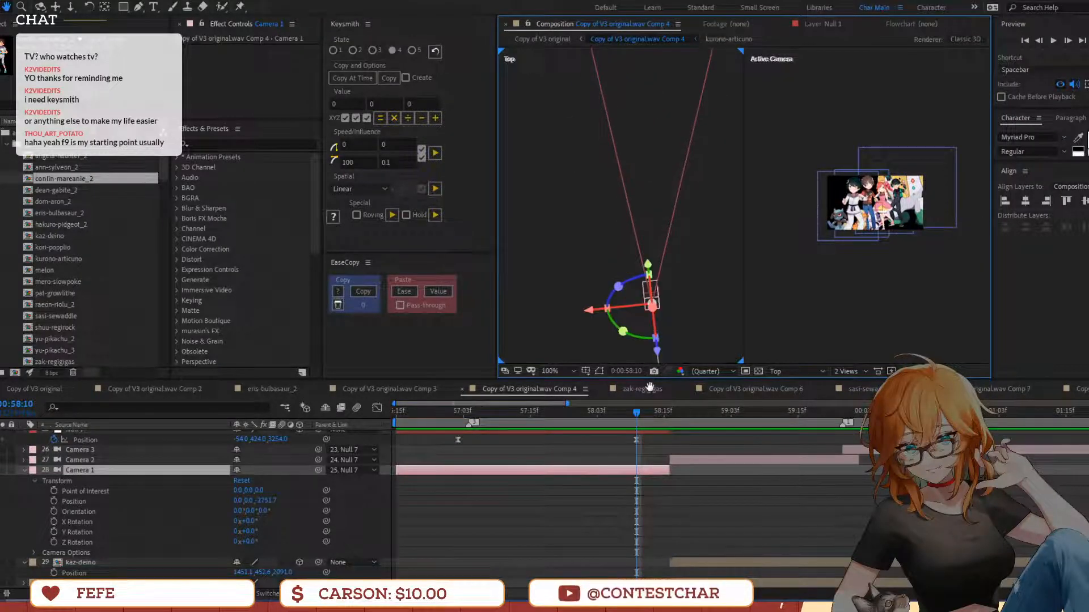
At 0:57:08, expand Camera 1's Camera Options and turn on Depth of Field
{"action": "left_click_drag", "start_coordinate": [567, 410], "coordinate": [491, 423]}
{"action": "scroll", "coordinate": [464, 476], "scroll_direction": "up", "scroll_amount": 3}
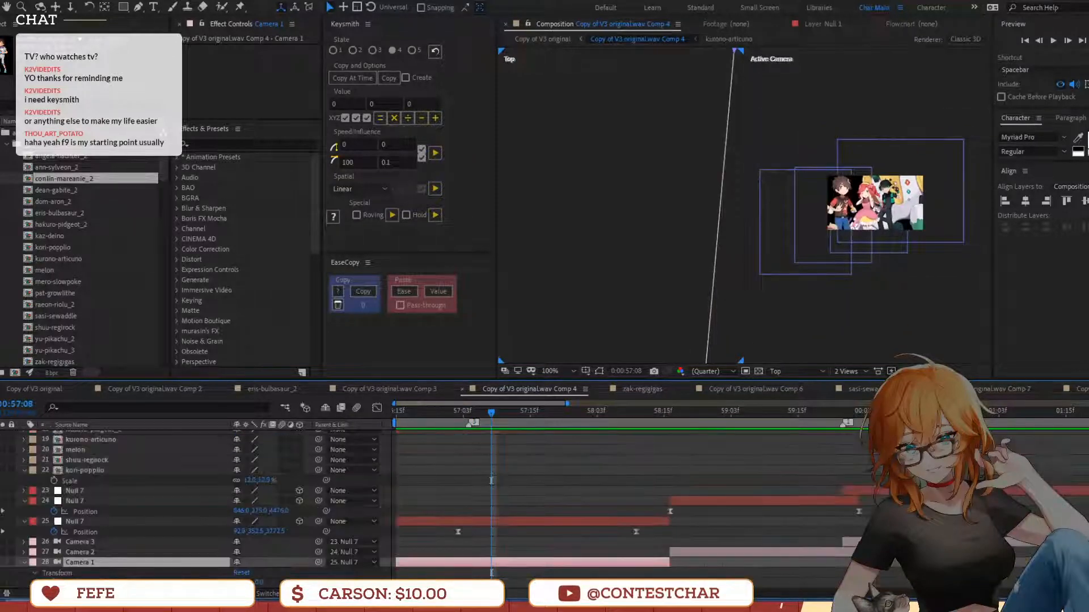
{"action": "scroll", "coordinate": [589, 573], "scroll_direction": "down", "scroll_amount": 1}
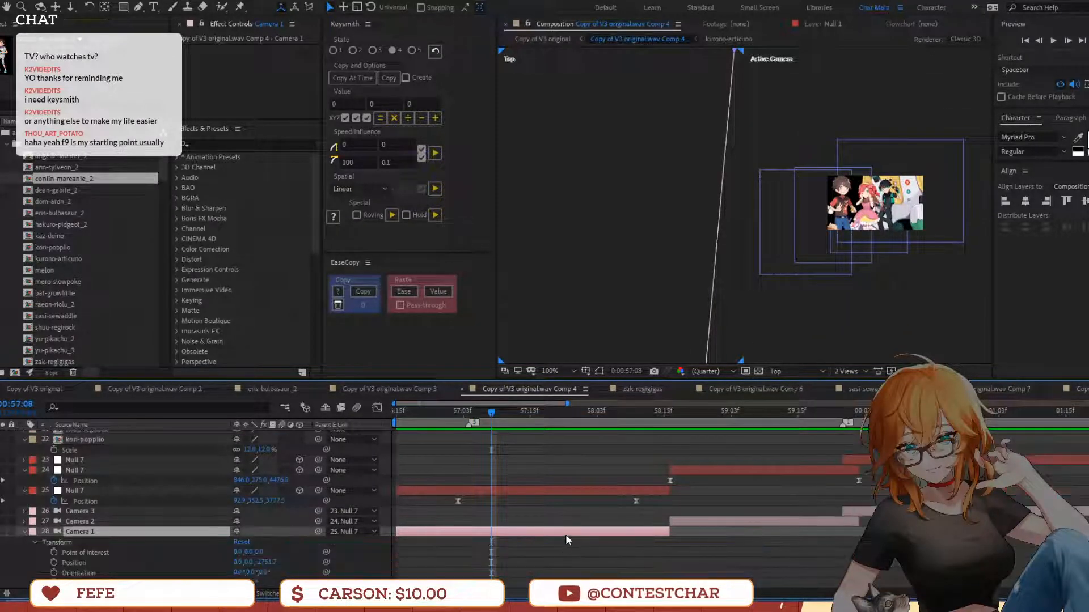
{"action": "left_click", "coordinate": [537, 492]}
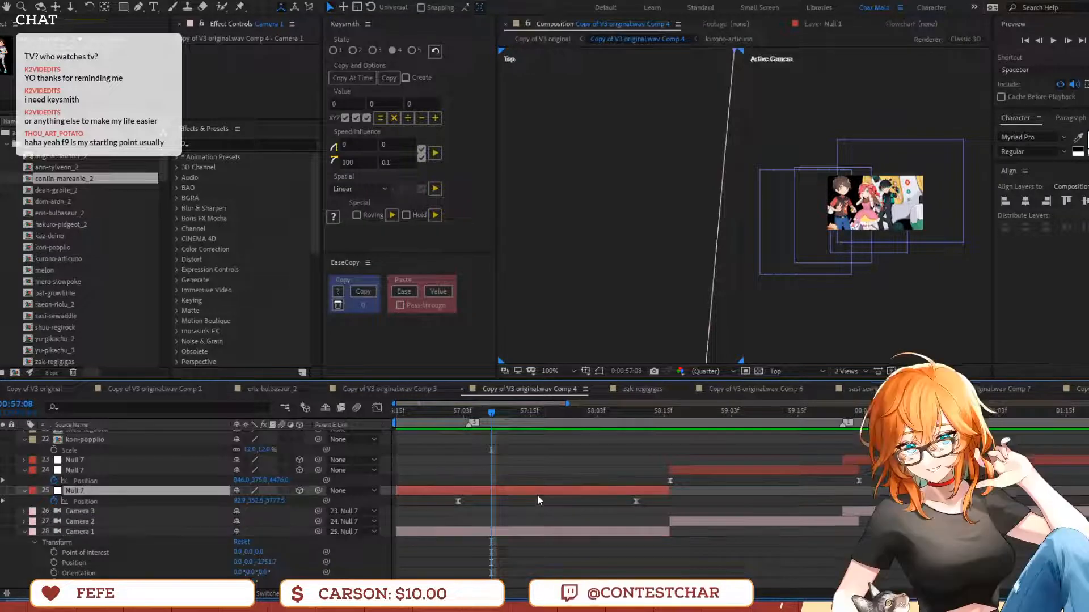
{"action": "left_click", "coordinate": [515, 533]}
{"action": "scroll", "coordinate": [436, 547], "scroll_direction": "down", "scroll_amount": 2}
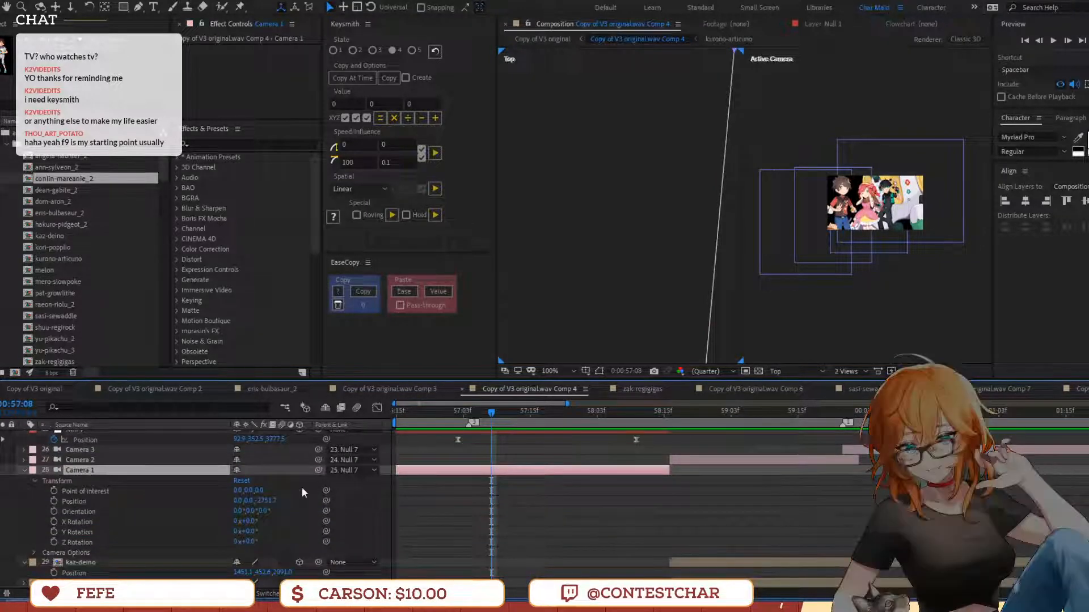
{"action": "left_click", "coordinate": [24, 470]}
{"action": "left_click", "coordinate": [24, 470]}
{"action": "left_click", "coordinate": [32, 553]}
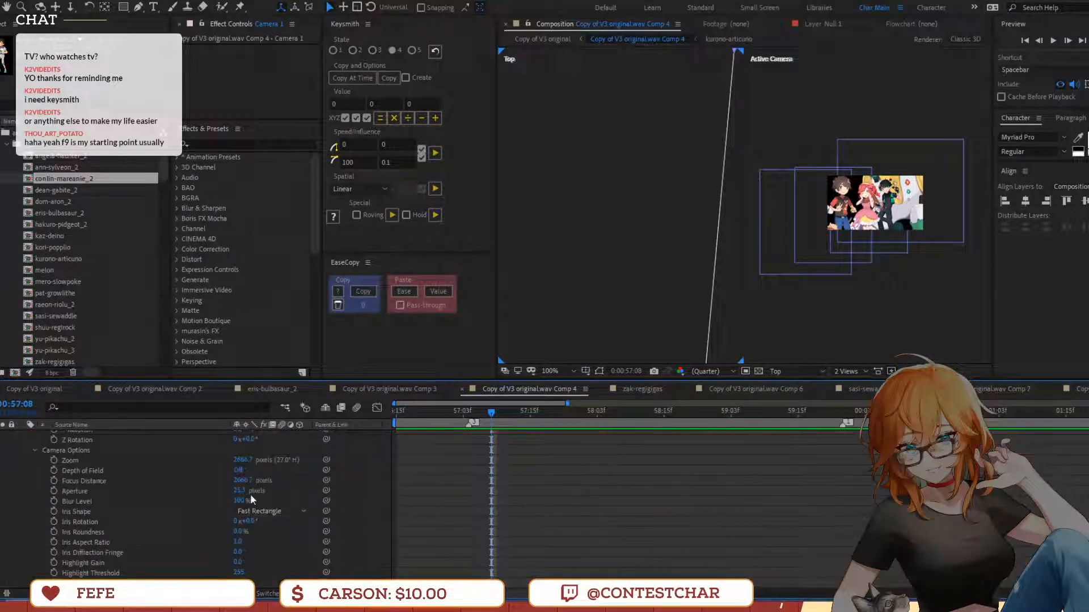
{"action": "left_click", "coordinate": [238, 471]}
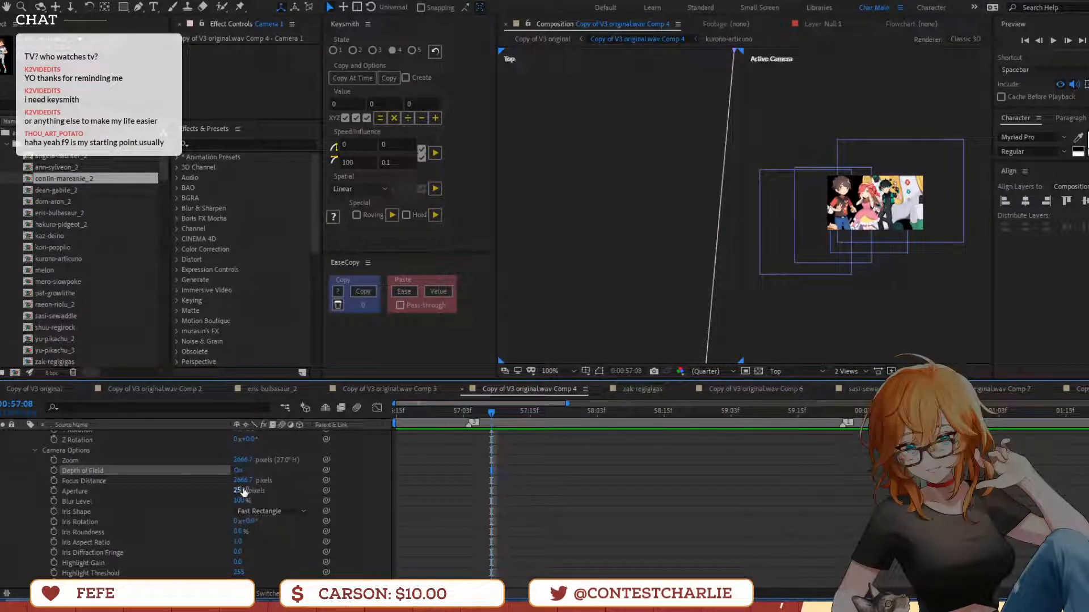
Set Camera 1's Focus Distance to about 1832.7 pixels, at the farthest character layer, and its Aperture to about 908 pixels
{"action": "left_click_drag", "start_coordinate": [241, 485], "coordinate": [269, 485]}
{"action": "left_click", "coordinate": [666, 212]}
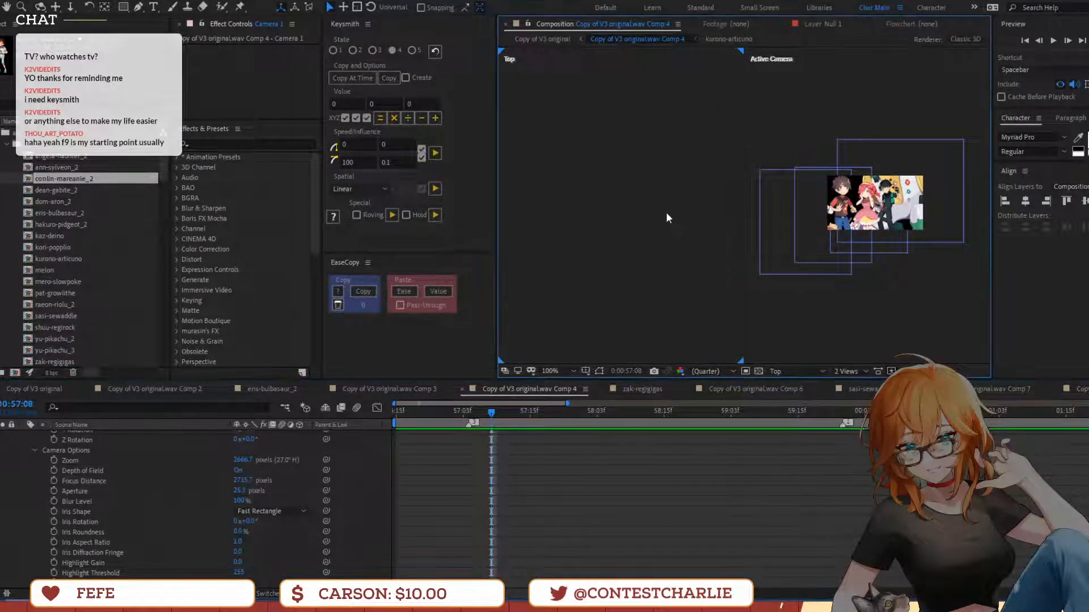
{"action": "left_click_drag", "start_coordinate": [713, 416], "coordinate": [670, 215]}
{"action": "scroll", "coordinate": [669, 215], "scroll_direction": "down", "scroll_amount": 1}
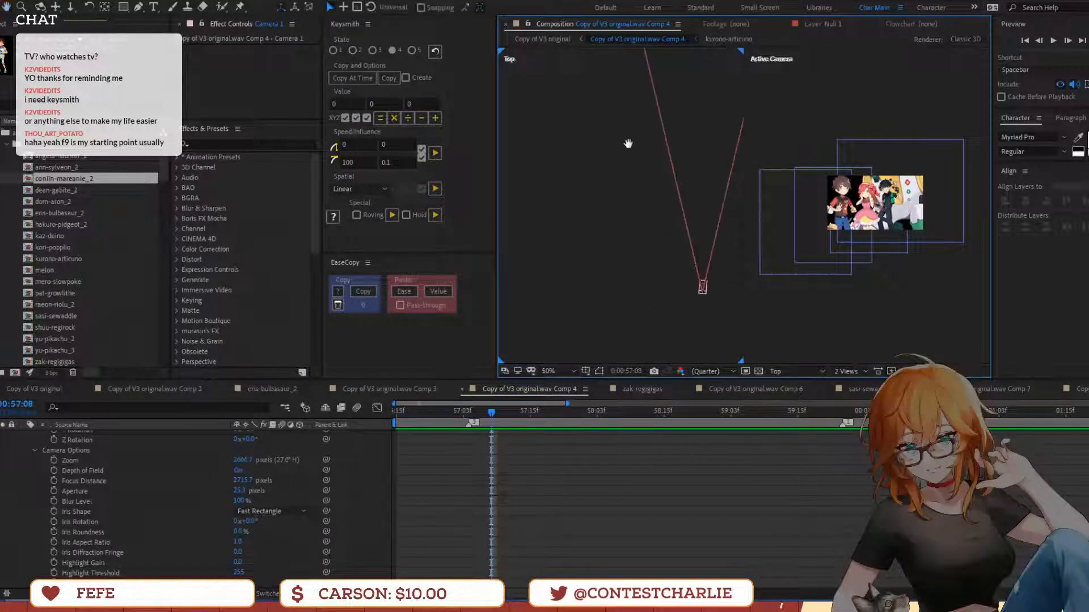
{"action": "left_click_drag", "start_coordinate": [640, 82], "coordinate": [554, 340]}
{"action": "scroll", "coordinate": [656, 233], "scroll_direction": "down", "scroll_amount": 4}
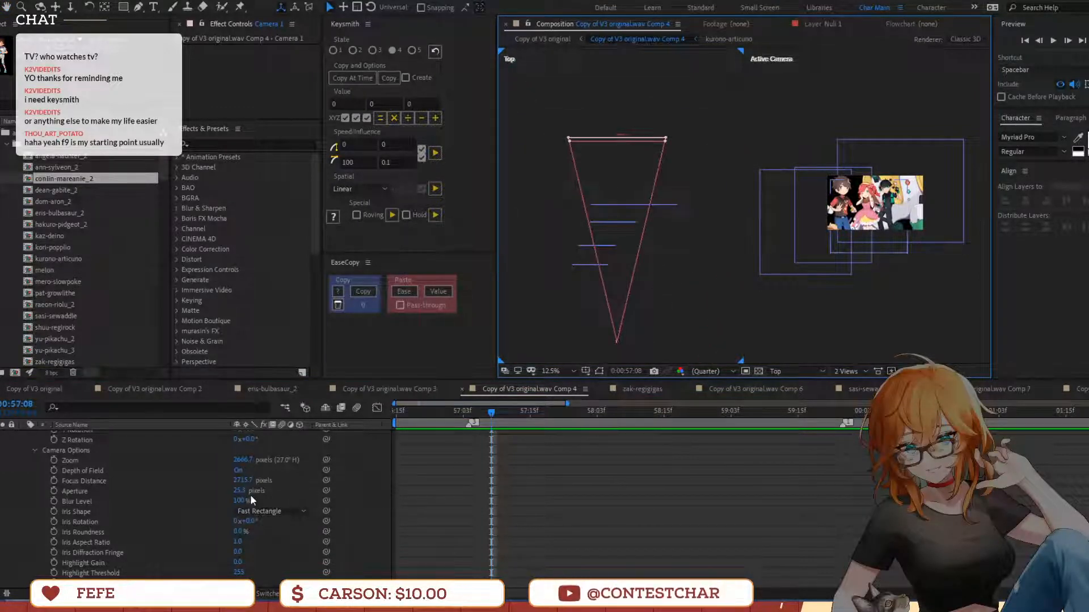
{"action": "left_click_drag", "start_coordinate": [239, 482], "coordinate": [219, 481]}
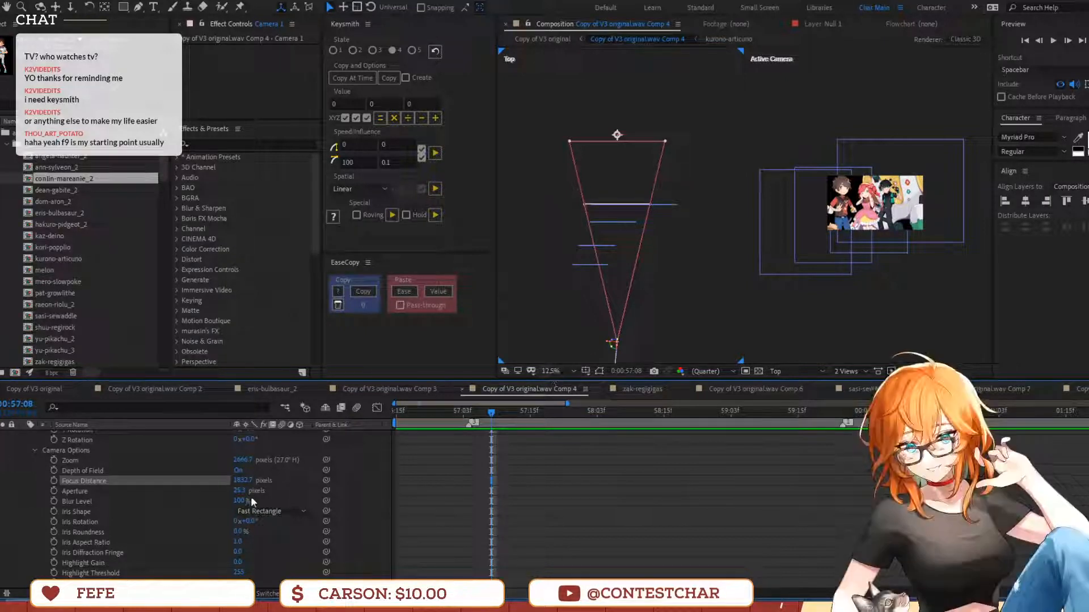
{"action": "left_click_drag", "start_coordinate": [238, 491], "coordinate": [697, 470]}
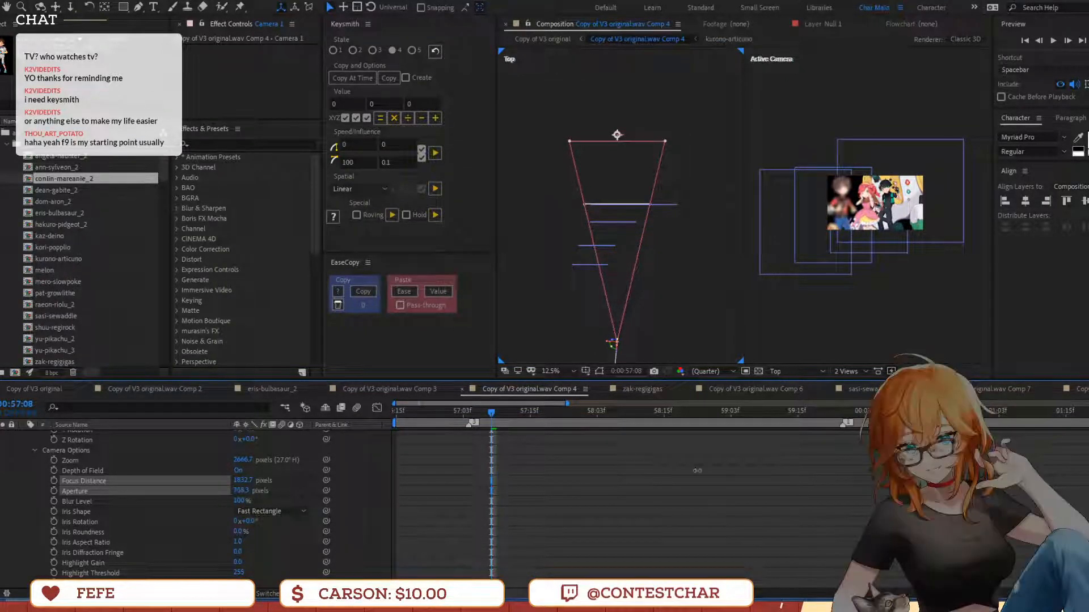
At 0:57:22, try to enable keyframing on Camera 1's Aperture and Blur Level
{"action": "scroll", "coordinate": [855, 240], "scroll_direction": "up", "scroll_amount": 2}
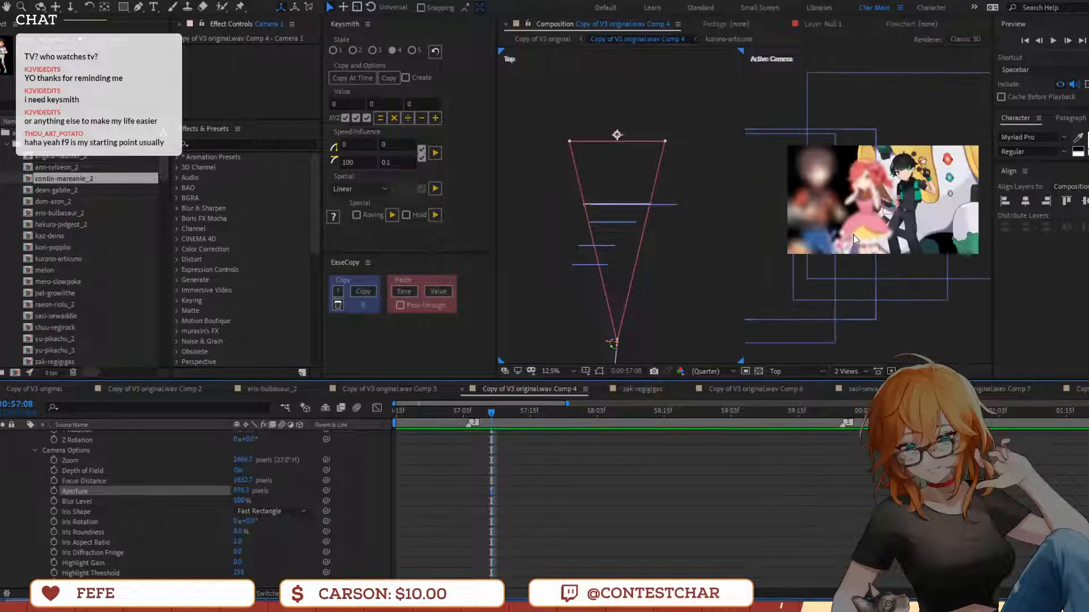
{"action": "left_click_drag", "start_coordinate": [498, 412], "coordinate": [569, 437]}
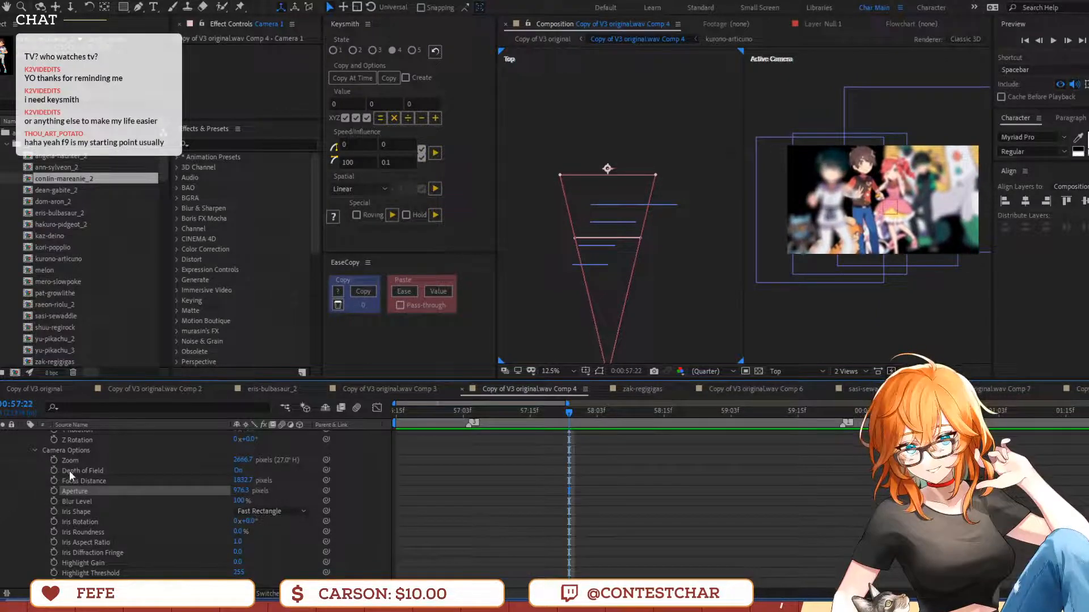
{"action": "left_click_drag", "start_coordinate": [54, 491], "coordinate": [55, 501]}
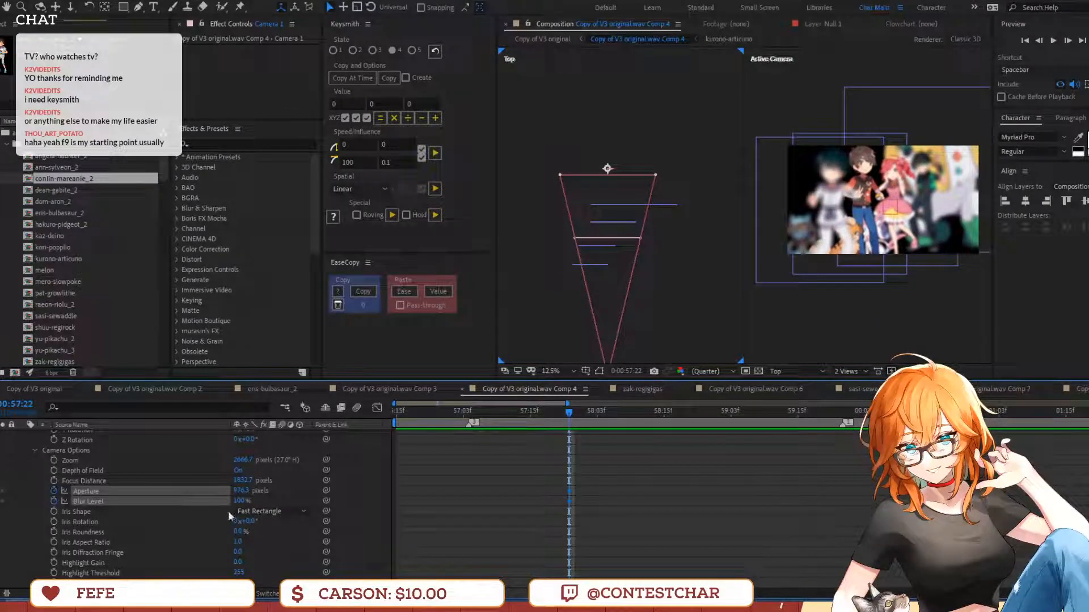
{"action": "left_click", "coordinate": [54, 502]}
{"action": "scroll", "coordinate": [578, 490], "scroll_direction": "up", "scroll_amount": 5}
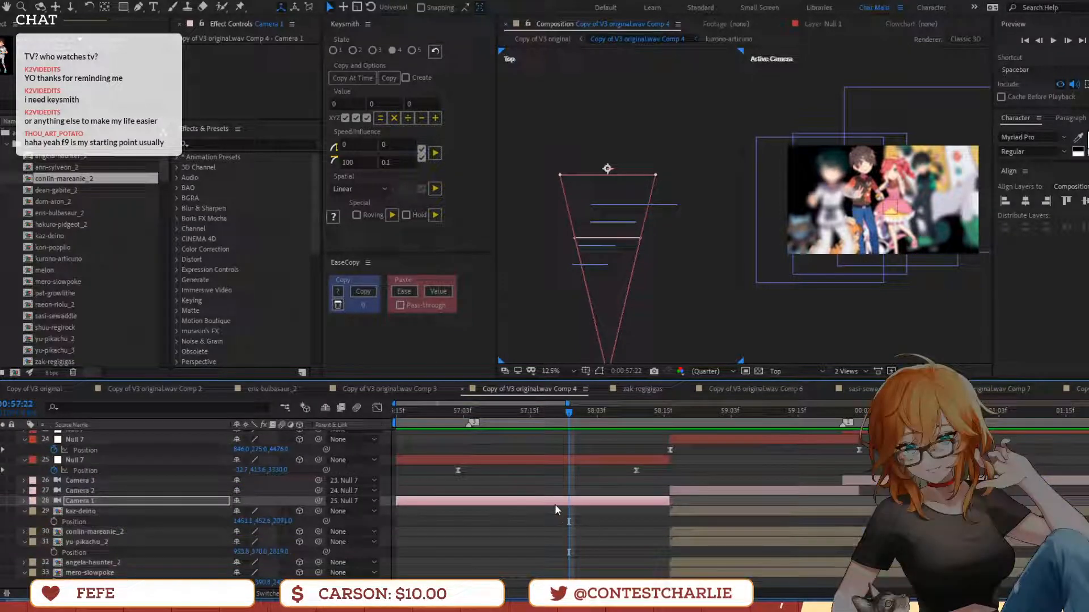
{"action": "left_click", "coordinate": [24, 502]}
{"action": "left_click", "coordinate": [35, 523]}
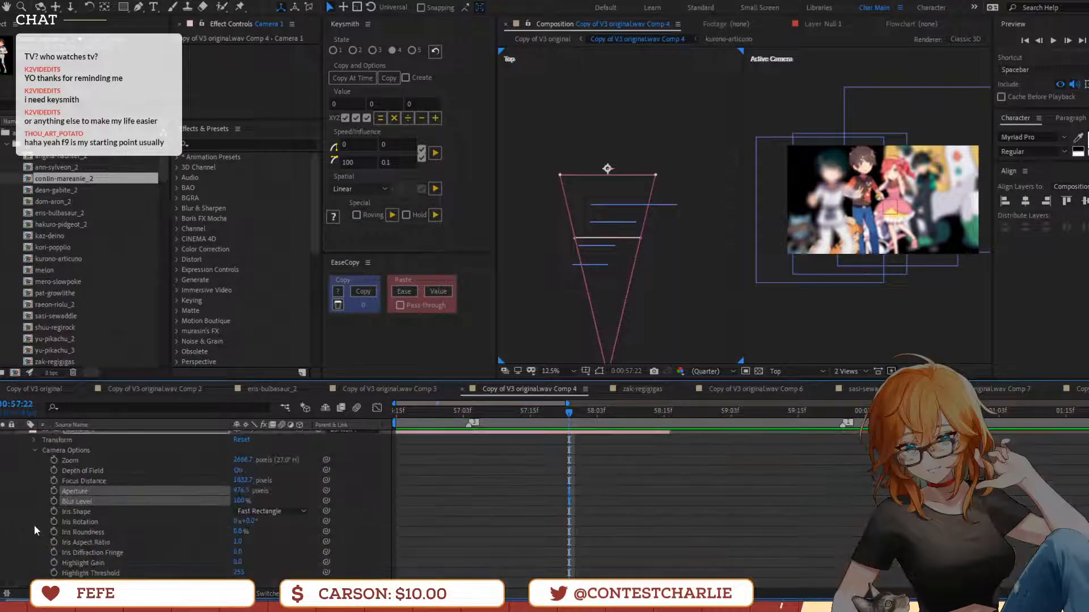
{"action": "scroll", "coordinate": [33, 499], "scroll_direction": "down", "scroll_amount": 3}
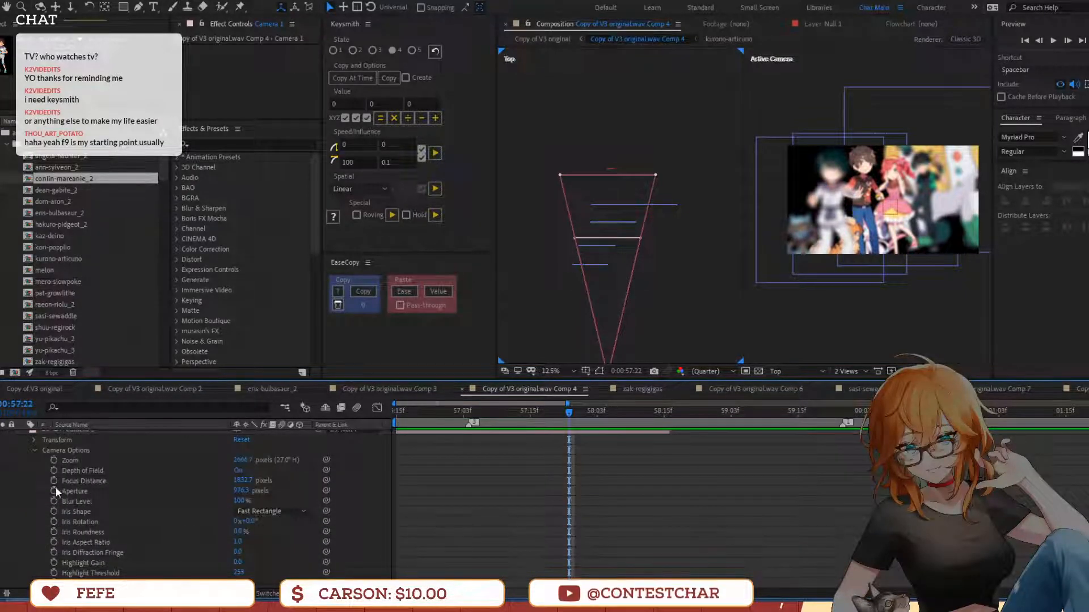
Keyframe Camera 1's Aperture from about 976 to about 115 pixels, placing the keyframes near its parent null's two Position keyframes
{"action": "left_click", "coordinate": [54, 490]}
{"action": "key", "text": "u"}
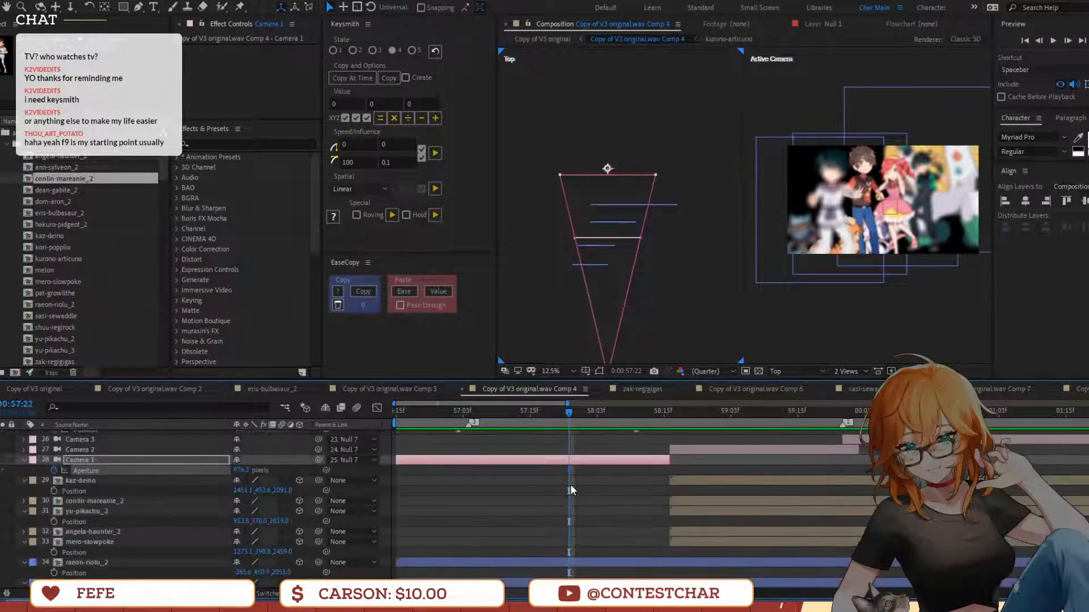
{"action": "scroll", "coordinate": [570, 485], "scroll_direction": "up", "scroll_amount": 3}
{"action": "left_click_drag", "start_coordinate": [570, 530], "coordinate": [456, 545]}
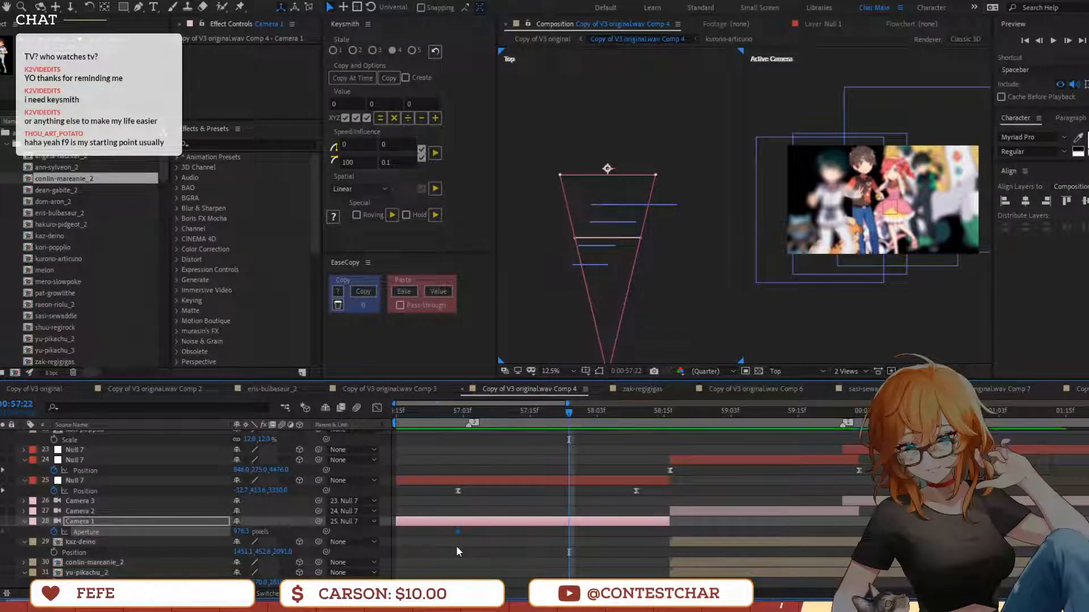
{"action": "left_click_drag", "start_coordinate": [238, 530], "coordinate": [267, 530]}
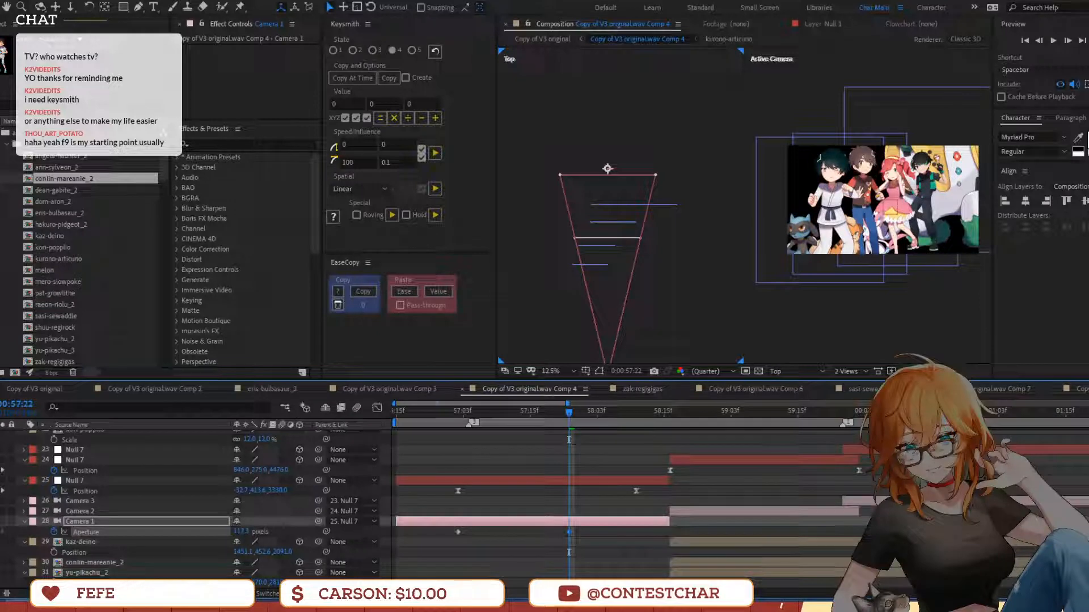
{"action": "left_click", "coordinate": [574, 529]}
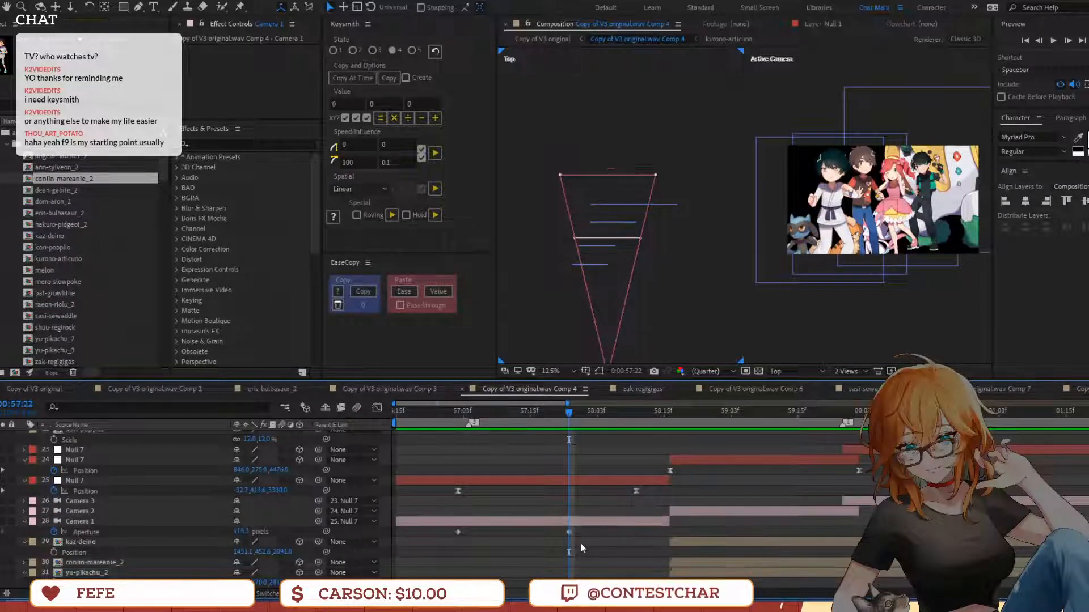
{"action": "left_click_drag", "start_coordinate": [569, 531], "coordinate": [641, 532]}
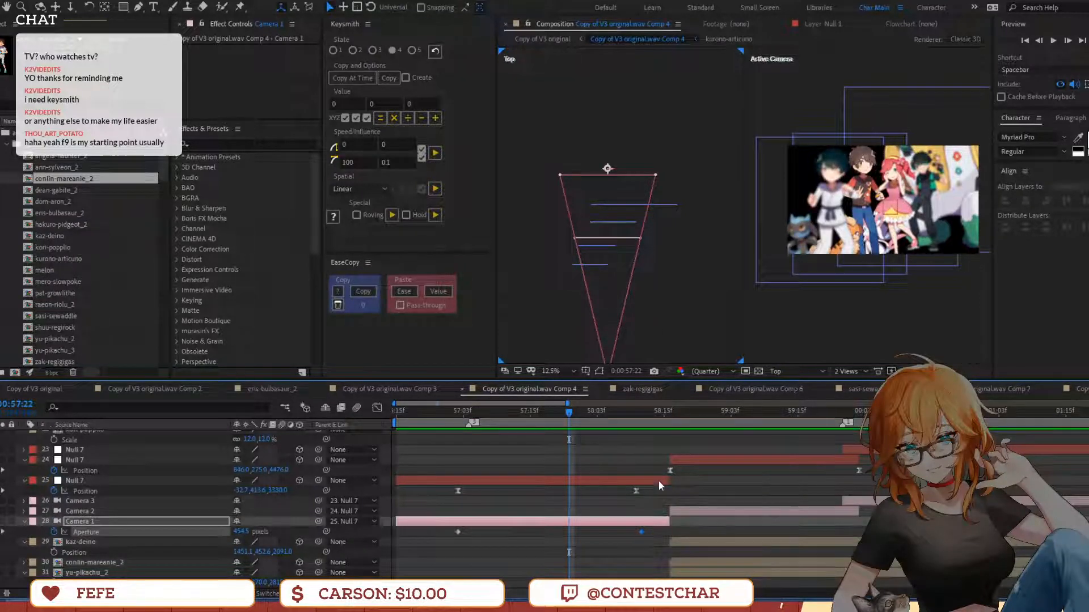
Copy the easing from the parent null's Position keyframes and apply it to both of Camera 1's Aperture keyframes
{"action": "left_click", "coordinate": [85, 491]}
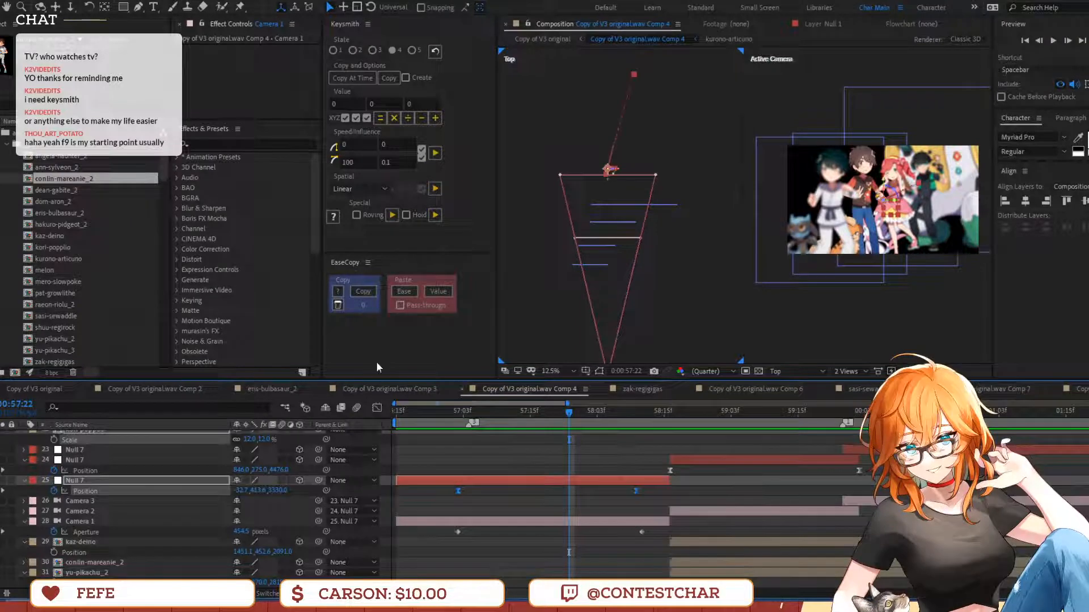
{"action": "left_click", "coordinate": [363, 290]}
{"action": "left_click_drag", "start_coordinate": [655, 547], "coordinate": [366, 502]}
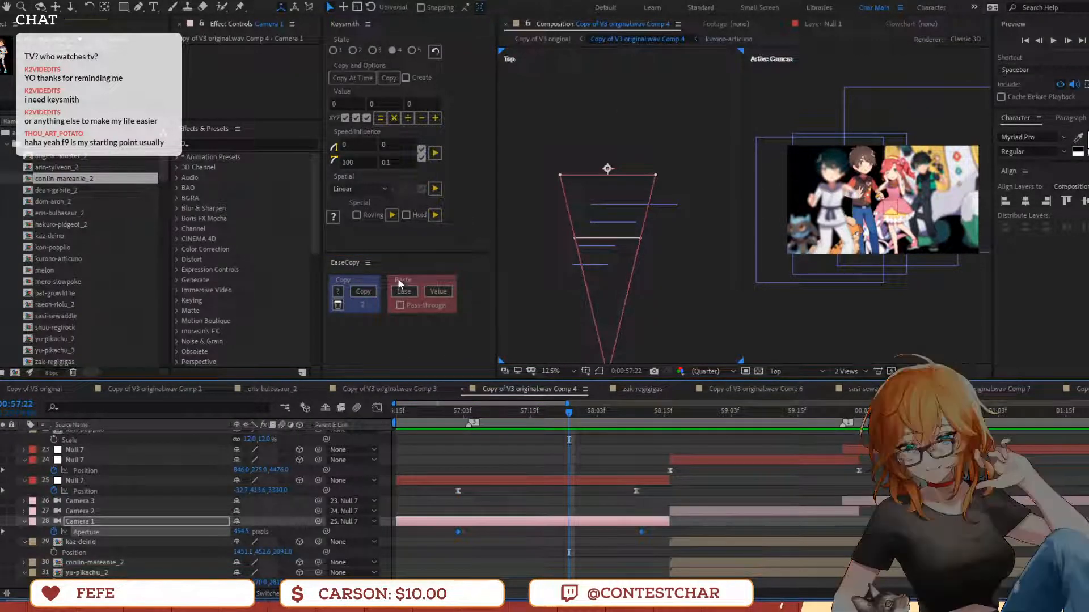
{"action": "left_click", "coordinate": [404, 291]}
Preview the focus animation and shift both Aperture keyframes slightly earlier, aligning the last one with the null's final Position keyframe
{"action": "left_click", "coordinate": [443, 427]}
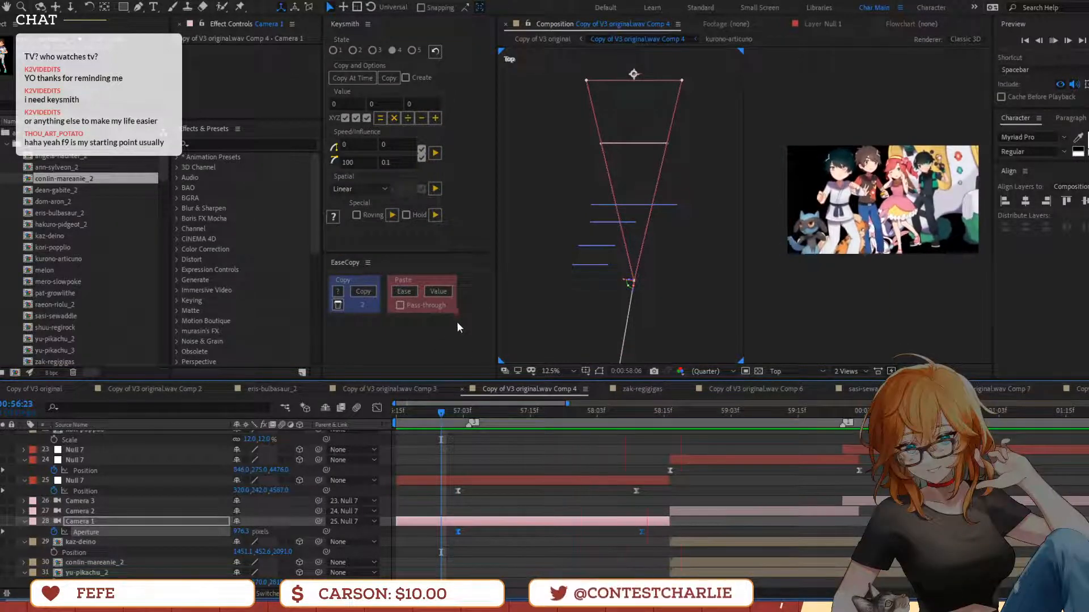
{"action": "key", "text": "space"}
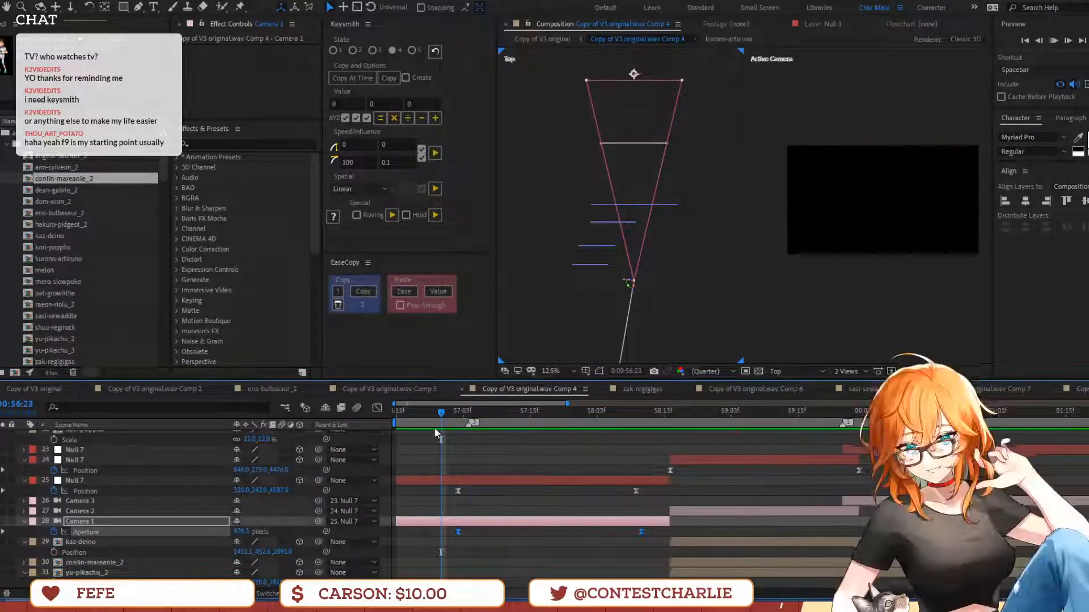
{"action": "key", "text": "space"}
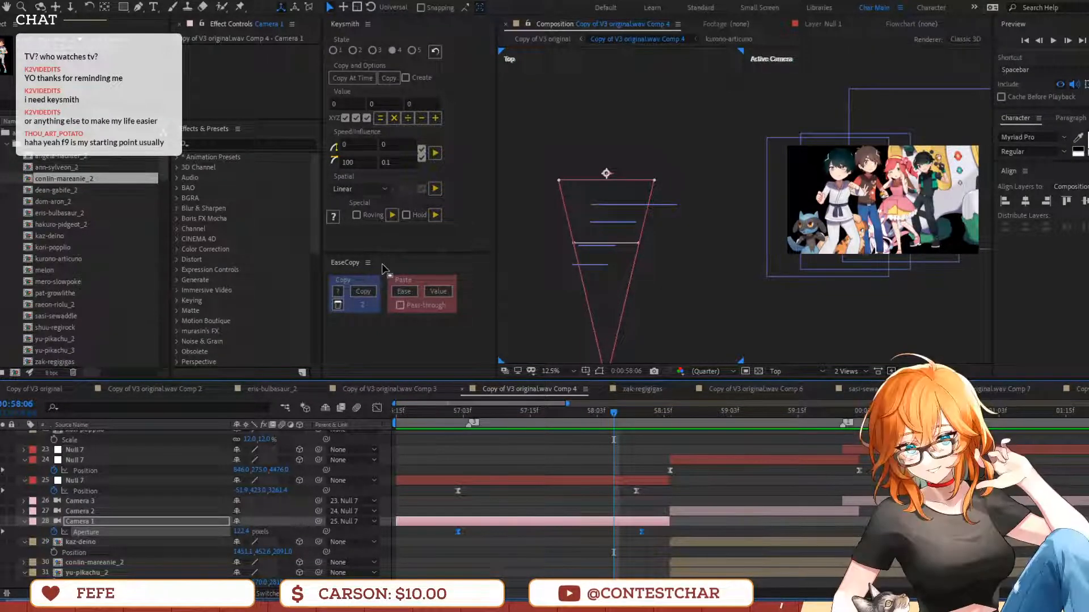
{"action": "key", "text": "space"}
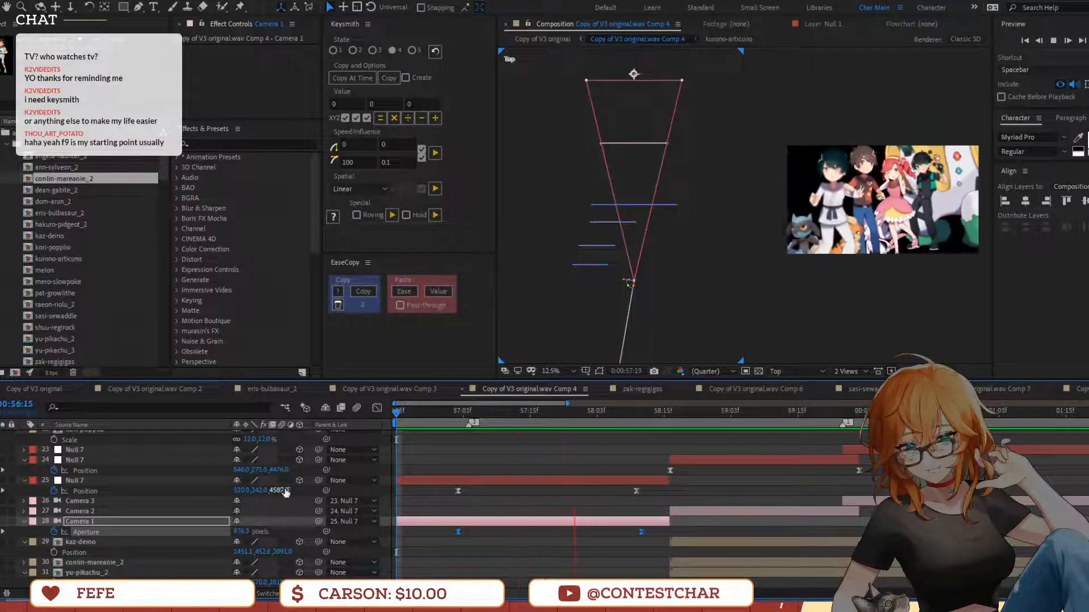
{"action": "key", "text": "space"}
{"action": "left_click_drag", "start_coordinate": [455, 409], "coordinate": [495, 455]}
{"action": "key", "text": "space"}
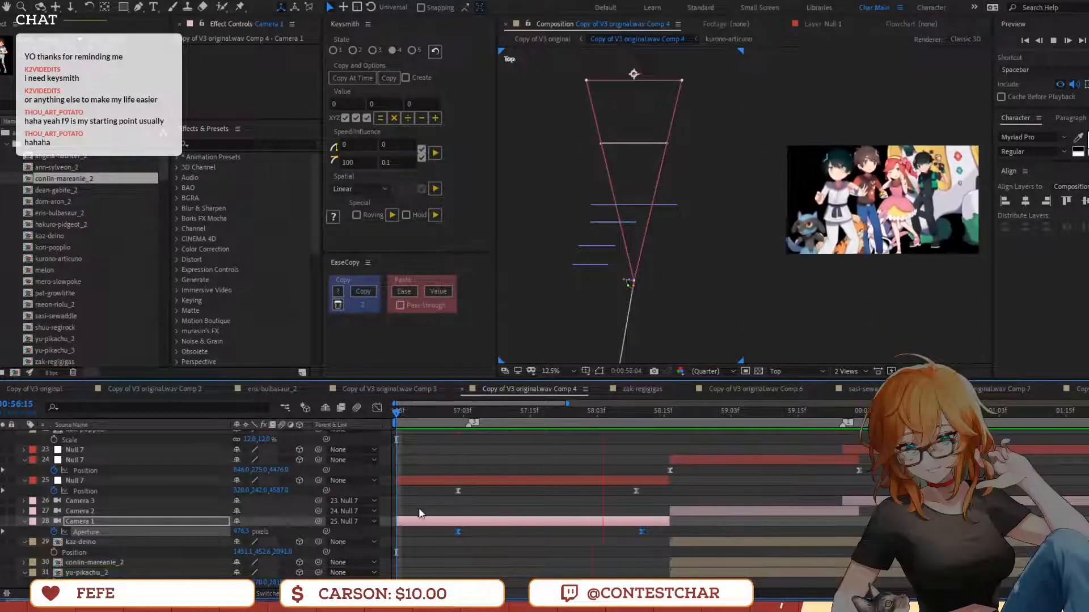
{"action": "key", "text": "space"}
{"action": "key", "text": "space"}
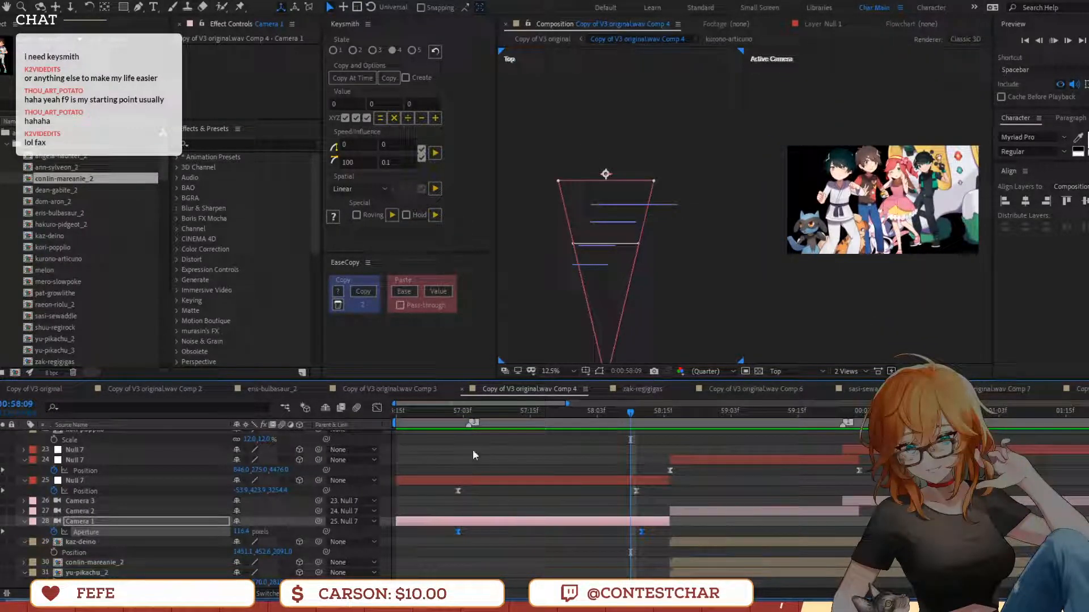
{"action": "key", "text": "space"}
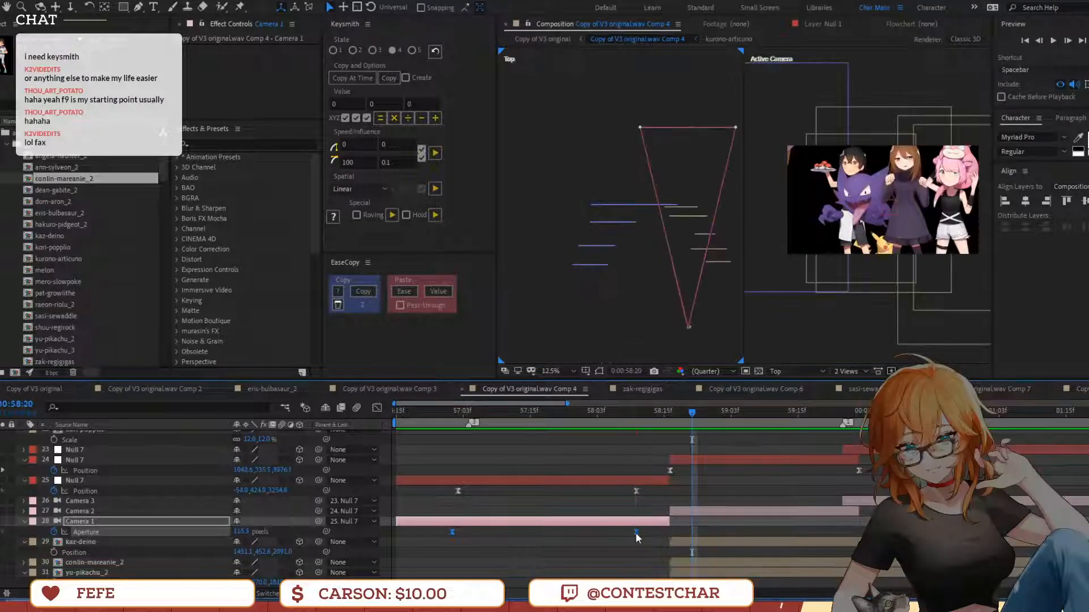
{"action": "left_click", "coordinate": [634, 557]}
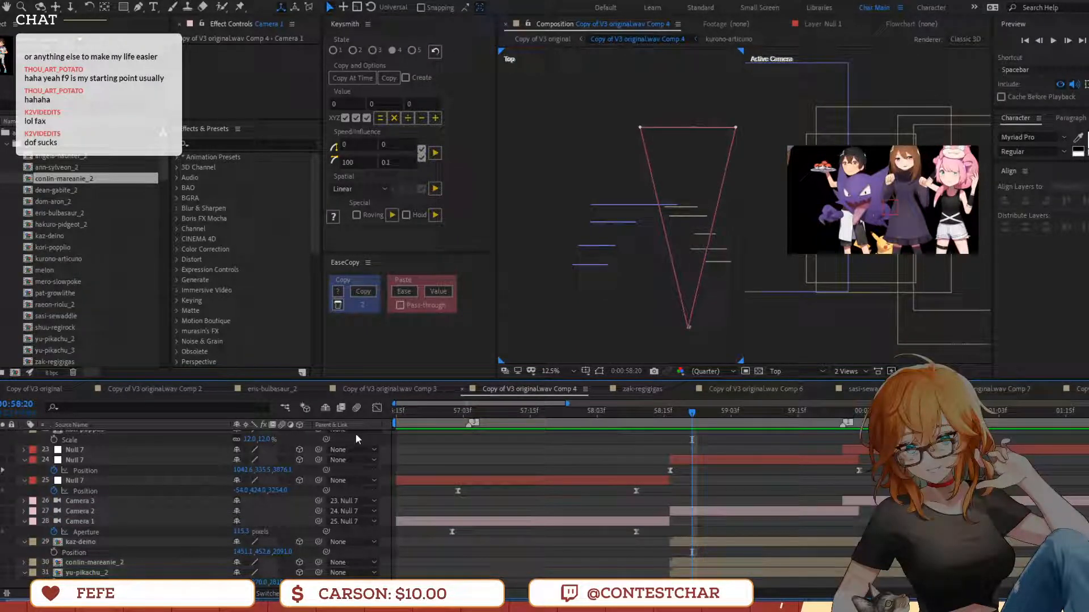
Replay the camera move and align the first Aperture keyframe with the null's first Position keyframe
{"action": "left_click", "coordinate": [425, 410]}
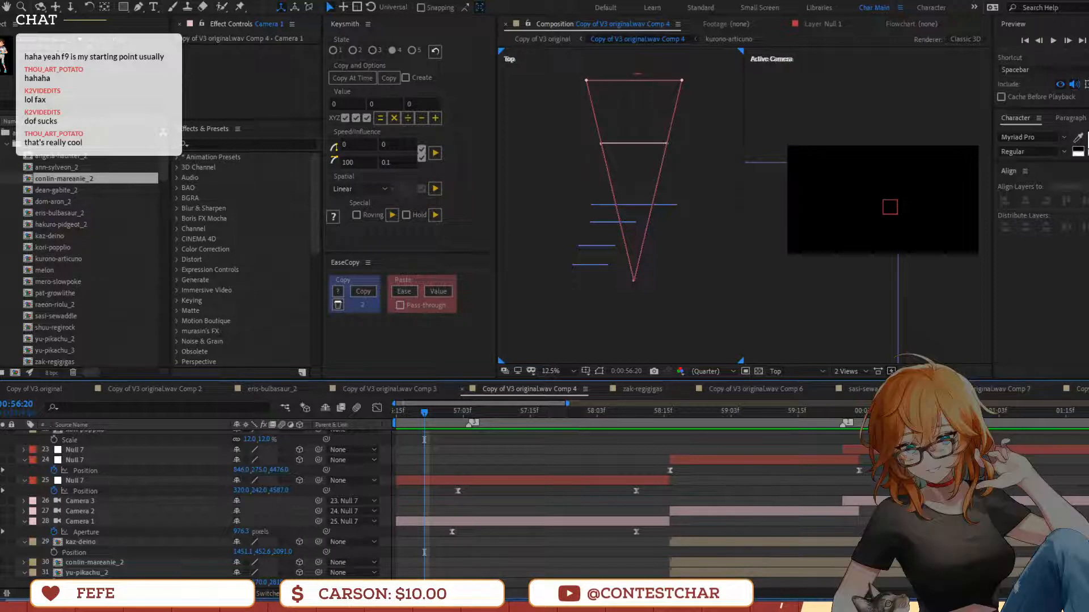
{"action": "left_click", "coordinate": [435, 421]}
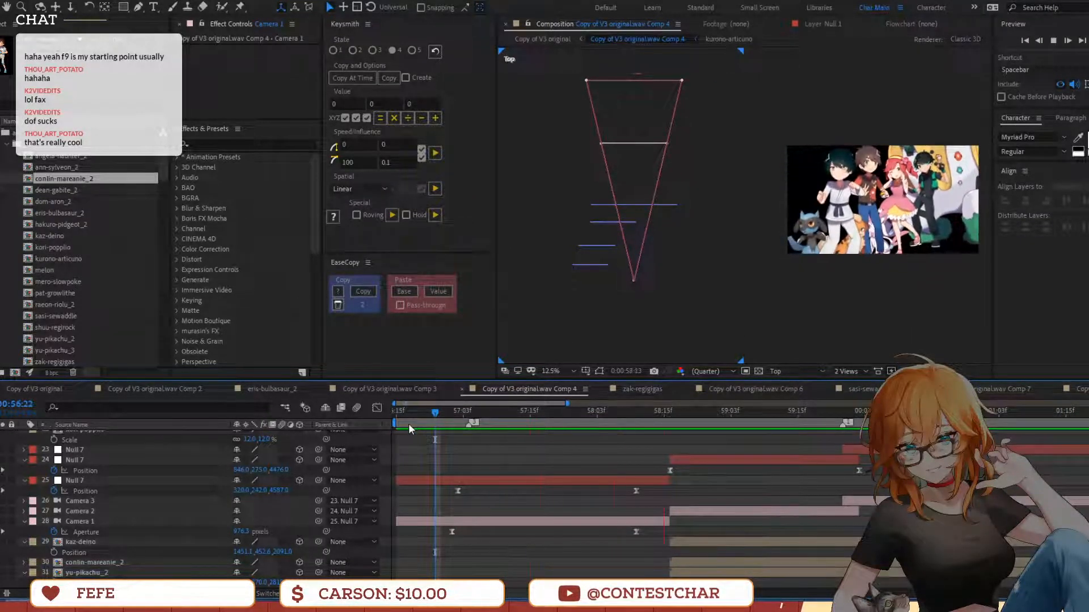
{"action": "key", "text": "space"}
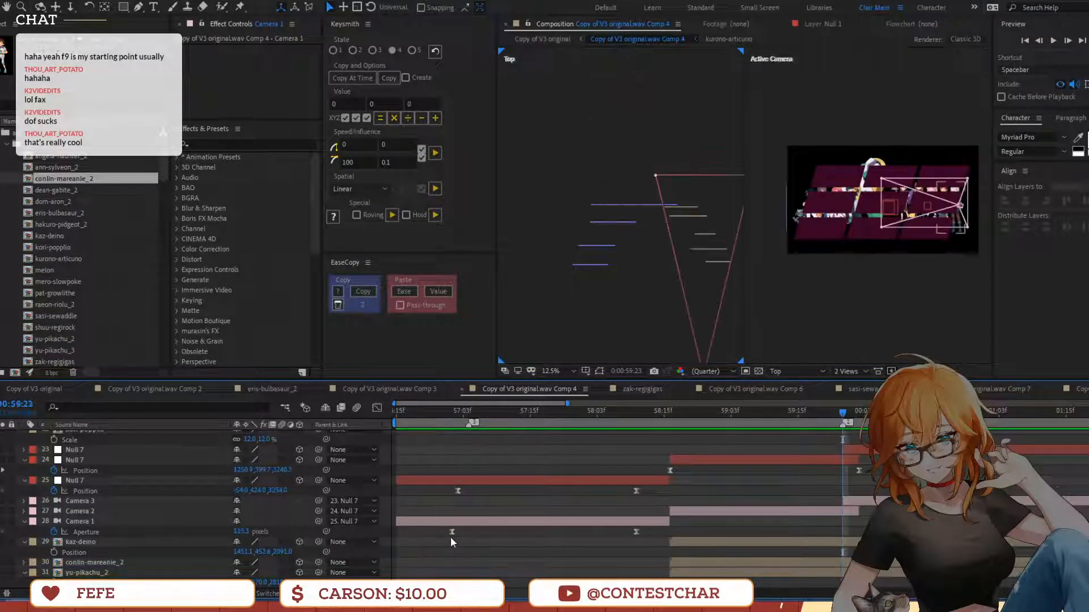
{"action": "left_click_drag", "start_coordinate": [453, 535], "coordinate": [458, 534]}
{"action": "left_click_drag", "start_coordinate": [427, 425], "coordinate": [496, 439]}
{"action": "key", "text": "space"}
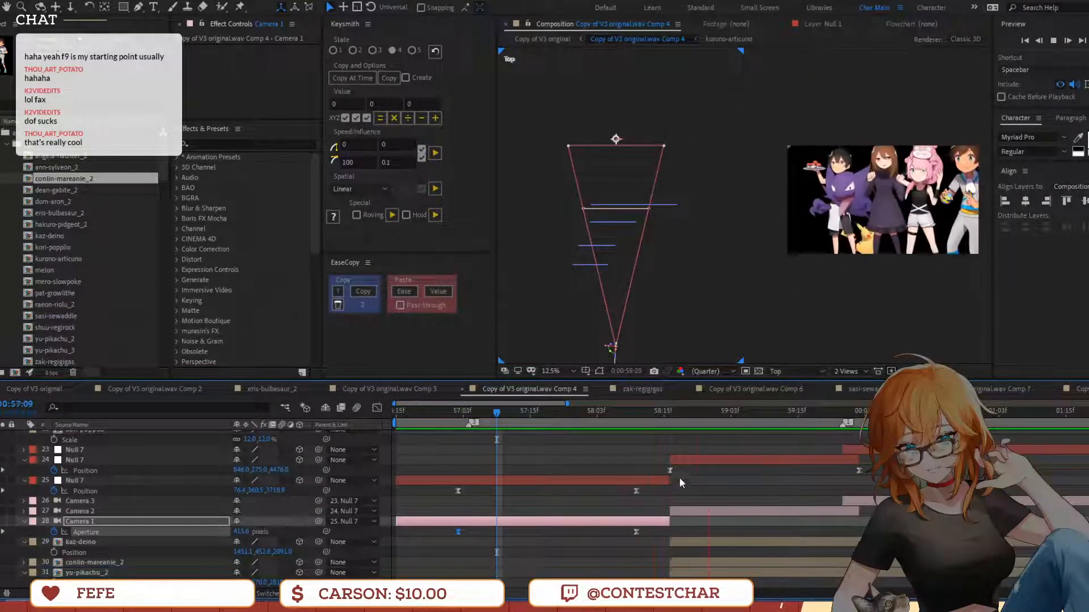
{"action": "key", "text": "space"}
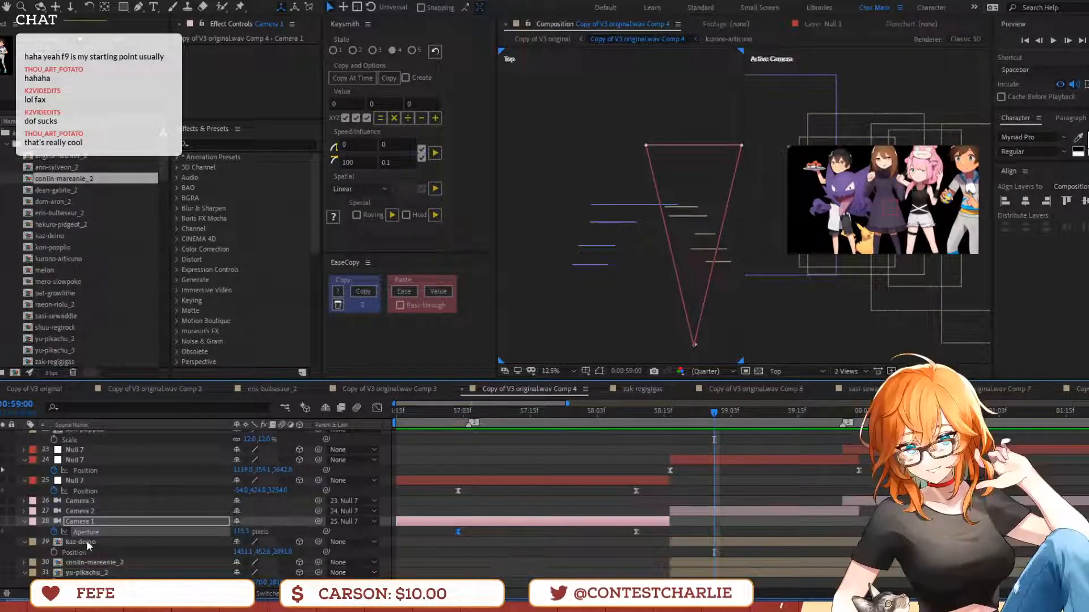
Clear Camera 1's Aperture keyframes and key the Aperture at 0 pixels at 0:59:00
{"action": "left_click", "coordinate": [54, 532]}
{"action": "left_click", "coordinate": [54, 531]}
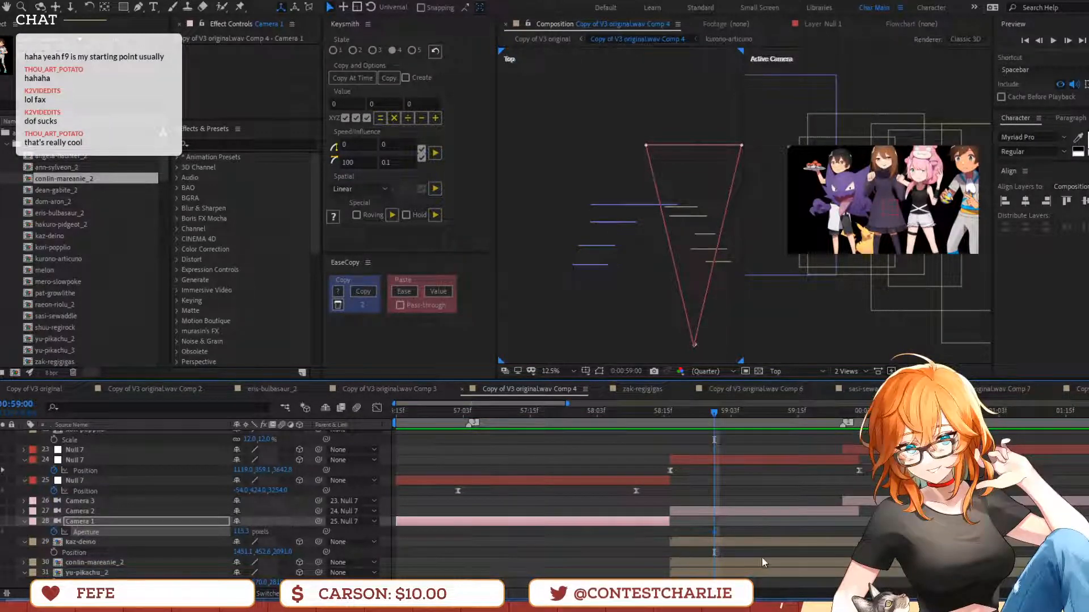
{"action": "left_click", "coordinate": [241, 532]}
{"action": "type", "text": "0"}
{"action": "key", "text": "Return"}
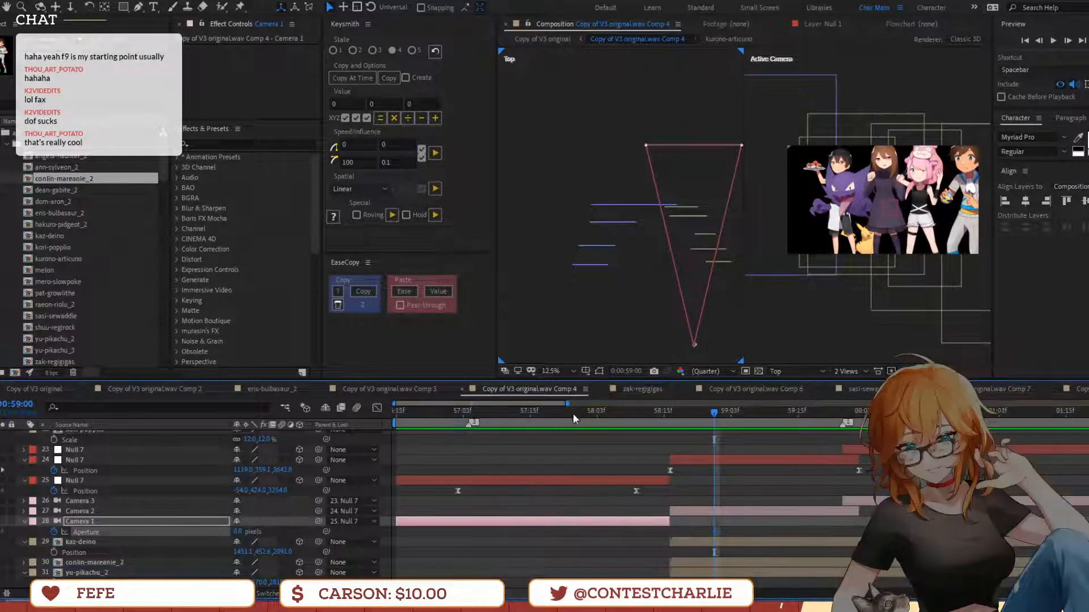
At 0:58:10, move Camera 1's parent null deeper in the Top view to about -214, 424, 2758, and scrub through the move
{"action": "left_click_drag", "start_coordinate": [573, 414], "coordinate": [597, 413]}
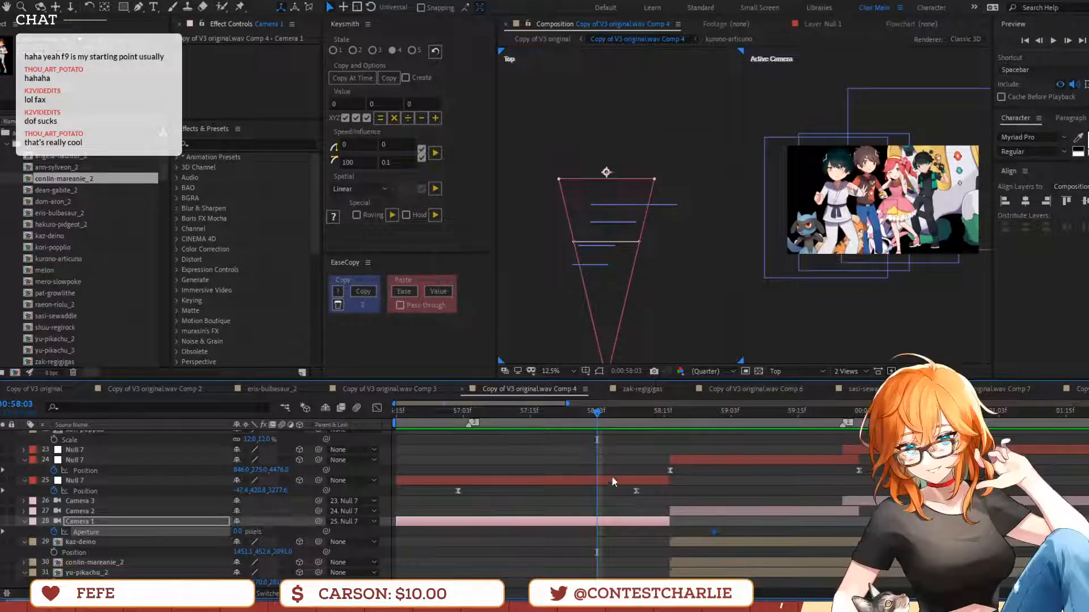
{"action": "left_click", "coordinate": [611, 479]}
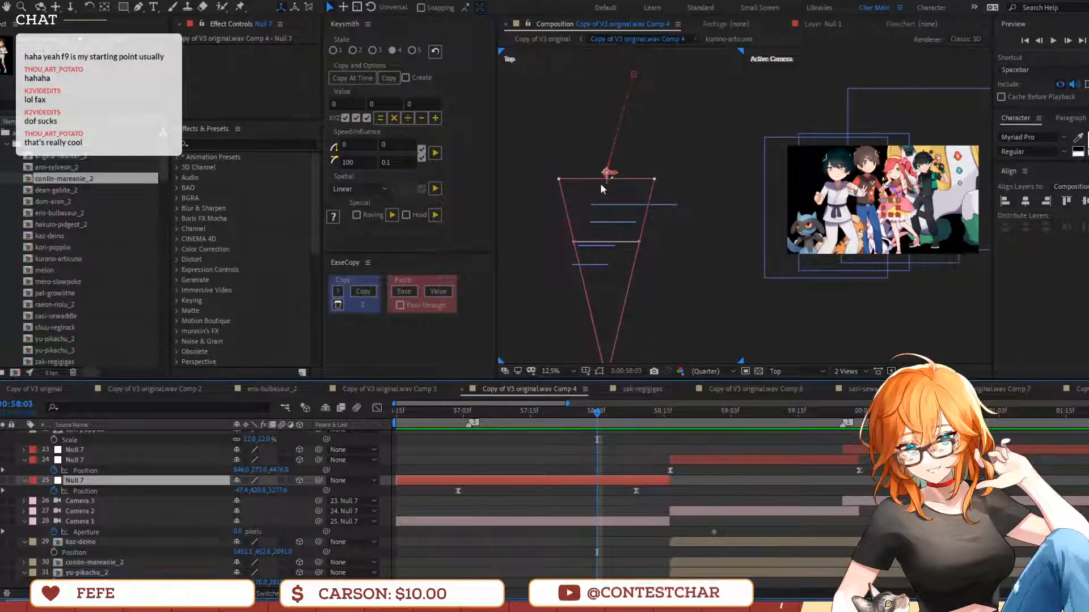
{"action": "scroll", "coordinate": [600, 178], "scroll_direction": "up", "scroll_amount": 1}
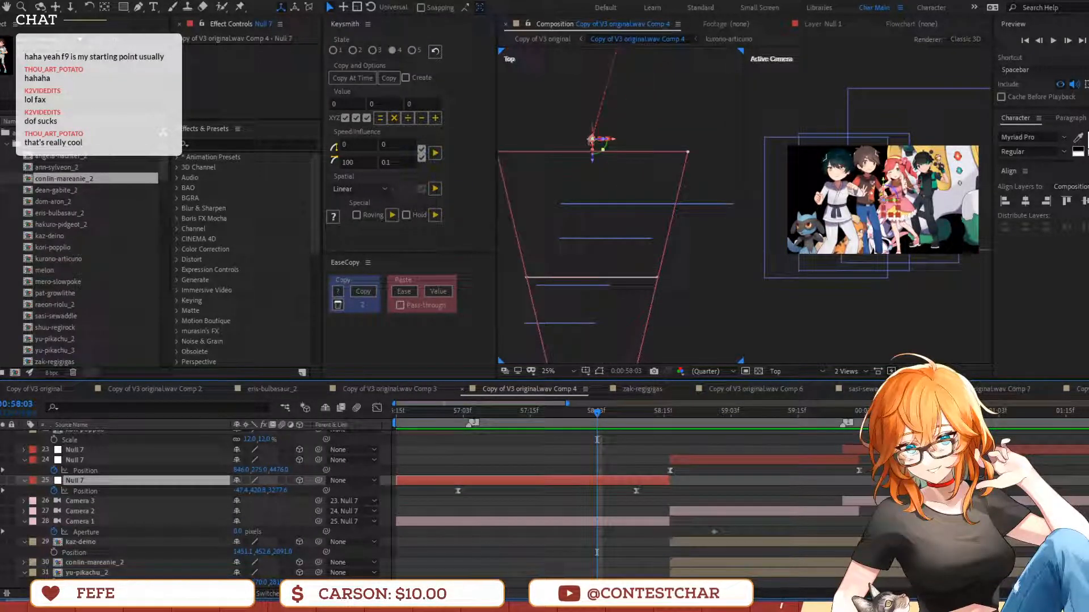
{"action": "left_click", "coordinate": [636, 425]}
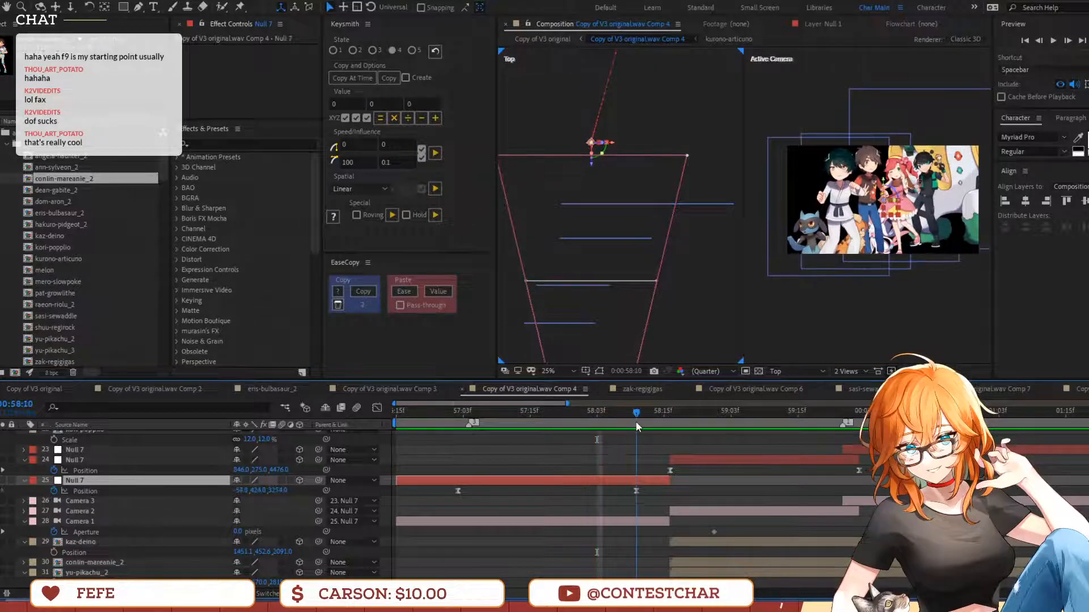
{"action": "left_click_drag", "start_coordinate": [588, 169], "coordinate": [590, 233]}
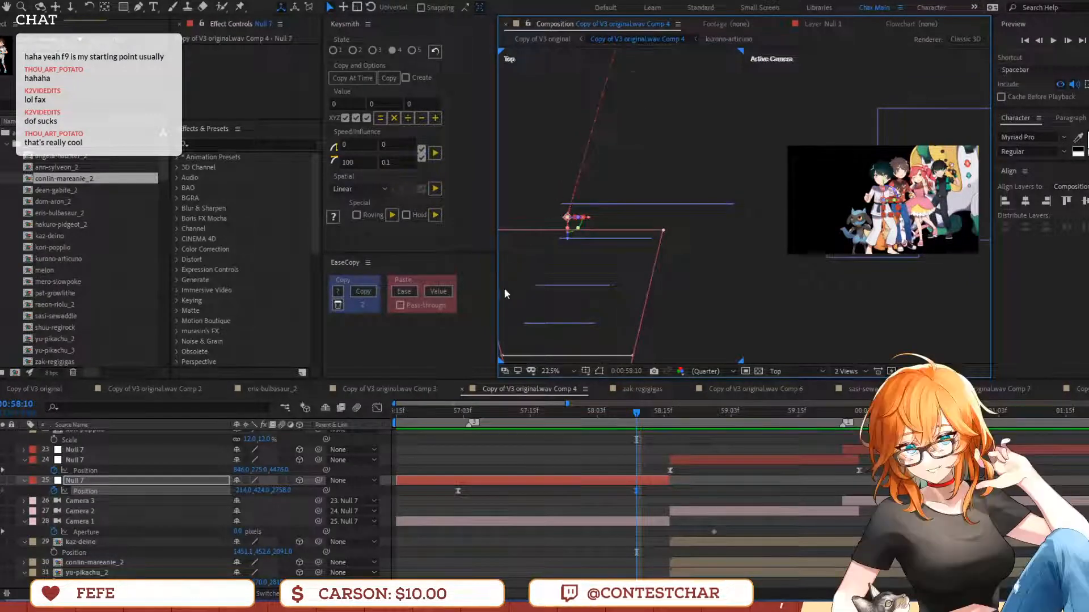
{"action": "scroll", "coordinate": [504, 288], "scroll_direction": "down", "scroll_amount": 1}
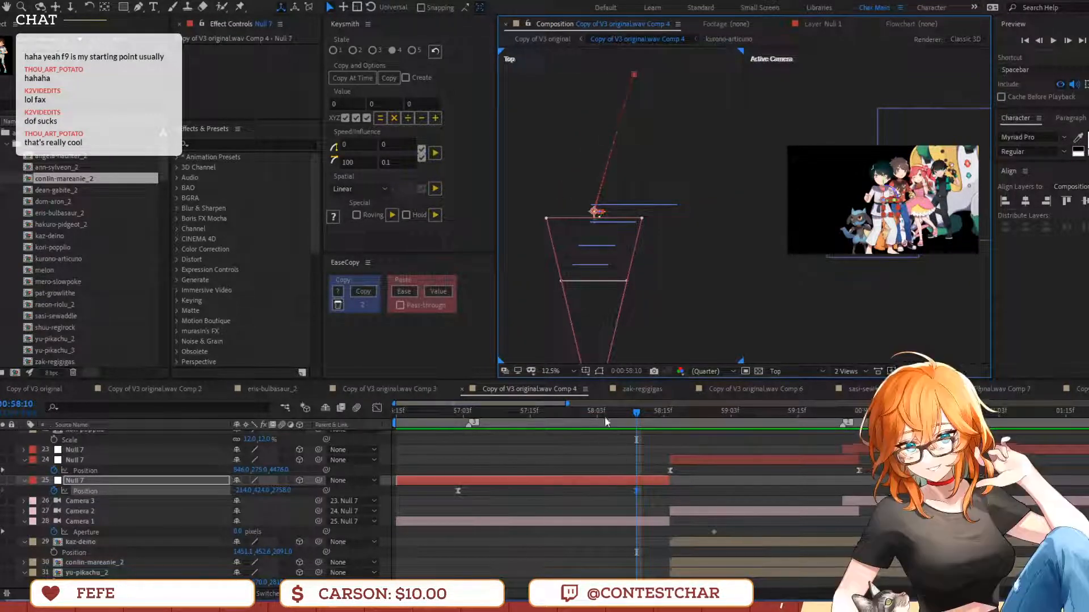
{"action": "left_click_drag", "start_coordinate": [602, 414], "coordinate": [492, 462]}
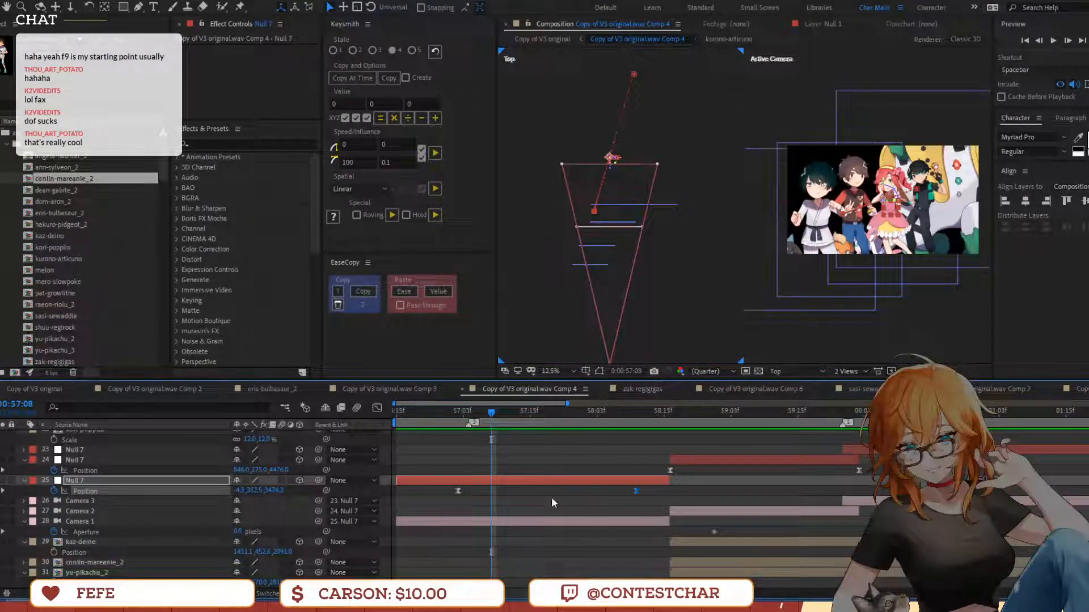
Add a middle Position keyframe at about 0:57:22 to Camera 1's parent null, shape its speed curve to slow mid-move, and preview
{"action": "left_click", "coordinate": [1, 491]}
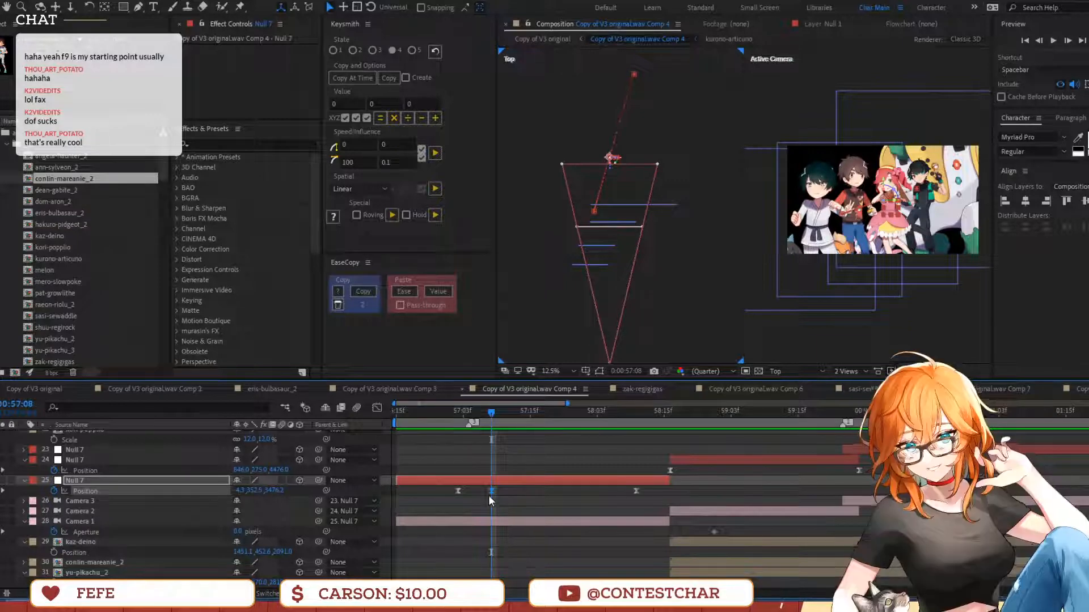
{"action": "left_click_drag", "start_coordinate": [491, 491], "coordinate": [569, 492]}
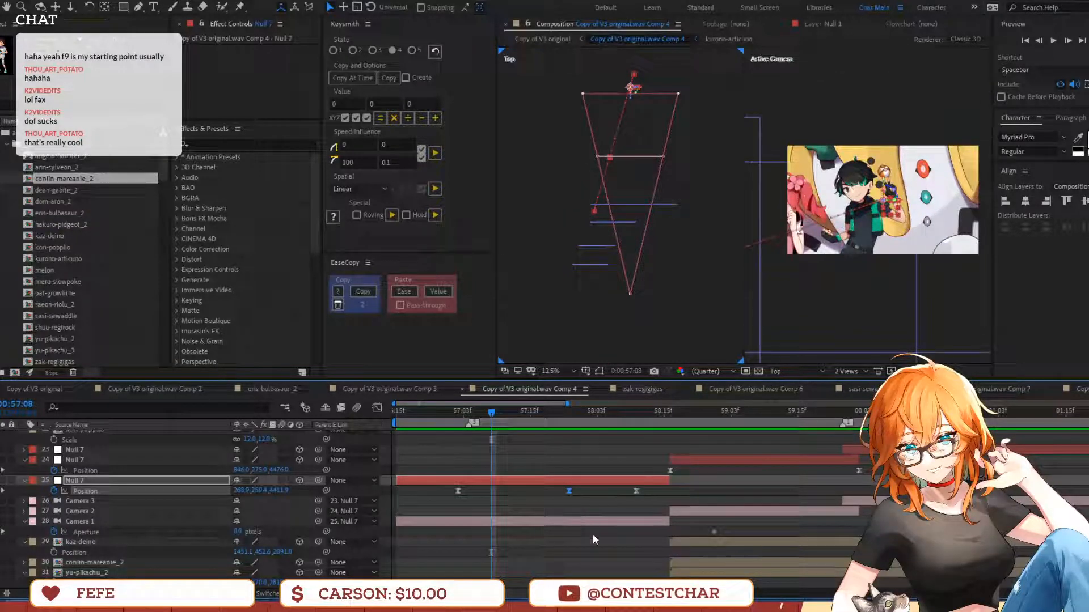
{"action": "left_click", "coordinate": [377, 408]}
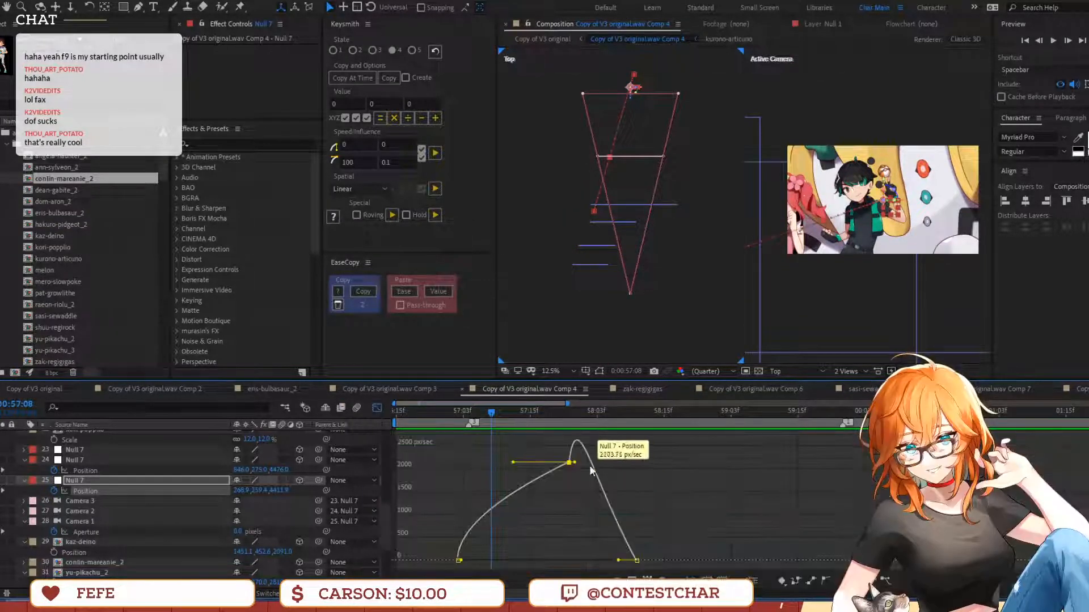
{"action": "left_click_drag", "start_coordinate": [567, 465], "coordinate": [544, 432]}
{"action": "left_click", "coordinate": [825, 580]}
{"action": "left_click_drag", "start_coordinate": [569, 495], "coordinate": [518, 546]}
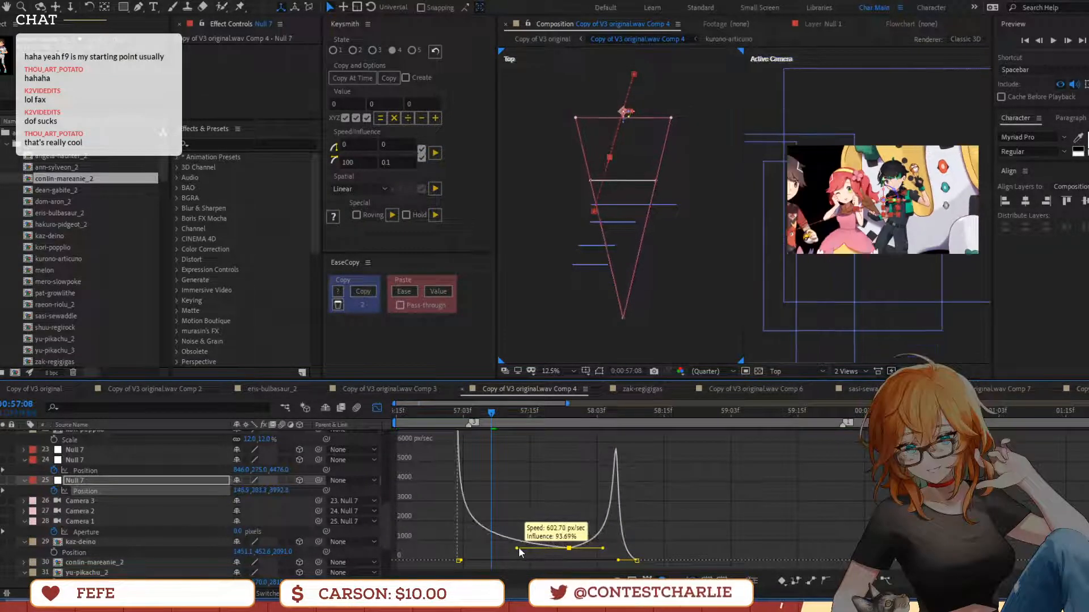
{"action": "left_click_drag", "start_coordinate": [619, 561], "coordinate": [632, 564]}
{"action": "left_click", "coordinate": [451, 409]}
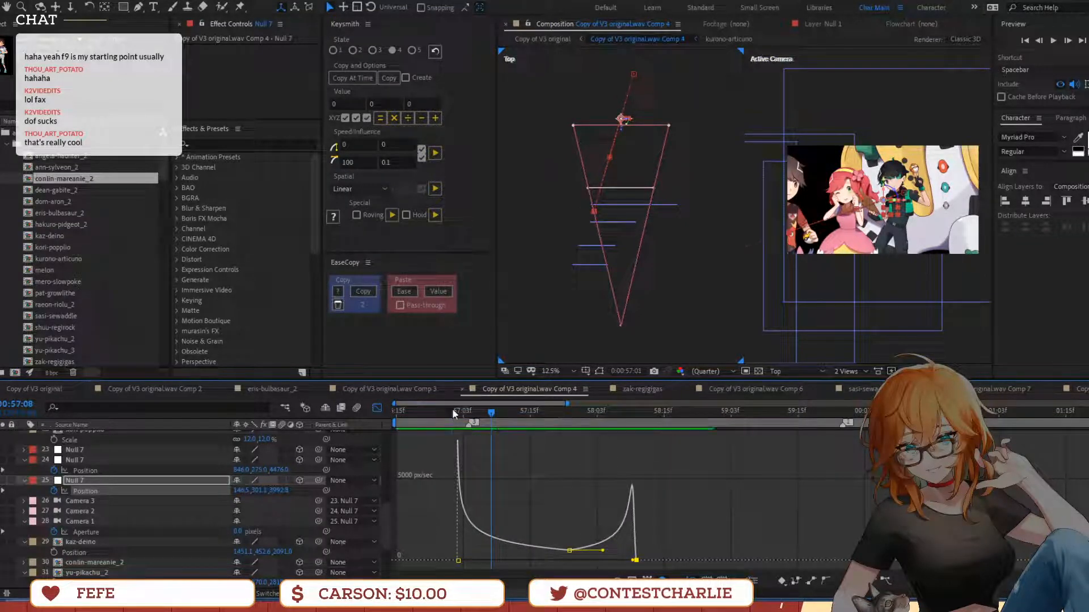
{"action": "key", "text": "space"}
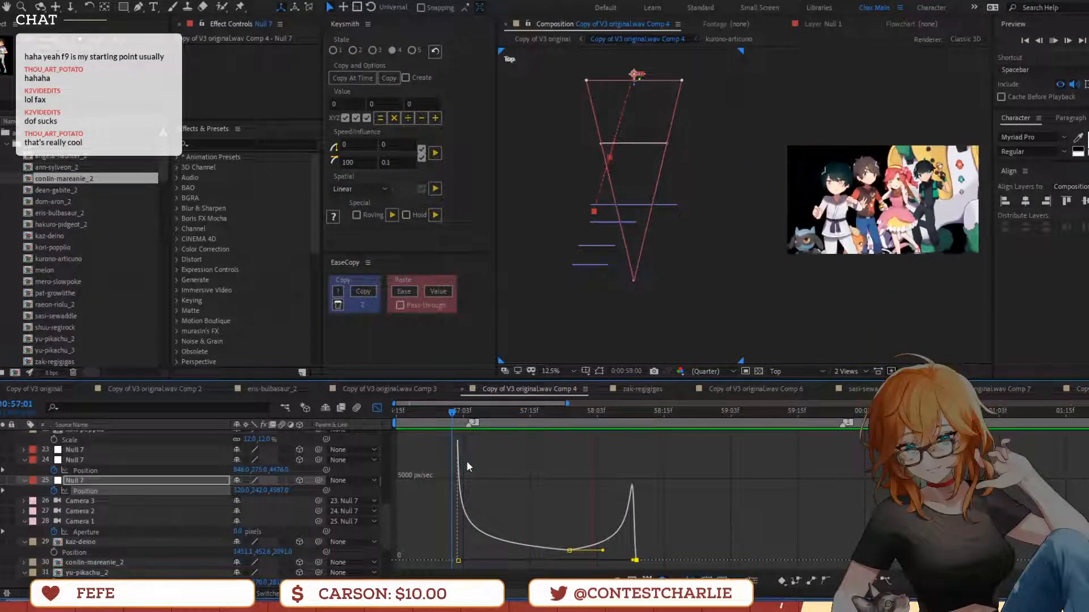
{"action": "key", "text": "space"}
Retime Camera 1's null so its last Position keyframe sits at the layer's end and the middle one at 0:58:06, and preview
{"action": "left_click", "coordinate": [375, 408]}
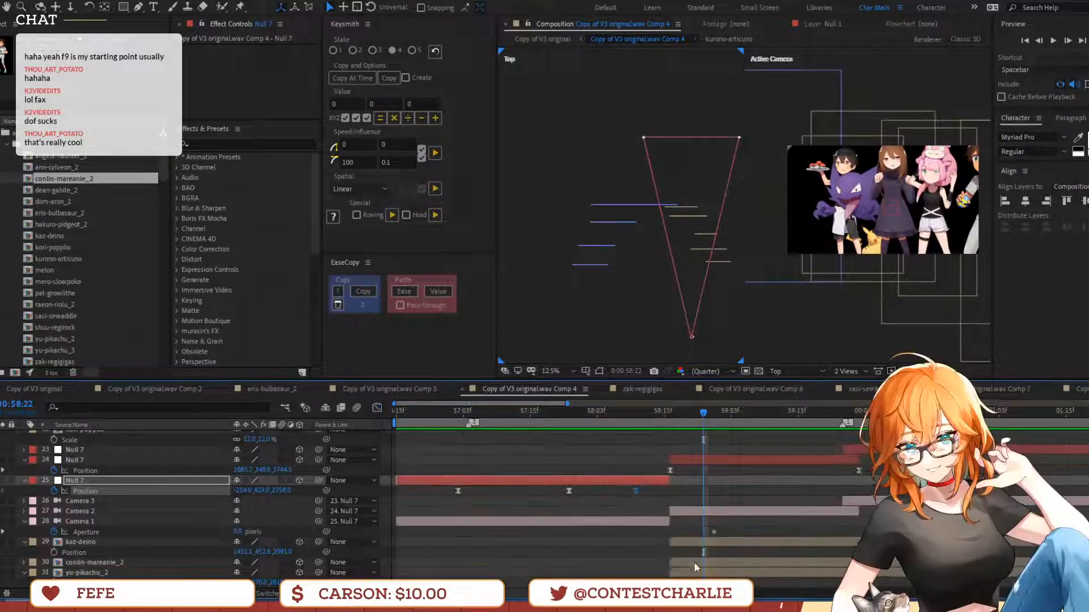
{"action": "left_click_drag", "start_coordinate": [568, 491], "coordinate": [613, 491]}
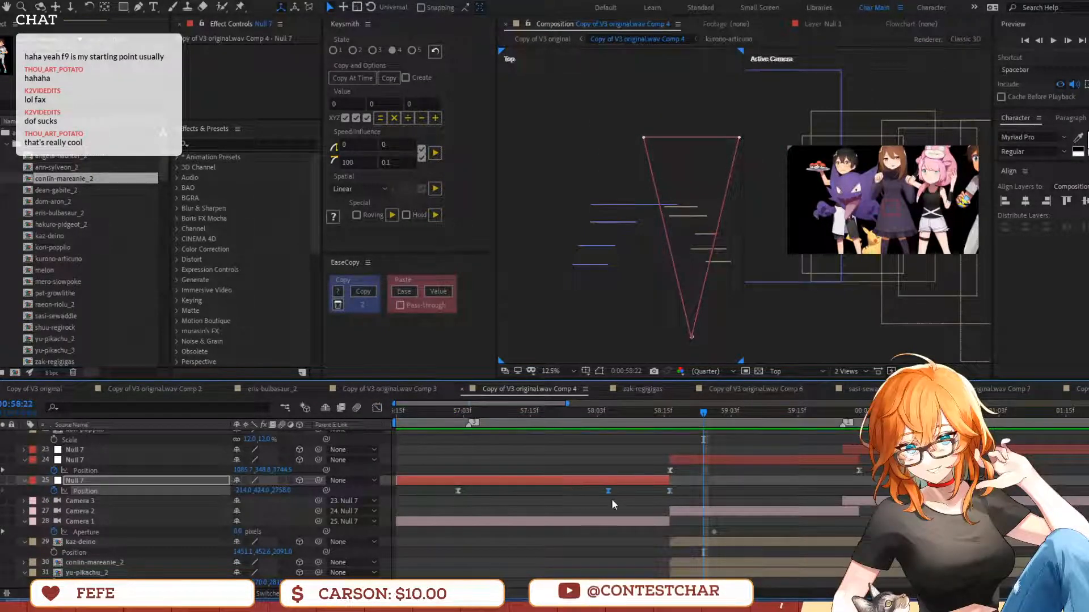
{"action": "left_click", "coordinate": [445, 417]}
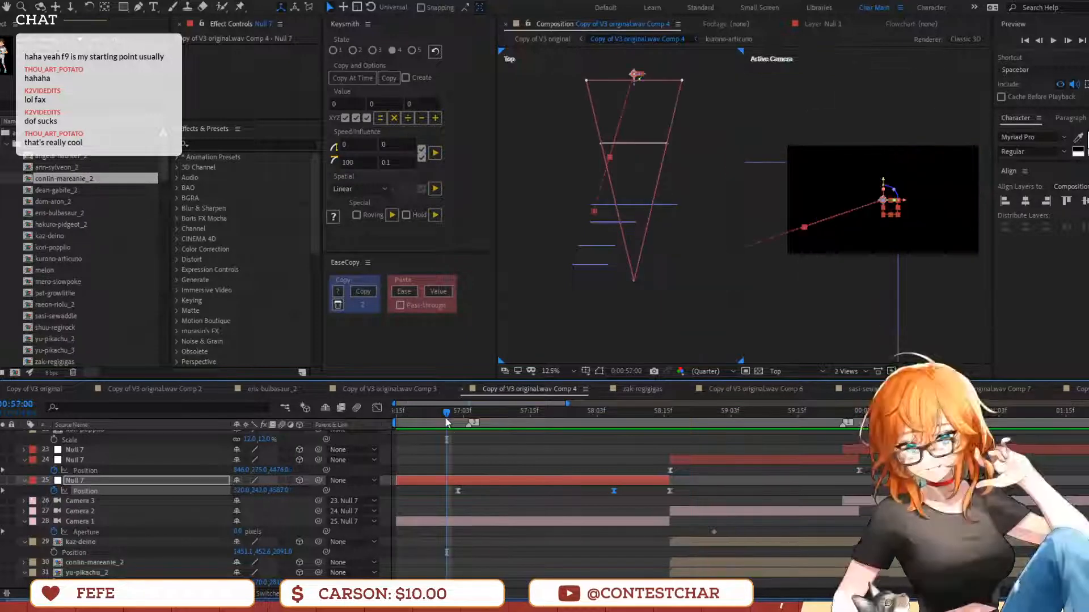
{"action": "key", "text": "space"}
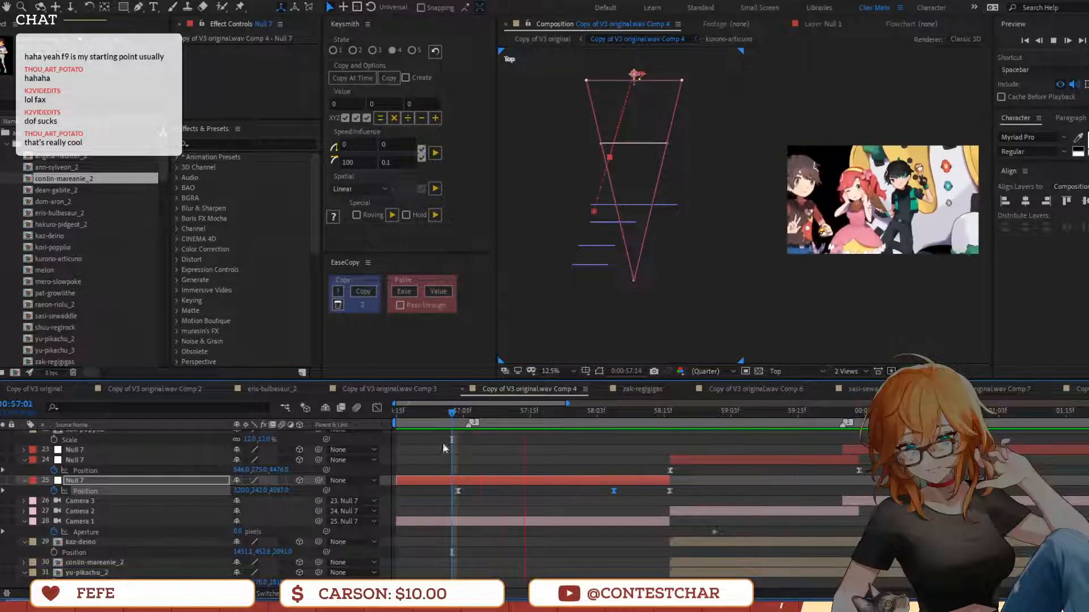
{"action": "key", "text": "space"}
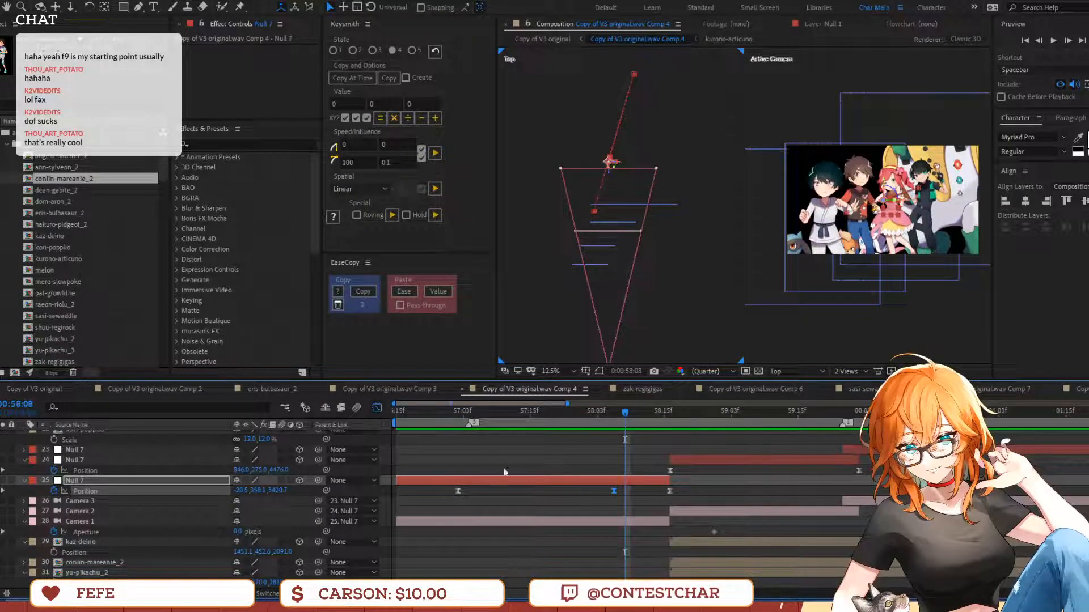
Lower the middle Position keyframe's speed on Camera 1's null in the speed graph and replay the move
{"action": "key", "text": "shift+F3"}
{"action": "left_click_drag", "start_coordinate": [614, 549], "coordinate": [617, 564]}
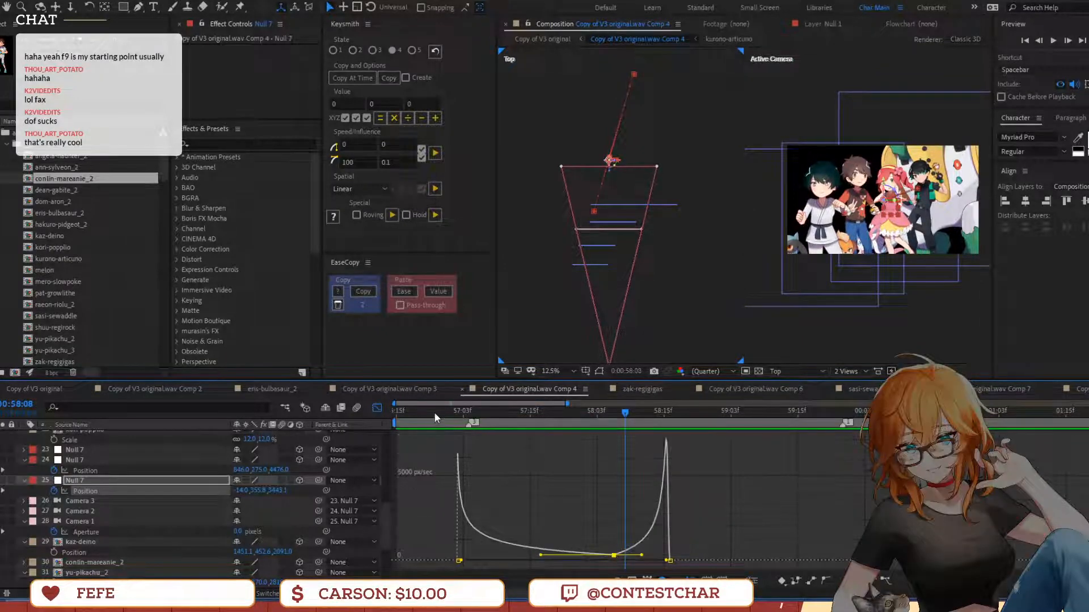
{"action": "left_click", "coordinate": [435, 414]}
{"action": "key", "text": "space"}
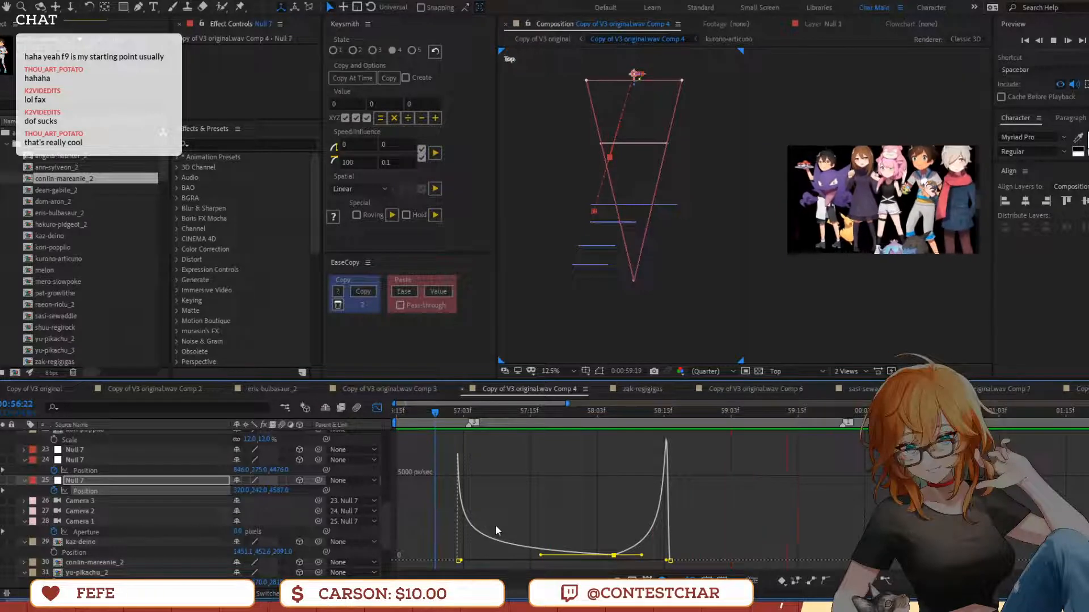
{"action": "left_click", "coordinate": [458, 416]}
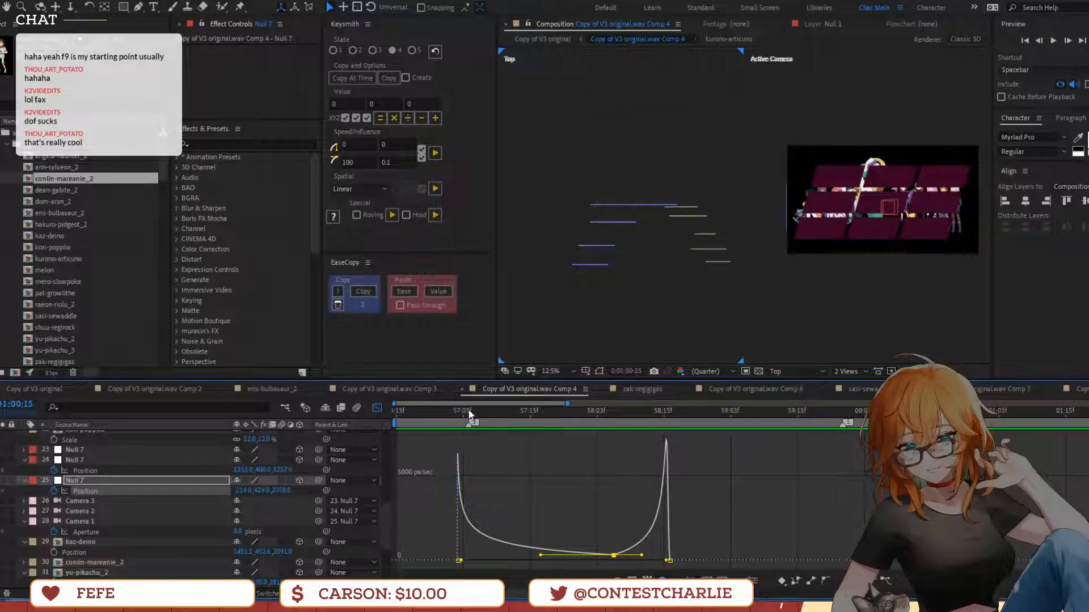
{"action": "left_click", "coordinate": [440, 419]}
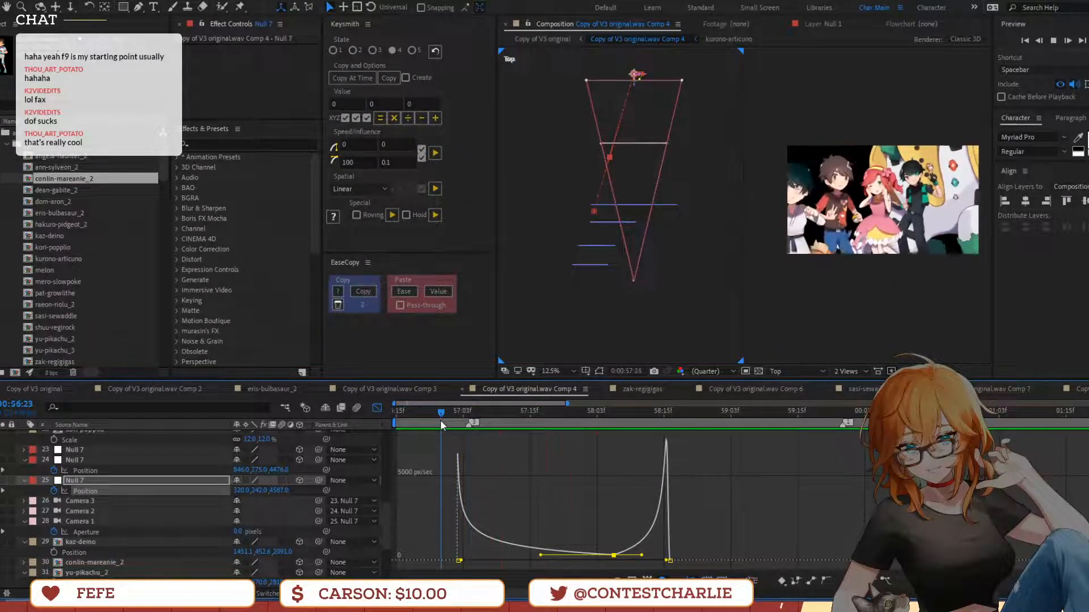
{"action": "key", "text": "space"}
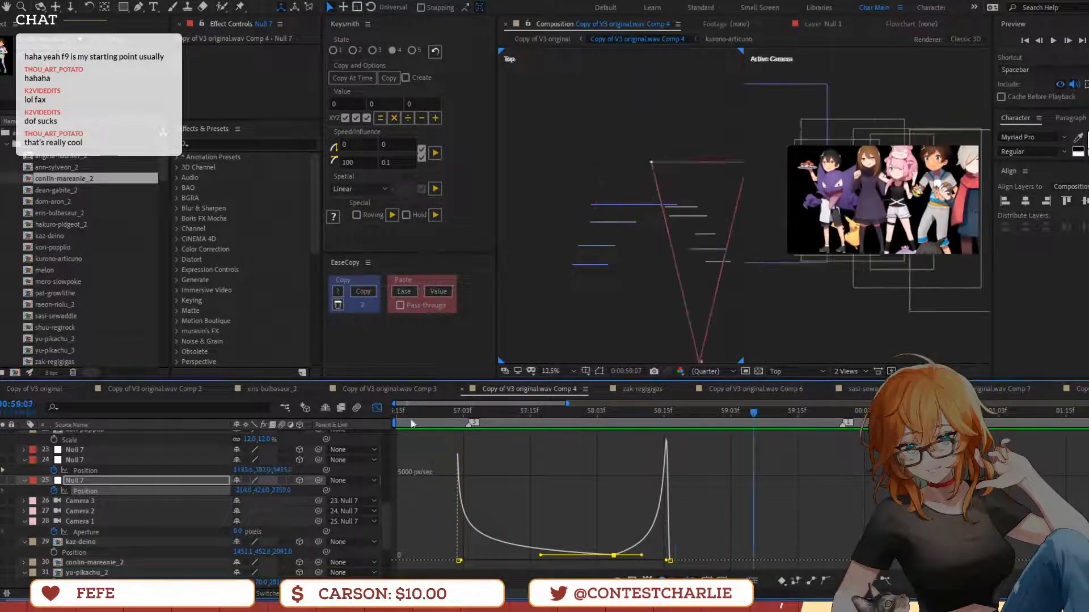
Replay the camera moves and shift the last Position keyframe of Camera 2's parent null earlier to about 0:59:20
{"action": "left_click", "coordinate": [377, 408]}
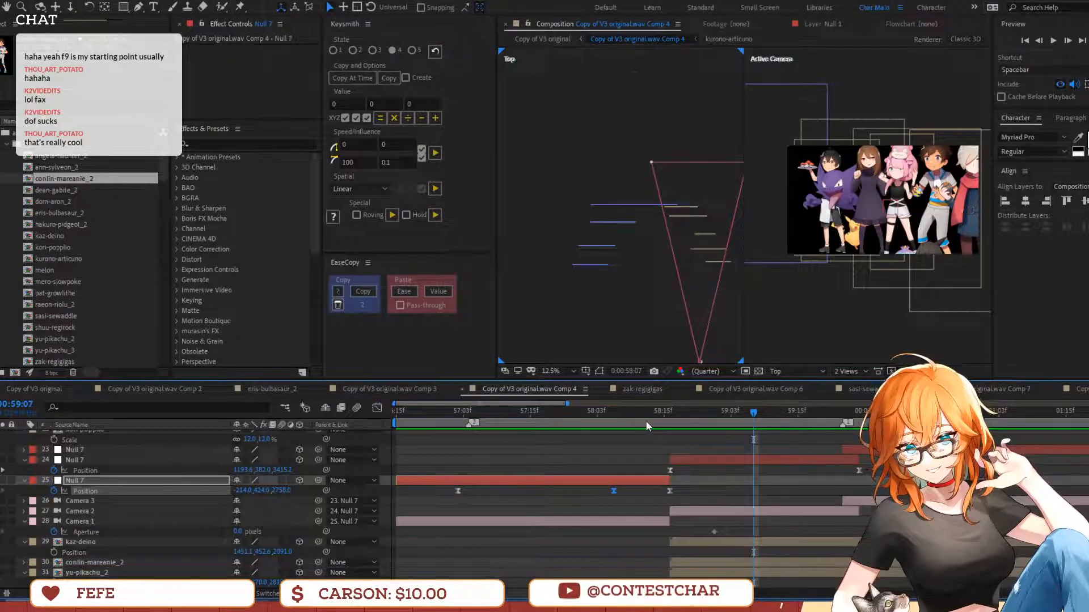
{"action": "left_click_drag", "start_coordinate": [646, 420], "coordinate": [611, 421]}
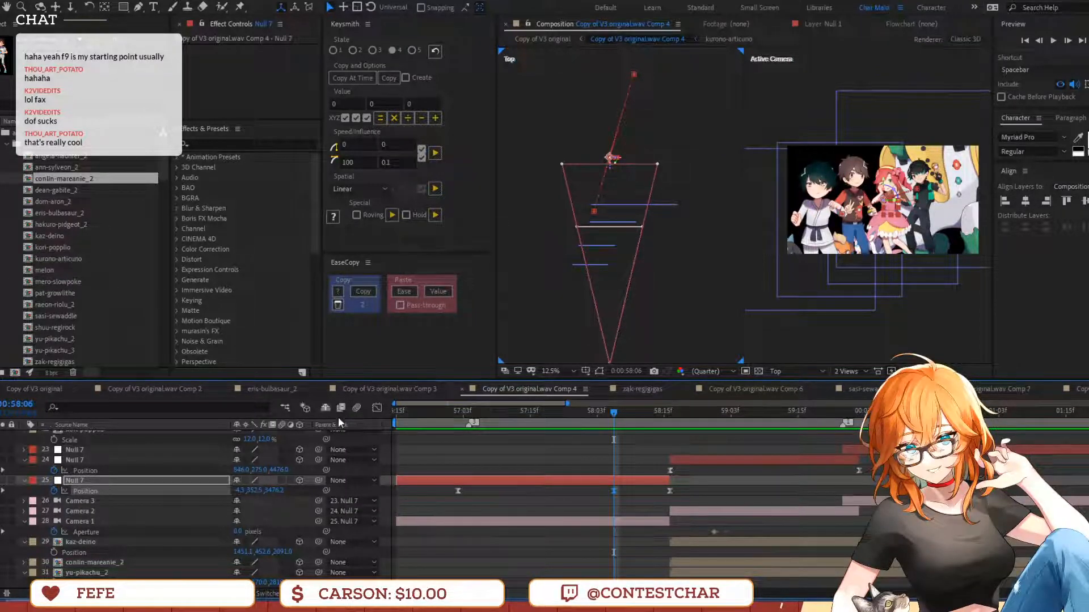
{"action": "left_click", "coordinate": [418, 423]}
{"action": "key", "text": "space"}
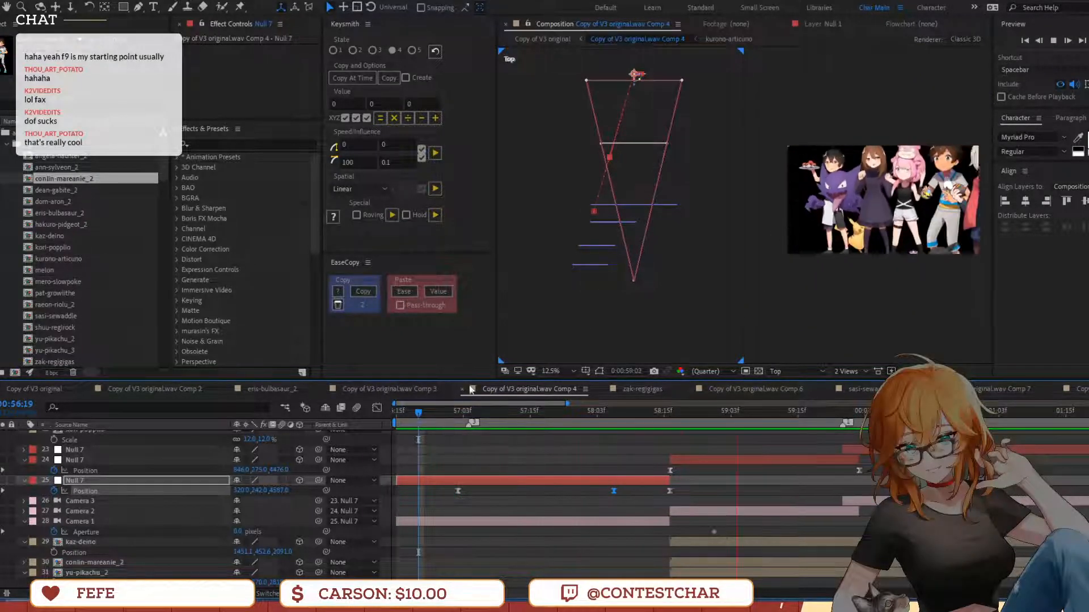
{"action": "key", "text": "space"}
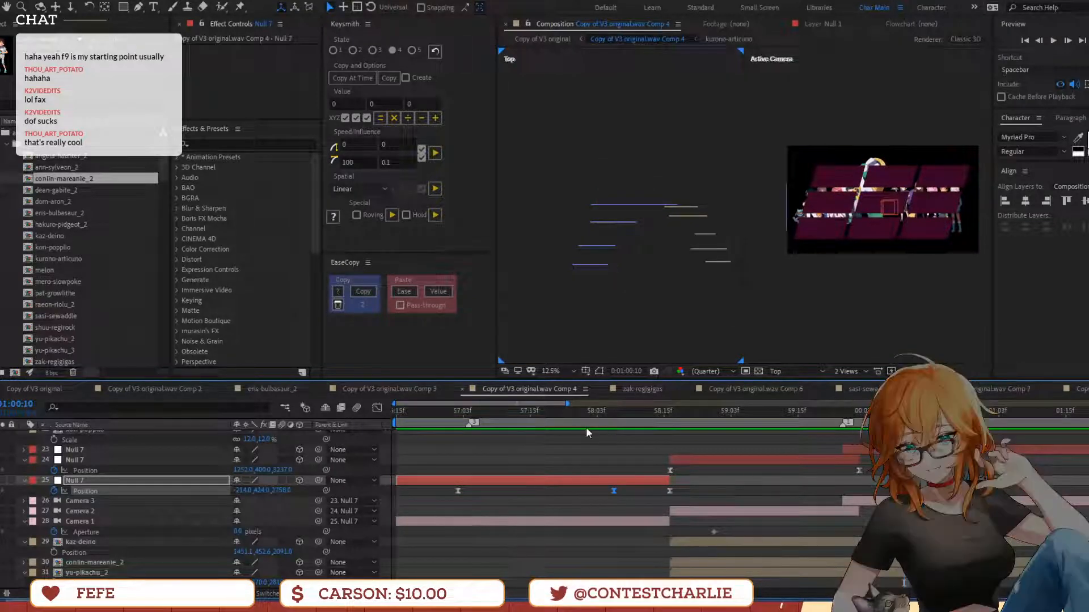
{"action": "left_click", "coordinate": [484, 416]}
{"action": "left_click", "coordinate": [442, 409]}
{"action": "key", "text": "space"}
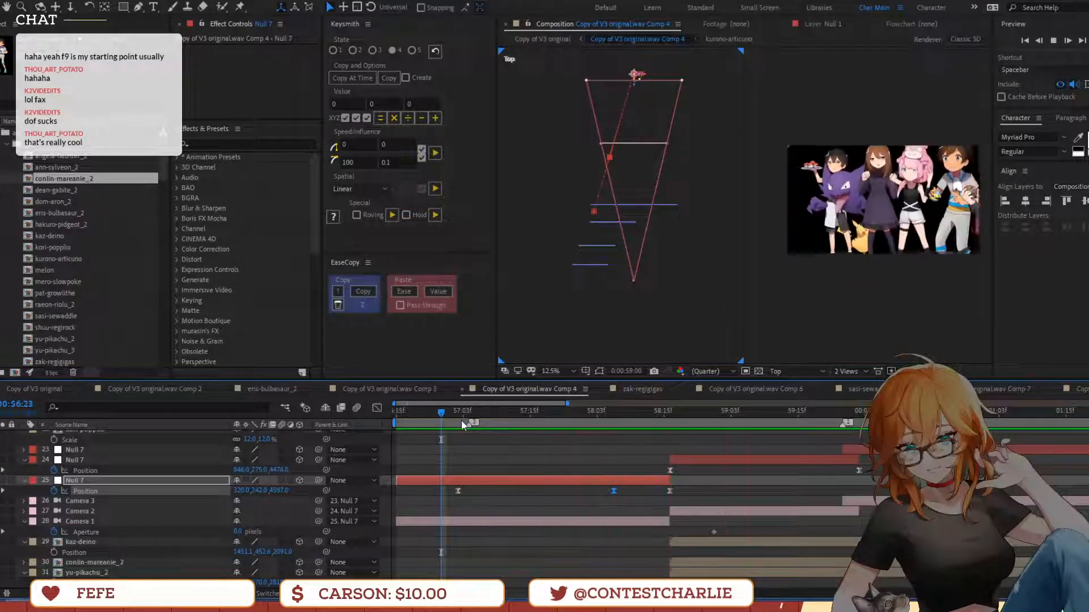
{"action": "key", "text": "space"}
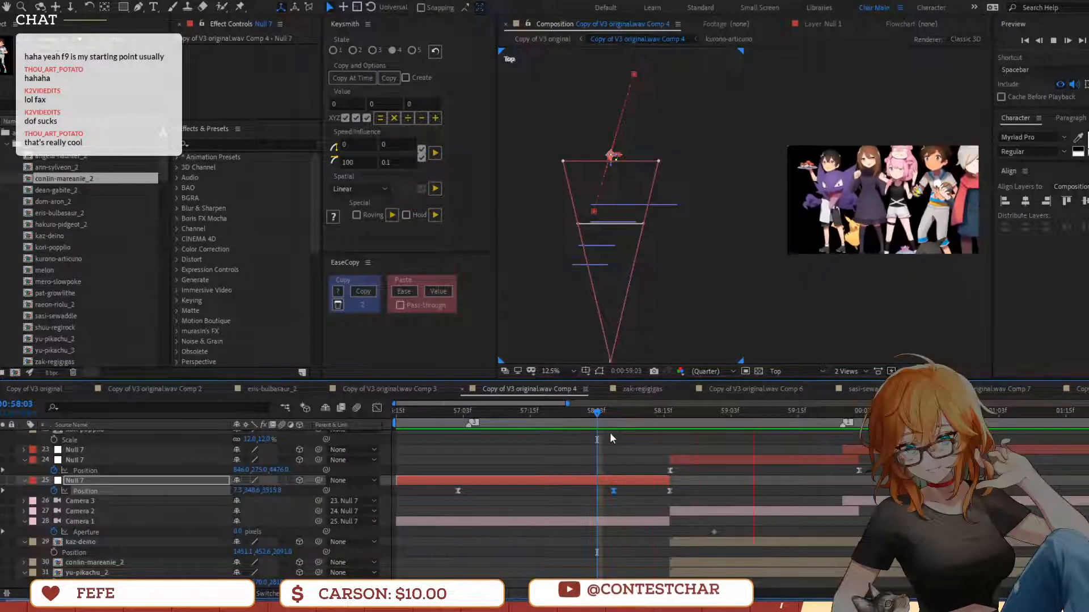
{"action": "key", "text": "space"}
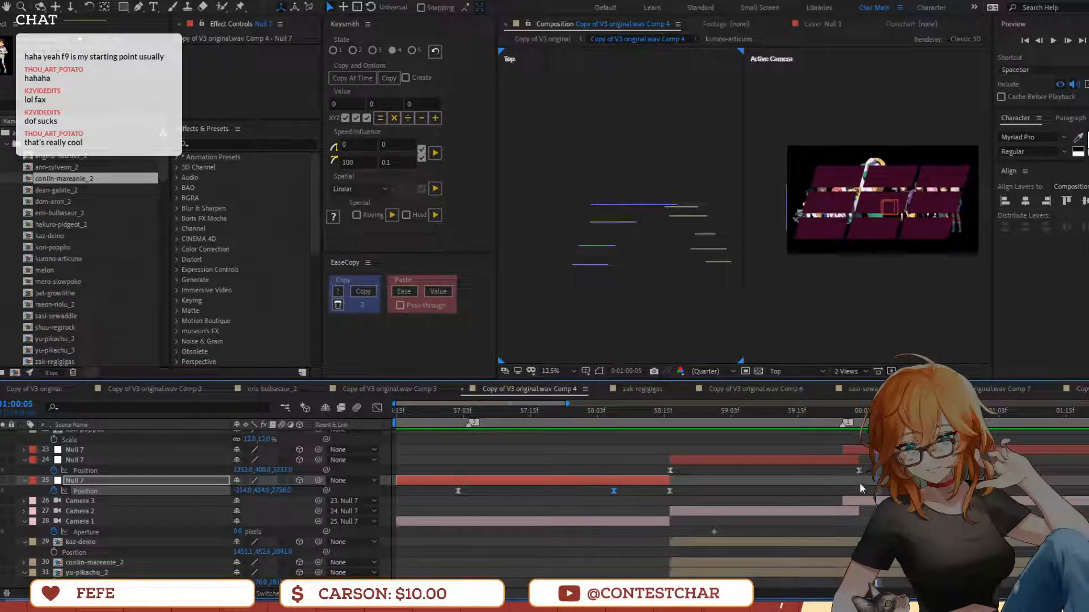
{"action": "left_click_drag", "start_coordinate": [858, 474], "coordinate": [824, 471]}
{"action": "left_click", "coordinate": [869, 451]}
{"action": "left_click", "coordinate": [882, 500]}
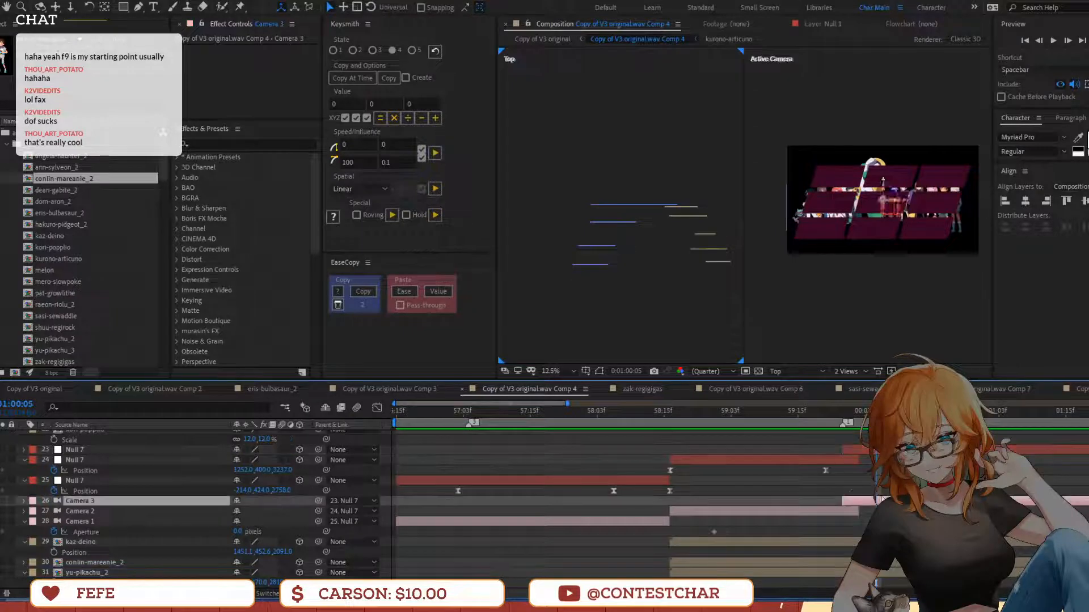
{"action": "key", "text": "p"}
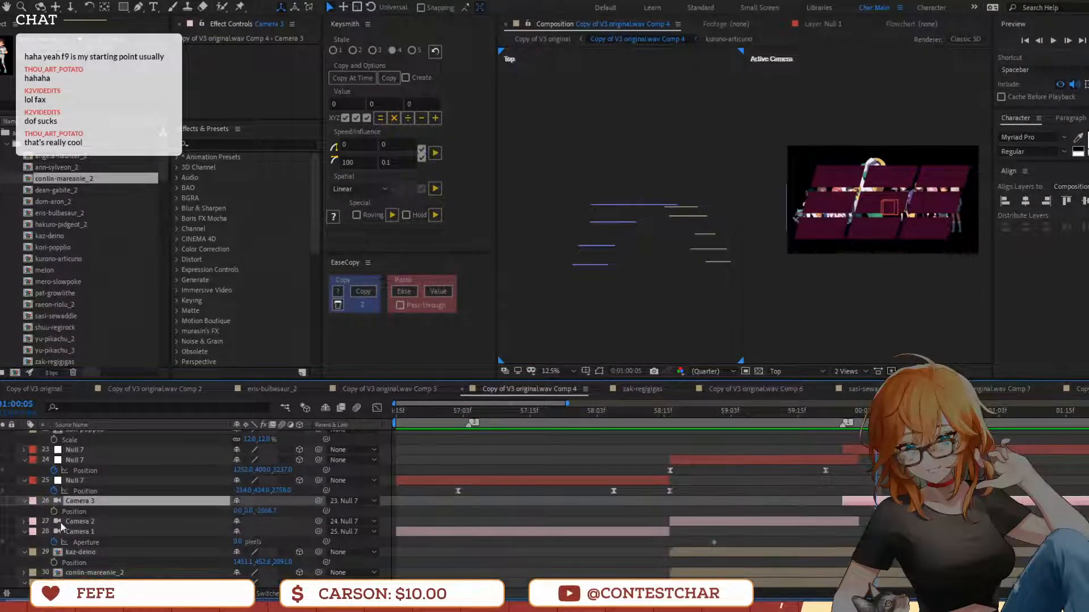
{"action": "left_click", "coordinate": [55, 512]}
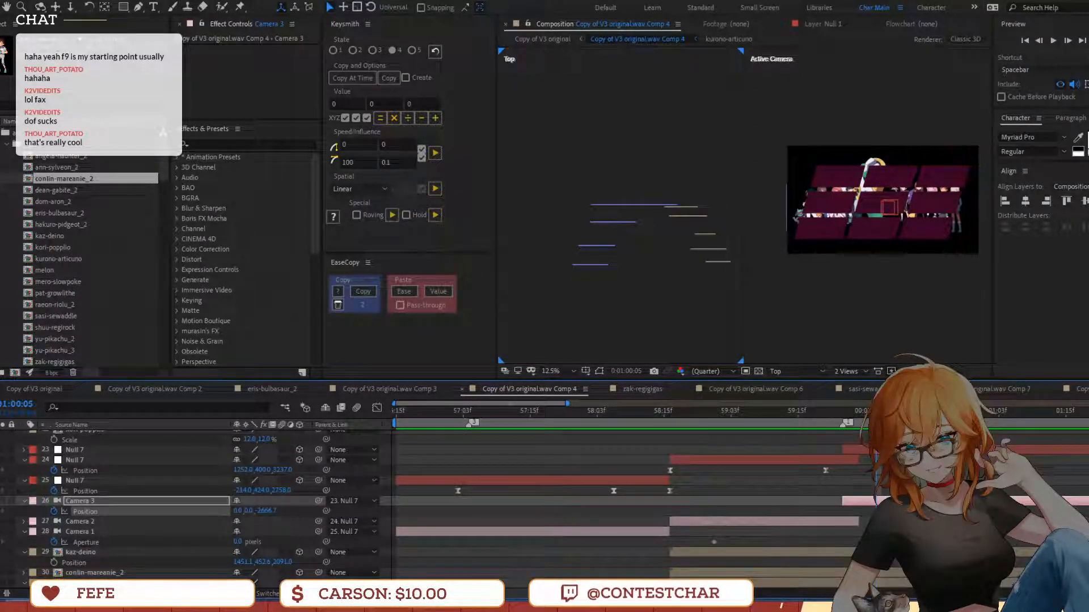
{"action": "left_click", "coordinate": [54, 512]}
Rekey the Position of Camera 3's parent null, setting the starting Z to 3159 and aligning that first keyframe with the layer's start
{"action": "left_click", "coordinate": [74, 450]}
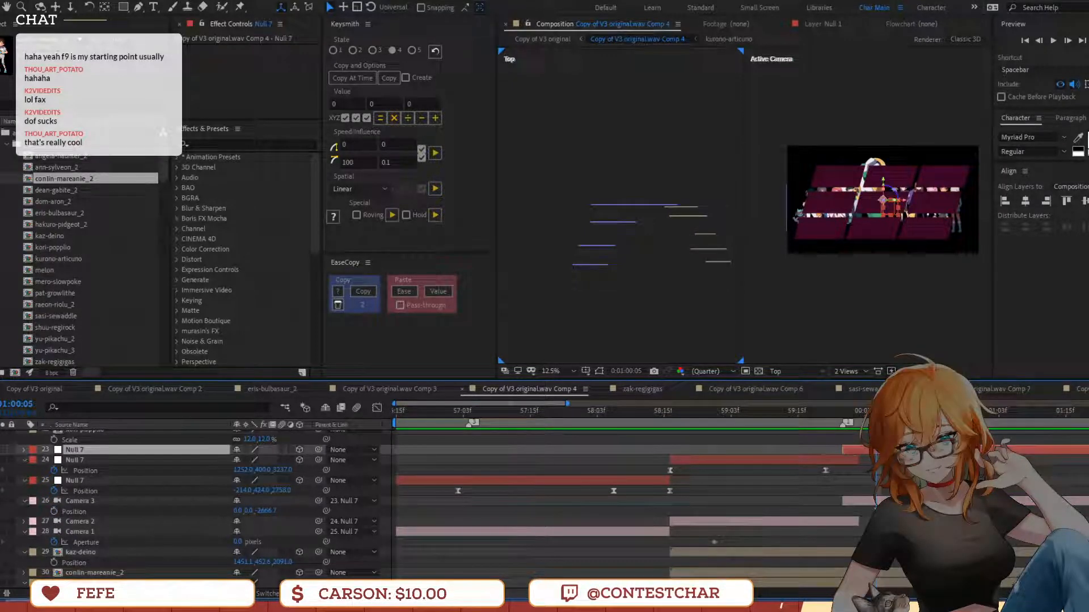
{"action": "key", "text": "p"}
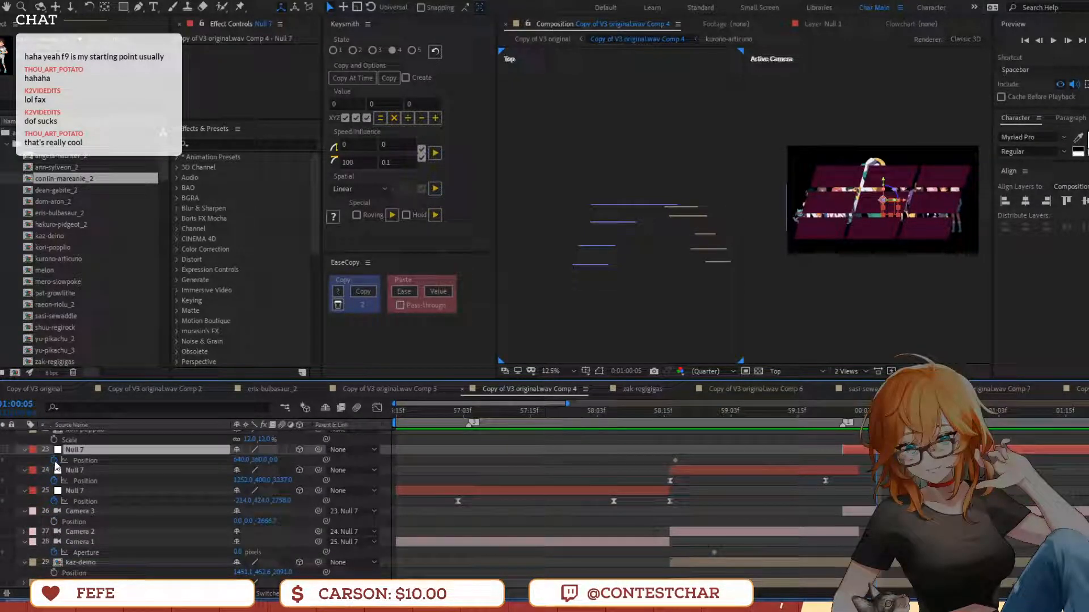
{"action": "left_click", "coordinate": [54, 461]}
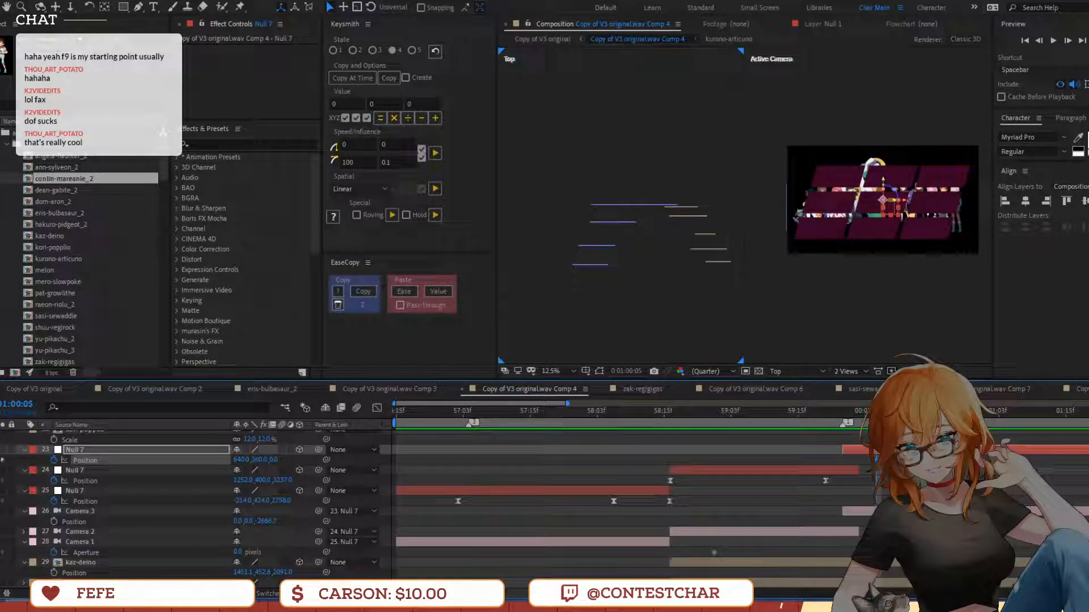
{"action": "left_click_drag", "start_coordinate": [274, 461], "coordinate": [386, 460]}
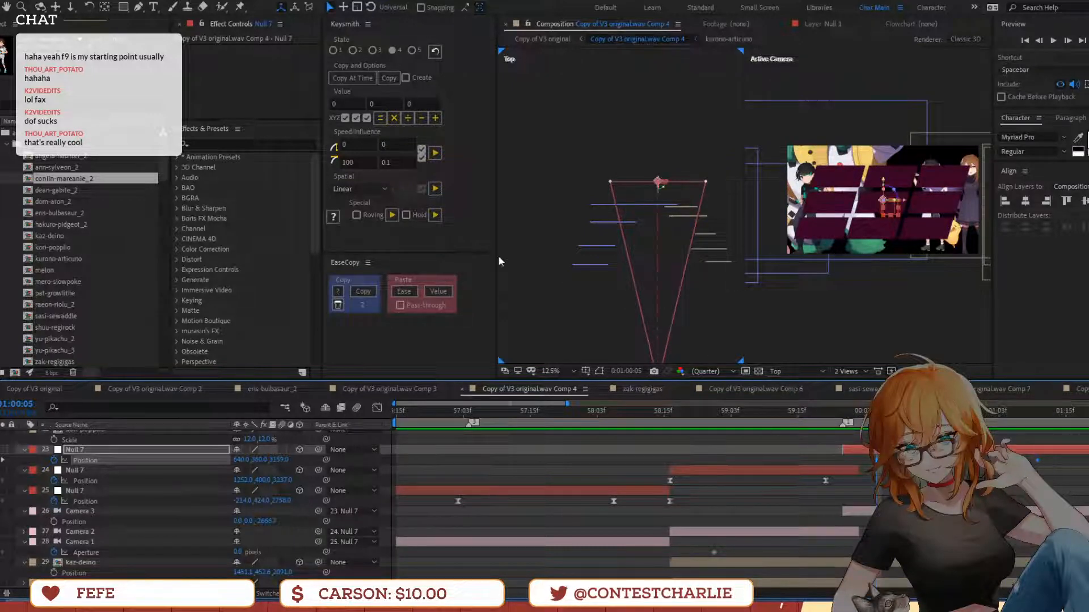
{"action": "left_click", "coordinate": [817, 459]}
{"action": "left_click", "coordinate": [842, 459]}
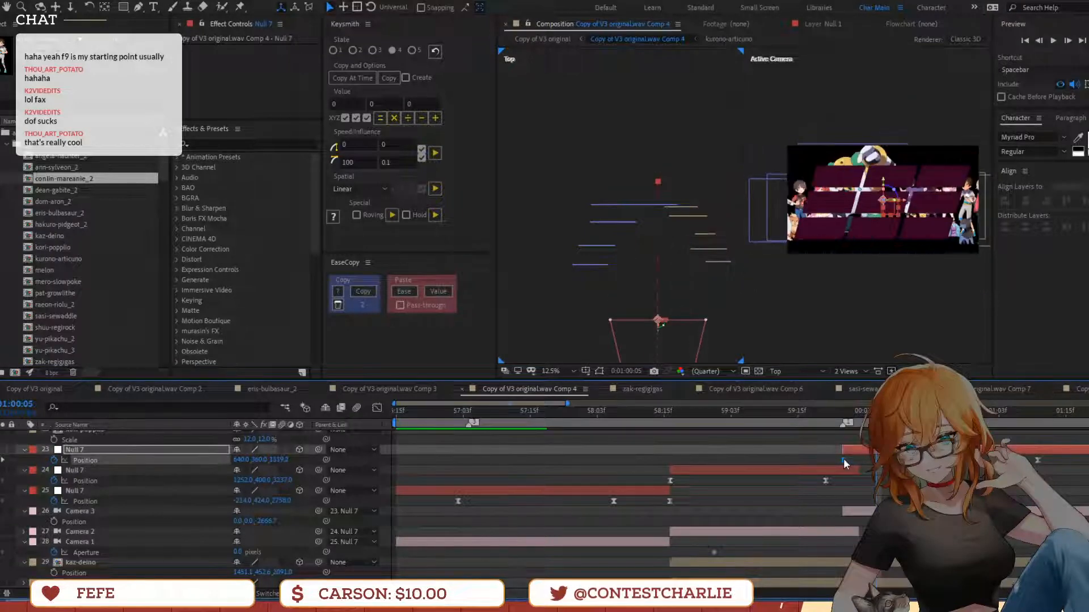
Preview the camera sequence and shift the final Position keyframe of Camera 3's null later to about 1:01:22
{"action": "left_click", "coordinate": [747, 411]}
{"action": "left_click_drag", "start_coordinate": [685, 425], "coordinate": [458, 425]}
{"action": "key", "text": "space"}
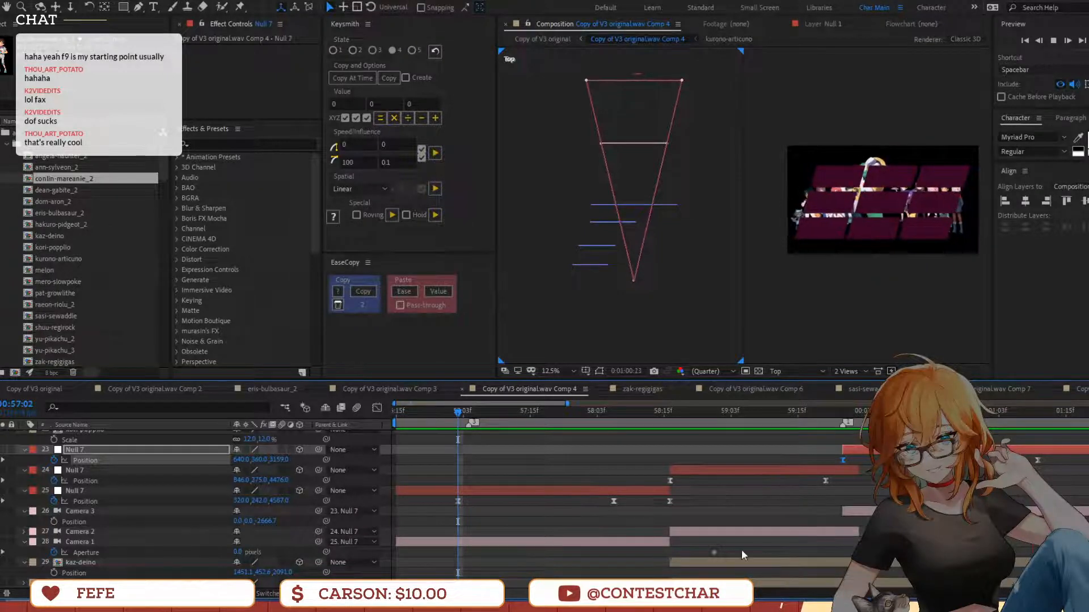
{"action": "key", "text": "space"}
{"action": "left_click_drag", "start_coordinate": [1037, 470], "coordinate": [930, 491]}
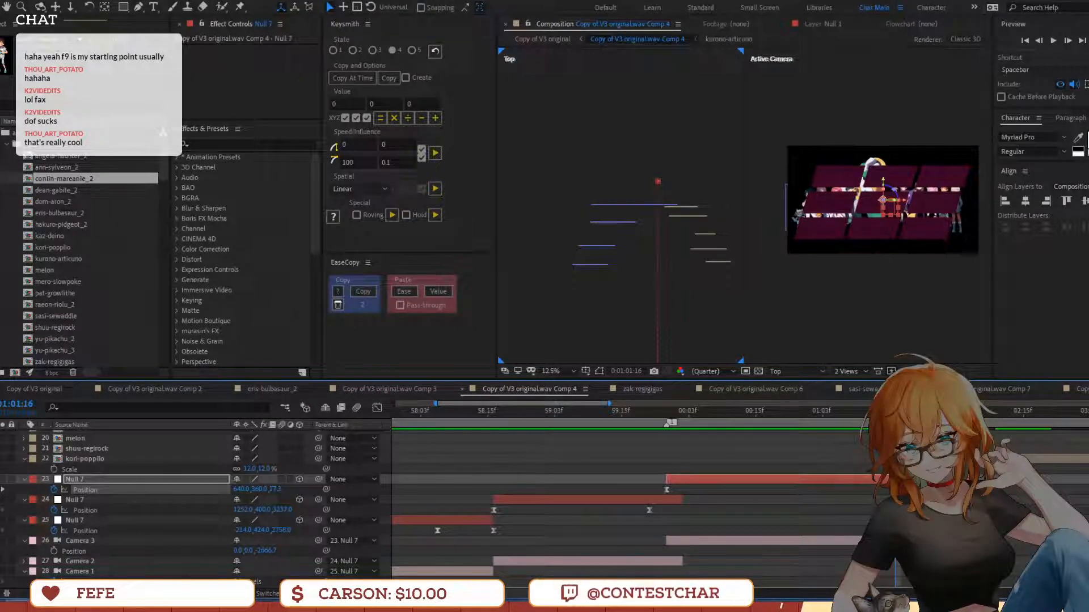
{"action": "key", "text": "space"}
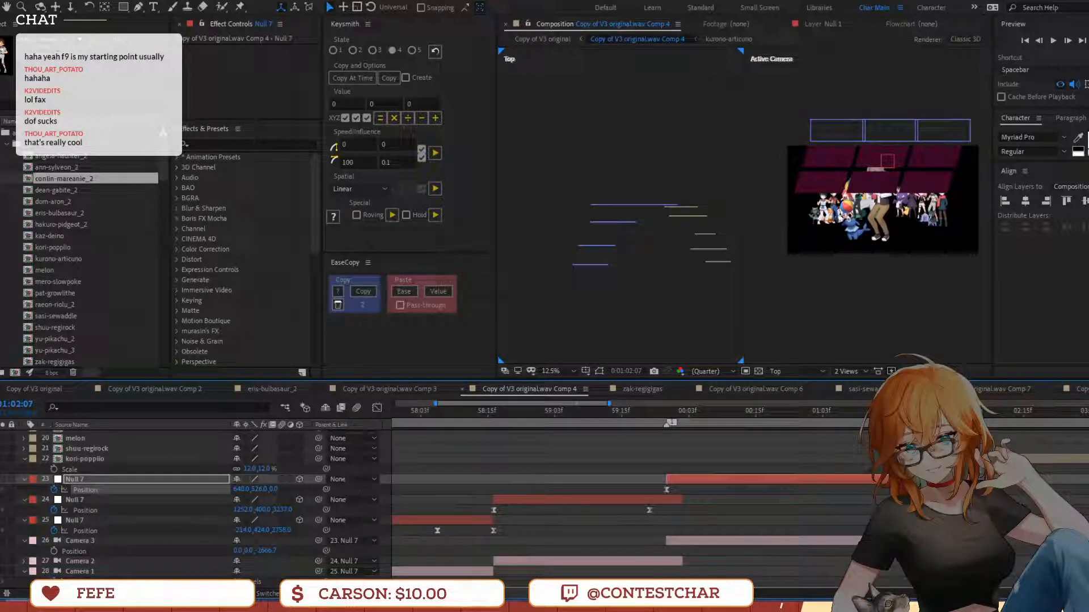
Select the character layers from kaz-deino through zak-regigigas and remove them from the shot after about 1:02:07
{"action": "scroll", "coordinate": [81, 479], "scroll_direction": "down", "scroll_amount": 5}
{"action": "scroll", "coordinate": [80, 479], "scroll_direction": "up", "scroll_amount": 1}
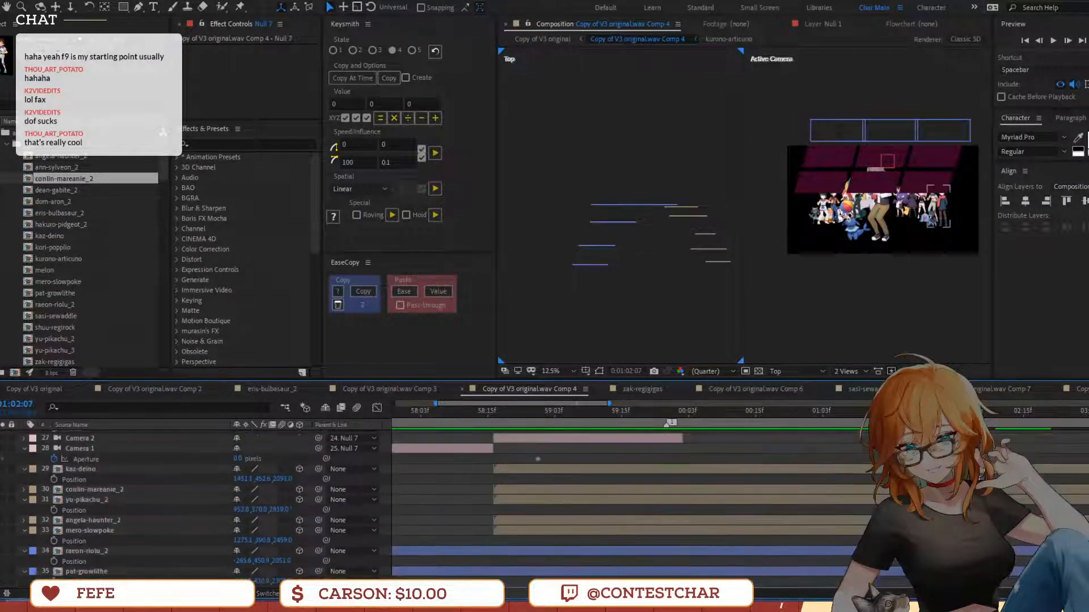
{"action": "left_click", "coordinate": [81, 469]}
{"action": "scroll", "coordinate": [82, 499], "scroll_direction": "down", "scroll_amount": 2}
{"action": "left_click", "coordinate": [85, 563], "text": "shift"}
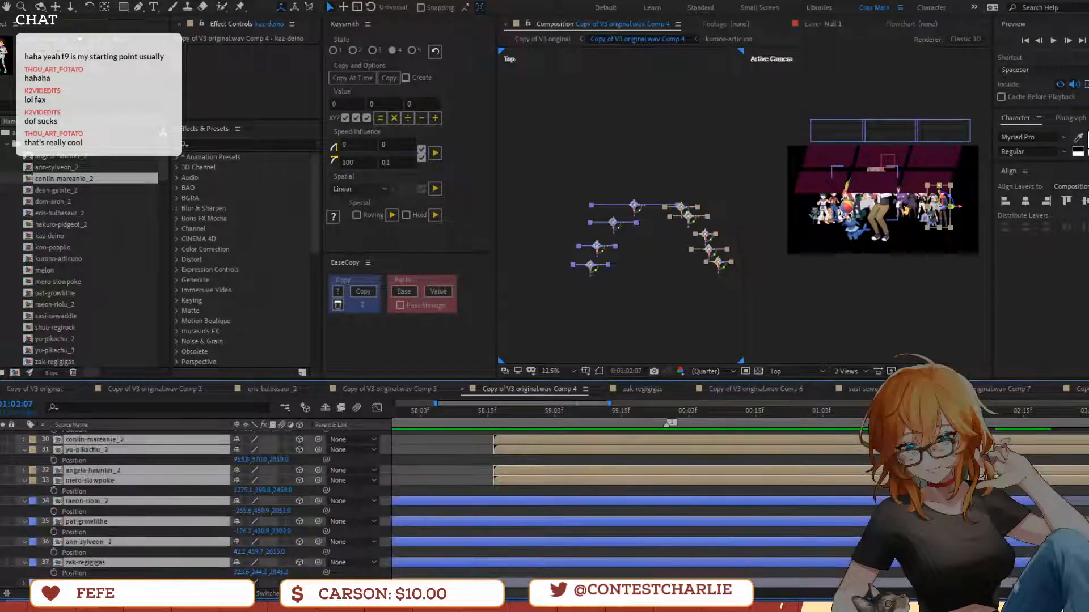
{"action": "key", "text": "Delete"}
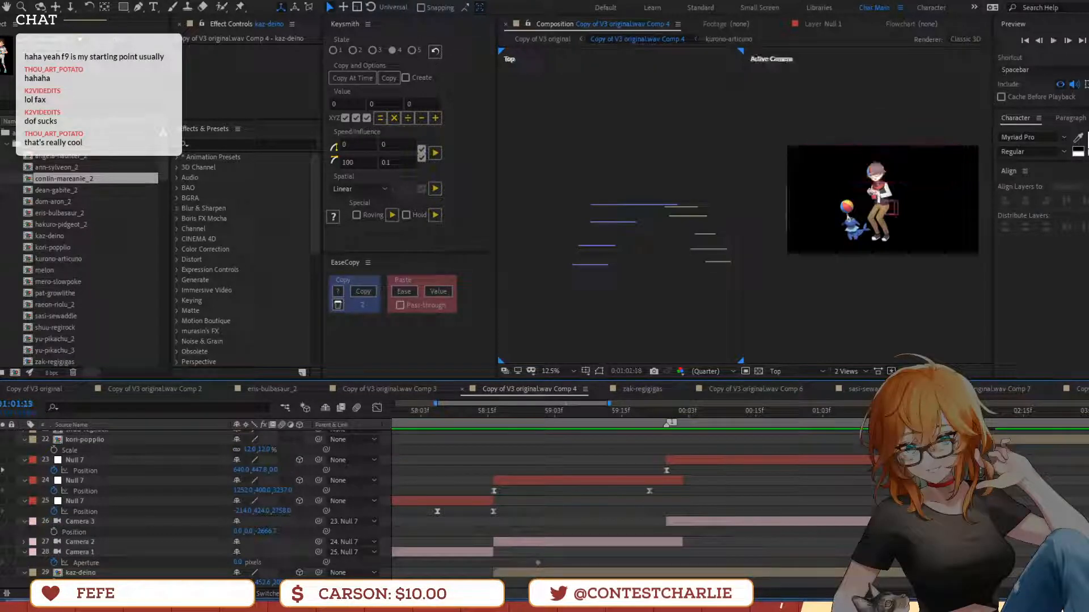
Review the camera nulls' motion in playback and inspect the speed graph of layer 23 Null 7's Position
{"action": "key", "text": "space"}
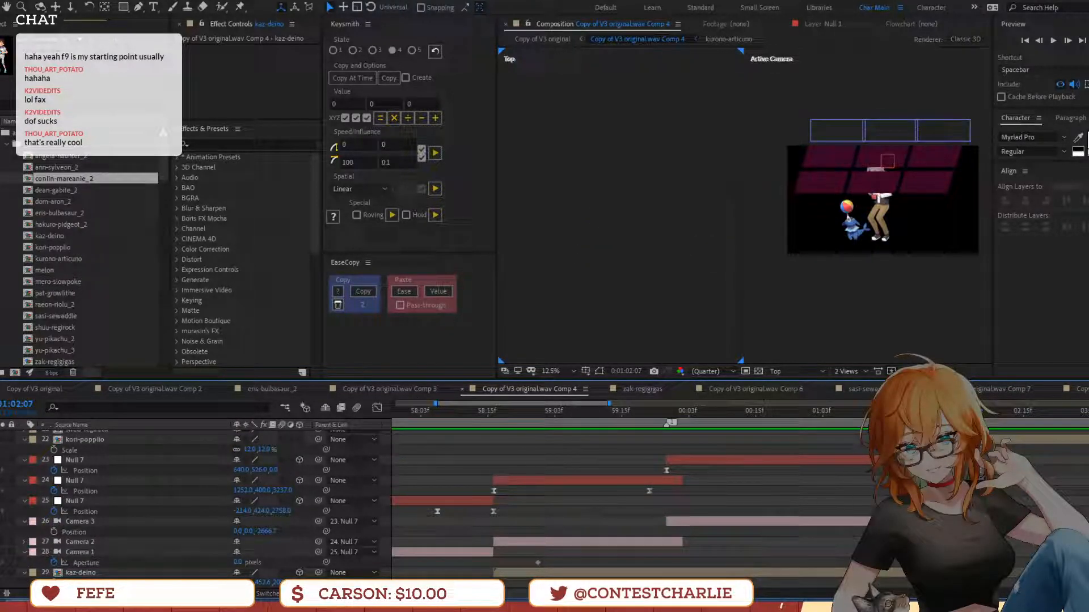
{"action": "left_click", "coordinate": [85, 471]}
{"action": "left_click", "coordinate": [377, 407]}
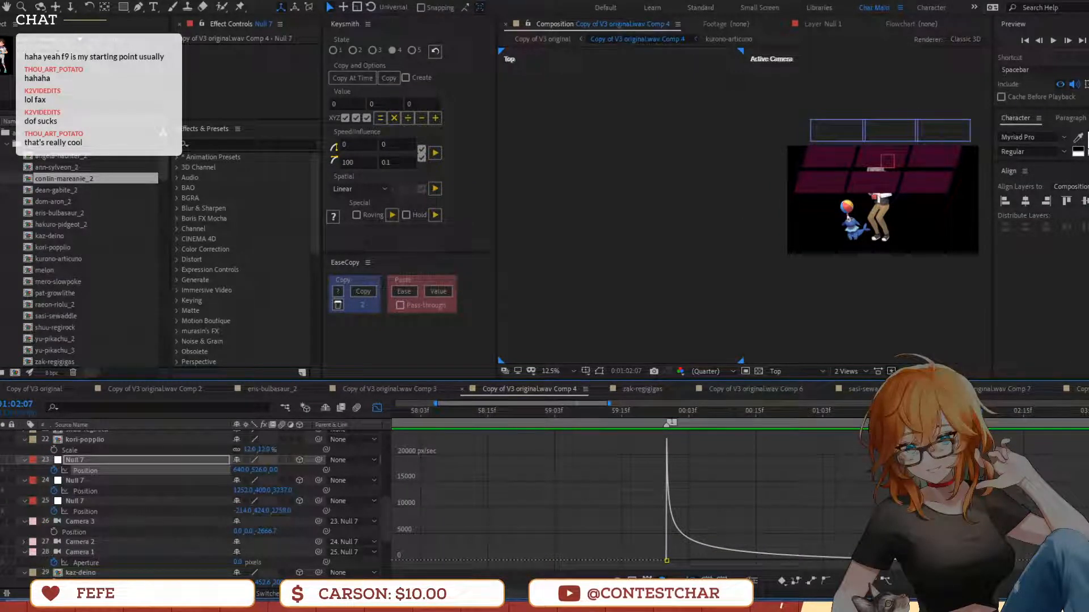
{"action": "key", "text": "space"}
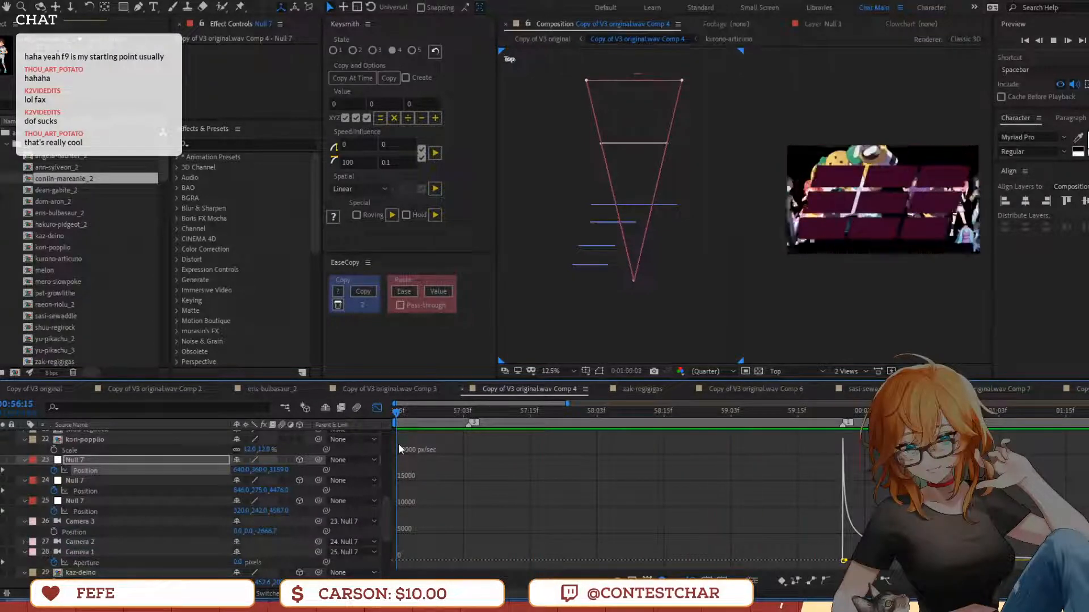
{"action": "key", "text": "space"}
{"action": "left_click", "coordinate": [377, 407]}
{"action": "scroll", "coordinate": [681, 510], "scroll_direction": "down", "scroll_amount": 1}
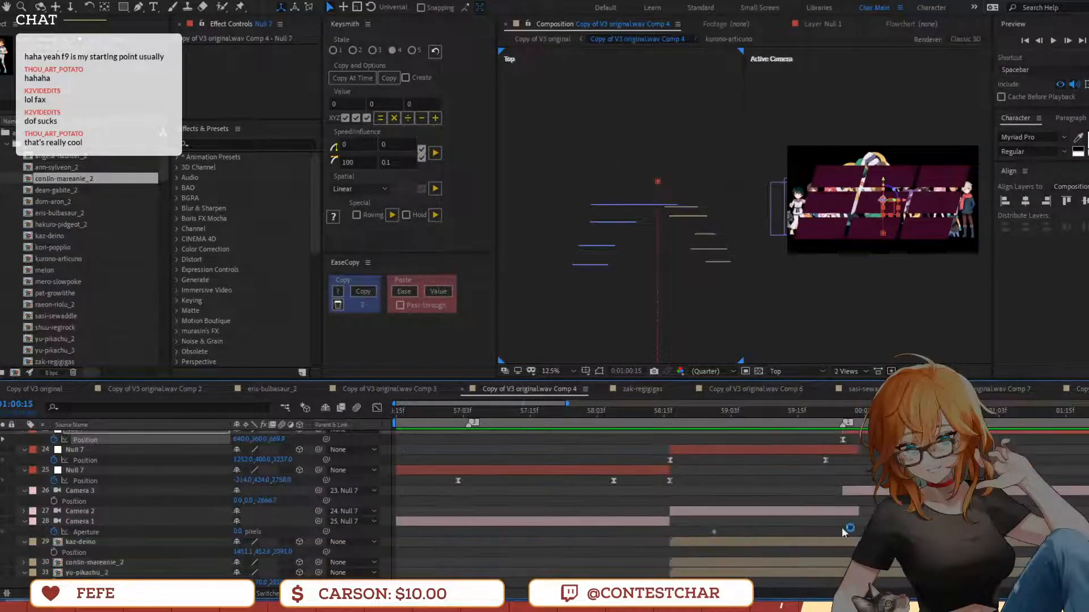
Move layer 24 Null 7's last Position keyframe at 0:59:20 closer to the characters, to about 1260, 400, 2889
{"action": "left_click", "coordinate": [798, 417]}
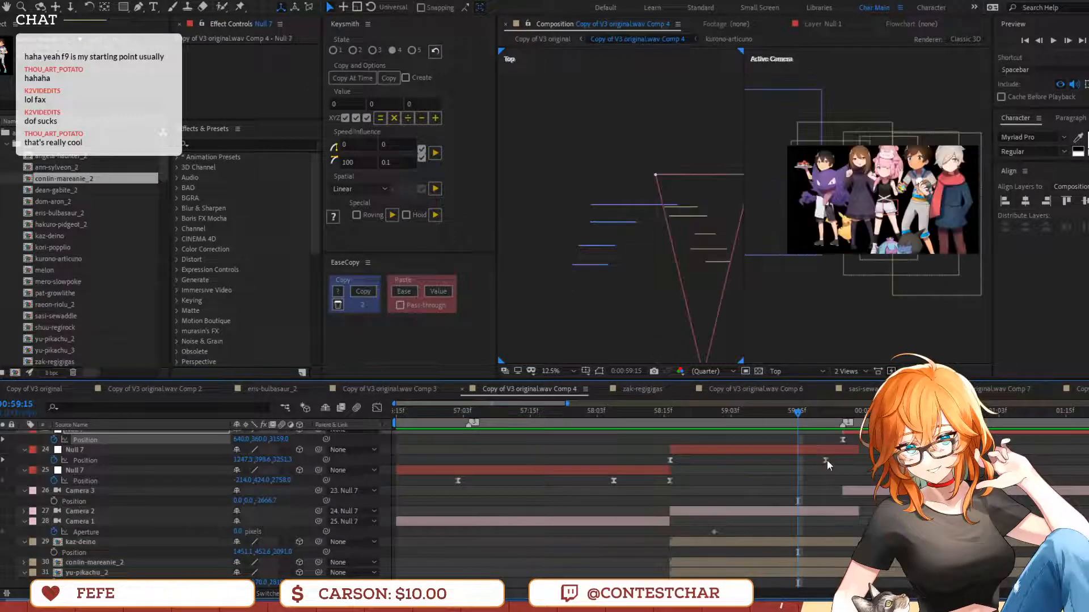
{"action": "left_click", "coordinate": [825, 460]}
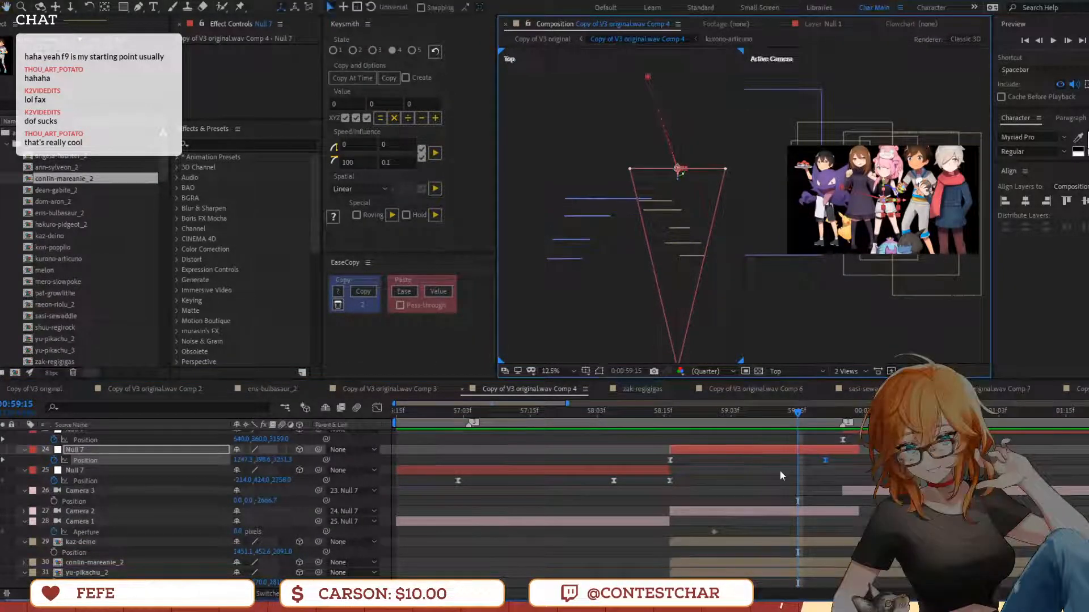
{"action": "left_click", "coordinate": [825, 425]}
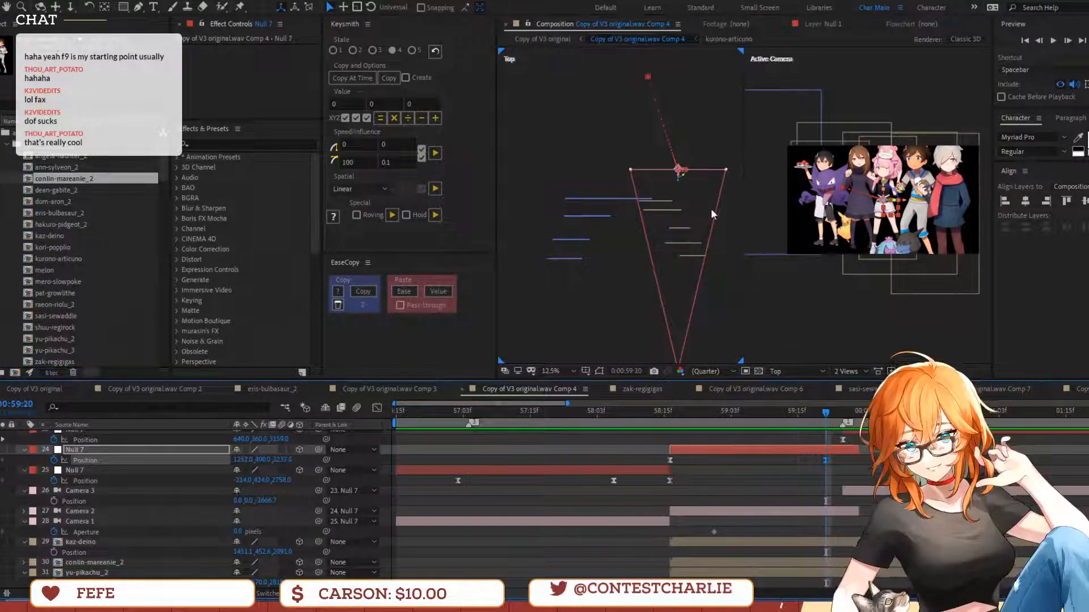
{"action": "scroll", "coordinate": [624, 207], "scroll_direction": "up", "scroll_amount": 2}
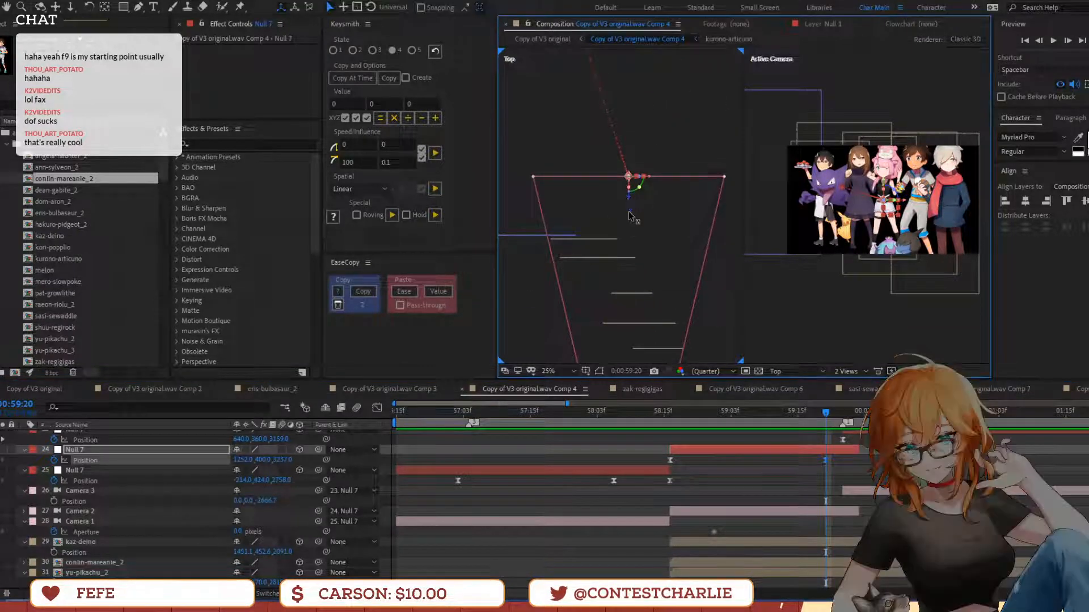
{"action": "left_click_drag", "start_coordinate": [629, 216], "coordinate": [653, 232]}
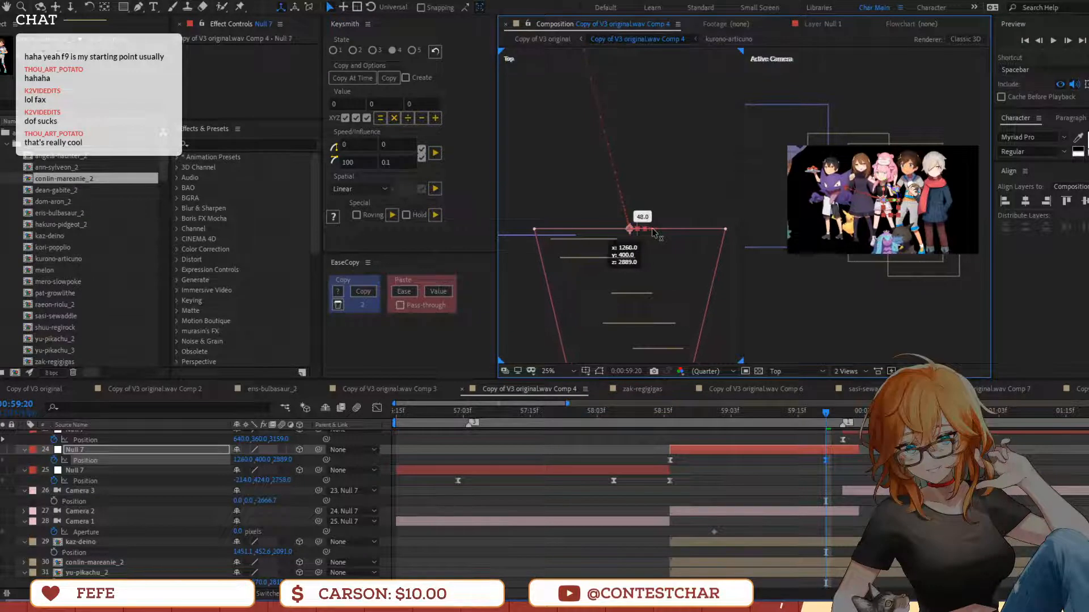
Add a Position keyframe to layer 24 Null 7 at 0:59:05, and shift the final and new keyframes later in time
{"action": "left_click_drag", "start_coordinate": [788, 424], "coordinate": [744, 430]}
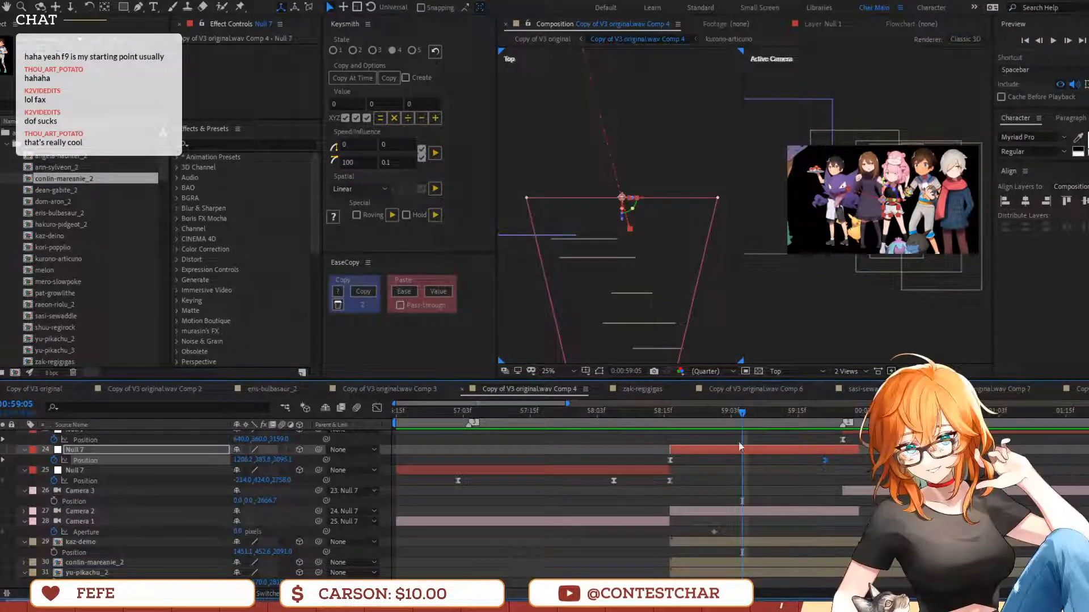
{"action": "left_click", "coordinate": [0, 461]}
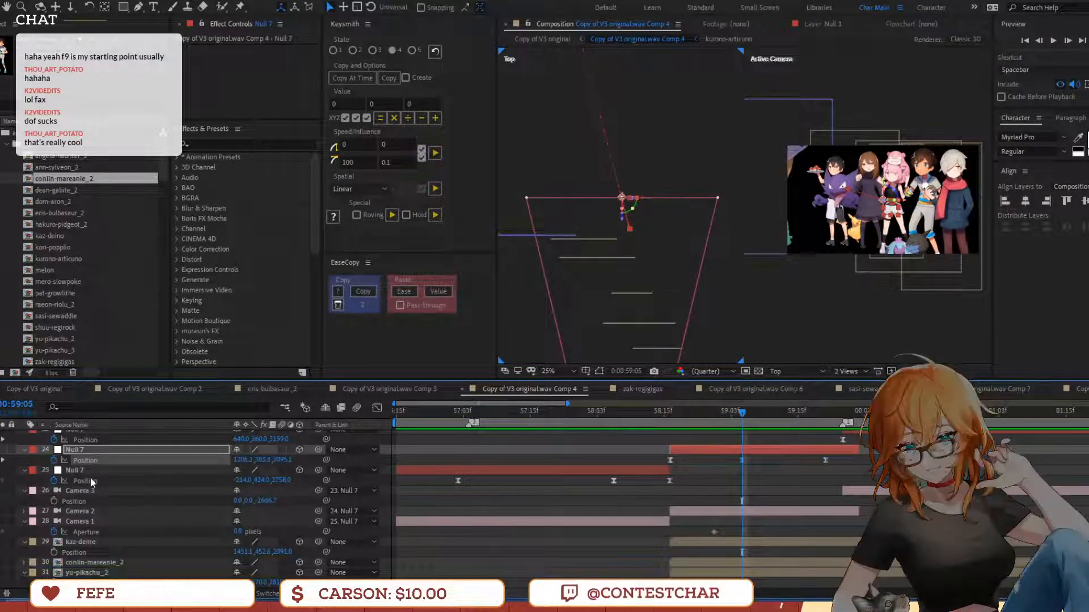
{"action": "left_click_drag", "start_coordinate": [825, 459], "coordinate": [853, 460]}
{"action": "left_click_drag", "start_coordinate": [740, 460], "coordinate": [806, 470]}
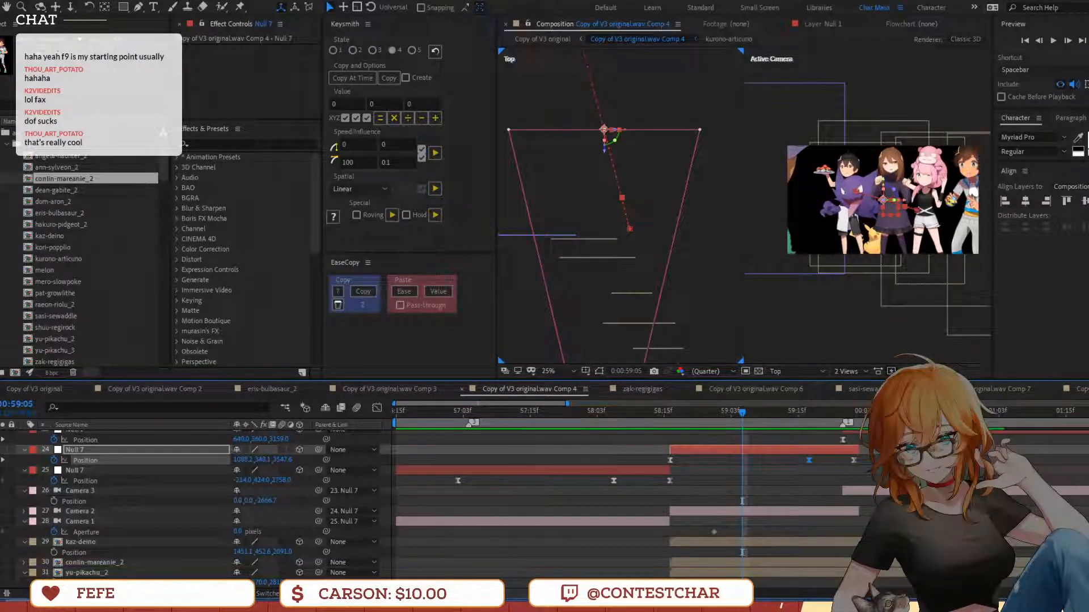
Copy the easing of layer 25 Null 7's three Position keyframes with EaseCopy and paste it onto layer 24 Null 7's Position keyframes
{"action": "mouse_move", "coordinate": [709, 484]}
{"action": "left_mouse_down"}
{"action": "mouse_move", "coordinate": [437, 466]}
{"action": "mouse_move", "coordinate": [430, 488]}
{"action": "mouse_move", "coordinate": [698, 471]}
{"action": "left_mouse_up"}
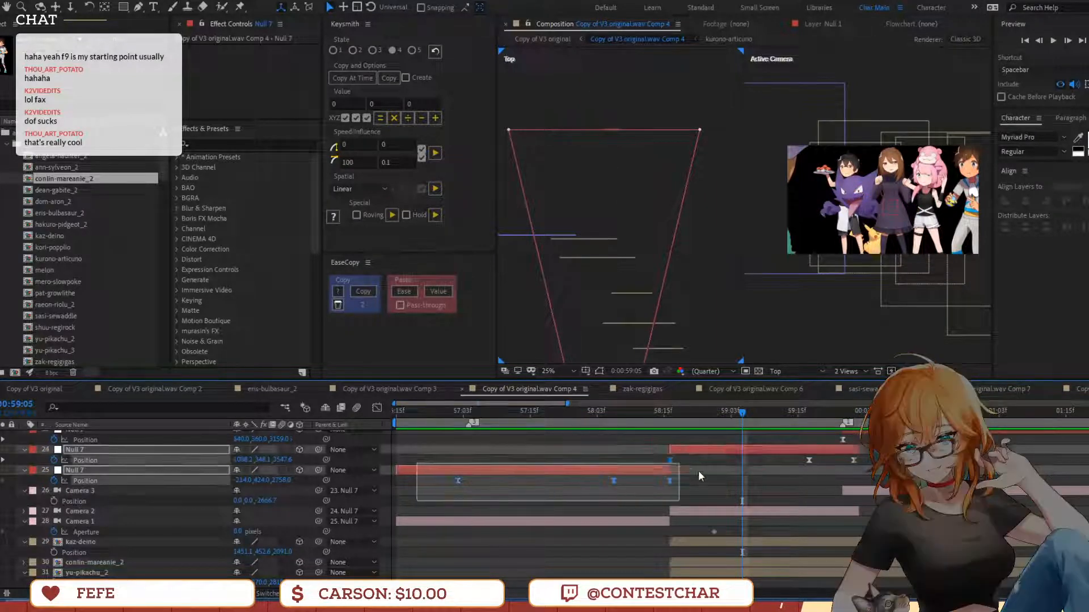
{"action": "left_click", "coordinate": [363, 291]}
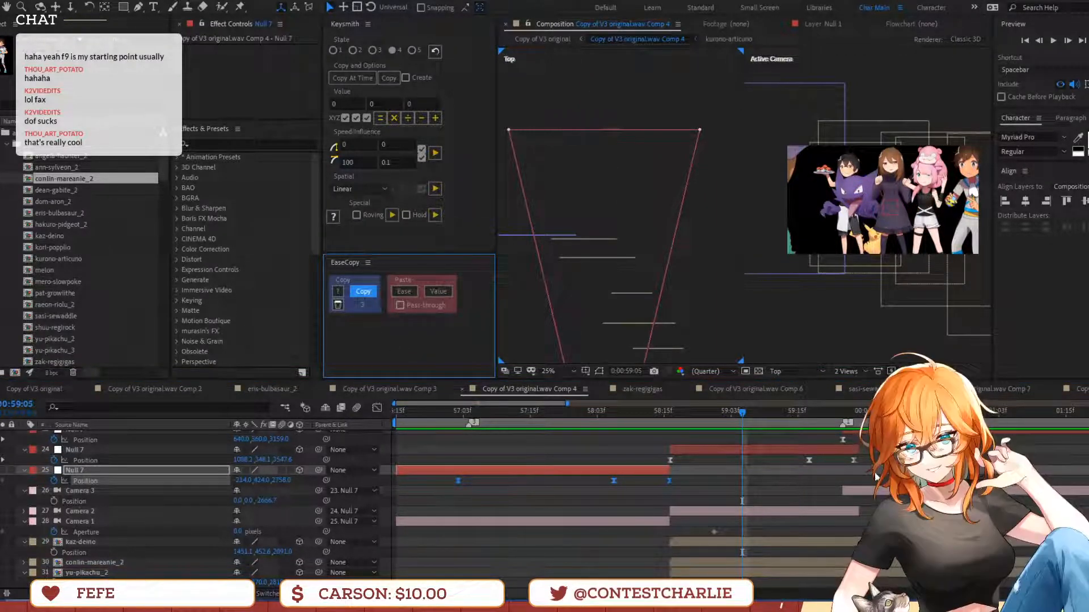
{"action": "left_click_drag", "start_coordinate": [874, 452], "coordinate": [599, 466]}
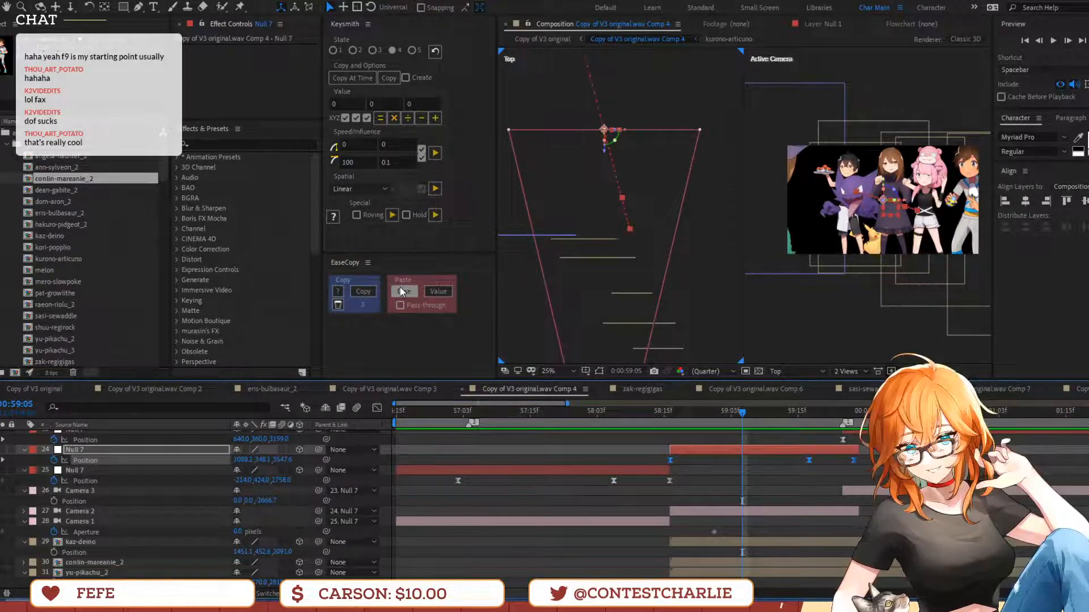
{"action": "left_click", "coordinate": [404, 292]}
{"action": "left_click", "coordinate": [803, 475]}
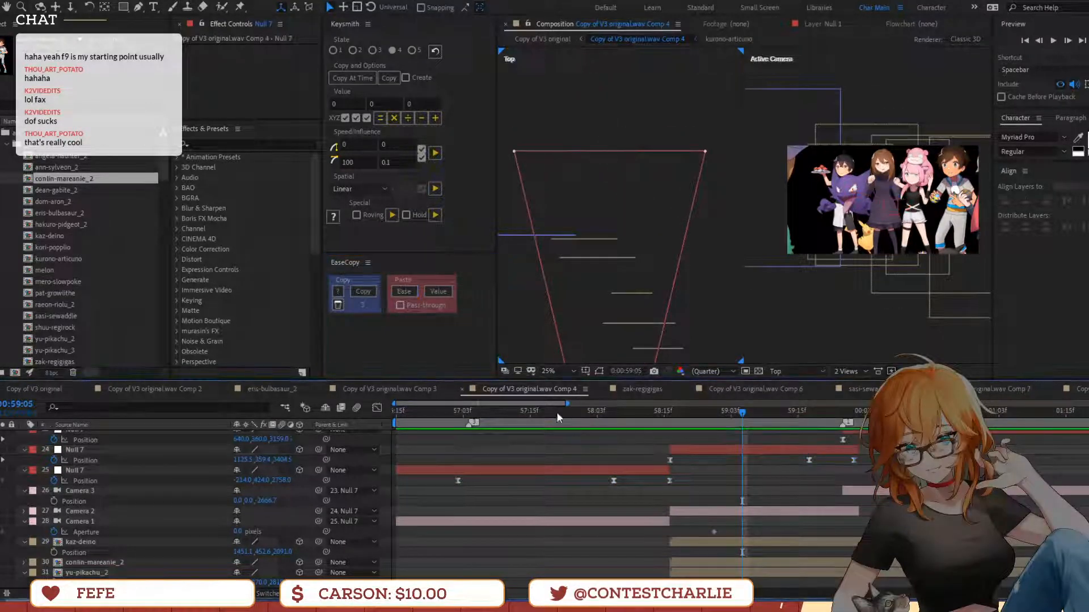
Retime layer 24 Null 7's last two Position keyframes to 0:59:15 and 0:59:23, and reapply the copied ease to all three
{"action": "left_click_drag", "start_coordinate": [557, 418], "coordinate": [413, 413]}
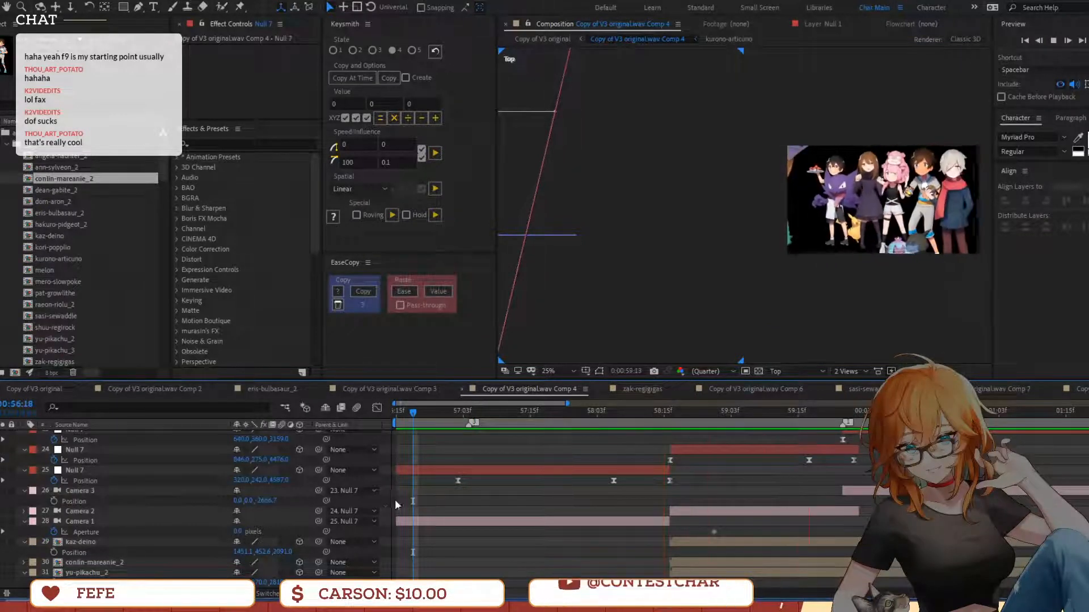
{"action": "key", "text": "space"}
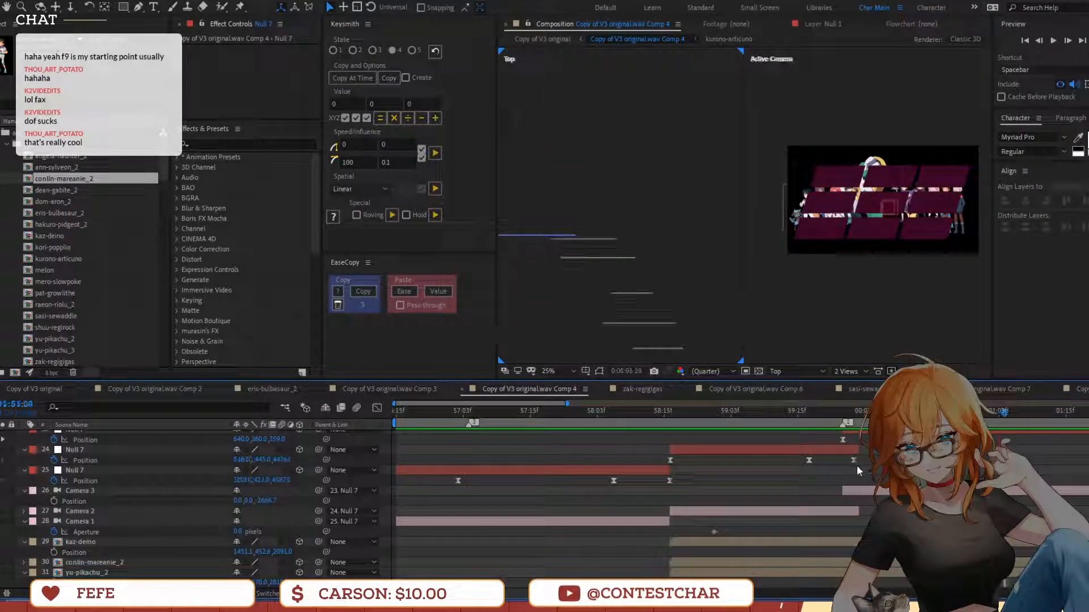
{"action": "left_click_drag", "start_coordinate": [854, 462], "coordinate": [797, 463]}
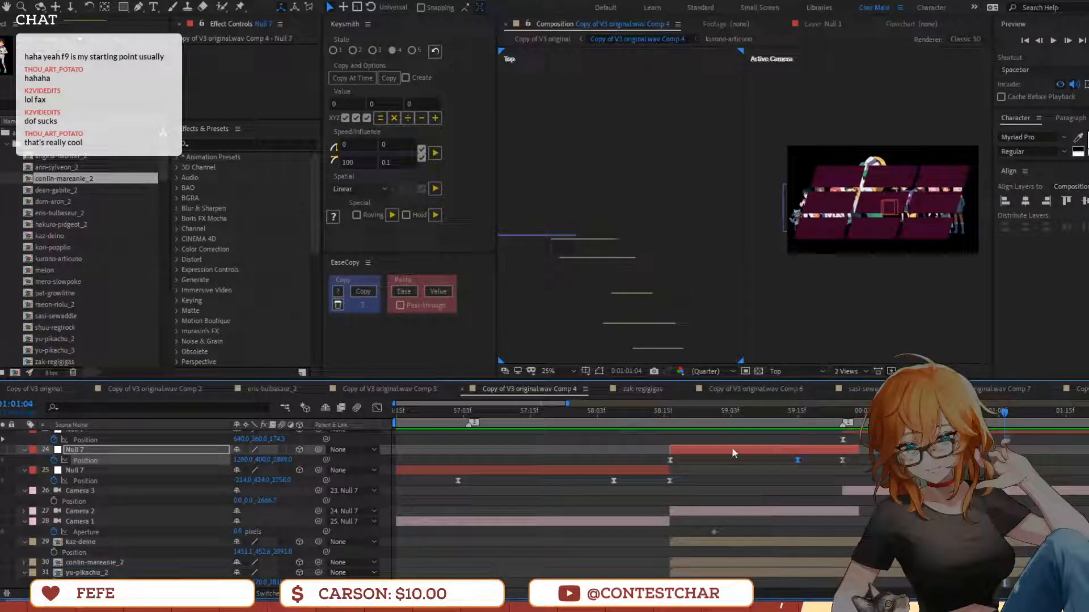
{"action": "left_click_drag", "start_coordinate": [877, 467], "coordinate": [657, 452]}
{"action": "left_click", "coordinate": [395, 292]}
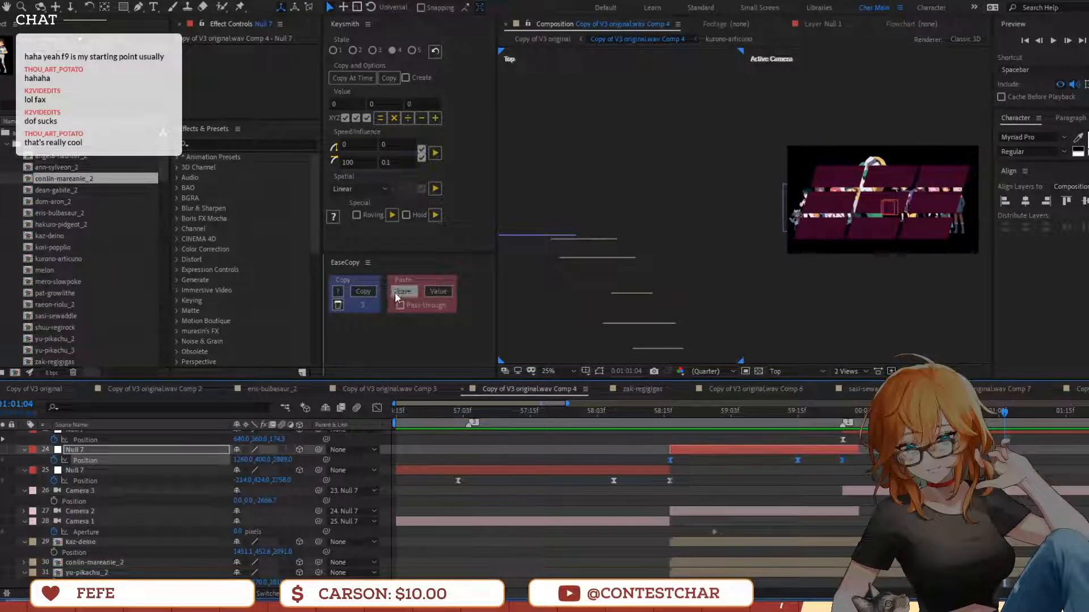
Preview the second camera move and smooth the speed curve at layer 24 Null 7's middle Position keyframe in the graph editor
{"action": "left_click", "coordinate": [651, 420]}
{"action": "key", "text": "space"}
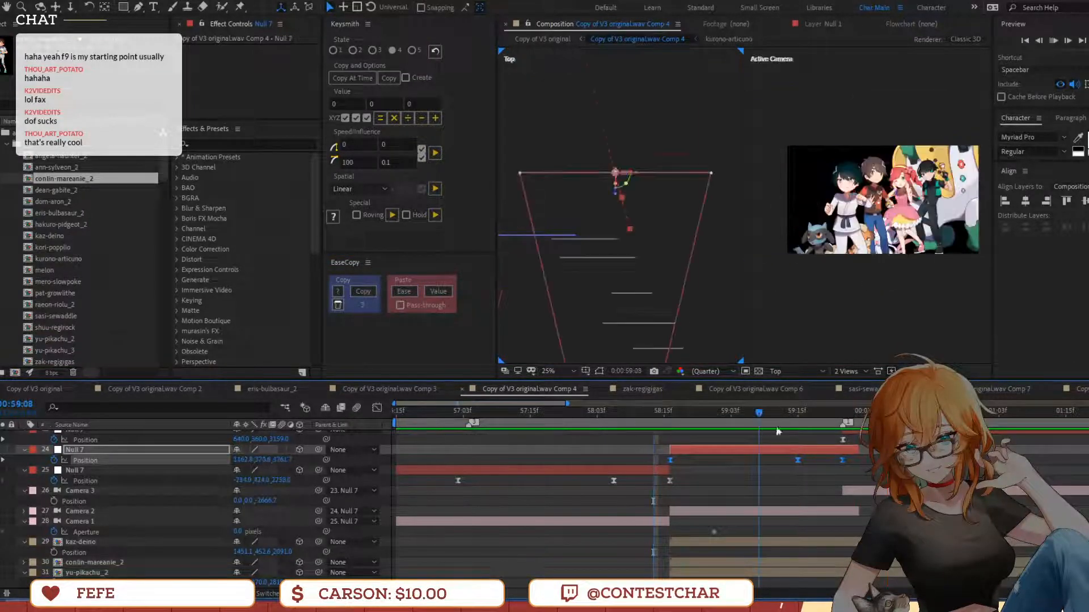
{"action": "key", "text": "space"}
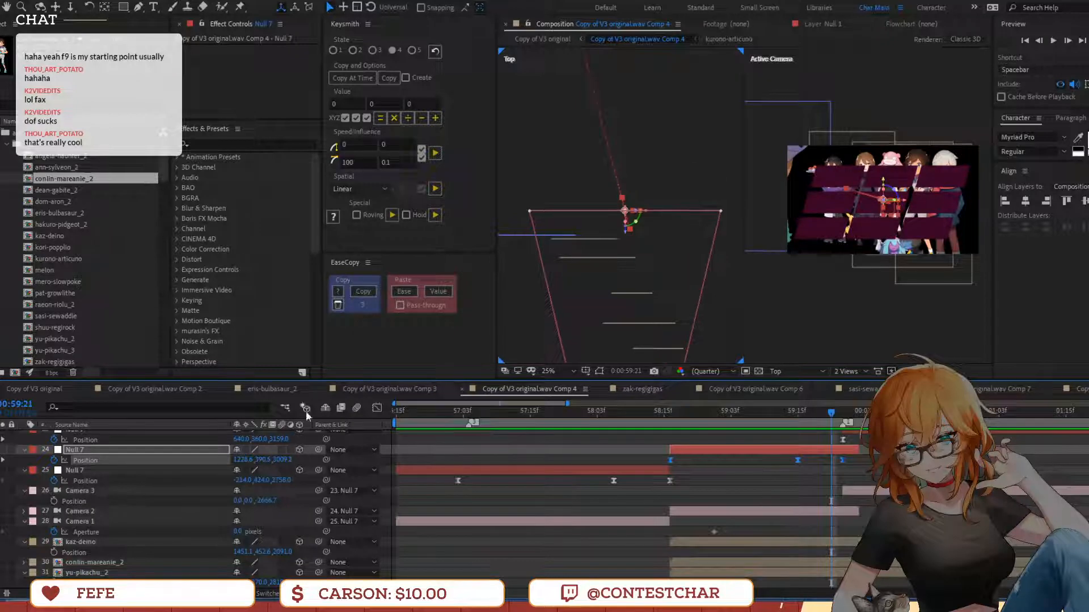
{"action": "left_click", "coordinate": [376, 408]}
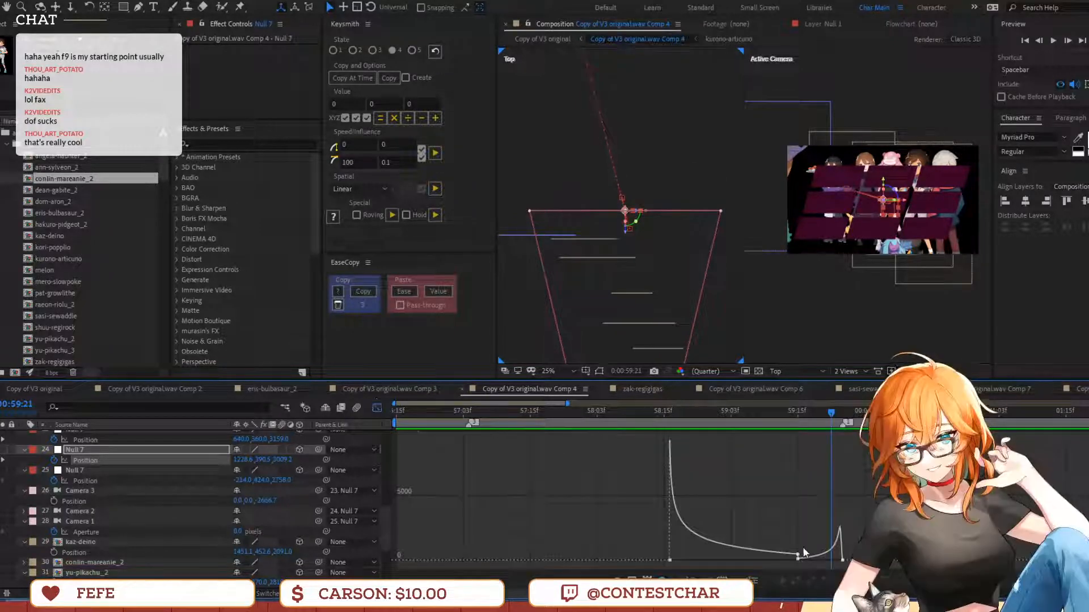
{"action": "left_click_drag", "start_coordinate": [801, 560], "coordinate": [795, 554]}
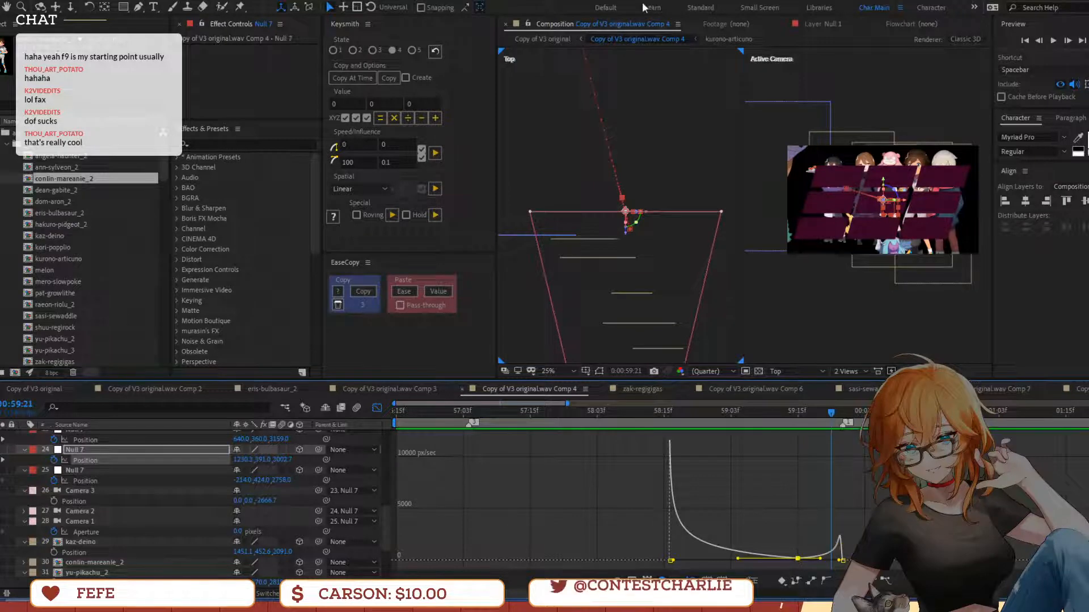
Check the shot in the Copy of V3 original composition and play back the camera transitions in Comp 4
{"action": "left_click", "coordinate": [559, 40]}
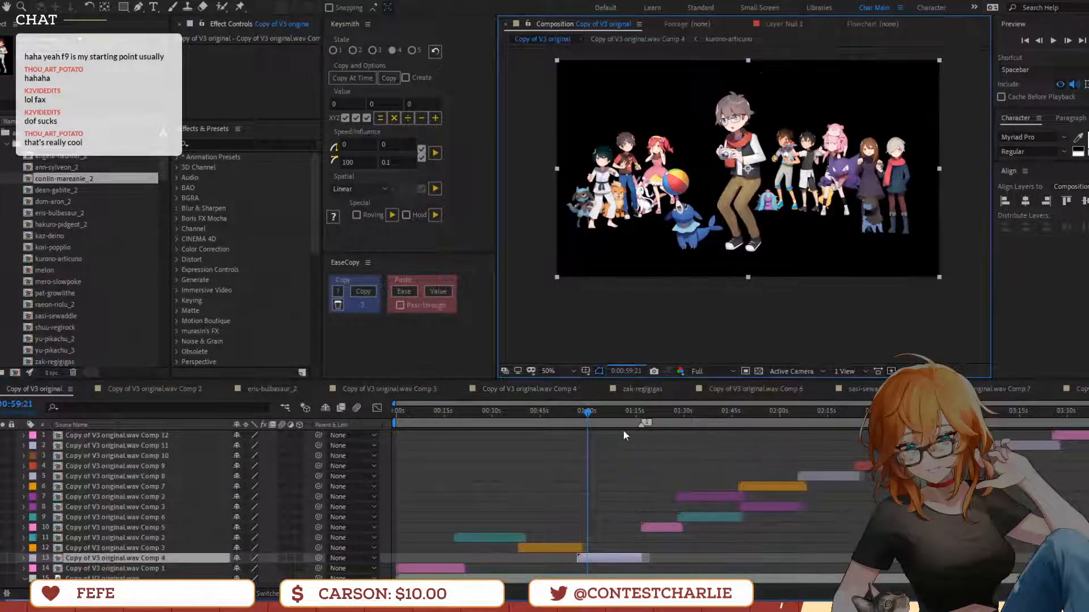
{"action": "left_click_drag", "start_coordinate": [562, 414], "coordinate": [580, 413]}
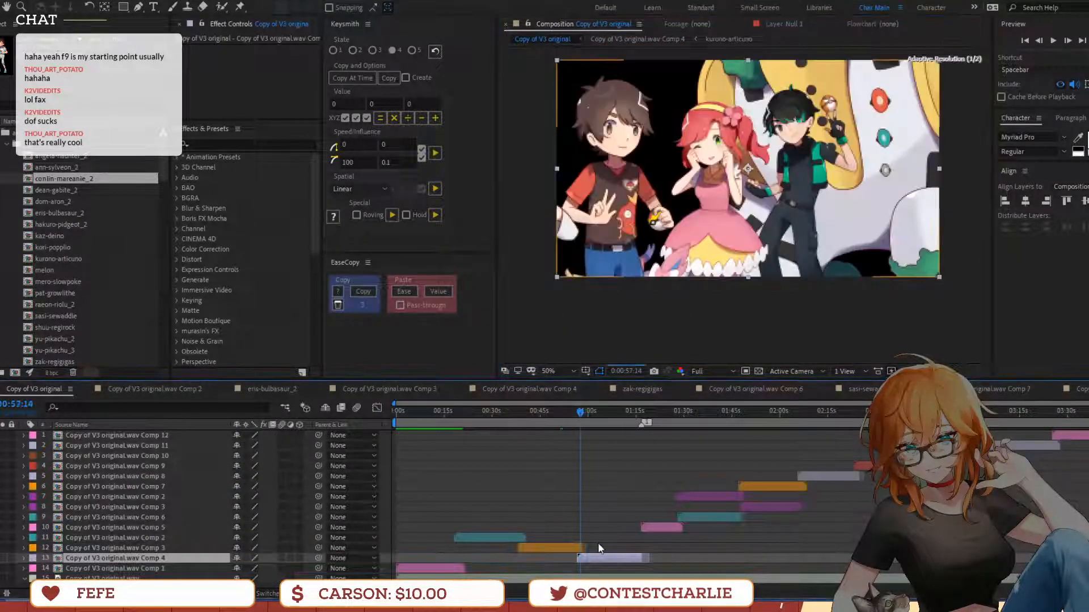
{"action": "double_click", "coordinate": [597, 557]}
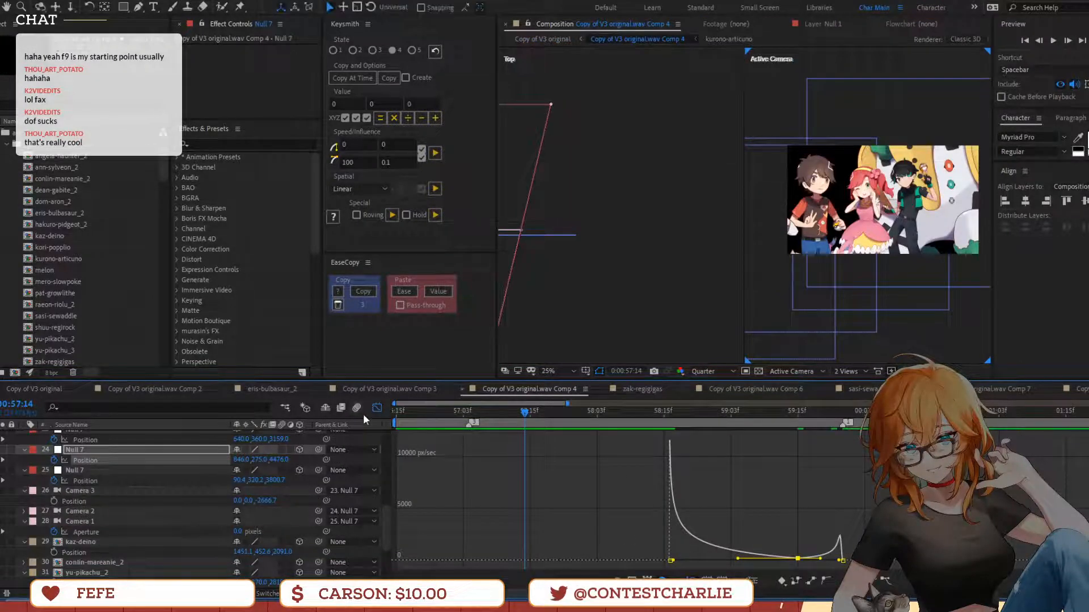
{"action": "left_click", "coordinate": [377, 408]}
{"action": "key", "text": "space"}
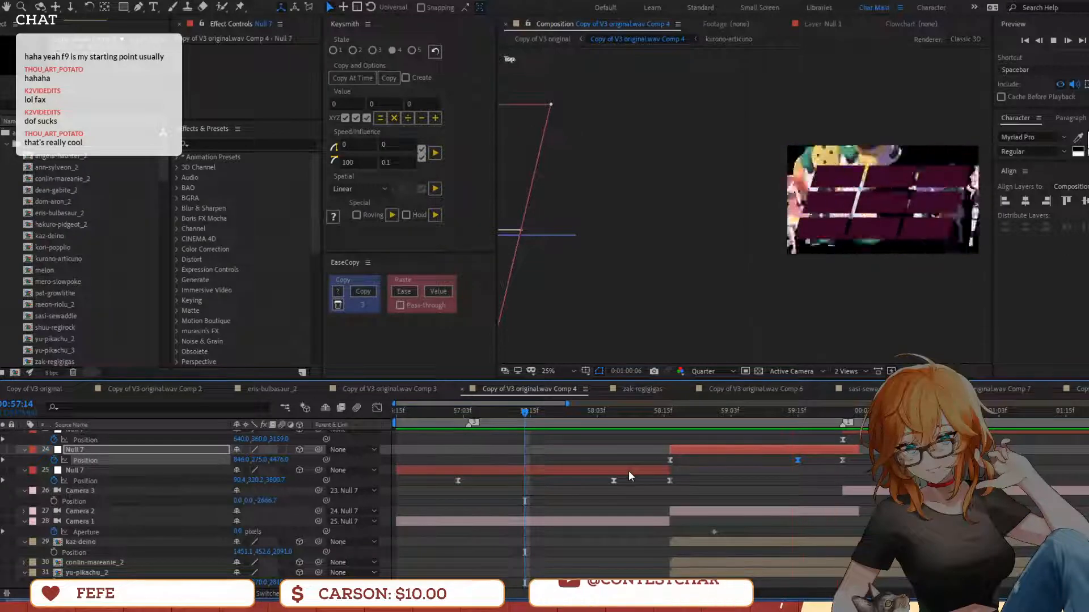
{"action": "left_click", "coordinate": [792, 413]}
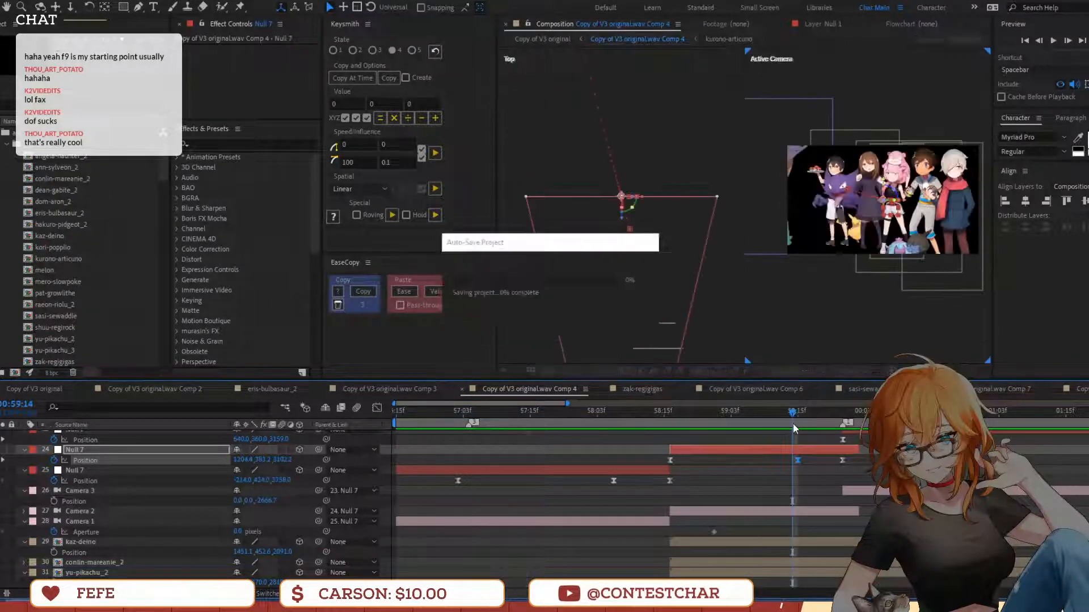
{"action": "key", "text": "space"}
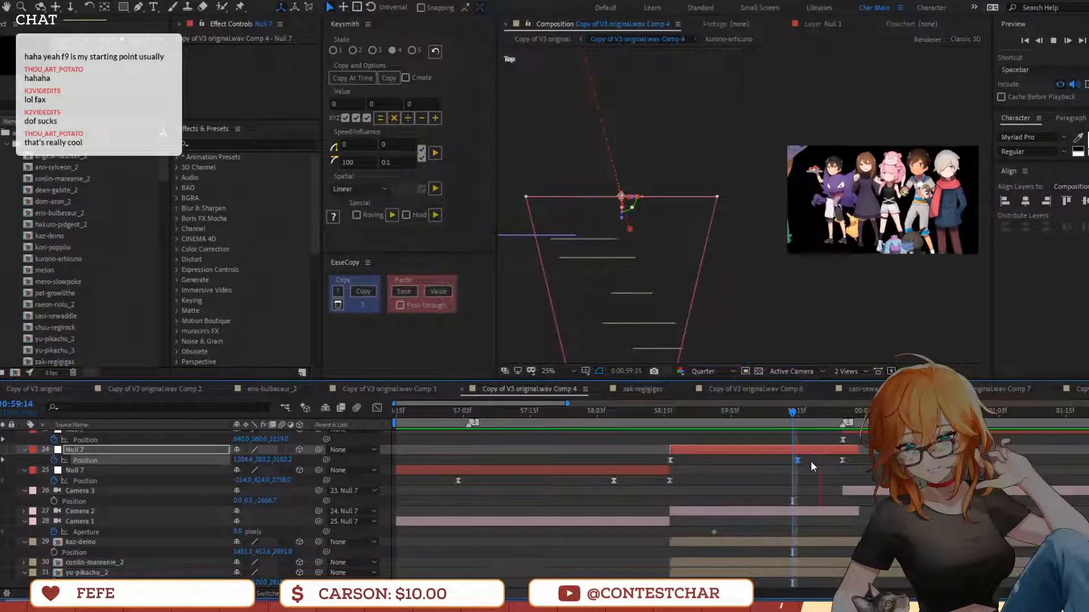
Move layer 24 Null 7 at 0:59:23 to about 1300, 400, 2769, steepen its final speed curve and preview the transition
{"action": "left_click_drag", "start_coordinate": [805, 419], "coordinate": [842, 434]}
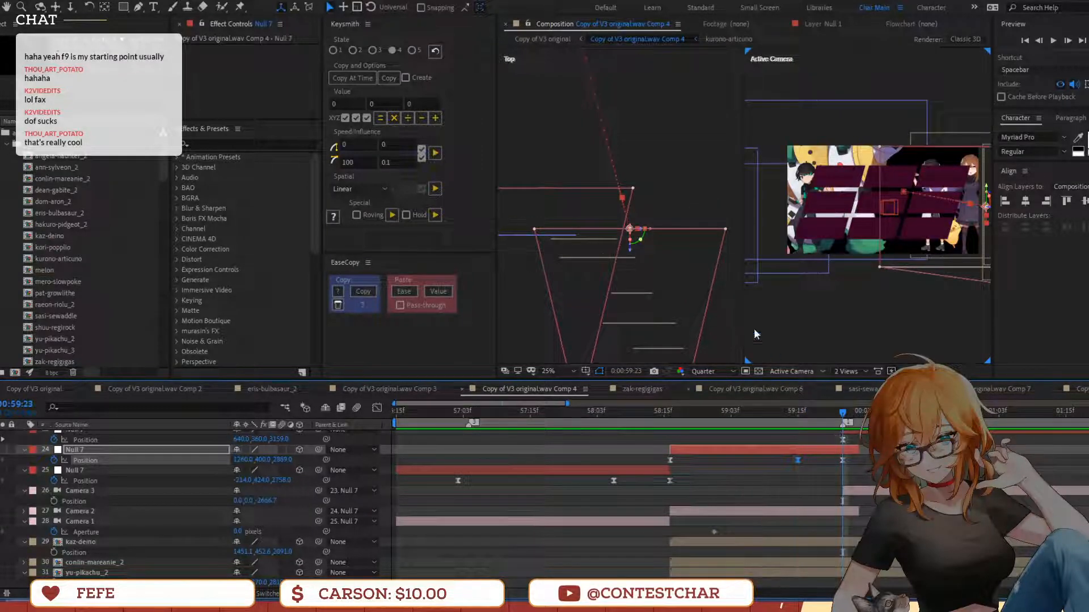
{"action": "left_click_drag", "start_coordinate": [628, 252], "coordinate": [656, 255]}
{"action": "left_click", "coordinate": [376, 407]}
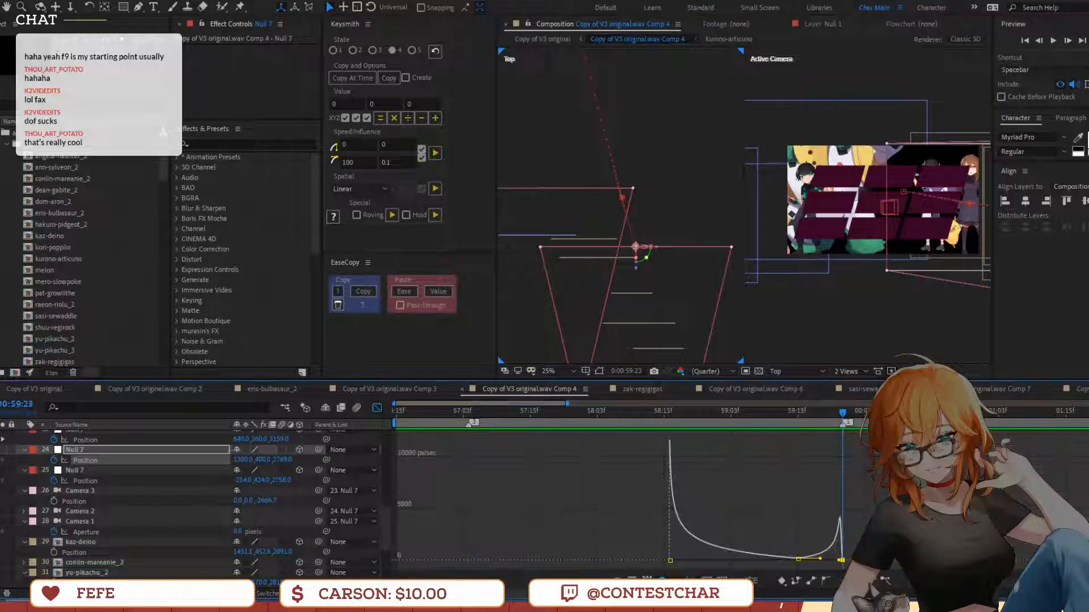
{"action": "left_click_drag", "start_coordinate": [840, 560], "coordinate": [840, 558]}
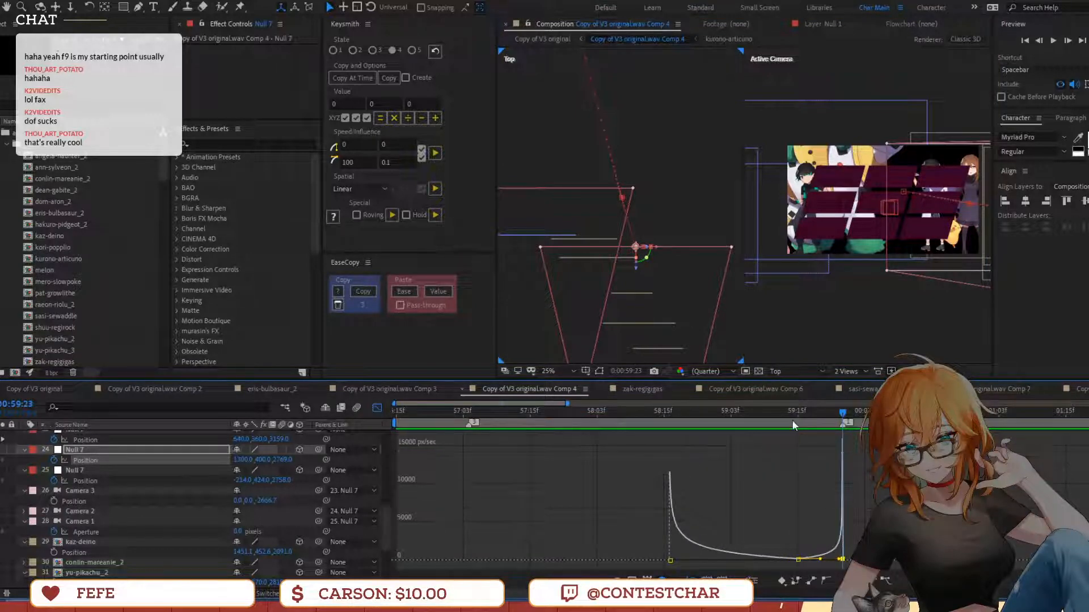
{"action": "key", "text": "space"}
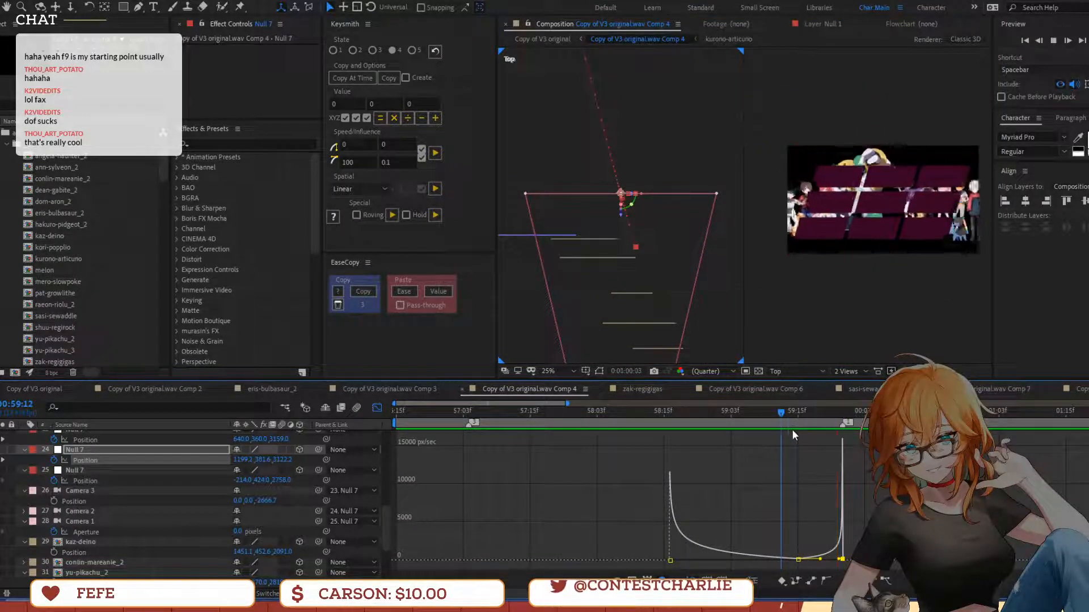
{"action": "left_click", "coordinate": [376, 408]}
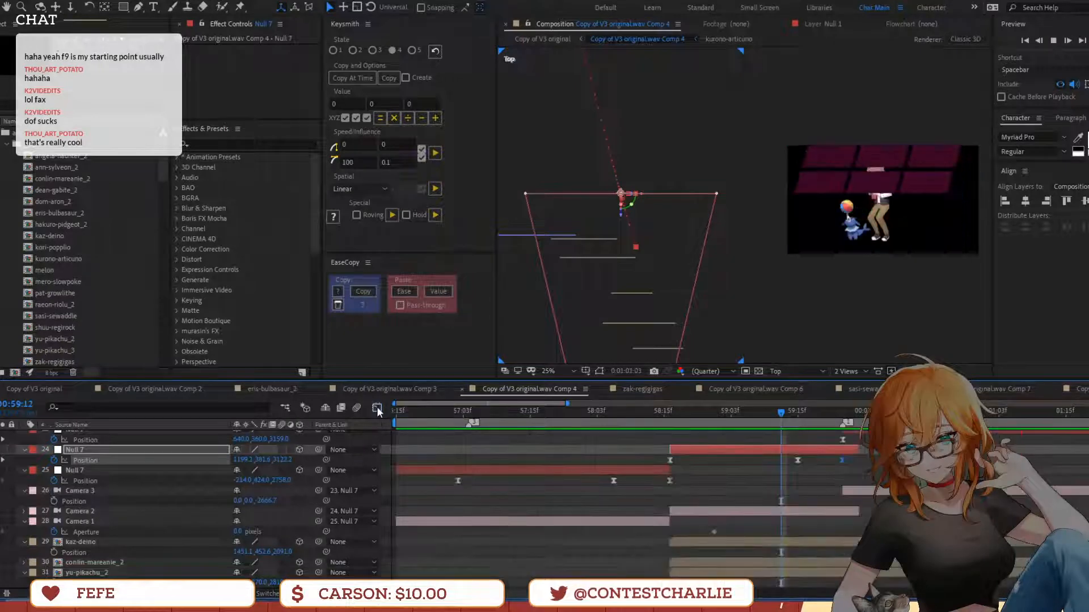
Play back the camera moves in Comp 4 from 0:56:15 and from about 0:58:01 through the transition
{"action": "left_click", "coordinate": [376, 408]}
{"action": "left_click", "coordinate": [377, 407]}
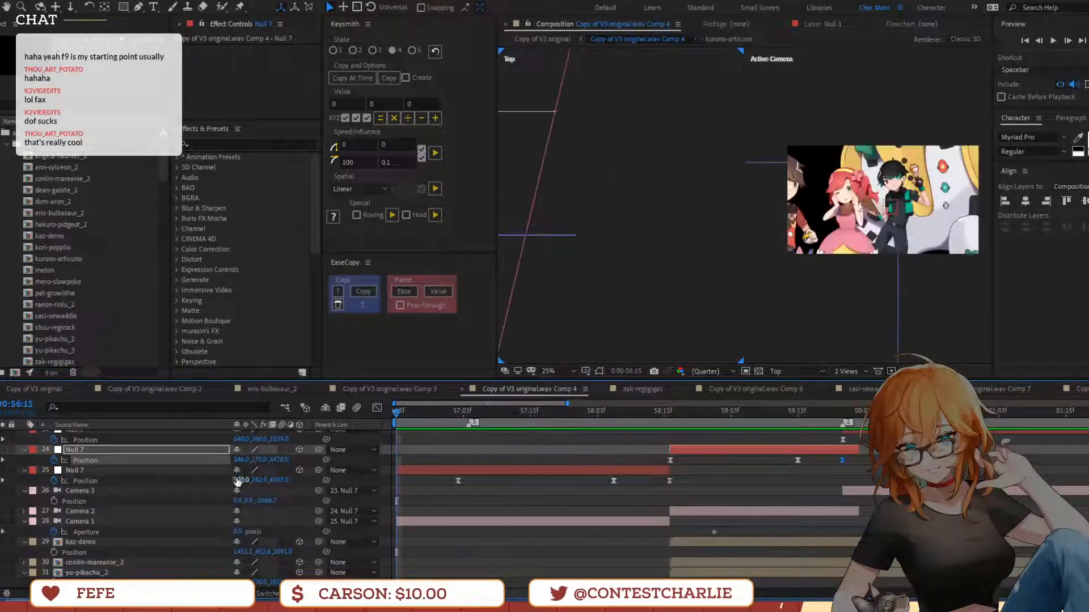
{"action": "key", "text": "space"}
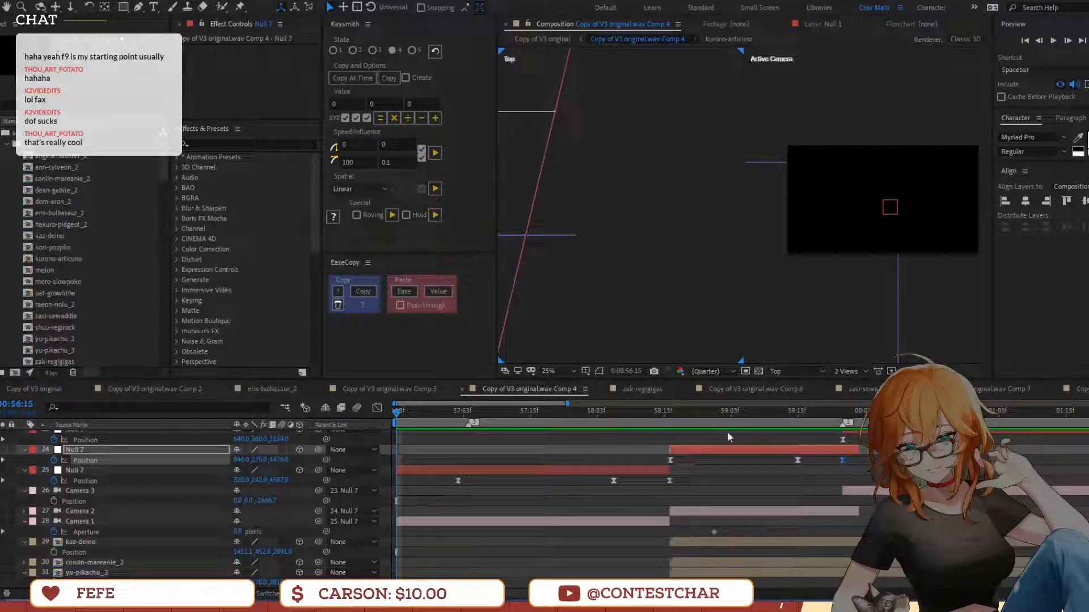
{"action": "left_click", "coordinate": [584, 420]}
{"action": "key", "text": "space"}
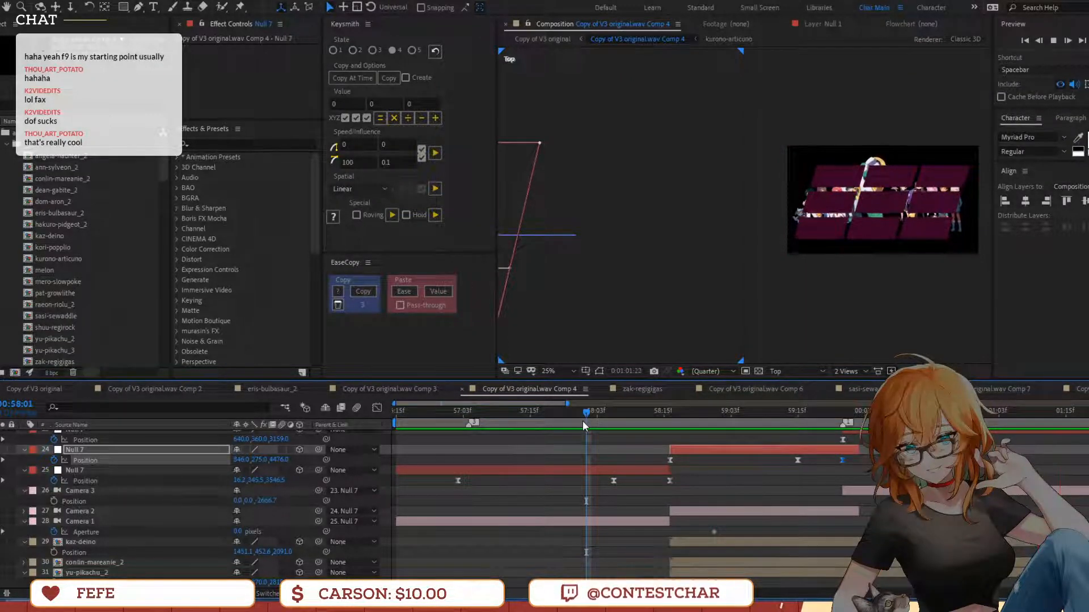
{"action": "key", "text": "space"}
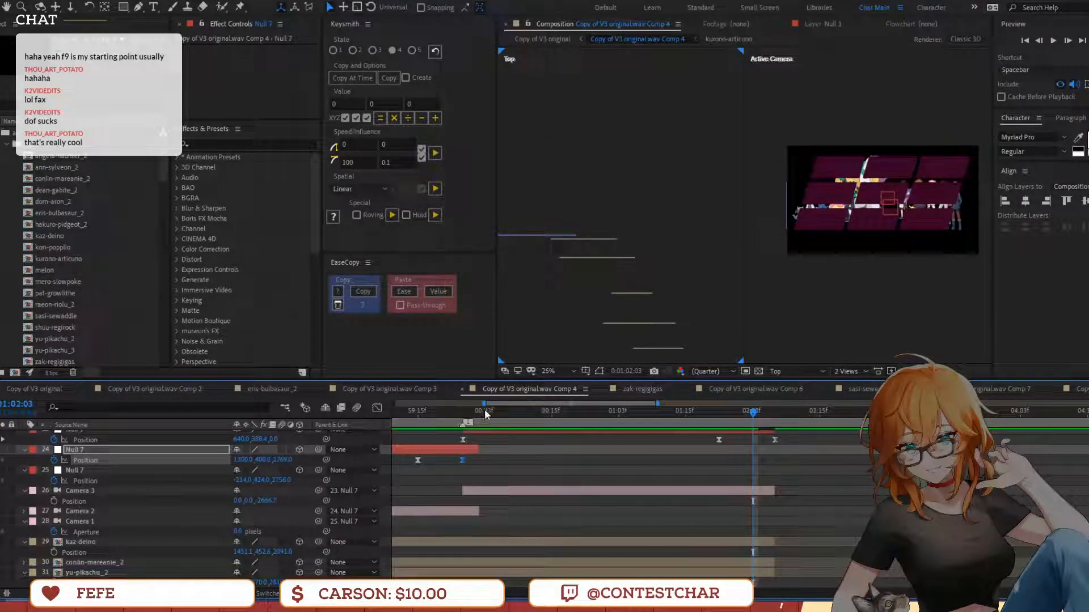
Go to 1:00:13 and hide Null 8 and Shape Layers 10 to 18 to uncover the characters
{"action": "left_click_drag", "start_coordinate": [485, 409], "coordinate": [540, 451]}
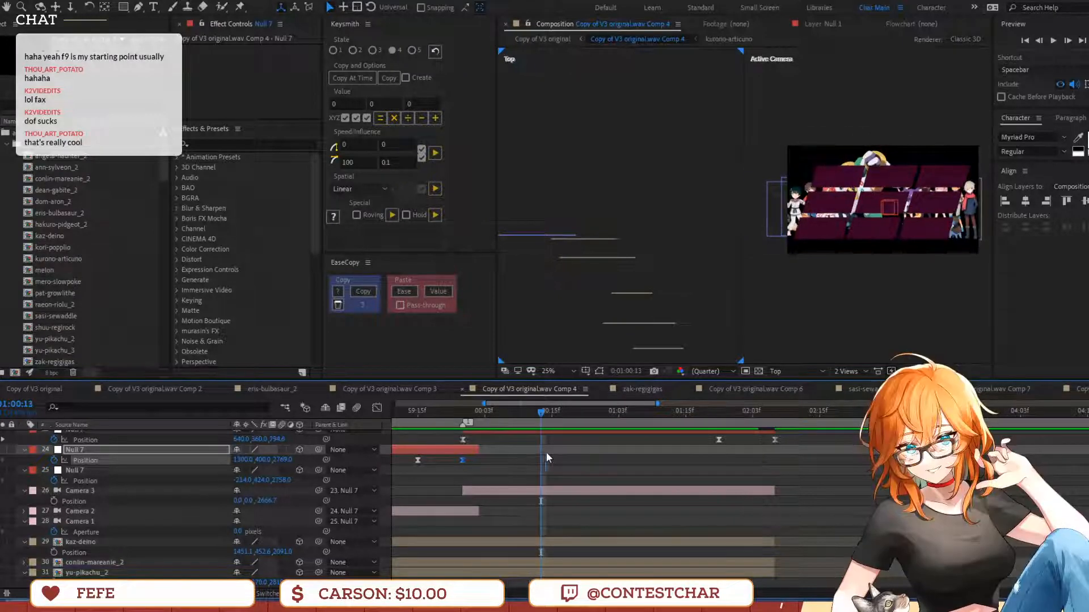
{"action": "scroll", "coordinate": [519, 491], "scroll_direction": "up", "scroll_amount": 3}
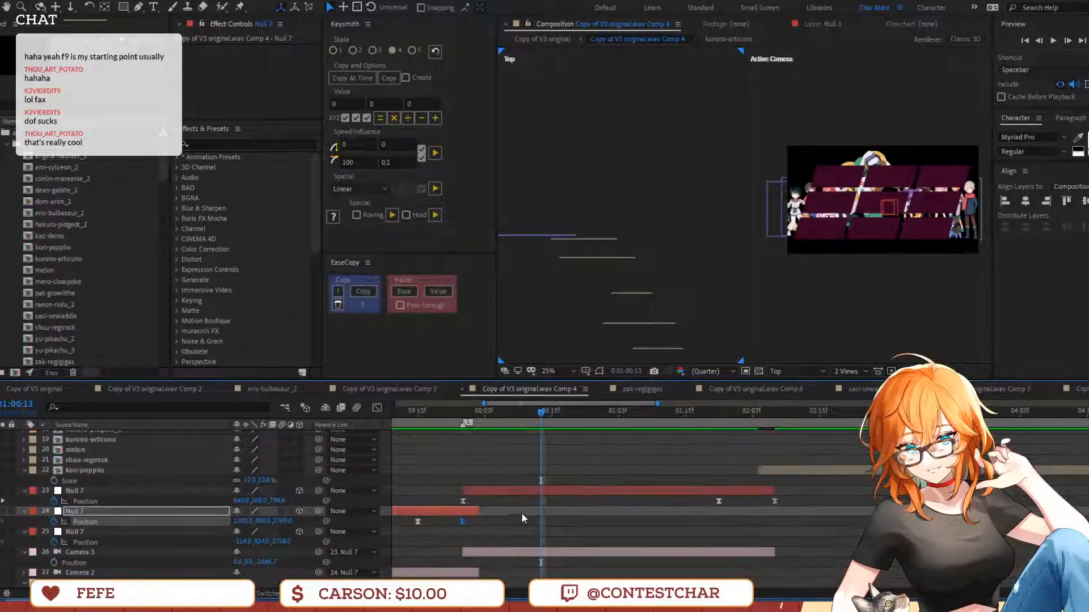
{"action": "scroll", "coordinate": [519, 491], "scroll_direction": "up", "scroll_amount": 10}
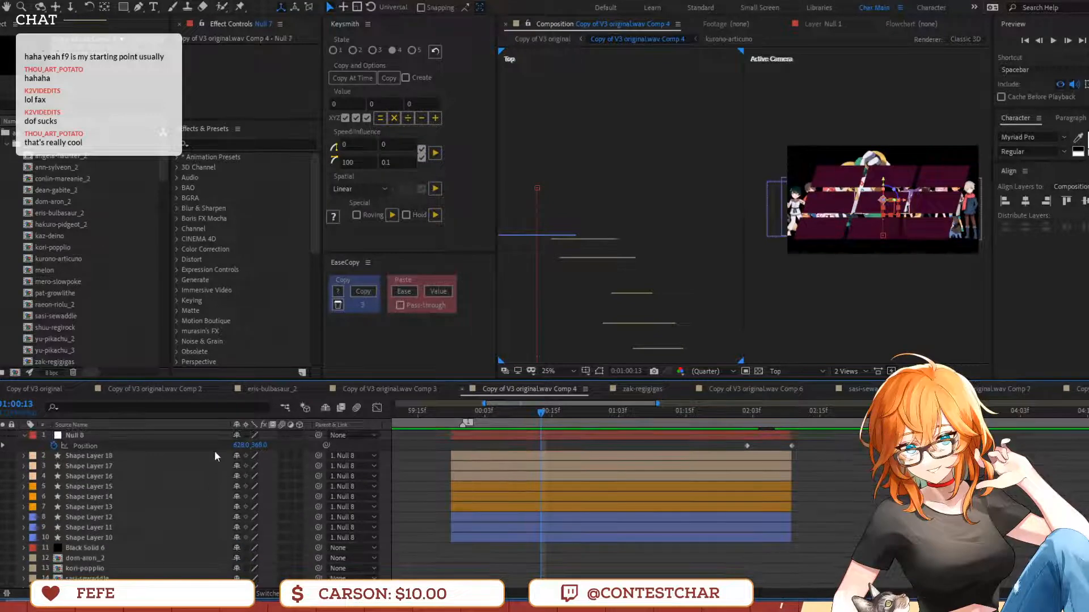
{"action": "left_click", "coordinate": [517, 537]}
{"action": "left_click", "coordinate": [519, 432], "text": "shift"}
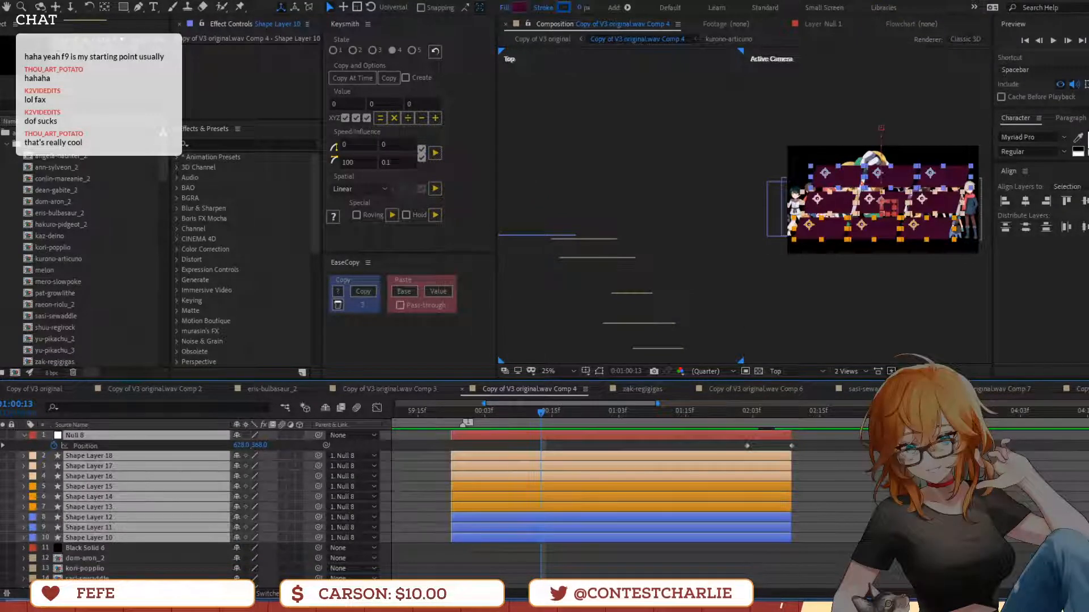
{"action": "key", "text": "F2"}
{"action": "scroll", "coordinate": [608, 529], "scroll_direction": "down", "scroll_amount": 8}
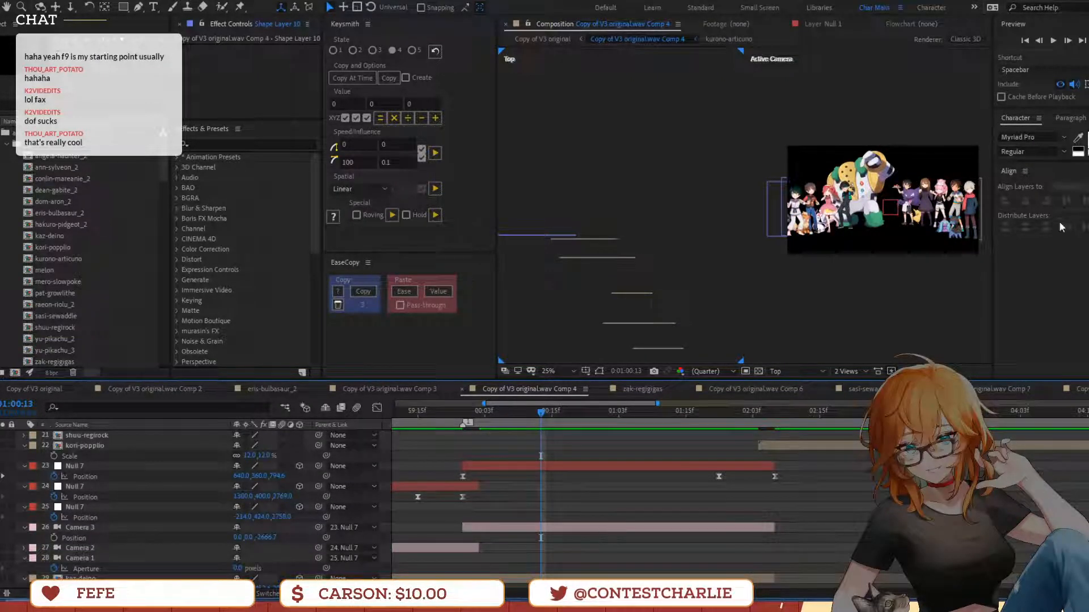
Nudge the angela-haunter_2 layer slightly to the right within the character group at 1:00:13
{"action": "left_click", "coordinate": [918, 192]}
{"action": "scroll", "coordinate": [885, 221], "scroll_direction": "up", "scroll_amount": 2}
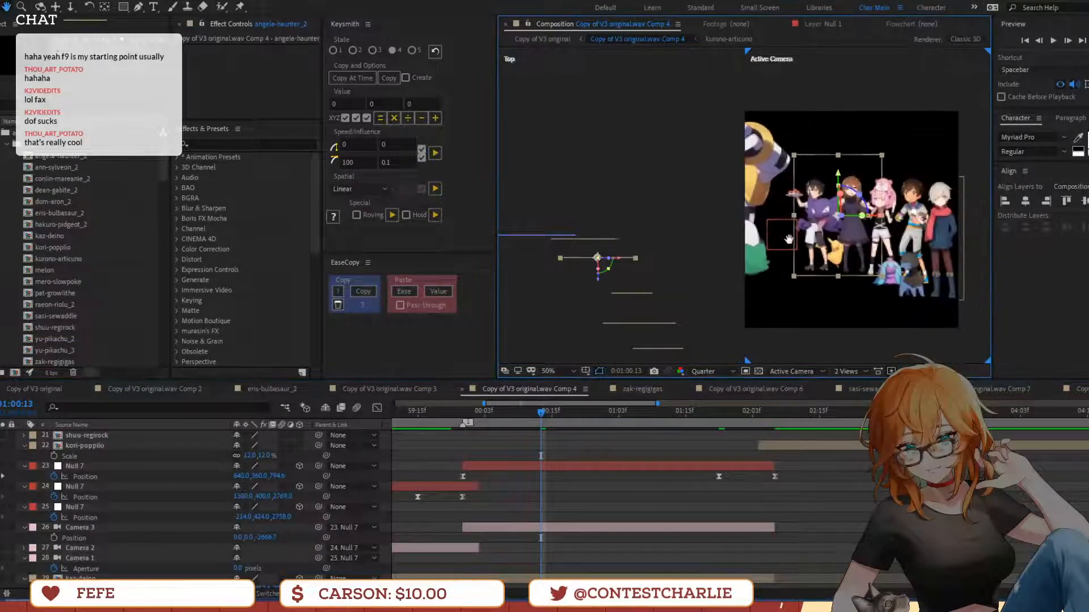
{"action": "left_click_drag", "start_coordinate": [855, 250], "coordinate": [859, 251]}
Expand Camera 3's Camera Options and try raising its Zoom to about 3992 pixels
{"action": "left_click", "coordinate": [590, 529]}
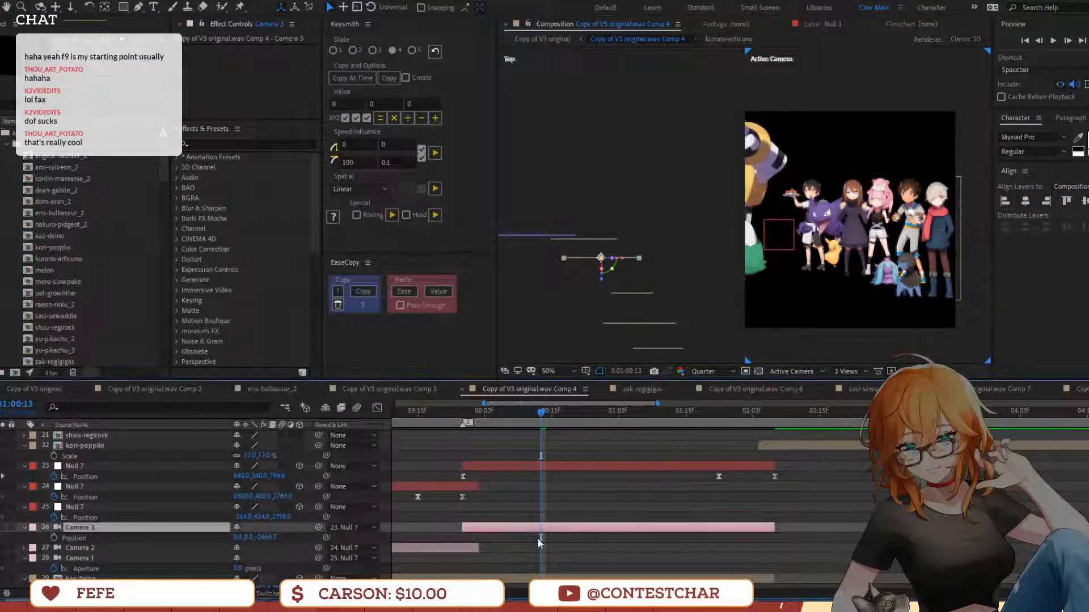
{"action": "left_click", "coordinate": [24, 528]}
{"action": "left_click", "coordinate": [24, 528]}
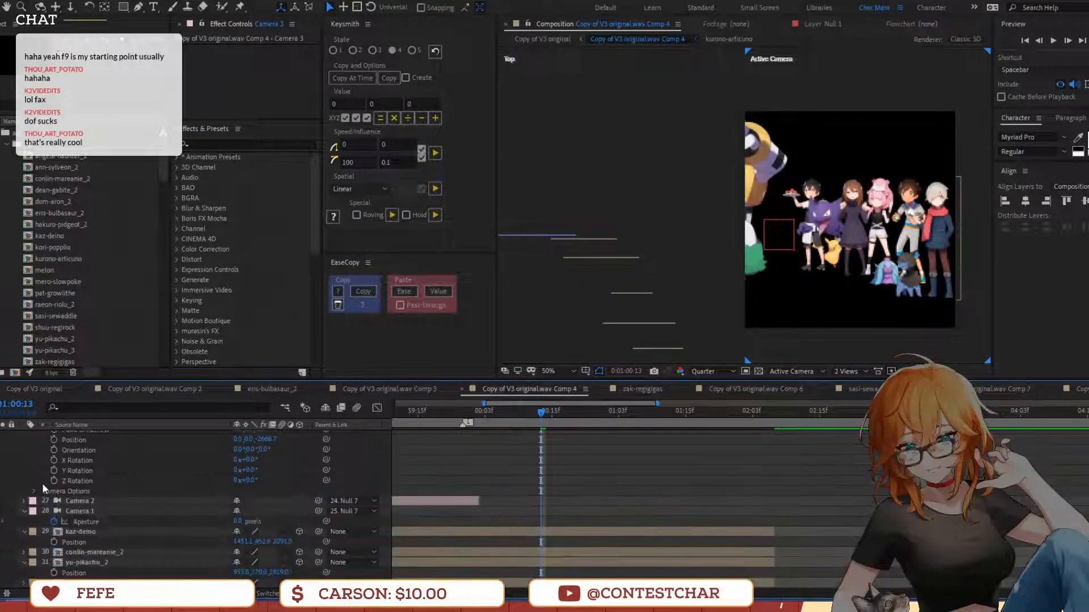
{"action": "left_click", "coordinate": [33, 491]}
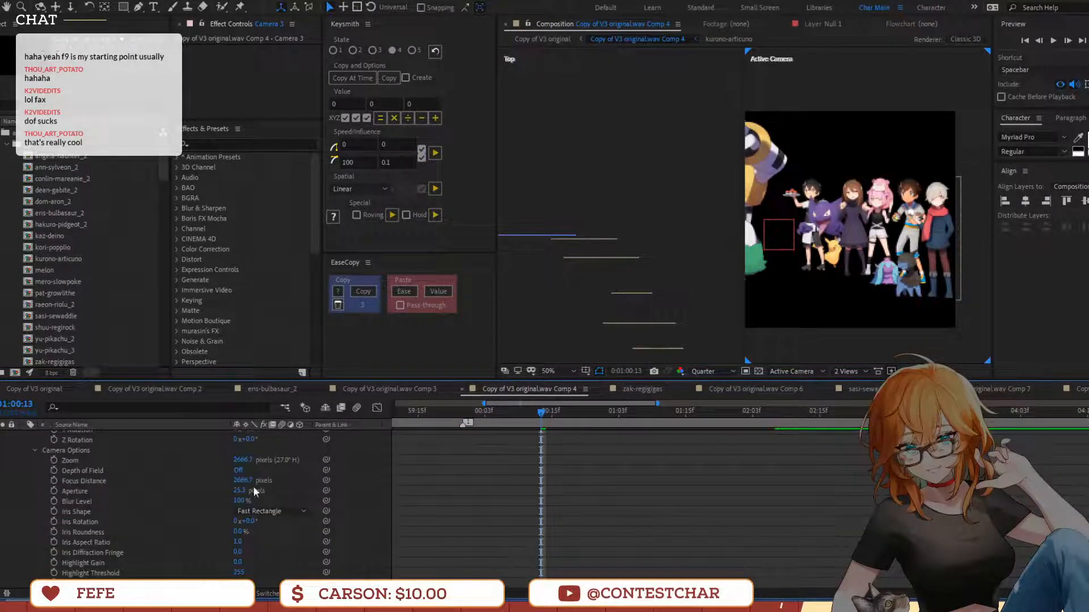
{"action": "left_click_drag", "start_coordinate": [242, 460], "coordinate": [793, 357]}
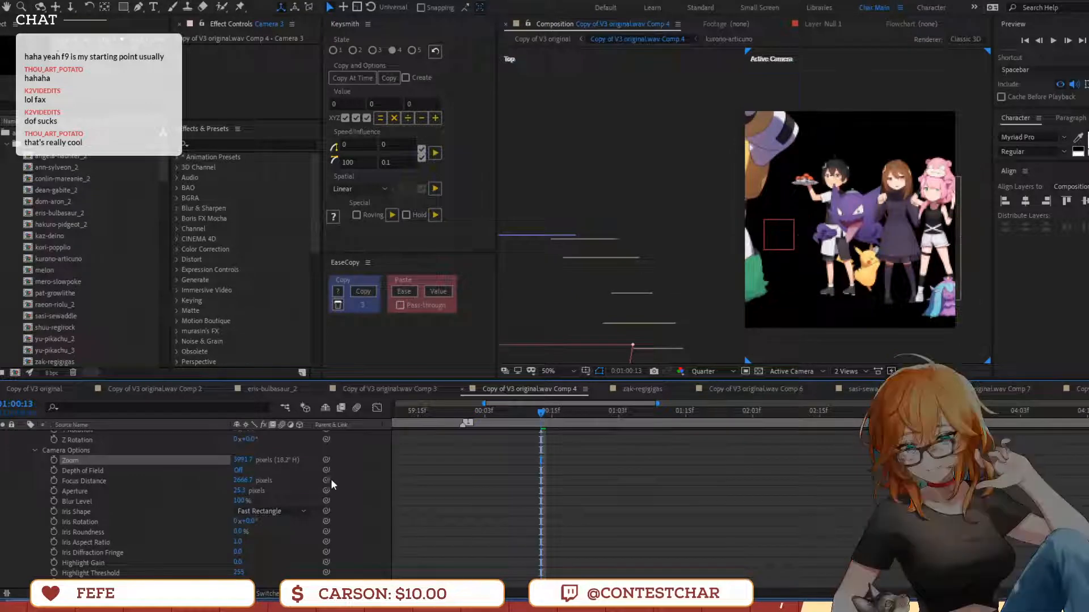
{"action": "key", "text": "ctrl+z"}
{"action": "scroll", "coordinate": [172, 567], "scroll_direction": "down", "scroll_amount": 1}
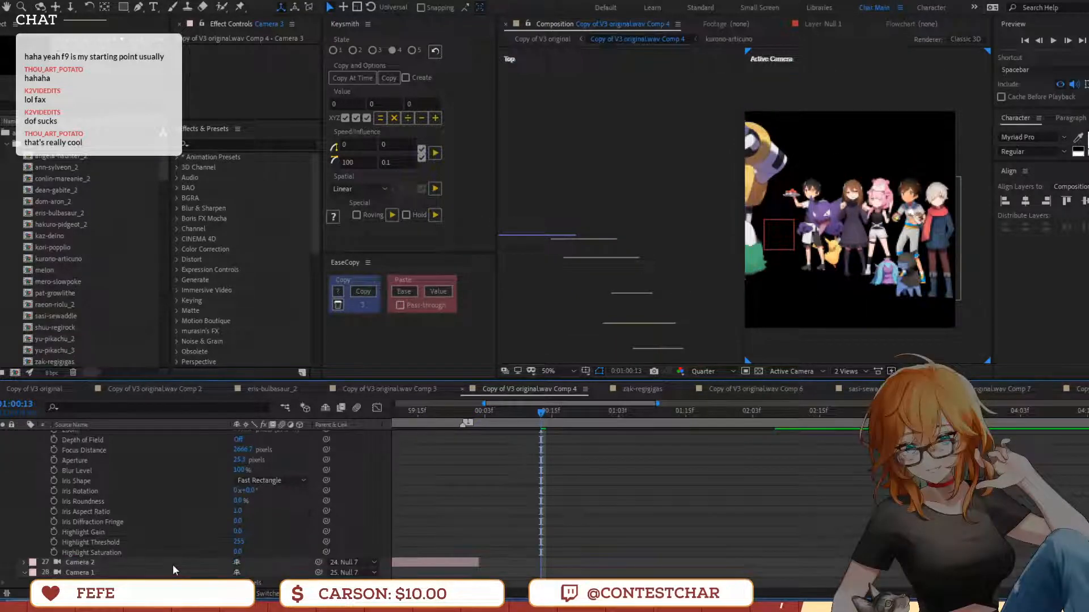
{"action": "scroll", "coordinate": [172, 569], "scroll_direction": "up", "scroll_amount": 1}
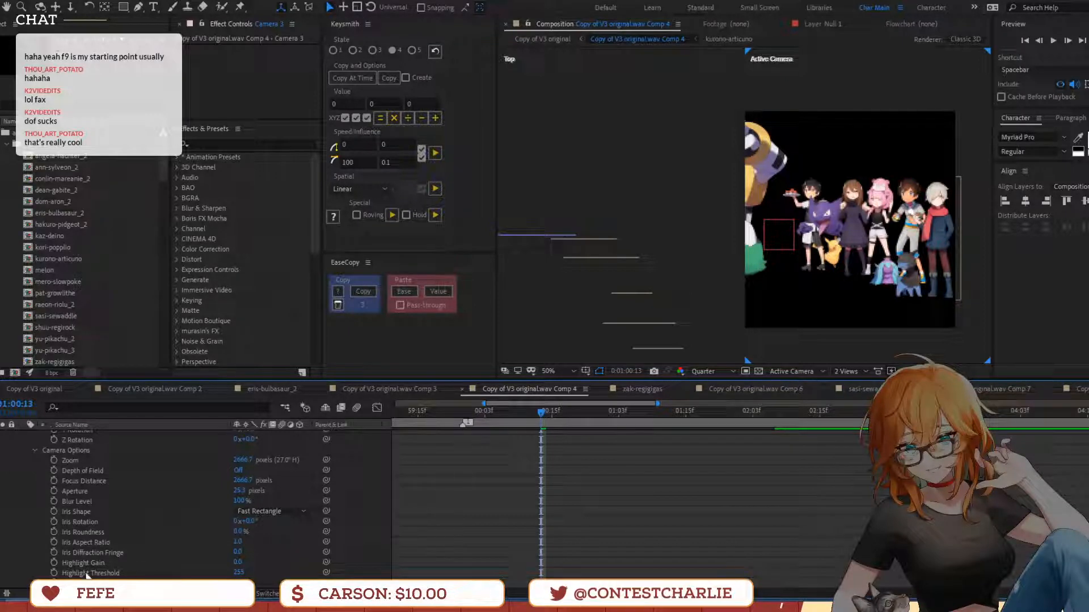
Try shifting Camera 3's Point of Interest along the Z axis
{"action": "scroll", "coordinate": [79, 537], "scroll_direction": "up", "scroll_amount": 2}
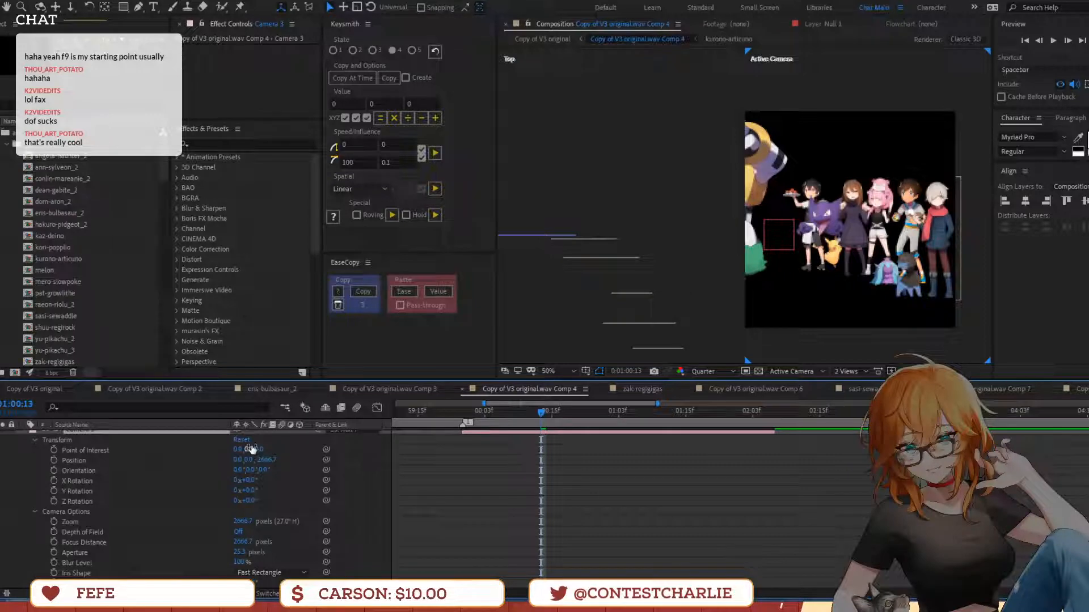
{"action": "left_click_drag", "start_coordinate": [251, 449], "coordinate": [295, 453]}
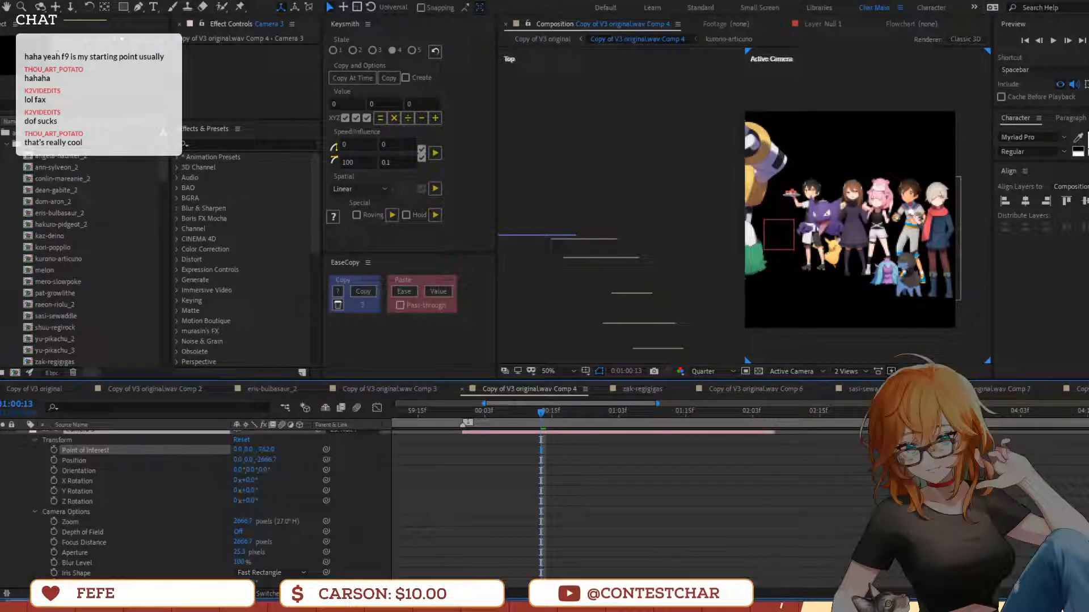
{"action": "key", "text": "ctrl+z"}
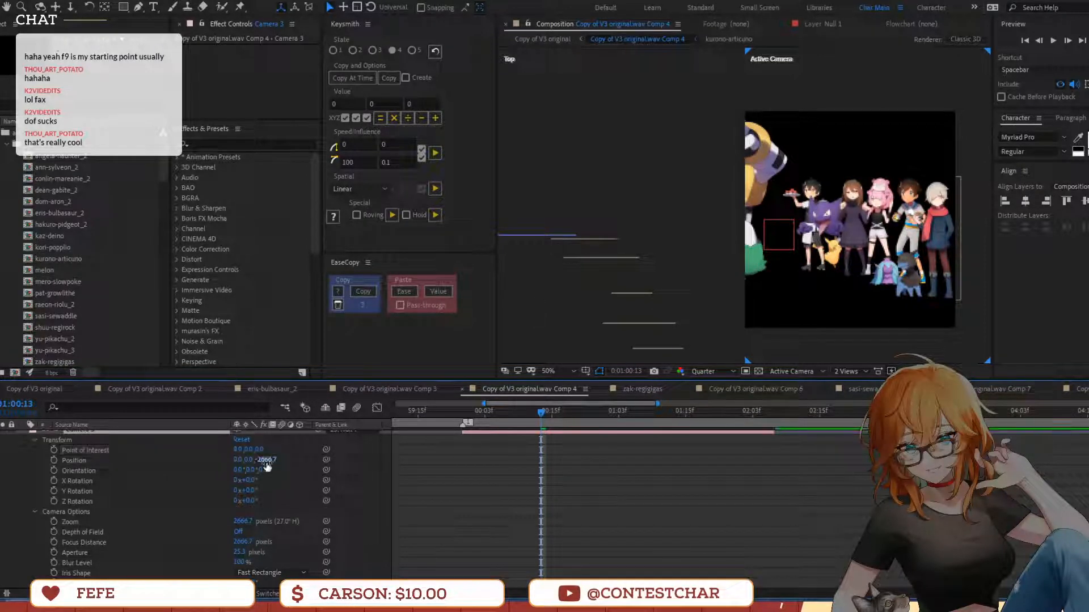
{"action": "scroll", "coordinate": [253, 493], "scroll_direction": "down", "scroll_amount": 3}
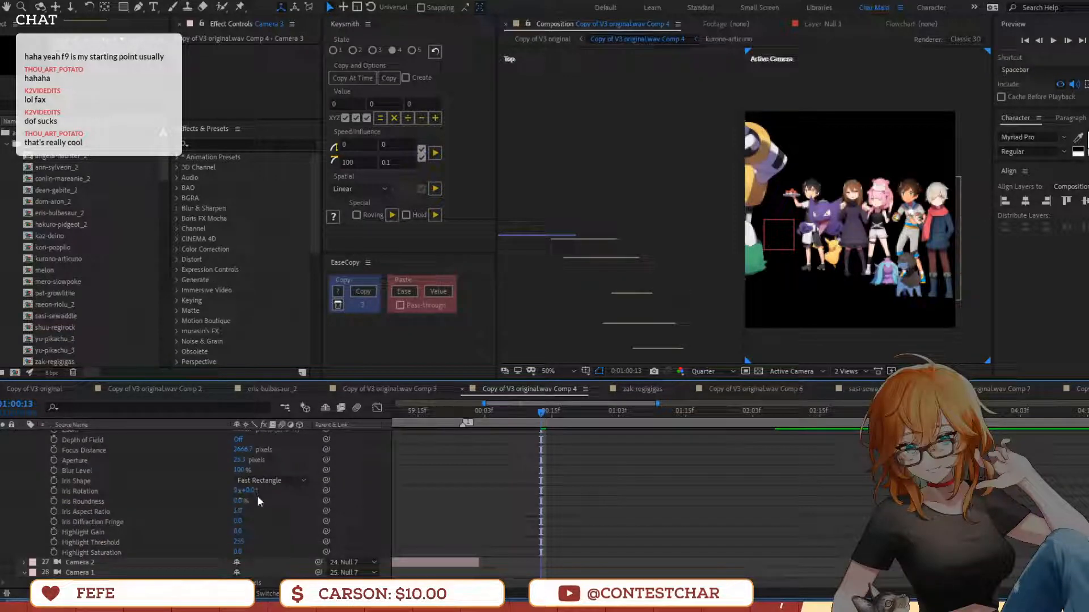
Preview the camera transition to the full group shot, playing from 0:59:18 and again from 0:59:15
{"action": "left_click_drag", "start_coordinate": [521, 424], "coordinate": [478, 443]}
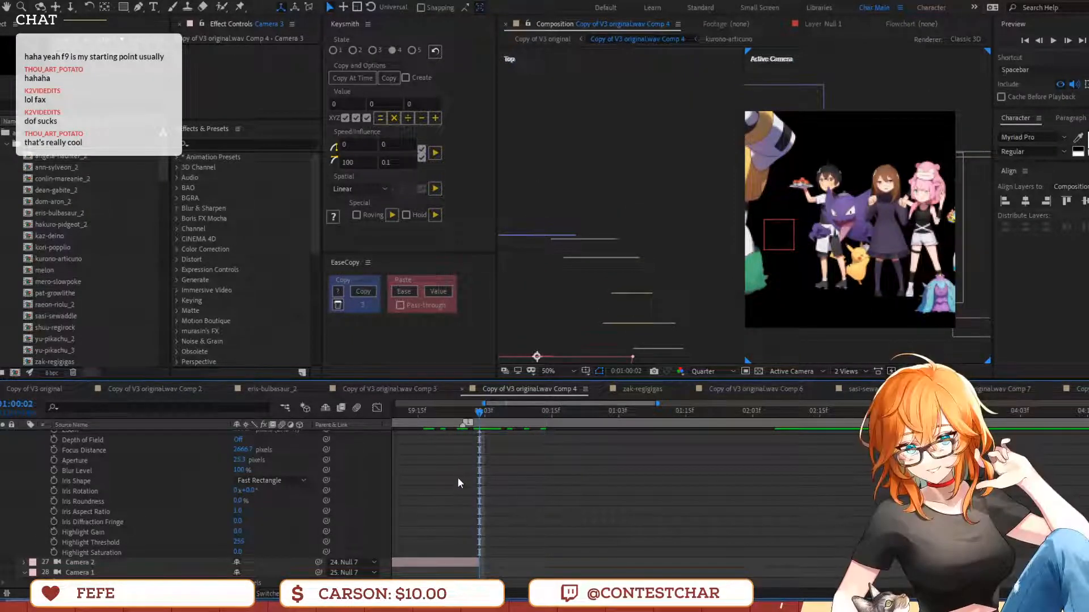
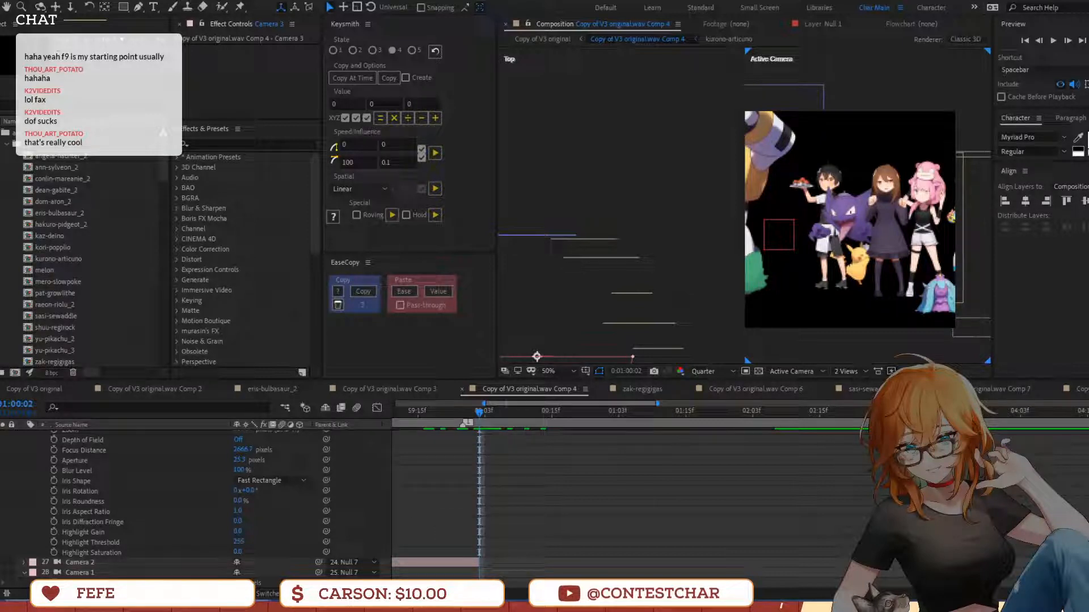
{"action": "left_click", "coordinate": [433, 417]}
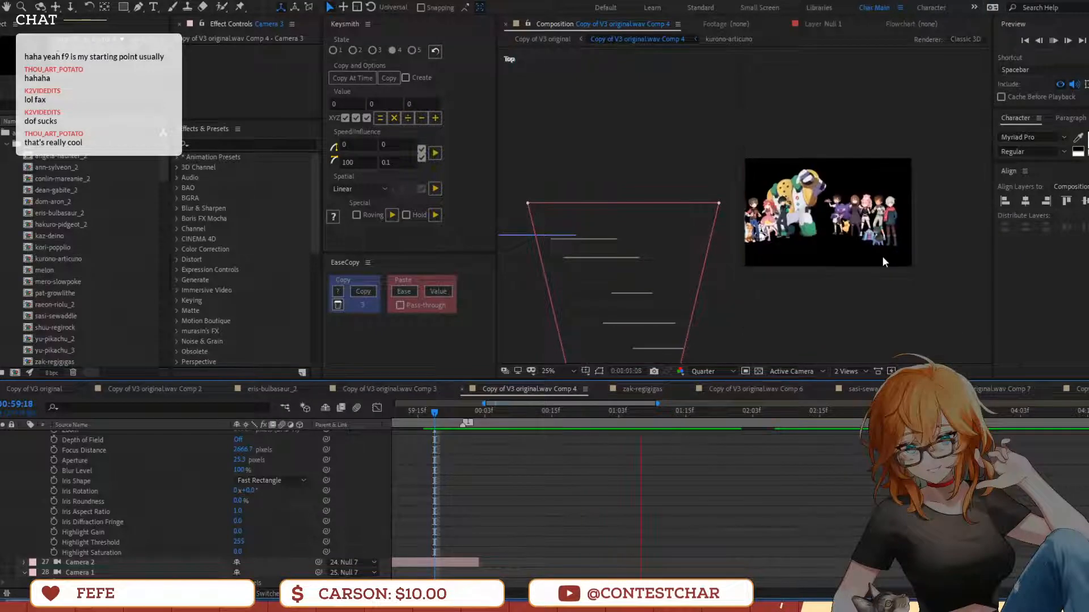
{"action": "key", "text": "space"}
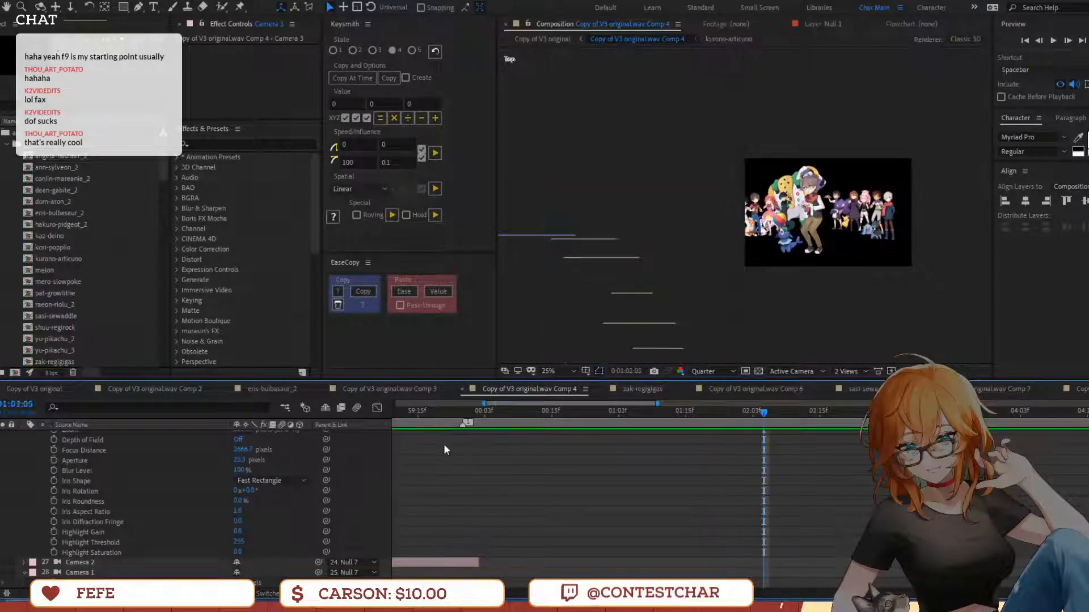
{"action": "key", "text": "space"}
{"action": "left_click", "coordinate": [415, 415]}
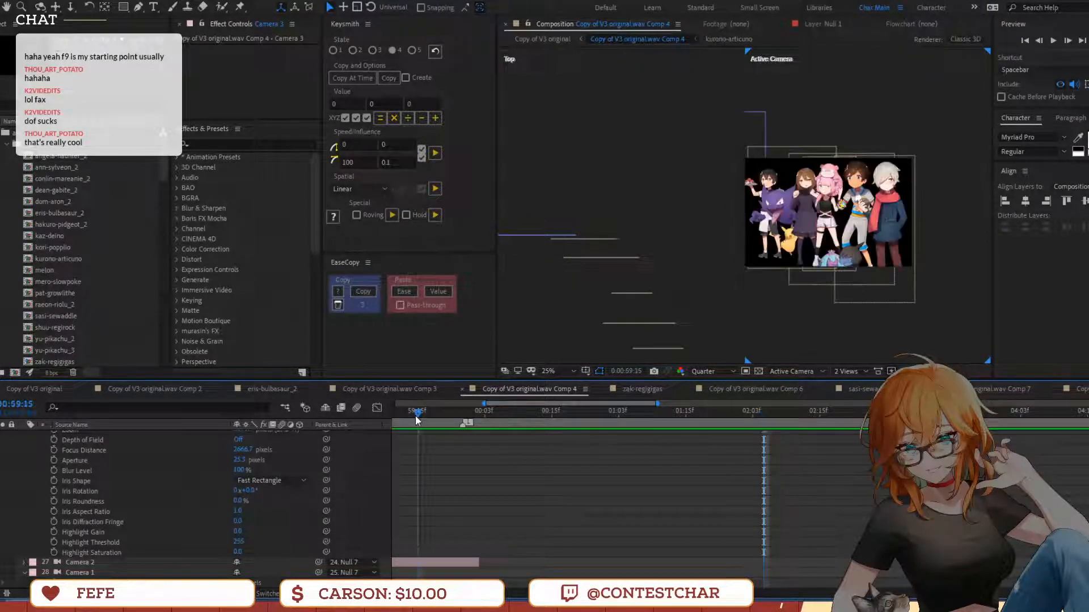
{"action": "key", "text": "space"}
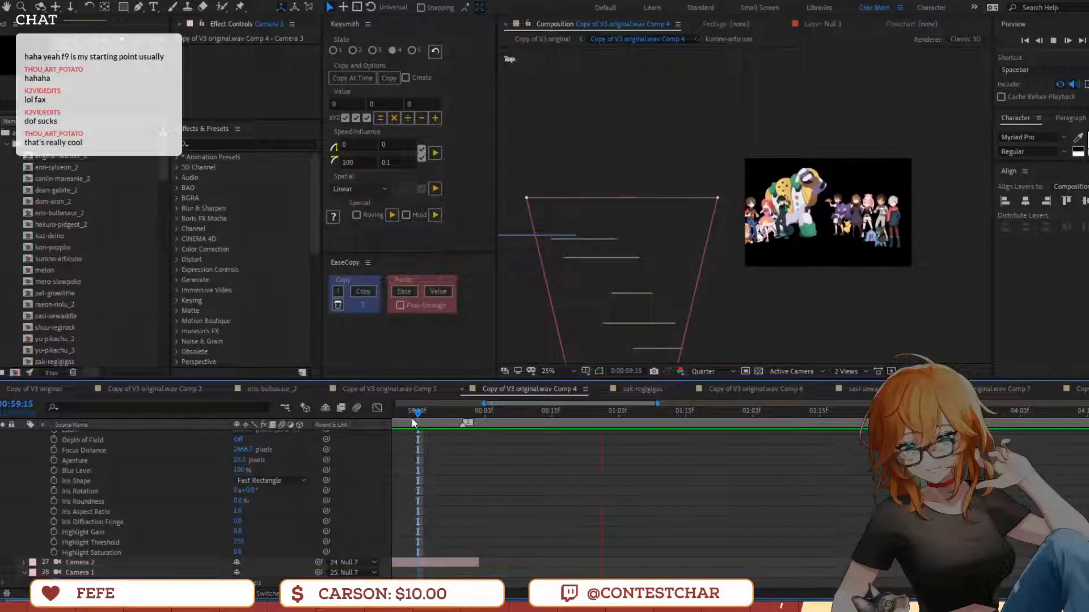
{"action": "key", "text": "space"}
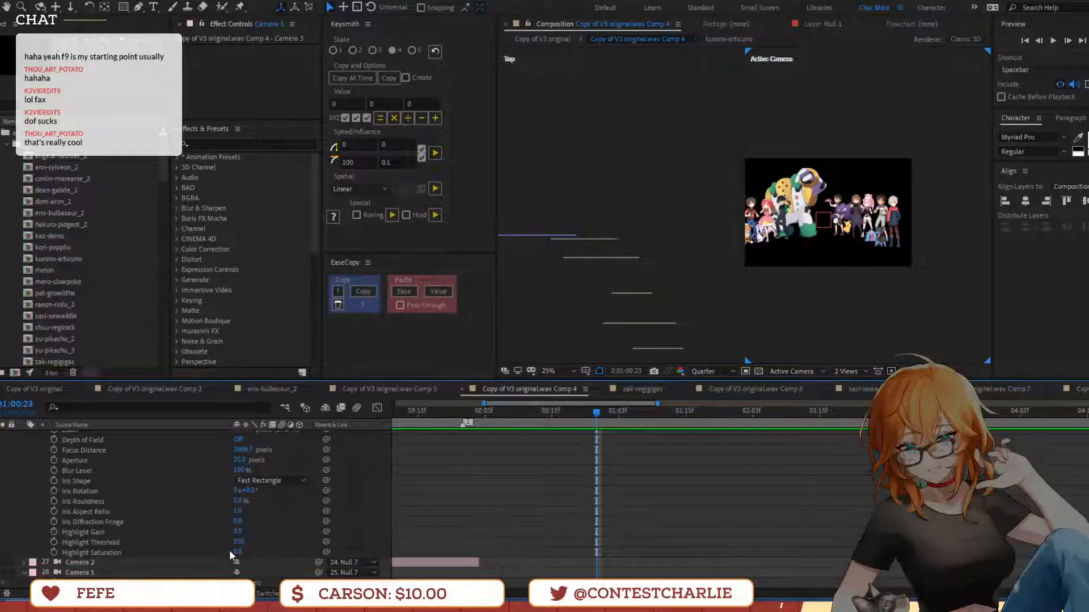
Try raising Camera 3's Aperture to about 240 pixels
{"action": "scroll", "coordinate": [222, 544], "scroll_direction": "up", "scroll_amount": 1}
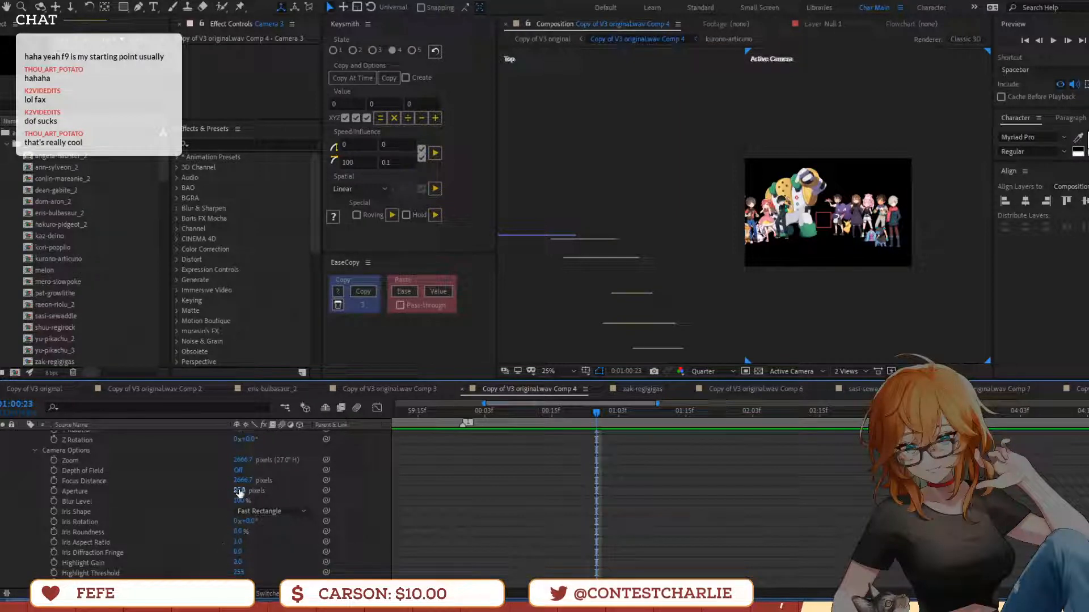
{"action": "left_click_drag", "start_coordinate": [238, 491], "coordinate": [264, 485]}
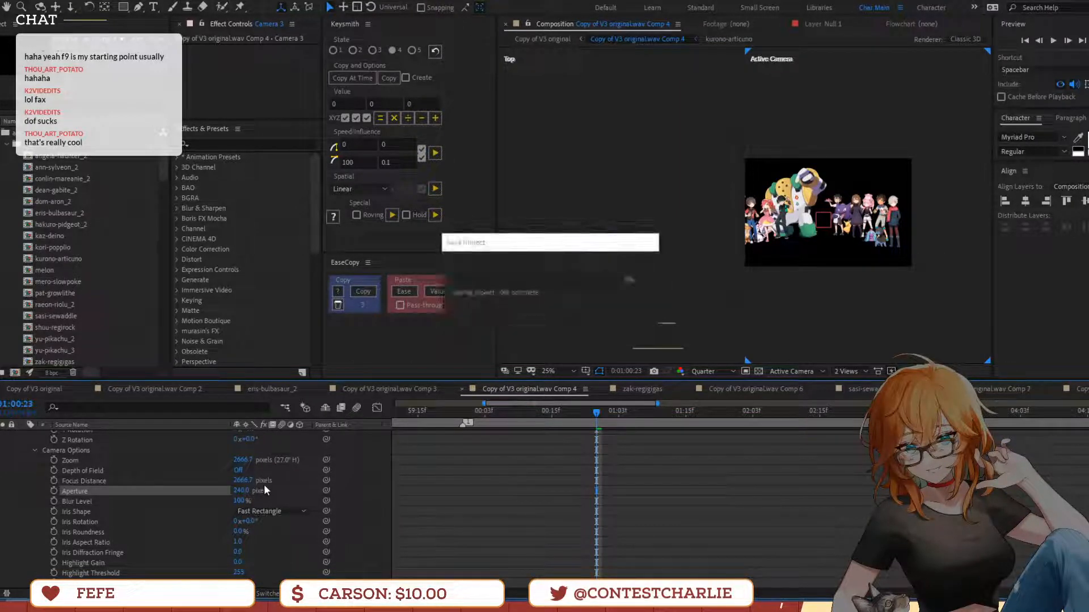
{"action": "key", "text": "ctrl+z"}
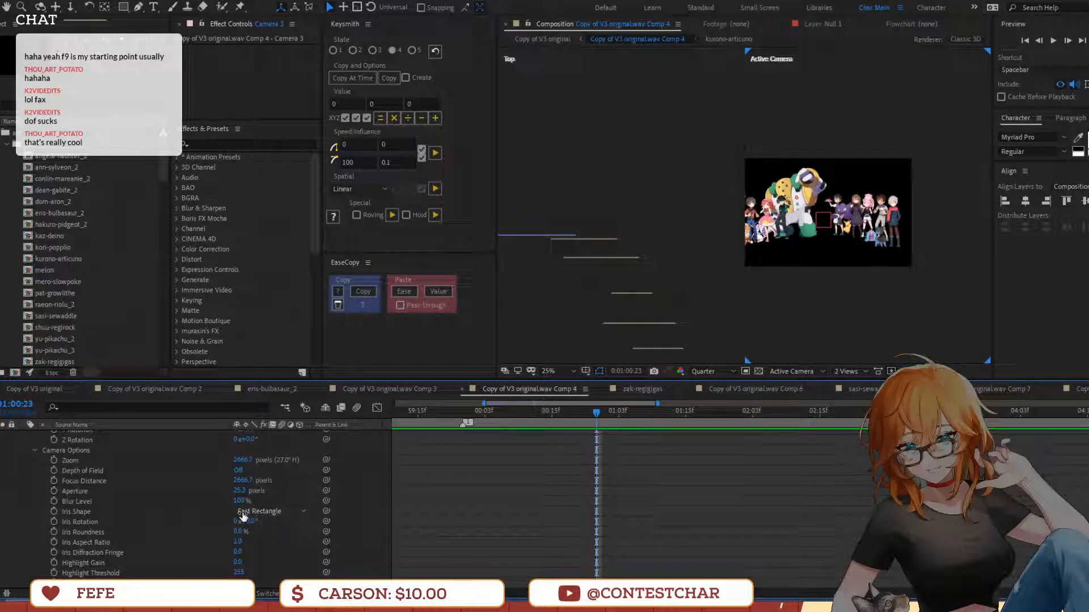
Try rotating Camera 3 with the Z value of its Orientation
{"action": "scroll", "coordinate": [218, 524], "scroll_direction": "down", "scroll_amount": 3}
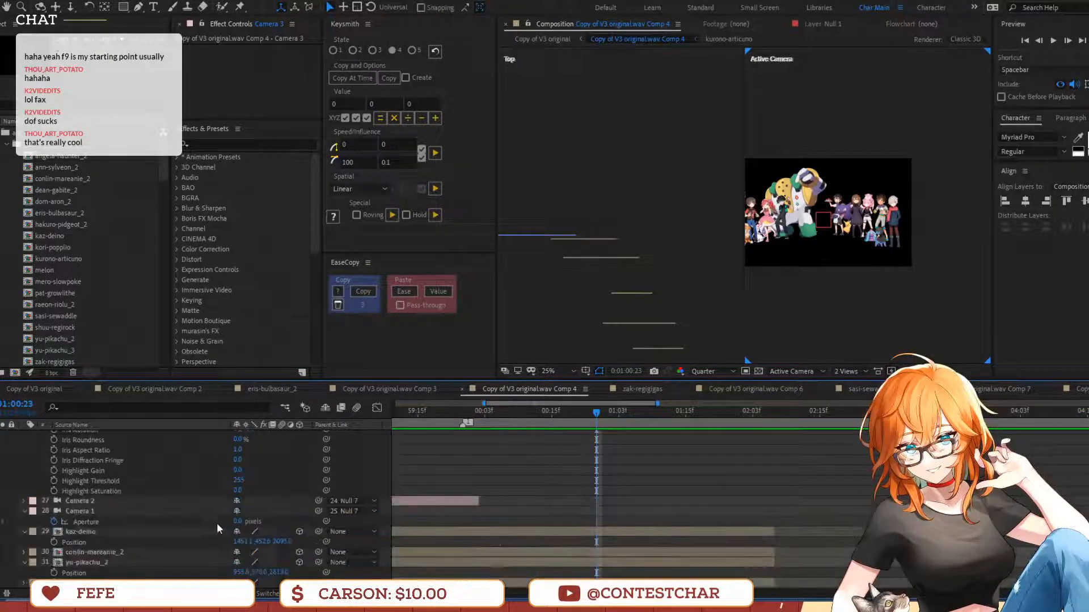
{"action": "scroll", "coordinate": [194, 542], "scroll_direction": "up", "scroll_amount": 2}
{"action": "scroll", "coordinate": [194, 546], "scroll_direction": "up", "scroll_amount": 2}
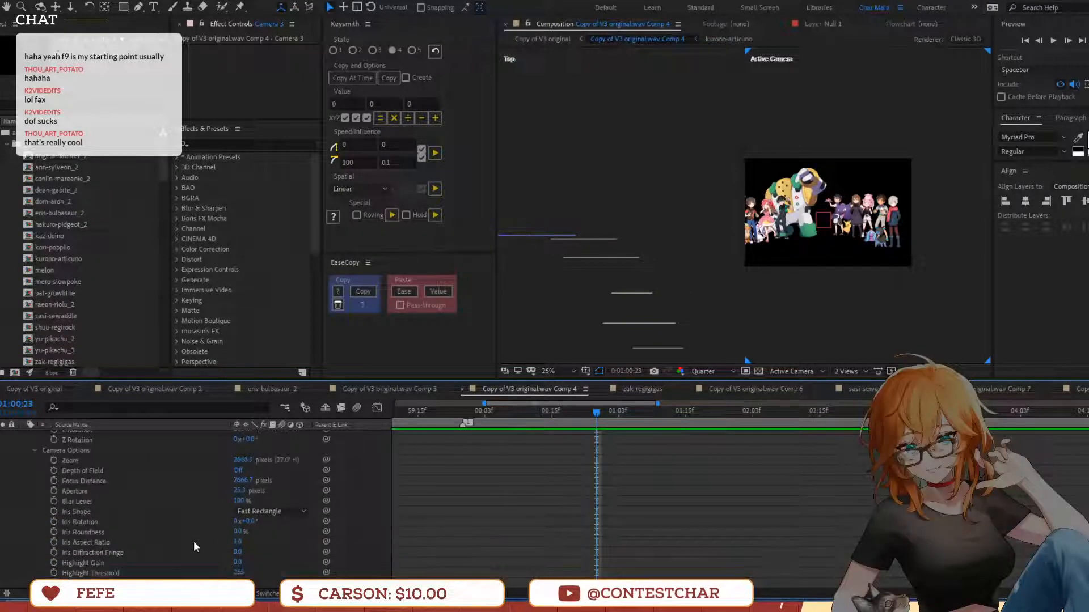
{"action": "scroll", "coordinate": [193, 544], "scroll_direction": "up", "scroll_amount": 3}
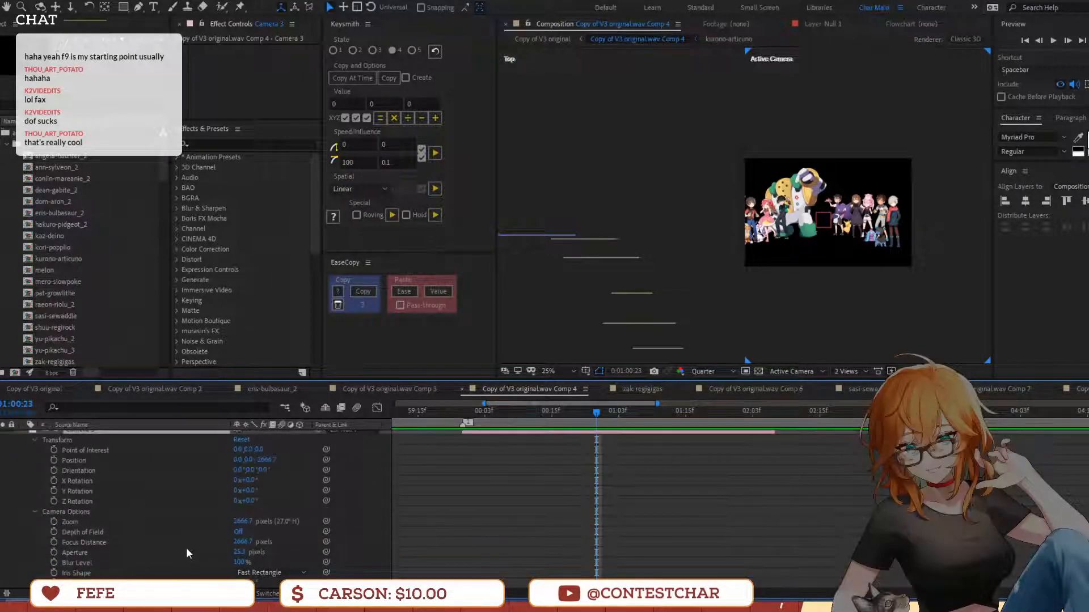
{"action": "left_click_drag", "start_coordinate": [265, 470], "coordinate": [308, 465]}
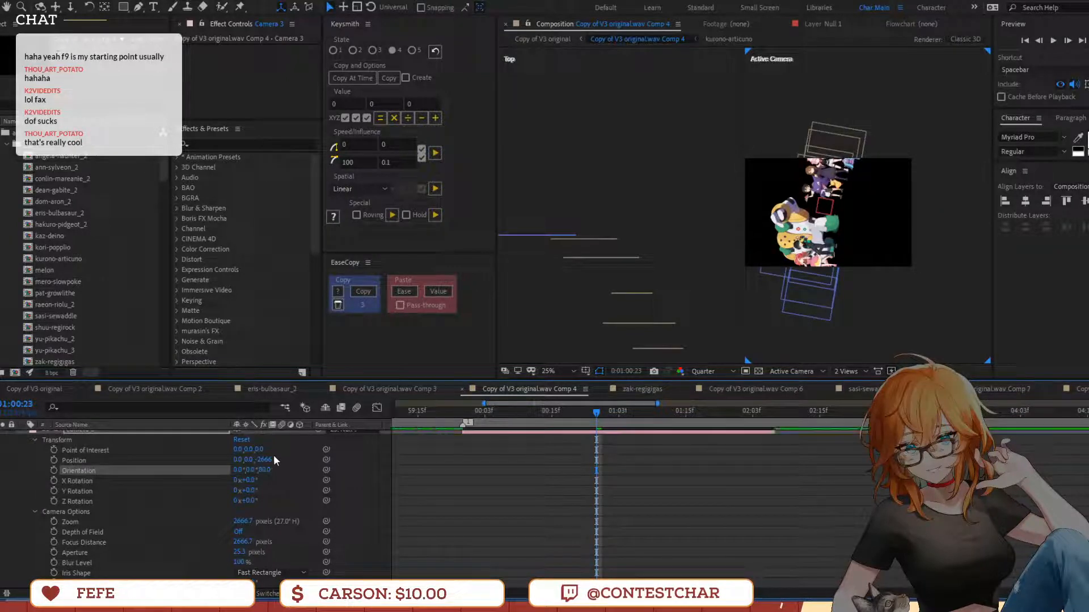
{"action": "key", "text": "ctrl+z"}
{"action": "scroll", "coordinate": [248, 509], "scroll_direction": "up", "scroll_amount": 4}
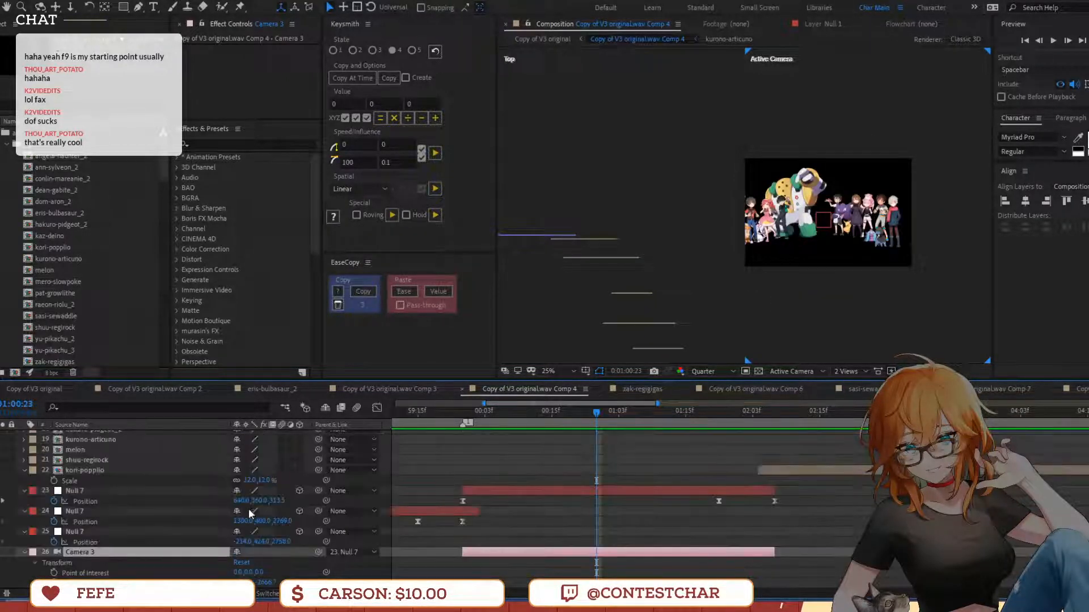
Collapse Camera 3's properties and preview the group shots from 0:59:19 through to the kori-popplio shot
{"action": "left_click", "coordinate": [18, 553]}
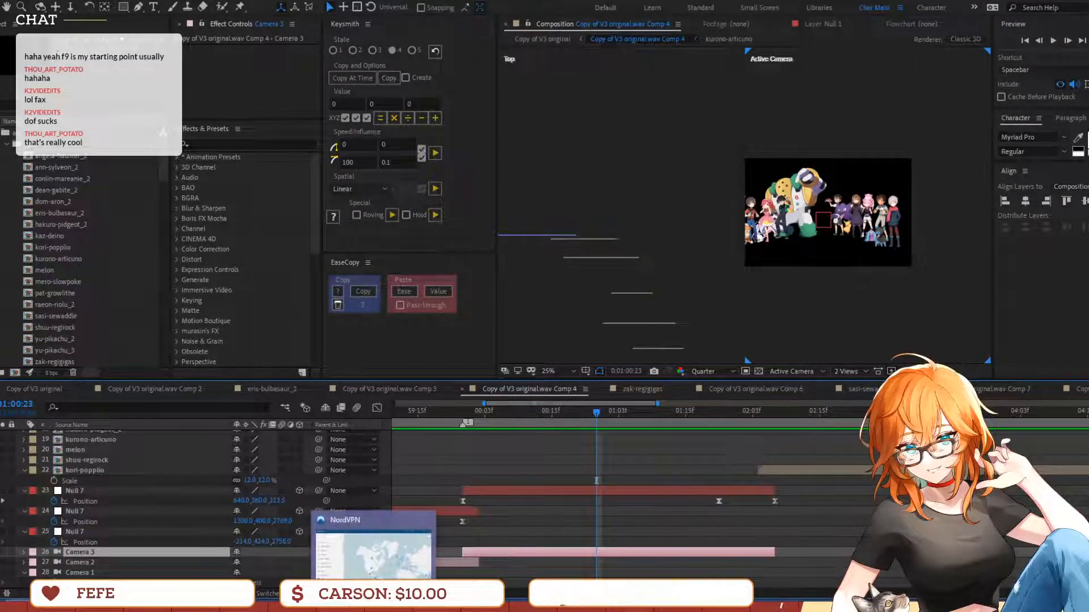
{"action": "left_click", "coordinate": [645, 488]}
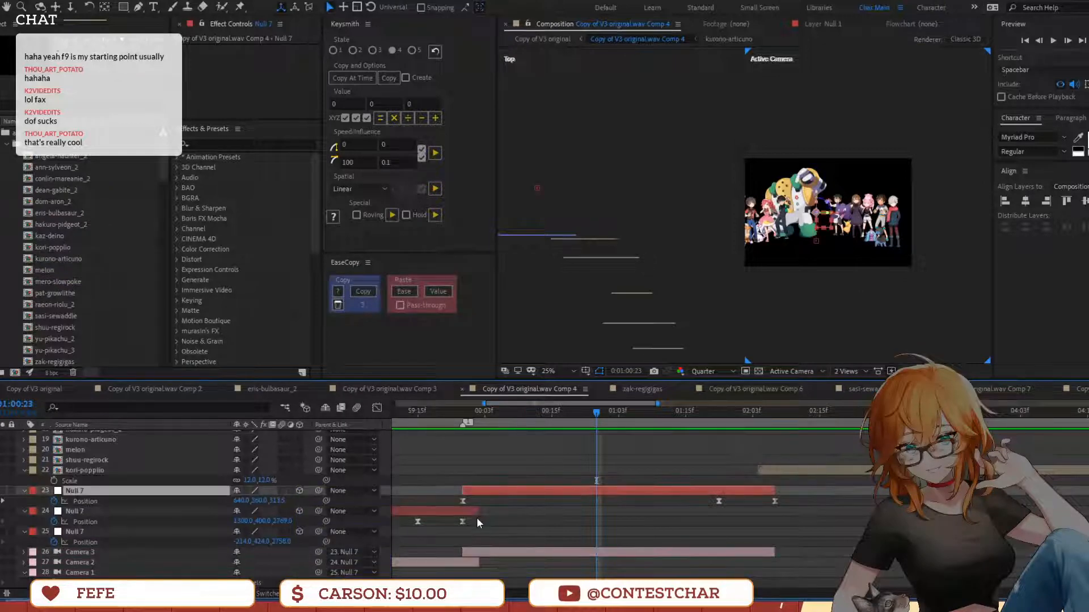
{"action": "scroll", "coordinate": [477, 518], "scroll_direction": "down", "scroll_amount": 1}
{"action": "left_click", "coordinate": [488, 520]}
{"action": "left_click", "coordinate": [438, 410]}
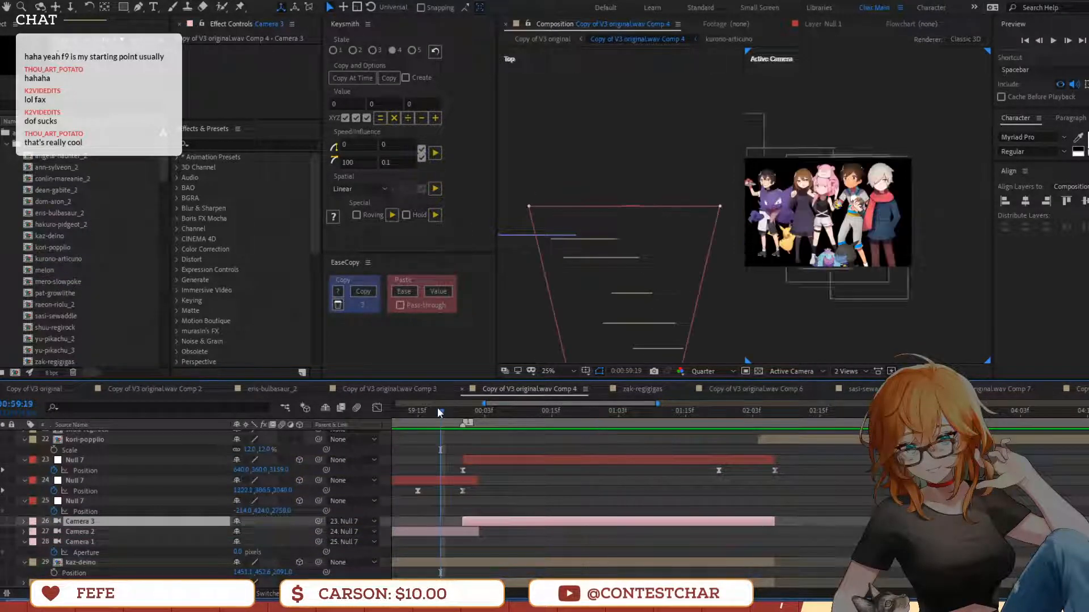
{"action": "key", "text": "space"}
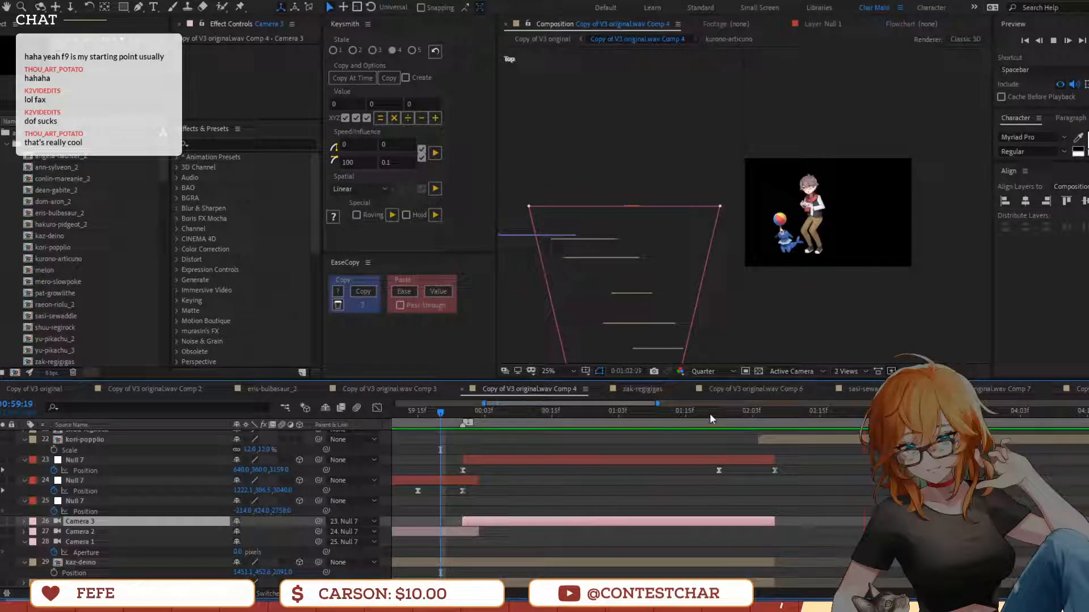
{"action": "left_click_drag", "start_coordinate": [709, 413], "coordinate": [797, 437]}
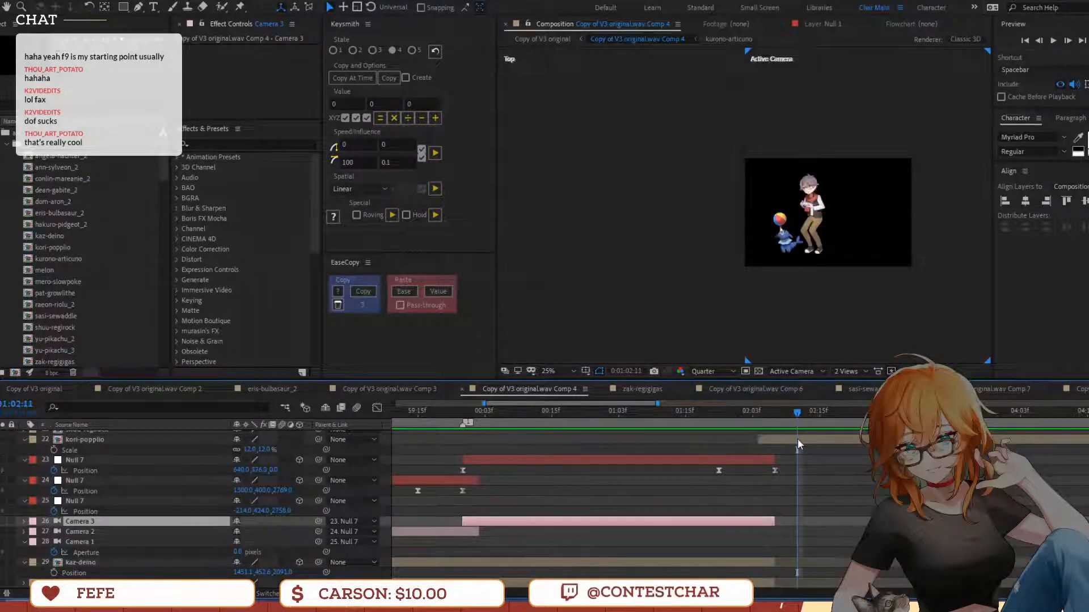
Add a null object above the kori-popplio layer and parent kori-popplio to it
{"action": "left_click", "coordinate": [797, 438]}
{"action": "left_click_drag", "start_coordinate": [838, 507], "coordinate": [765, 611]}
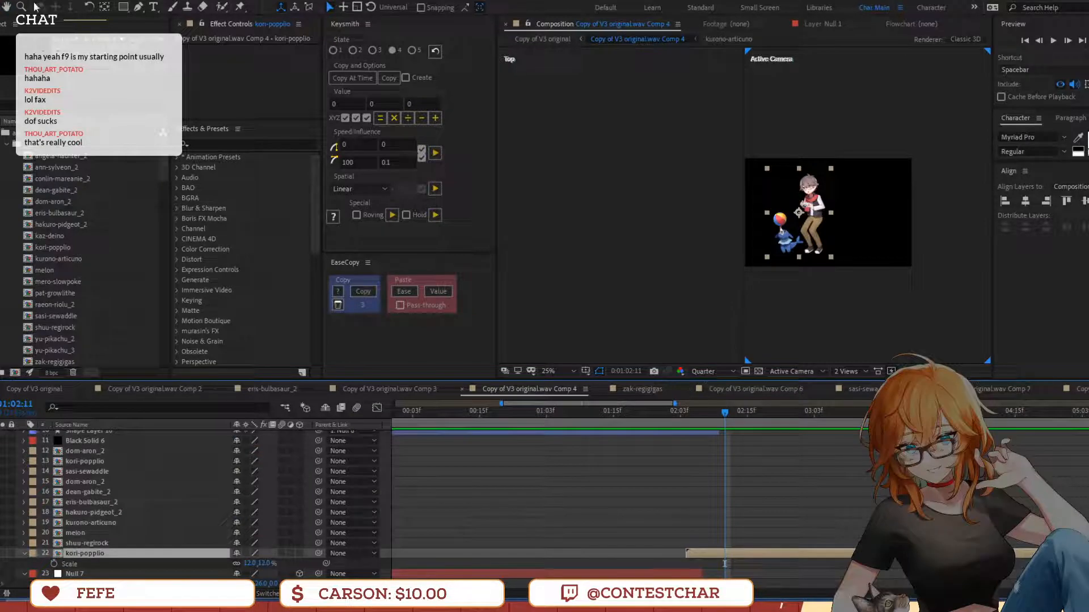
{"action": "left_click", "coordinate": [79, 0]}
{"action": "mouse_move", "coordinate": [102, 10]}
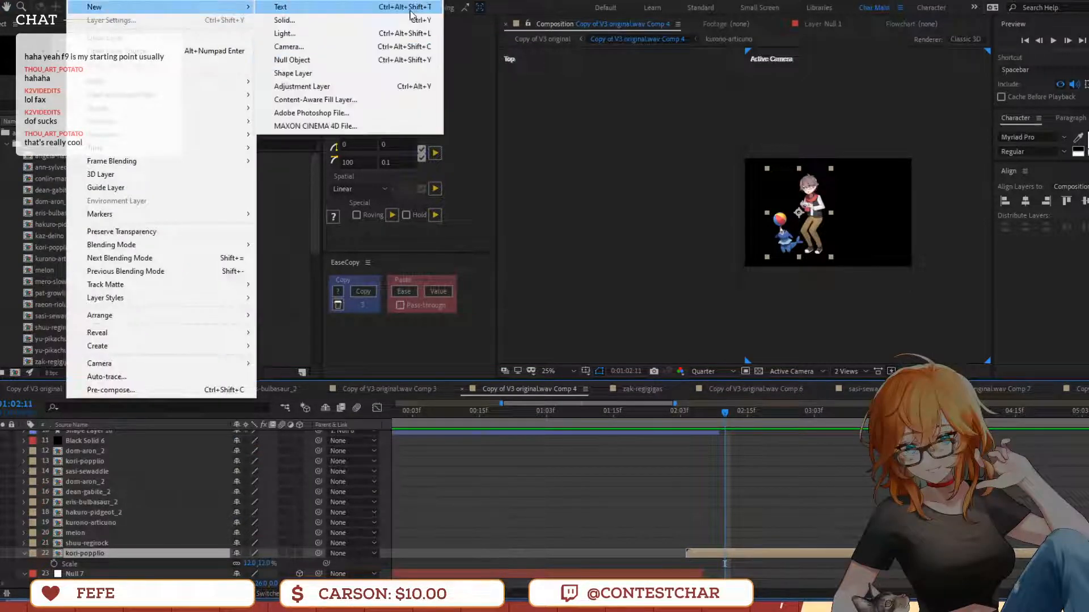
{"action": "left_click", "coordinate": [397, 60]}
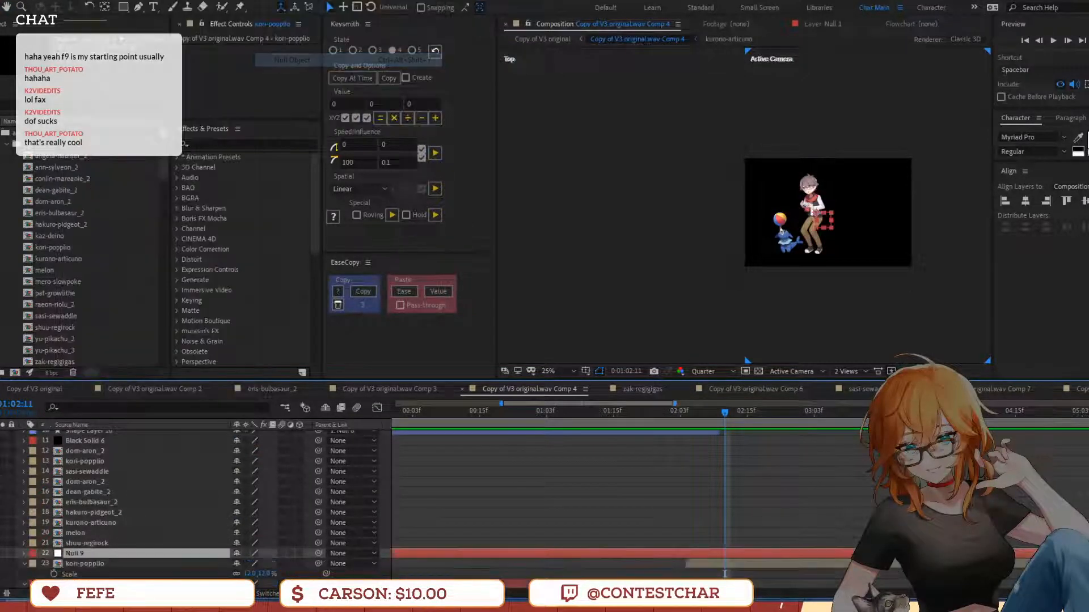
{"action": "left_click", "coordinate": [774, 567]}
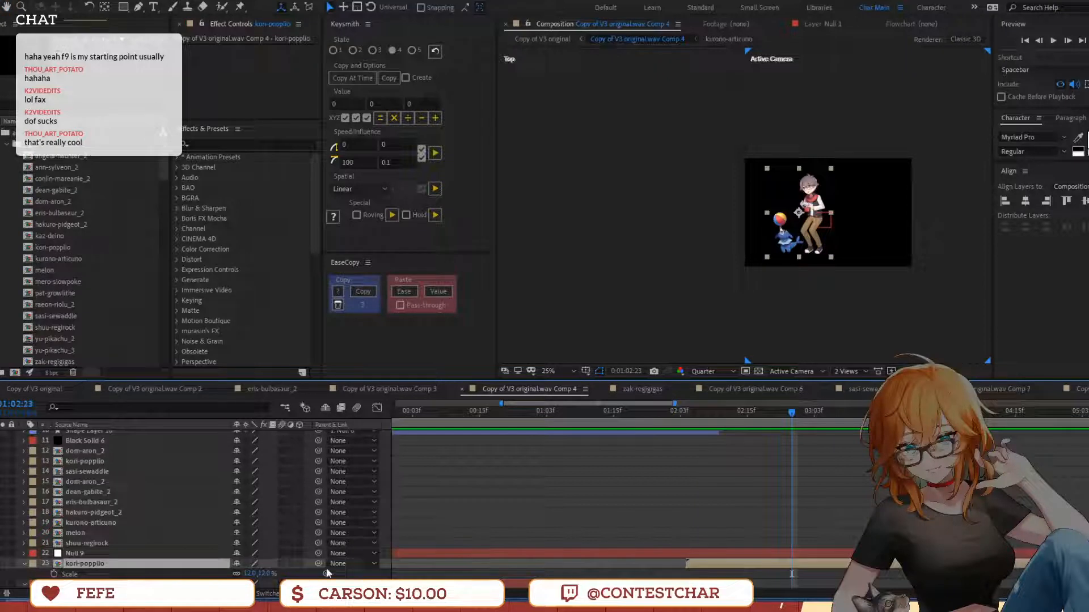
{"action": "left_click_drag", "start_coordinate": [319, 563], "coordinate": [74, 553]}
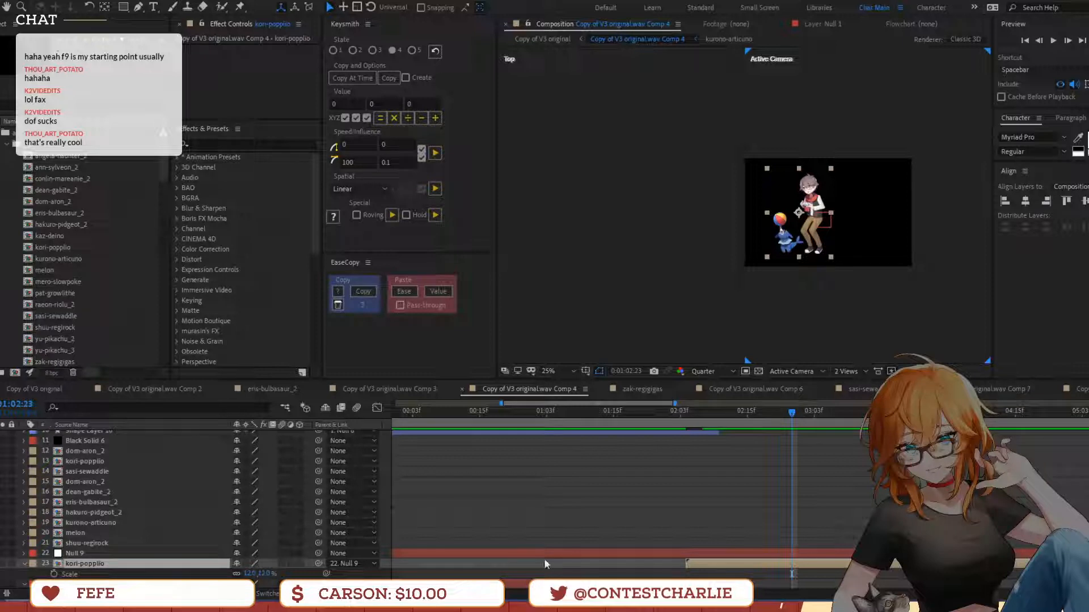
Preview the change from the full group shot to kori-popplio, starting at 0:01:01:18
{"action": "left_click", "coordinate": [631, 413]}
{"action": "key", "text": "space"}
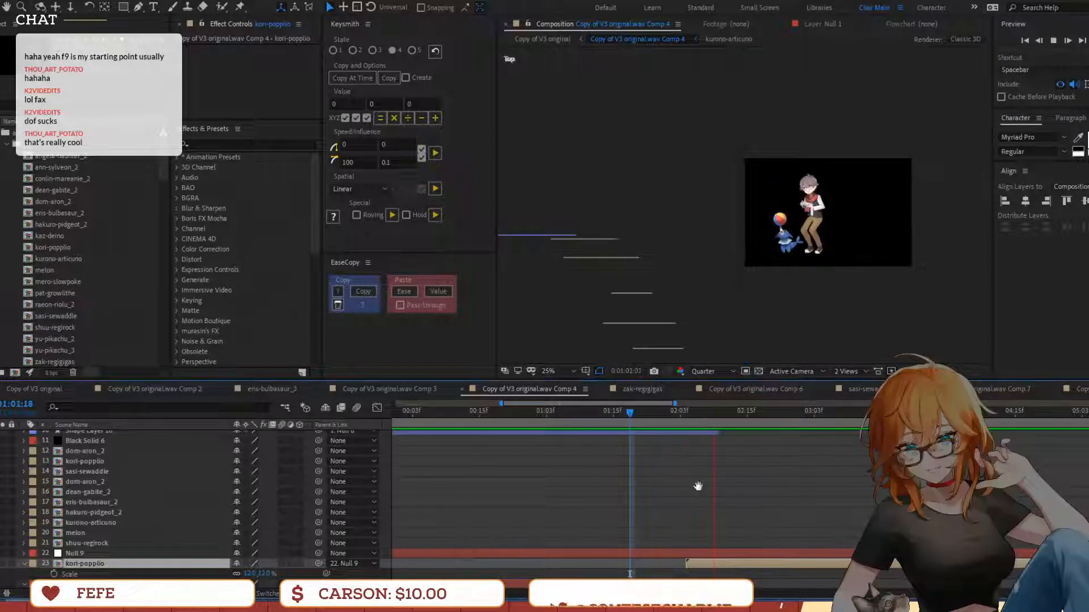
{"action": "key", "text": "space"}
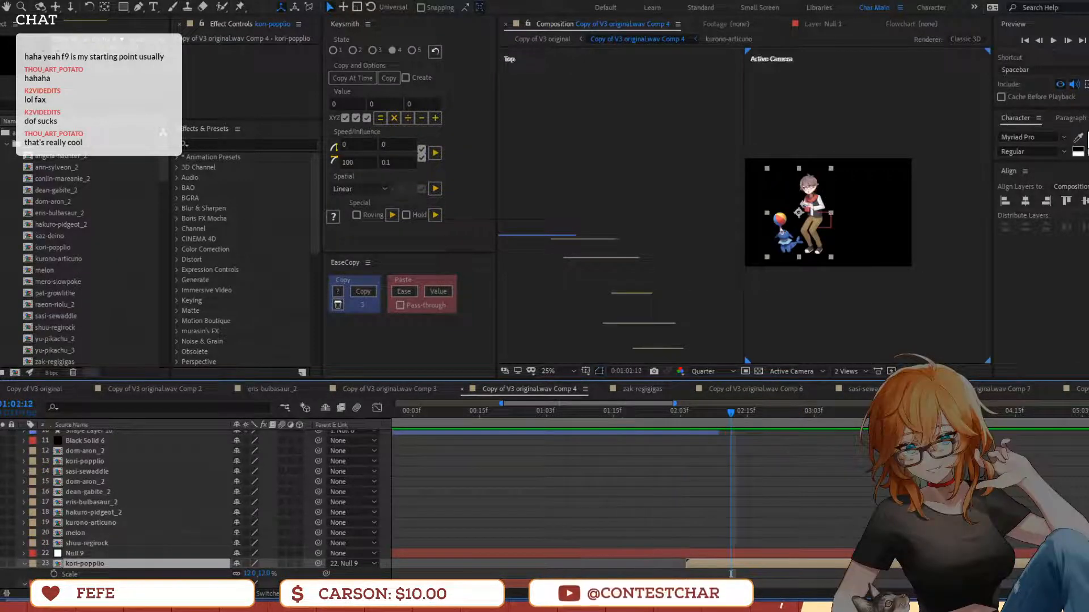
Keyframe Null 9's Position so it rises from 640, 1013 at 0:01:02:07 to 640, 360
{"action": "left_click", "coordinate": [74, 553]}
{"action": "key", "text": "p"}
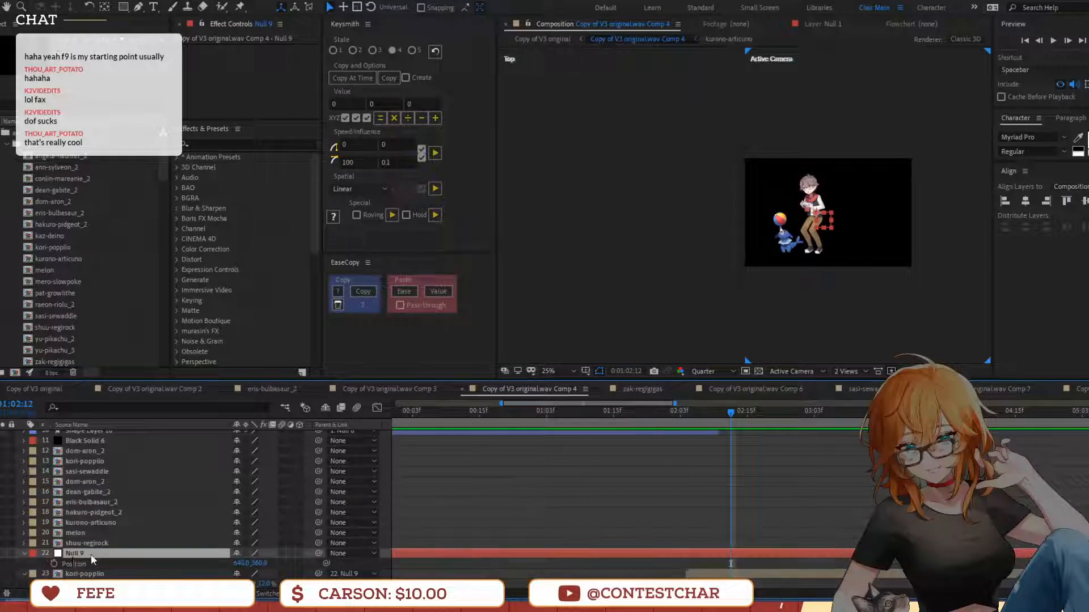
{"action": "left_click", "coordinate": [61, 565]}
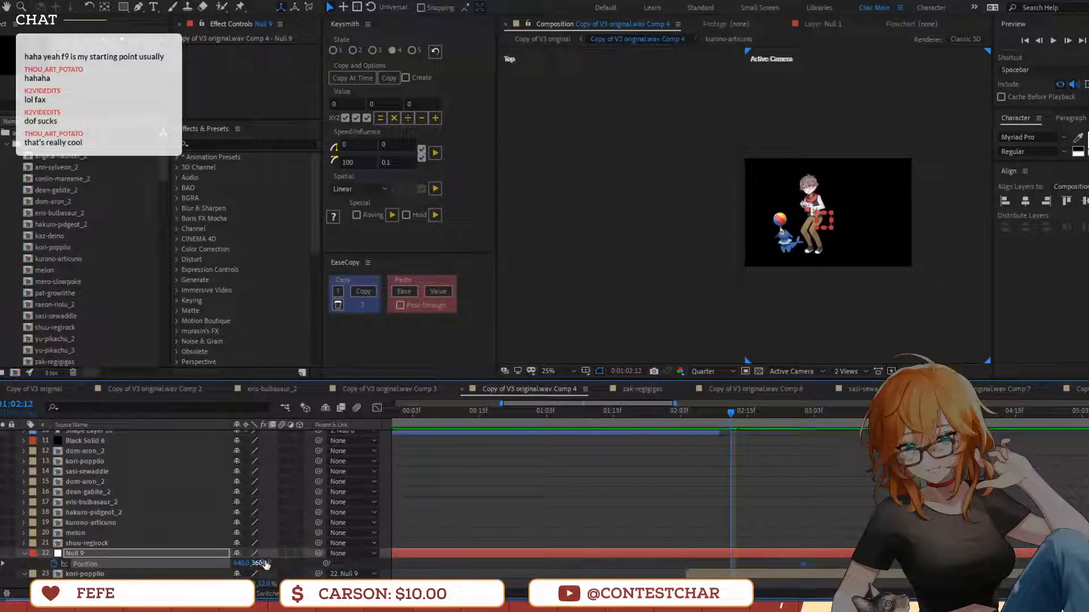
{"action": "left_click_drag", "start_coordinate": [264, 563], "coordinate": [373, 563]}
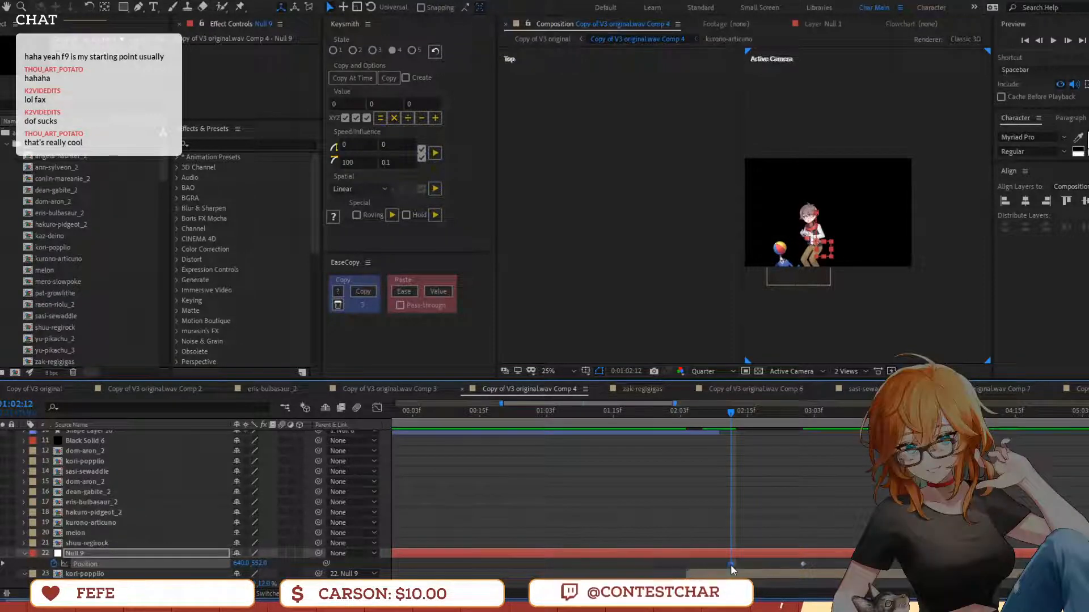
{"action": "left_click_drag", "start_coordinate": [730, 564], "coordinate": [703, 563]}
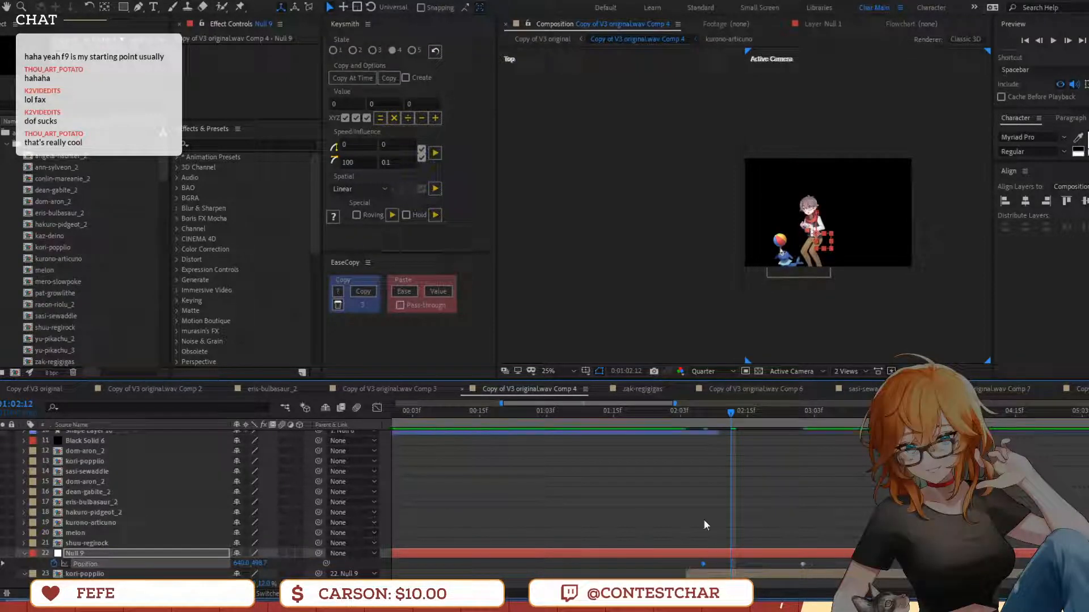
{"action": "left_click", "coordinate": [702, 413]}
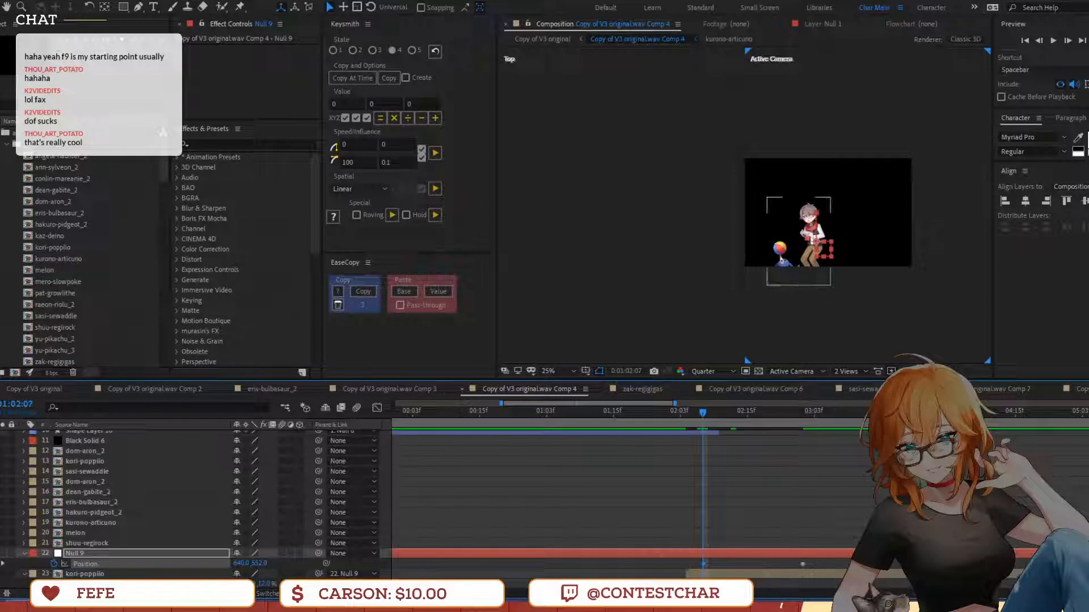
{"action": "left_click_drag", "start_coordinate": [259, 563], "coordinate": [521, 563]}
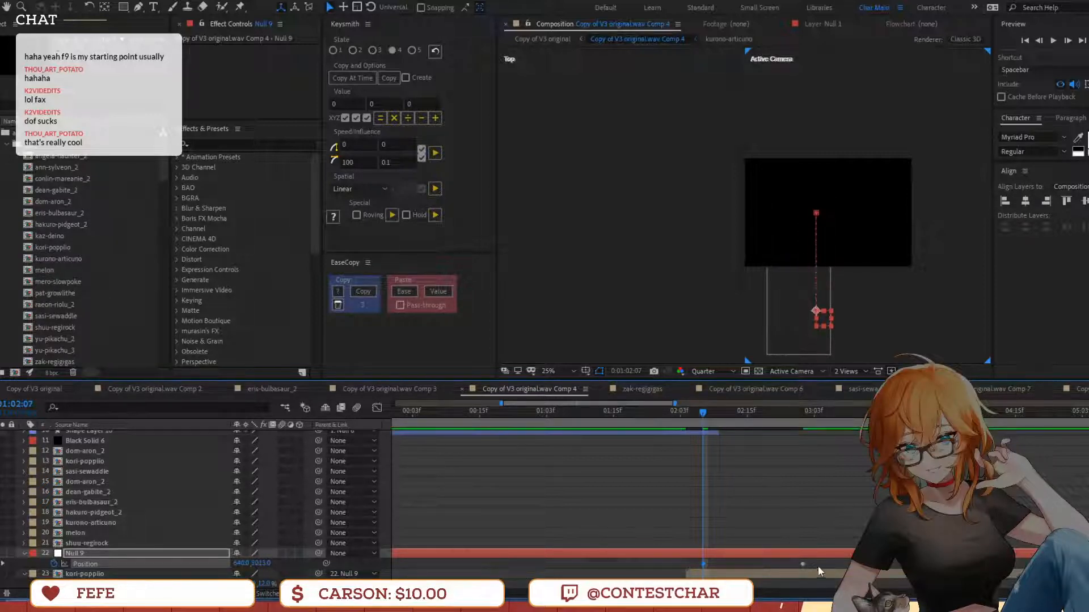
Ease both of Null 9's Position keyframes with Keysmith's 100 and 0.1 influence, and move the first to kori-popplio's layer start
{"action": "left_click_drag", "start_coordinate": [818, 567], "coordinate": [685, 569]}
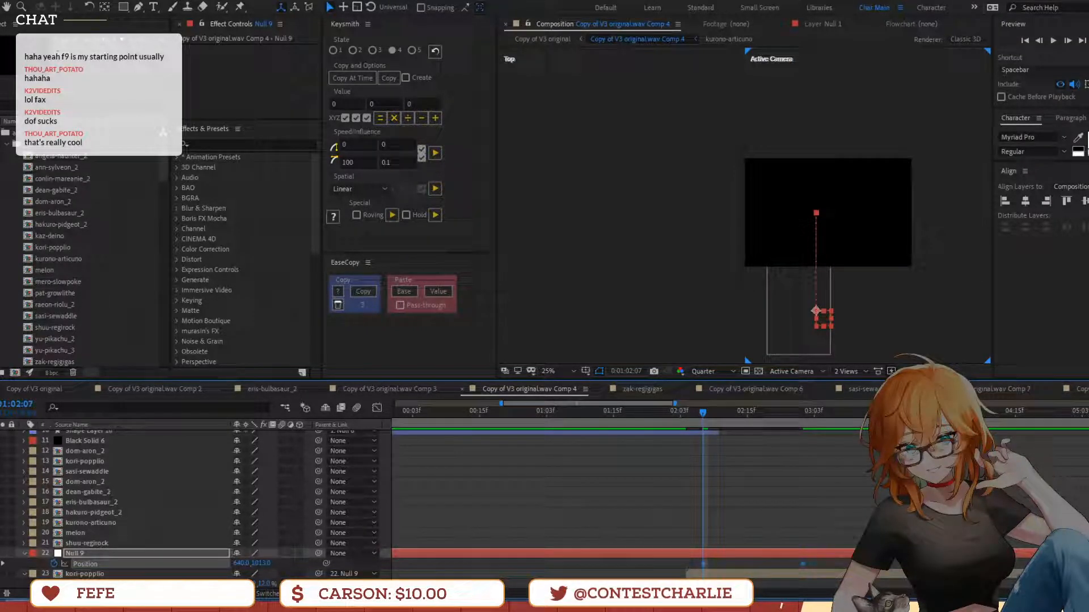
{"action": "left_click", "coordinate": [435, 153]}
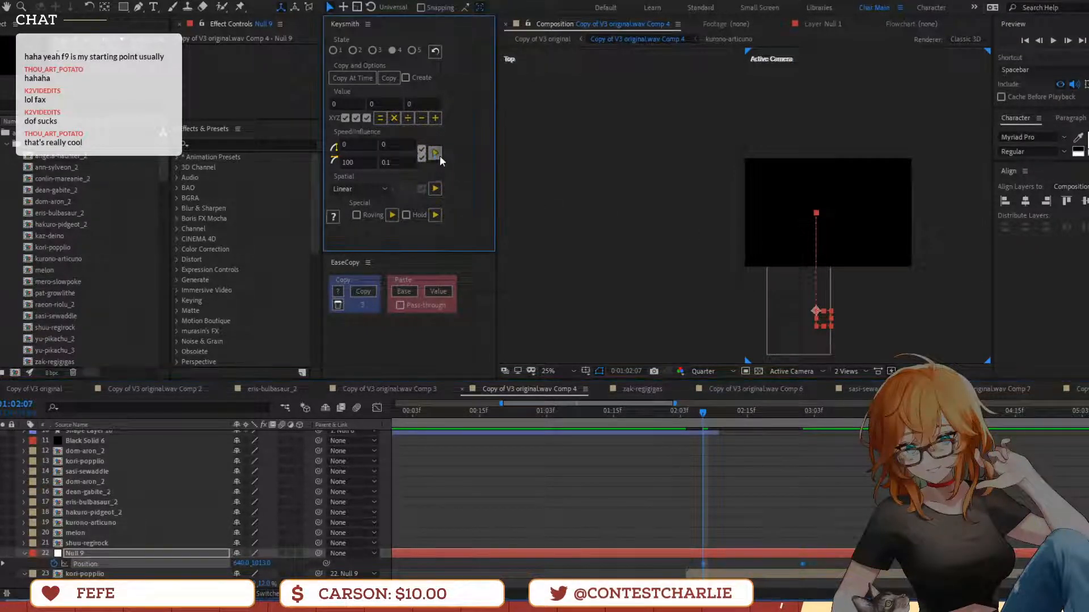
{"action": "left_click", "coordinate": [756, 476]}
{"action": "left_click_drag", "start_coordinate": [702, 570], "coordinate": [685, 568]}
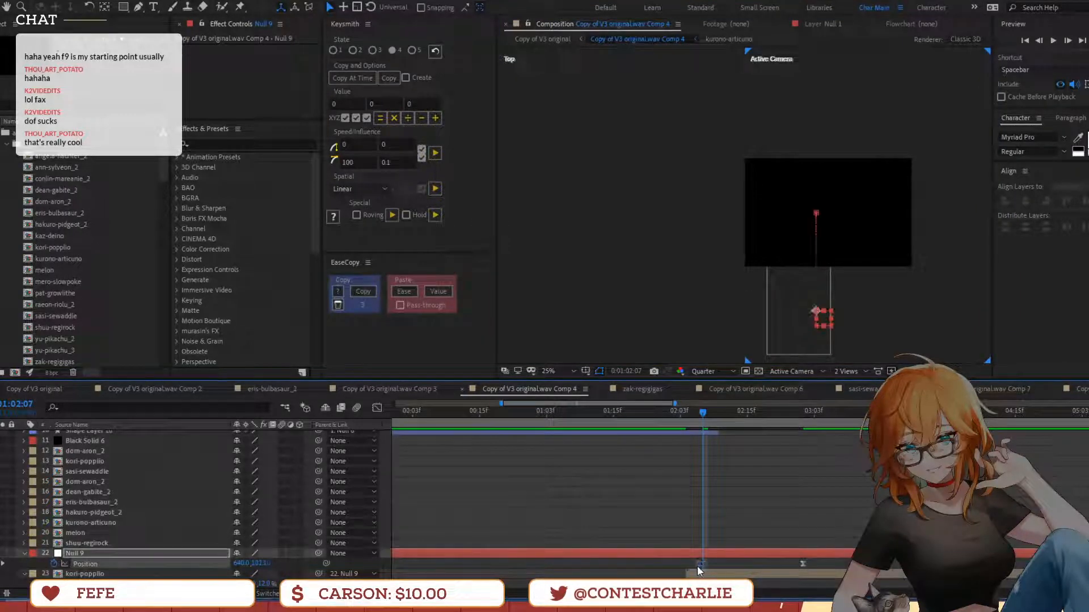
{"action": "left_click", "coordinate": [604, 415]}
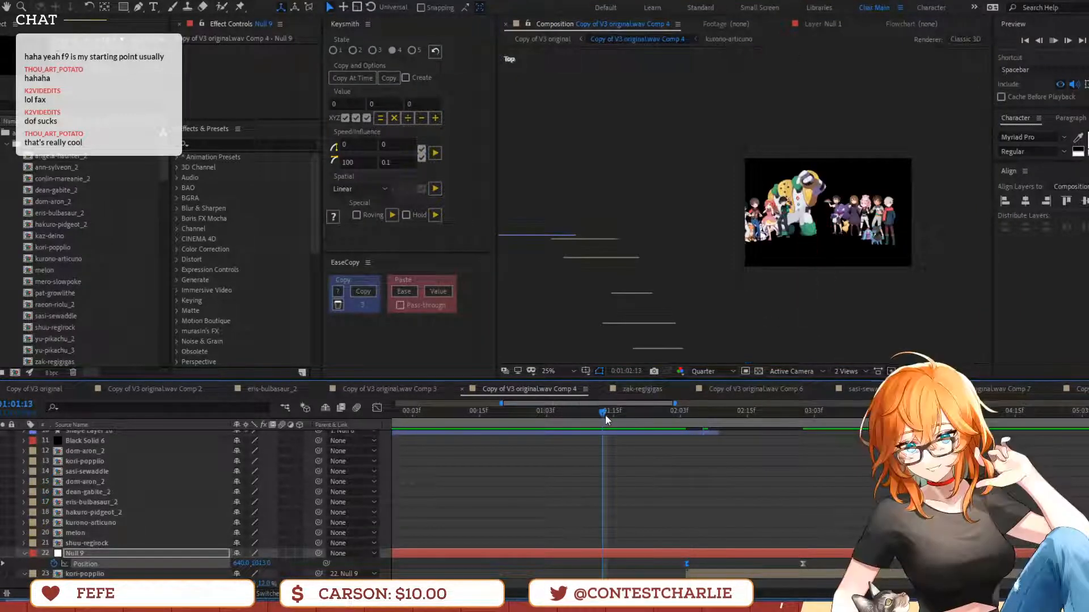
{"action": "key", "text": "space"}
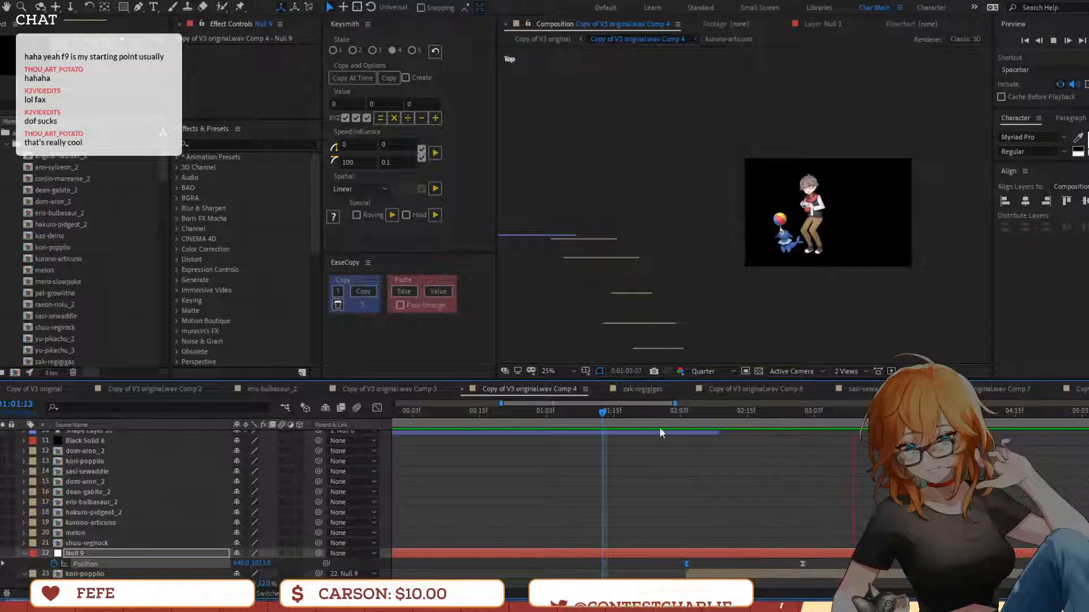
{"action": "left_click", "coordinate": [1015, 413]}
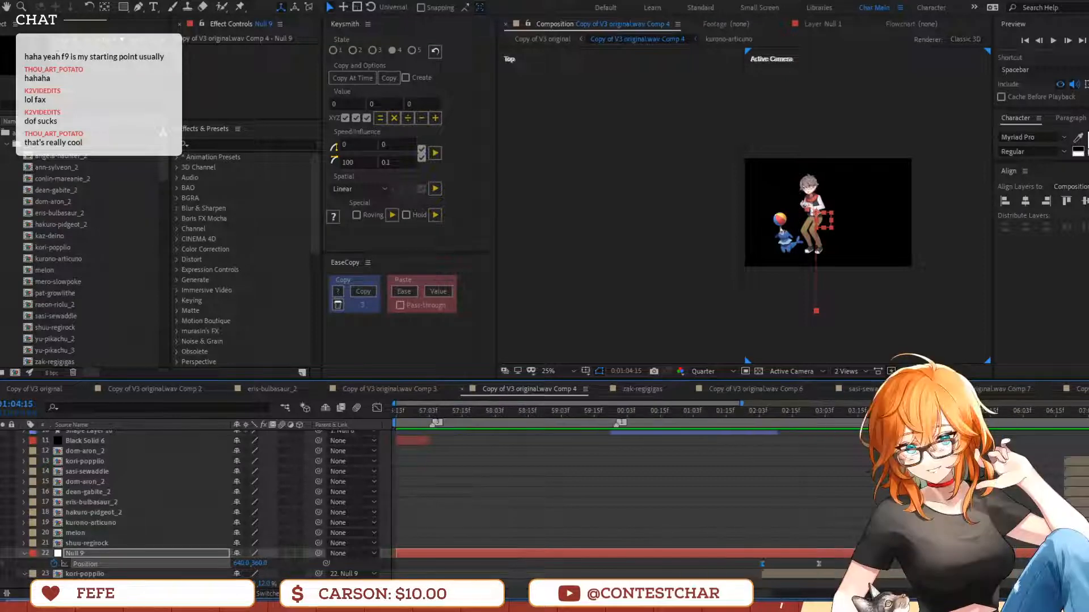
{"action": "scroll", "coordinate": [665, 559], "scroll_direction": "down", "scroll_amount": 3}
{"action": "left_click", "coordinate": [577, 410]}
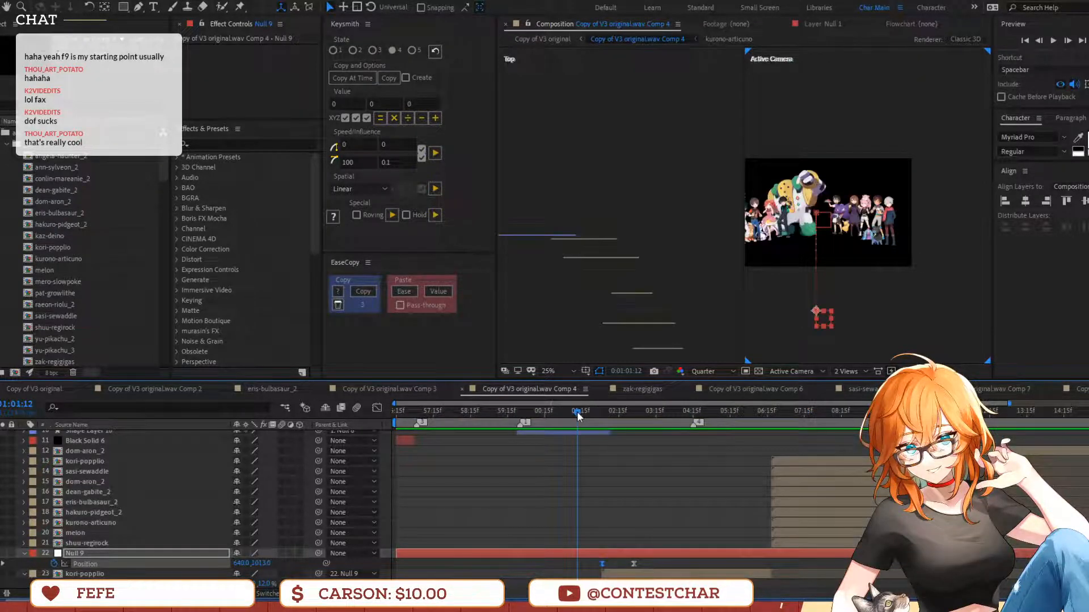
{"action": "key", "text": "space"}
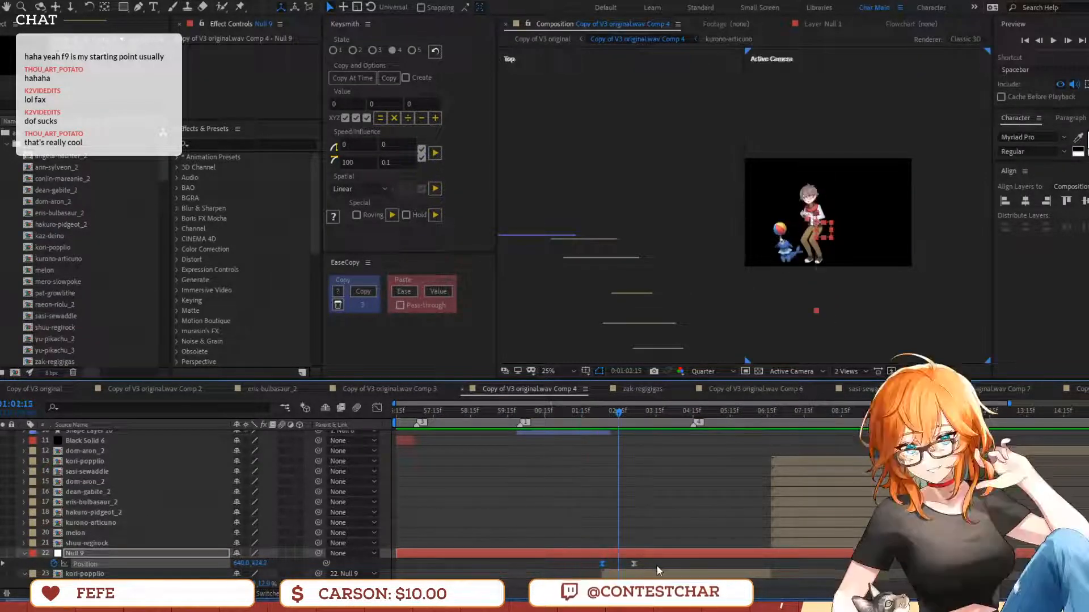
{"action": "key", "text": "space"}
Extend the Camera 3 layer and its parent Null 7 past the end of the kori-popplio layer
{"action": "scroll", "coordinate": [661, 431], "scroll_direction": "down", "scroll_amount": 5}
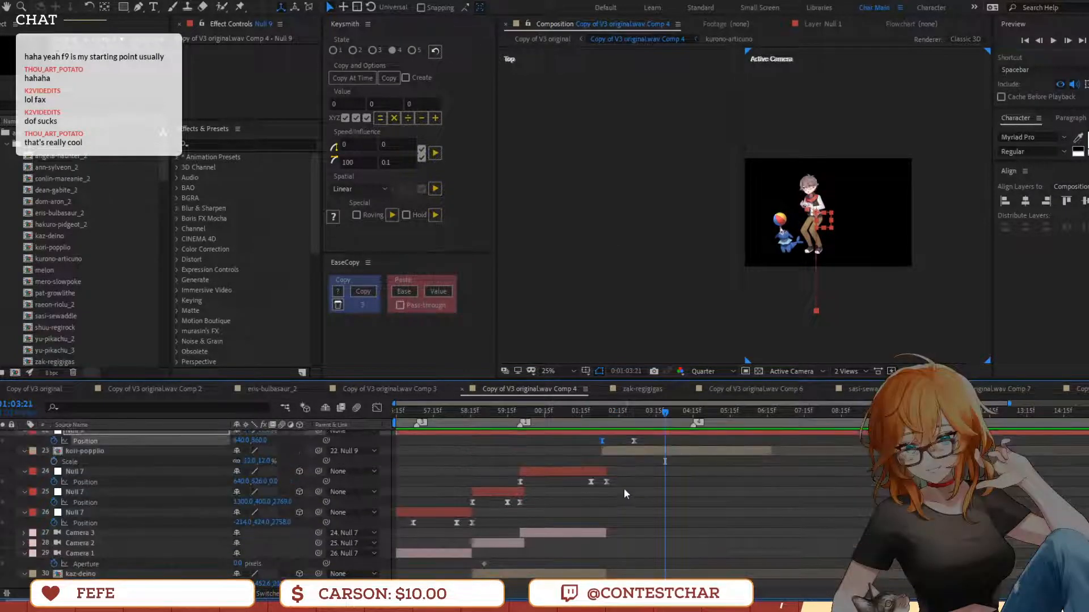
{"action": "left_click", "coordinate": [597, 482]}
{"action": "left_click", "coordinate": [597, 533], "text": "ctrl"}
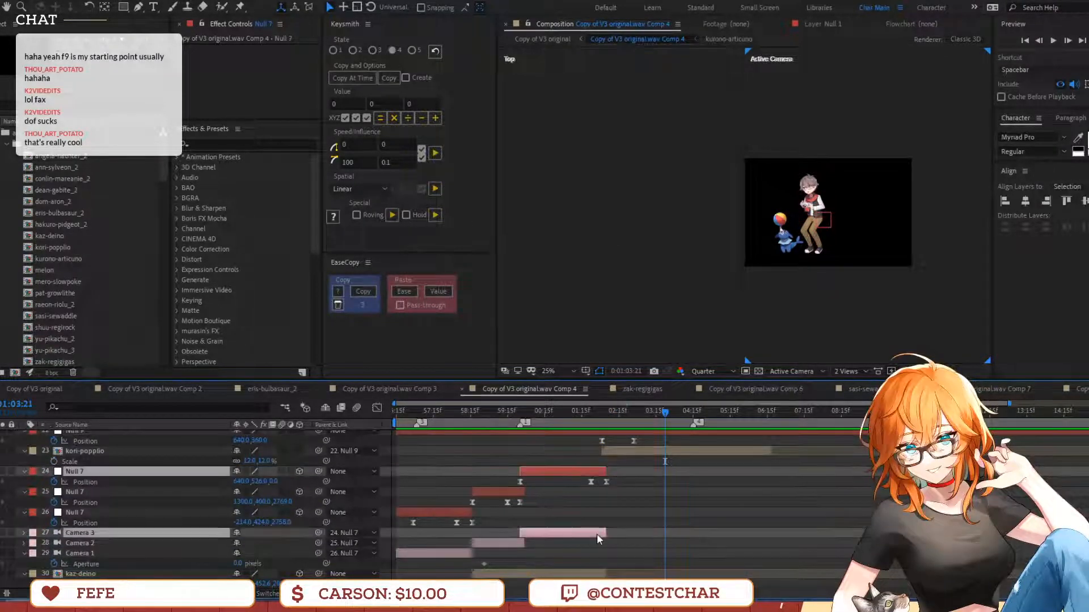
{"action": "left_click_drag", "start_coordinate": [605, 539], "coordinate": [823, 533]}
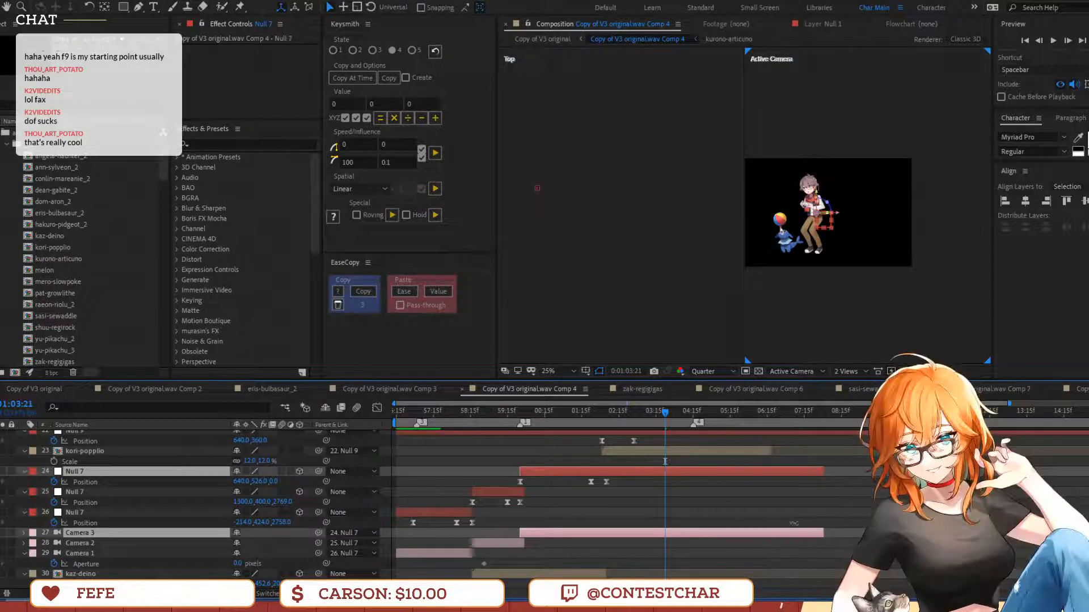
Reveal the kori-popplio layer's Position and make it a 3D layer
{"action": "left_click", "coordinate": [608, 421]}
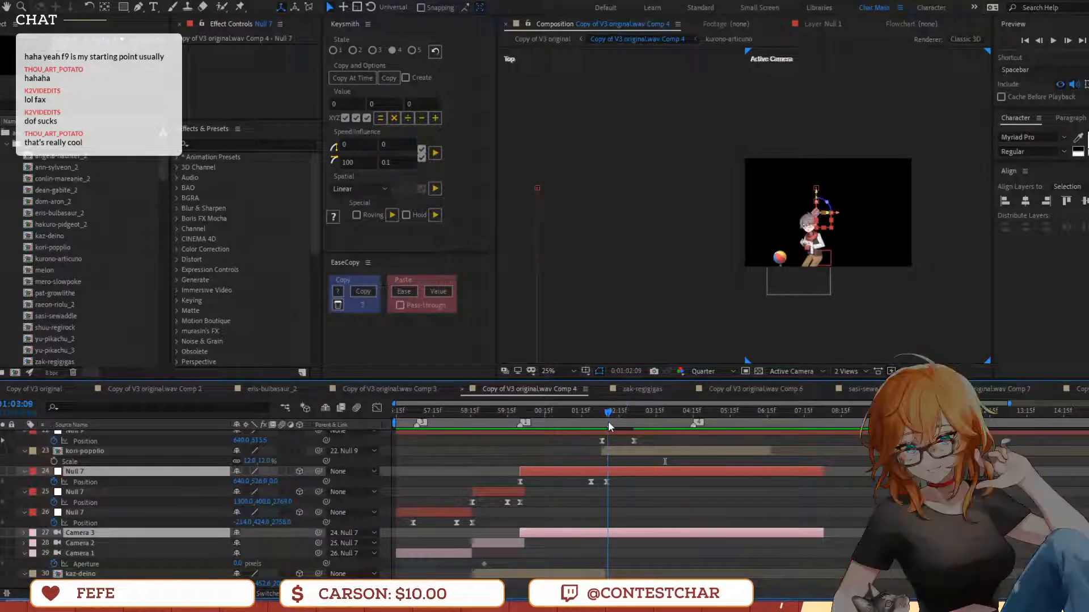
{"action": "left_click", "coordinate": [612, 451]}
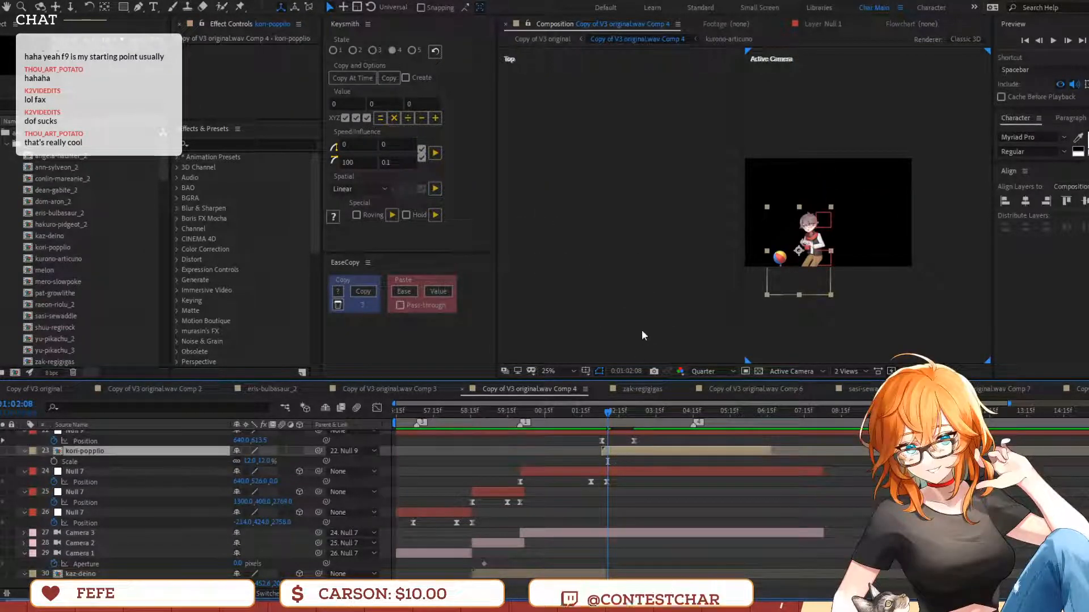
{"action": "key", "text": "p"}
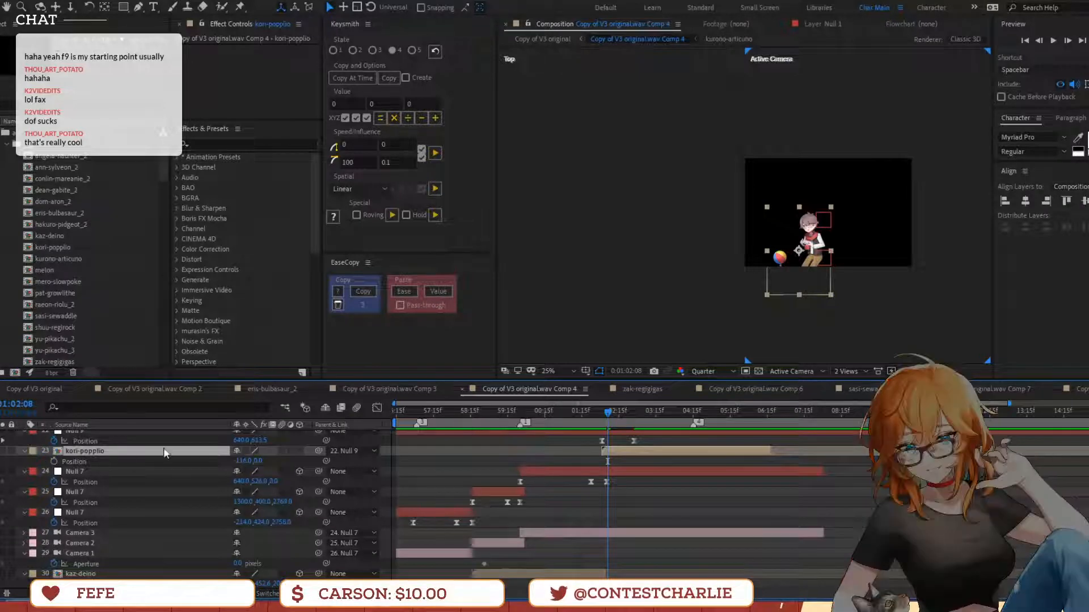
{"action": "left_click", "coordinate": [298, 451]}
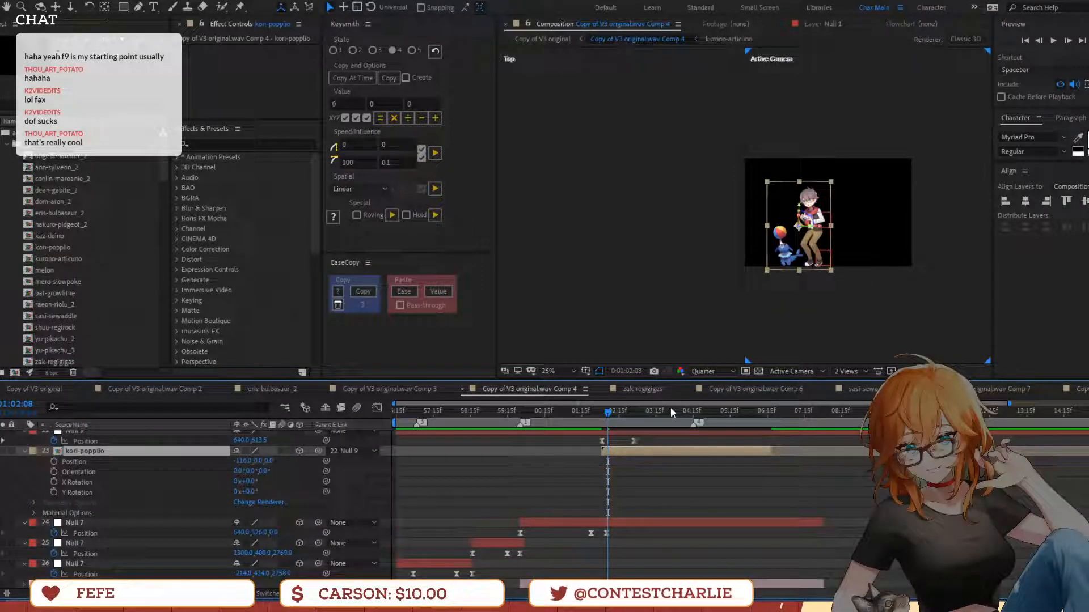
Remove Null 9's Position keyframes at 0:01:04:11, keeping its position at 640, 360
{"action": "left_click_drag", "start_coordinate": [672, 411], "coordinate": [687, 422]}
{"action": "scroll", "coordinate": [481, 469], "scroll_direction": "up", "scroll_amount": 3}
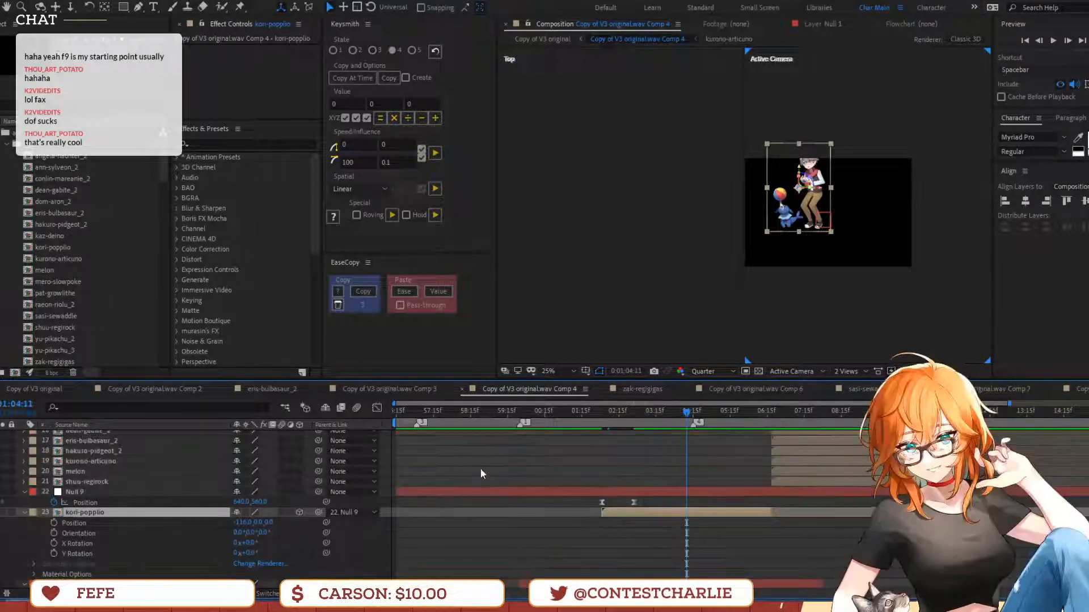
{"action": "left_click", "coordinate": [53, 503]}
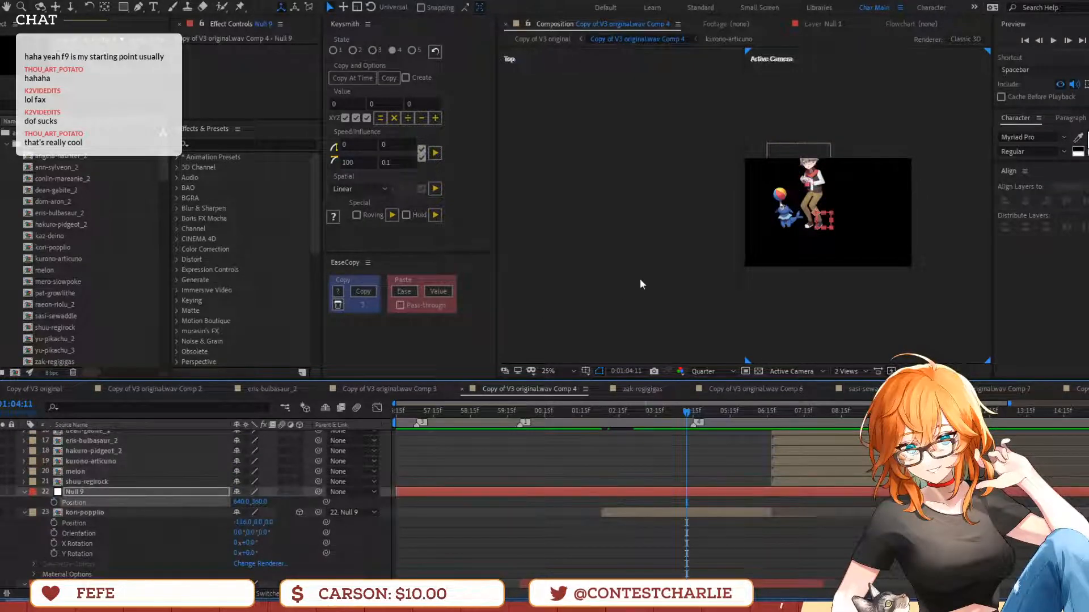
Place kori-popplio fully inside the frame at about -24, 216, 0, and shift its layer to start around 0:01:00:15
{"action": "left_click", "coordinate": [781, 193]}
{"action": "left_click_drag", "start_coordinate": [781, 192], "coordinate": [795, 225]}
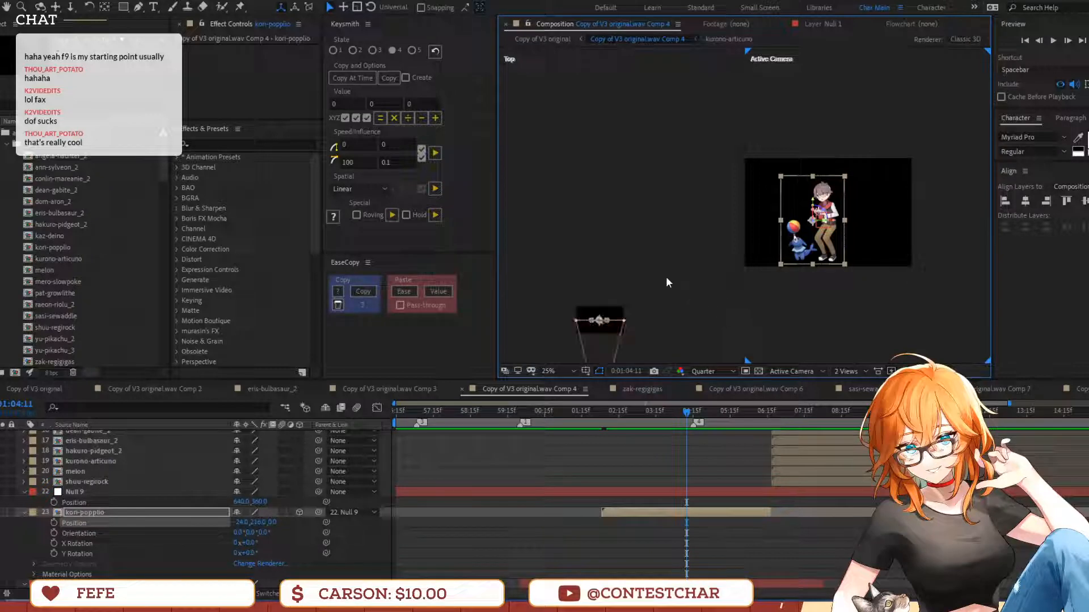
{"action": "left_click", "coordinate": [529, 411]}
{"action": "left_click_drag", "start_coordinate": [529, 412], "coordinate": [572, 431]}
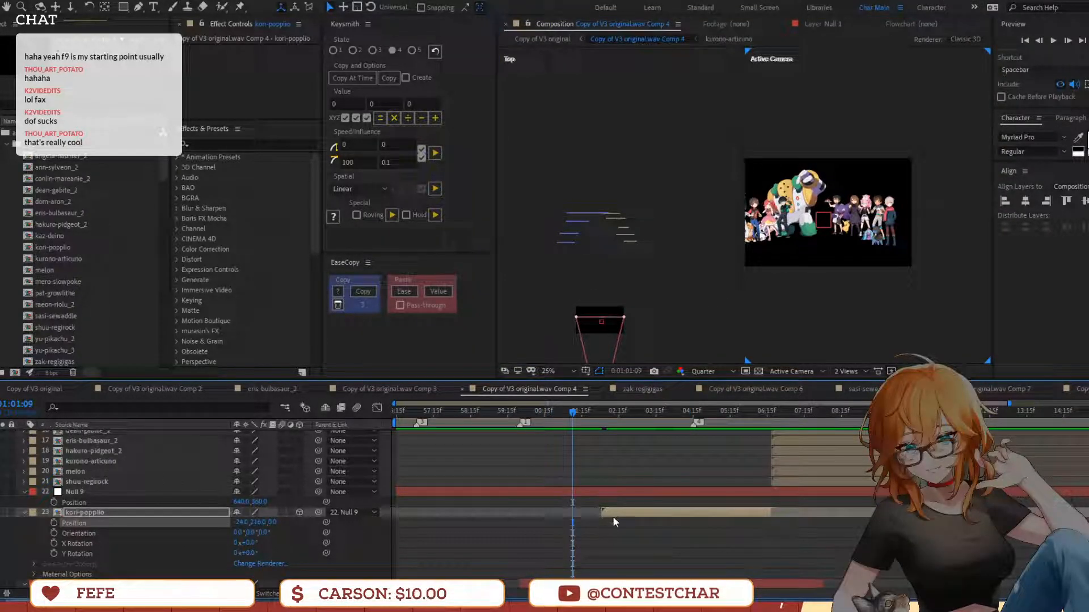
{"action": "left_click_drag", "start_coordinate": [612, 516], "coordinate": [555, 513]}
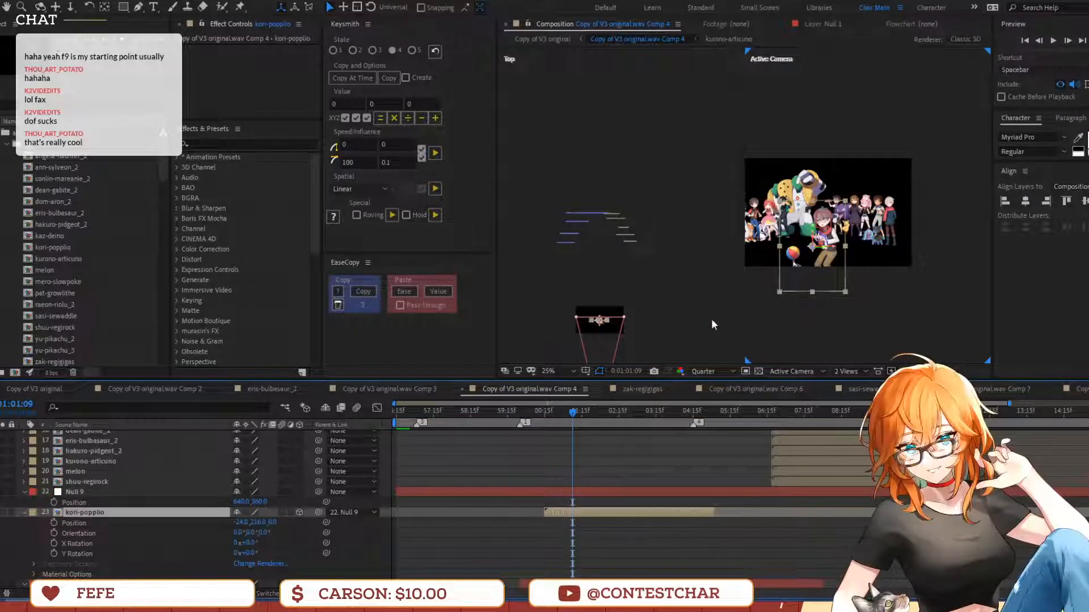
Push kori-popplio back to about 816 in depth, scale it down and move it below the frame, to about 1022 in Y
{"action": "left_click_drag", "start_coordinate": [595, 332], "coordinate": [594, 301]}
{"action": "left_click", "coordinate": [839, 272]}
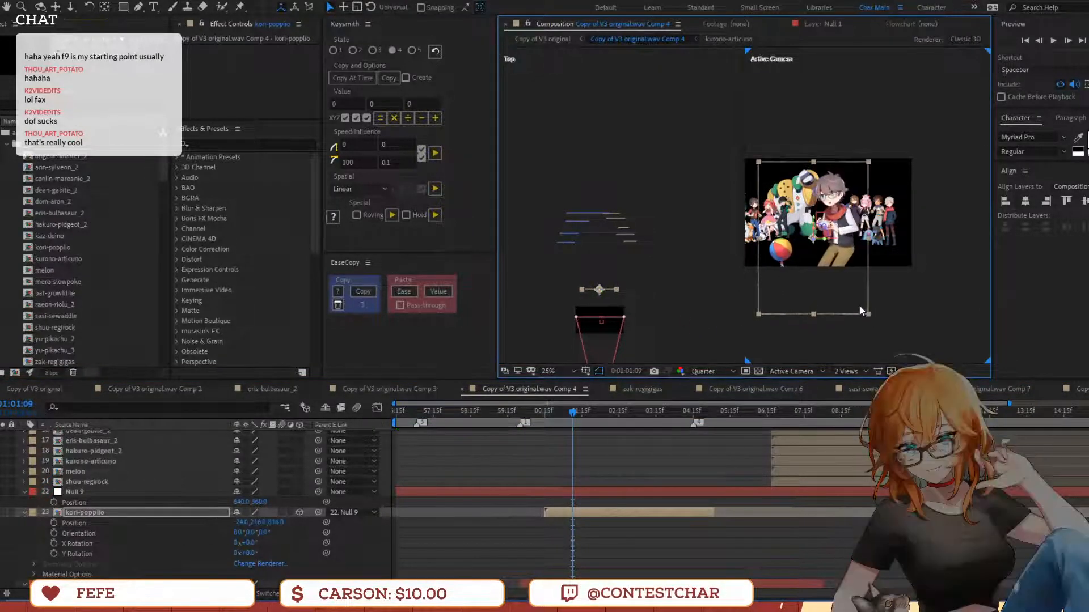
{"action": "left_click_drag", "start_coordinate": [859, 307], "coordinate": [853, 308]}
{"action": "left_click_drag", "start_coordinate": [808, 275], "coordinate": [812, 365]}
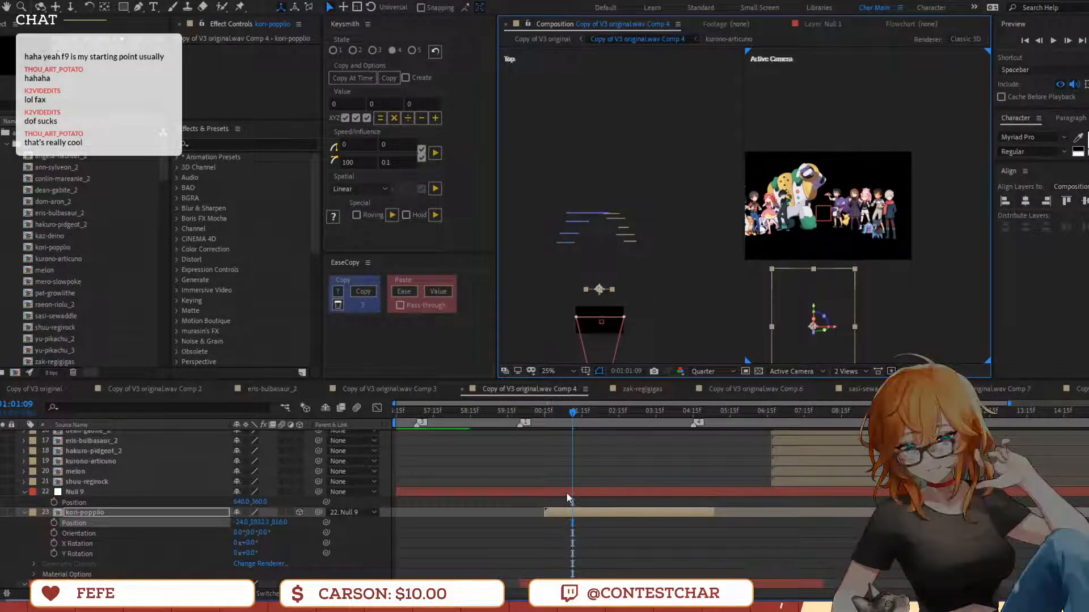
Shift the kori-popplio layer earlier so it starts with Camera 3, and preview the group shot from 0:00:59:06
{"action": "left_click", "coordinate": [494, 417]}
{"action": "left_click_drag", "start_coordinate": [598, 511], "coordinate": [571, 508]}
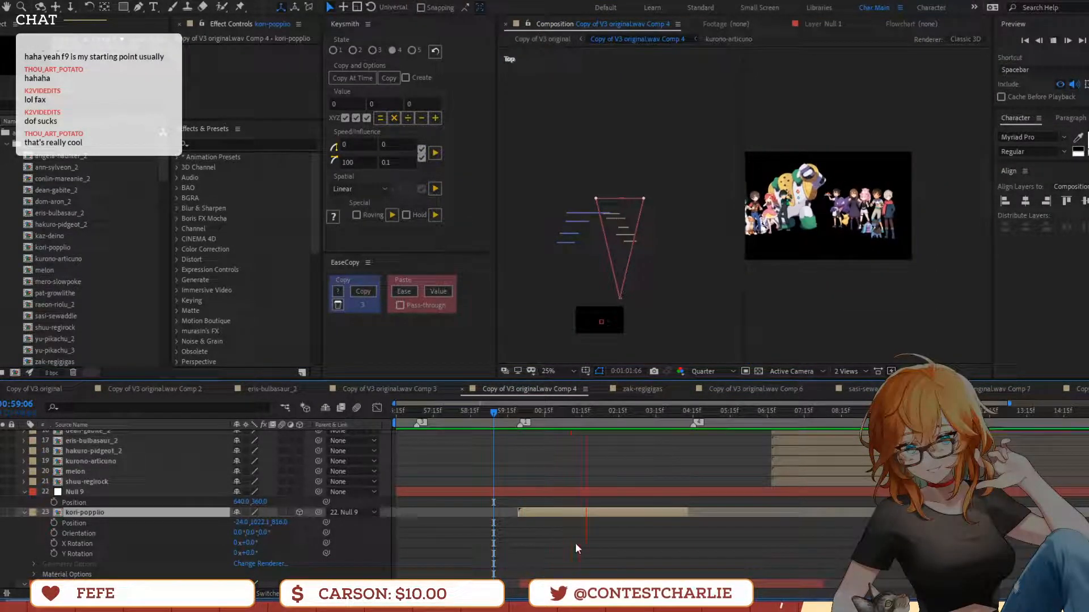
{"action": "key", "text": "space"}
{"action": "scroll", "coordinate": [595, 512], "scroll_direction": "down", "scroll_amount": 3}
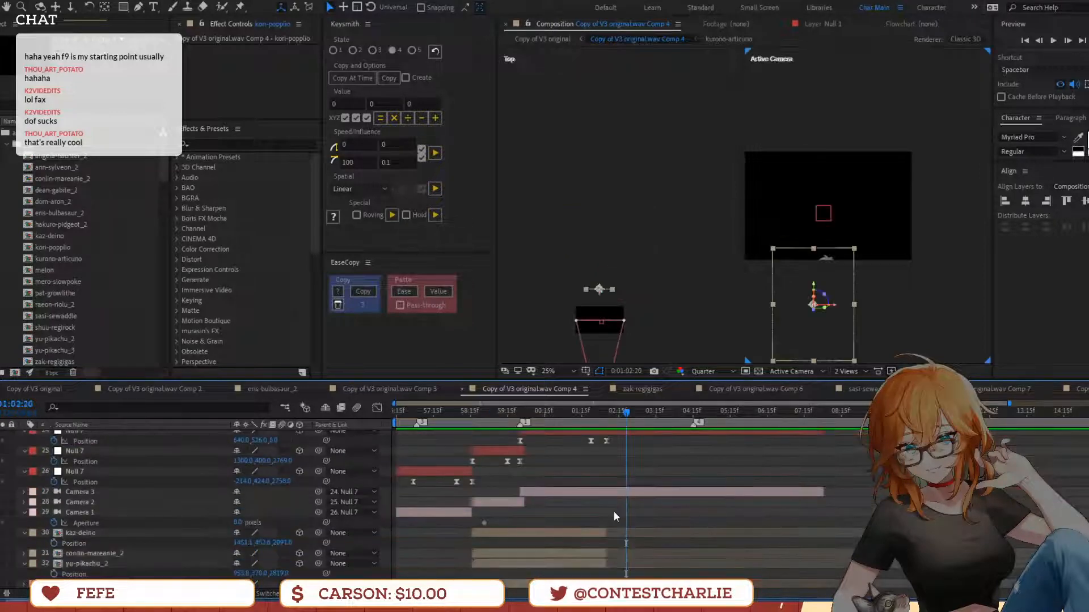
Move kori-popplio closer to the camera and just below the group shot's frame, at about -7, 831, -220
{"action": "left_click_drag", "start_coordinate": [837, 327], "coordinate": [842, 282]}
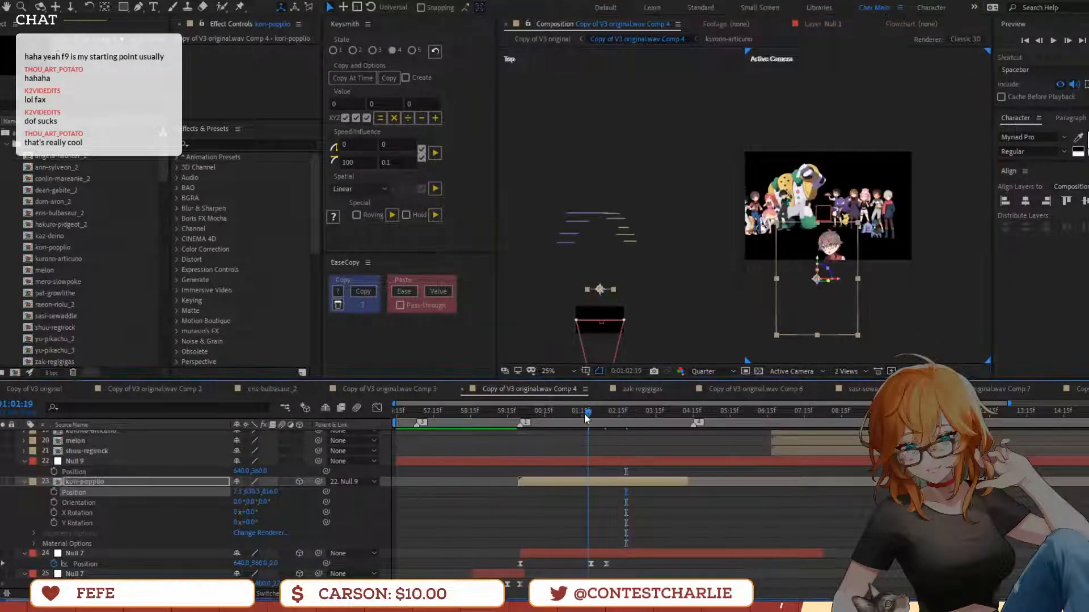
{"action": "mouse_move", "coordinate": [584, 414]}
{"action": "left_mouse_down"}
{"action": "mouse_move", "coordinate": [570, 414]}
{"action": "mouse_move", "coordinate": [580, 425]}
{"action": "left_mouse_up"}
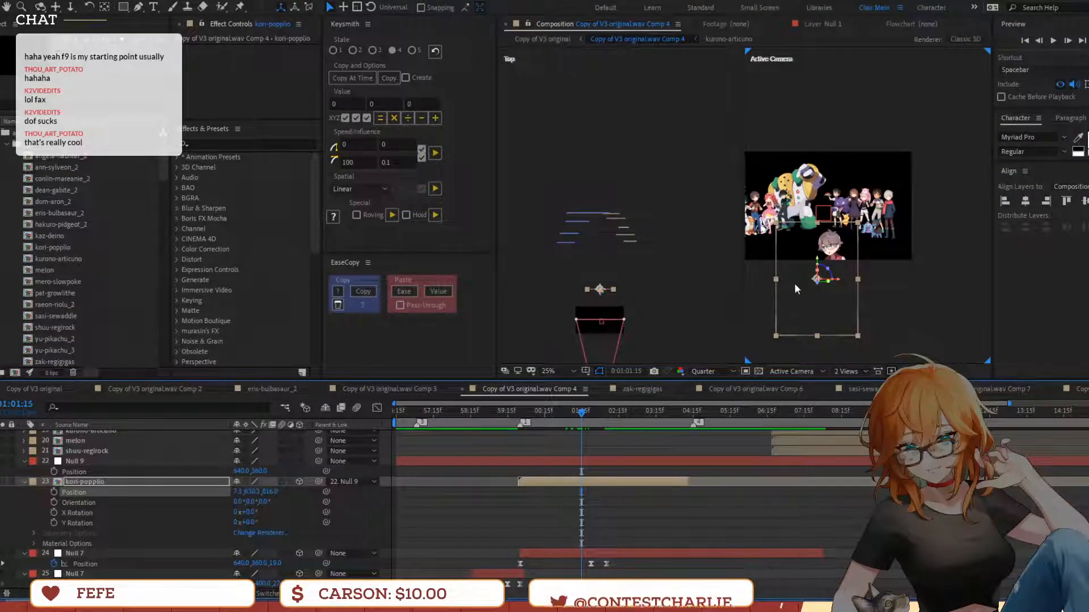
{"action": "left_click_drag", "start_coordinate": [811, 291], "coordinate": [811, 377]}
{"action": "left_click_drag", "start_coordinate": [859, 328], "coordinate": [855, 366]}
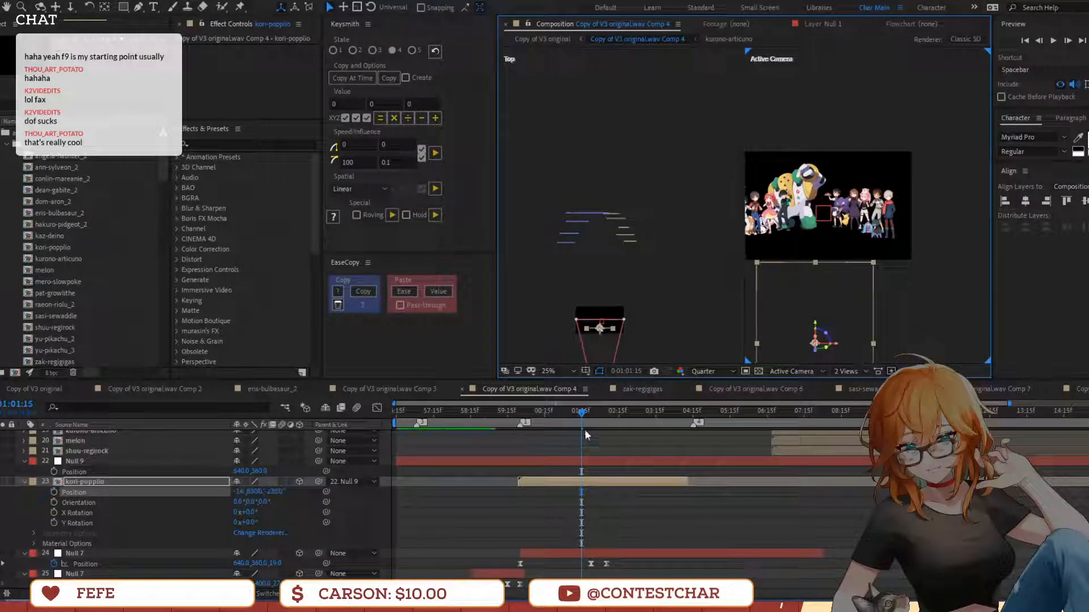
Set the Position of Camera 3's parent Null 7 to 640, 1154, 0 at its last keyframe, framing kori-popplio
{"action": "left_click", "coordinate": [607, 420]}
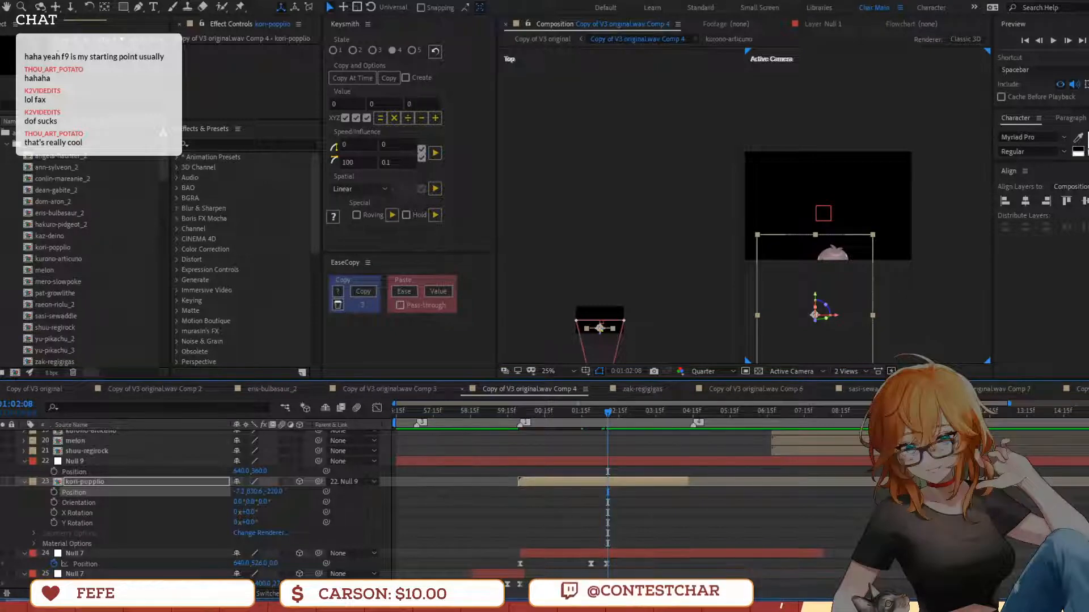
{"action": "key", "text": "F2"}
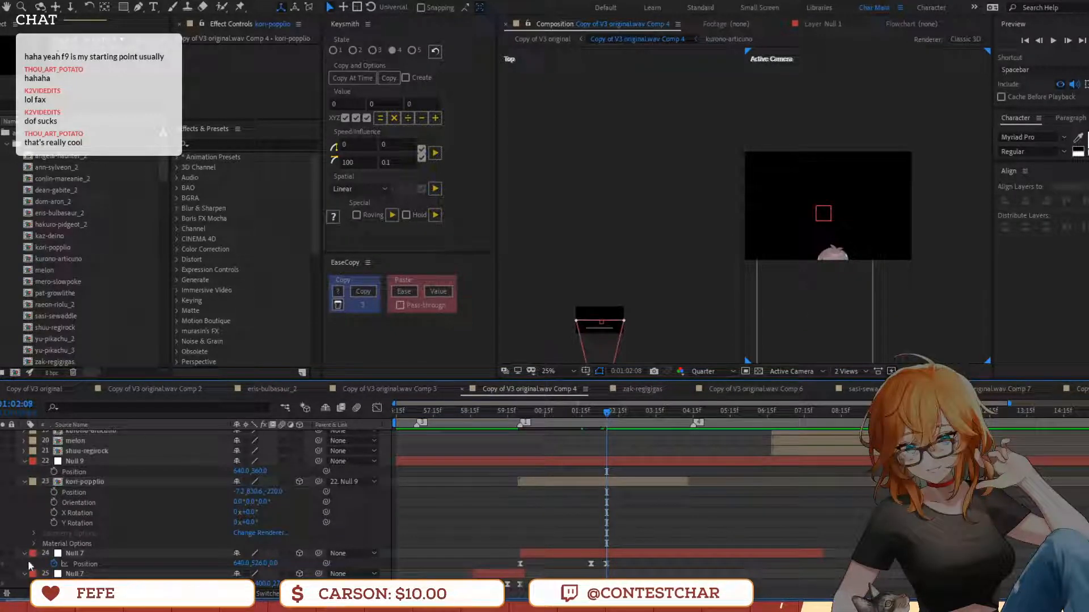
{"action": "left_click_drag", "start_coordinate": [264, 563], "coordinate": [749, 571]}
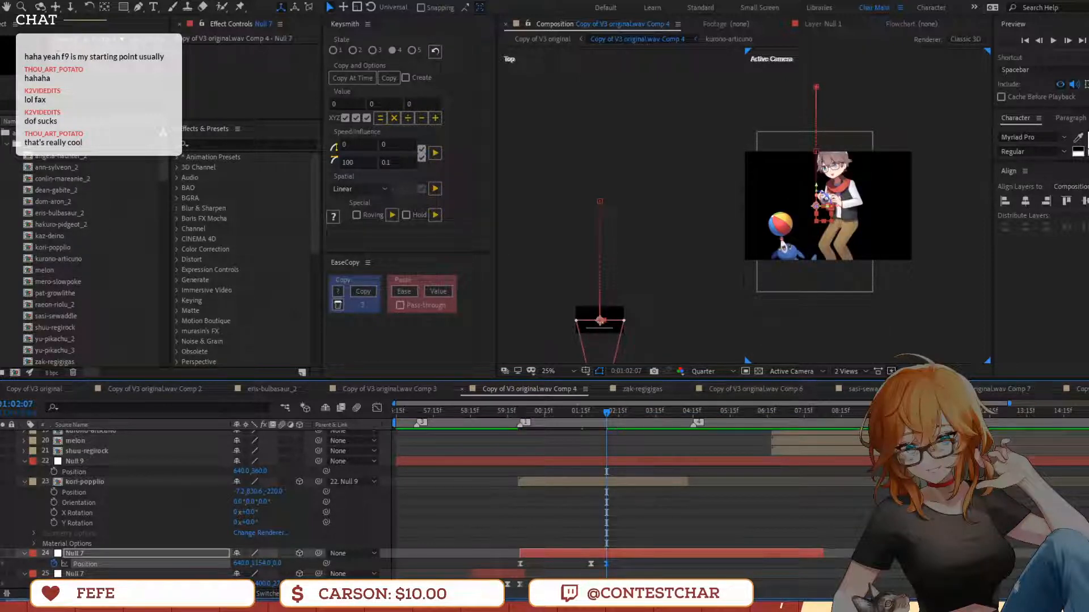
Scale kori-popplio down until the whole figure fits the frame, and preview the camera move from 0:01:01:07
{"action": "left_click", "coordinate": [856, 262]}
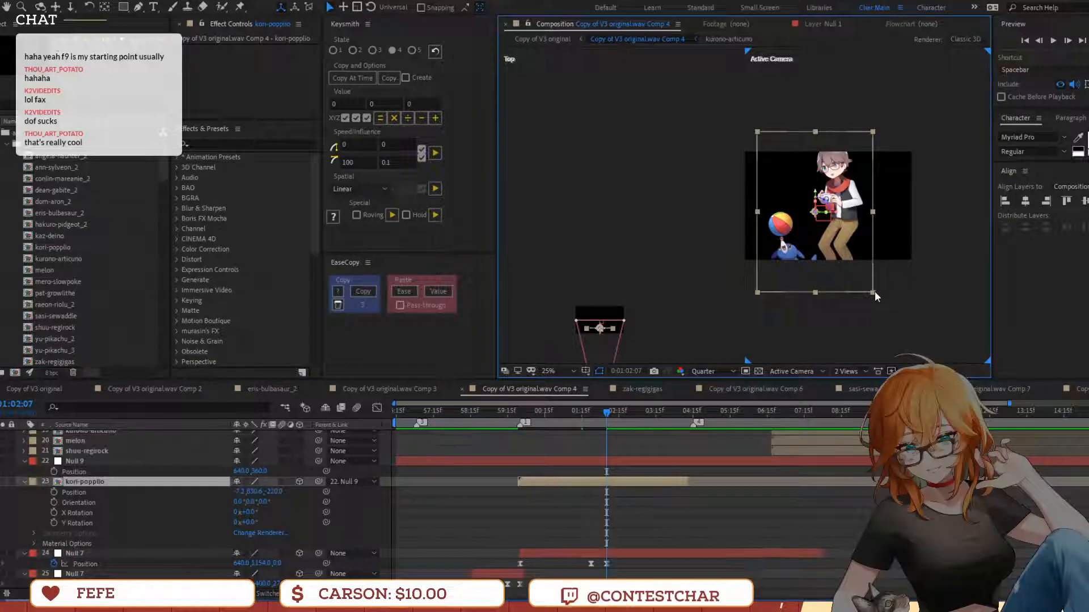
{"action": "left_click_drag", "start_coordinate": [874, 291], "coordinate": [855, 265]}
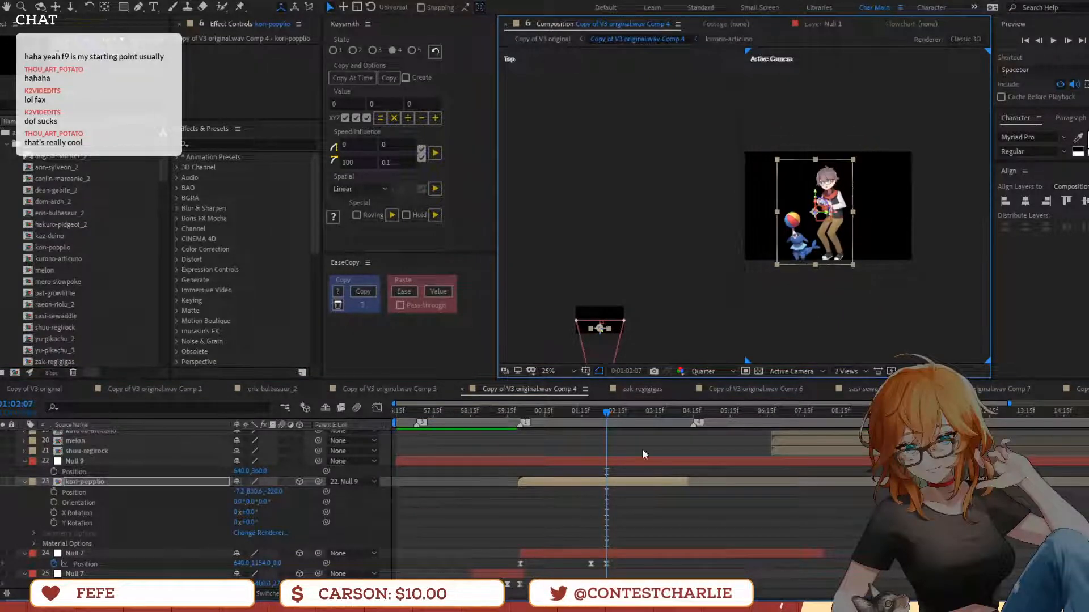
{"action": "left_click", "coordinate": [569, 415]}
{"action": "key", "text": "space"}
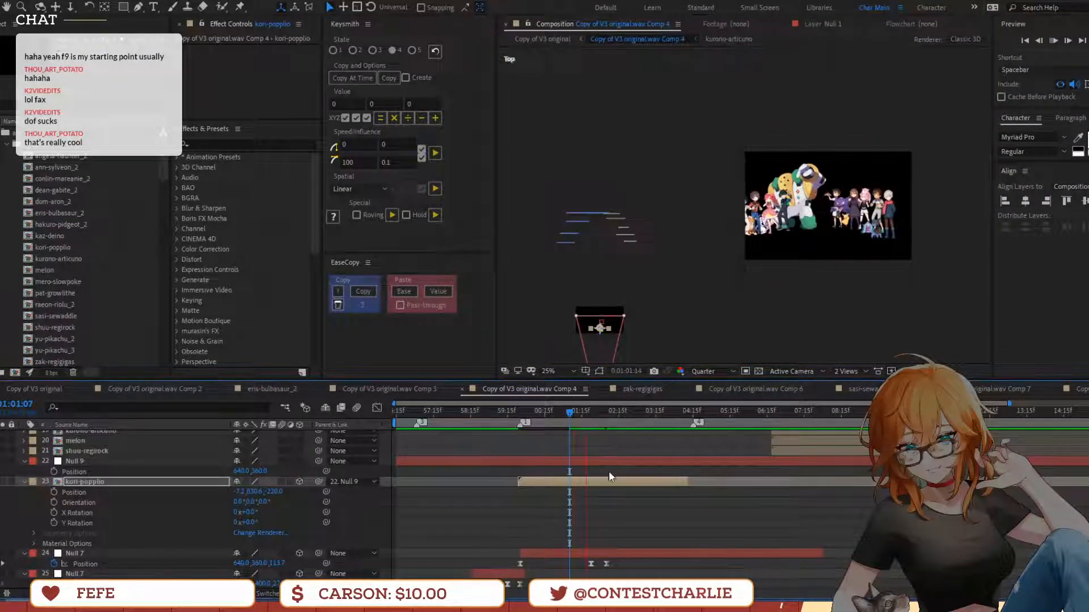
Retime the last Position keyframe of Camera 3's Null 7 a few frames later, adjusting its speed curve and previewing the drop
{"action": "left_click_drag", "start_coordinate": [607, 563], "coordinate": [631, 564]}
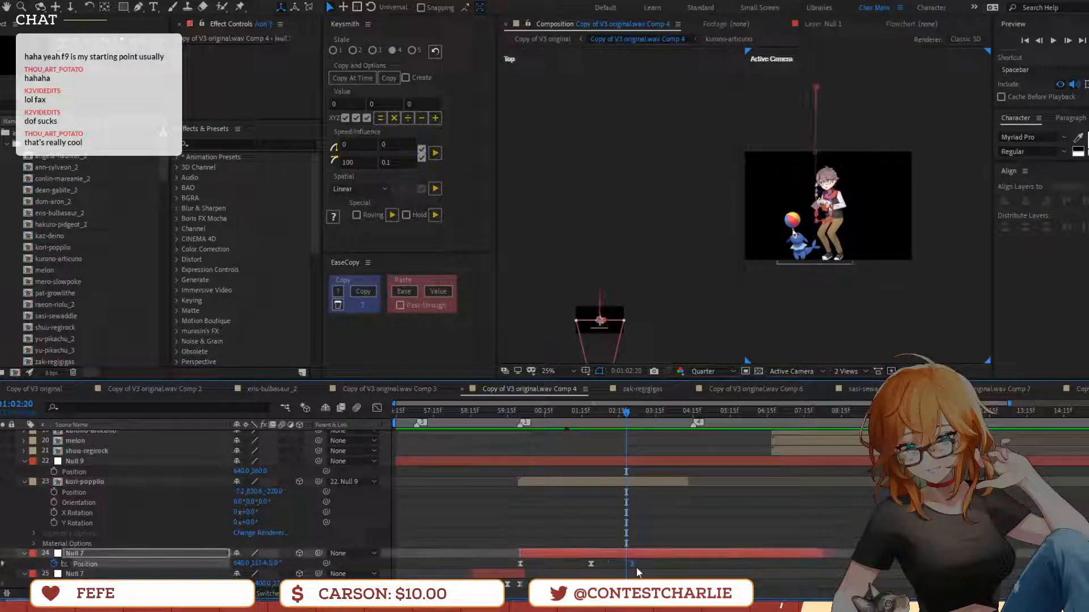
{"action": "left_click", "coordinate": [377, 408]}
{"action": "left_click_drag", "start_coordinate": [626, 565], "coordinate": [605, 564]}
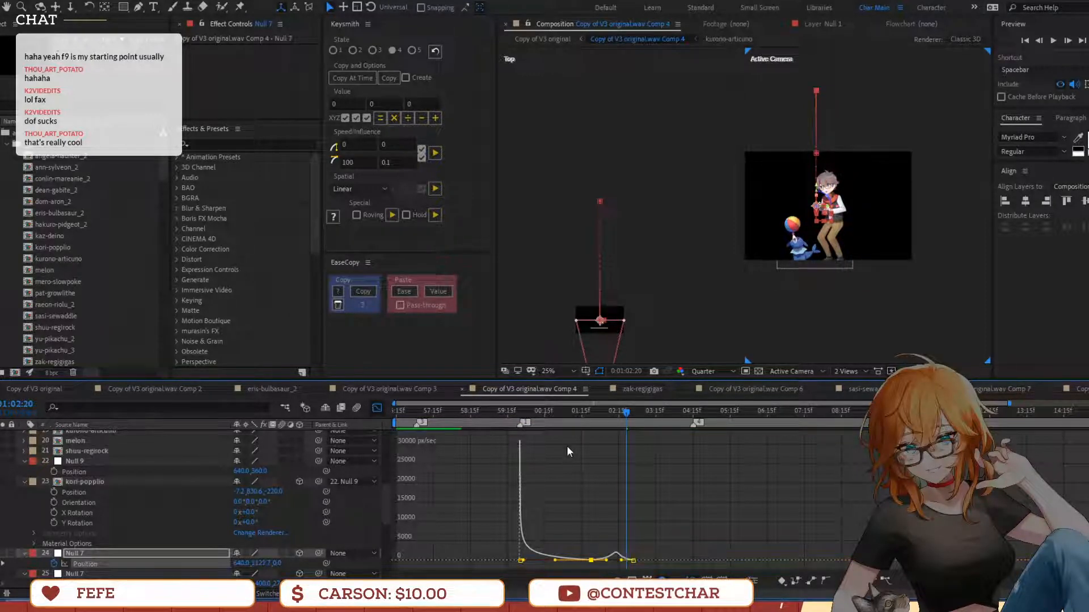
{"action": "left_click", "coordinate": [573, 414]}
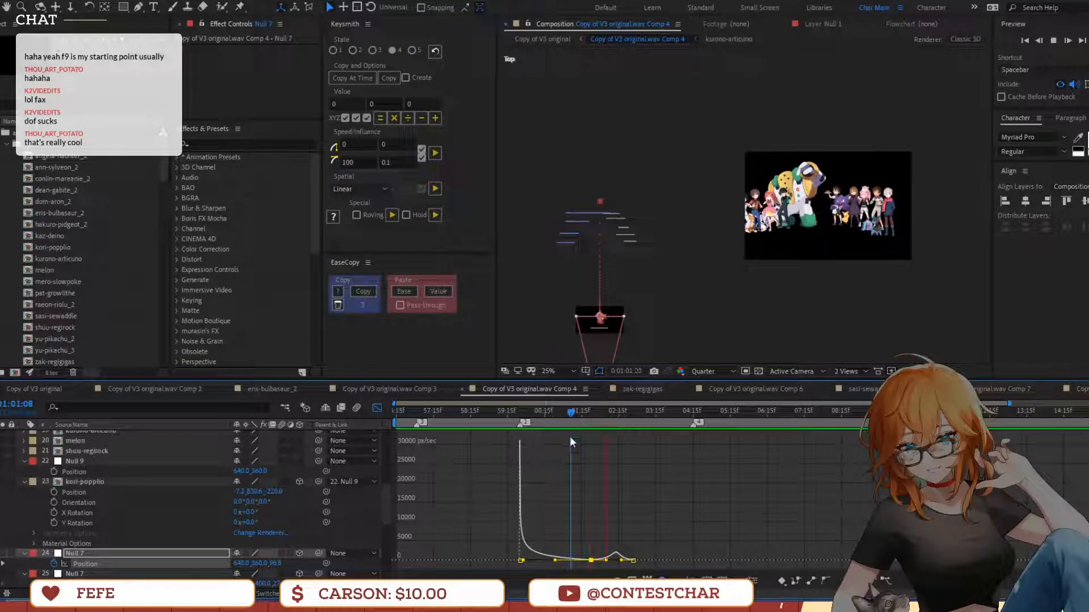
{"action": "key", "text": "space"}
{"action": "left_click", "coordinate": [375, 411]}
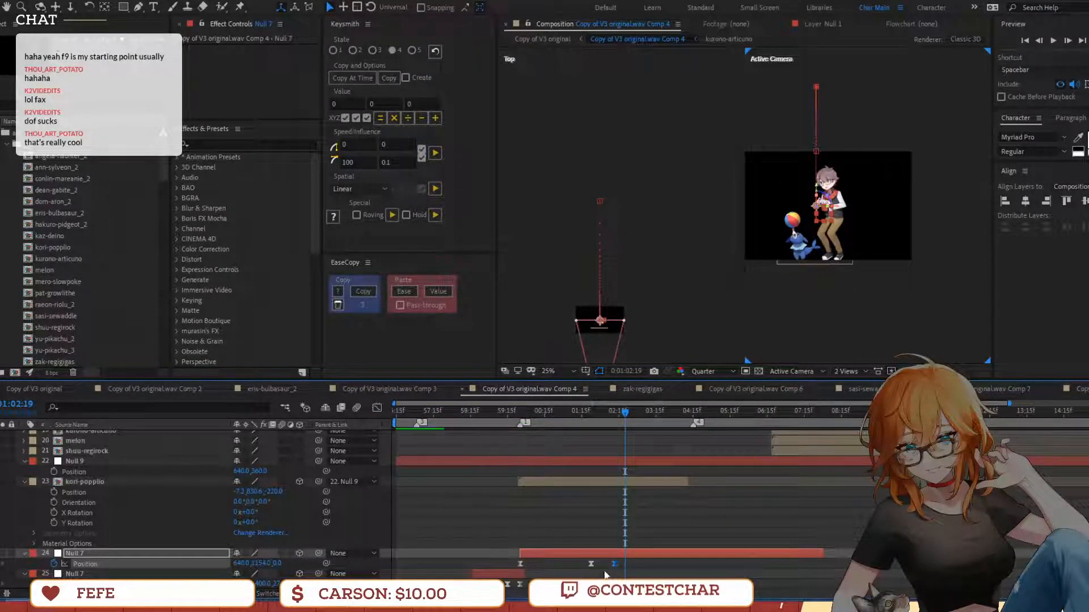
Extend the group character layers from kaz-deino through zak-regigigas to about 0:01:03:20, and preview from 0:01:01:06
{"action": "scroll", "coordinate": [584, 550], "scroll_direction": "down", "scroll_amount": 3}
{"action": "left_click", "coordinate": [585, 535]}
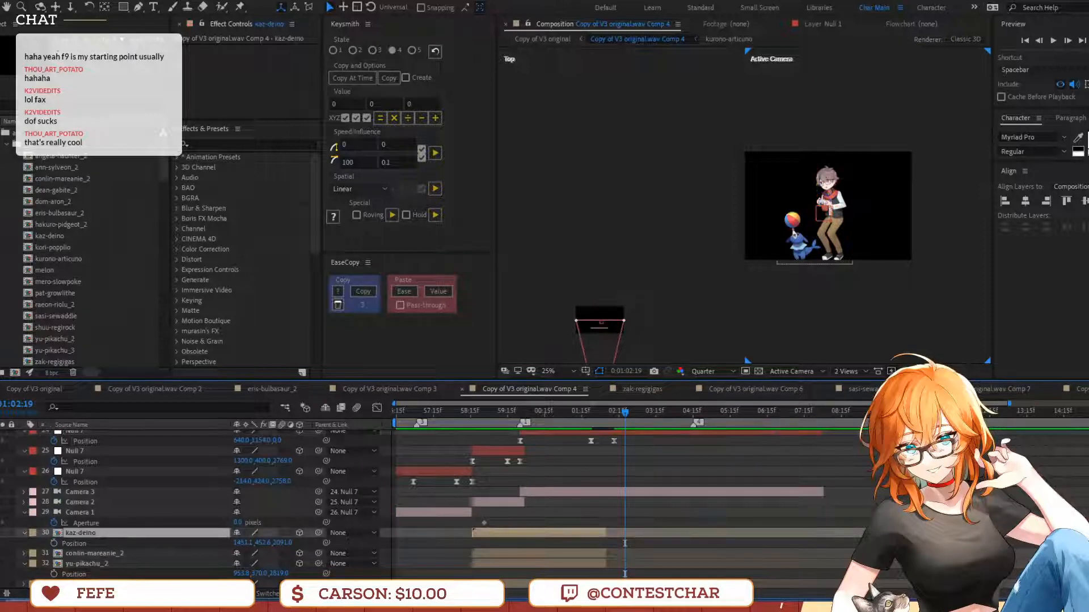
{"action": "left_click", "coordinate": [585, 583], "text": "shift"}
{"action": "left_click", "coordinate": [576, 565], "text": "shift"}
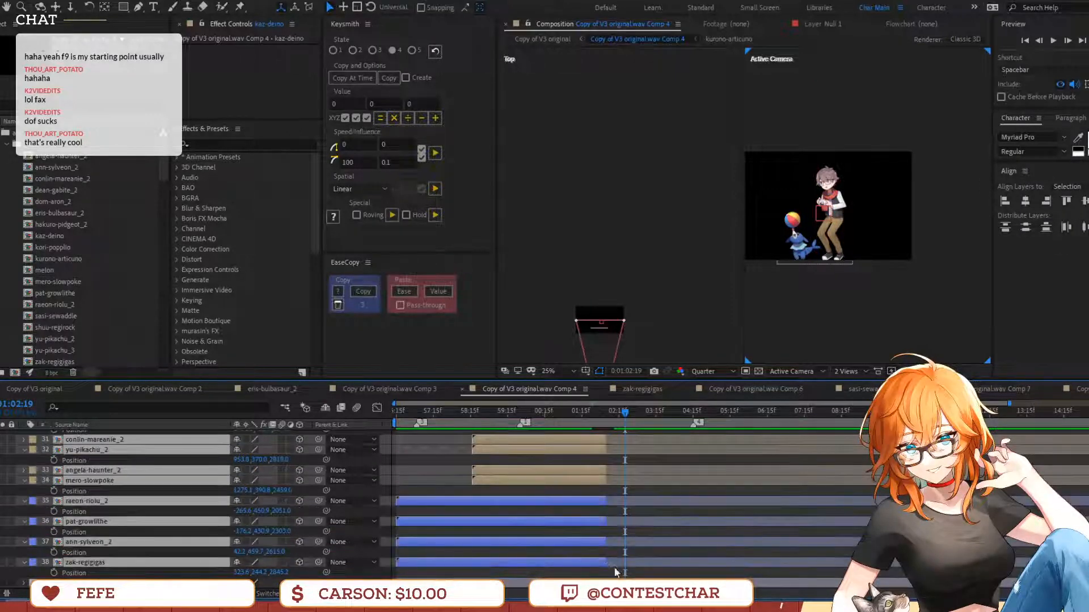
{"action": "left_click", "coordinate": [568, 410]}
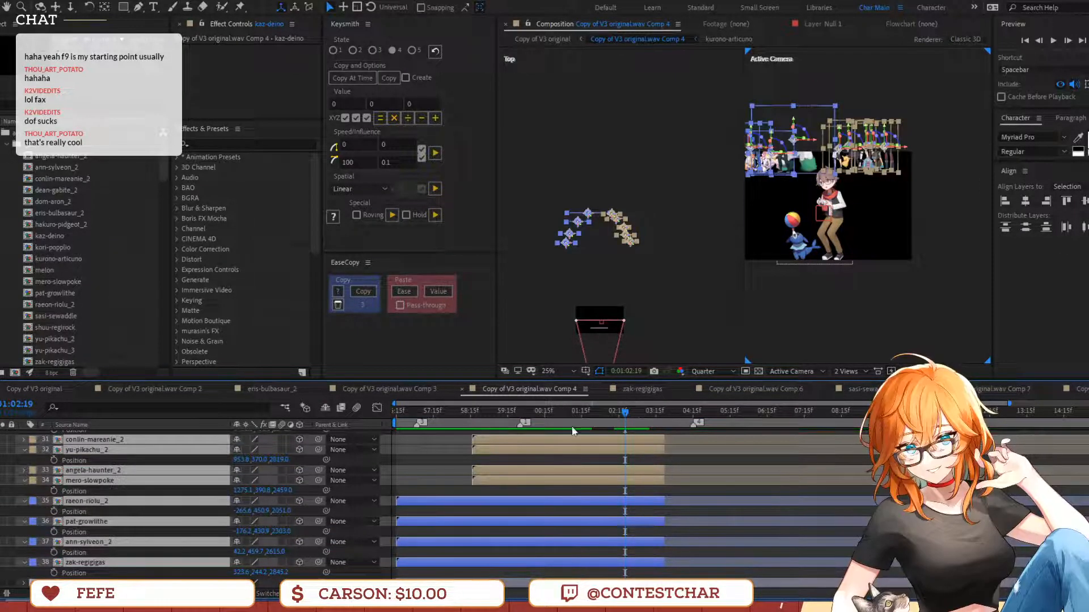
{"action": "key", "text": "space"}
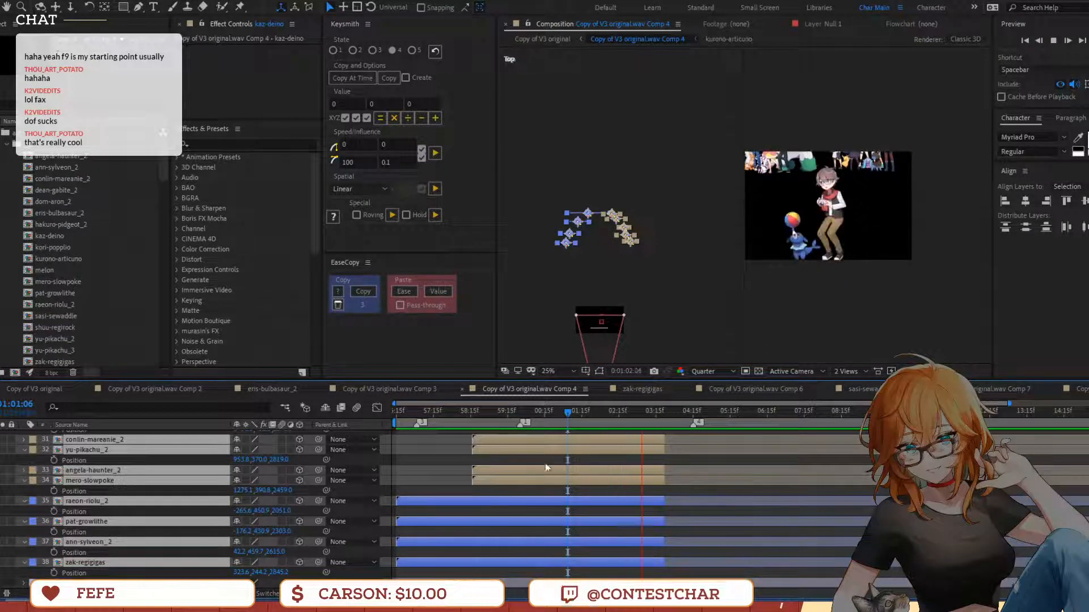
{"action": "scroll", "coordinate": [556, 468], "scroll_direction": "up", "scroll_amount": 5}
{"action": "key", "text": "space"}
Move the last Position keyframe of Camera 3's Null 7 to about 0:01:03:15 and reshape its speed curve for a longer ease-out
{"action": "left_click", "coordinate": [632, 512]}
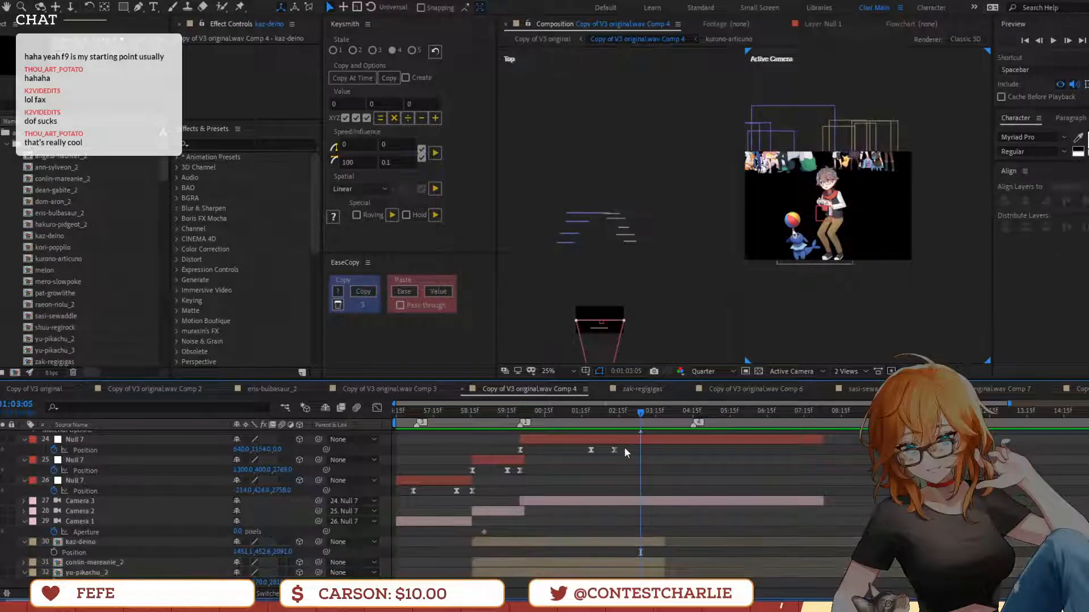
{"action": "left_click_drag", "start_coordinate": [615, 450], "coordinate": [654, 455]}
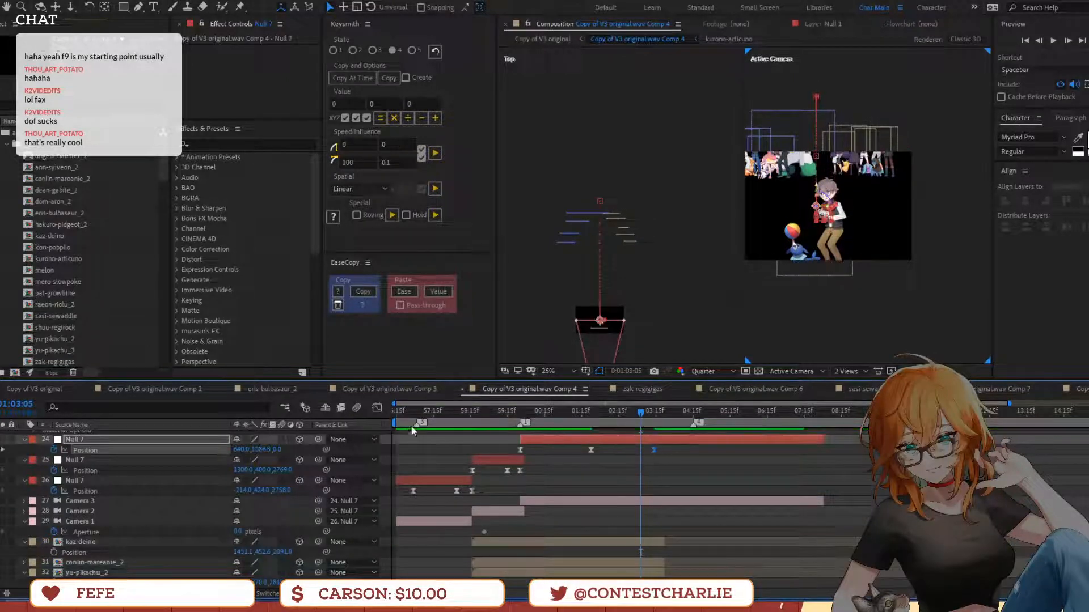
{"action": "left_click", "coordinate": [371, 409]}
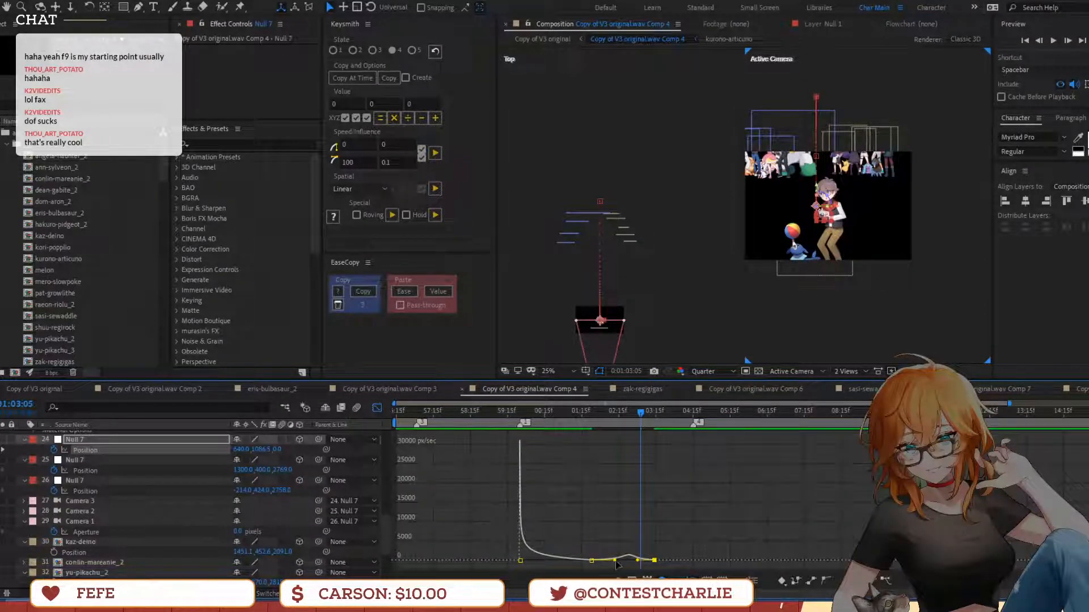
{"action": "left_click_drag", "start_coordinate": [610, 564], "coordinate": [622, 560]}
Preview the eased camera drop from the group to kori-popplio, playing from 0:00:59:21 and again from 0:00:59:15
{"action": "left_click_drag", "start_coordinate": [523, 413], "coordinate": [516, 413]}
{"action": "key", "text": "space"}
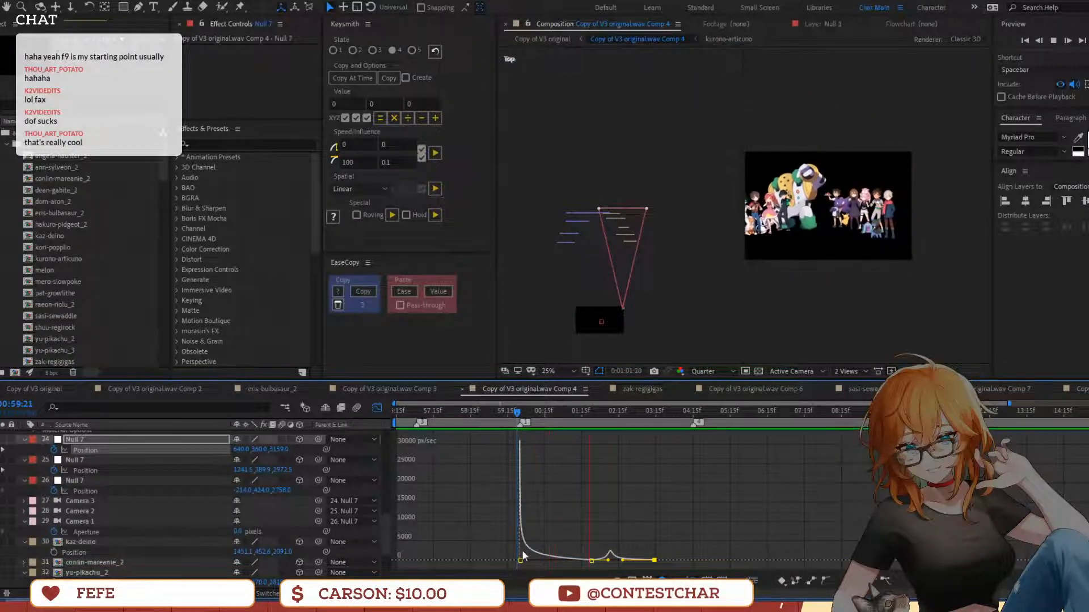
{"action": "key", "text": "space"}
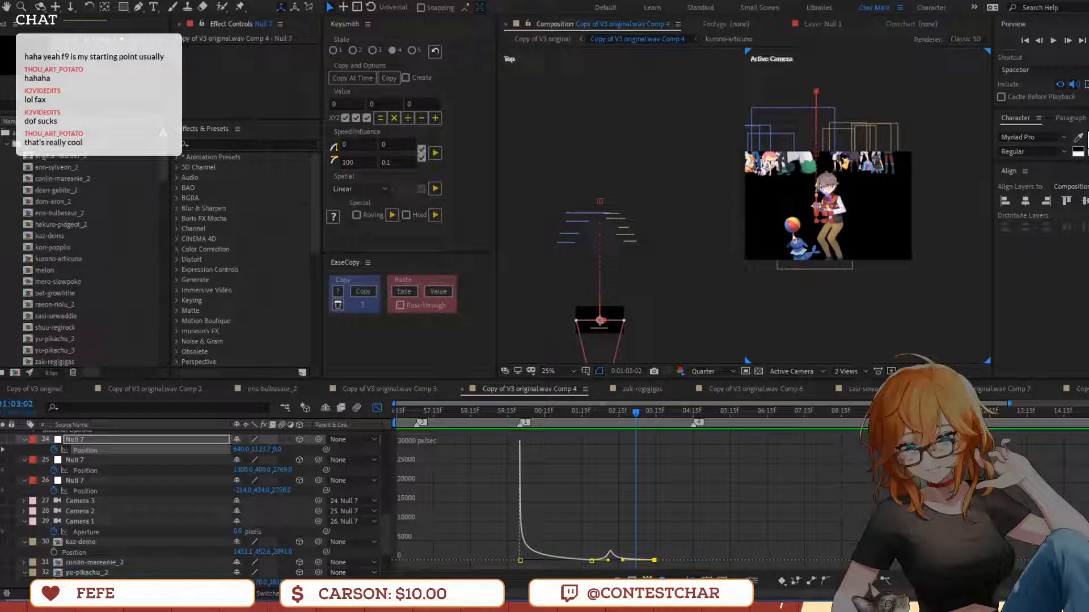
{"action": "left_click", "coordinate": [507, 411]}
{"action": "key", "text": "space"}
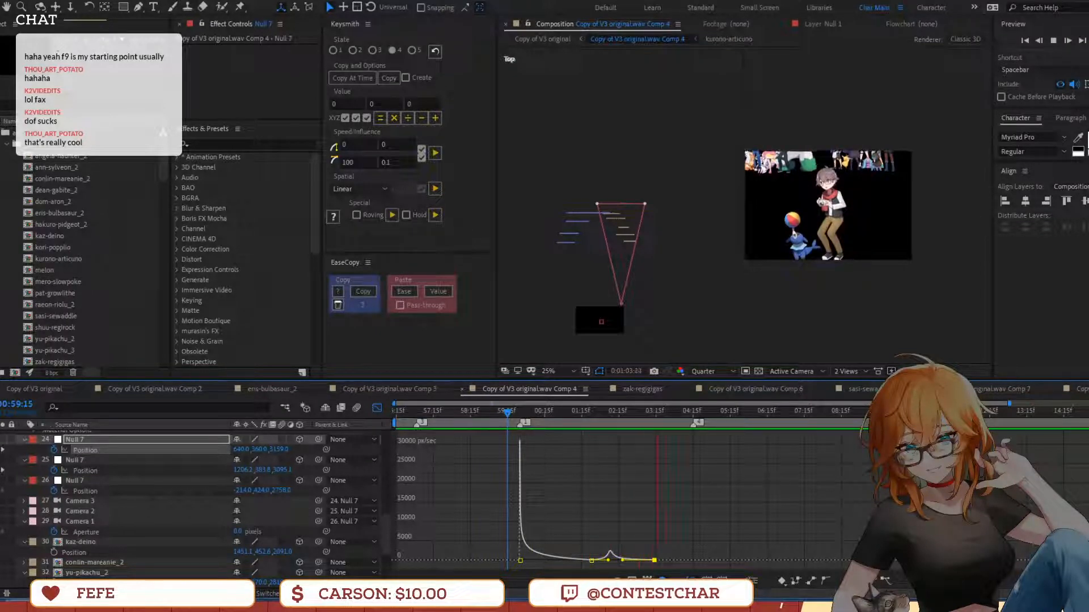
{"action": "key", "text": "space"}
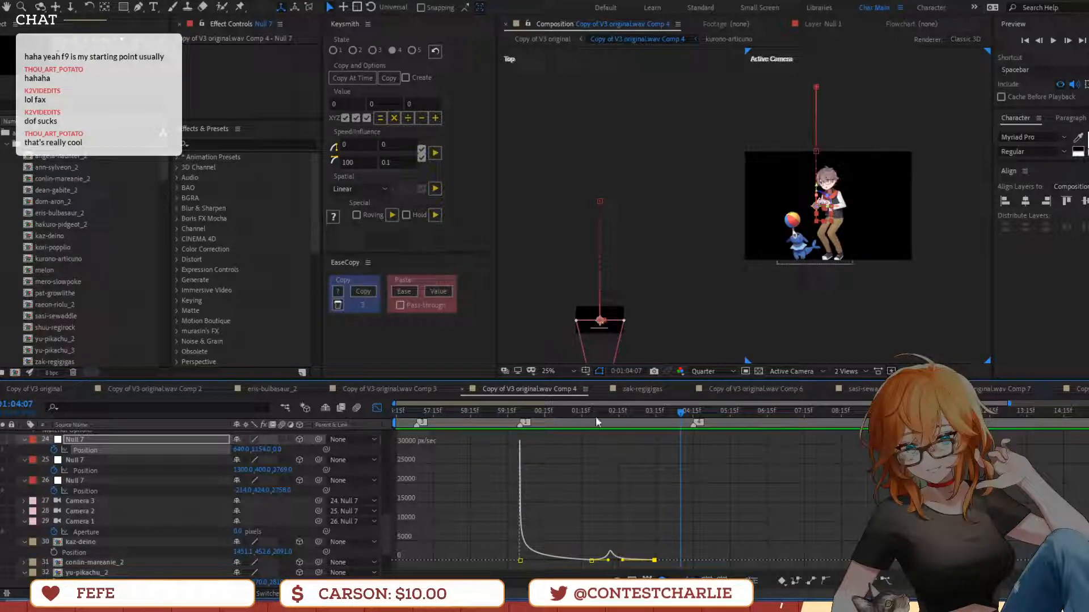
{"action": "left_click", "coordinate": [376, 409]}
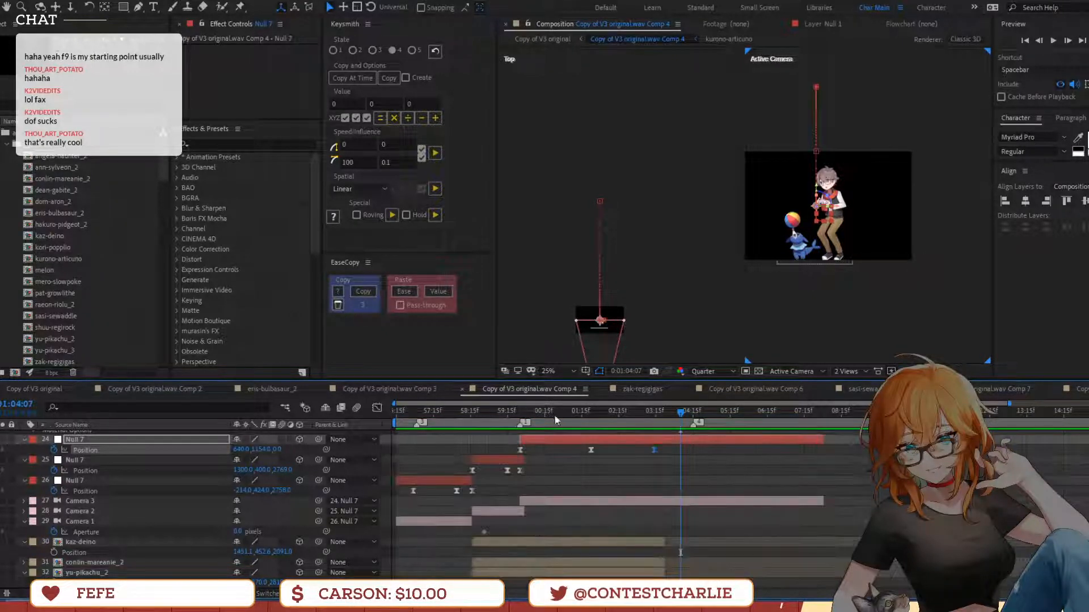
Add a 1280 × 720 solid in white (FFFFFF) directly above the kori-popplio layer
{"action": "left_click", "coordinate": [838, 259]}
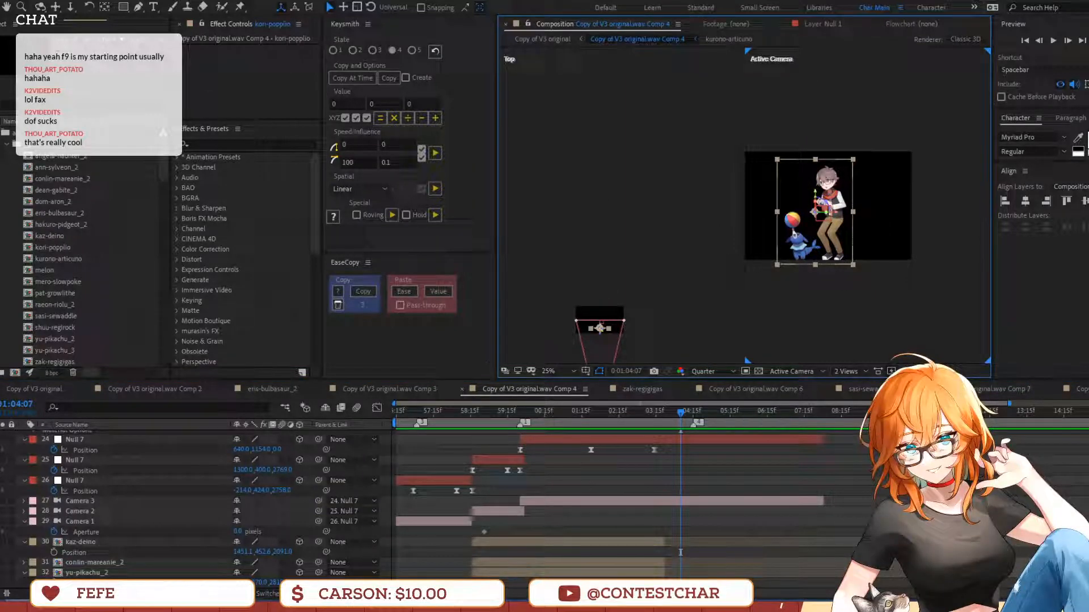
{"action": "left_click", "coordinate": [77, 0]}
{"action": "mouse_move", "coordinate": [86, 6]}
{"action": "left_click", "coordinate": [350, 22]}
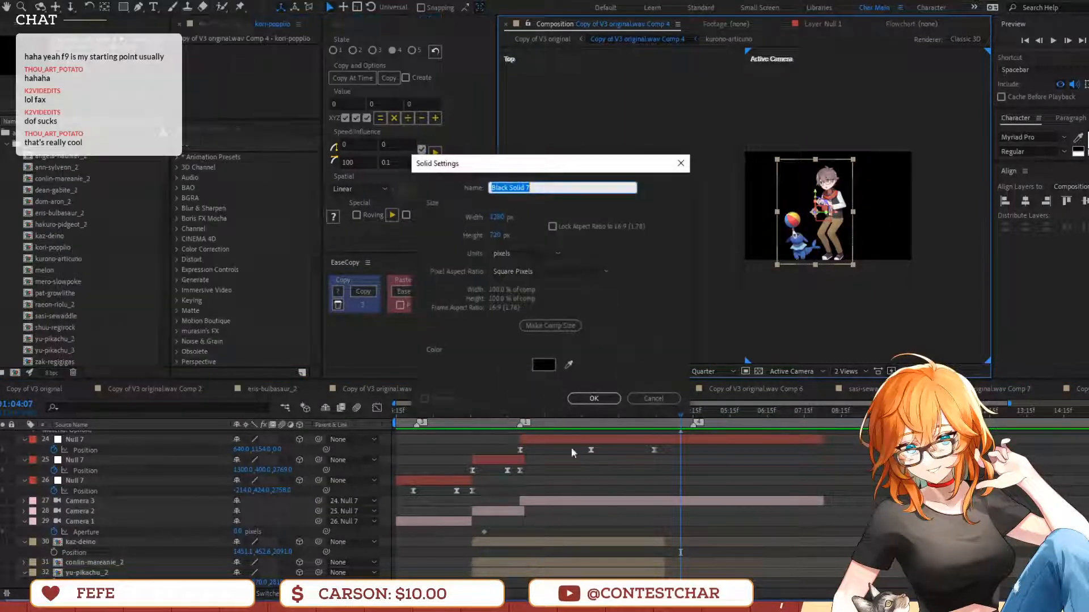
{"action": "left_click", "coordinate": [553, 366]}
{"action": "left_click_drag", "start_coordinate": [656, 429], "coordinate": [646, 316]}
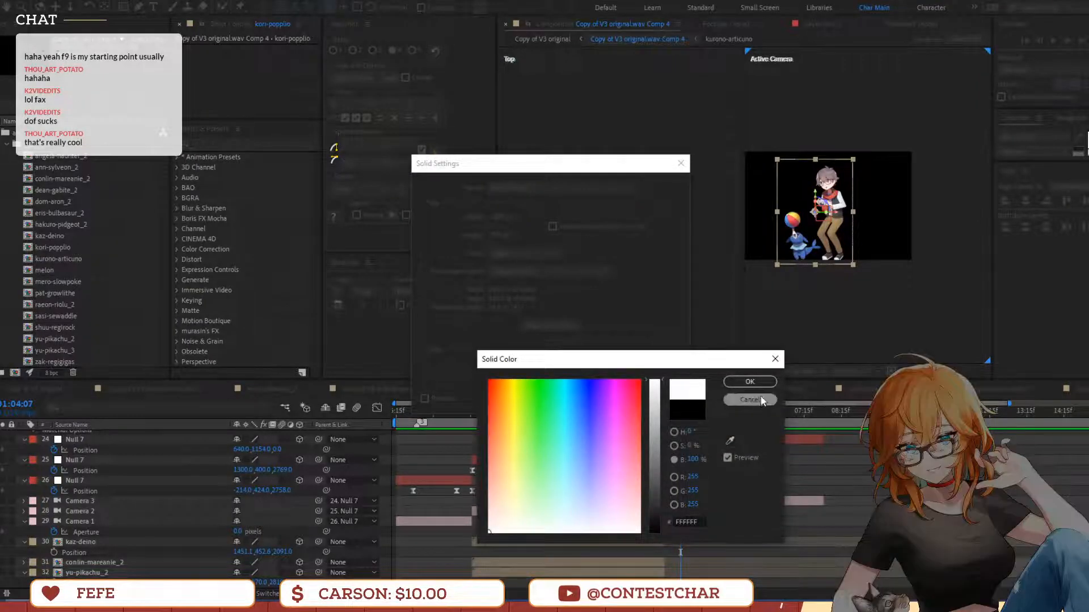
{"action": "key", "text": "Return"}
{"action": "left_click", "coordinate": [593, 397]}
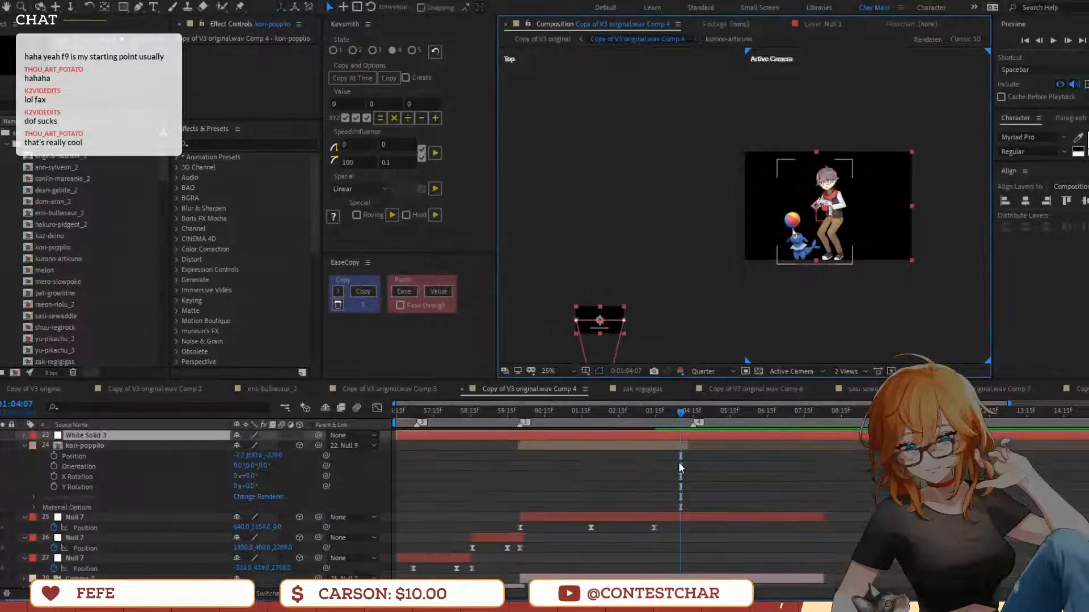
Make White Solid 3 a 3D layer and enlarge it until it overfills the camera frame behind kori-popplio
{"action": "left_click", "coordinate": [299, 435]}
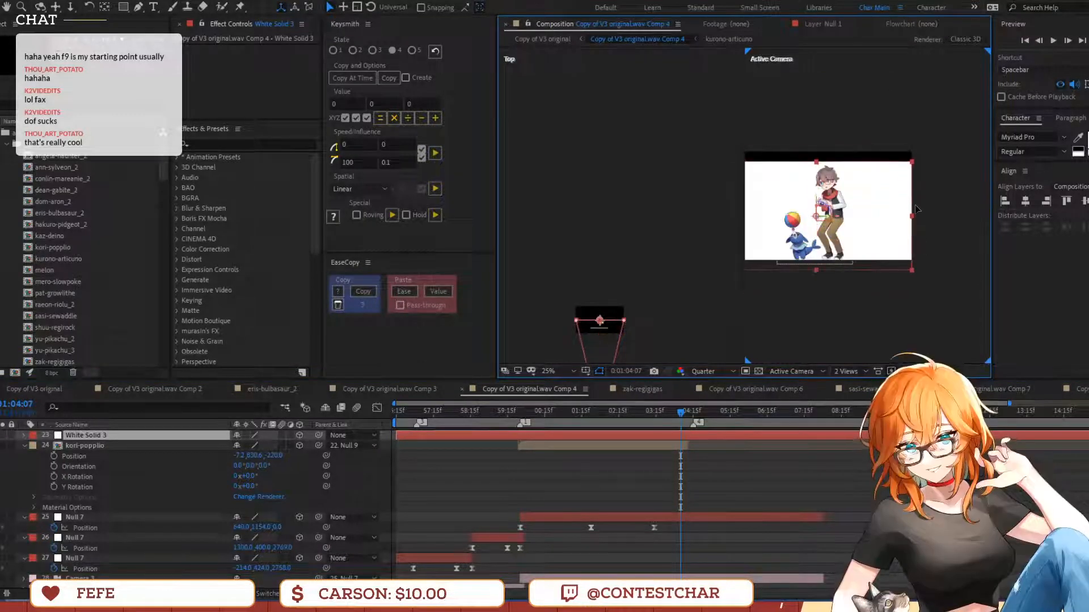
{"action": "left_click_drag", "start_coordinate": [913, 259], "coordinate": [938, 252]}
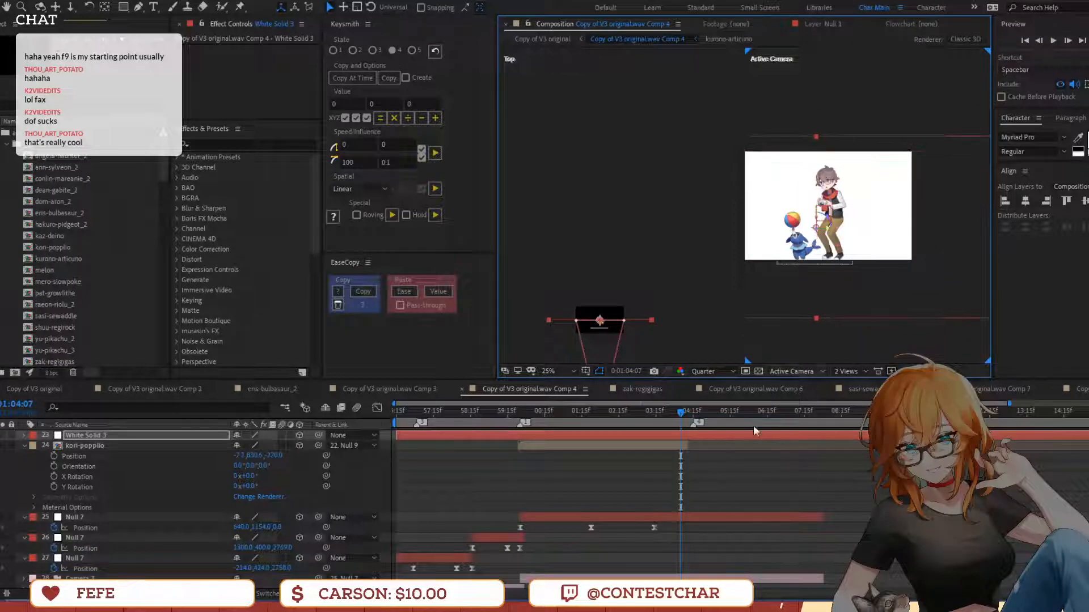
Trim White Solid 3 to start at about 0:01:00:21, and preview the white background from 0:00:59:02
{"action": "key", "text": "alt+bracketleft"}
{"action": "left_click", "coordinate": [559, 421]}
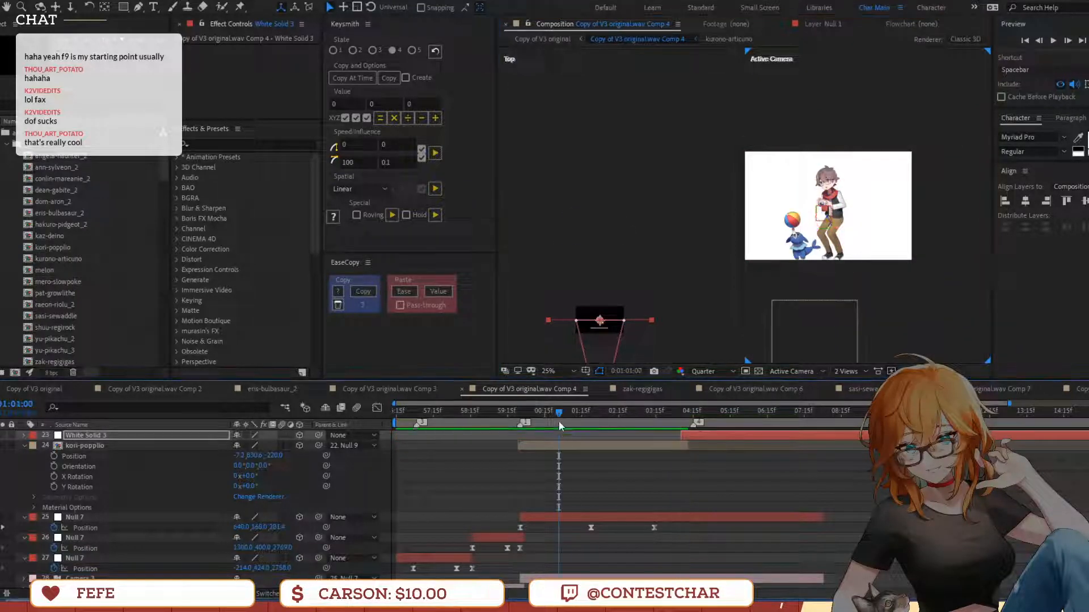
{"action": "key", "text": "space"}
{"action": "left_click_drag", "start_coordinate": [682, 436], "coordinate": [555, 437]}
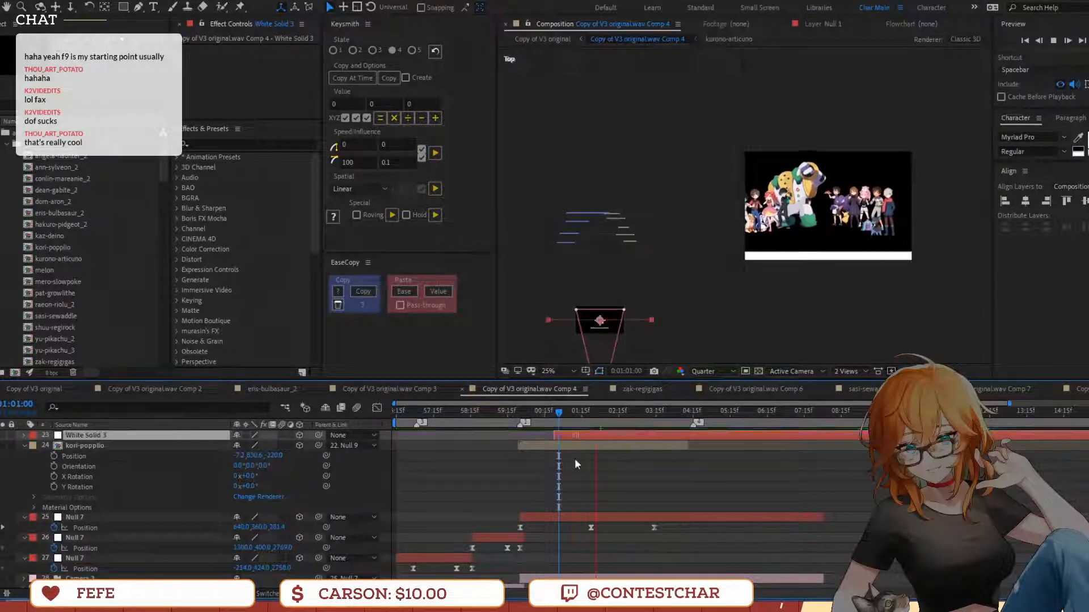
{"action": "left_click", "coordinate": [487, 414]}
{"action": "key", "text": "space"}
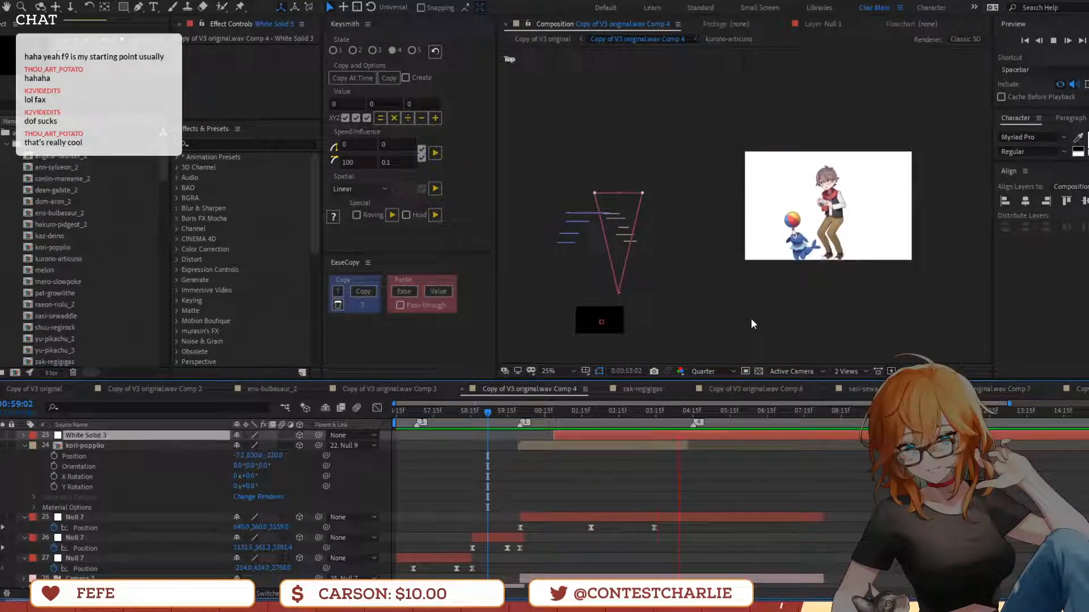
{"action": "key", "text": "space"}
Set the Y Position of Camera 3's Null 7 to about 1206 at its last keyframe, and preview from 0:01:01:16
{"action": "left_click_drag", "start_coordinate": [660, 416], "coordinate": [649, 419]}
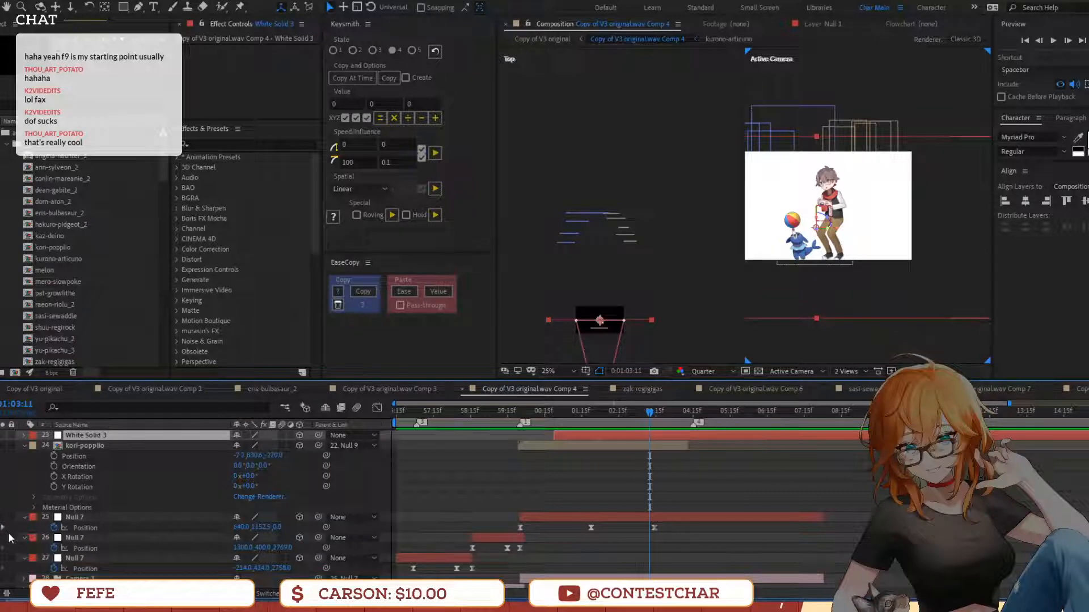
{"action": "left_click", "coordinate": [262, 522]}
{"action": "left_click_drag", "start_coordinate": [305, 519], "coordinate": [303, 518]}
{"action": "key", "text": "space"}
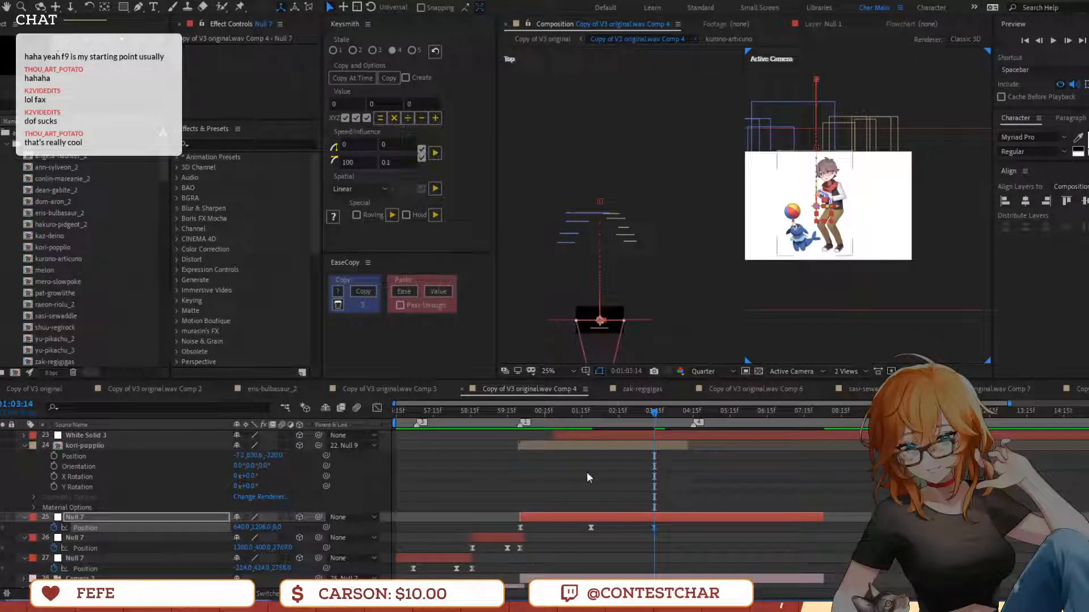
{"action": "left_click", "coordinate": [582, 427]}
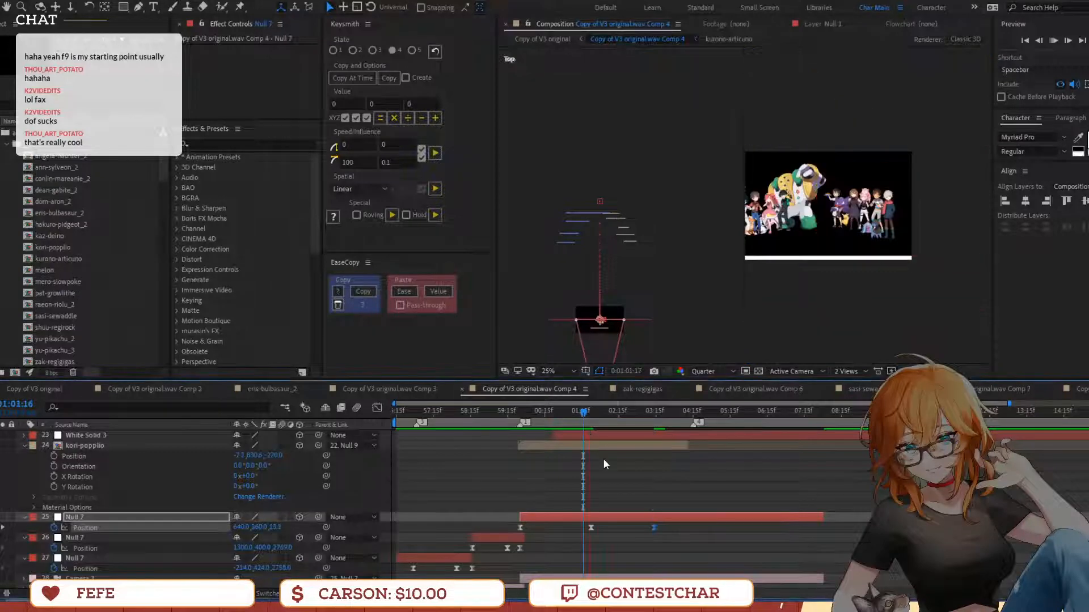
{"action": "key", "text": "space"}
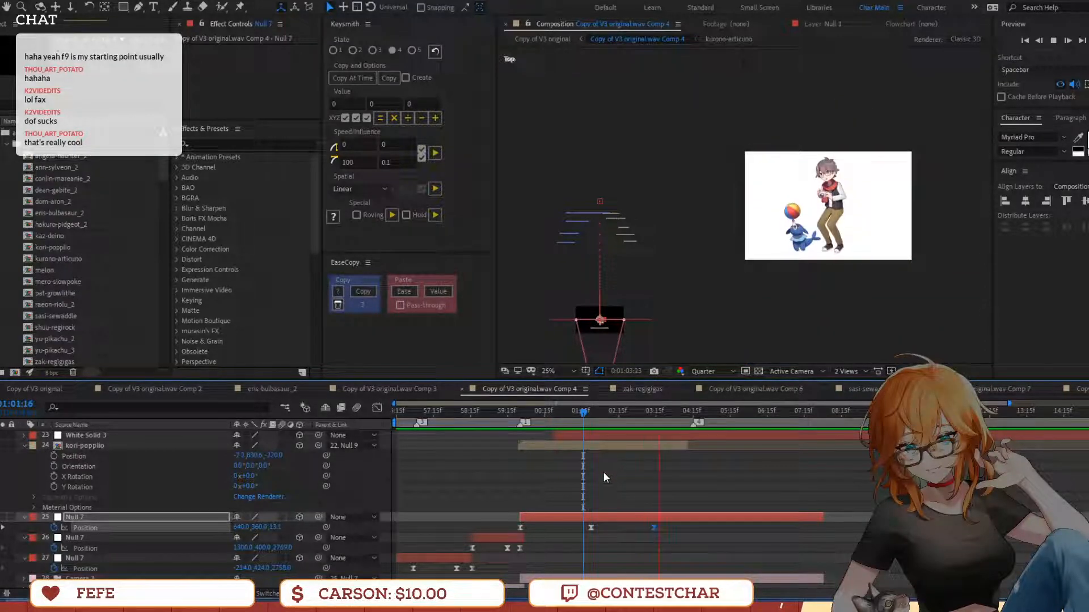
{"action": "key", "text": "space"}
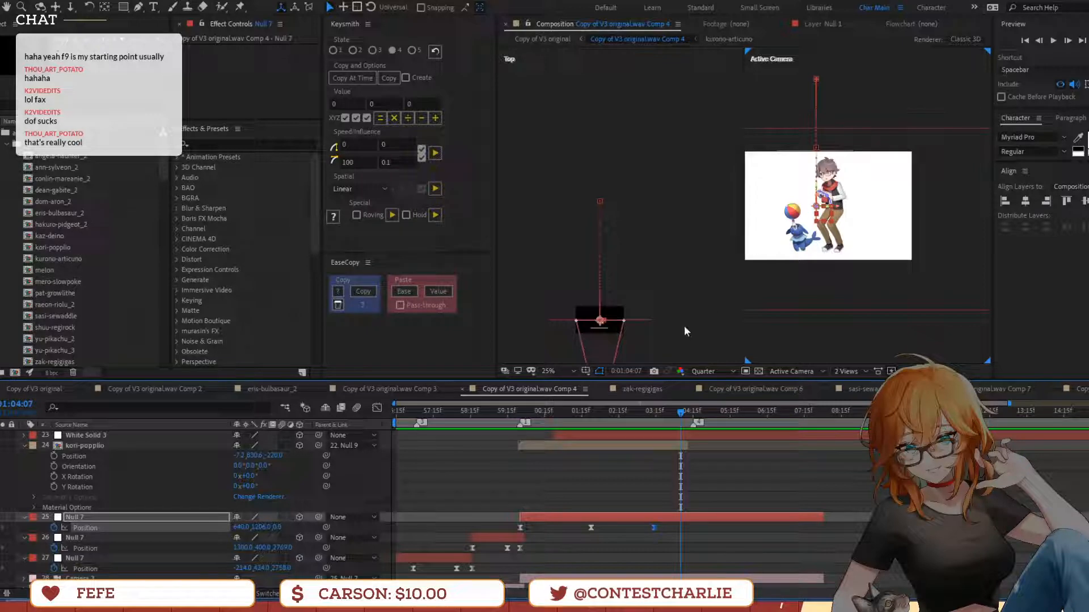
Preview the move from the group shot to kori-popplio, playing from 0:00:59:21, from 0:00:59:04 and once more from just after that
{"action": "left_click", "coordinate": [516, 417]}
{"action": "key", "text": "space"}
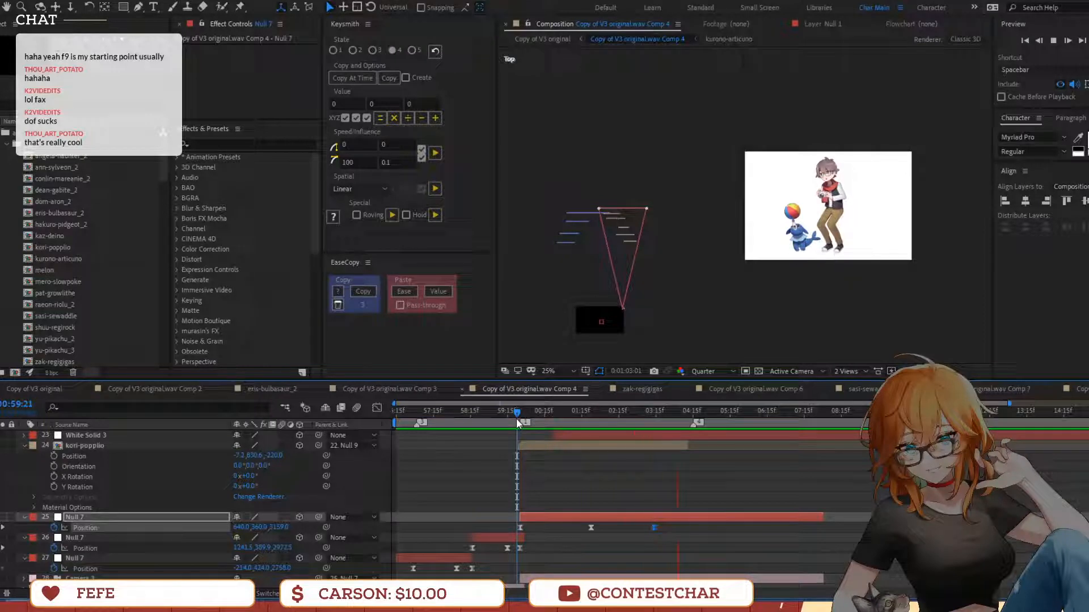
{"action": "key", "text": "space"}
{"action": "left_click", "coordinate": [474, 412]}
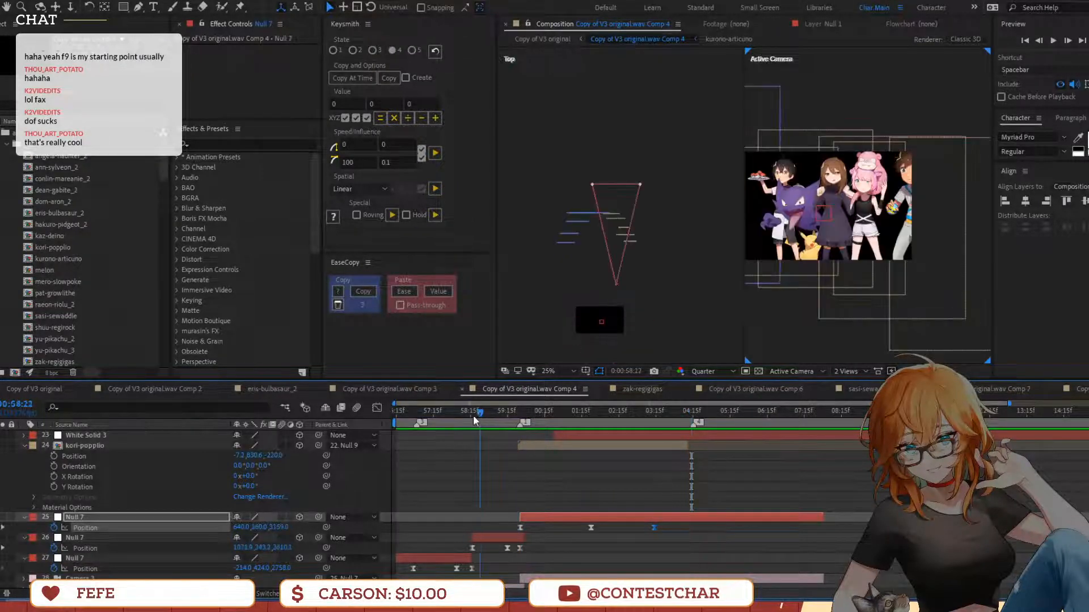
{"action": "left_click", "coordinate": [491, 409]}
{"action": "scroll", "coordinate": [506, 485], "scroll_direction": "up", "scroll_amount": 8}
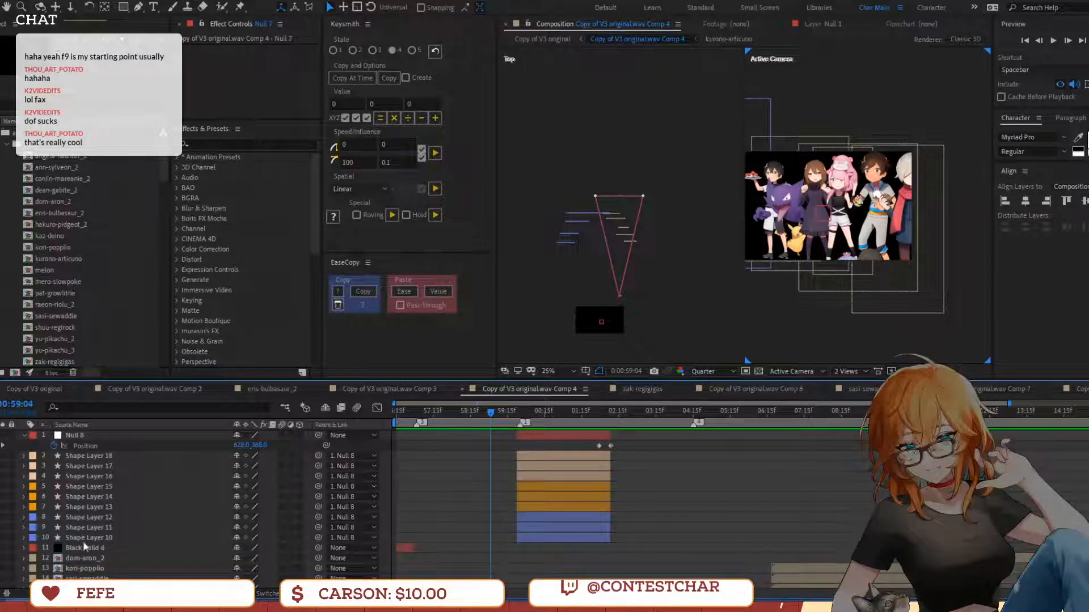
{"action": "key", "text": "space"}
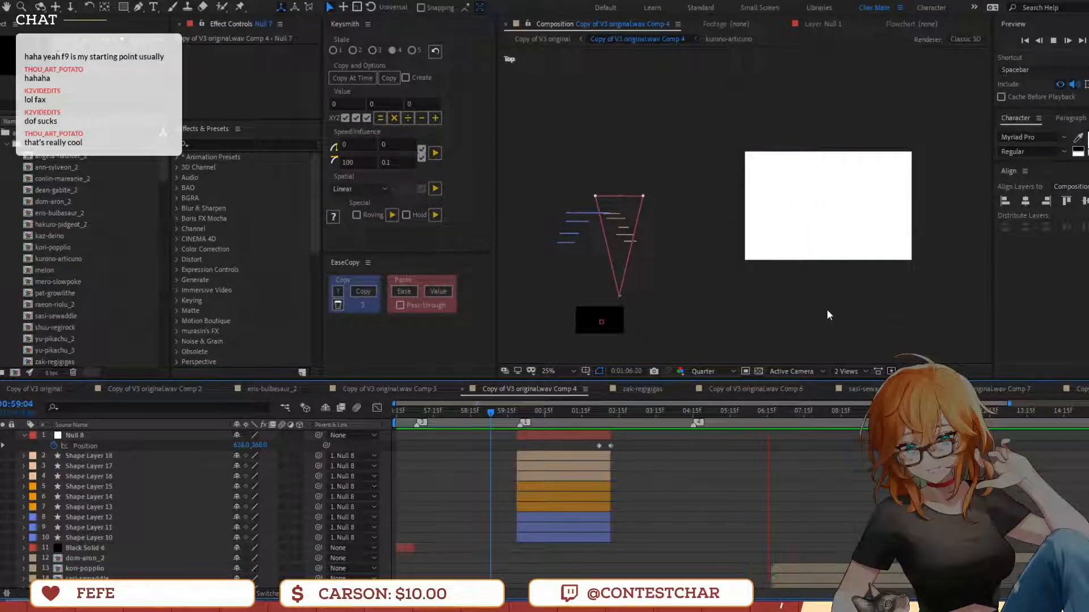
{"action": "key", "text": "space"}
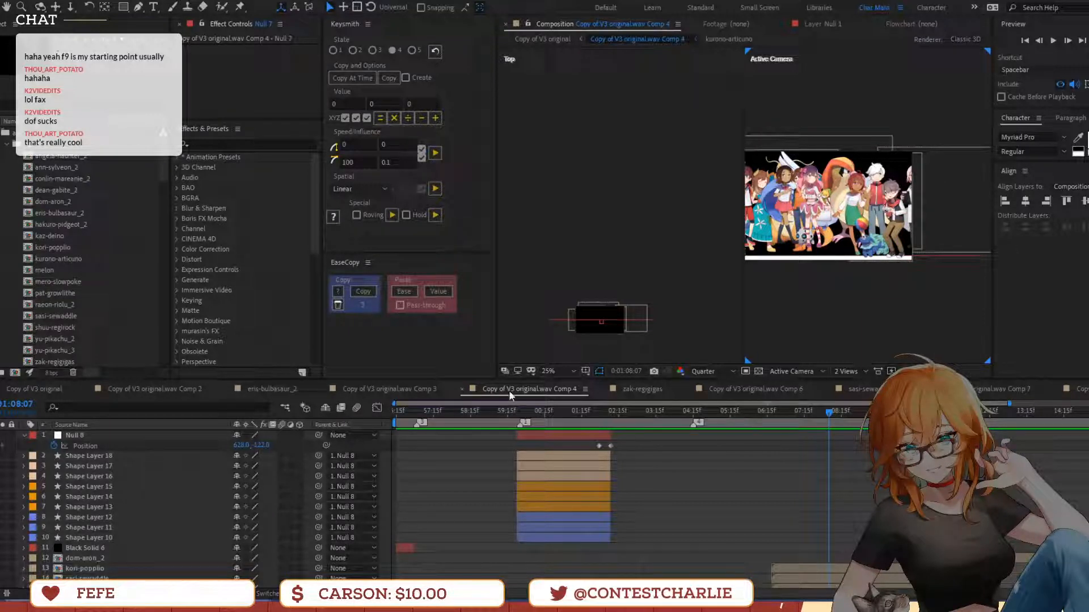
{"action": "left_click", "coordinate": [500, 412]}
{"action": "key", "text": "space"}
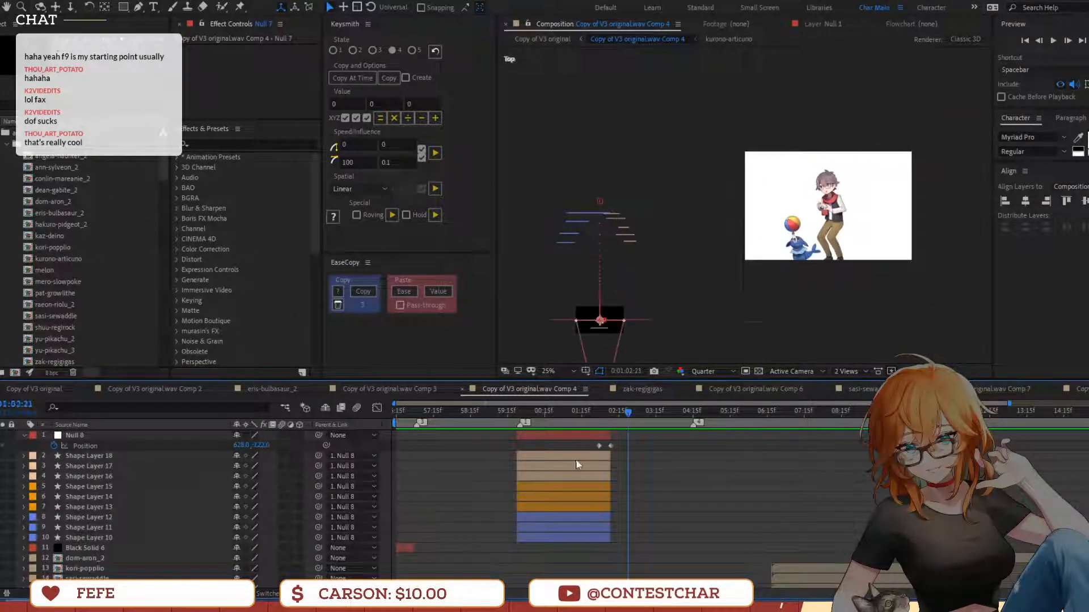
Turn Shape Layers 10 through 18 into 3D layers and preview them over the group shot from 0:00:59:22
{"action": "left_click", "coordinate": [575, 438]}
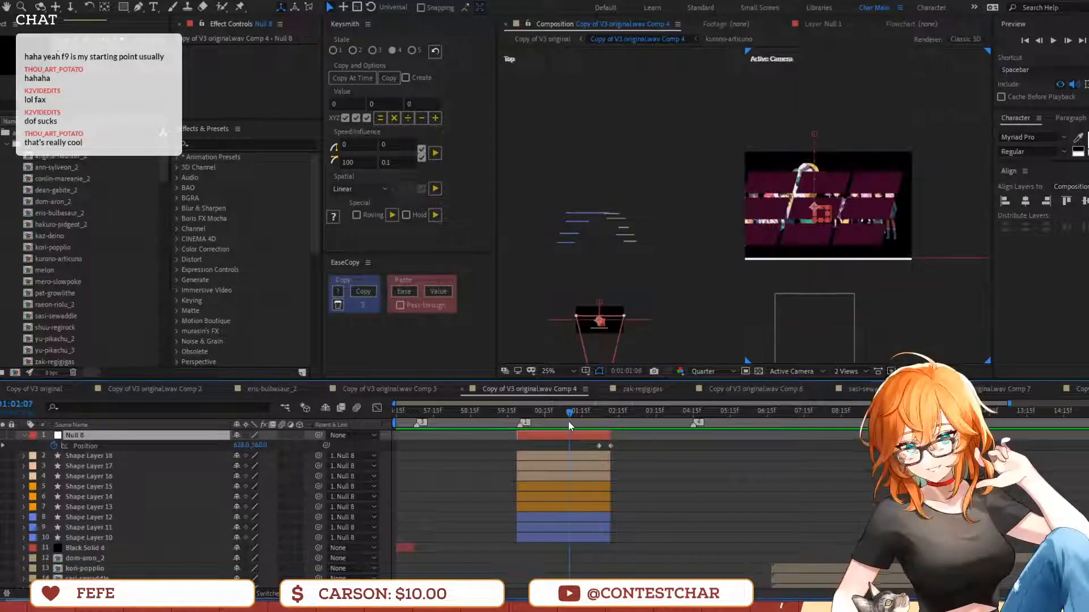
{"action": "left_click", "coordinate": [569, 420]}
{"action": "left_click", "coordinate": [565, 421]}
{"action": "left_click", "coordinate": [566, 452]}
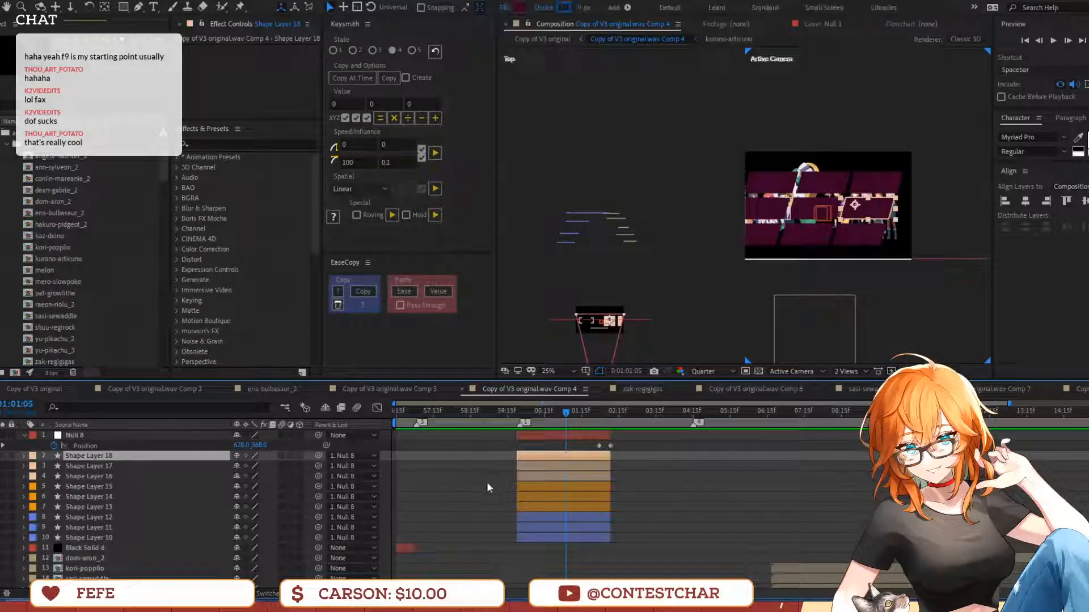
{"action": "left_click_drag", "start_coordinate": [299, 456], "coordinate": [300, 578]}
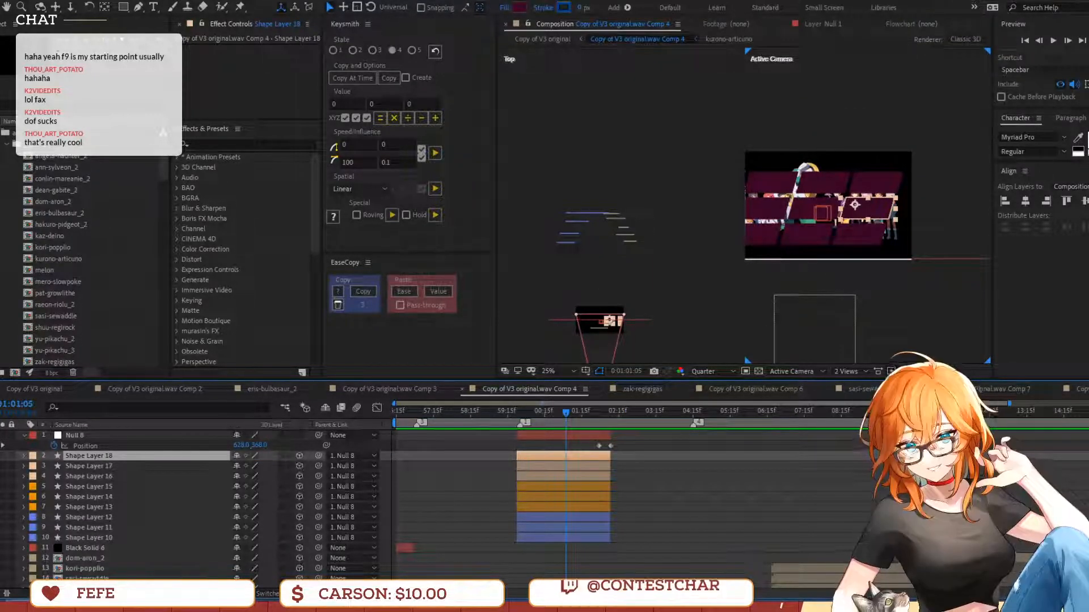
{"action": "left_click", "coordinate": [536, 537], "text": "shift"}
{"action": "left_click", "coordinate": [299, 456]}
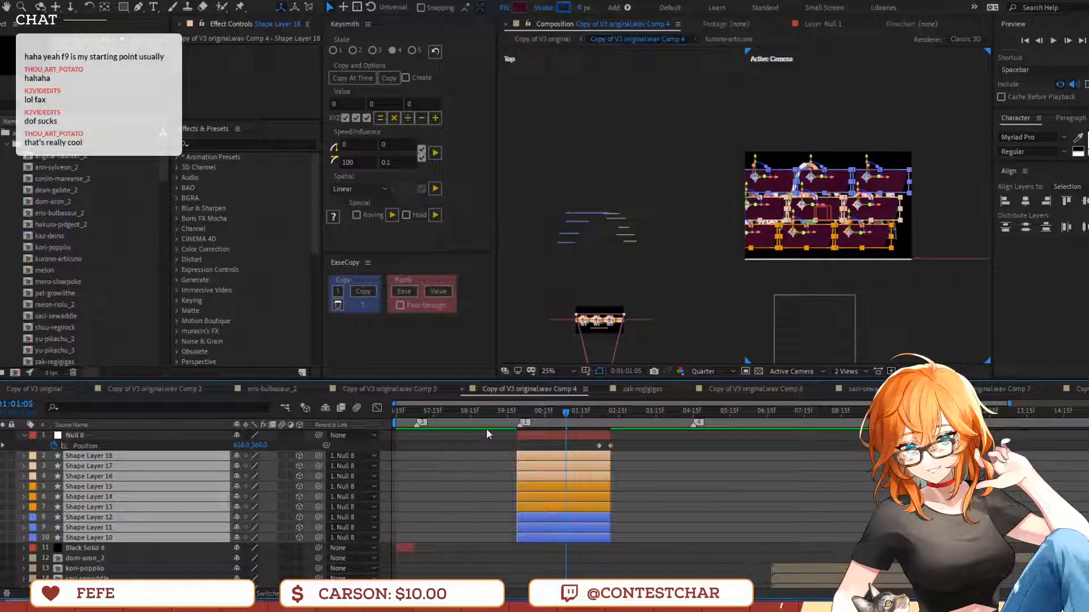
{"action": "left_click", "coordinate": [518, 409]}
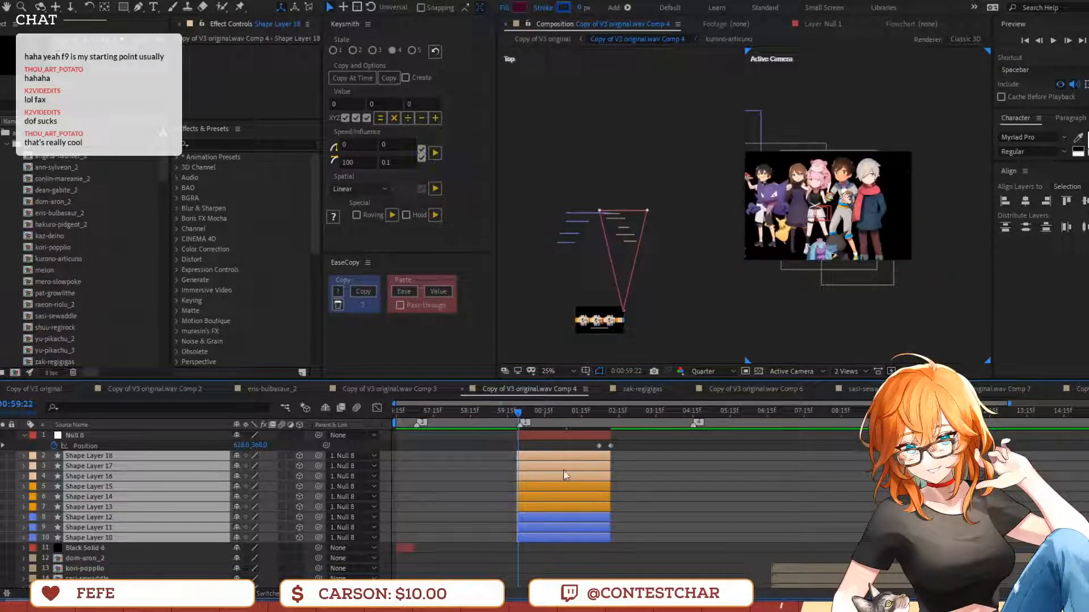
{"action": "key", "text": "space"}
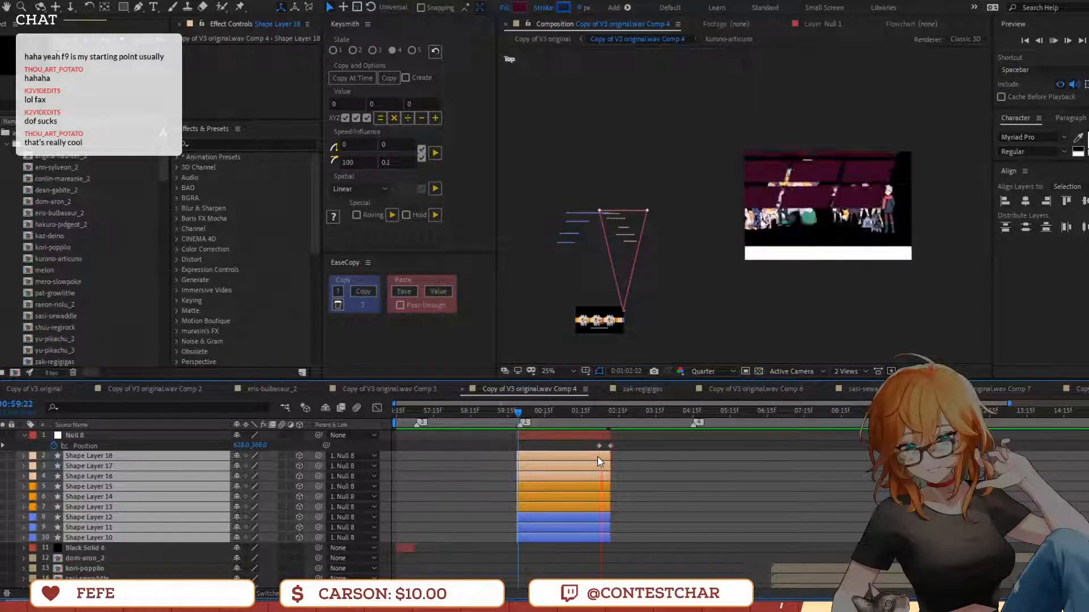
{"action": "left_click", "coordinate": [578, 424]}
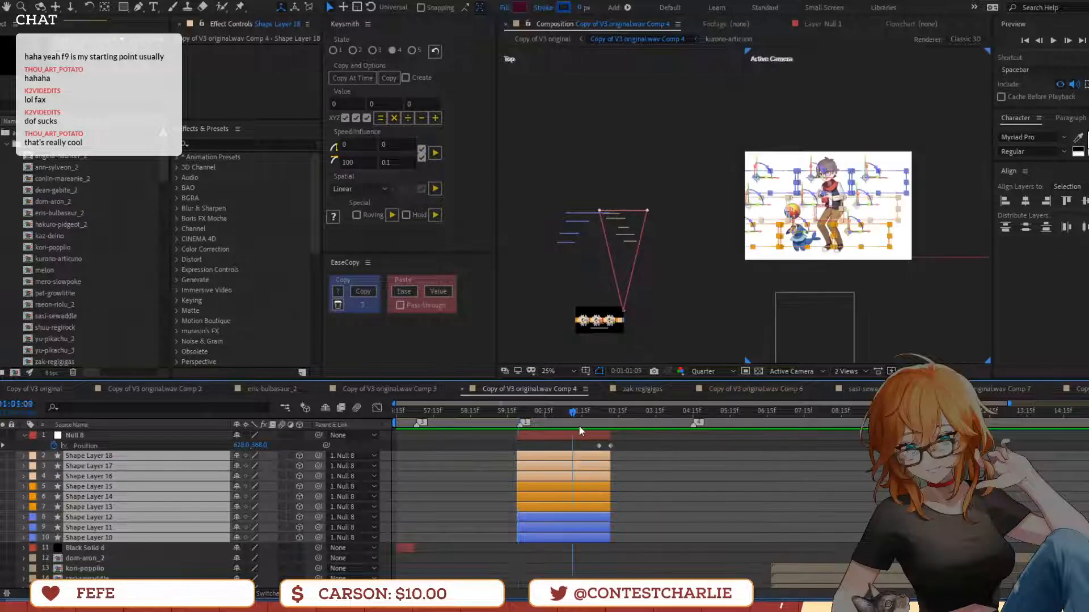
Remove Null 8's Position keyframes at 0:01:01:17, make it 3D, and move it deeper toward the group characters
{"action": "left_click_drag", "start_coordinate": [576, 432], "coordinate": [585, 433]}
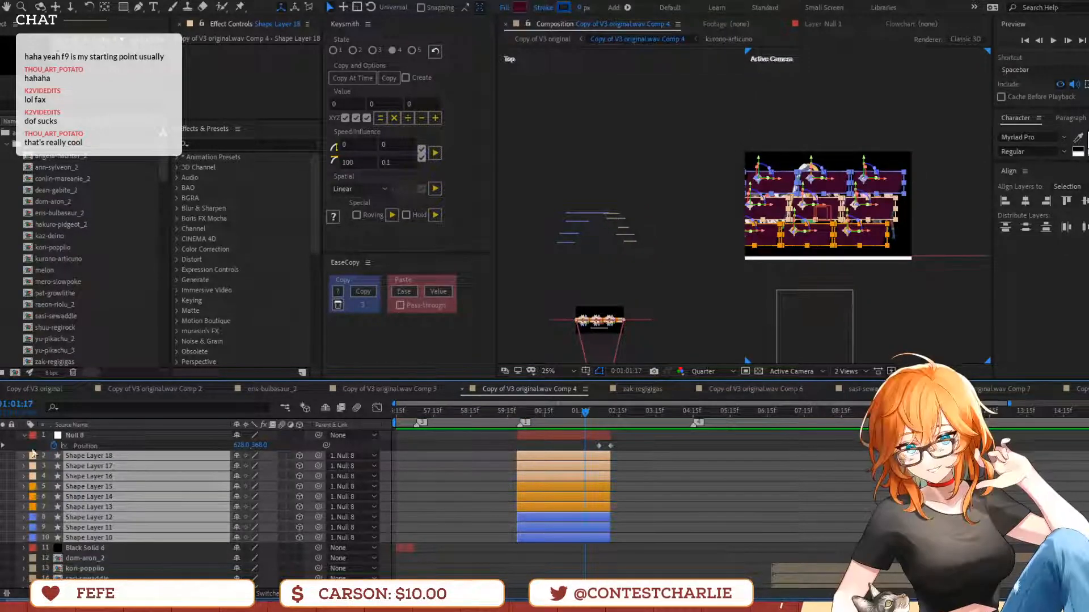
{"action": "left_click", "coordinate": [53, 446]}
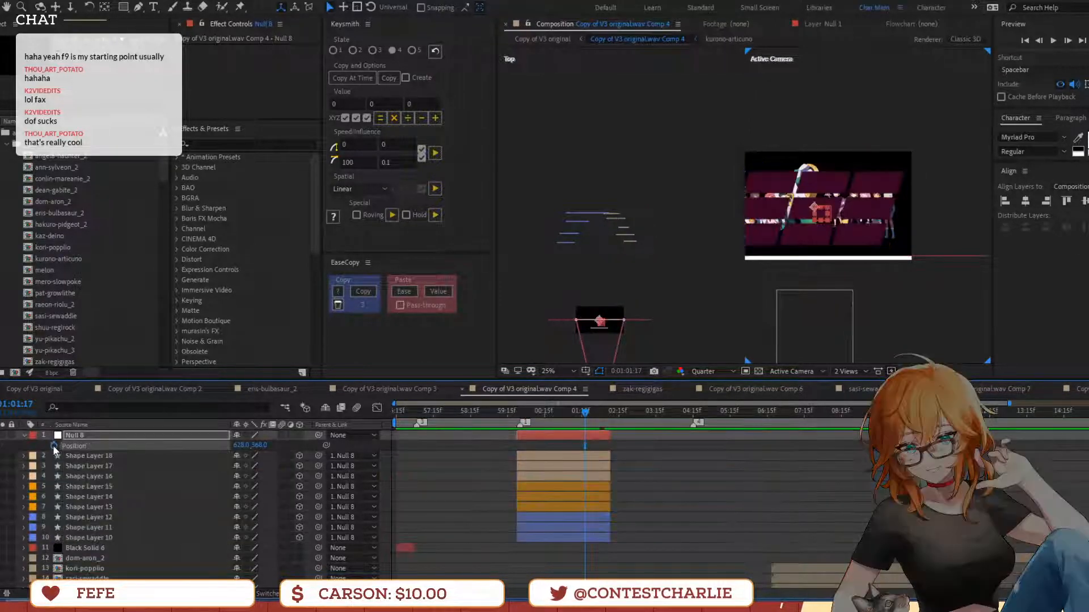
{"action": "left_click", "coordinate": [299, 435]}
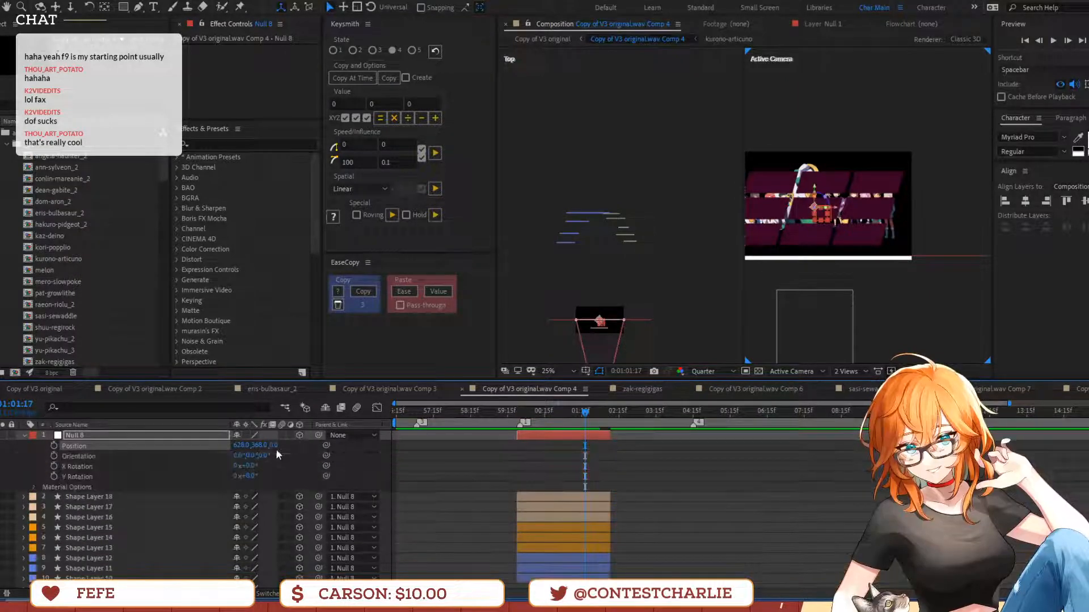
{"action": "left_click_drag", "start_coordinate": [626, 331], "coordinate": [691, 308]}
Scale Null 8 up to 112% so the shape bars cover the group, and preview from 0:00:59:13
{"action": "key", "text": "s"}
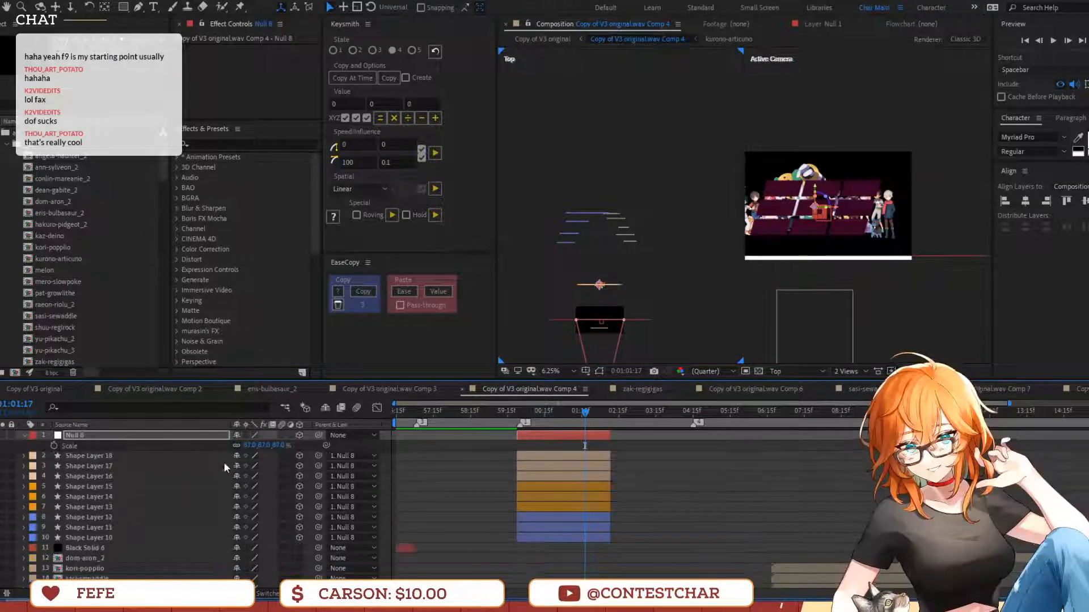
{"action": "mouse_move", "coordinate": [281, 446]}
{"action": "left_mouse_down"}
{"action": "mouse_move", "coordinate": [315, 444]}
{"action": "mouse_move", "coordinate": [295, 444]}
{"action": "left_mouse_up"}
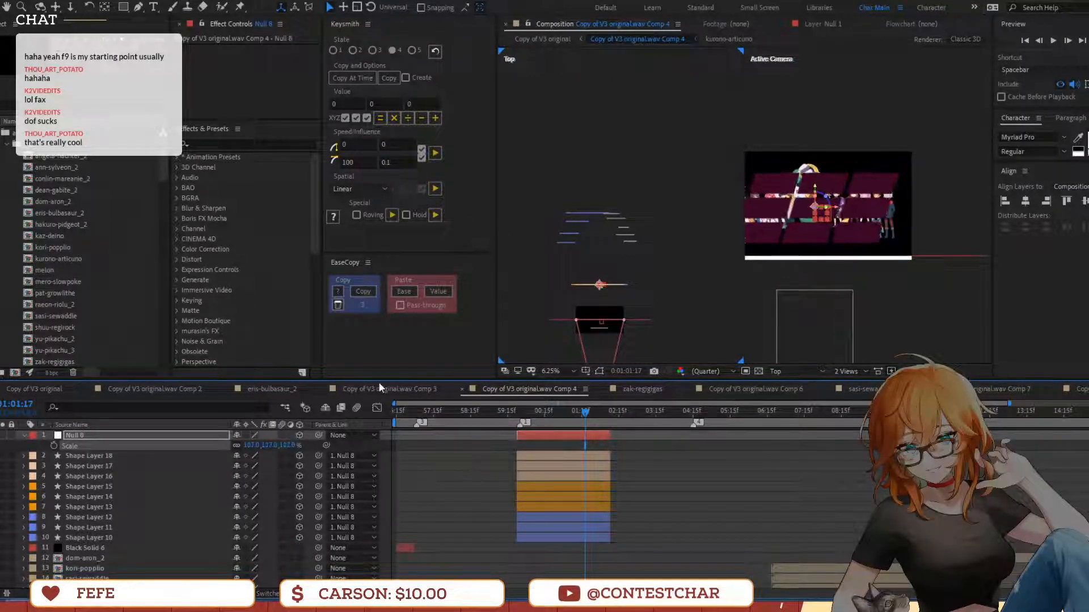
{"action": "left_click", "coordinate": [503, 416]}
{"action": "key", "text": "space"}
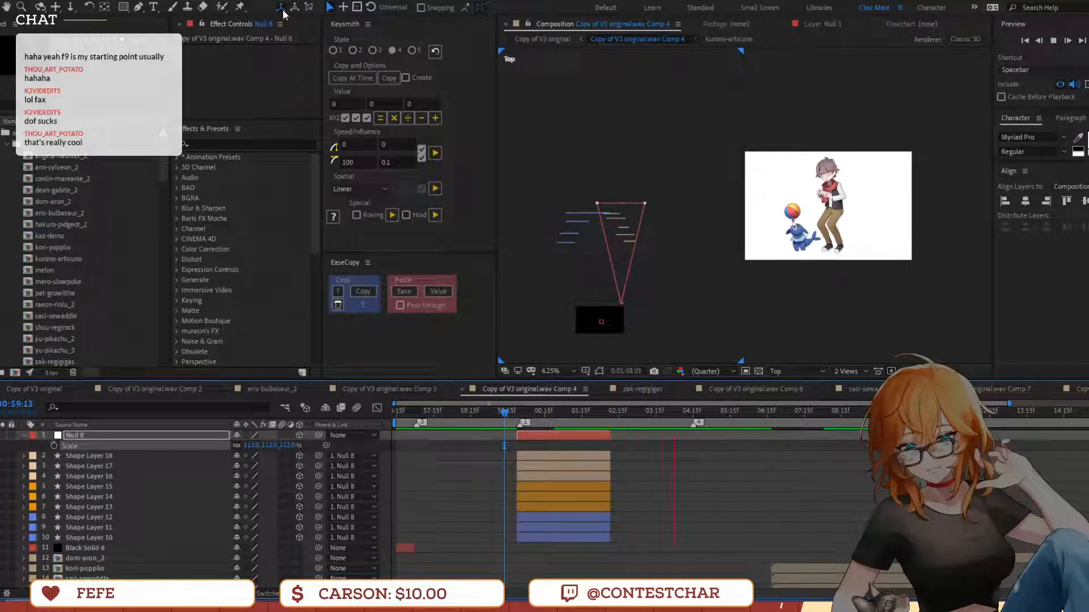
Extend the ends of Shape Layers 10 through 18 to about 0:01:03:18
{"action": "left_click", "coordinate": [590, 538]}
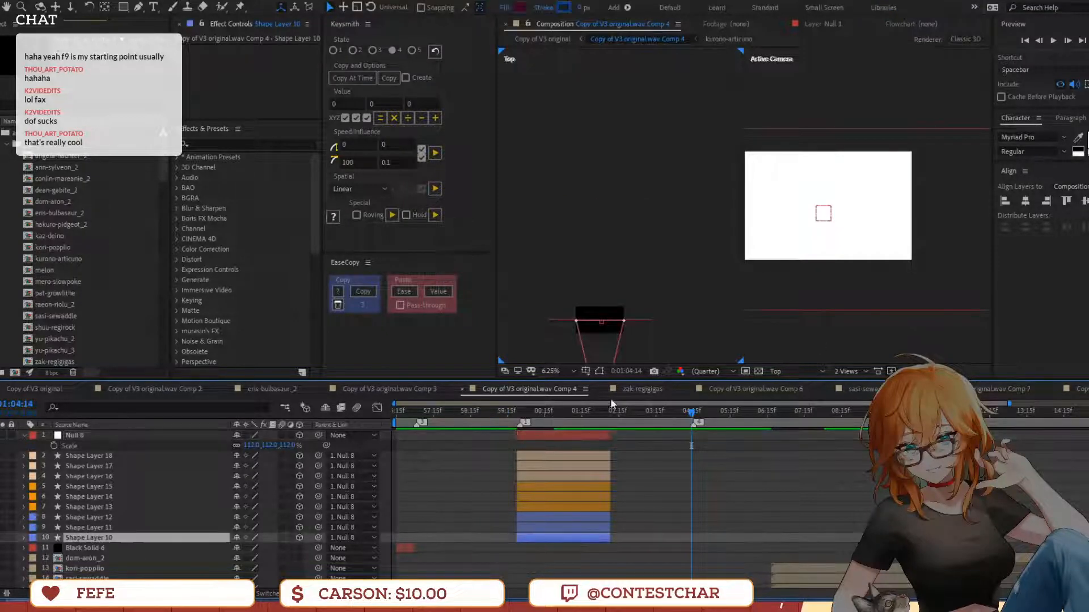
{"action": "left_click", "coordinate": [606, 457], "text": "shift"}
{"action": "left_click_drag", "start_coordinate": [610, 457], "coordinate": [666, 456]}
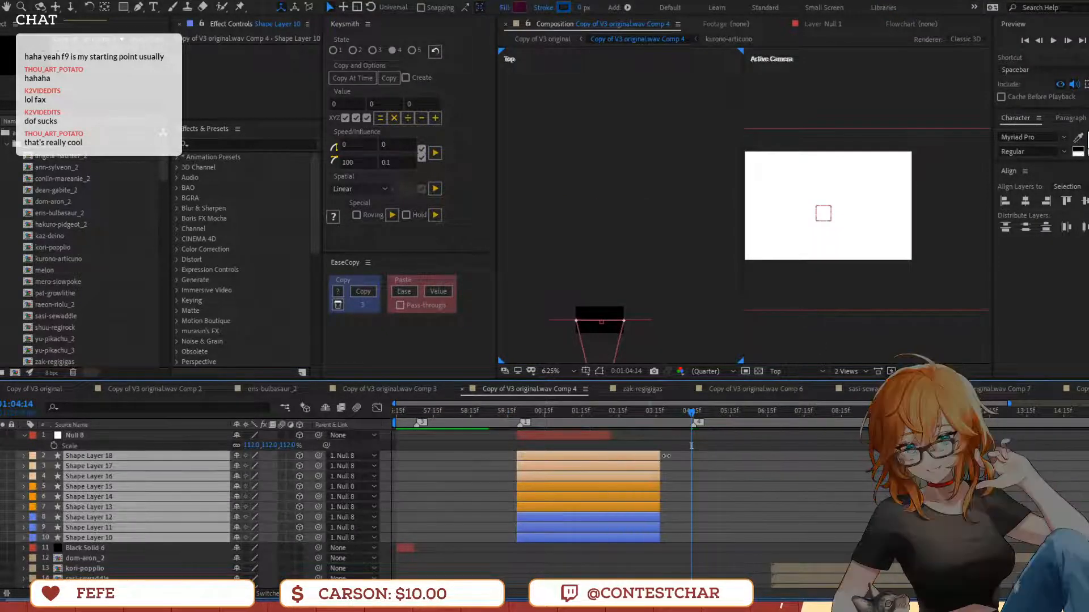
Preview Comp 4's group shot with the extended shape bars from about 0:00:59:15
{"action": "mouse_move", "coordinate": [513, 420]}
{"action": "left_mouse_down"}
{"action": "mouse_move", "coordinate": [565, 420]}
{"action": "mouse_move", "coordinate": [511, 417]}
{"action": "left_mouse_up"}
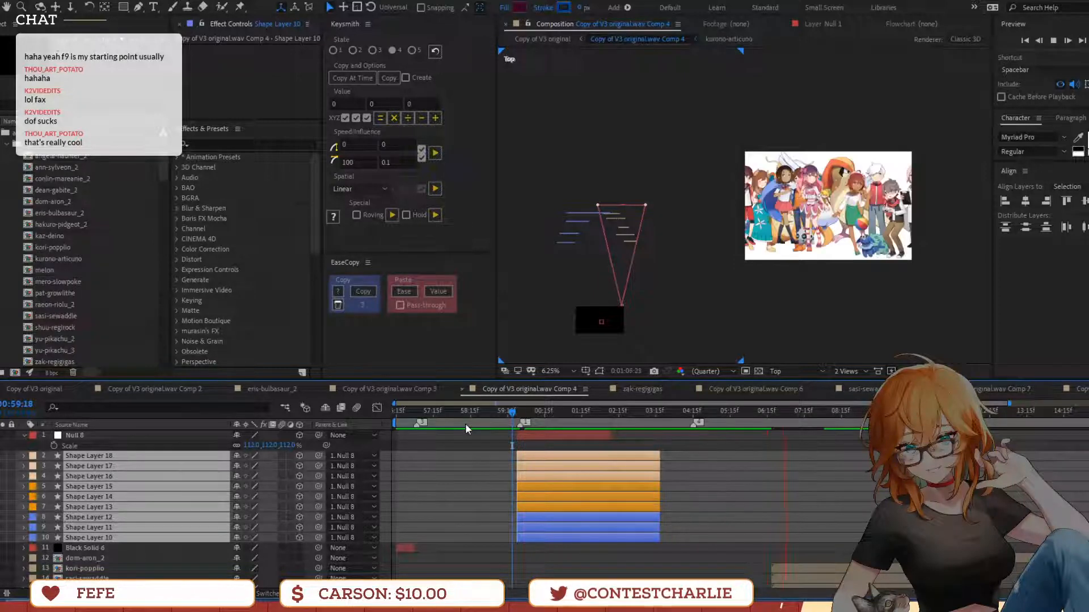
{"action": "key", "text": "space"}
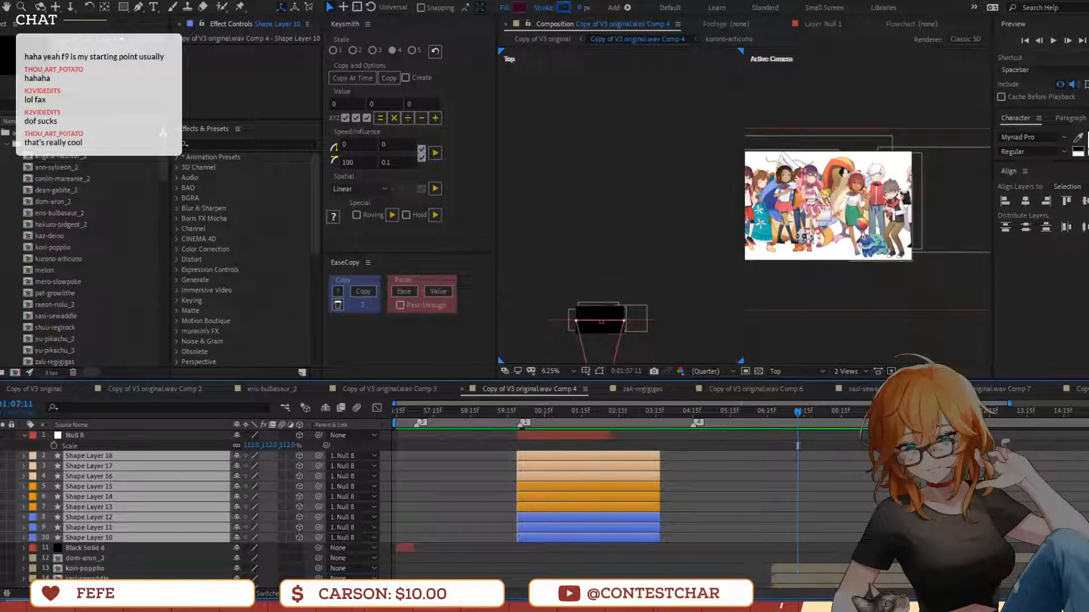
{"action": "left_click", "coordinate": [508, 422]}
{"action": "scroll", "coordinate": [732, 204], "scroll_direction": "down", "scroll_amount": 2}
{"action": "key", "text": "space"}
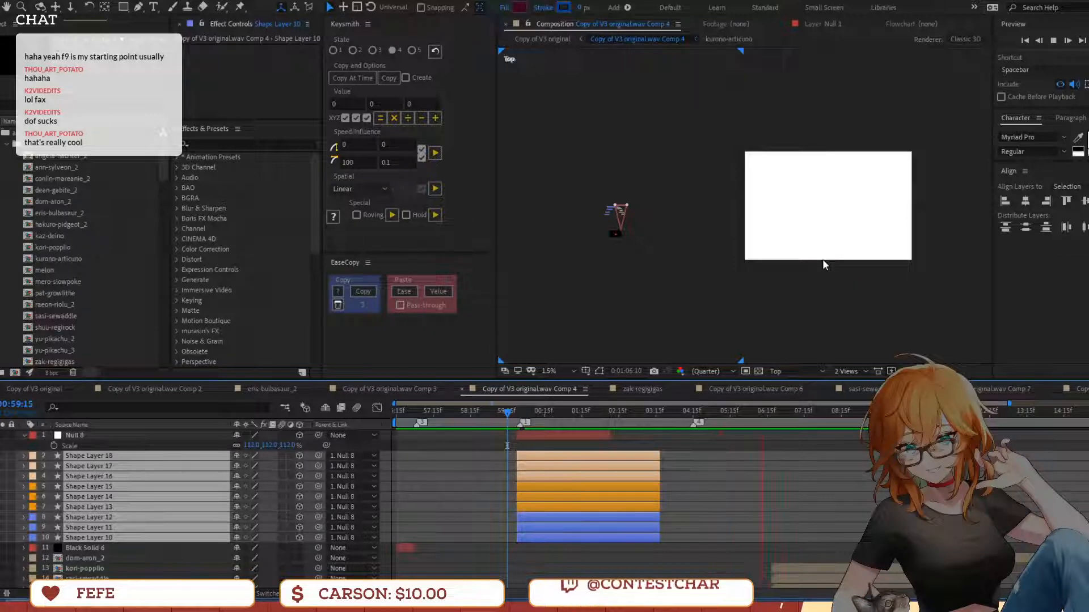
{"action": "key", "text": "space"}
Look through Comp 4's lower layers and preview the section from 0:01:06:23 to 0:01:14:20
{"action": "scroll", "coordinate": [790, 440], "scroll_direction": "down", "scroll_amount": 3}
{"action": "scroll", "coordinate": [789, 440], "scroll_direction": "down", "scroll_amount": 10}
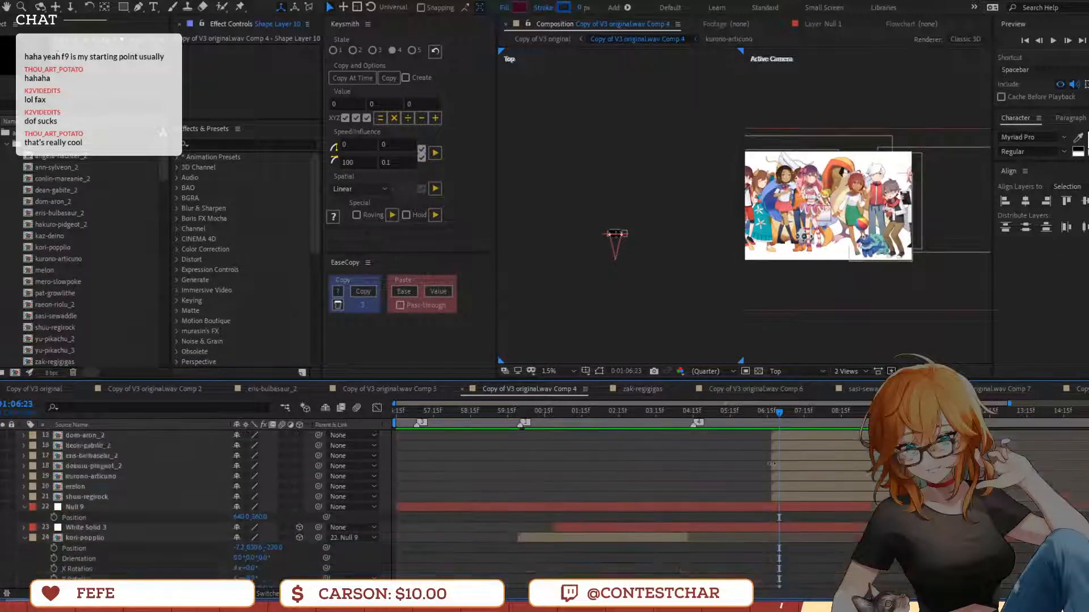
{"action": "scroll", "coordinate": [746, 518], "scroll_direction": "up", "scroll_amount": 8}
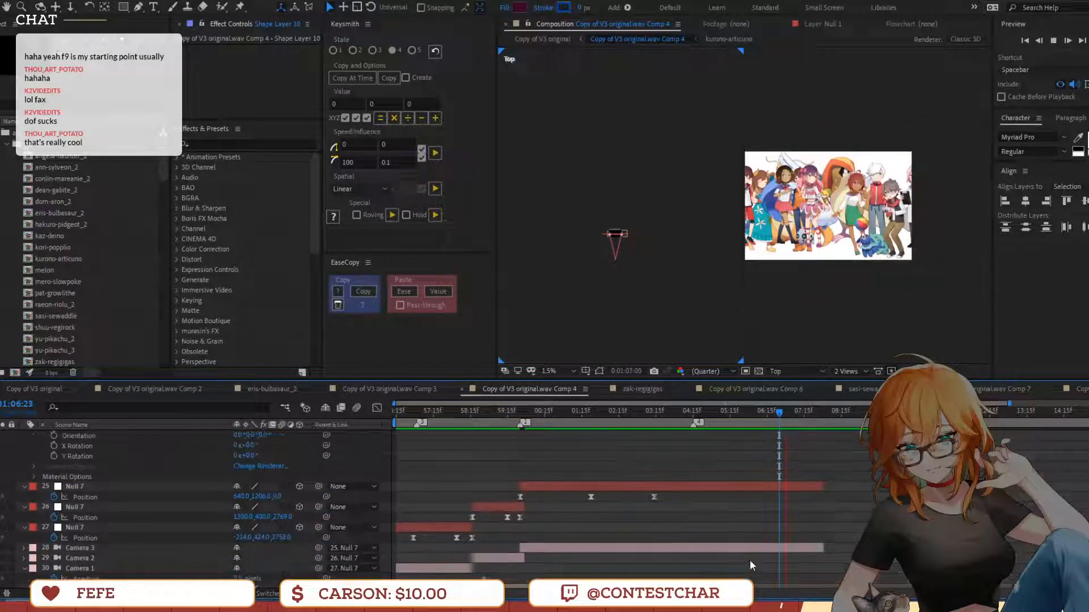
{"action": "key", "text": "space"}
{"action": "scroll", "coordinate": [875, 478], "scroll_direction": "up", "scroll_amount": 2}
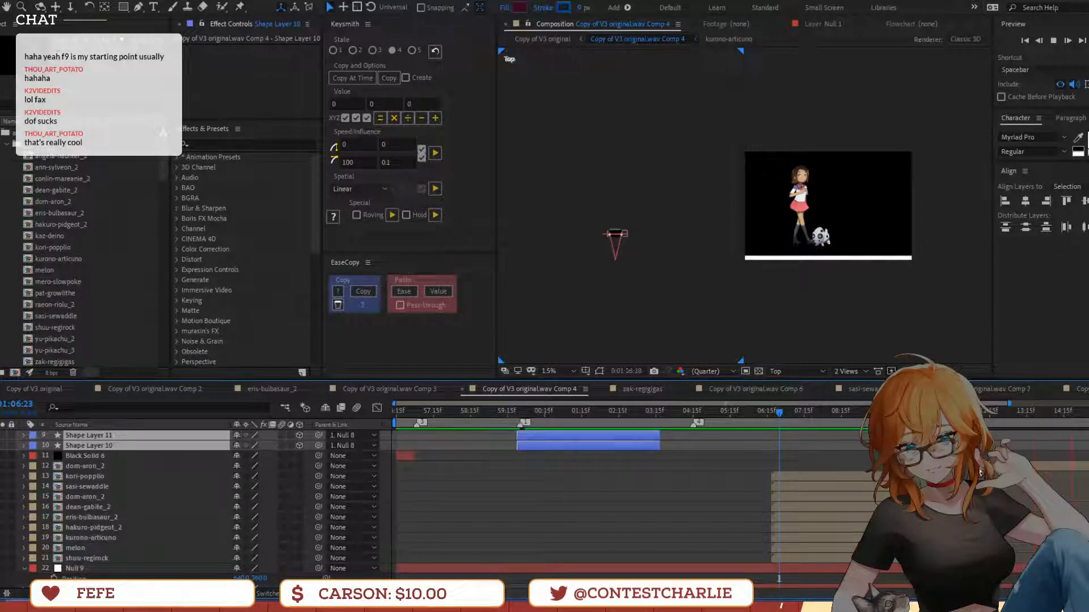
{"action": "key", "text": "space"}
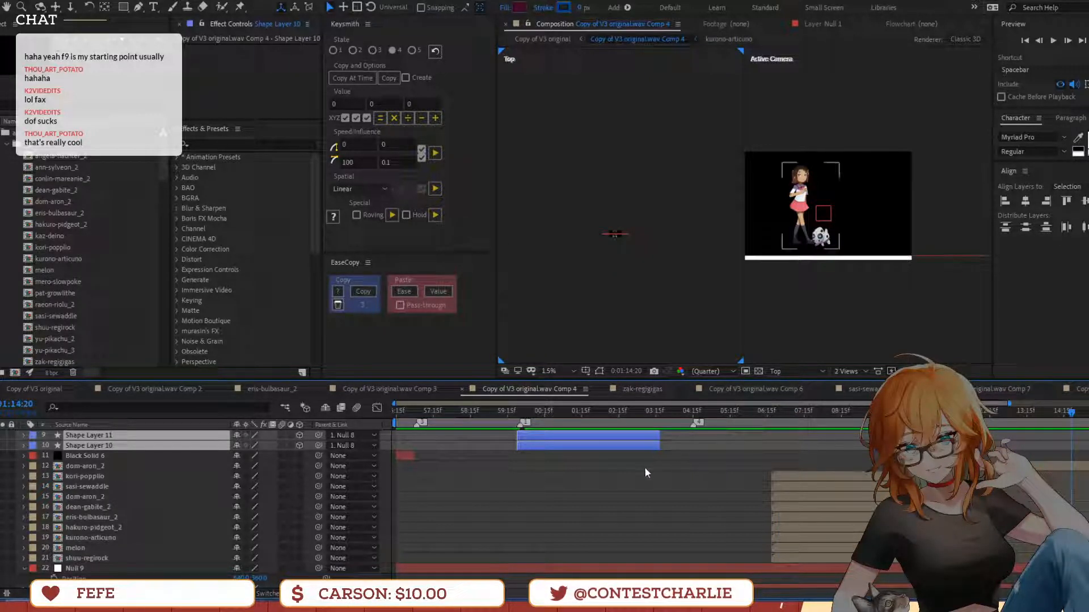
Switch to the main Copy of V3 original composition and set its preview resolution to Quarter
{"action": "left_click", "coordinate": [539, 38]}
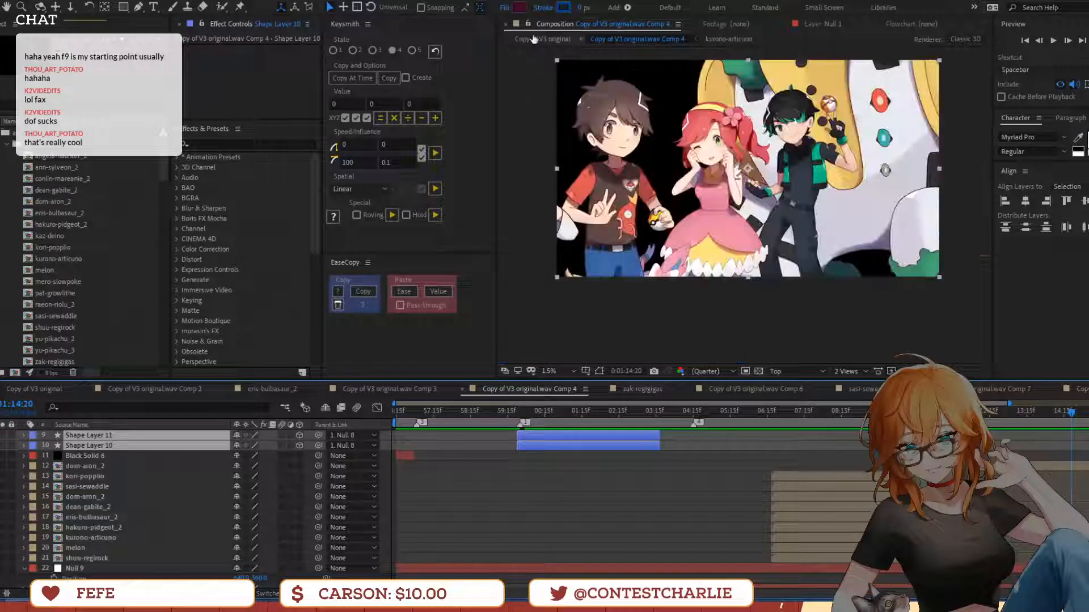
{"action": "left_click", "coordinate": [576, 420]}
{"action": "key", "text": "space"}
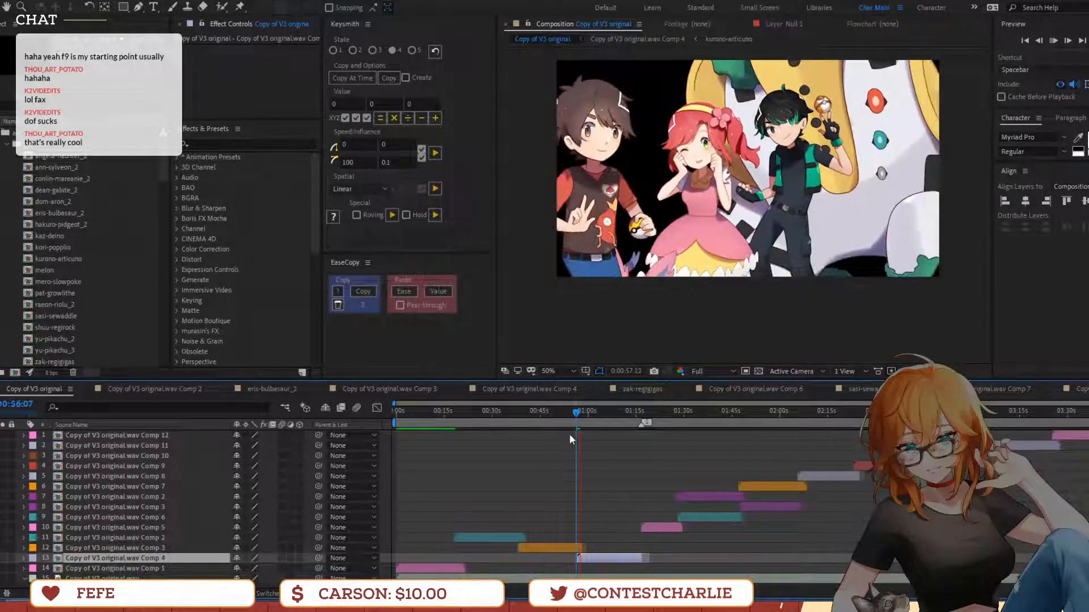
{"action": "key", "text": "space"}
{"action": "left_click_drag", "start_coordinate": [588, 425], "coordinate": [594, 426]}
{"action": "left_click", "coordinate": [712, 371]}
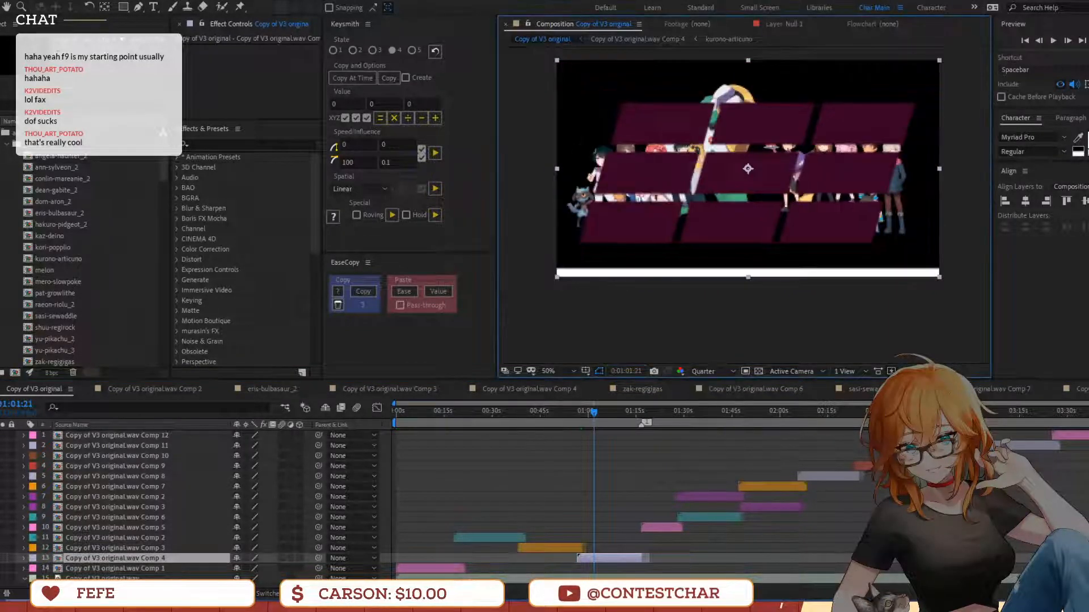
{"action": "left_click", "coordinate": [708, 411]}
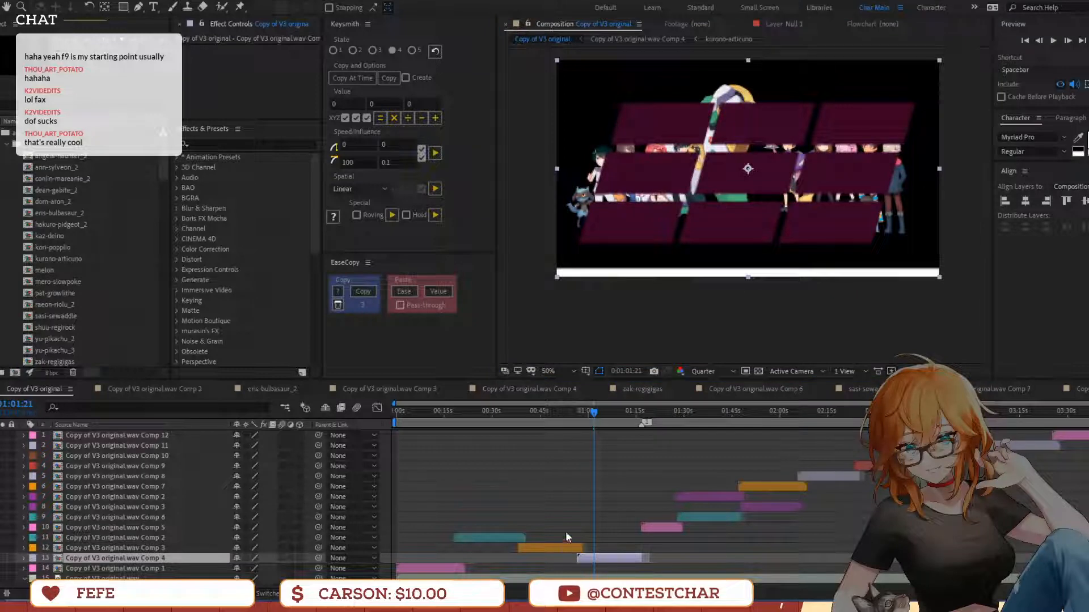
Preview the main composition from 0:00:57:05, from the beginning, and again from 0:00:03:18
{"action": "left_click_drag", "start_coordinate": [593, 412], "coordinate": [579, 424]}
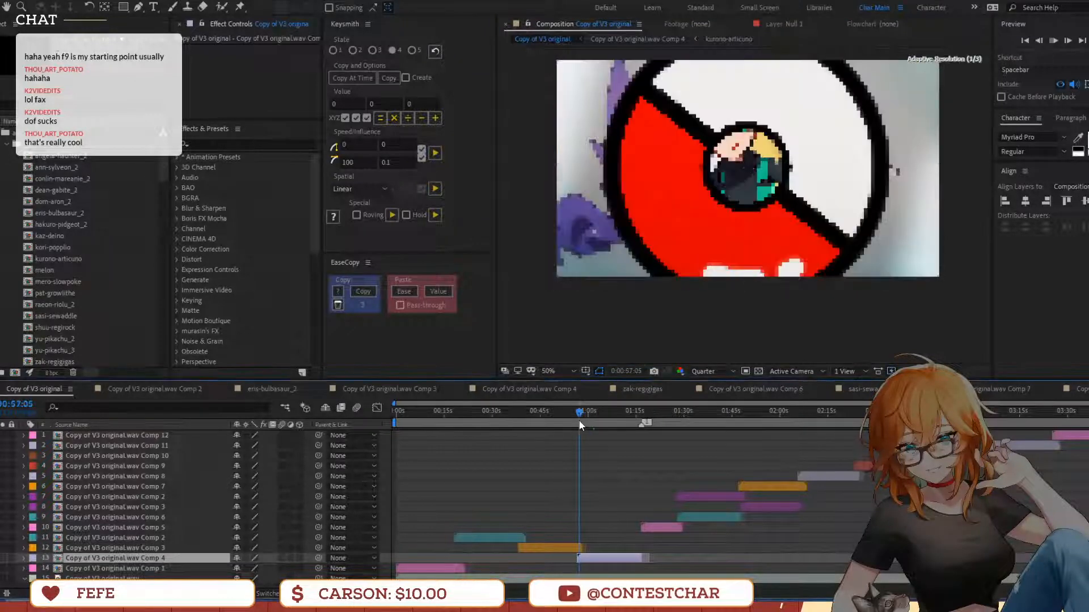
{"action": "key", "text": "space"}
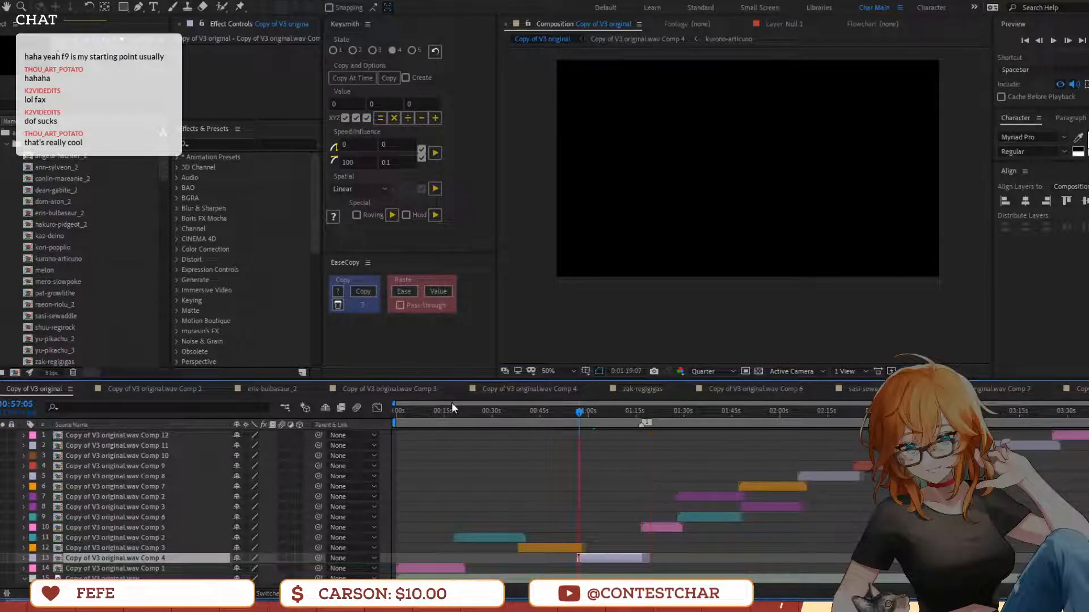
{"action": "left_click_drag", "start_coordinate": [450, 423], "coordinate": [581, 502]}
{"action": "left_click_drag", "start_coordinate": [521, 526], "coordinate": [358, 566]}
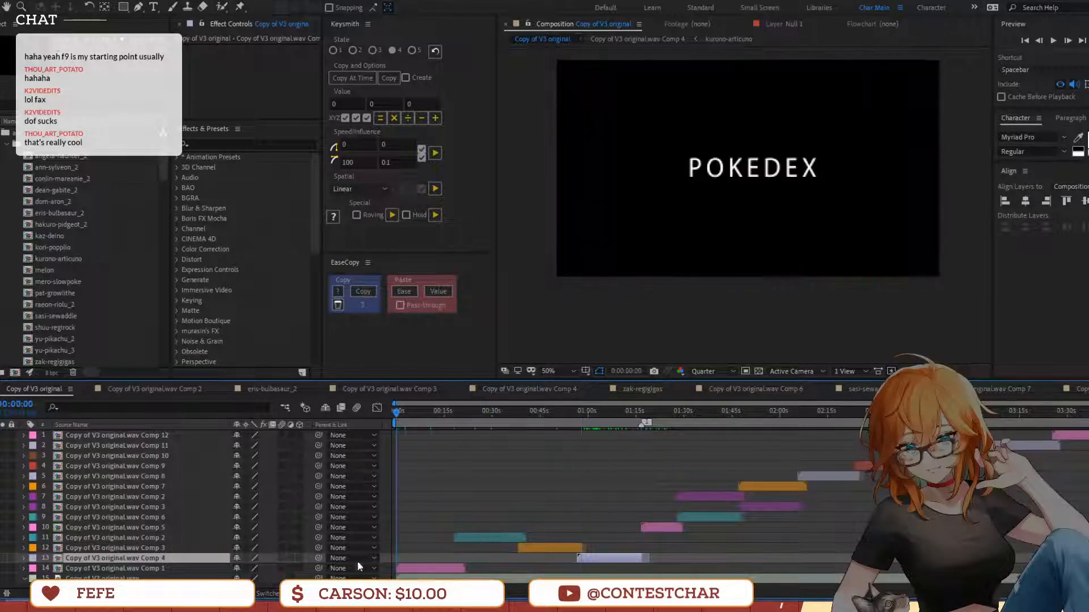
{"action": "key", "text": "space"}
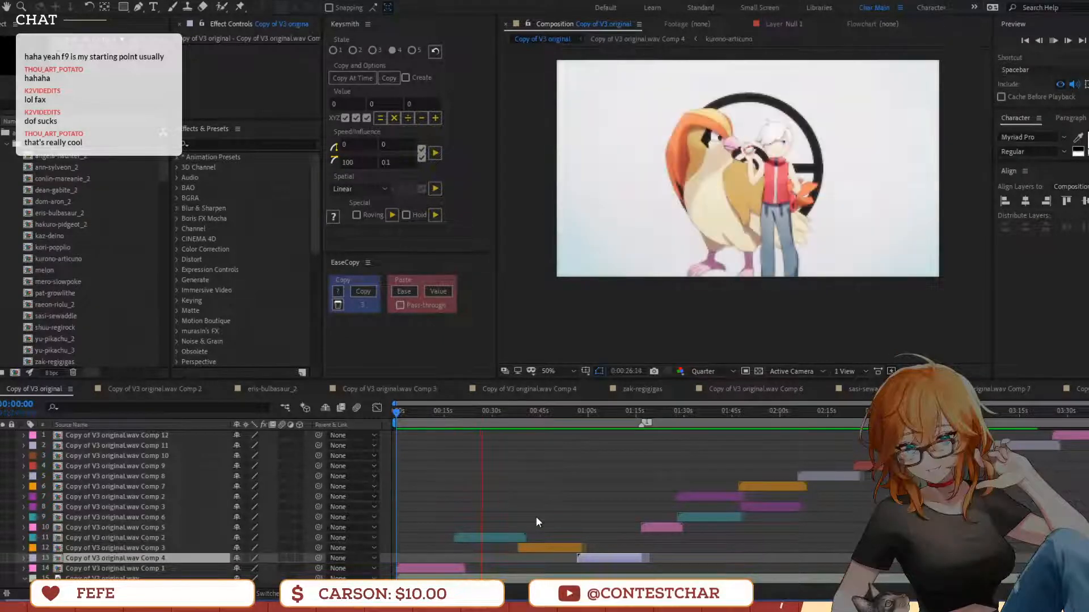
{"action": "left_click", "coordinate": [407, 412]}
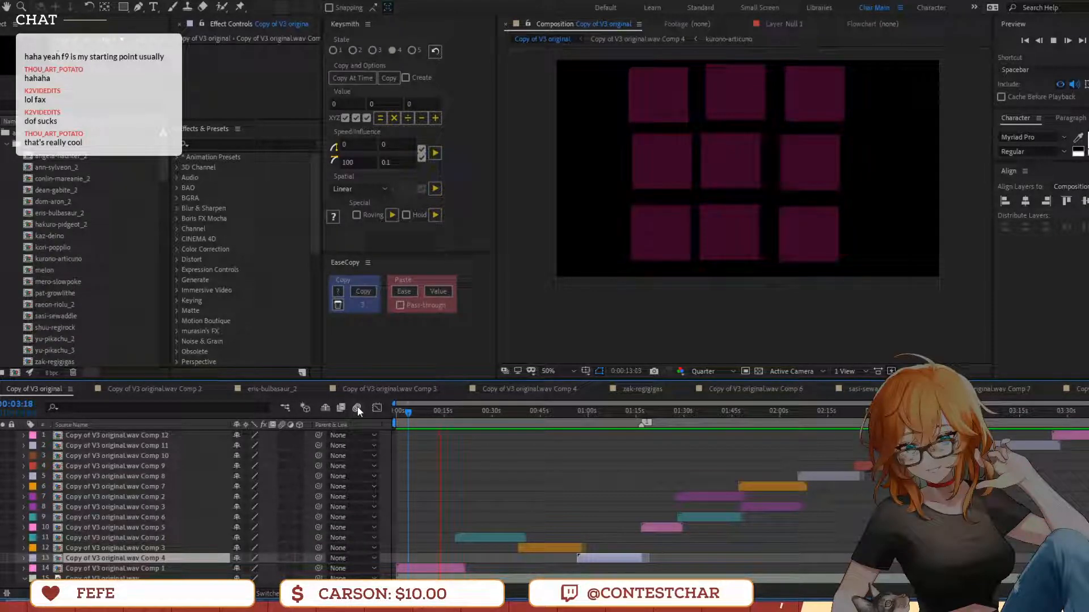
{"action": "key", "text": "space"}
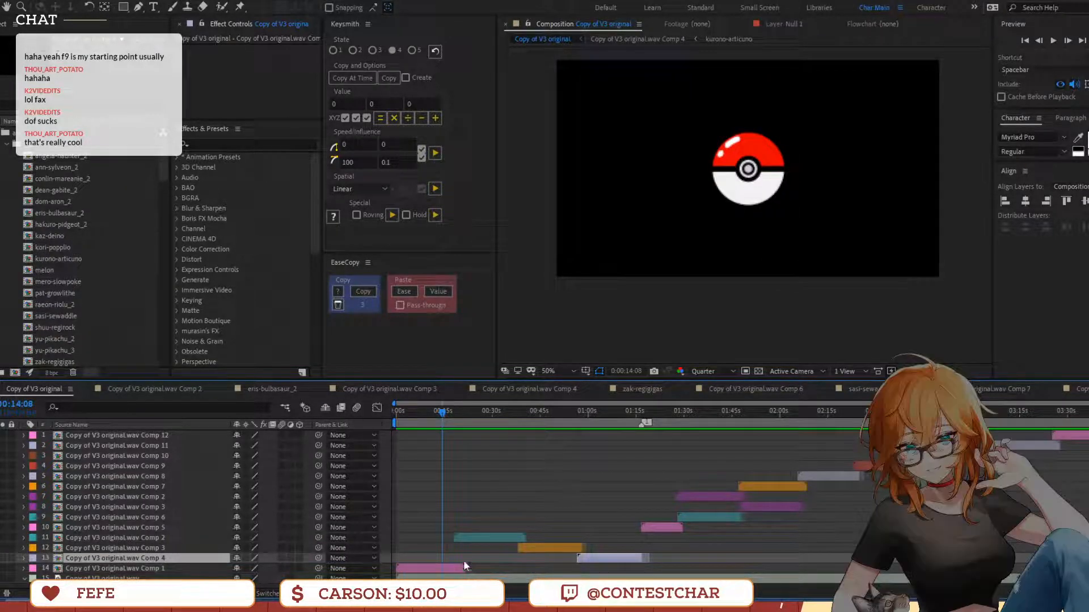
Open Comp 1, shift Shape Layers 1 through 18 later past the Poke Ball's start at 0:00:14:08, and preview the emptied section
{"action": "double_click", "coordinate": [440, 566]}
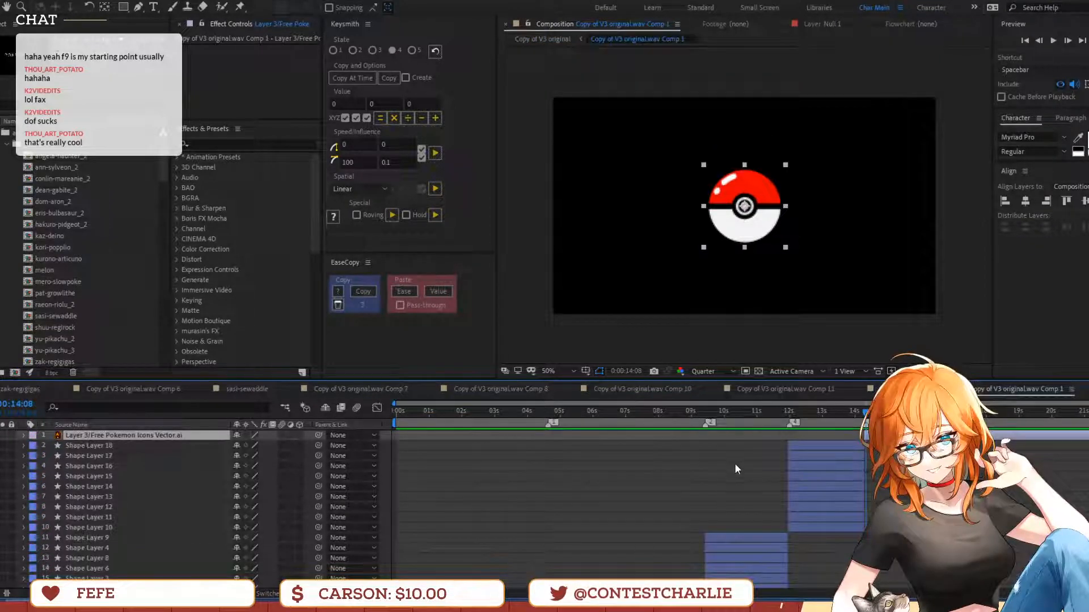
{"action": "left_click", "coordinate": [739, 423]}
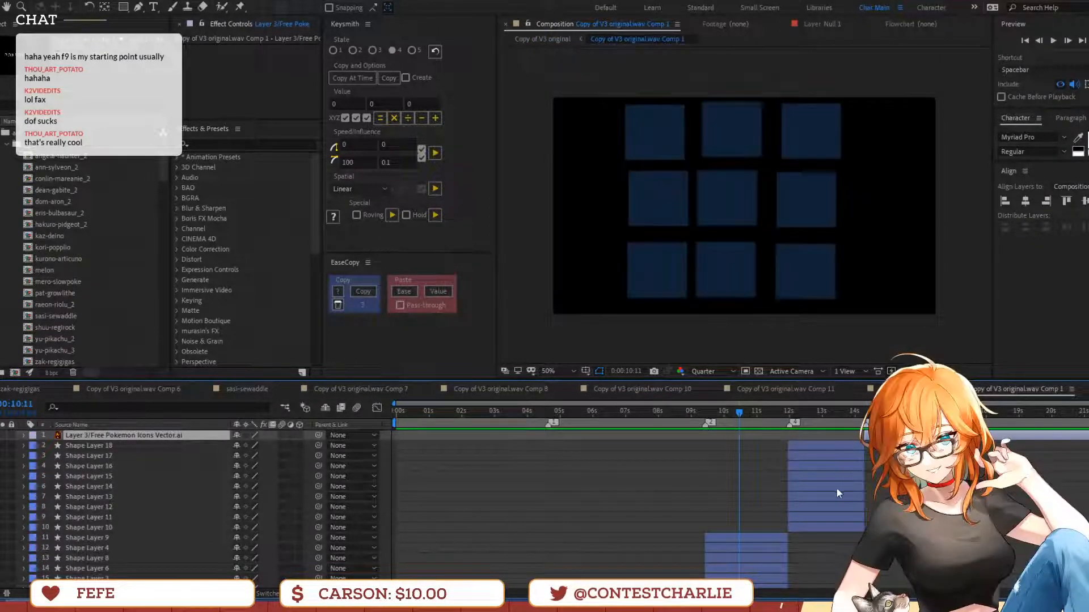
{"action": "left_click", "coordinate": [824, 442]}
{"action": "scroll", "coordinate": [805, 448], "scroll_direction": "down", "scroll_amount": 3}
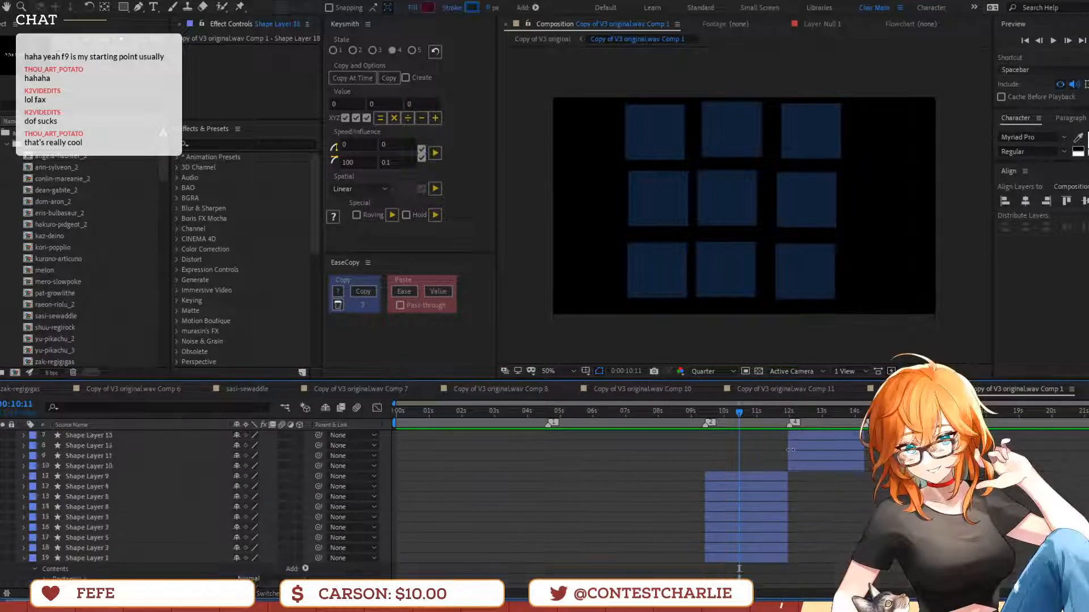
{"action": "left_click", "coordinate": [740, 474], "text": "shift"}
{"action": "scroll", "coordinate": [740, 472], "scroll_direction": "down", "scroll_amount": 3}
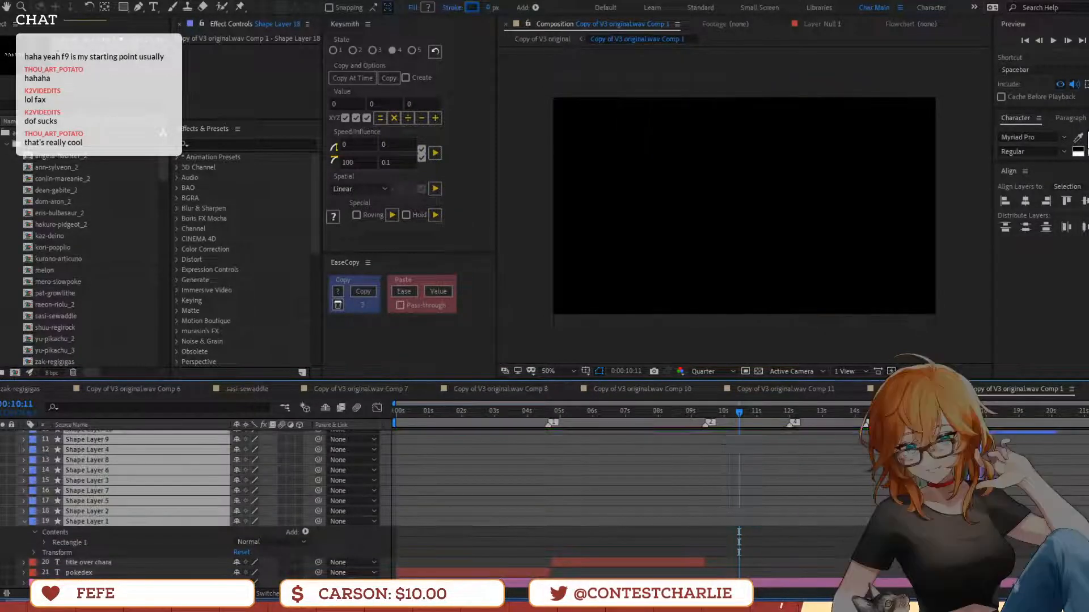
{"action": "key", "text": "space"}
{"action": "left_click", "coordinate": [690, 410]}
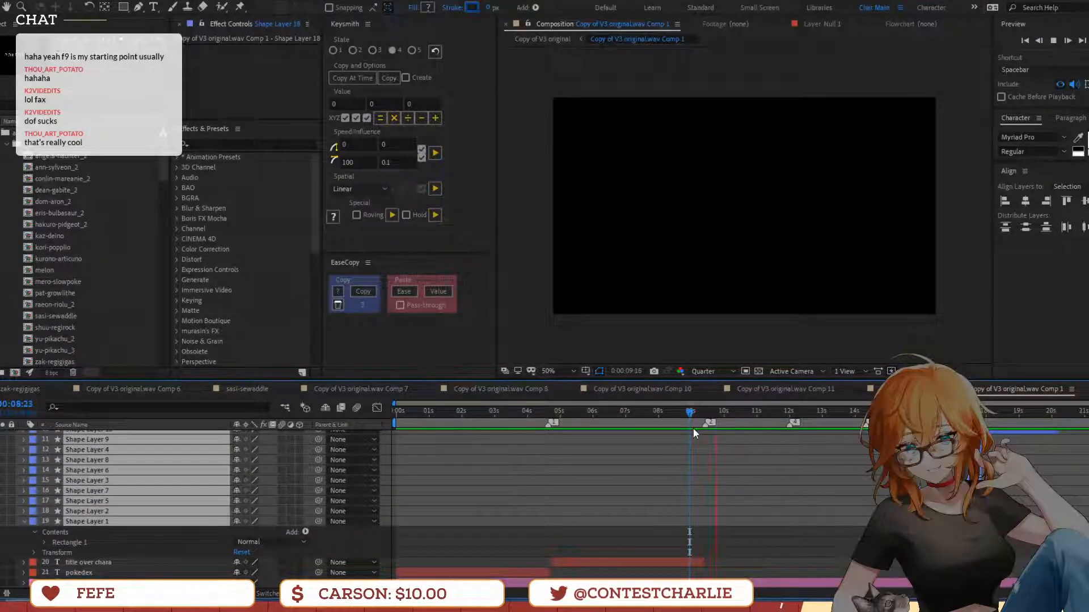
{"action": "key", "text": "space"}
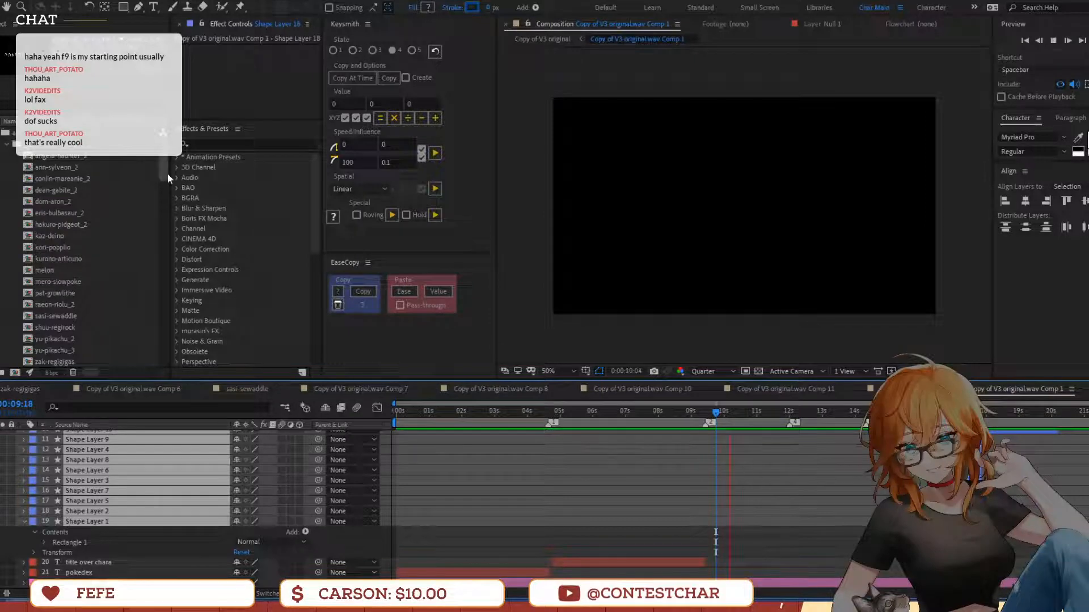
Add a text layer reading "POKEMON SHOTS" to Comp 1 at 0:00:10:12
{"action": "left_click", "coordinate": [153, 6]}
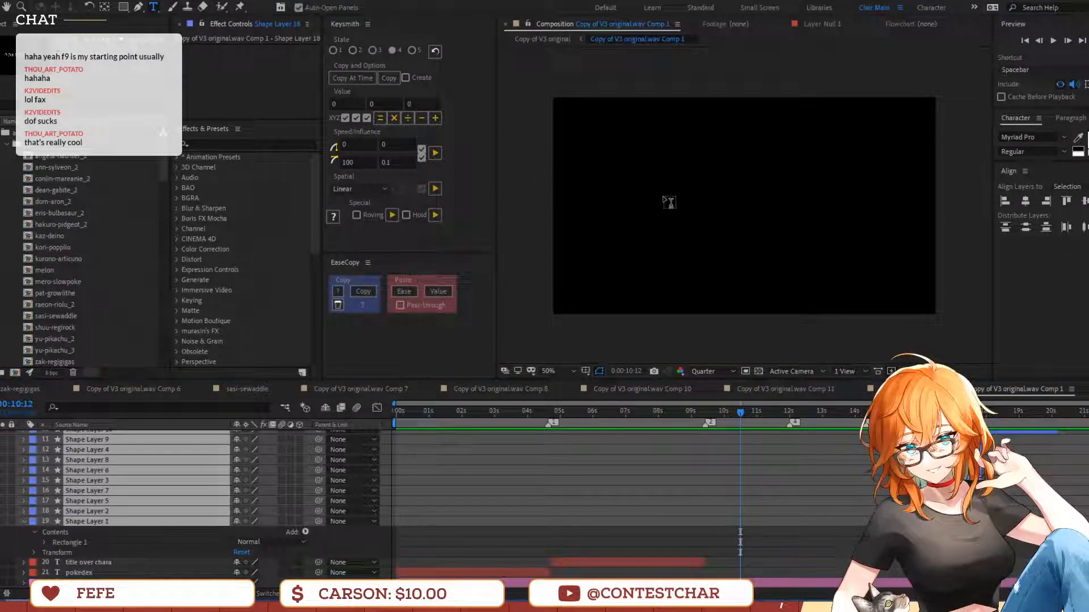
{"action": "left_click", "coordinate": [663, 199]}
{"action": "type", "text": "POEKMO"}
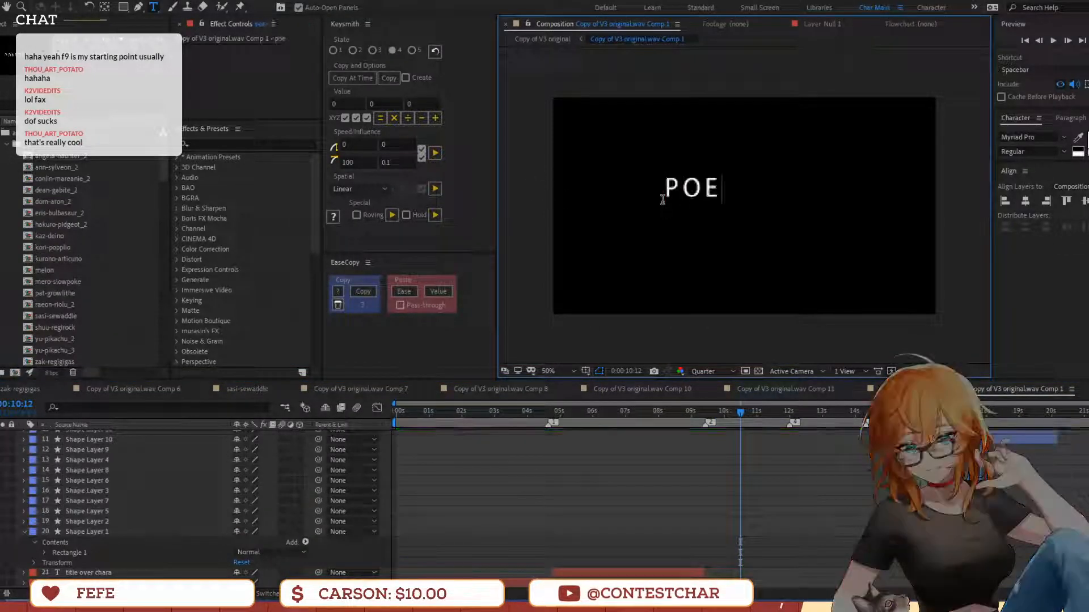
{"action": "key", "text": "BackSpace"}
{"action": "key", "text": "BackSpace"}
{"action": "key", "text": "BackSpace"}
{"action": "key", "text": "BackSpace"}
{"action": "type", "text": "KEMON SH"}
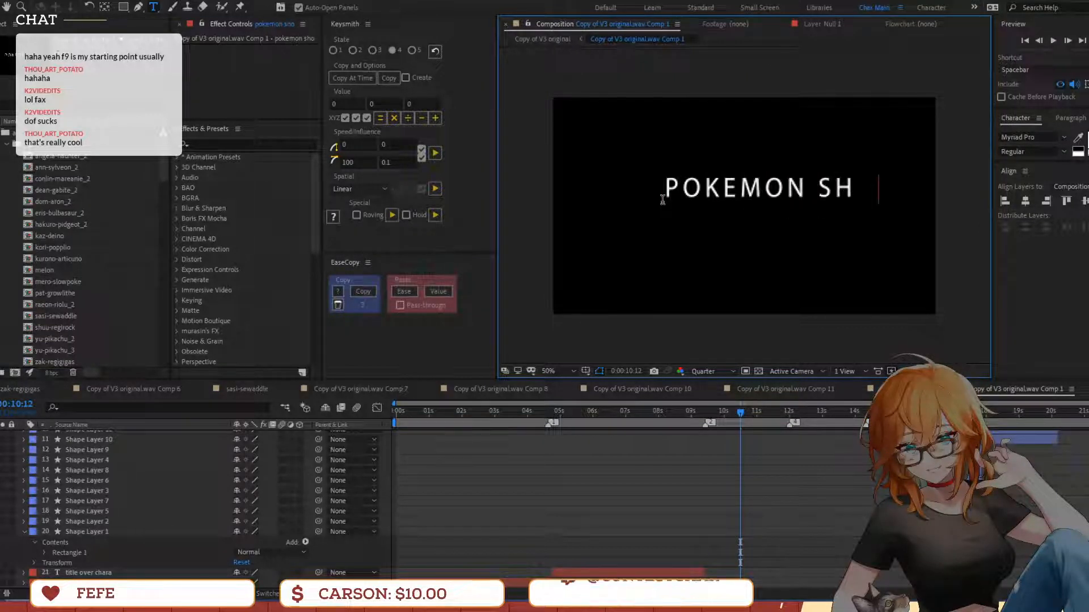
{"action": "type", "text": "OTS"}
{"action": "key", "text": "Escape"}
{"action": "key", "text": "v"}
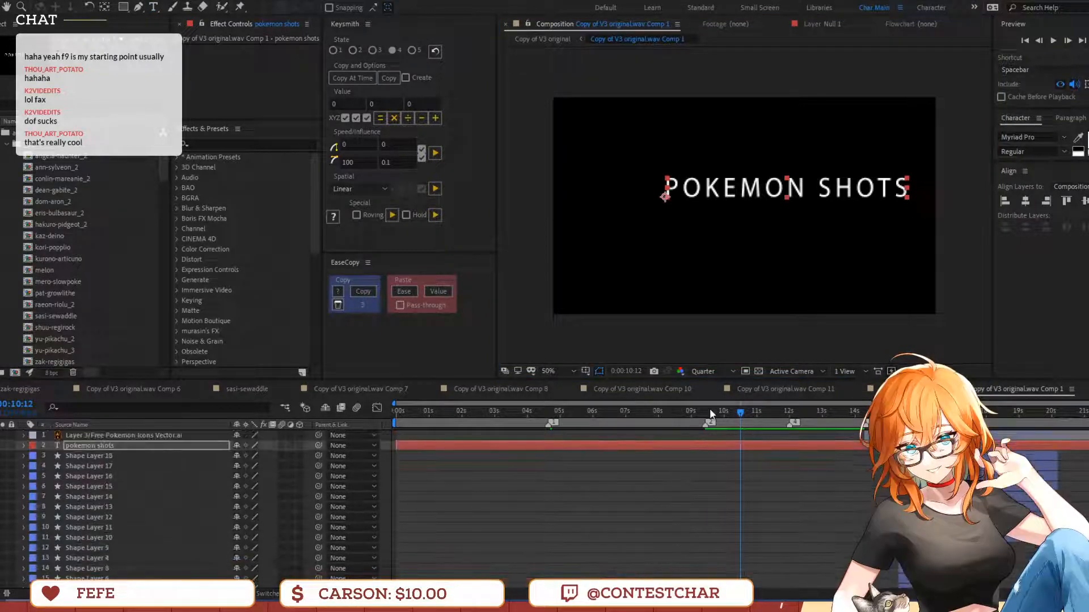
Trim the pokemon shots layer's start to 0:00:09:10 and move it below Shape Layer 1 in the layer stack
{"action": "left_click_drag", "start_coordinate": [707, 410], "coordinate": [705, 447]}
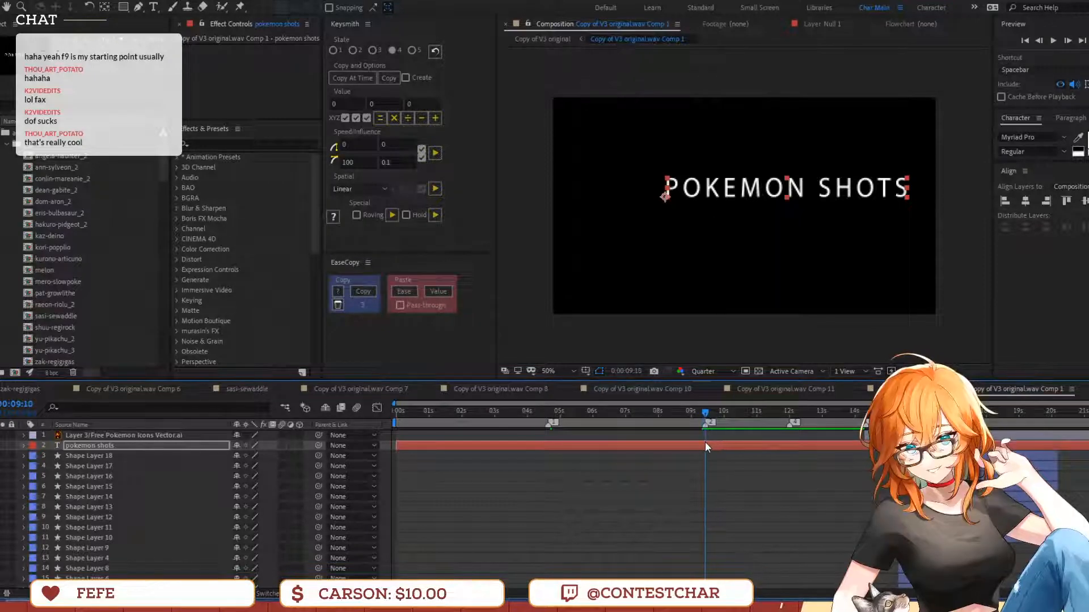
{"action": "key", "text": "alt+bracketleft"}
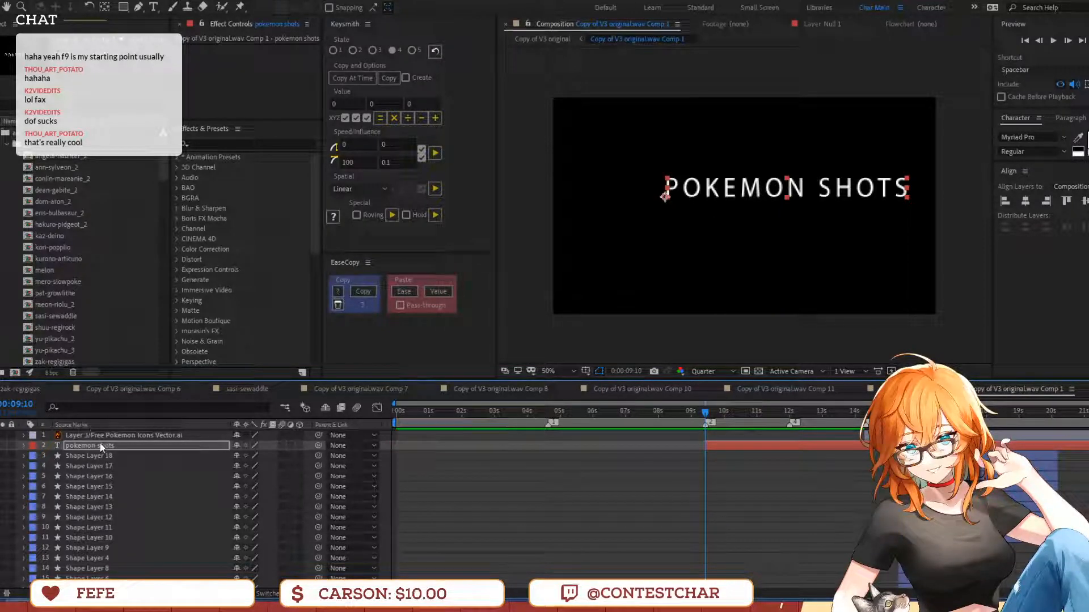
{"action": "scroll", "coordinate": [125, 522], "scroll_direction": "down", "scroll_amount": 1}
{"action": "scroll", "coordinate": [125, 511], "scroll_direction": "down", "scroll_amount": 3}
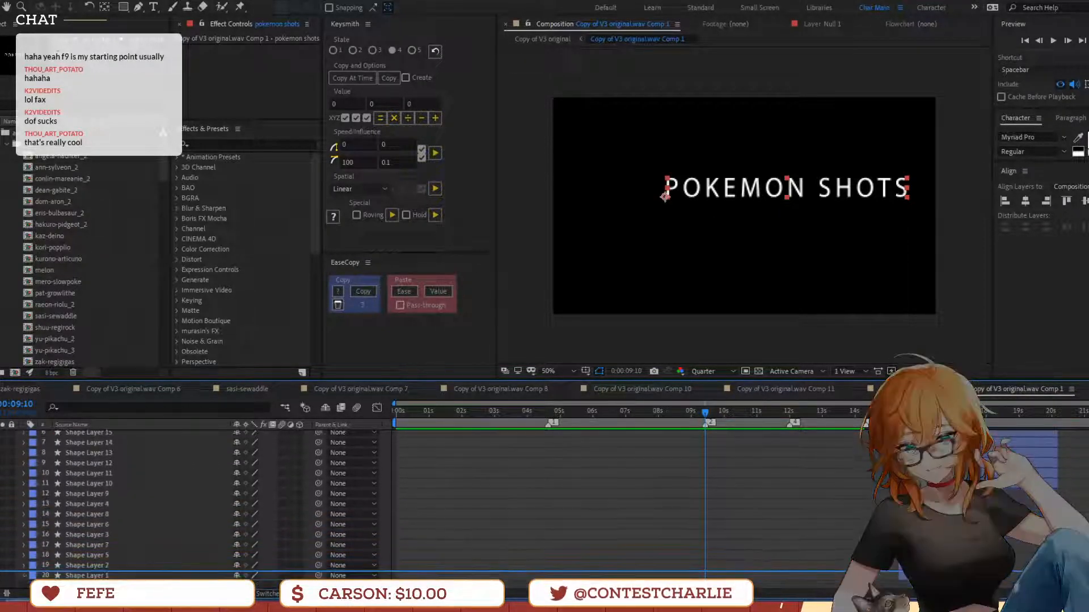
Preview the POKEMON SHOTS title from 0:00:08:18 and the Poke Ball section from 0:00:14:09
{"action": "left_click", "coordinate": [683, 410]}
{"action": "key", "text": "space"}
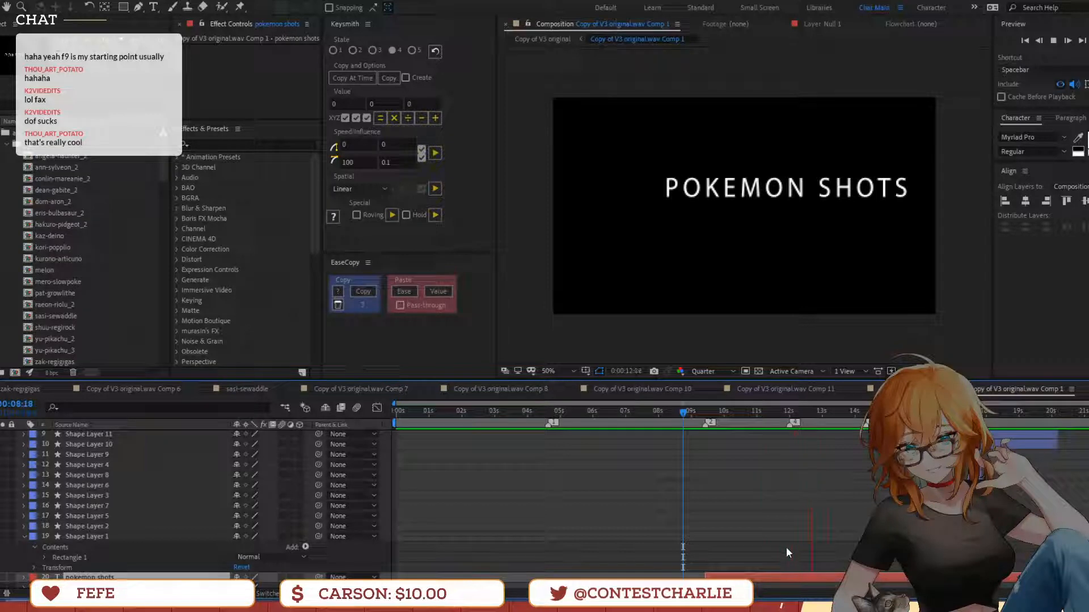
{"action": "key", "text": "space"}
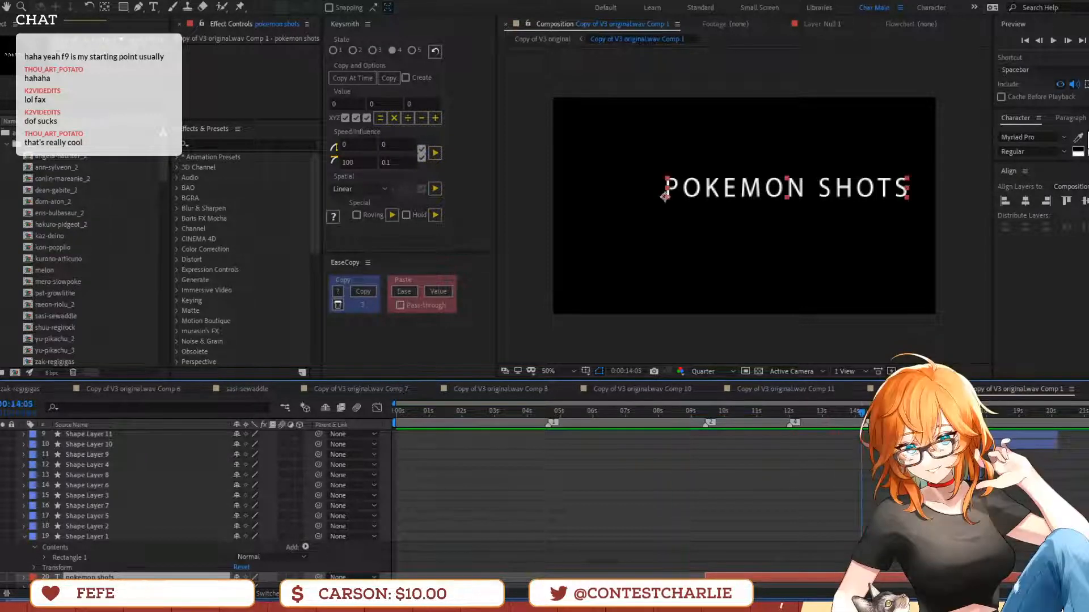
{"action": "key", "text": "Page_Down"}
{"action": "key", "text": "Page_Down"}
{"action": "key", "text": "Page_Down"}
{"action": "key", "text": "Page_Down"}
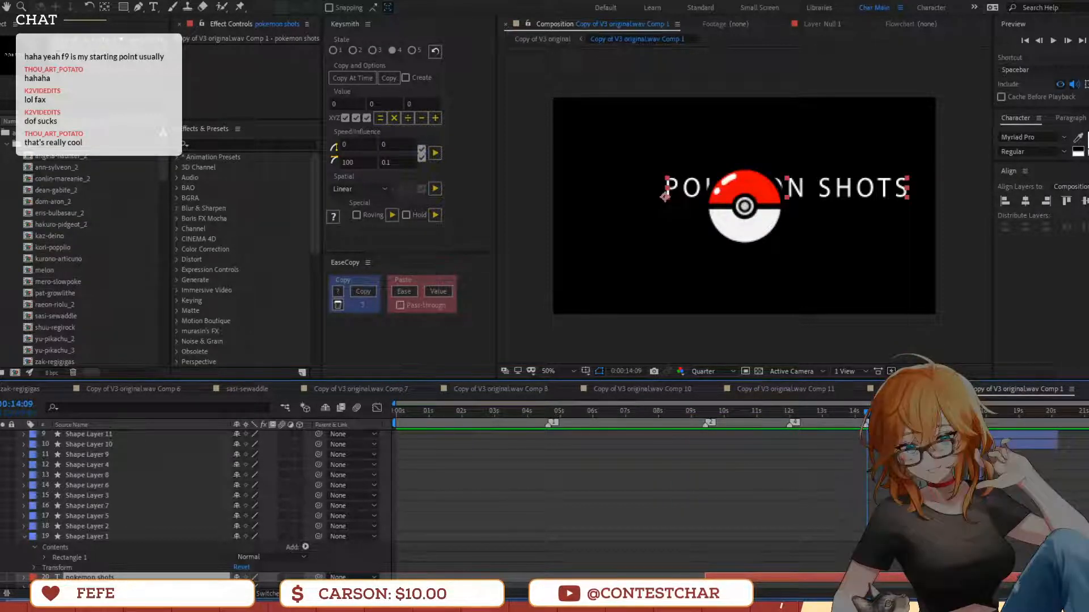
{"action": "key", "text": "space"}
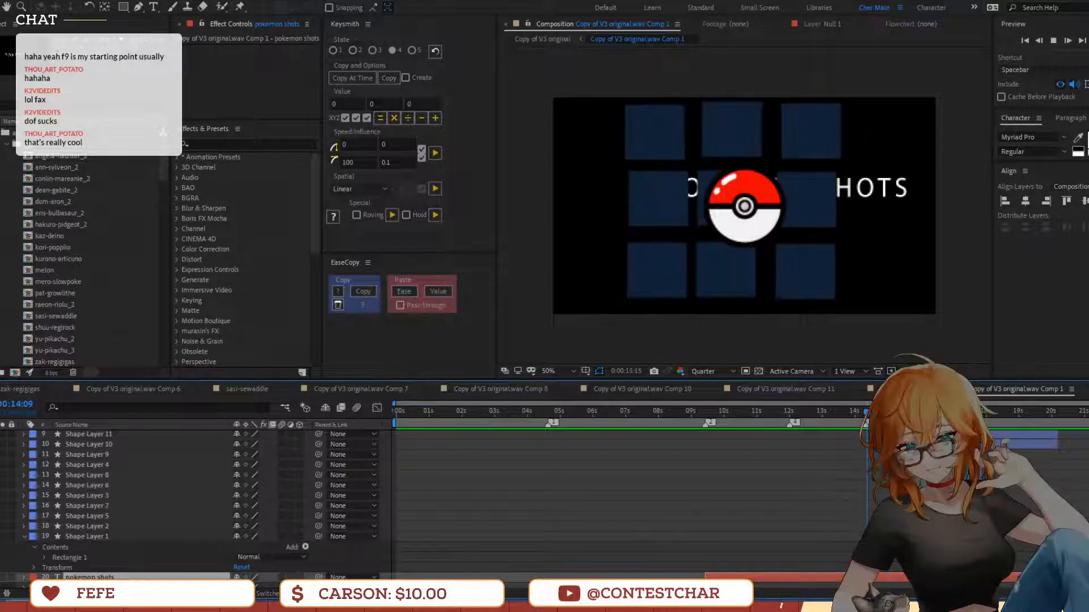
{"action": "key", "text": "space"}
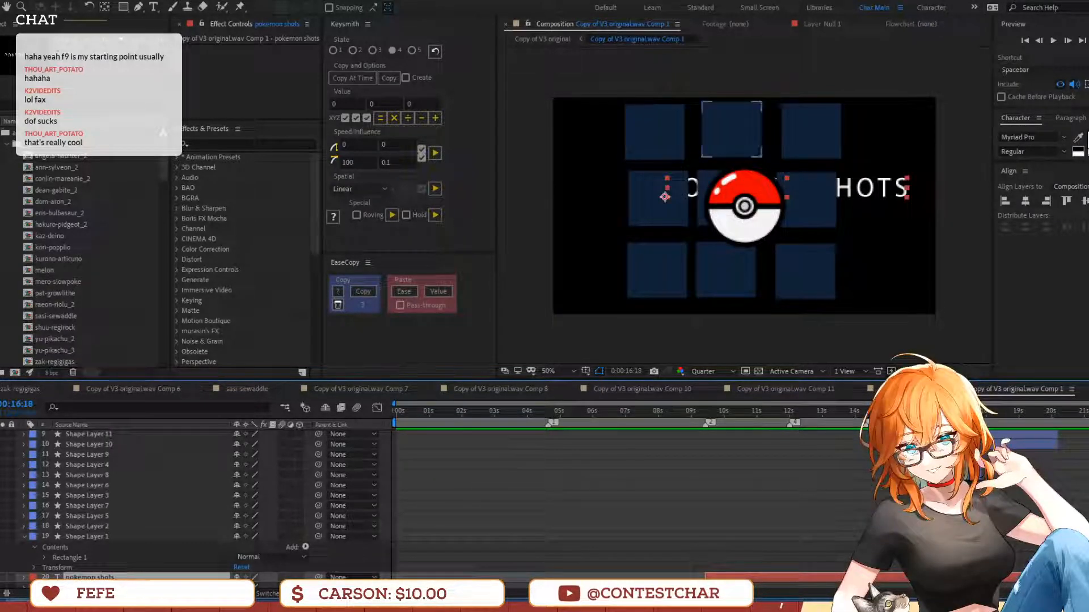
Move Shape Layers 1 through 9 in Comp 1 to start at 0:00:16:18, then preview the Poke Ball section
{"action": "left_click", "coordinate": [731, 130]}
{"action": "left_click", "coordinate": [656, 271]}
{"action": "left_click", "coordinate": [87, 536], "text": "shift"}
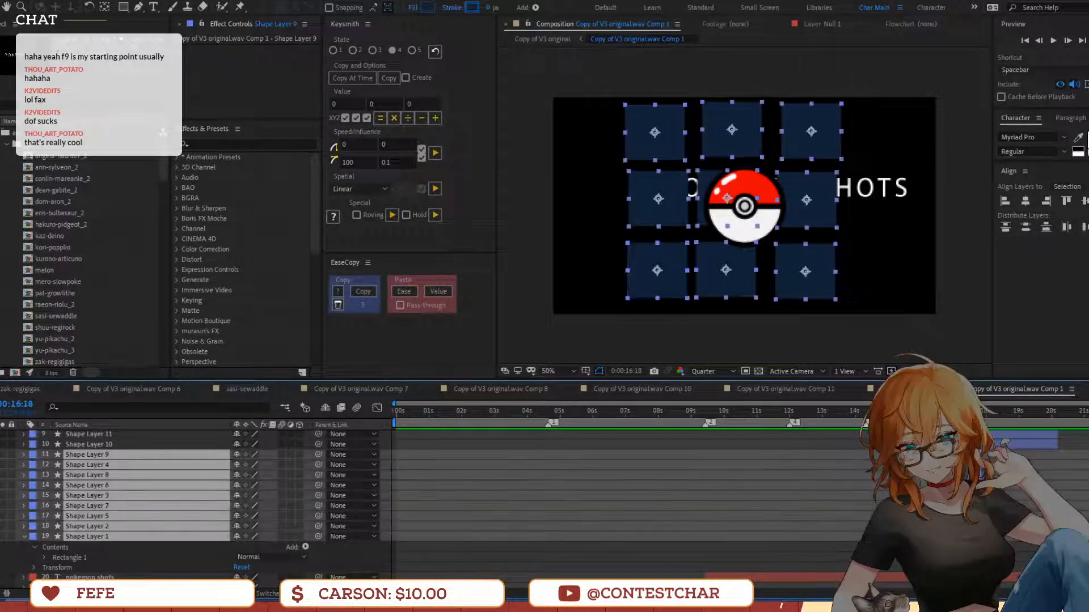
{"action": "key", "text": "["}
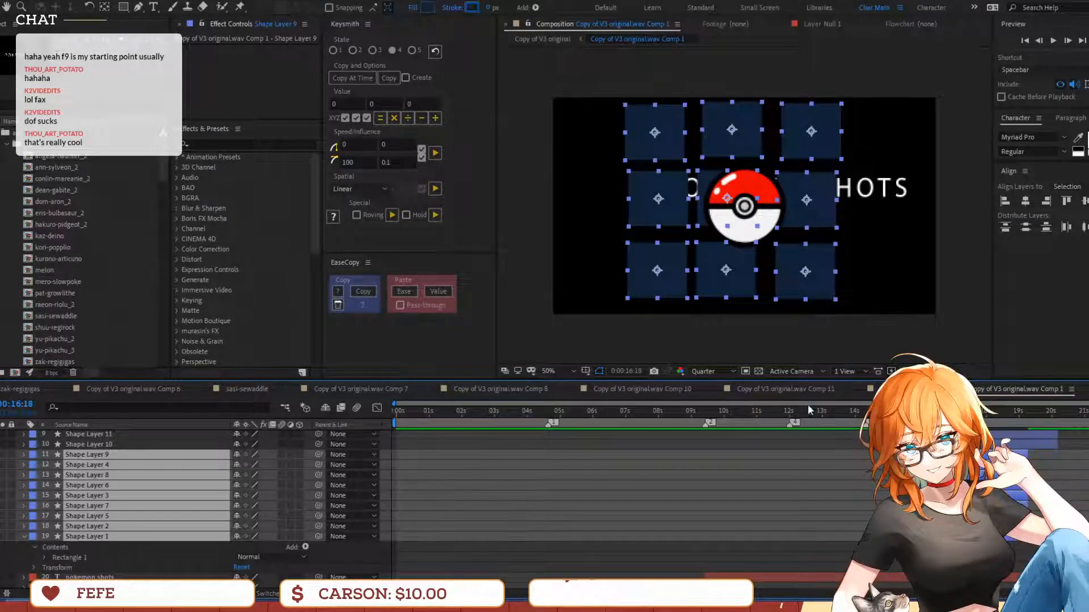
{"action": "left_click", "coordinate": [842, 411]}
{"action": "key", "text": "space"}
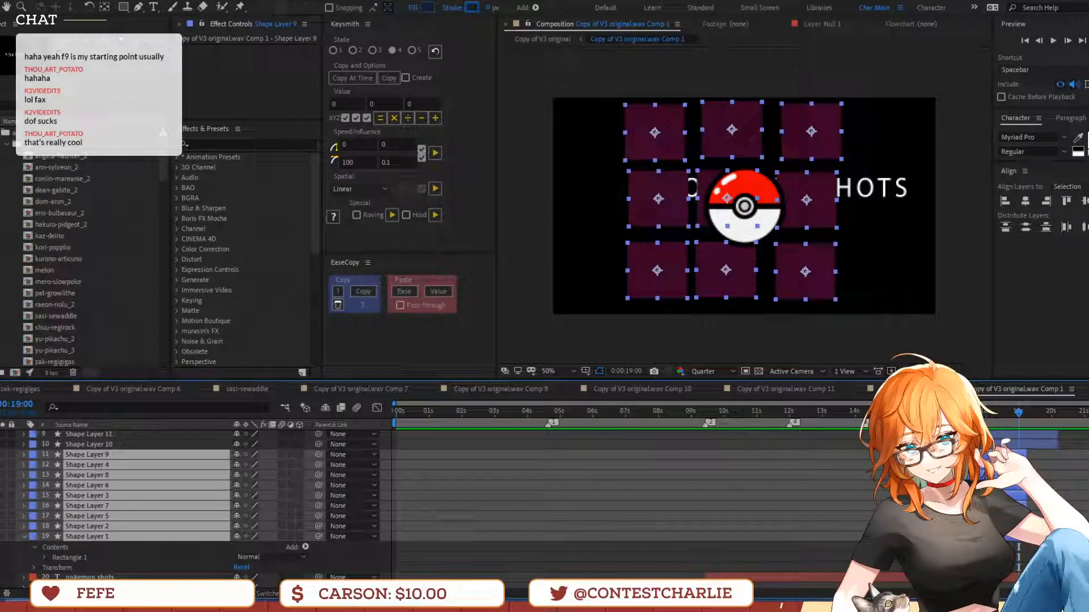
{"action": "key", "text": "space"}
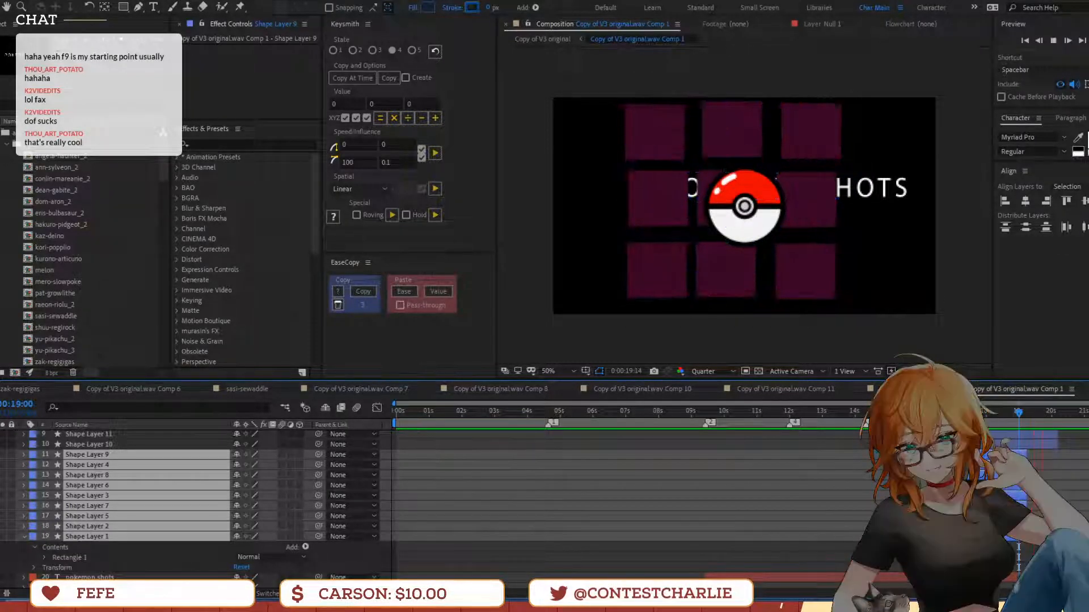
{"action": "key", "text": "space"}
Return to the main composition and preview the POKEMON SHOTS title and Poke Ball section from 0:00:12:17
{"action": "left_click", "coordinate": [558, 38]}
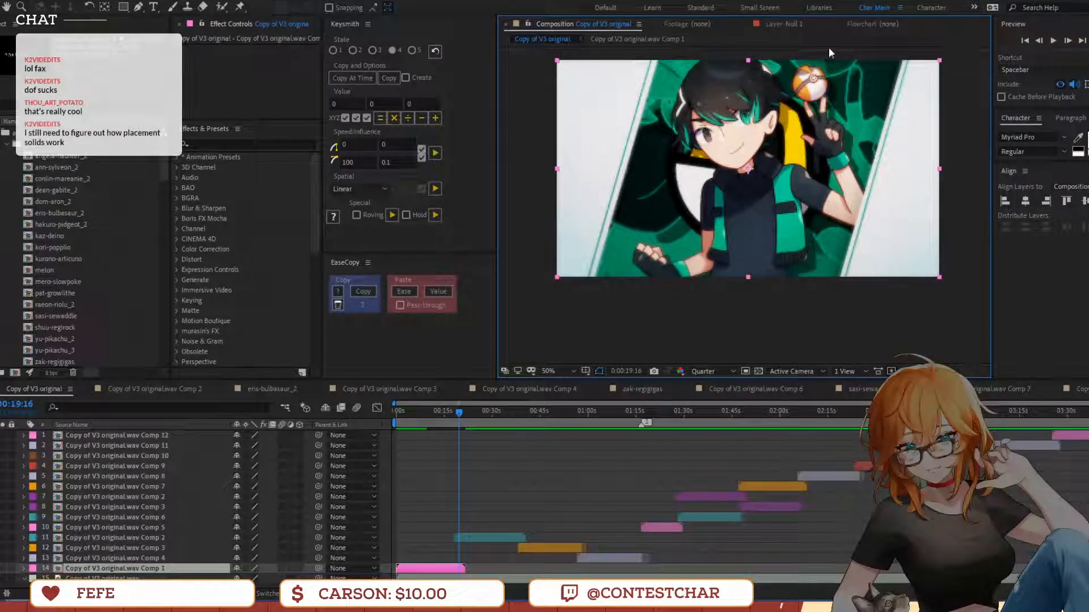
{"action": "left_click", "coordinate": [438, 413]}
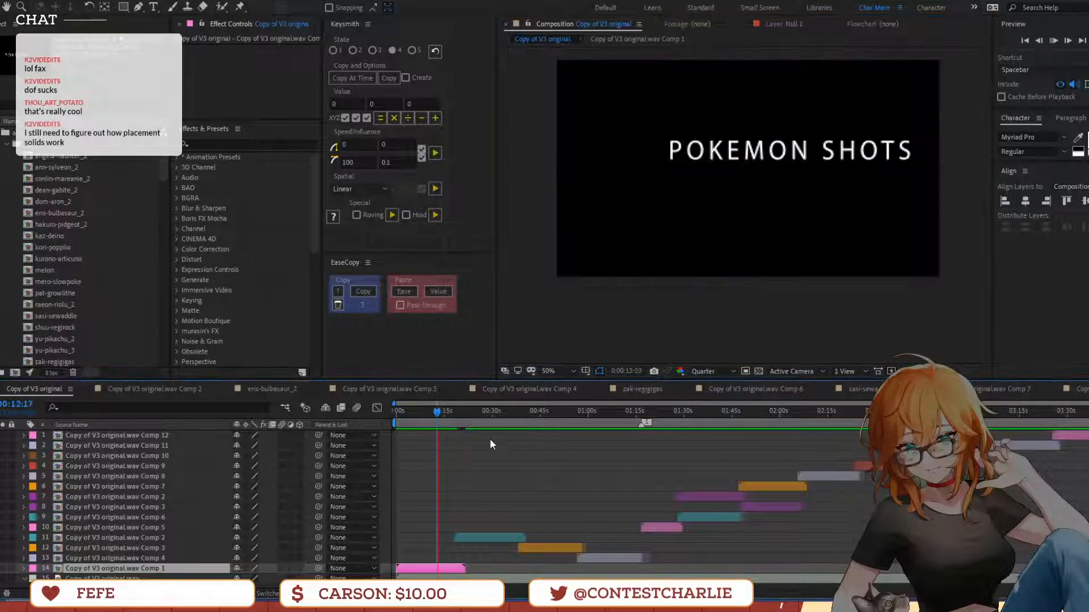
{"action": "key", "text": "space"}
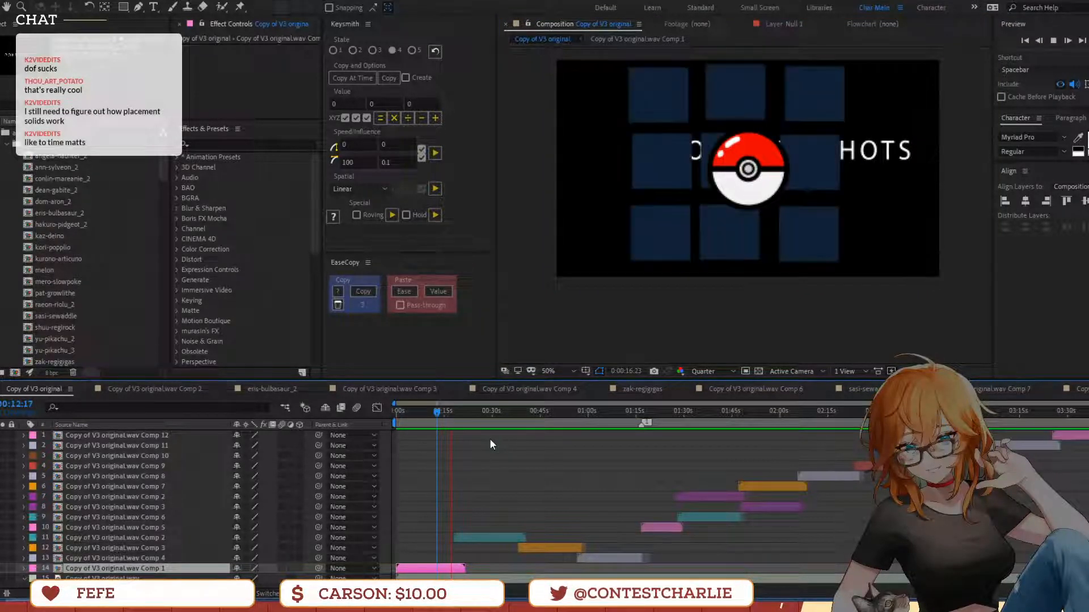
{"action": "key", "text": "space"}
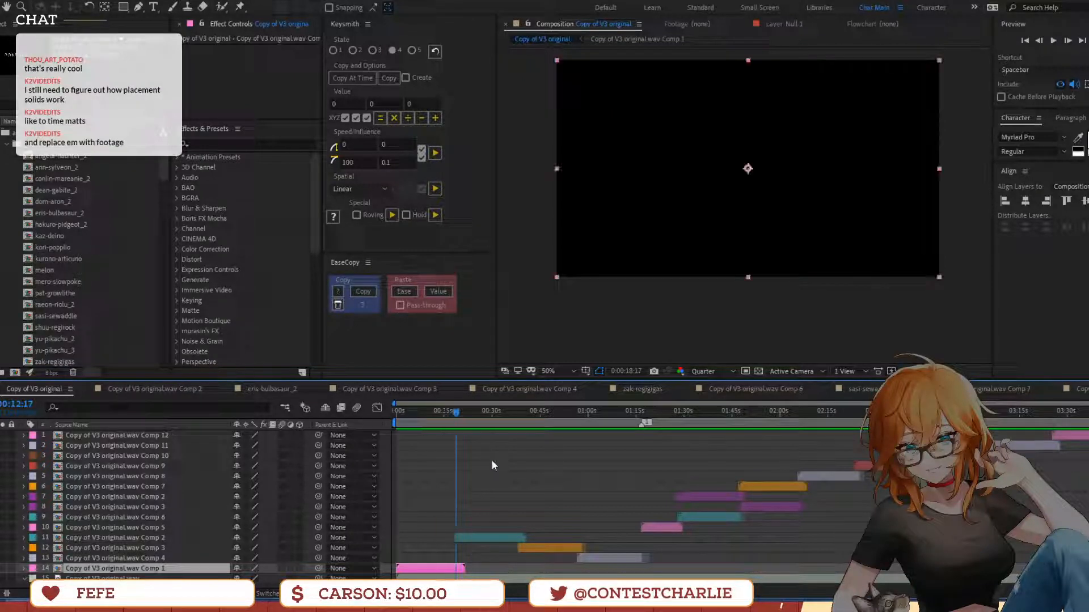
Preview the main edit from 0:00:13:16, then replay Comp 4's group shot section from 0:01:05:10
{"action": "left_click", "coordinate": [458, 545]}
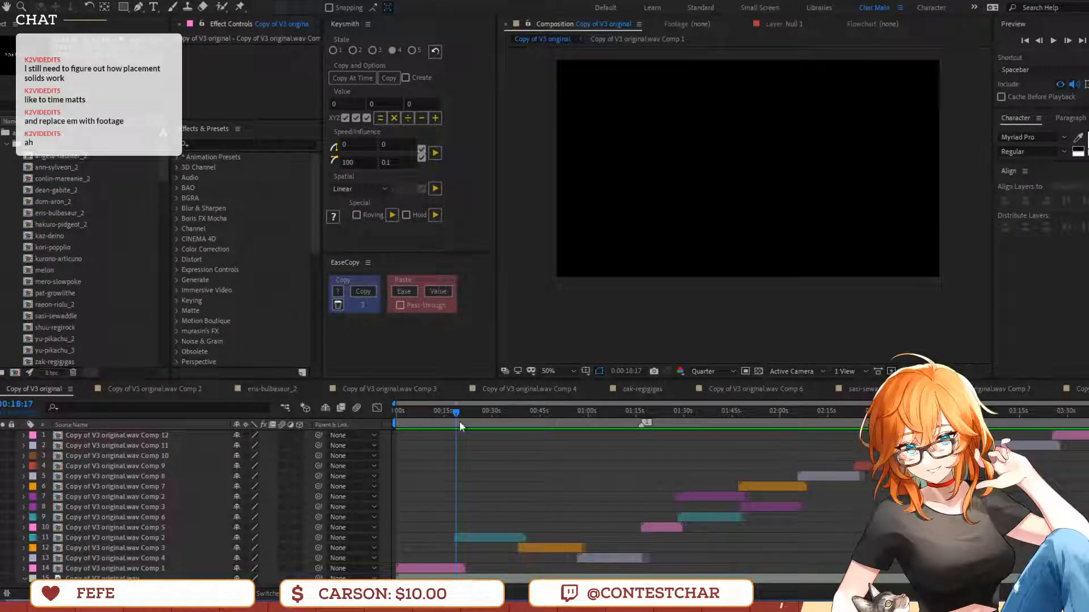
{"action": "left_click_drag", "start_coordinate": [459, 422], "coordinate": [440, 445]}
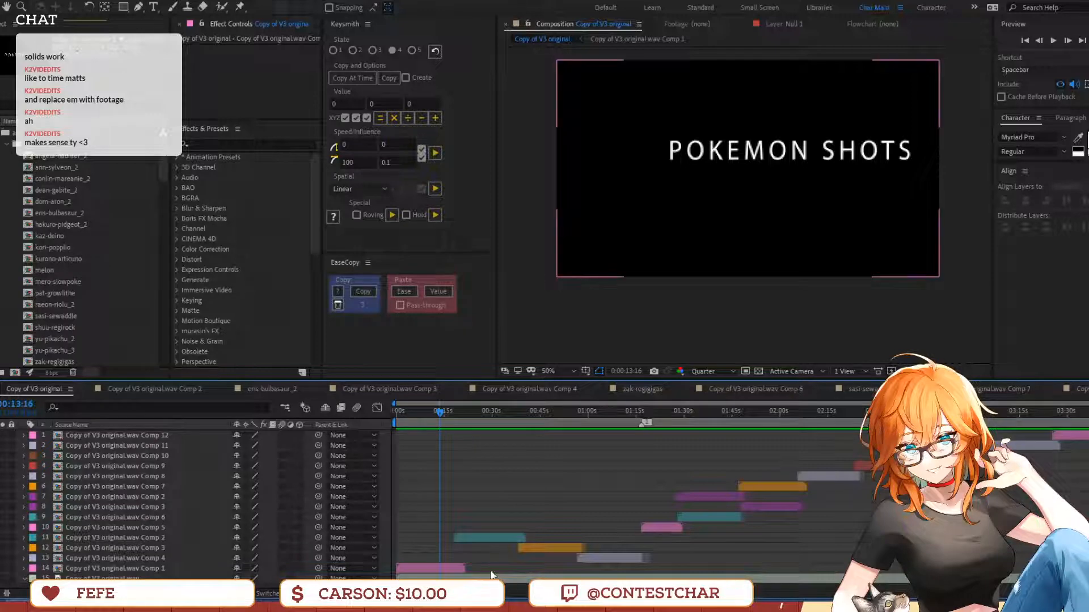
{"action": "left_click", "coordinate": [455, 570]}
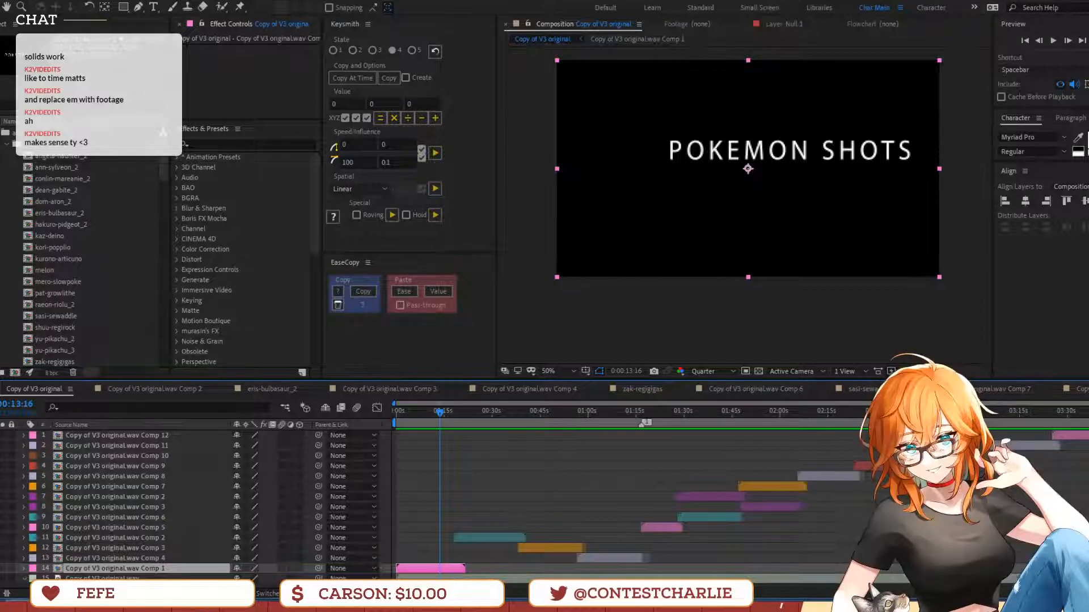
{"action": "key", "text": "space"}
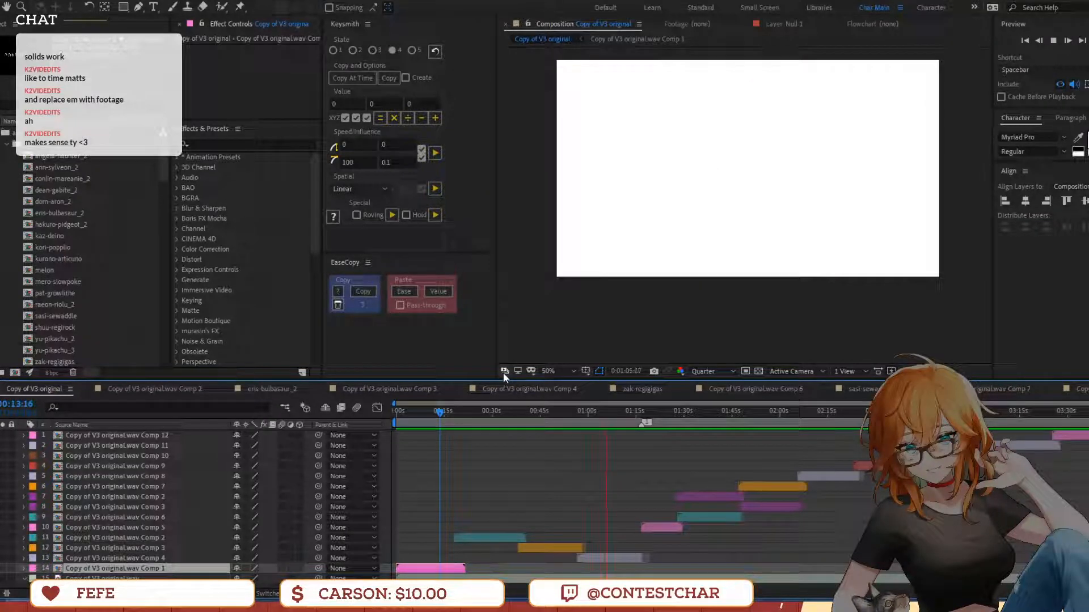
{"action": "key", "text": "space"}
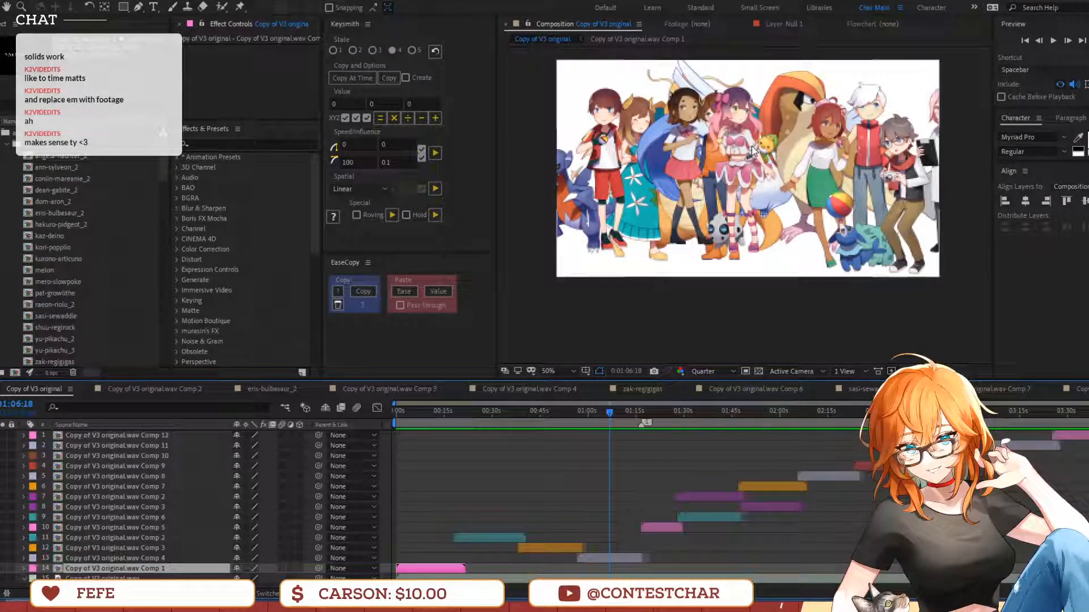
{"action": "left_click", "coordinate": [604, 409]}
{"action": "key", "text": "space"}
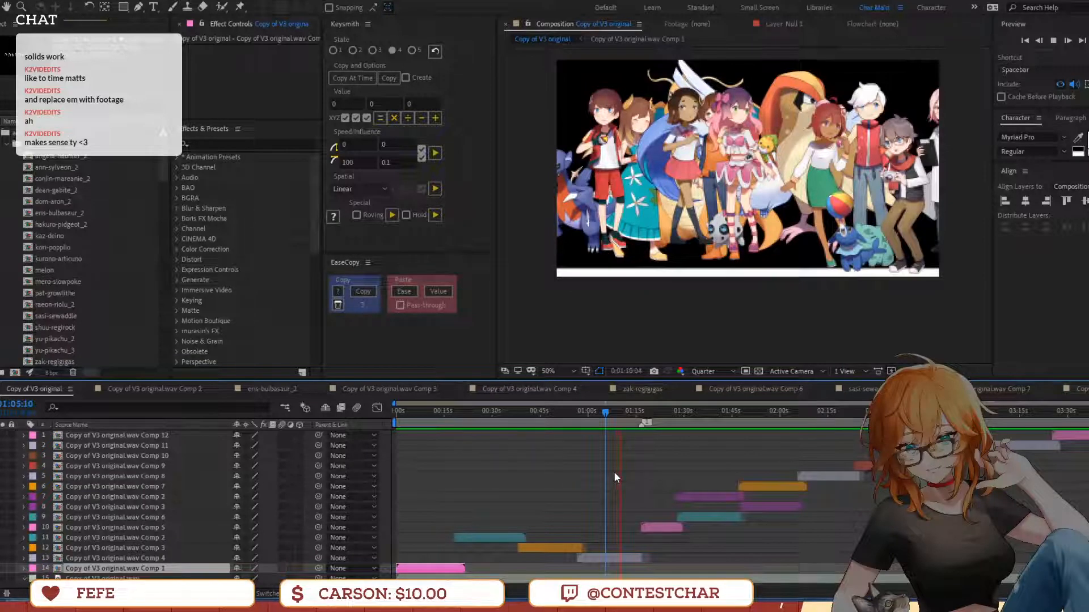
In Comp 4, duplicate the kori-popplio layer below White Solid 3 and move the copy to start where the original ends
{"action": "double_click", "coordinate": [635, 558]}
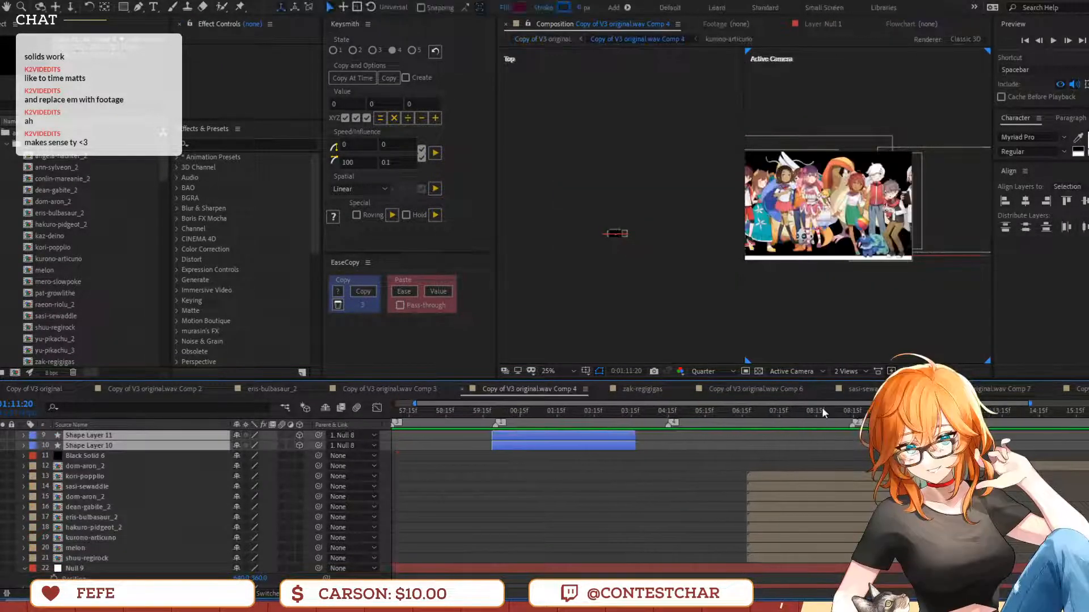
{"action": "left_click", "coordinate": [519, 417]}
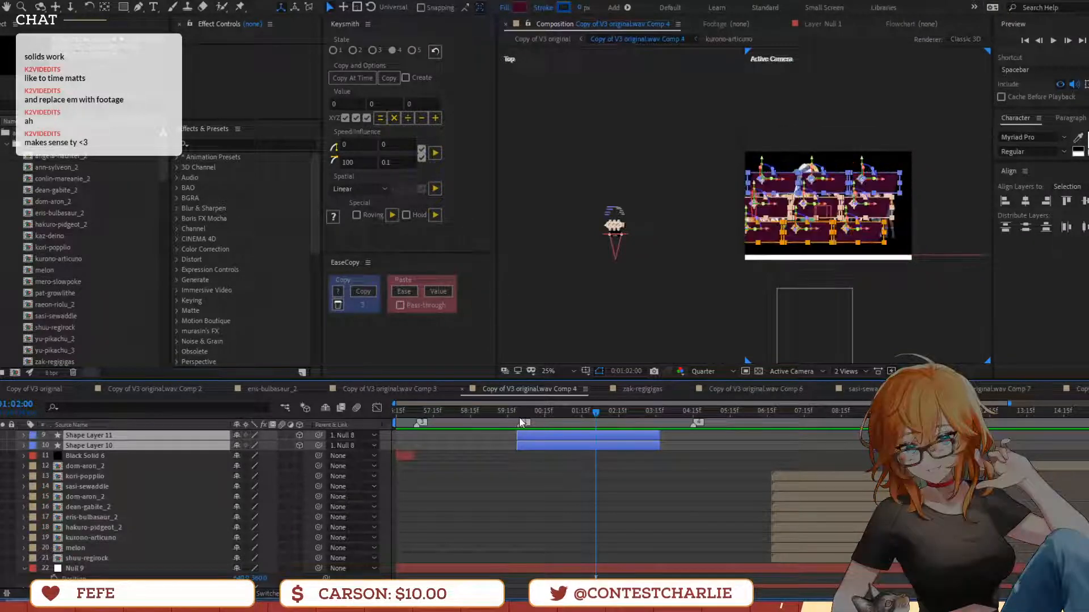
{"action": "left_click", "coordinate": [664, 418]}
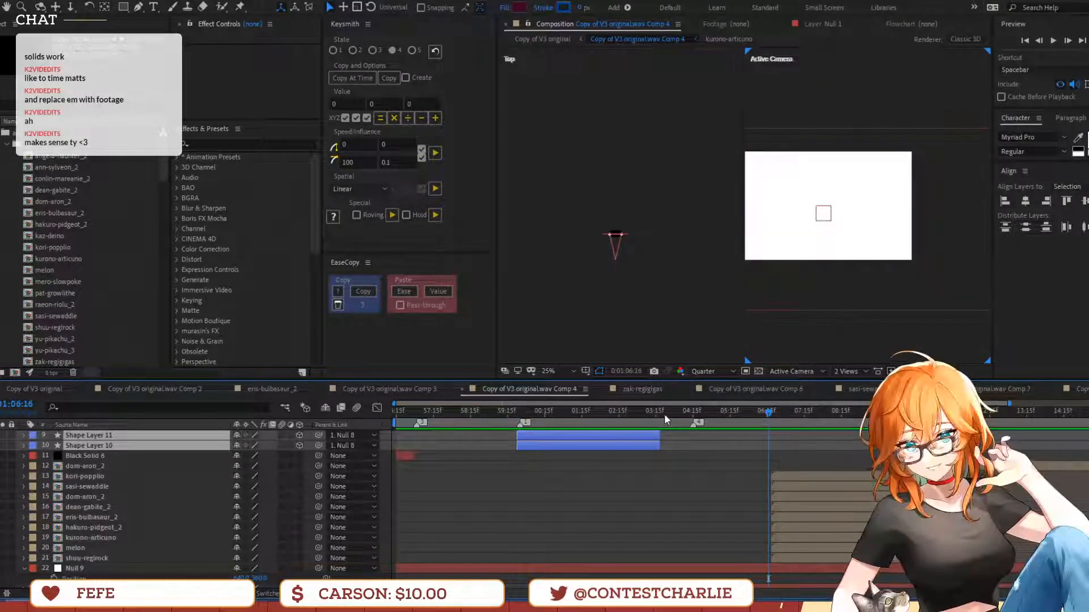
{"action": "key", "text": "space"}
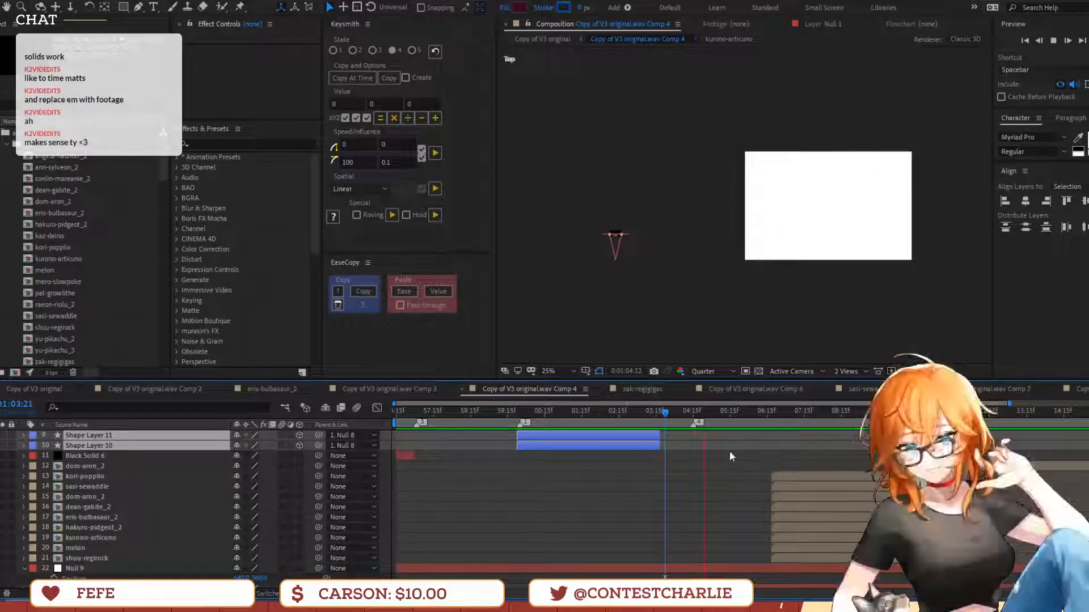
{"action": "key", "text": "space"}
{"action": "scroll", "coordinate": [707, 460], "scroll_direction": "down", "scroll_amount": 4}
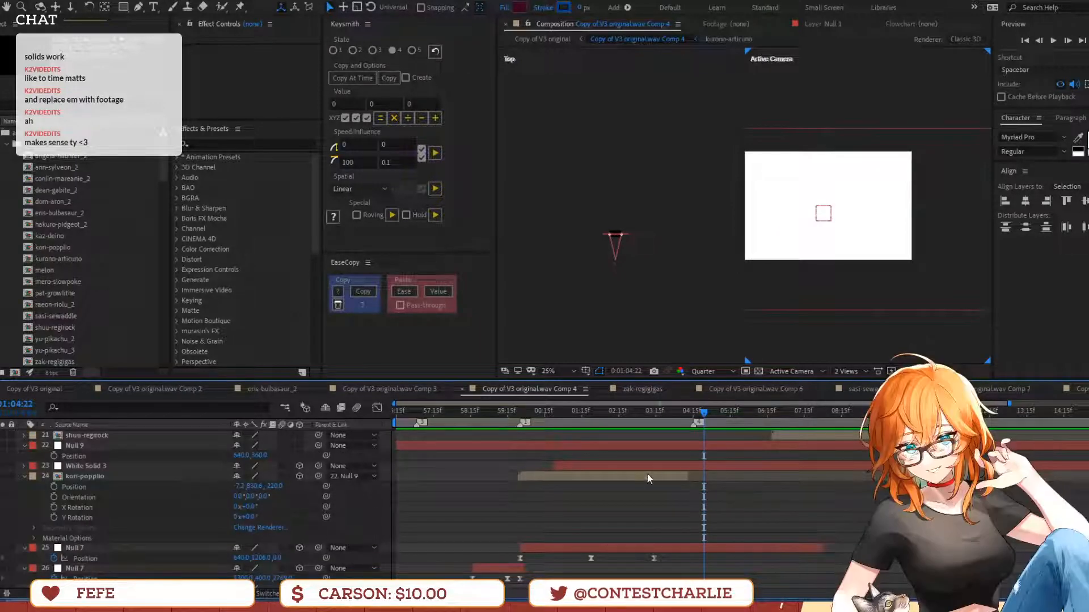
{"action": "left_click", "coordinate": [648, 474]}
{"action": "key", "text": "ctrl+d"}
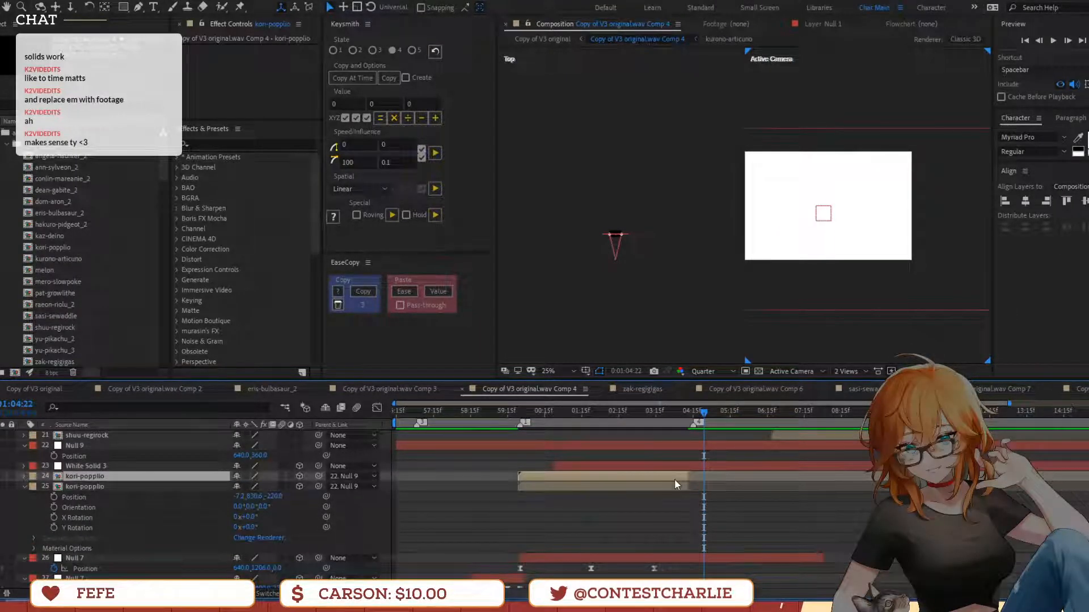
{"action": "left_click_drag", "start_coordinate": [674, 479], "coordinate": [843, 477]}
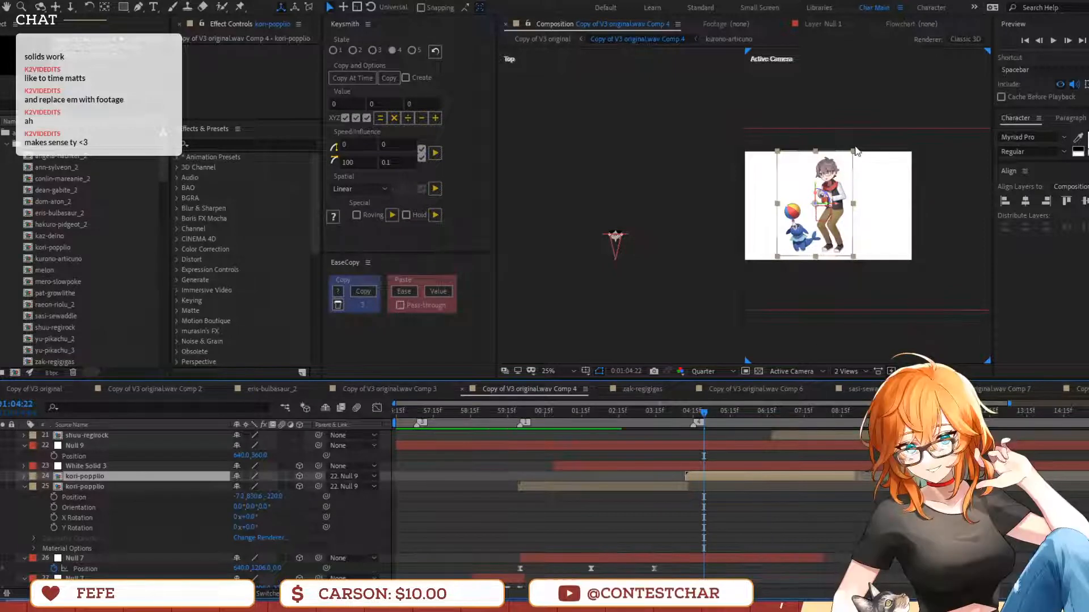
Enlarge the duplicated kori-popplio layer, set its Z Rotation to 23°, and reposition it as a face close-up
{"action": "left_click_drag", "start_coordinate": [853, 152], "coordinate": [757, 332]}
{"action": "key", "text": "r"}
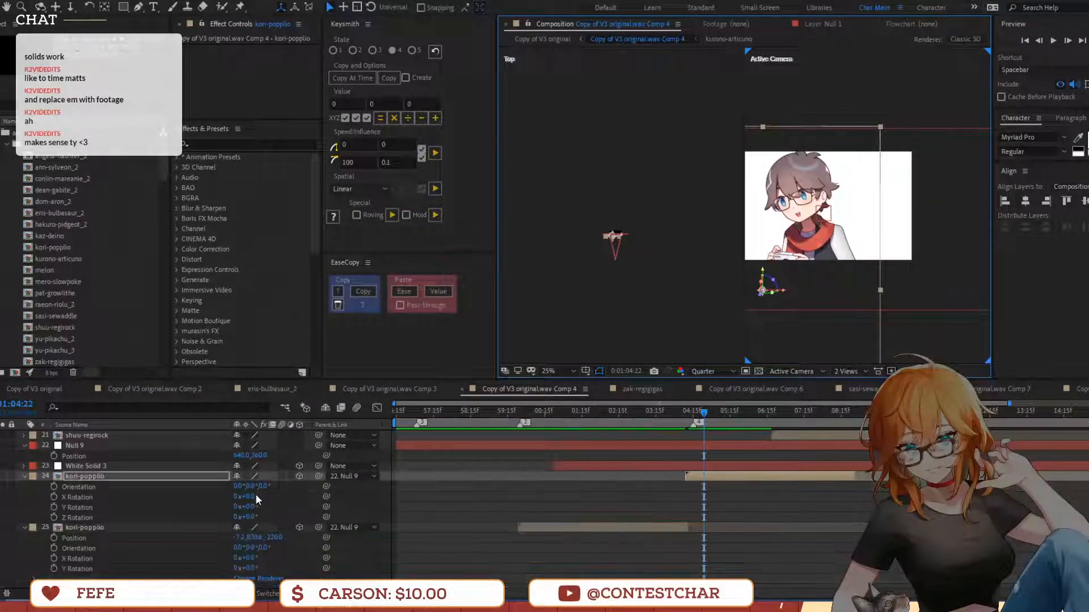
{"action": "mouse_move", "coordinate": [246, 517]}
{"action": "left_mouse_down"}
{"action": "mouse_move", "coordinate": [261, 507]}
{"action": "mouse_move", "coordinate": [250, 509]}
{"action": "left_mouse_up"}
{"action": "left_click", "coordinate": [805, 252]}
{"action": "left_click_drag", "start_coordinate": [805, 251], "coordinate": [799, 250]}
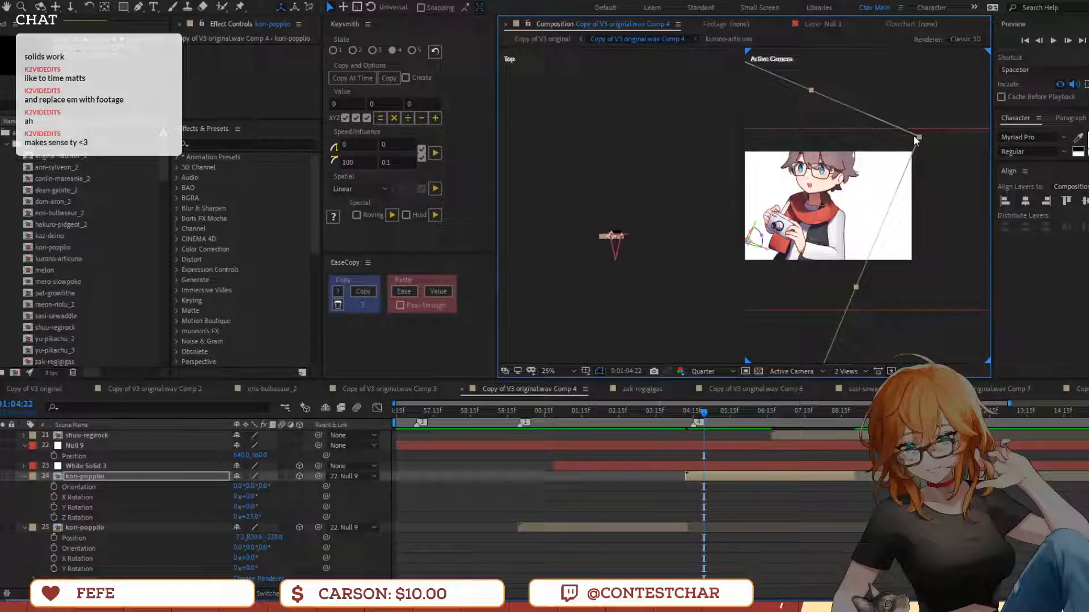
{"action": "left_click_drag", "start_coordinate": [914, 138], "coordinate": [1021, 73]}
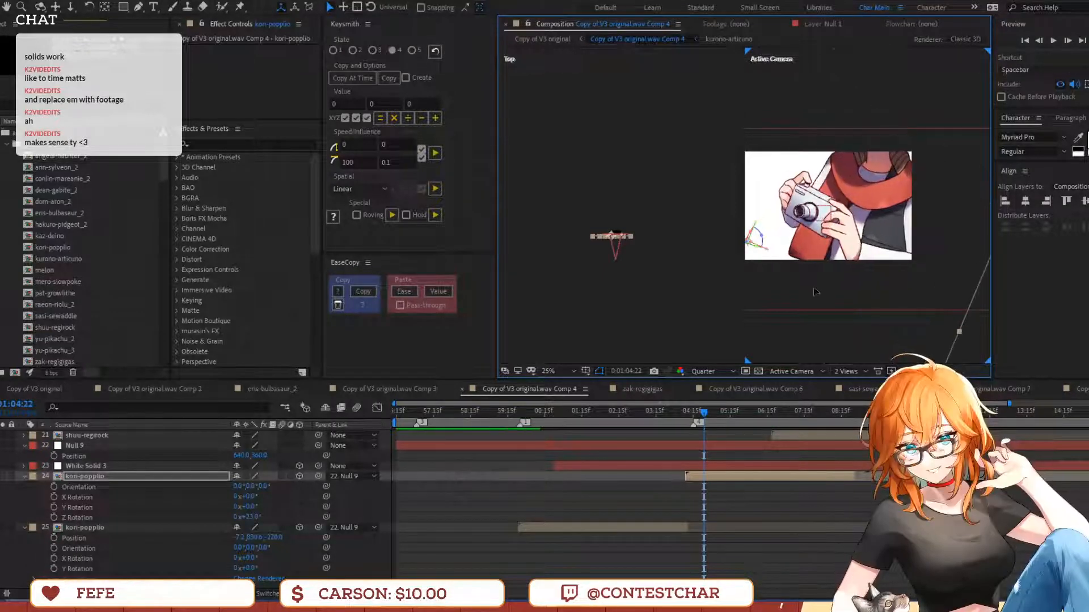
{"action": "left_click_drag", "start_coordinate": [815, 291], "coordinate": [847, 287]}
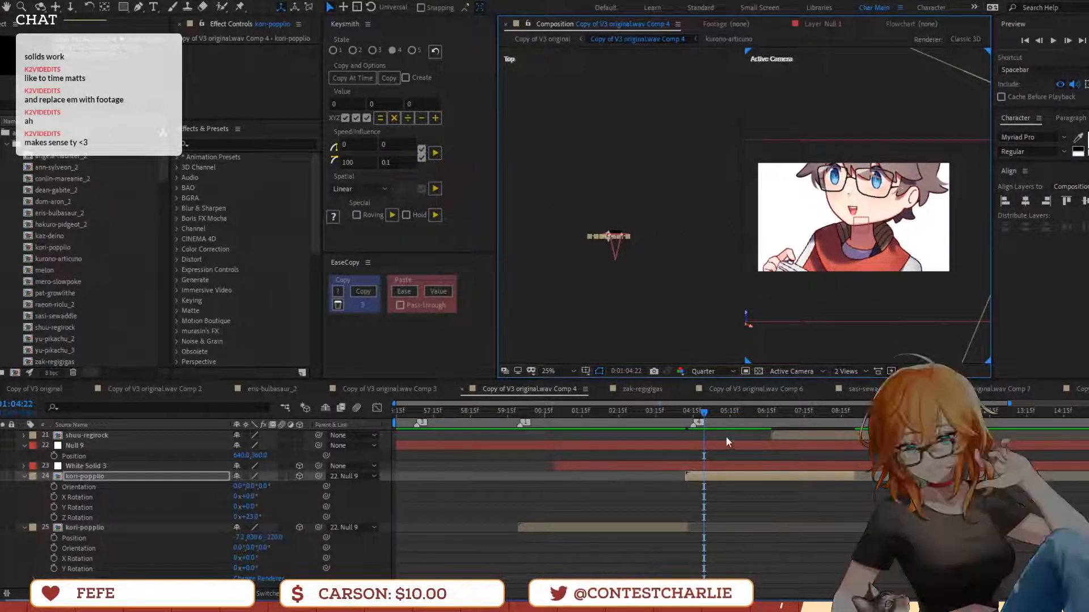
Check the kori-popplio close-up in the main composition, then preview Comp 4 through the change to the group shot at 0:01:07:04
{"action": "left_click", "coordinate": [422, 390]}
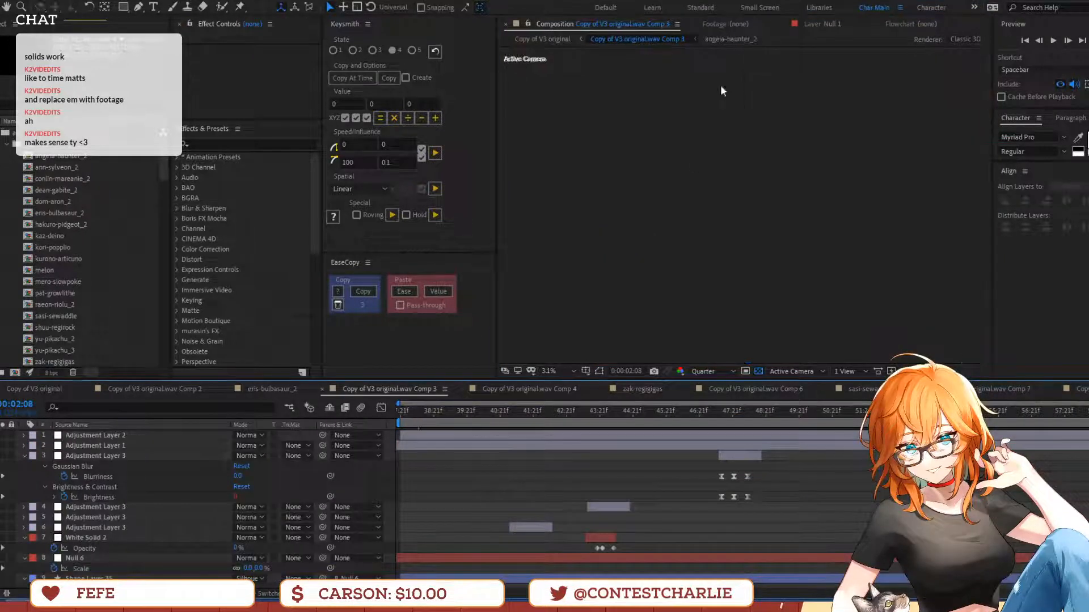
{"action": "left_click", "coordinate": [564, 35]}
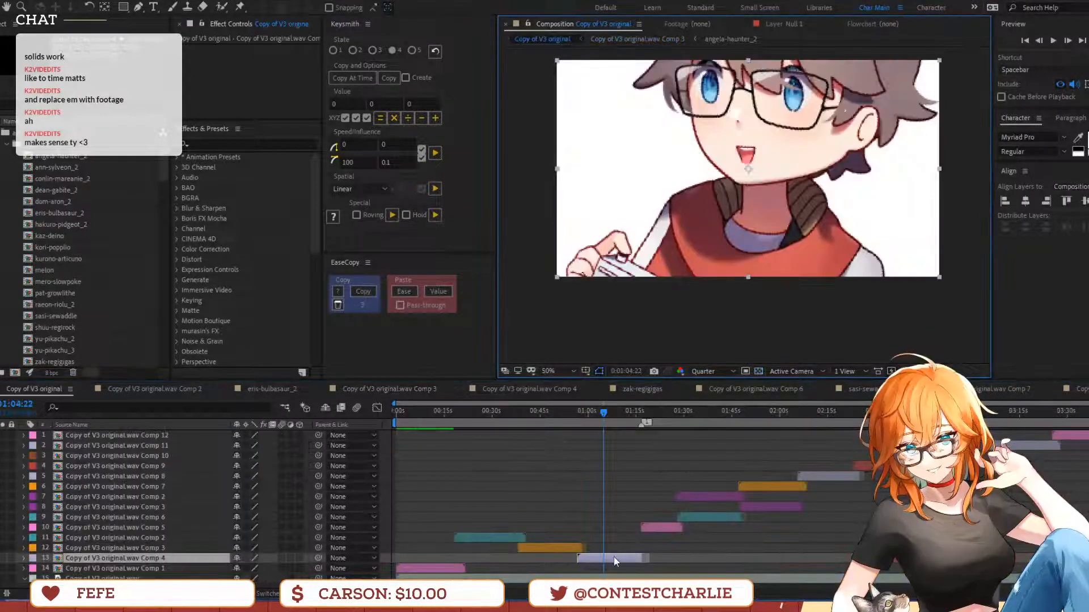
{"action": "double_click", "coordinate": [614, 557]}
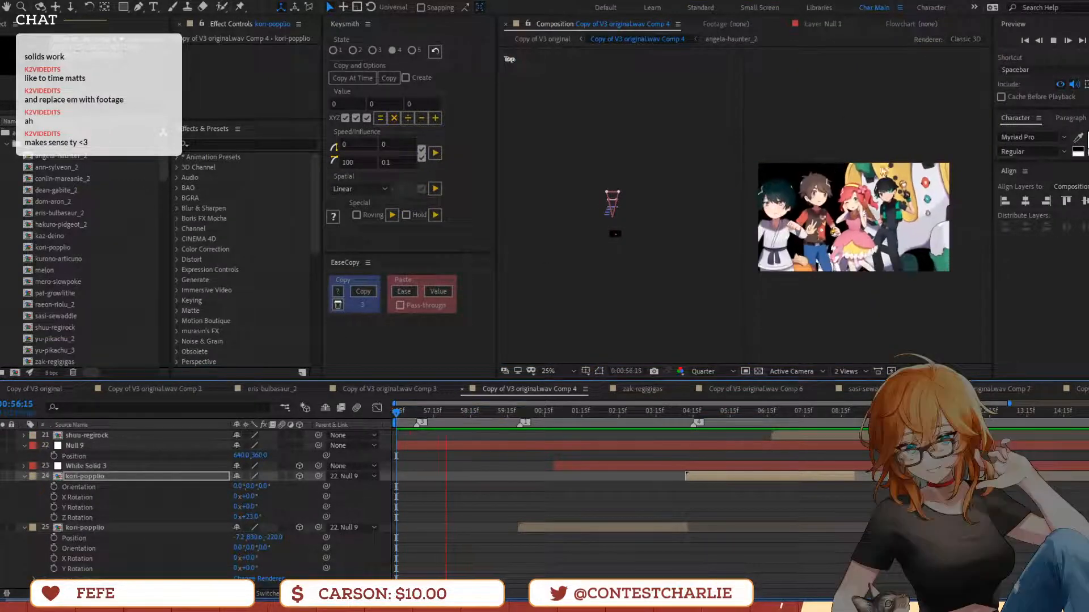
{"action": "key", "text": "space"}
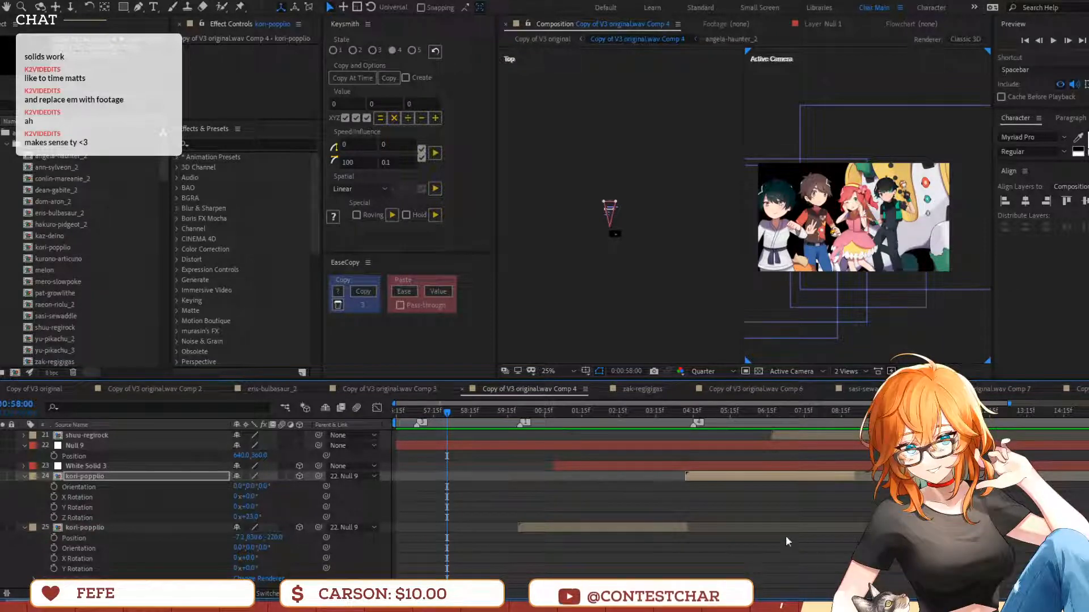
{"action": "key", "text": "space"}
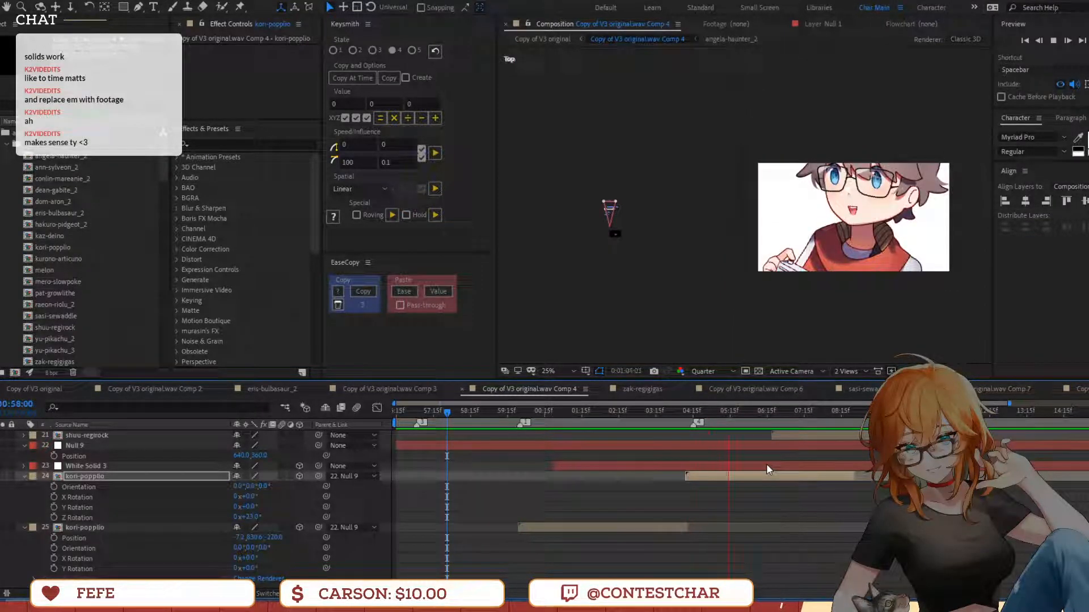
{"action": "key", "text": "space"}
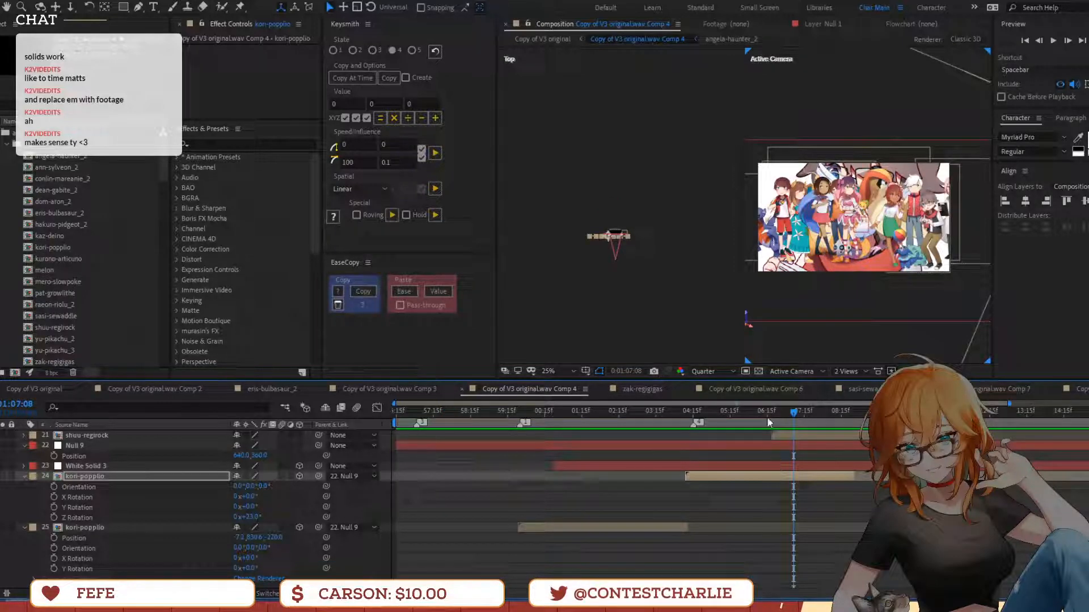
{"action": "left_click_drag", "start_coordinate": [690, 406], "coordinate": [709, 406]}
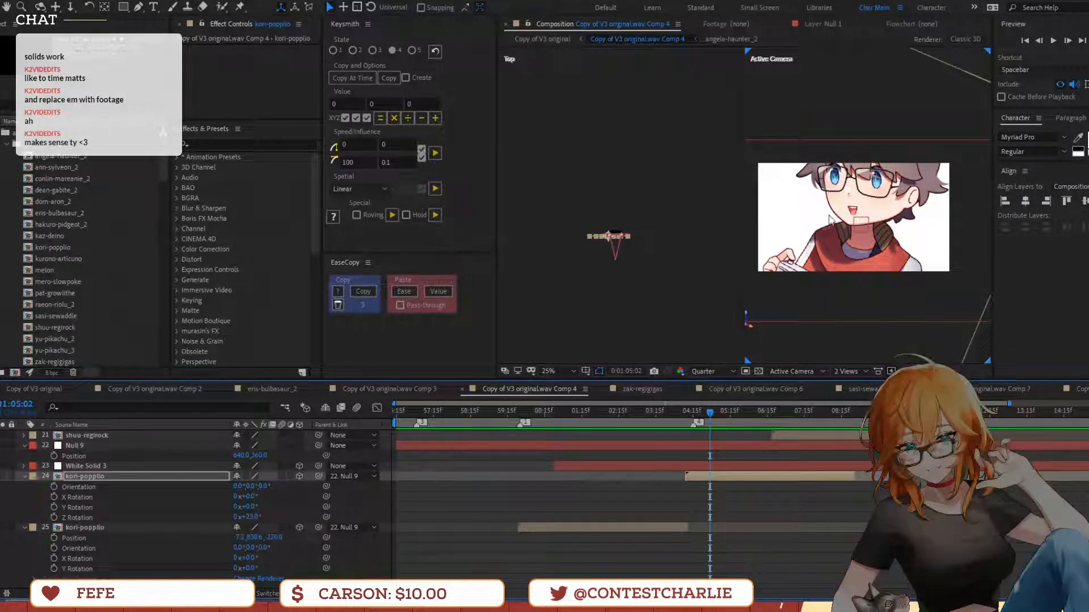
{"action": "left_click", "coordinate": [786, 412]}
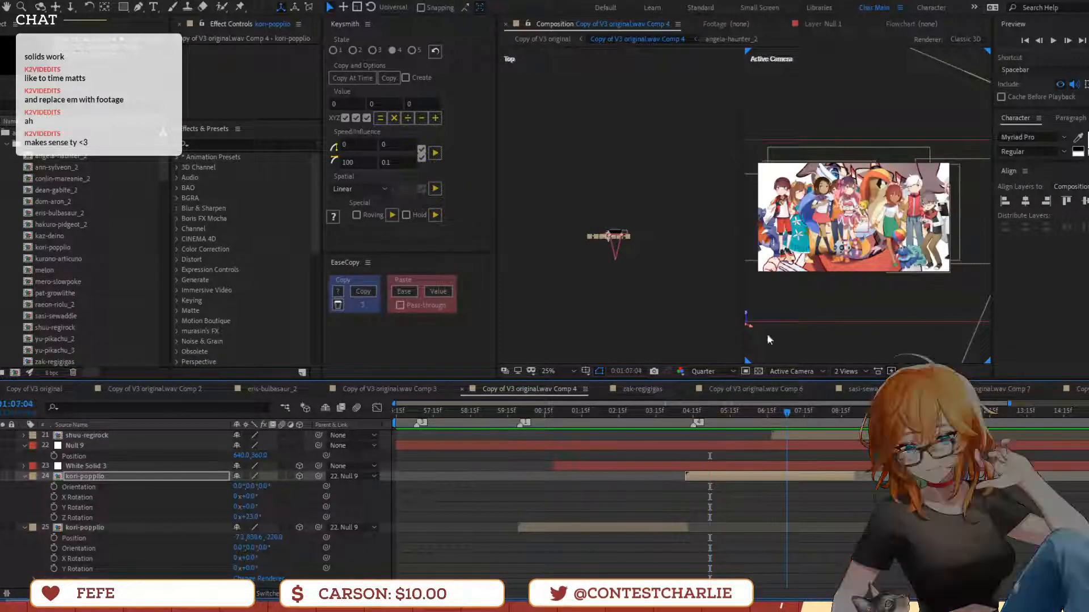
Select the group shot layers from kori-popplio (layer 13) to shuu-regirock and set their label color to pink
{"action": "scroll", "coordinate": [768, 502], "scroll_direction": "up", "scroll_amount": 3}
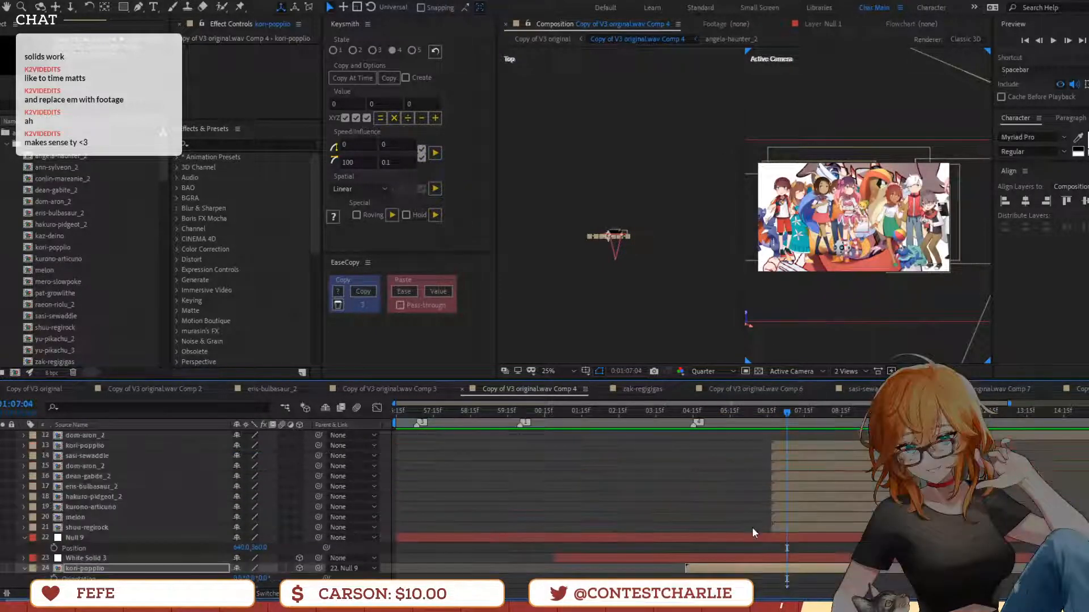
{"action": "left_click", "coordinate": [813, 518]}
{"action": "scroll", "coordinate": [816, 519], "scroll_direction": "up", "scroll_amount": 2}
{"action": "left_click", "coordinate": [853, 506]}
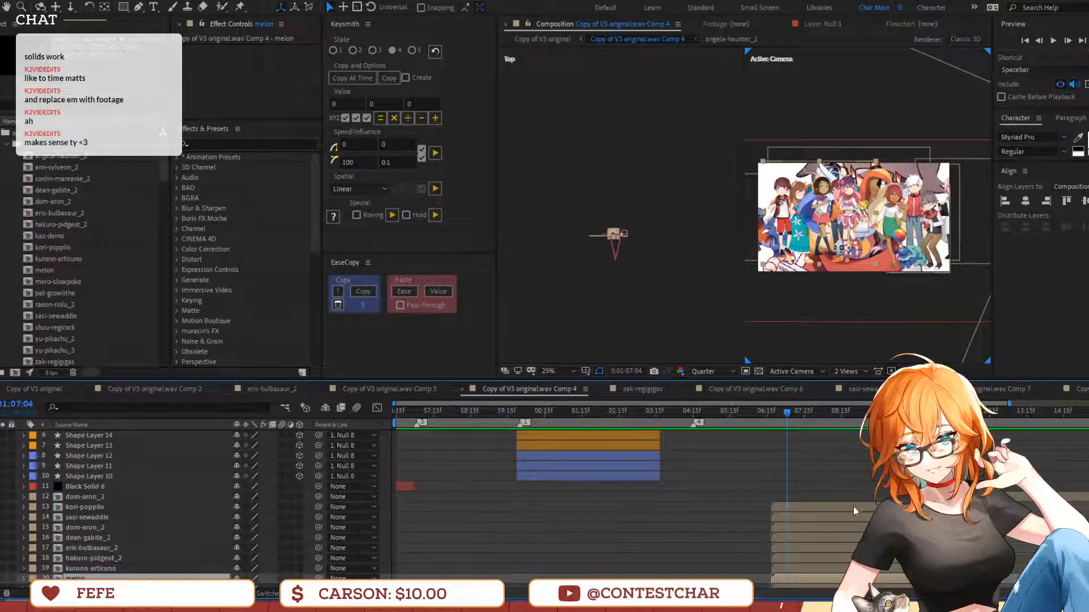
{"action": "scroll", "coordinate": [853, 505], "scroll_direction": "down", "scroll_amount": 4}
{"action": "scroll", "coordinate": [121, 497], "scroll_direction": "up", "scroll_amount": 1}
{"action": "left_click", "coordinate": [842, 493], "text": "shift"}
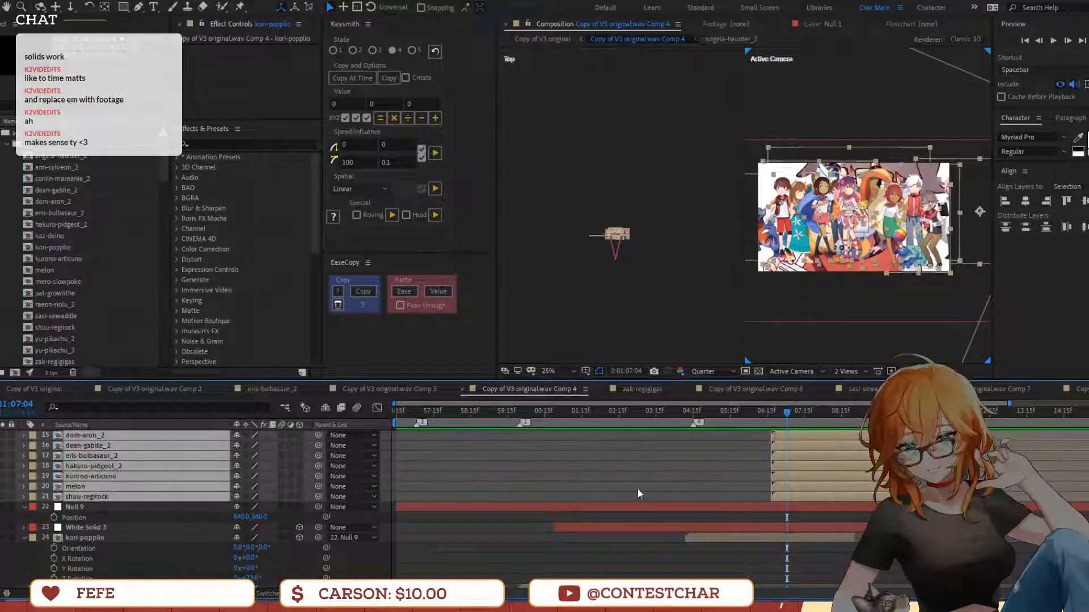
{"action": "left_click", "coordinate": [32, 483]}
{"action": "left_click", "coordinate": [73, 354]}
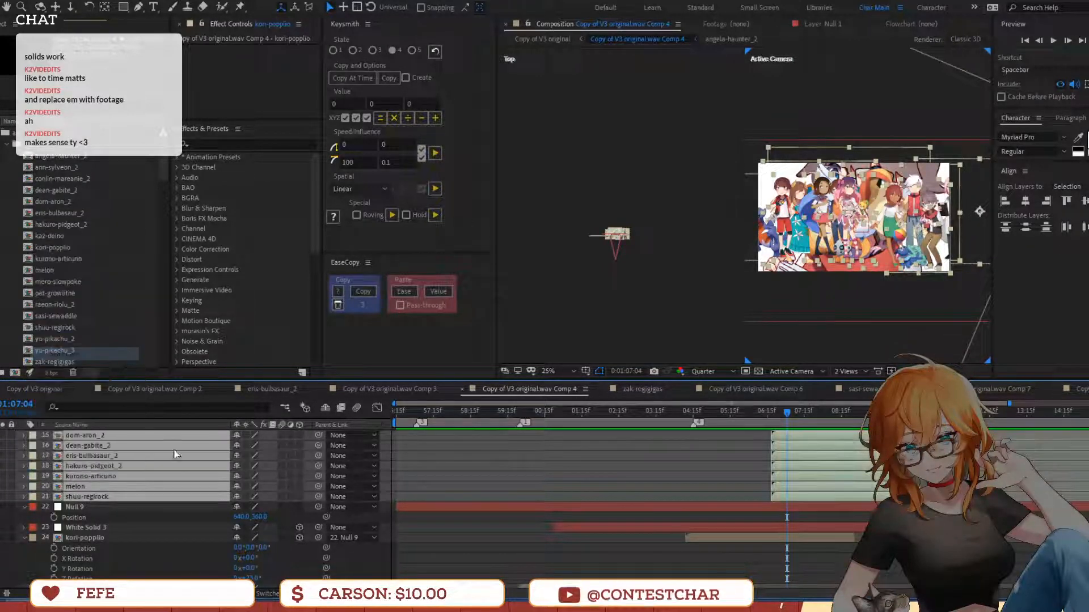
{"action": "left_click", "coordinate": [34, 470]}
{"action": "left_click", "coordinate": [96, 302]}
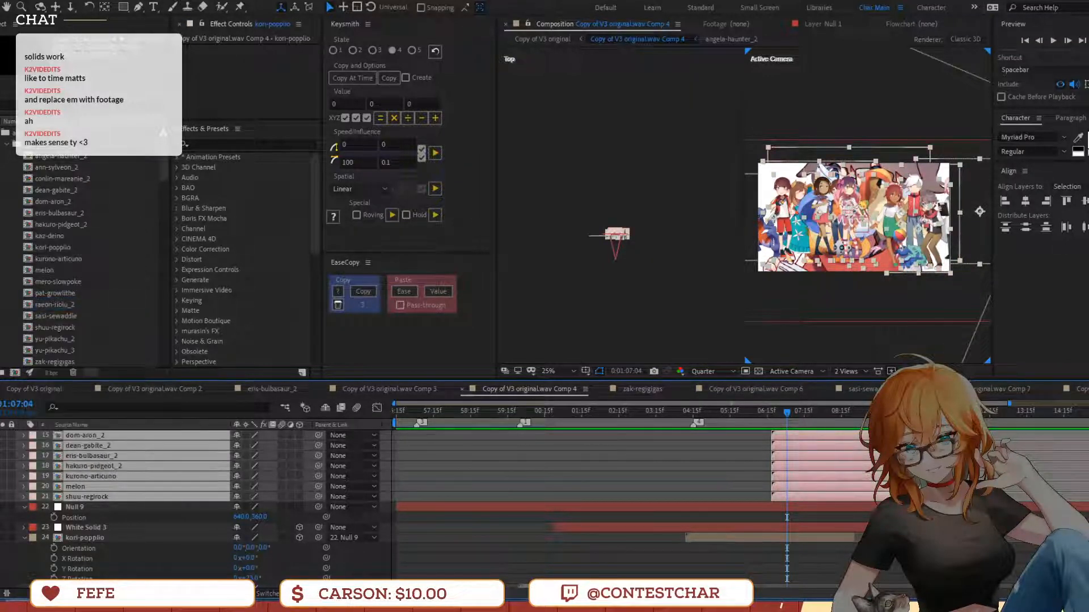
Preview the cut from the kori-popplio close-up to the group shot, from 0:01:06:09 to 0:01:06:18
{"action": "scroll", "coordinate": [170, 499], "scroll_direction": "up", "scroll_amount": 3}
{"action": "left_click", "coordinate": [758, 422]}
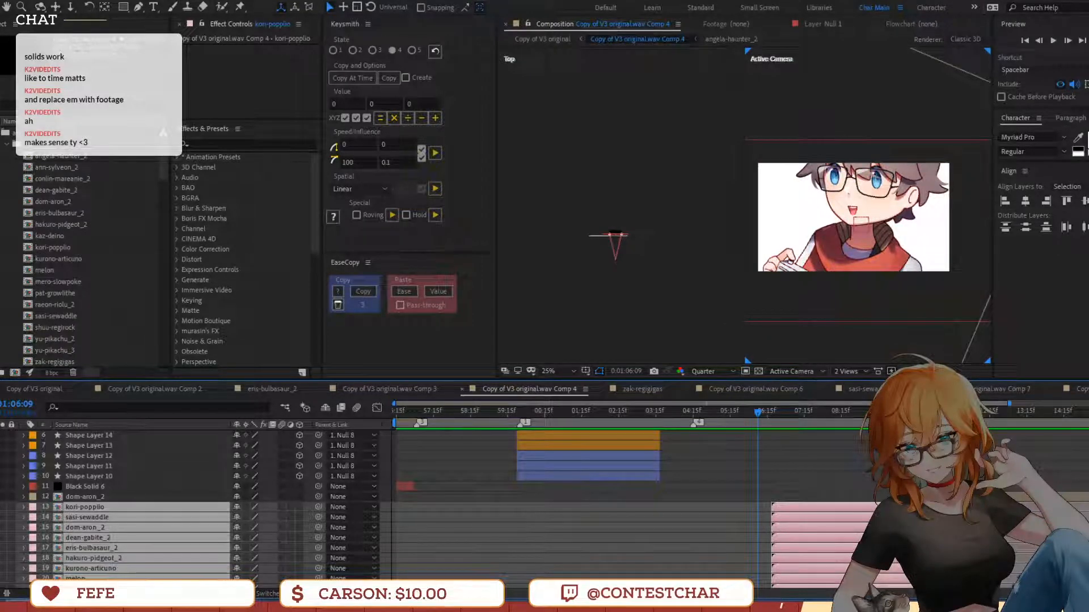
{"action": "scroll", "coordinate": [836, 533], "scroll_direction": "down", "scroll_amount": 4}
{"action": "key", "text": "space"}
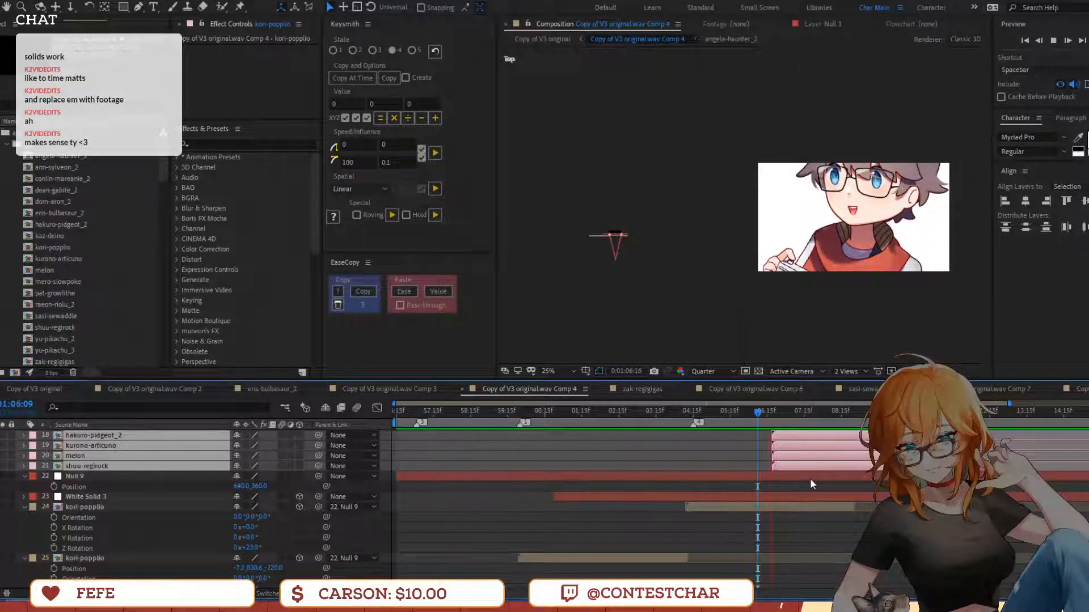
{"action": "key", "text": "space"}
{"action": "left_click", "coordinate": [769, 422]}
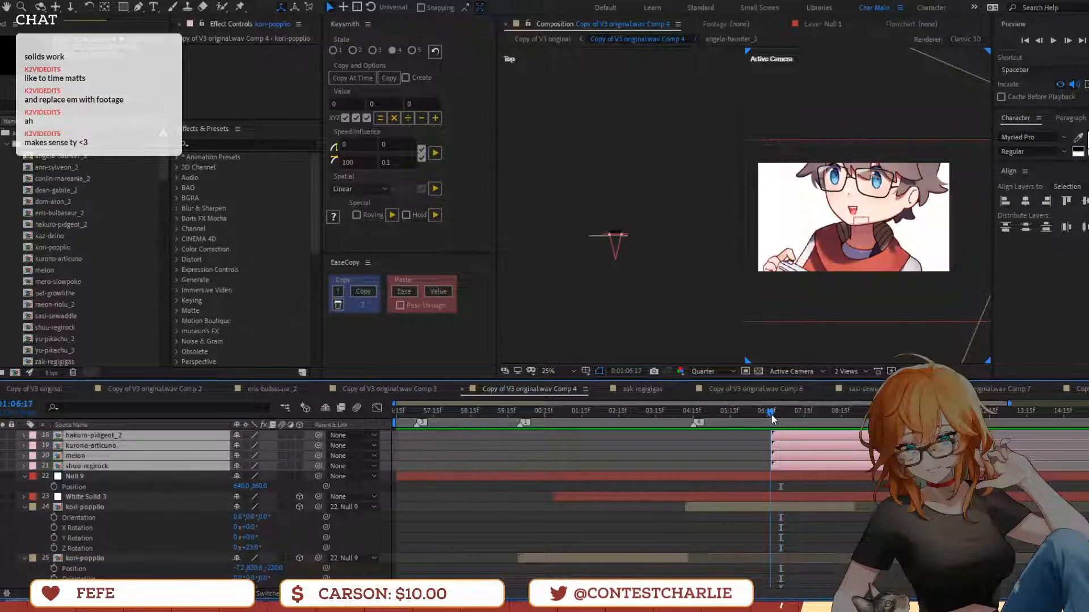
{"action": "left_click", "coordinate": [771, 419]}
{"action": "scroll", "coordinate": [731, 519], "scroll_direction": "up", "scroll_amount": 3}
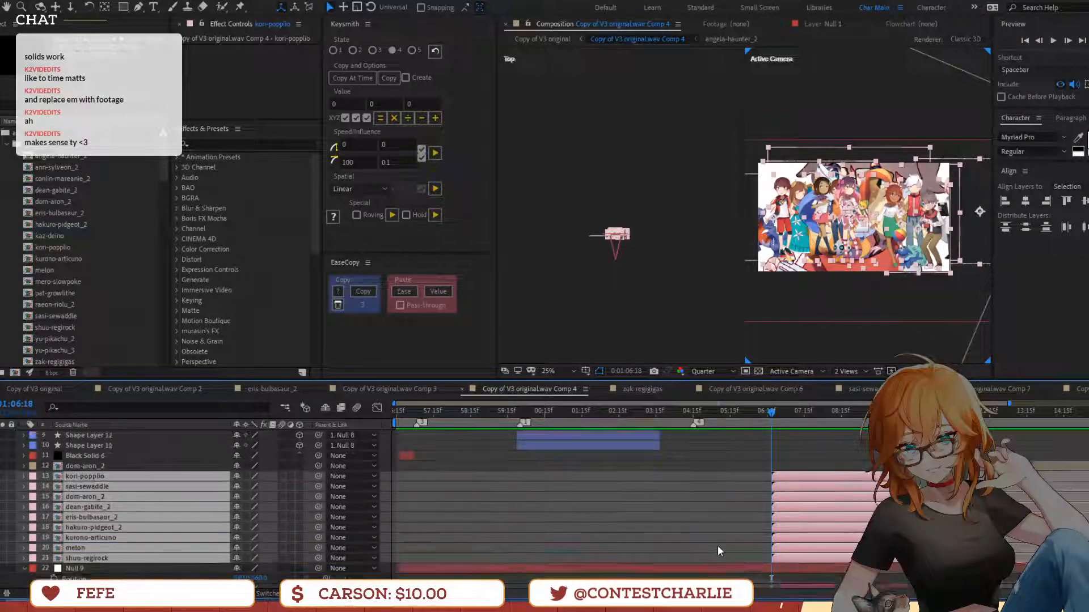
{"action": "scroll", "coordinate": [533, 502], "scroll_direction": "up", "scroll_amount": 4}
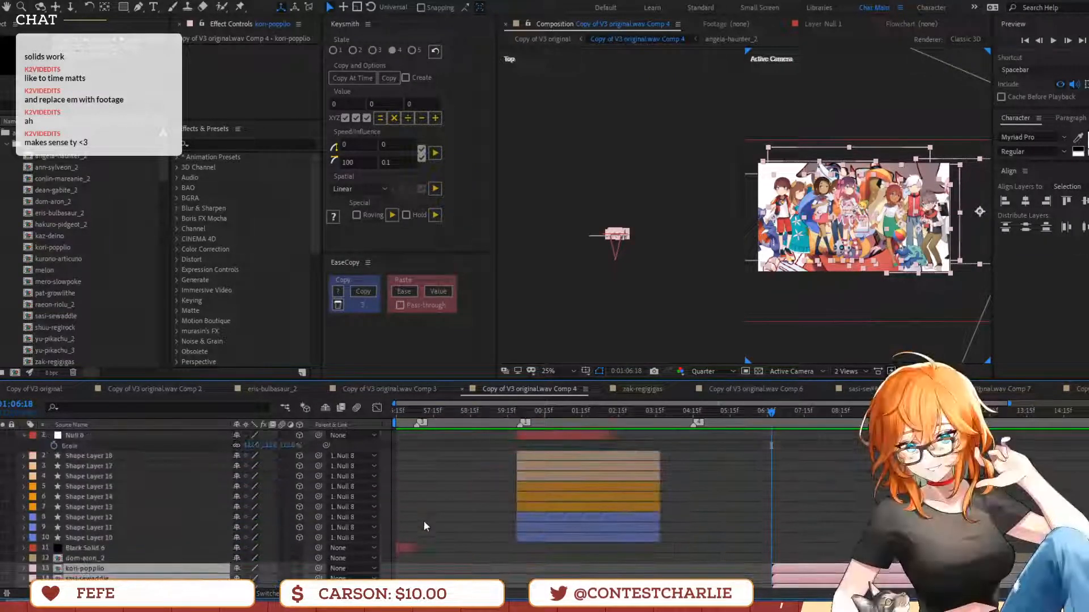
Duplicate the three Null 7 layers, Cameras 1 to 3, and the character layers from kaz-deino to zak-regigigas
{"action": "left_click", "coordinate": [402, 548]}
{"action": "scroll", "coordinate": [406, 557], "scroll_direction": "down", "scroll_amount": 10}
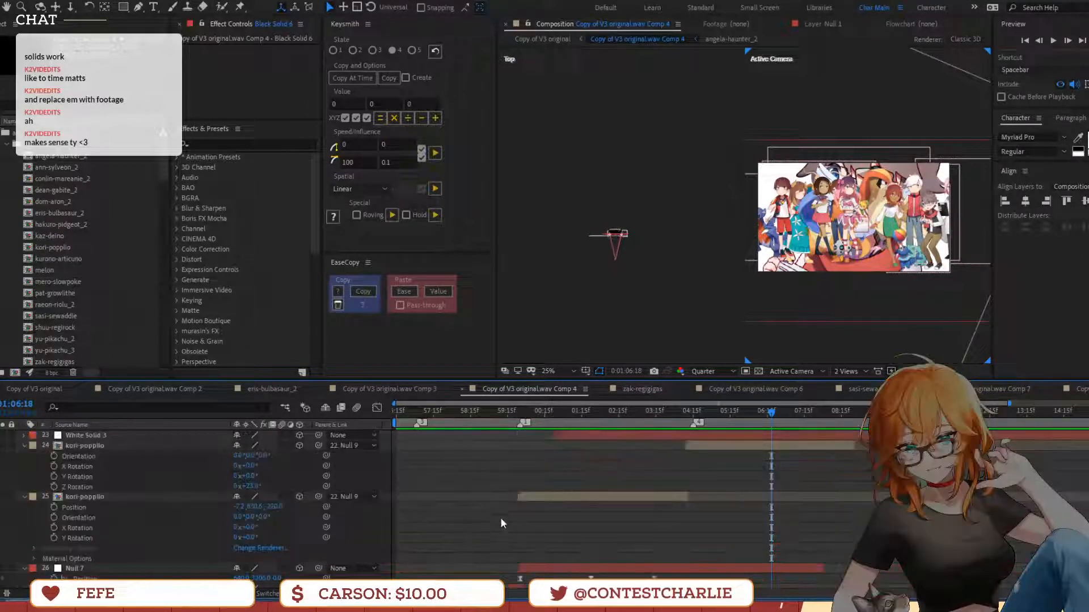
{"action": "scroll", "coordinate": [508, 525], "scroll_direction": "down", "scroll_amount": 3}
{"action": "left_click", "coordinate": [564, 538]}
{"action": "scroll", "coordinate": [565, 537], "scroll_direction": "down", "scroll_amount": 6}
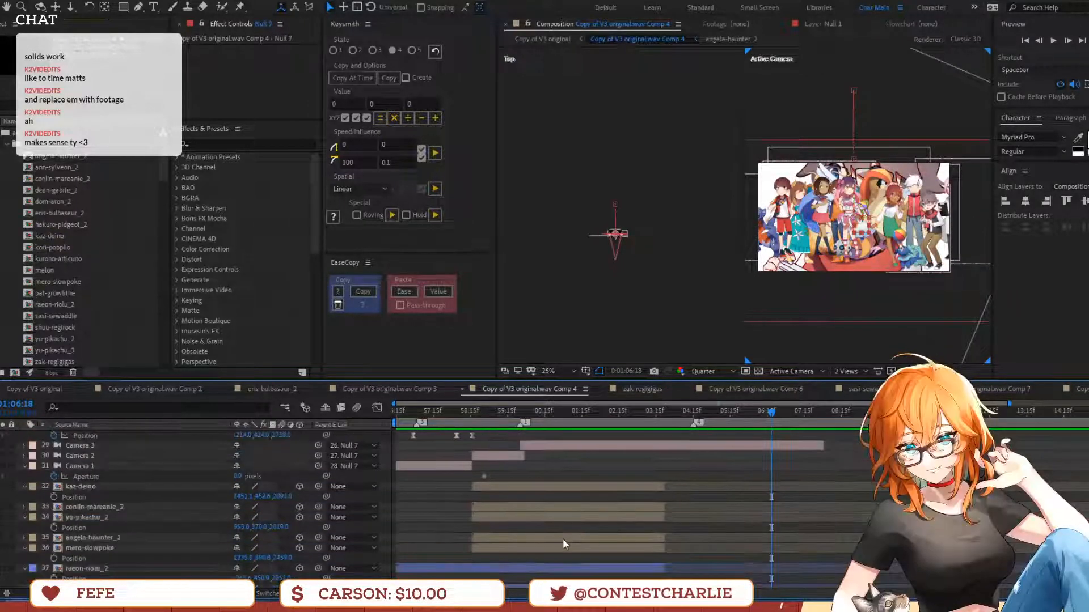
{"action": "scroll", "coordinate": [563, 540], "scroll_direction": "down", "scroll_amount": 3}
{"action": "left_click", "coordinate": [547, 560], "text": "shift"}
{"action": "scroll", "coordinate": [546, 560], "scroll_direction": "up", "scroll_amount": 4}
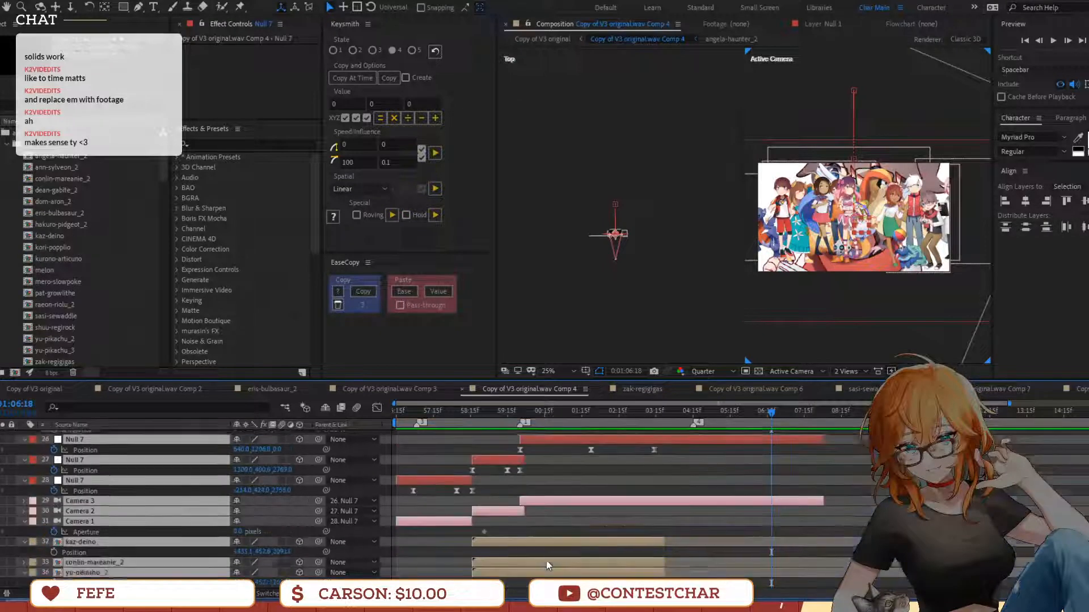
{"action": "scroll", "coordinate": [546, 560], "scroll_direction": "up", "scroll_amount": 3}
{"action": "key", "text": "ctrl+d"}
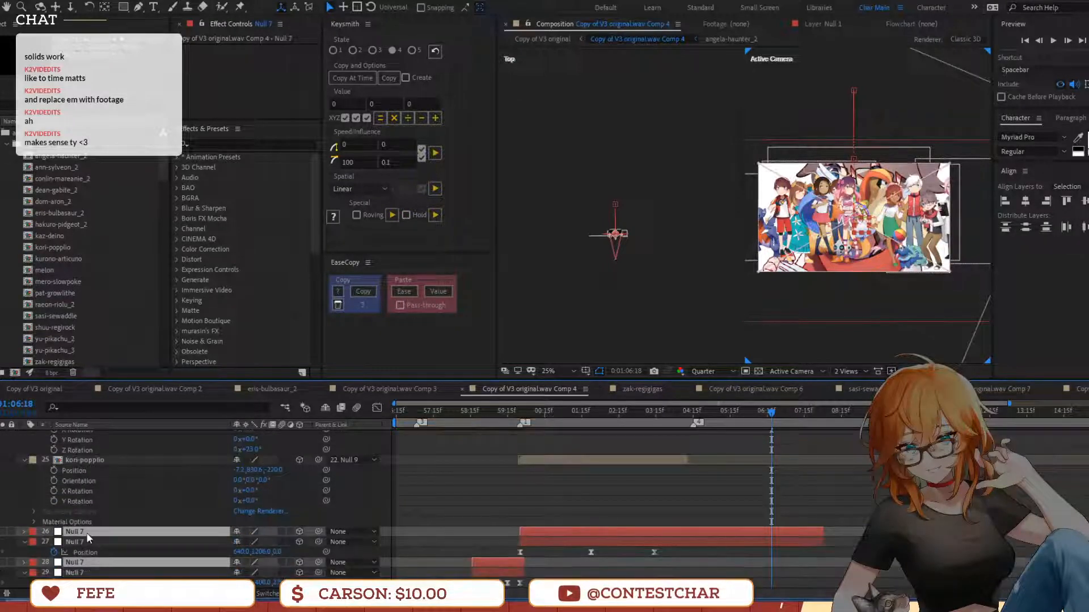
Move the duplicated nulls, cameras and characters above dom-aron_2 and shift them in time to start just before the group shot
{"action": "left_click_drag", "start_coordinate": [86, 533], "coordinate": [108, 538]}
{"action": "scroll", "coordinate": [527, 525], "scroll_direction": "down", "scroll_amount": 4}
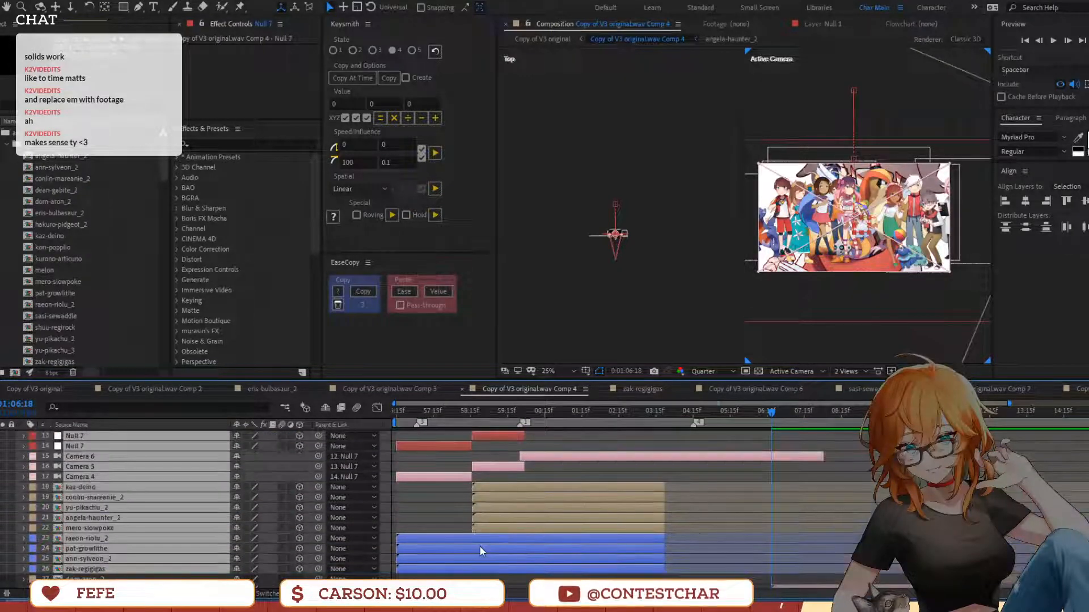
{"action": "left_click_drag", "start_coordinate": [480, 550], "coordinate": [838, 565]}
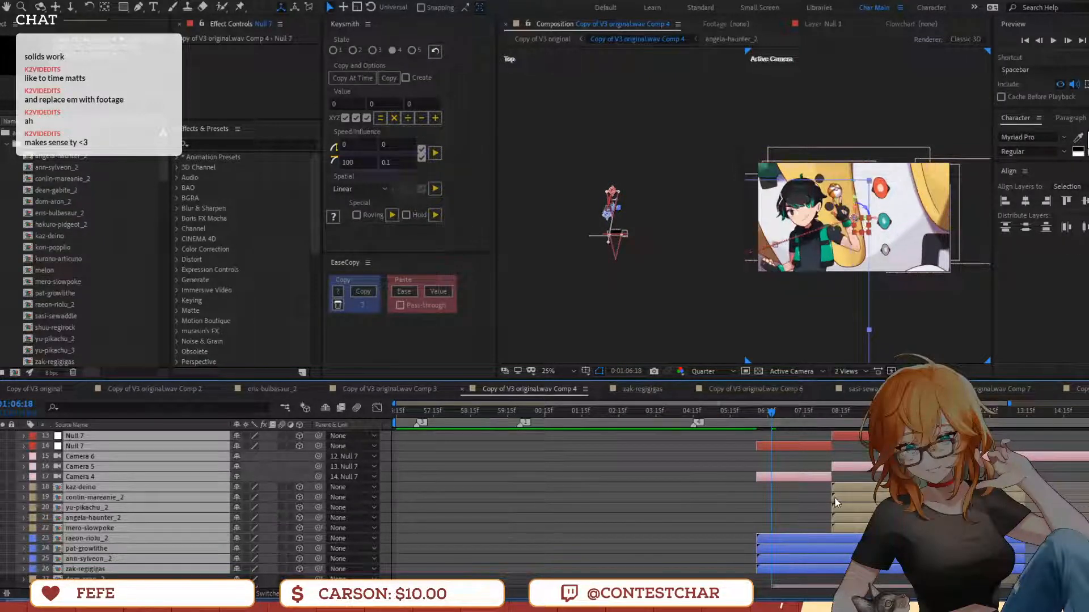
Preview the duplicated camera shot in Comp 4 from 0:01:05:15, then again from 0:01:06:05
{"action": "left_click", "coordinate": [730, 417]}
{"action": "key", "text": "space"}
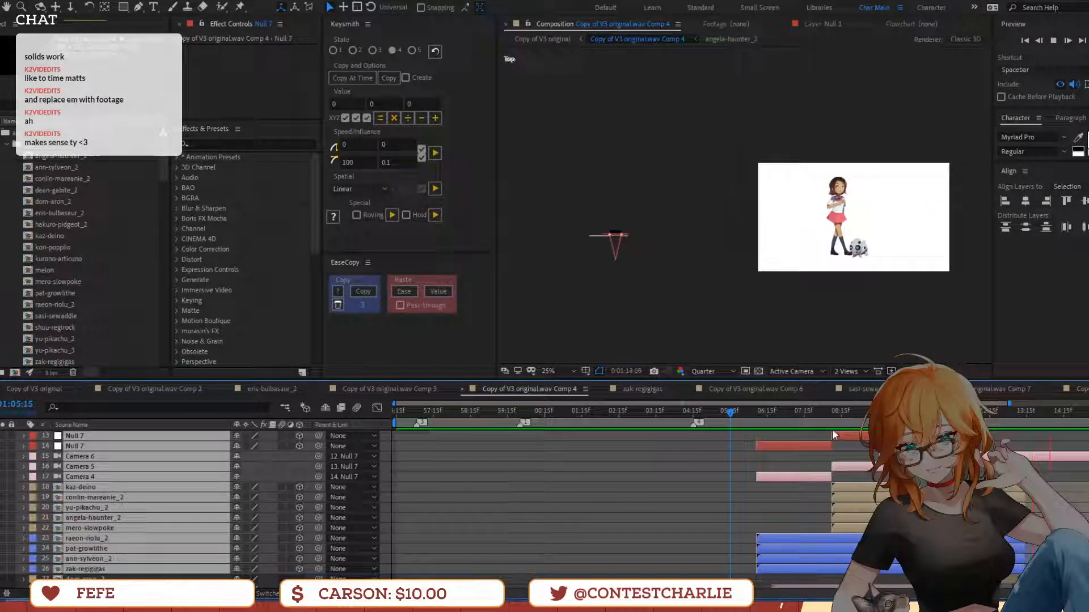
{"action": "left_click", "coordinate": [752, 412]}
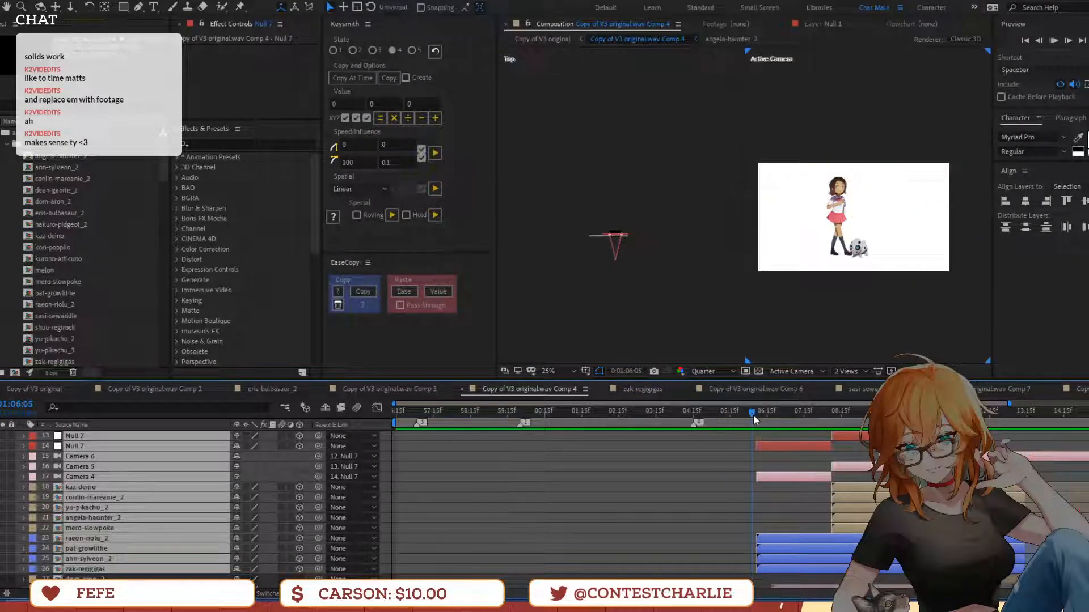
{"action": "key", "text": "space"}
{"action": "key", "text": "space"}
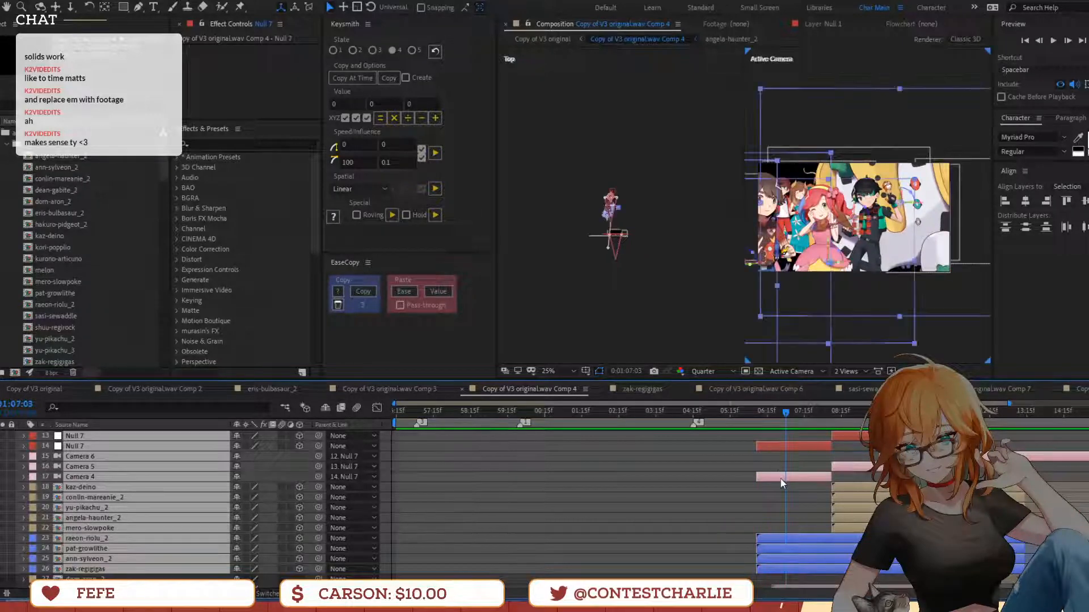
Shift the duplicated nulls, cameras and characters slightly earlier to start at about 0:01:06:03, then replay the lead-in to the shot
{"action": "left_click_drag", "start_coordinate": [781, 479], "coordinate": [772, 479]}
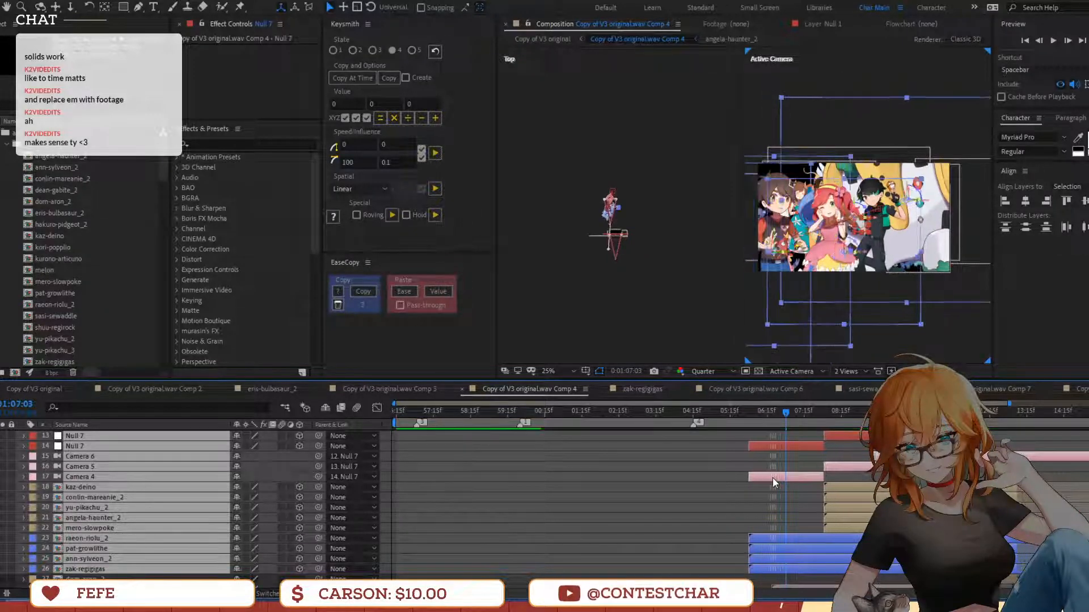
{"action": "key", "text": "space"}
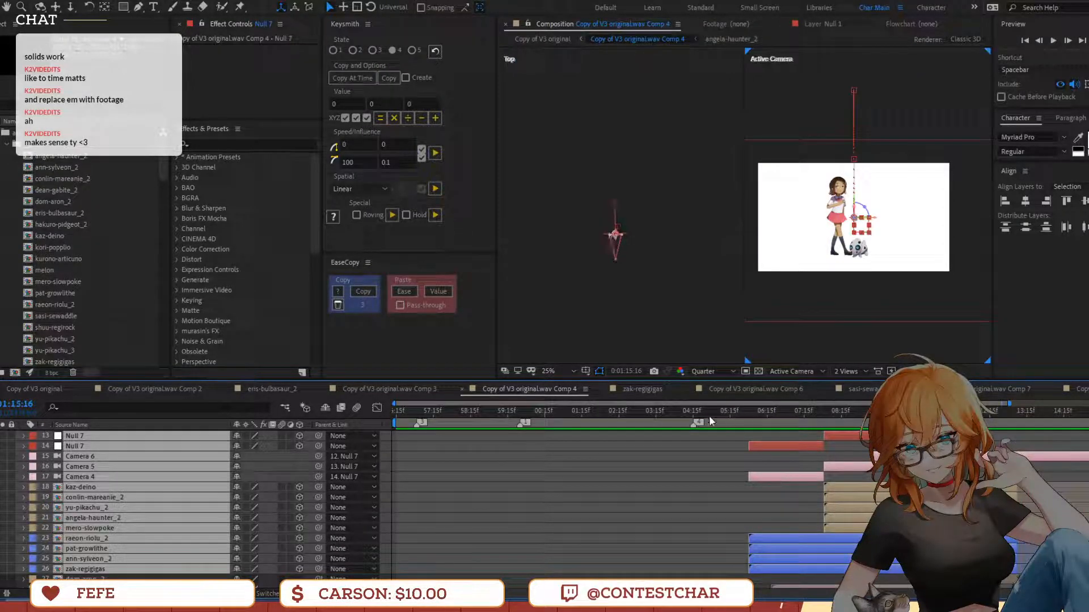
{"action": "left_click", "coordinate": [705, 417]}
{"action": "scroll", "coordinate": [823, 535], "scroll_direction": "down", "scroll_amount": 2}
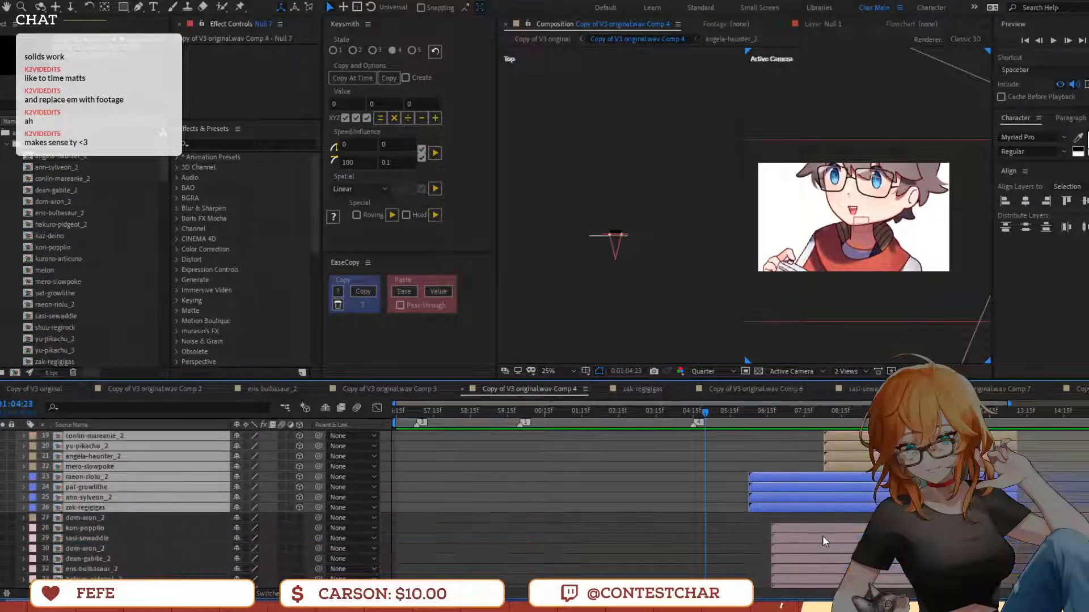
{"action": "left_click", "coordinate": [758, 523]}
{"action": "key", "text": "space"}
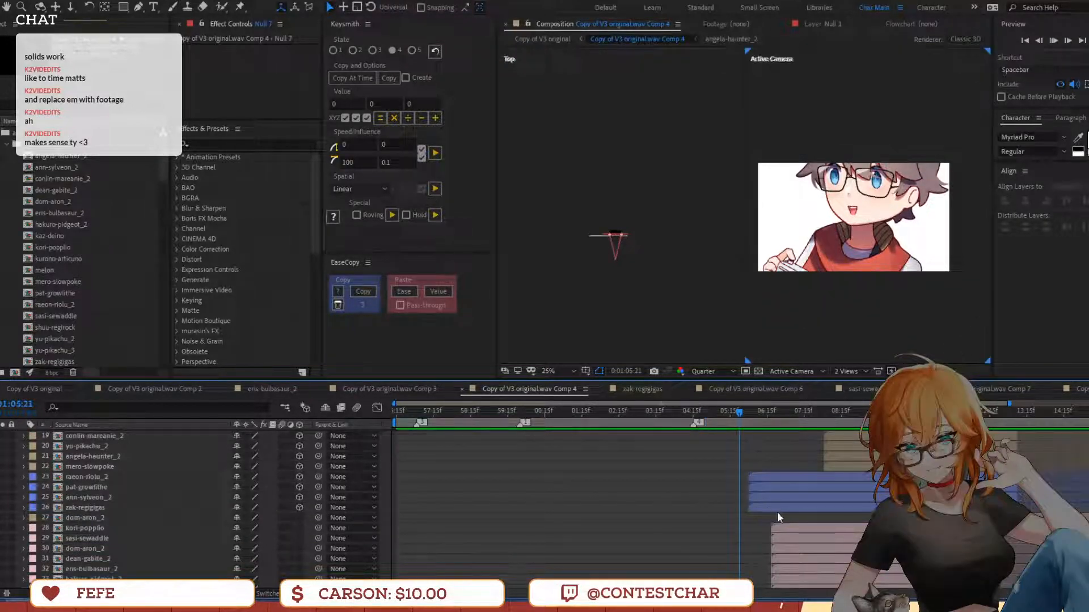
{"action": "key", "text": "space"}
Select the duplicated layers from the Null 7 copies to zak-regigigas and move them directly below the kori-popplio close-up layer
{"action": "left_click", "coordinate": [804, 505]}
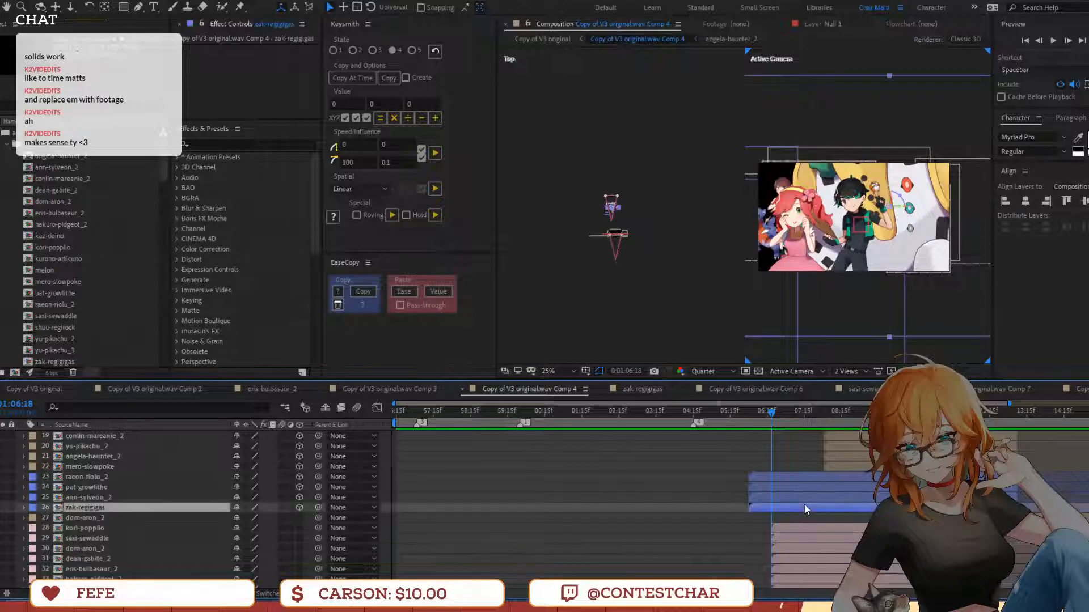
{"action": "scroll", "coordinate": [804, 504], "scroll_direction": "up", "scroll_amount": 5}
{"action": "scroll", "coordinate": [804, 505], "scroll_direction": "down", "scroll_amount": 1}
{"action": "left_click", "coordinate": [884, 487], "text": "shift"}
{"action": "scroll", "coordinate": [885, 487], "scroll_direction": "down", "scroll_amount": 1}
{"action": "scroll", "coordinate": [580, 547], "scroll_direction": "down", "scroll_amount": 4}
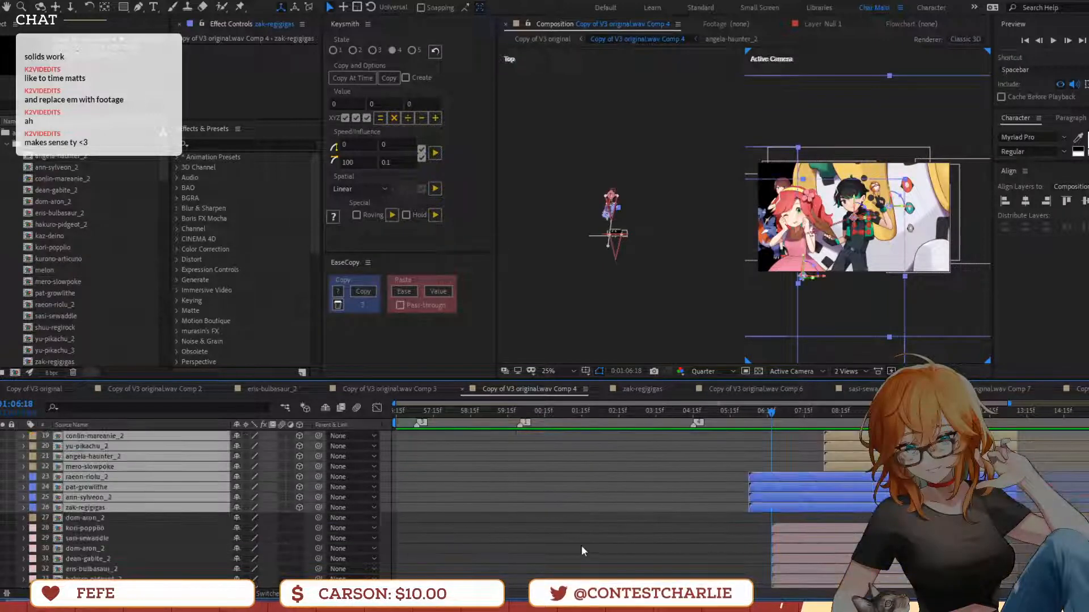
{"action": "mouse_move", "coordinate": [157, 474]}
{"action": "left_mouse_down"}
{"action": "mouse_move", "coordinate": [136, 588]}
{"action": "mouse_move", "coordinate": [150, 506]}
{"action": "mouse_move", "coordinate": [168, 468]}
{"action": "mouse_move", "coordinate": [170, 480]}
{"action": "left_mouse_up"}
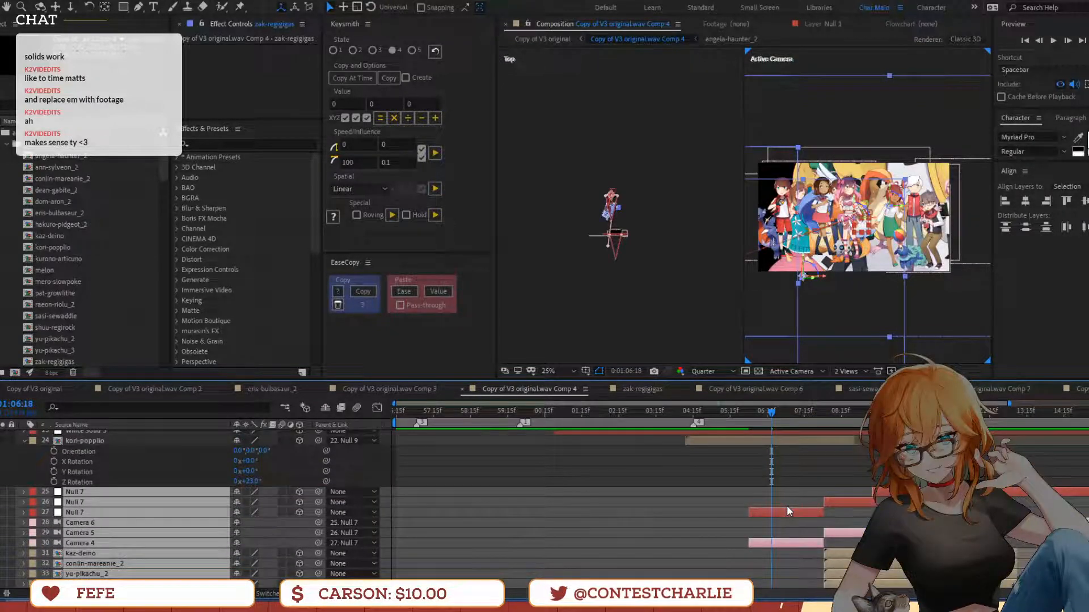
Preview the reordered layers in Comp 4 from 0:01:05:08 and 0:01:06:06 through the group shot
{"action": "left_click", "coordinate": [720, 424]}
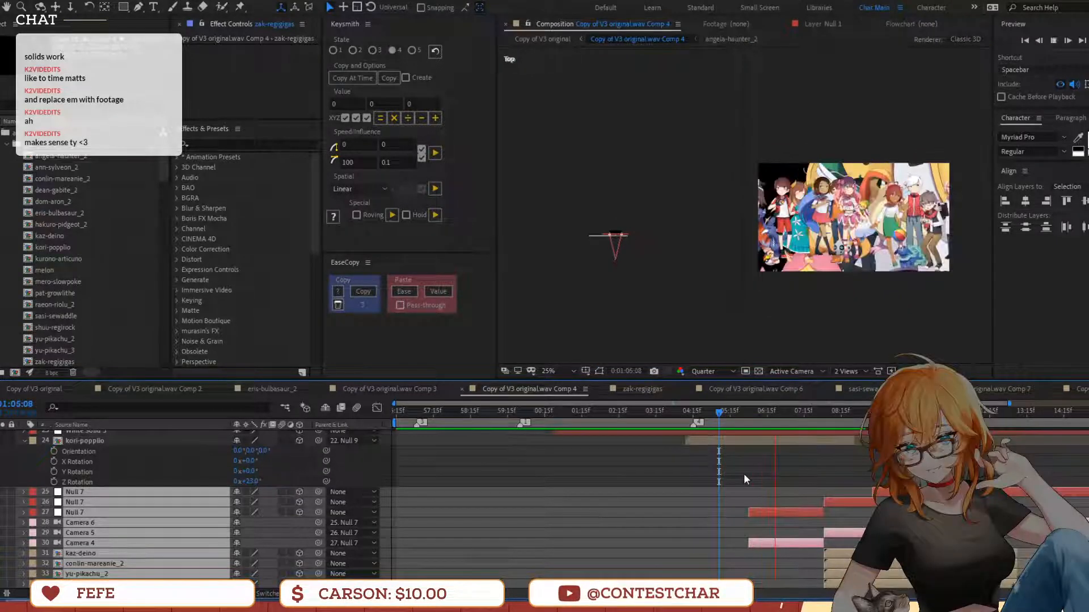
{"action": "left_click", "coordinate": [753, 424]}
{"action": "key", "text": "space"}
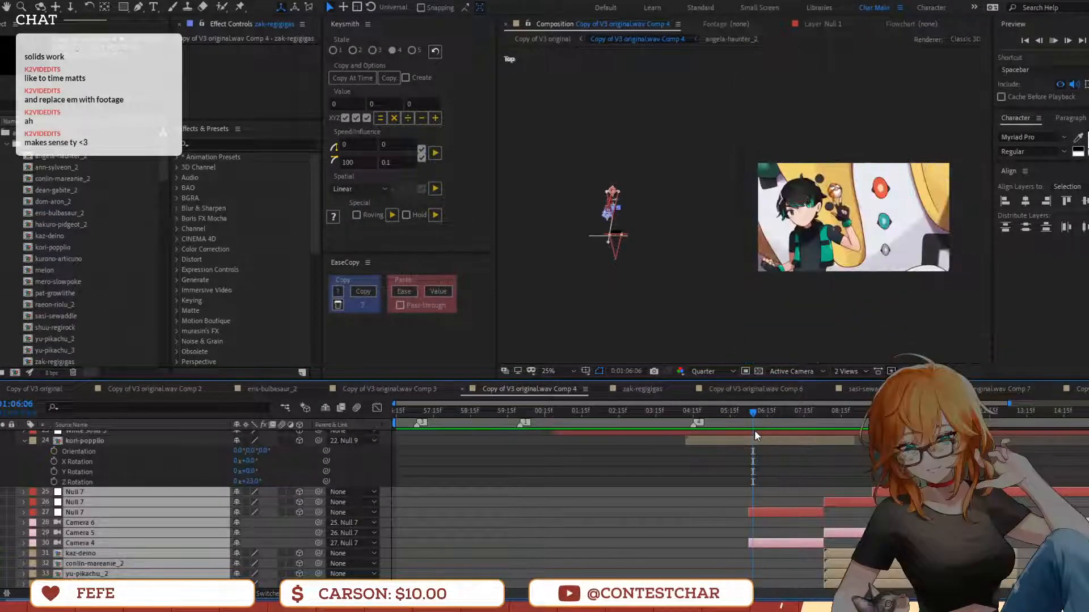
{"action": "key", "text": "space"}
{"action": "scroll", "coordinate": [766, 492], "scroll_direction": "down", "scroll_amount": 4}
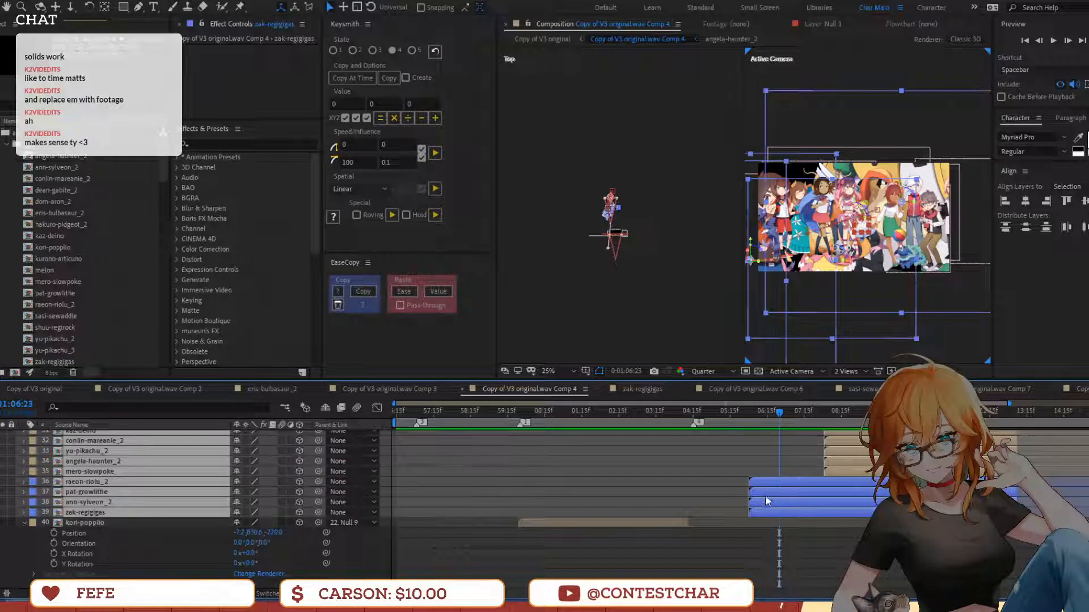
{"action": "scroll", "coordinate": [765, 496], "scroll_direction": "up", "scroll_amount": 5}
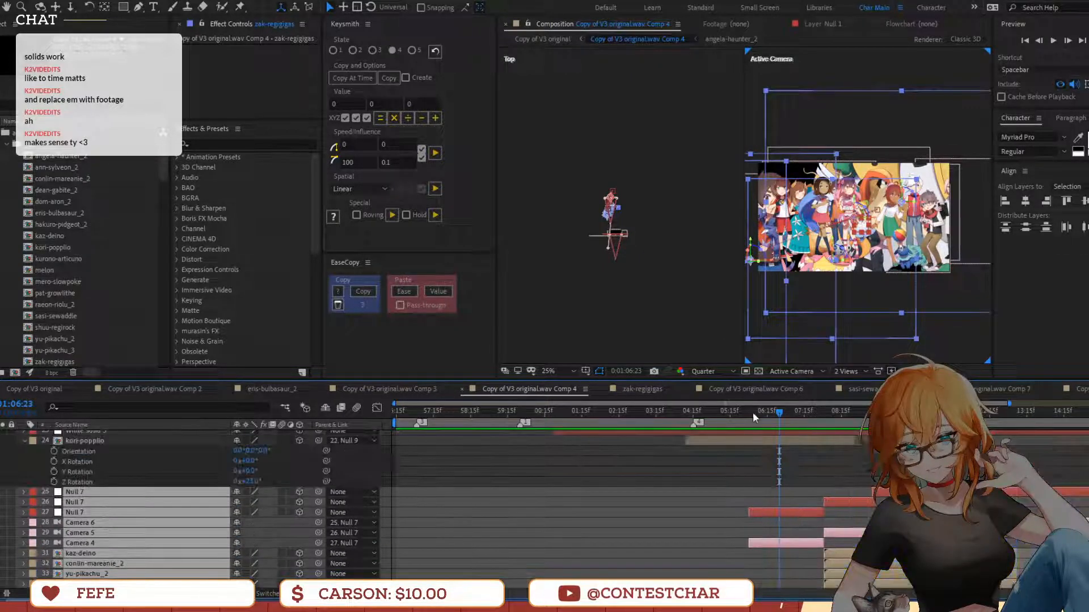
{"action": "key", "text": "space"}
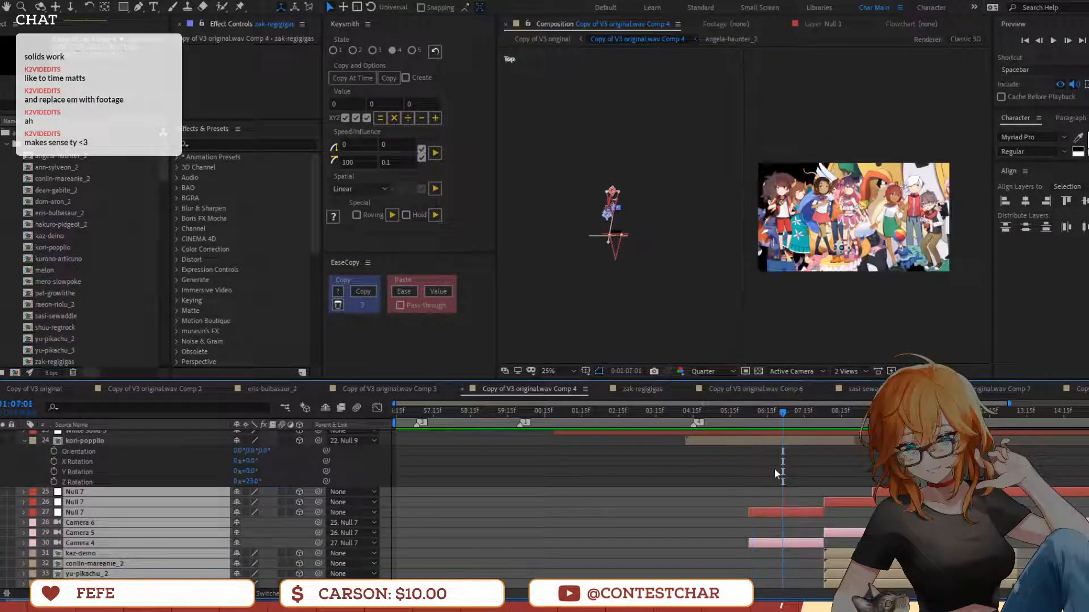
{"action": "key", "text": "space"}
Preview Comp 4 from 0:01:04:12 through the kori-popplio close-up and into the duplicated group shot
{"action": "left_click", "coordinate": [774, 465]}
{"action": "key", "text": "="}
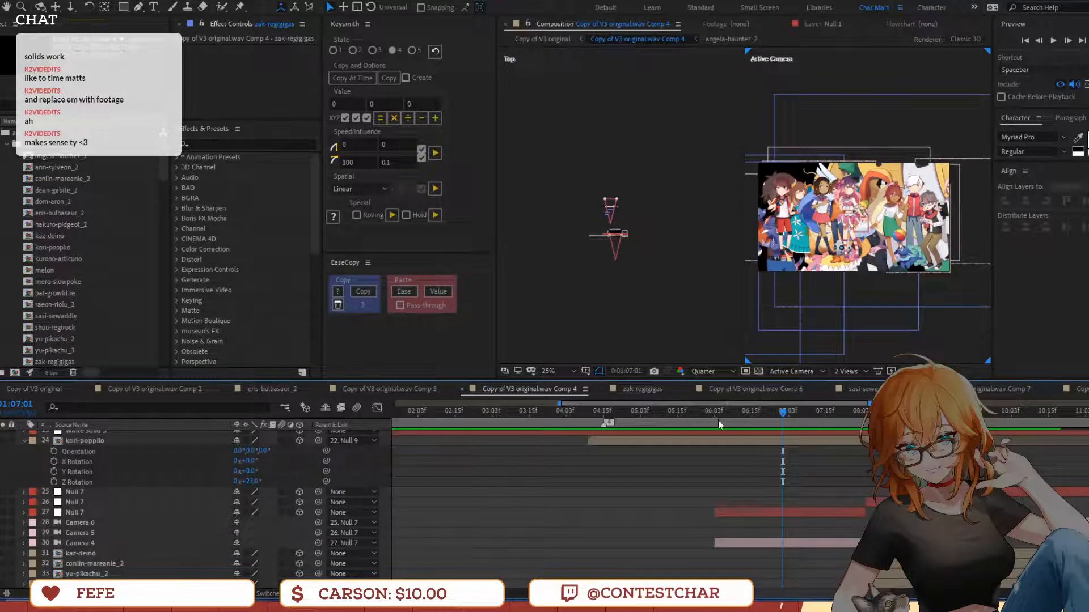
{"action": "left_click_drag", "start_coordinate": [718, 420], "coordinate": [715, 453]}
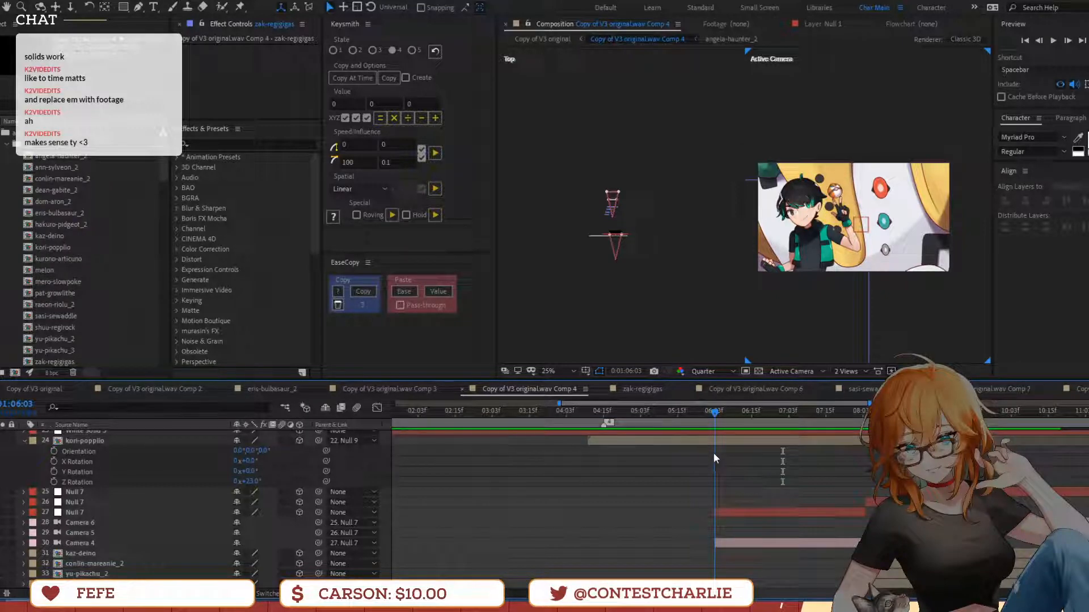
{"action": "scroll", "coordinate": [712, 453], "scroll_direction": "up", "scroll_amount": 3}
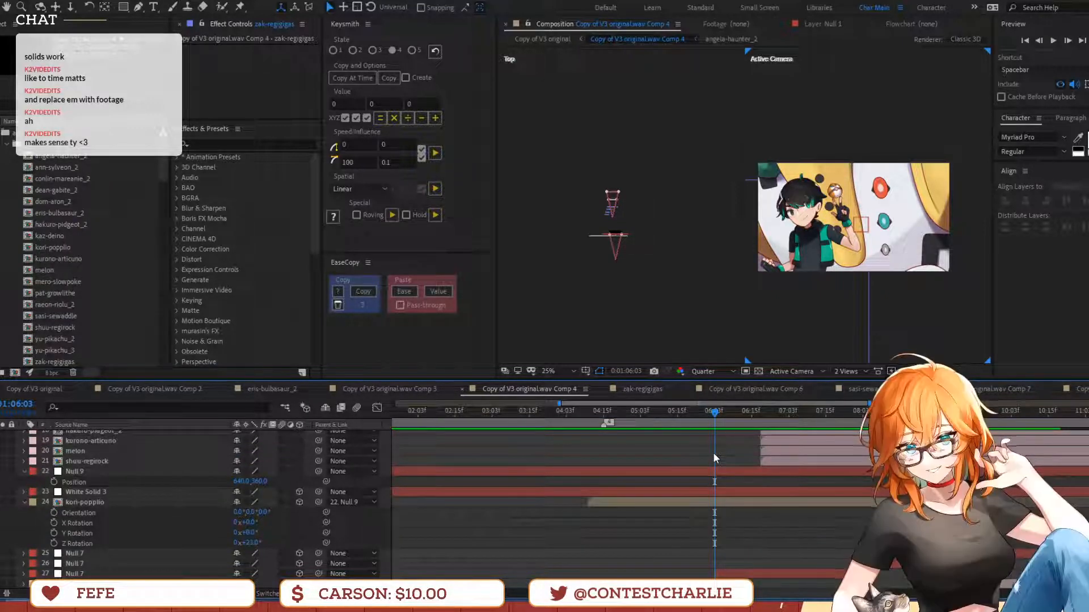
{"action": "scroll", "coordinate": [713, 453], "scroll_direction": "down", "scroll_amount": 5}
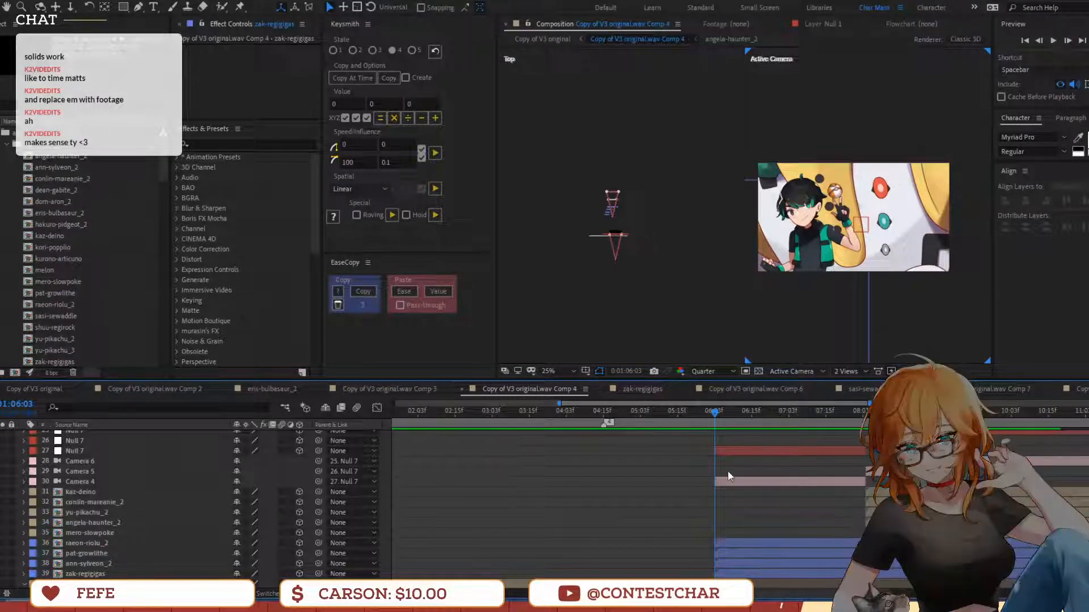
{"action": "left_click", "coordinate": [595, 413]}
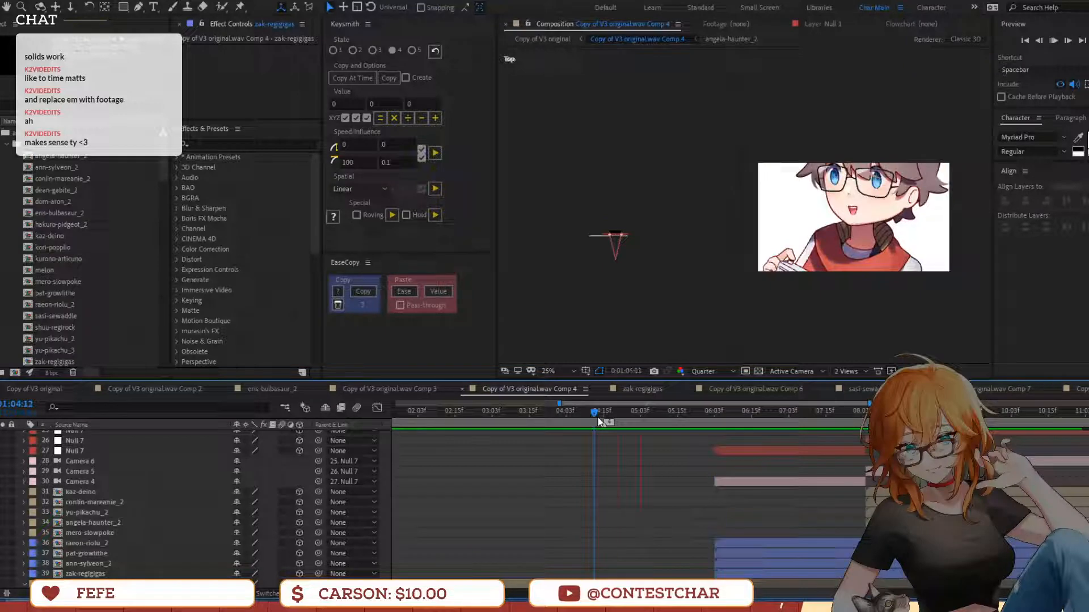
{"action": "key", "text": "space"}
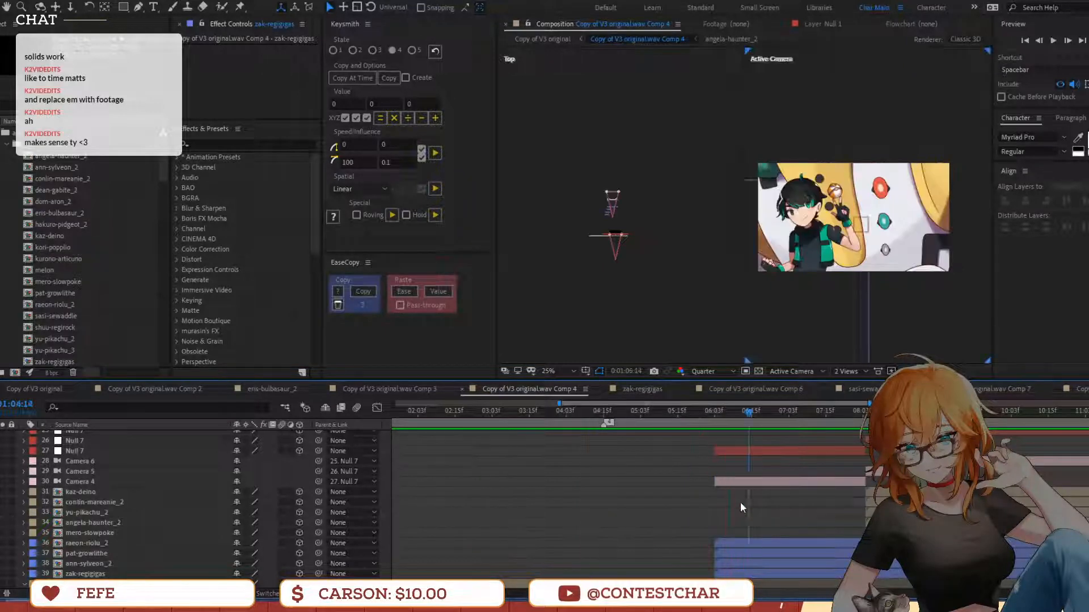
{"action": "key", "text": "space"}
Trim Camera 4 and its parent Null 7 to start at the null's first position keyframe, and preview from 0:01:05:19
{"action": "left_click", "coordinate": [782, 481]}
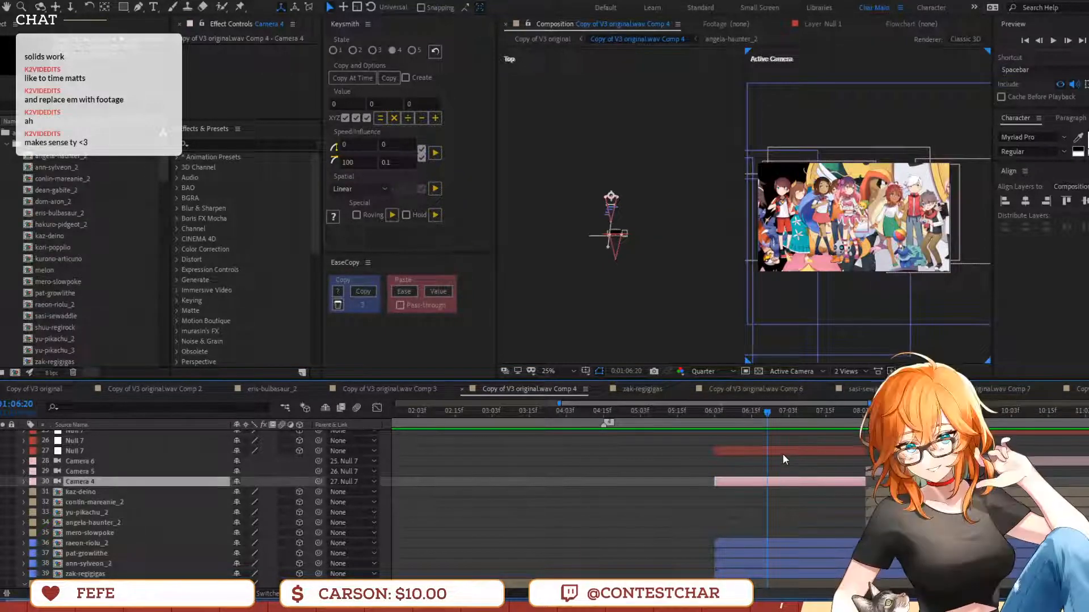
{"action": "left_click", "coordinate": [782, 452], "text": "ctrl"}
{"action": "key", "text": "u"}
{"action": "left_click", "coordinate": [720, 465]}
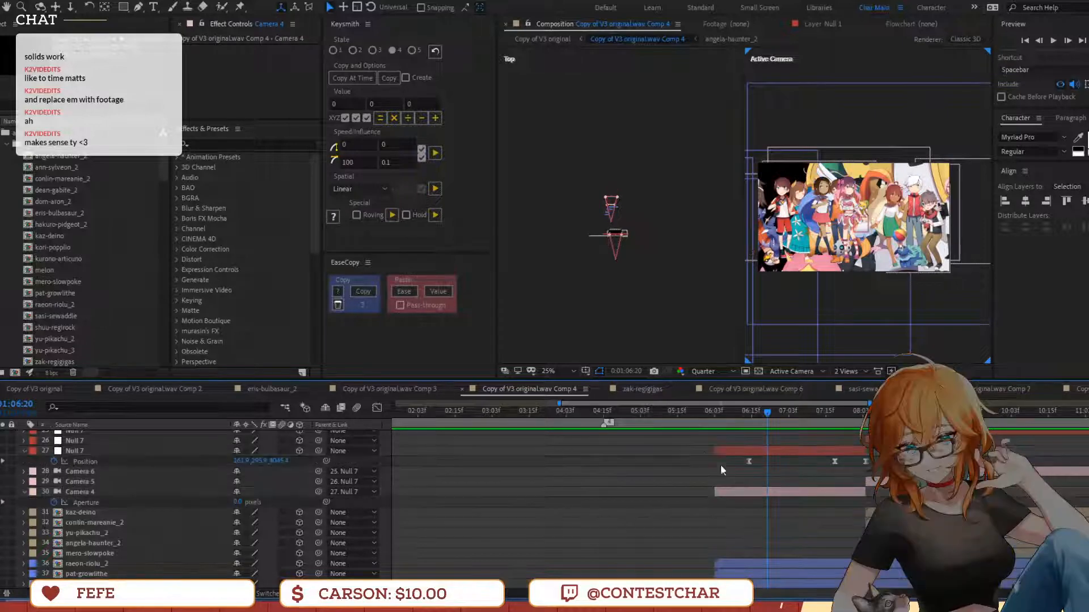
{"action": "left_click", "coordinate": [719, 454]}
{"action": "left_click_drag", "start_coordinate": [720, 457], "coordinate": [742, 501]}
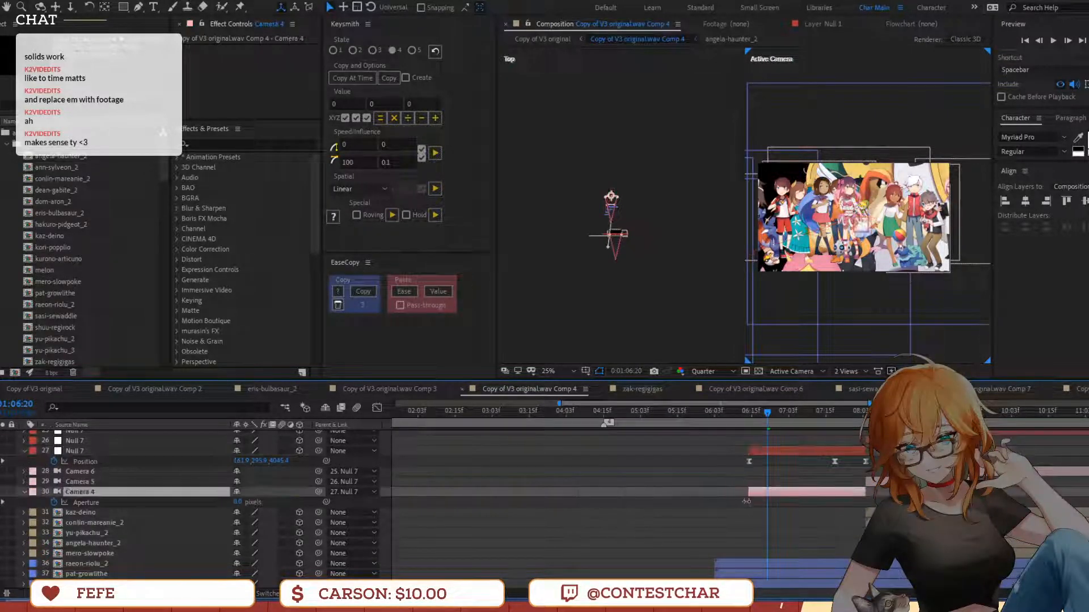
{"action": "left_click", "coordinate": [690, 412]}
{"action": "key", "text": "space"}
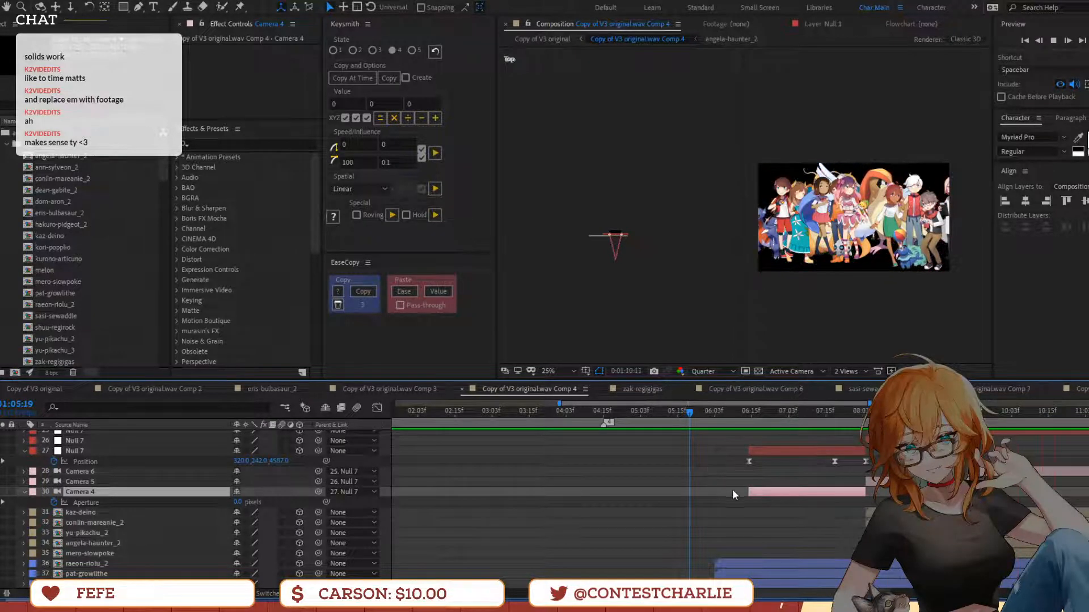
{"action": "key", "text": "space"}
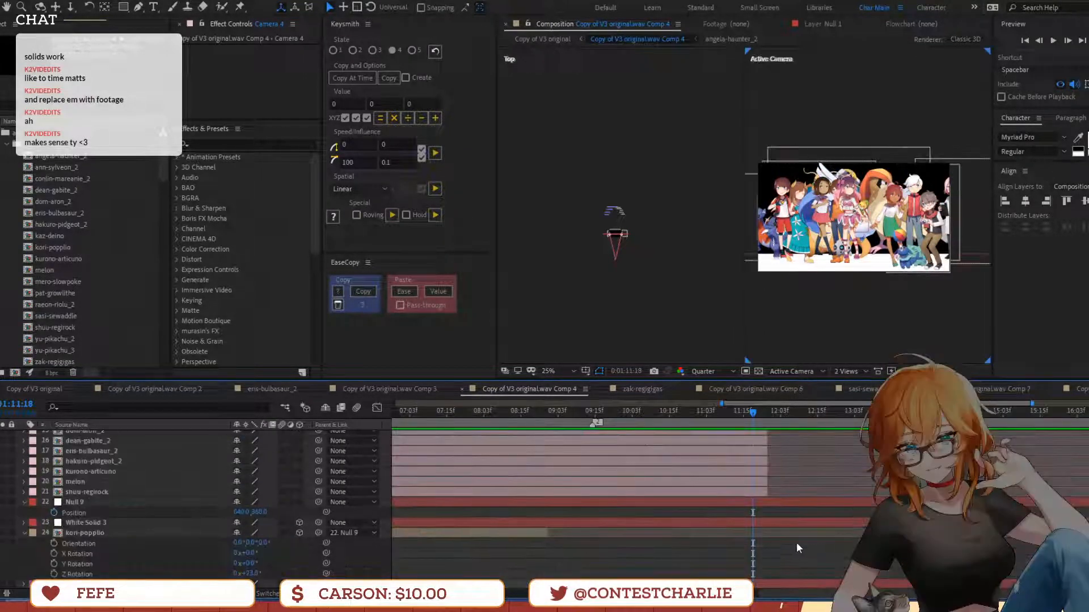
Hide the flat group-shot character layers from dom-aron_2 (layer 12) down to shuu-regirock (layer 21)
{"action": "scroll", "coordinate": [796, 542], "scroll_direction": "up", "scroll_amount": 3}
{"action": "left_click", "coordinate": [751, 552]}
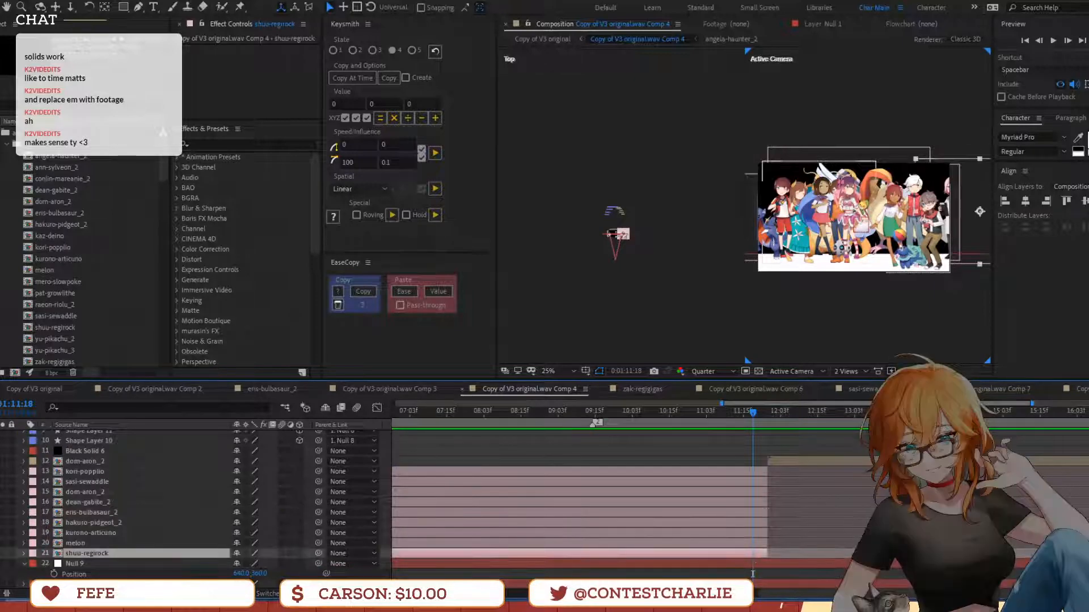
{"action": "left_click", "coordinate": [774, 461], "text": "shift"}
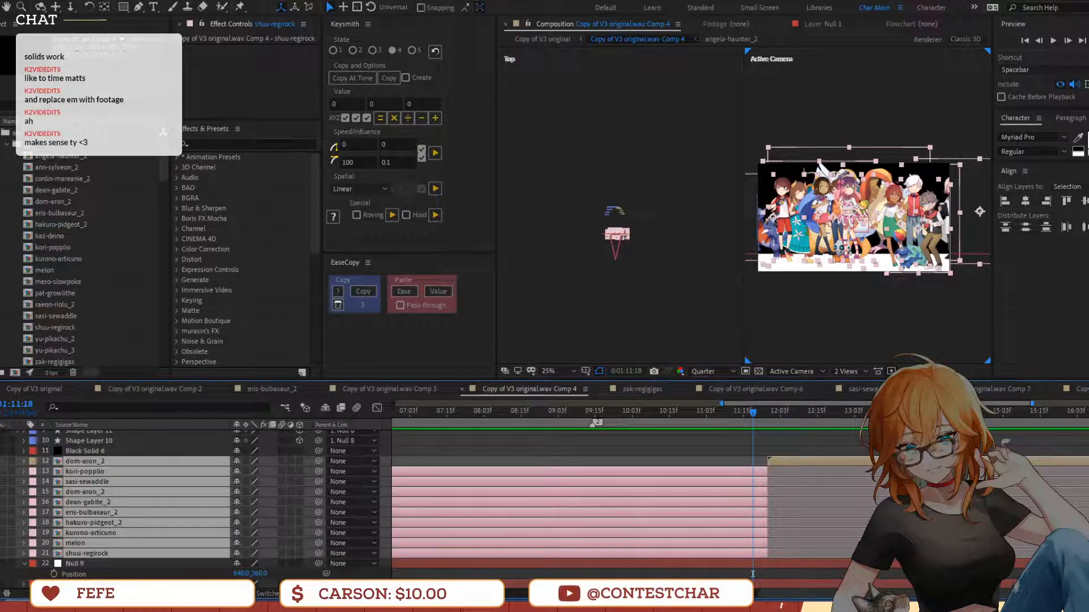
{"action": "left_click", "coordinate": [1, 461]}
{"action": "left_click", "coordinate": [732, 442]}
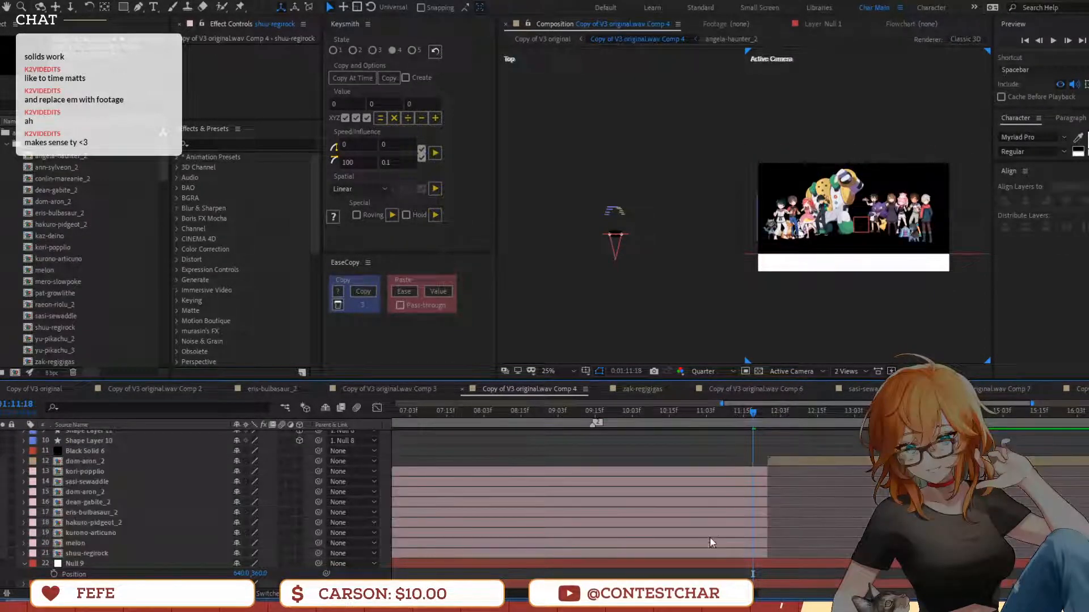
Preview Comp 4 from 0:00:57:12 up to the kori-popplio close-up
{"action": "scroll", "coordinate": [708, 542], "scroll_direction": "down", "scroll_amount": 4}
{"action": "scroll", "coordinate": [689, 552], "scroll_direction": "down", "scroll_amount": 3}
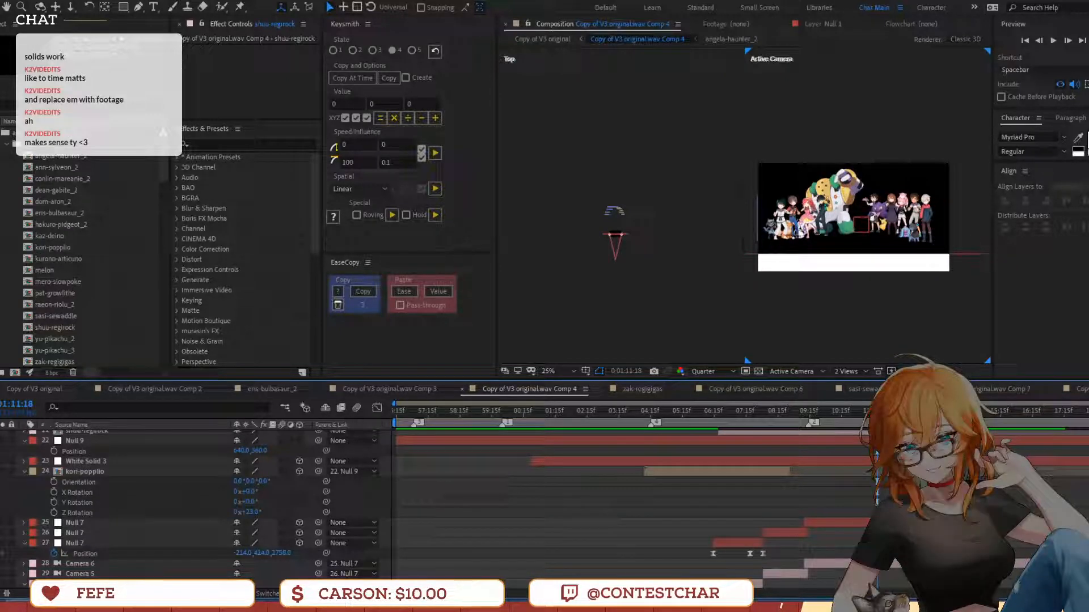
{"action": "left_click", "coordinate": [424, 427]}
{"action": "key", "text": "space"}
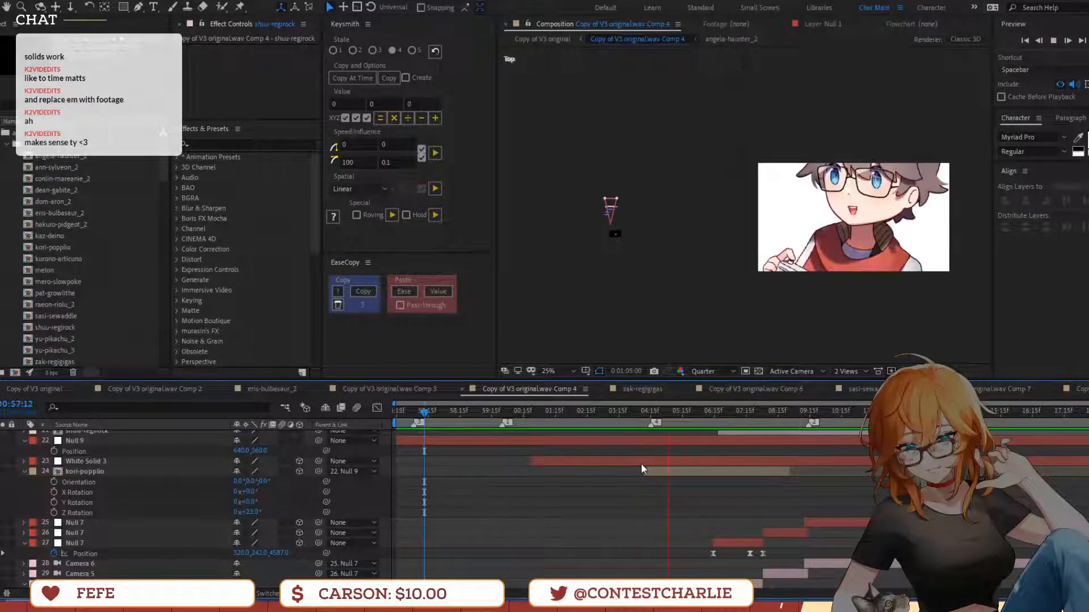
{"action": "key", "text": "space"}
{"action": "scroll", "coordinate": [650, 464], "scroll_direction": "down", "scroll_amount": 4}
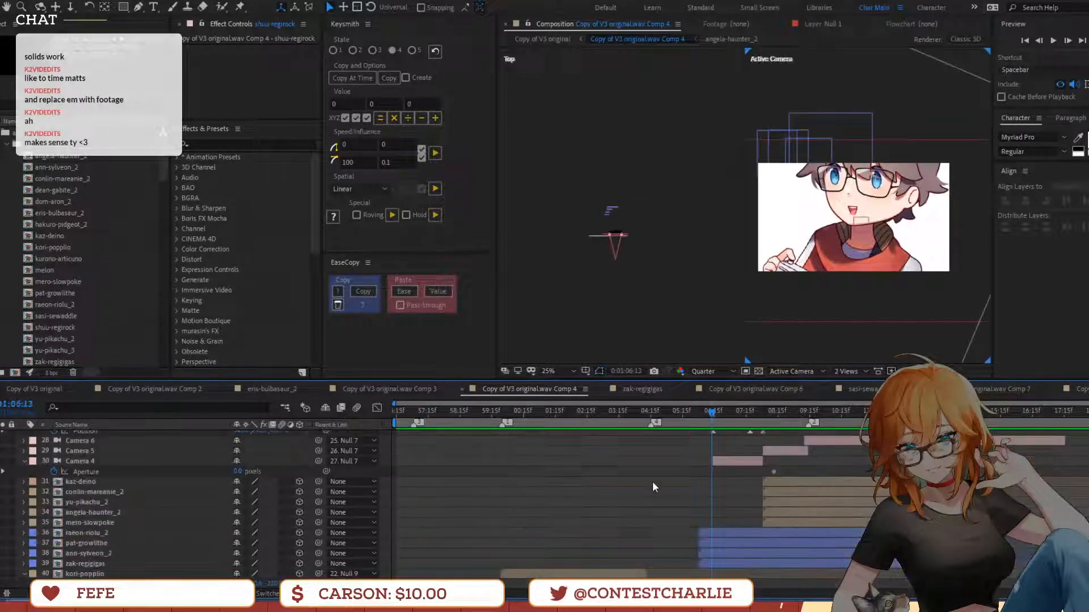
{"action": "scroll", "coordinate": [649, 484], "scroll_direction": "up", "scroll_amount": 4}
Make the kori-popplio close-up layer 2D and keyframe its position for a diagonal move starting at about 0:01:05:00
{"action": "left_click", "coordinate": [654, 472]}
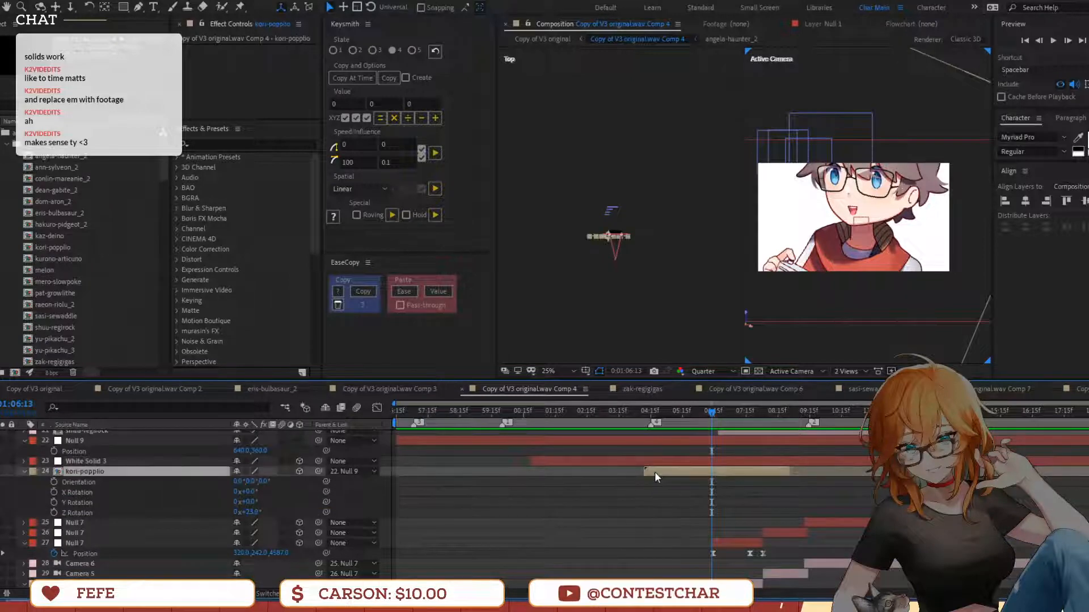
{"action": "left_click", "coordinate": [677, 422]}
{"action": "left_click_drag", "start_coordinate": [678, 422], "coordinate": [687, 428]}
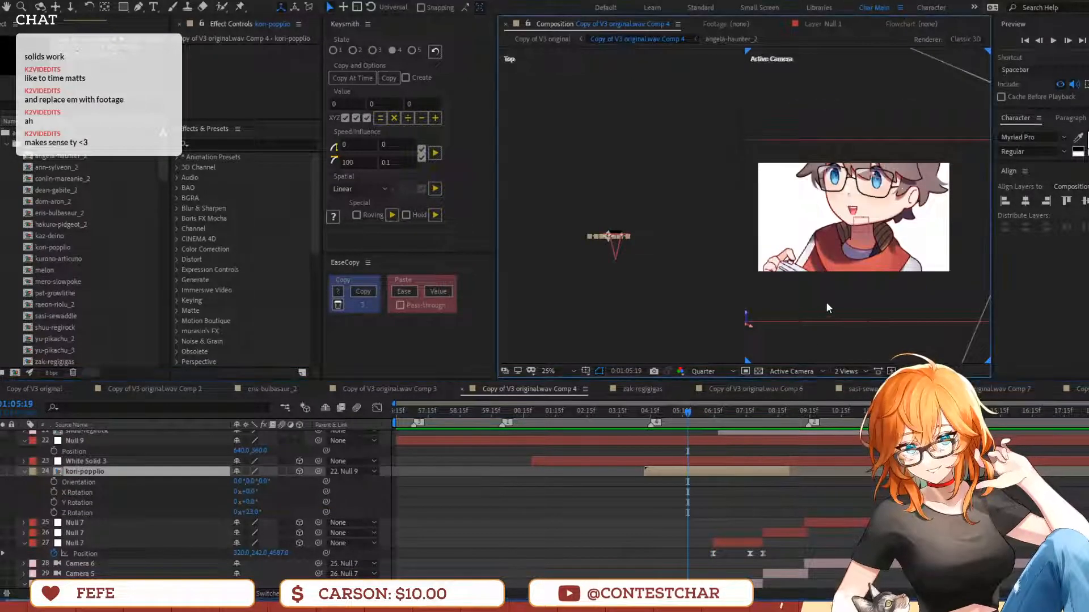
{"action": "key", "text": "r"}
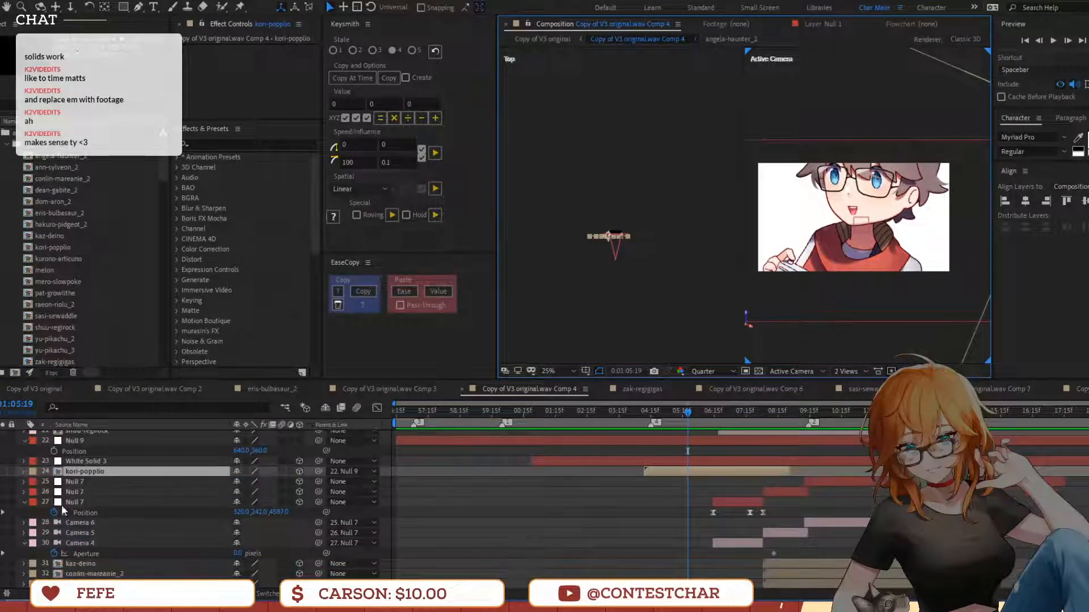
{"action": "key", "text": "p"}
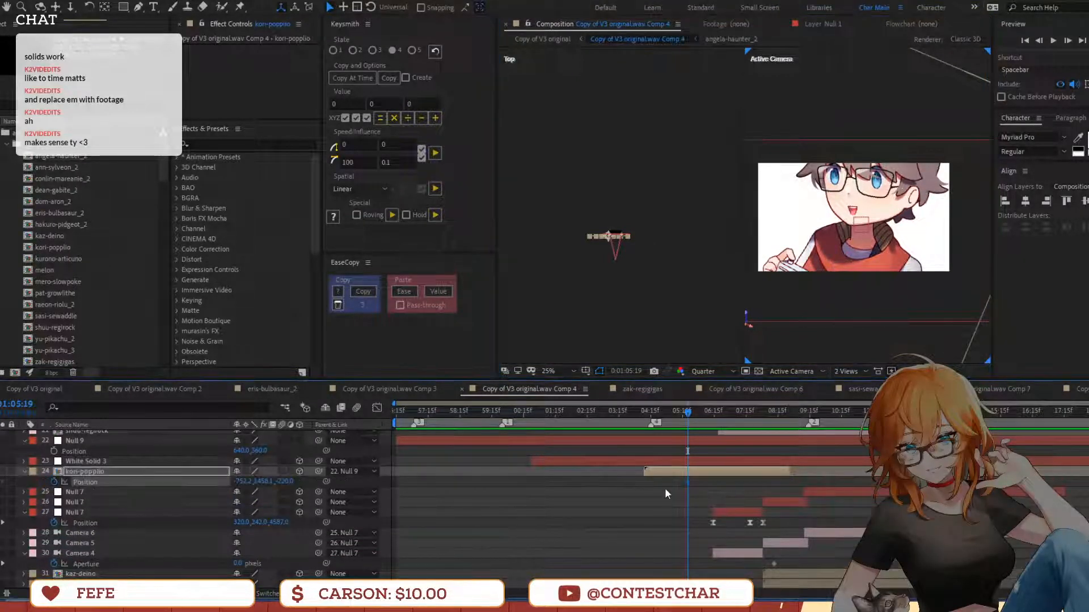
{"action": "left_click_drag", "start_coordinate": [686, 482], "coordinate": [662, 481]}
{"action": "left_click_drag", "start_coordinate": [838, 284], "coordinate": [981, 393]}
{"action": "mouse_move", "coordinate": [657, 478]}
{"action": "left_mouse_down"}
{"action": "mouse_move", "coordinate": [705, 482]}
{"action": "mouse_move", "coordinate": [641, 477]}
{"action": "left_mouse_up"}
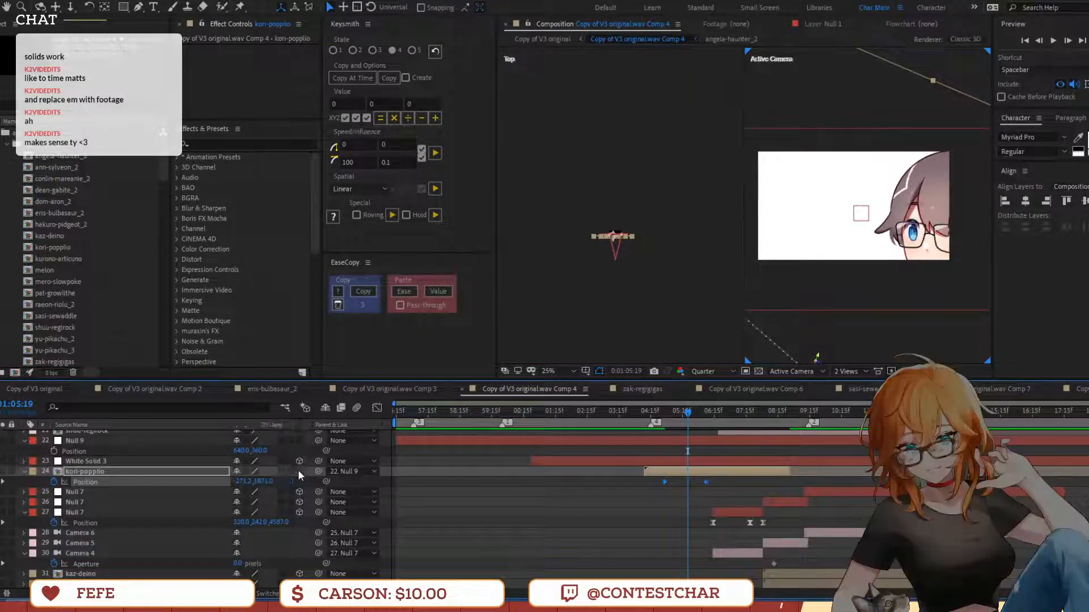
Add a kori-popplio position keyframe at 0:01:05:19, shift its path to Y 68.0, and move the layer above White Solid 3
{"action": "scroll", "coordinate": [788, 287], "scroll_direction": "down", "scroll_amount": 4}
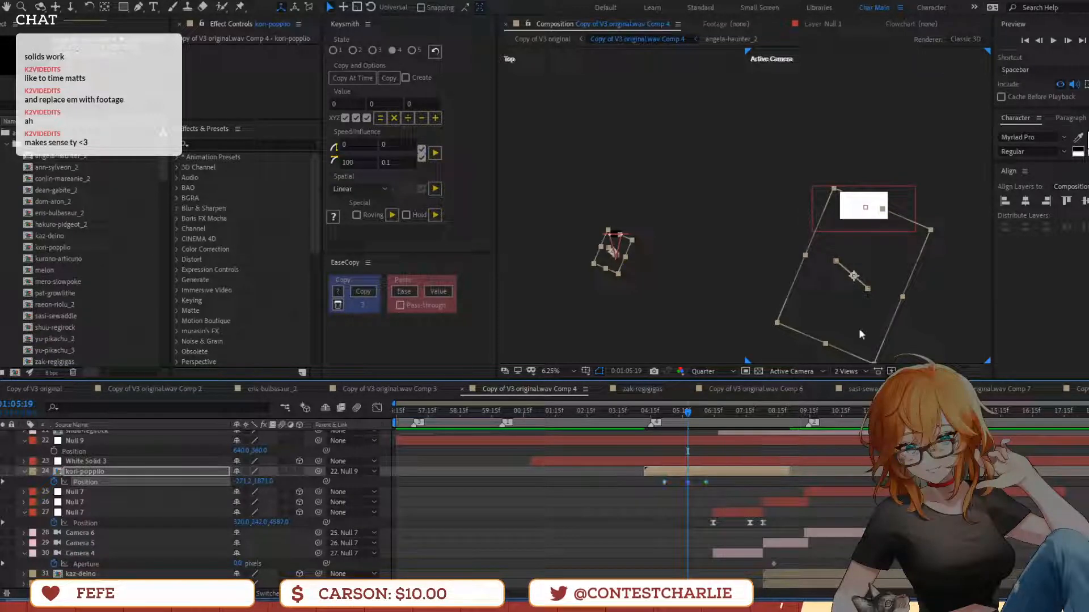
{"action": "left_click", "coordinate": [163, 485]}
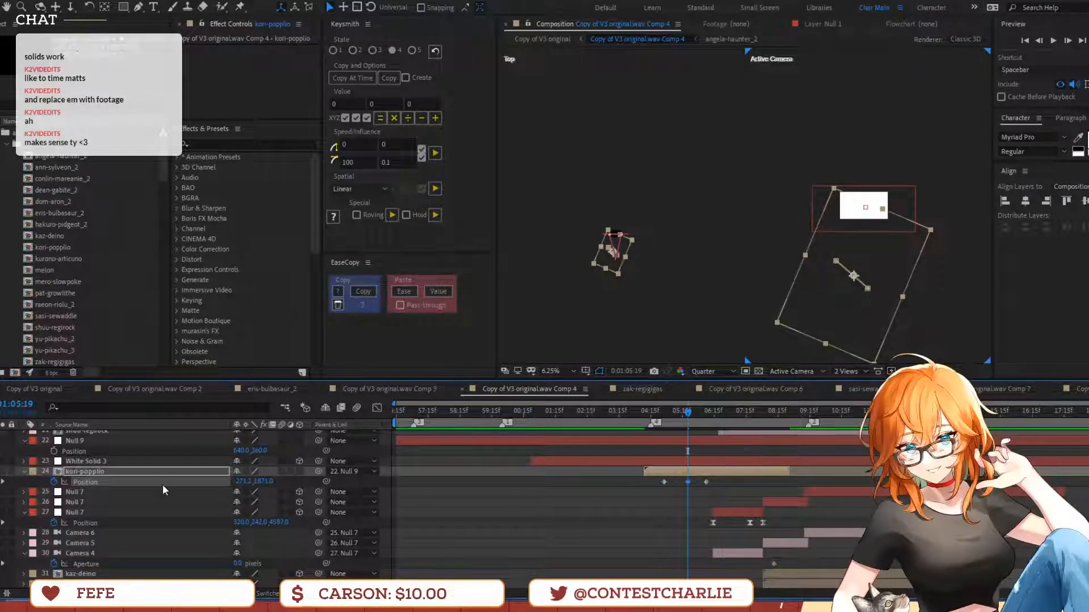
{"action": "left_click_drag", "start_coordinate": [260, 482], "coordinate": [151, 482]}
{"action": "scroll", "coordinate": [819, 282], "scroll_direction": "up", "scroll_amount": 2}
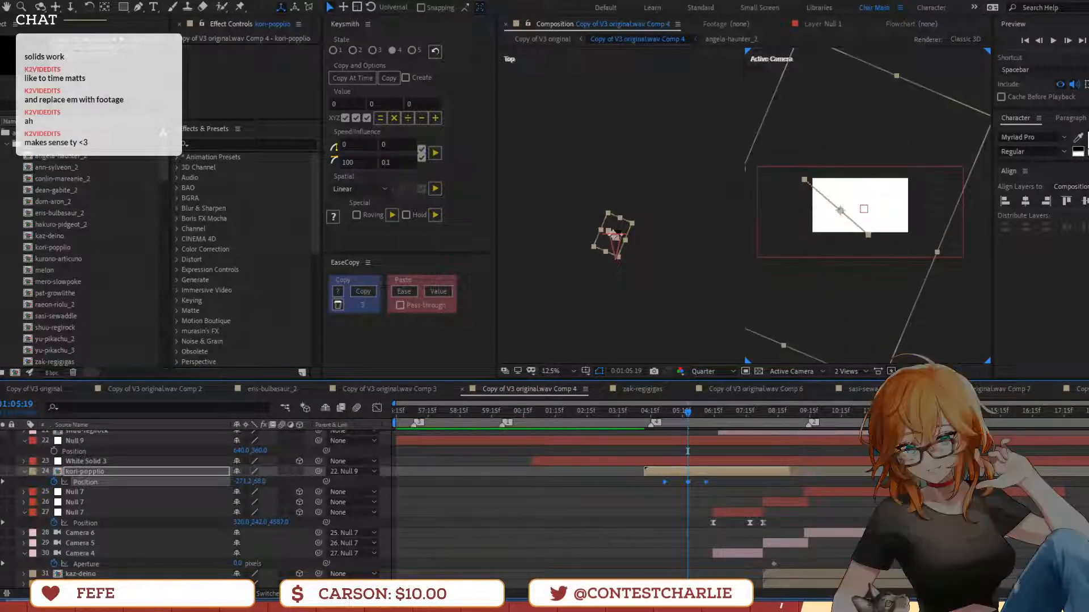
{"action": "key", "text": "ctrl+bracketright"}
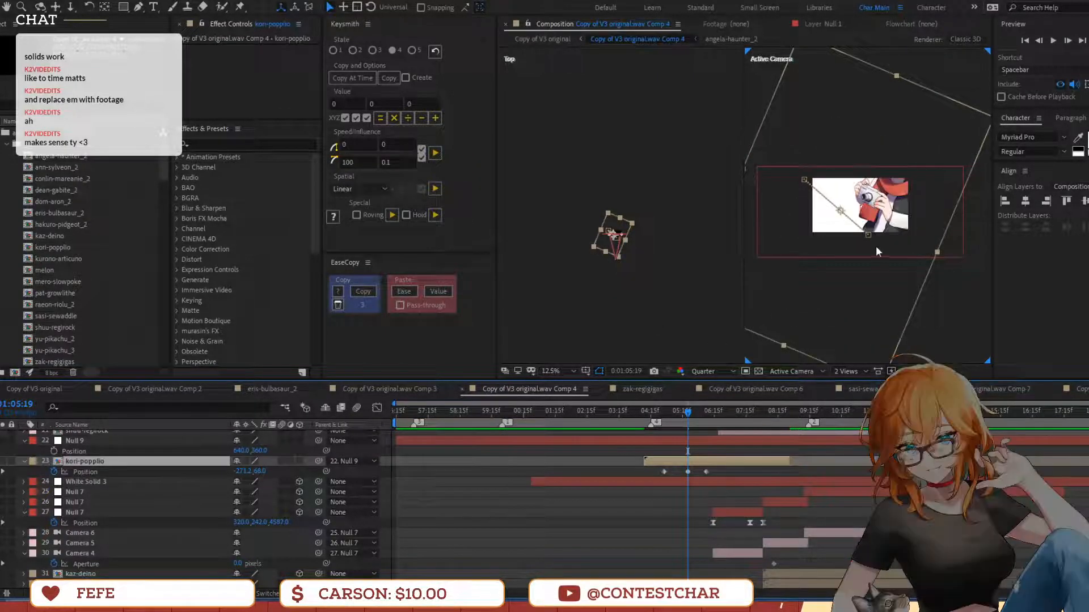
Shift all kori-popplio position keyframes together so the position at 0:01:05:19 is about -732.2, 701.0, centring the face in frame
{"action": "left_click_drag", "start_coordinate": [897, 225], "coordinate": [878, 241]}
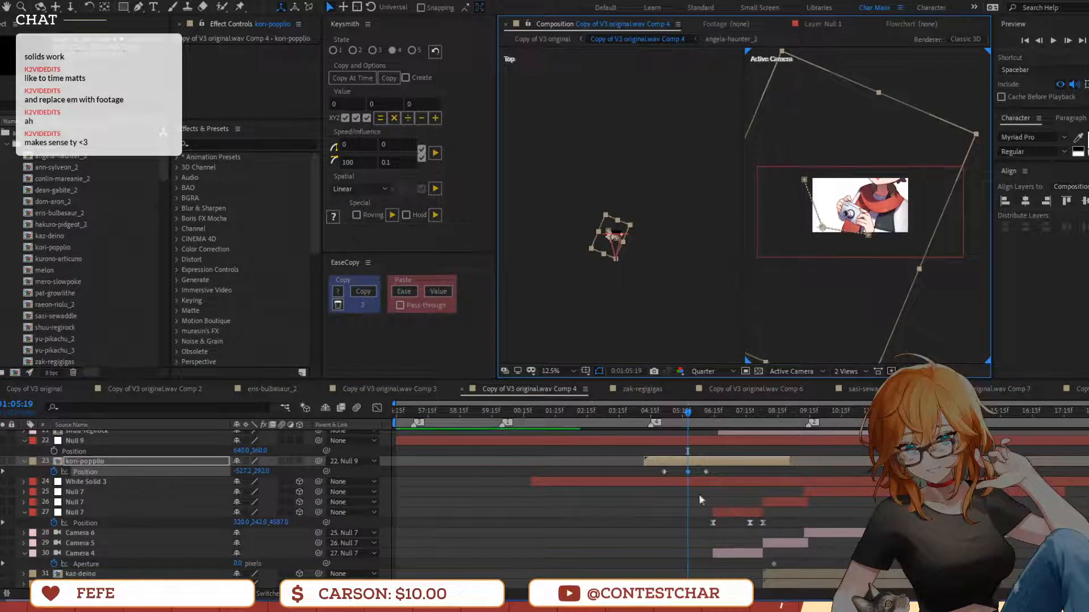
{"action": "key", "text": "ctrl+z"}
{"action": "left_click", "coordinate": [87, 472]}
{"action": "left_click_drag", "start_coordinate": [261, 471], "coordinate": [614, 500]}
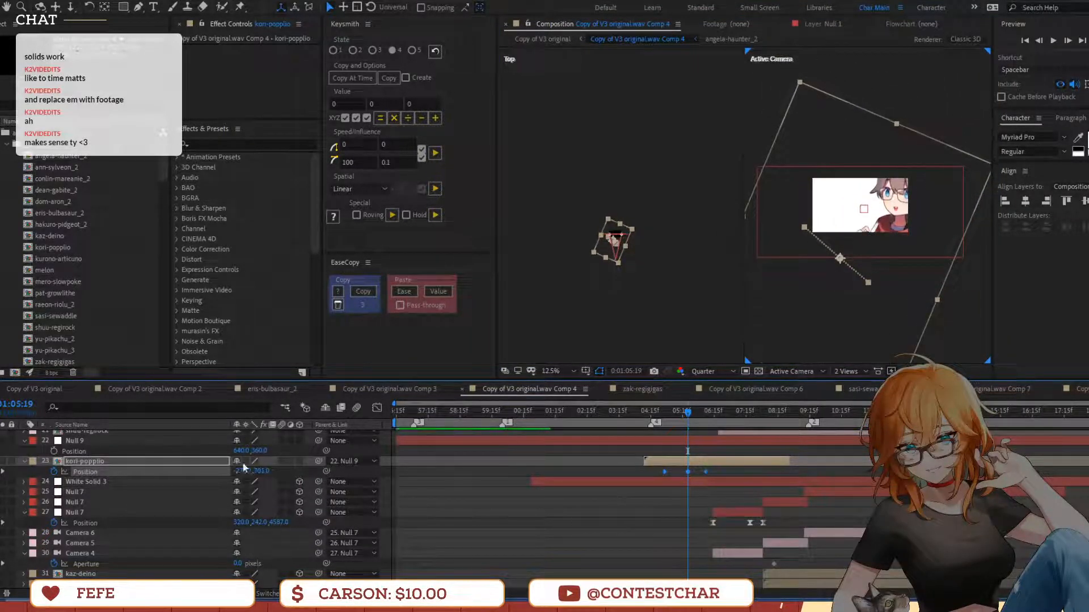
{"action": "left_click_drag", "start_coordinate": [209, 473], "coordinate": [1, 496]}
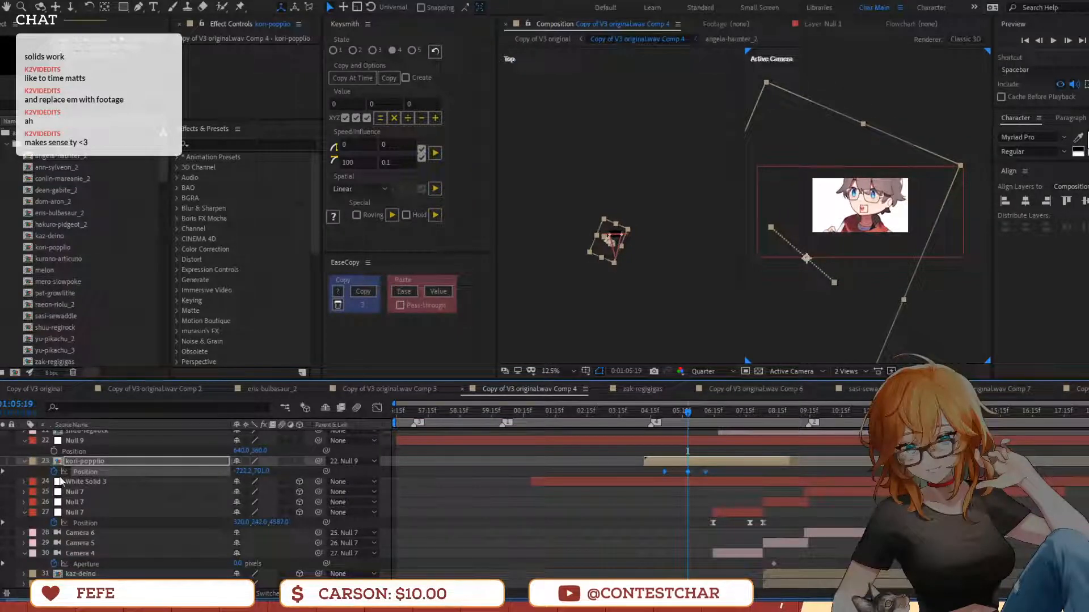
Preview Comp 4 from 0:00:58:15 to check the kori-popplio close-up's position move
{"action": "left_click_drag", "start_coordinate": [628, 412], "coordinate": [460, 430]}
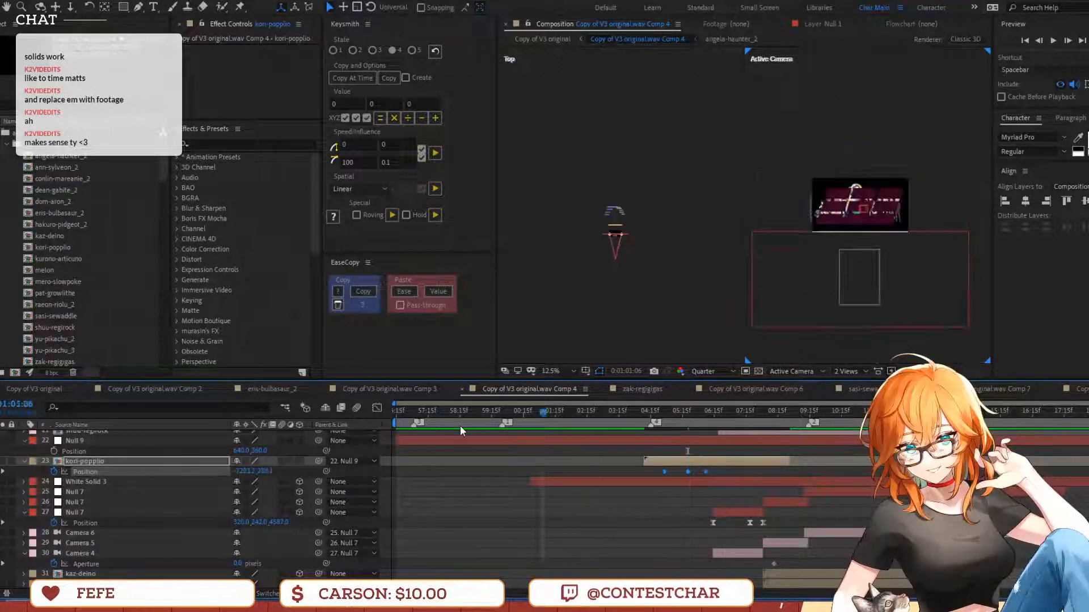
{"action": "key", "text": "space"}
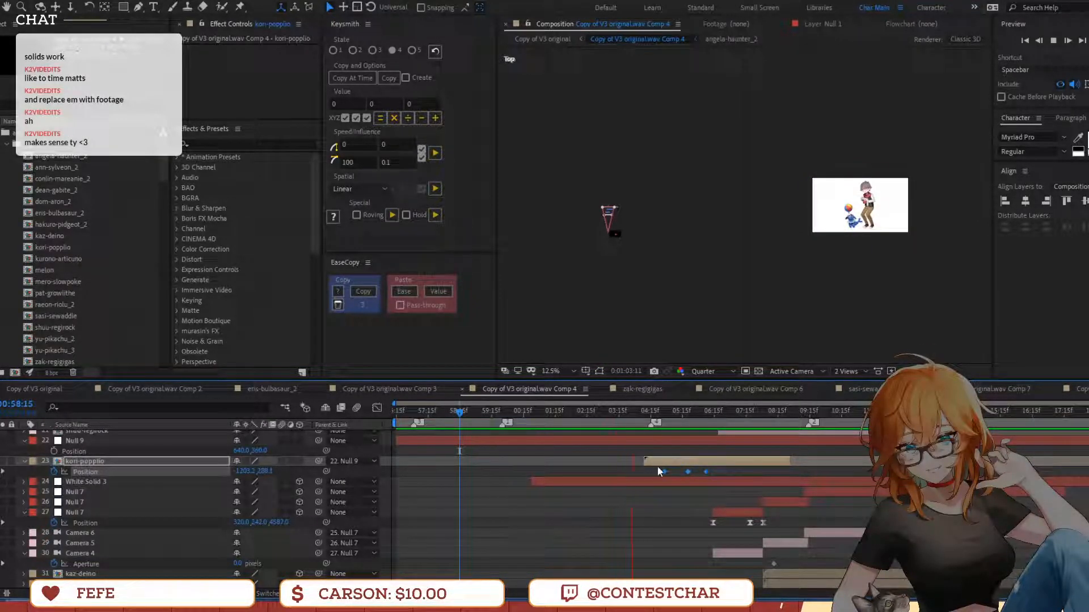
{"action": "key", "text": "space"}
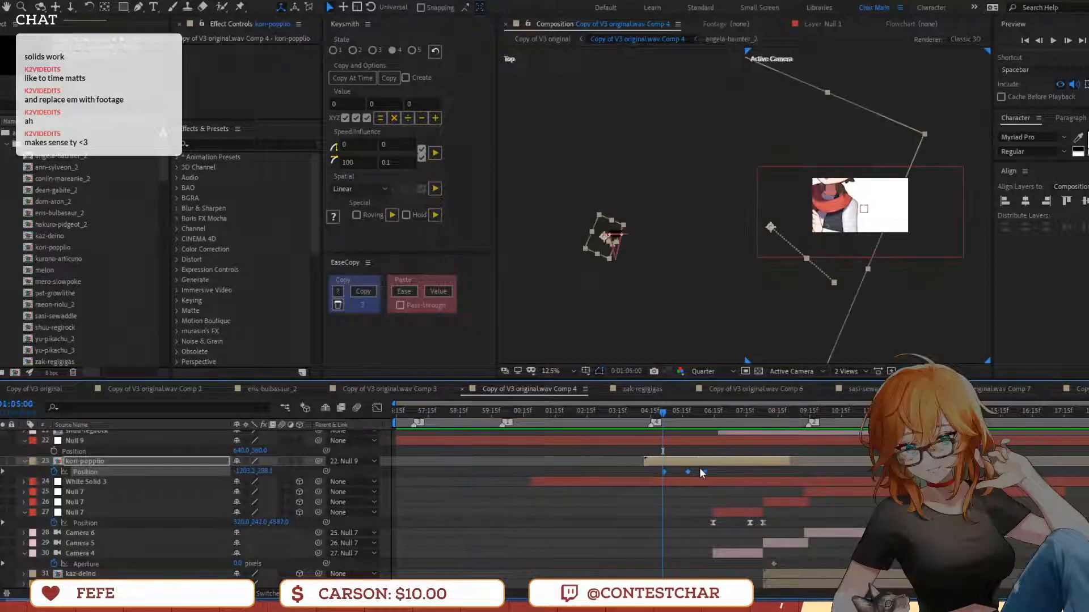
Move the first kori-popplio position keyframe to the layer's start, apply the Keysmith speed and influence easing, and preview from 0:01:03:23
{"action": "left_click_drag", "start_coordinate": [668, 474], "coordinate": [582, 475]}
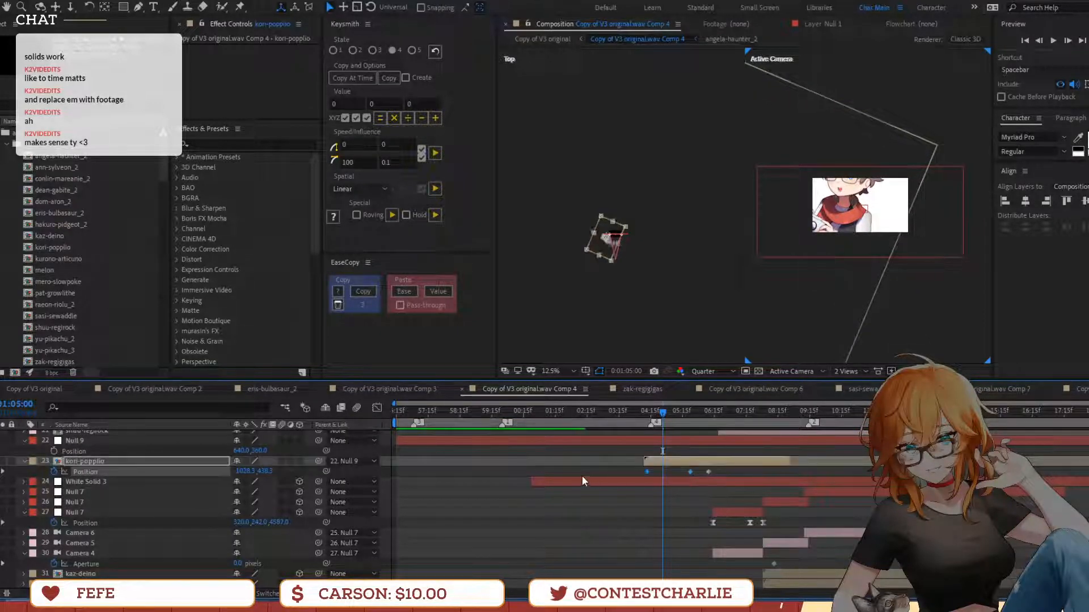
{"action": "left_click", "coordinate": [435, 153]}
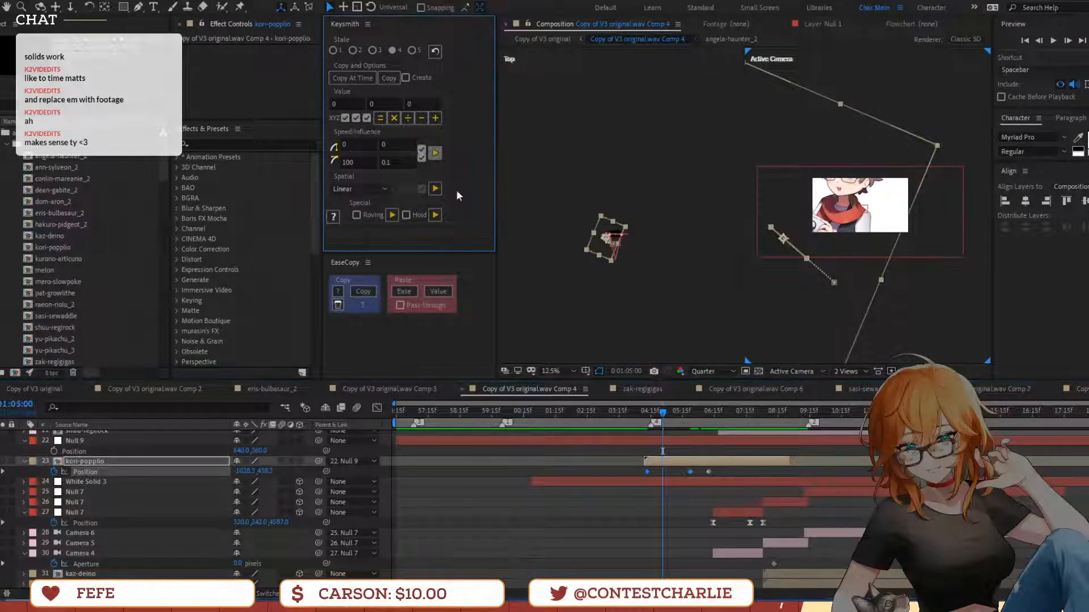
{"action": "left_click", "coordinate": [630, 417]}
{"action": "key", "text": "space"}
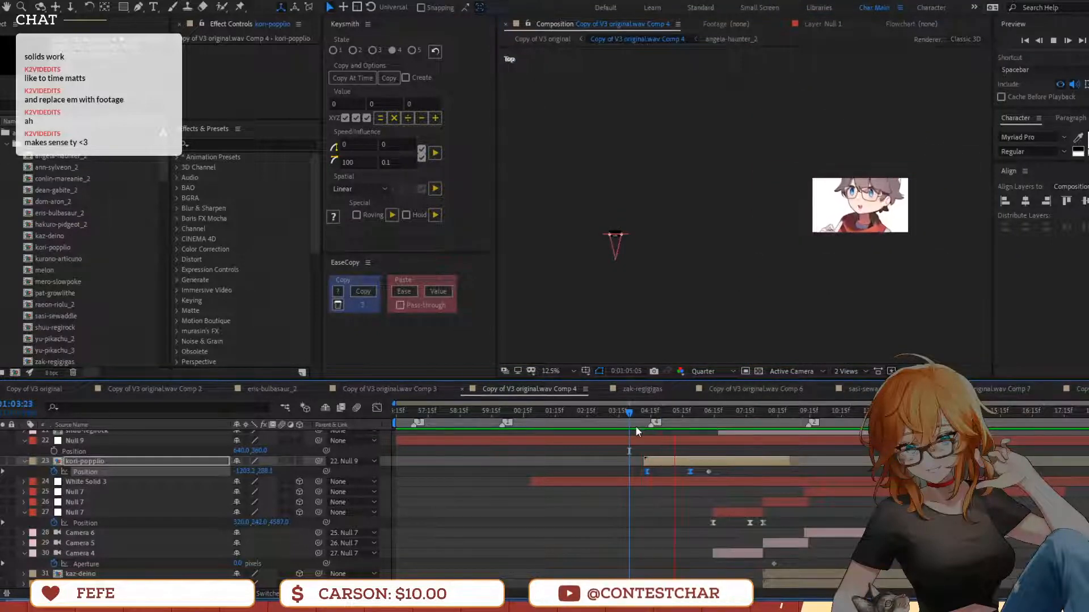
Move the last kori-popplio position keyframe to 0:01:06:20, steepen its speed curve in the graph editor, and preview the move
{"action": "key", "text": "space"}
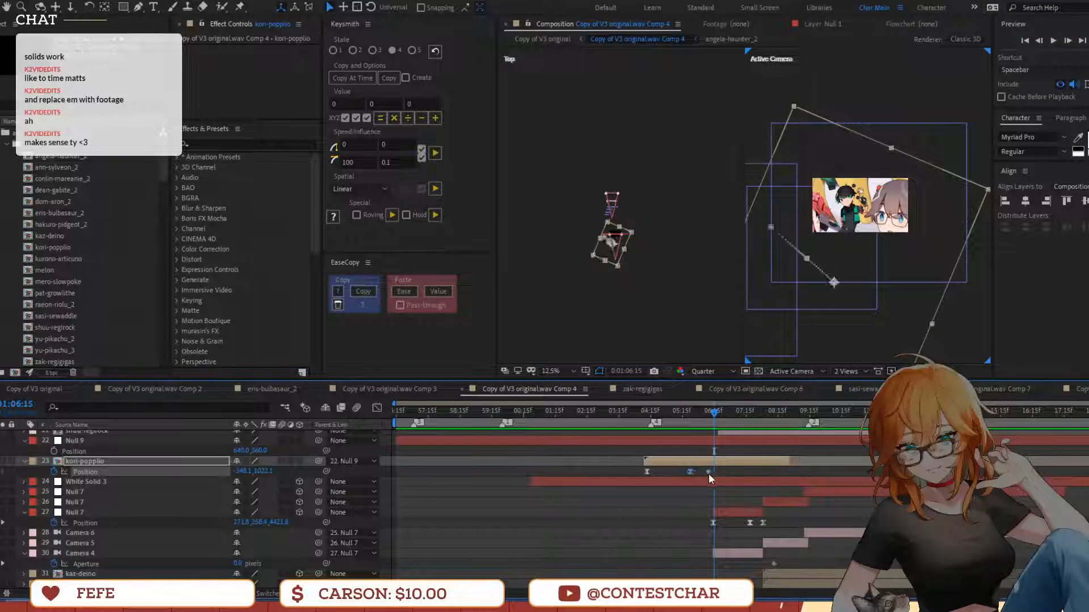
{"action": "left_click", "coordinate": [720, 472]}
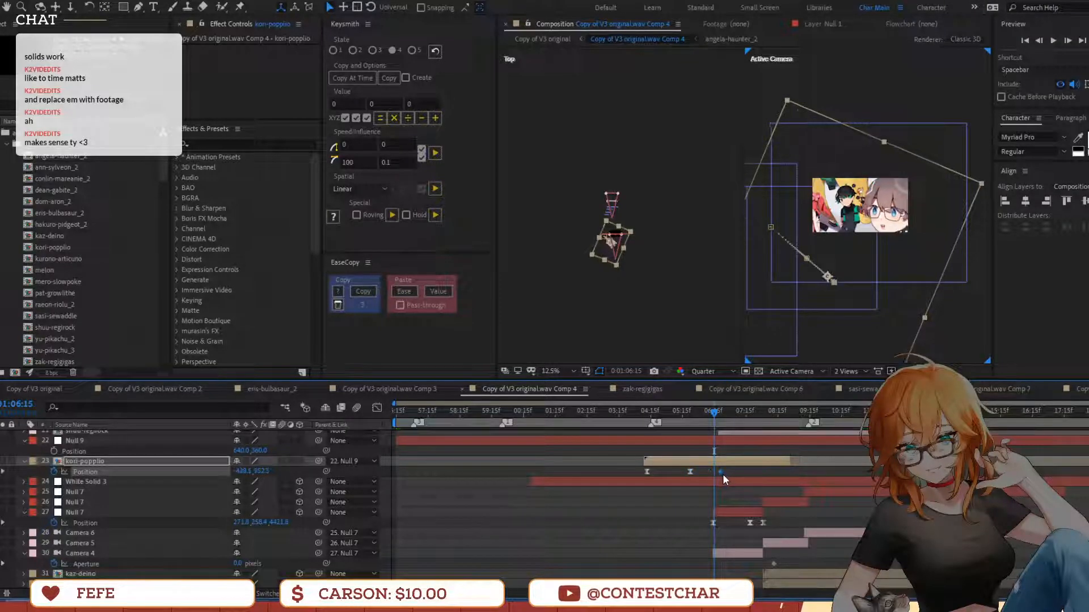
{"action": "left_click", "coordinate": [377, 408]}
{"action": "left_click_drag", "start_coordinate": [719, 540], "coordinate": [734, 565]}
{"action": "key", "text": "space"}
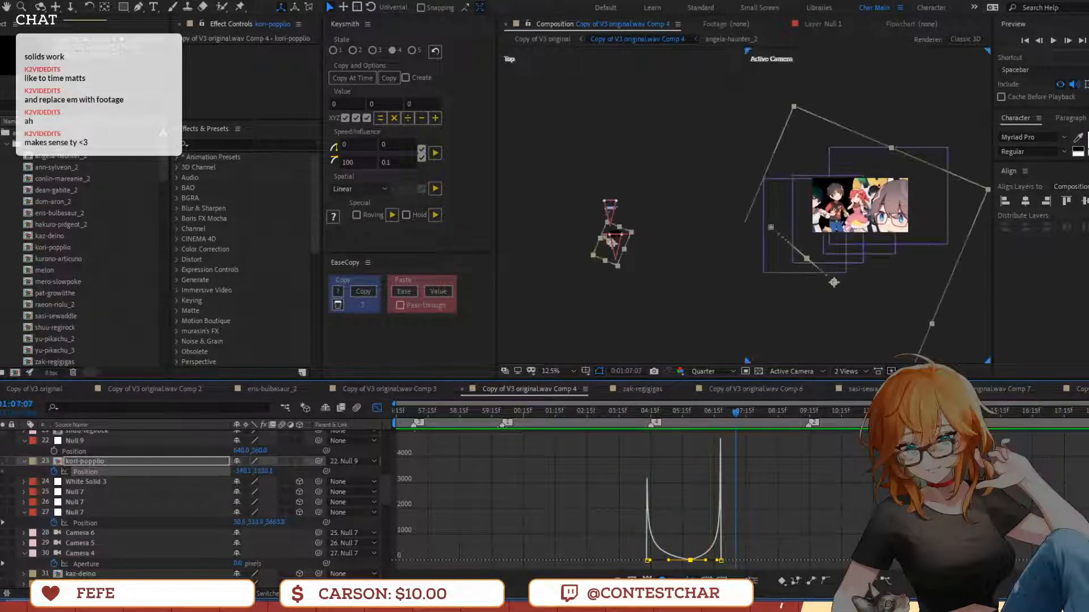
{"action": "key", "text": "space"}
{"action": "left_click", "coordinate": [375, 409]}
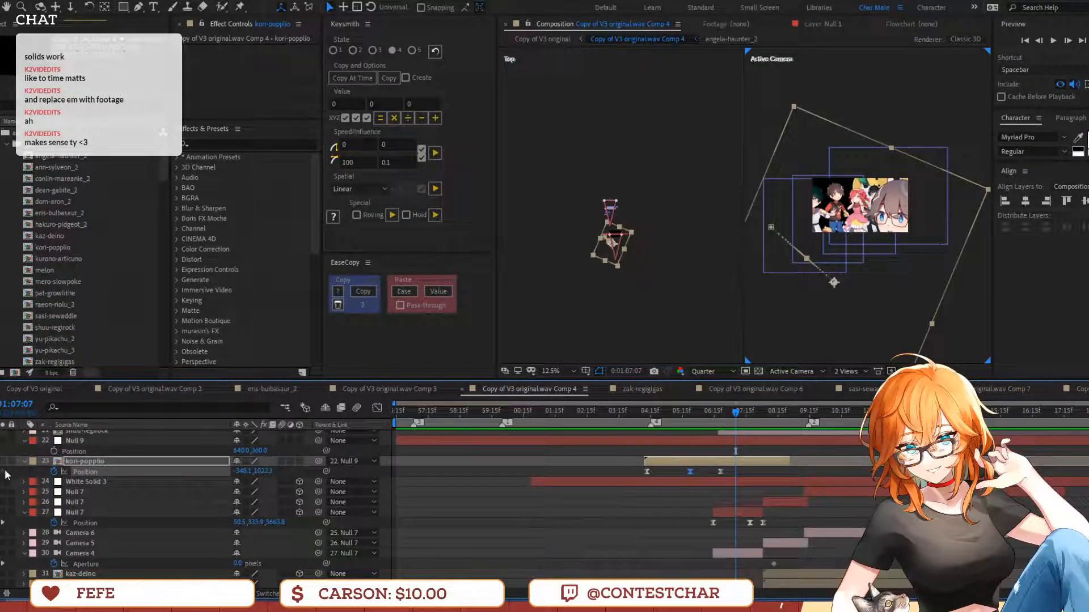
At the 0:01:06:20 keyframe, move kori-popplio out of frame to about 315.9, 1702.1, and preview from just before the layer starts
{"action": "key", "text": "j"}
{"action": "left_click_drag", "start_coordinate": [856, 258], "coordinate": [906, 311]}
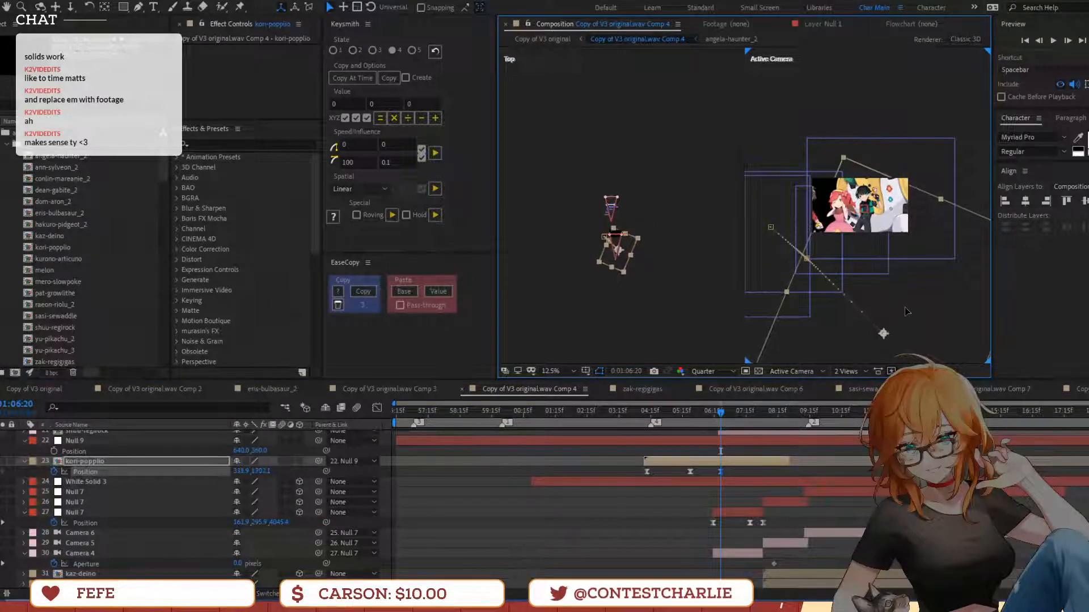
{"action": "left_click_drag", "start_coordinate": [649, 421], "coordinate": [647, 421]}
{"action": "left_click", "coordinate": [638, 419]}
{"action": "key", "text": "space"}
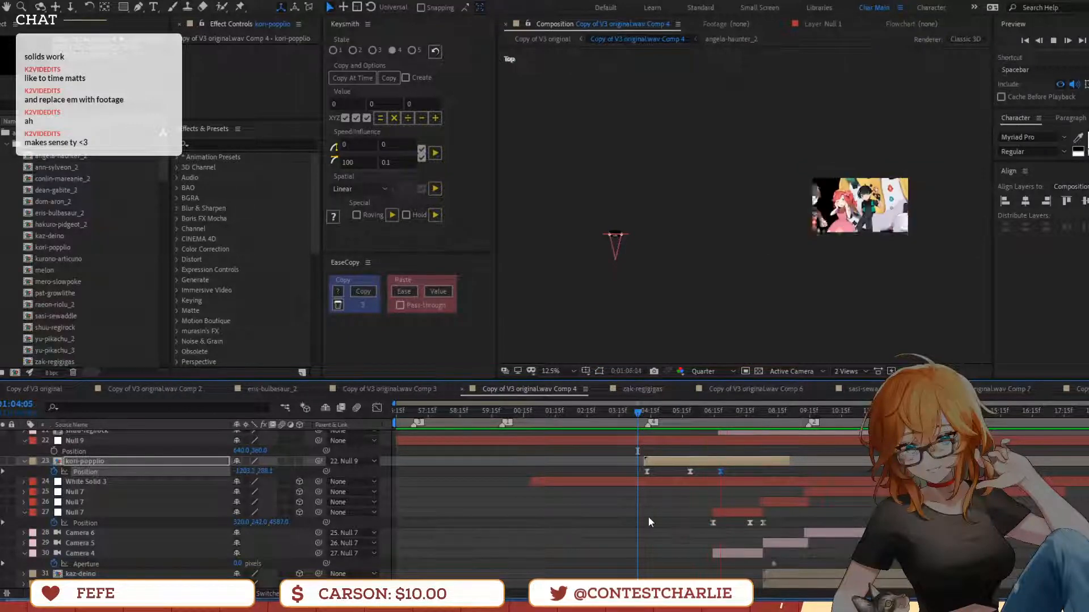
{"action": "left_click", "coordinate": [663, 413]}
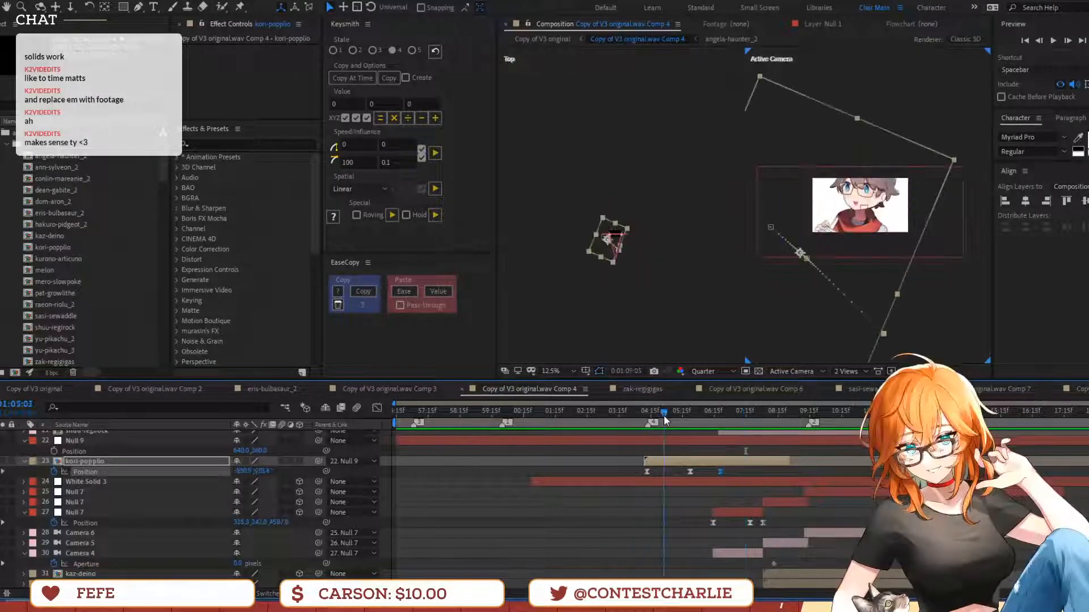
{"action": "left_click_drag", "start_coordinate": [663, 415], "coordinate": [643, 412]}
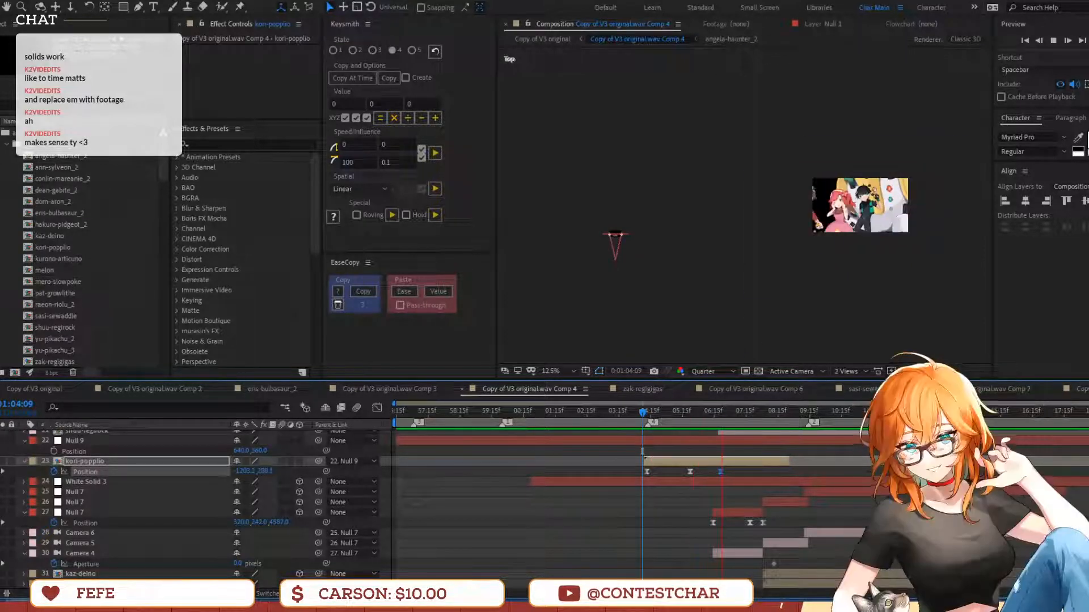
{"action": "key", "text": "space"}
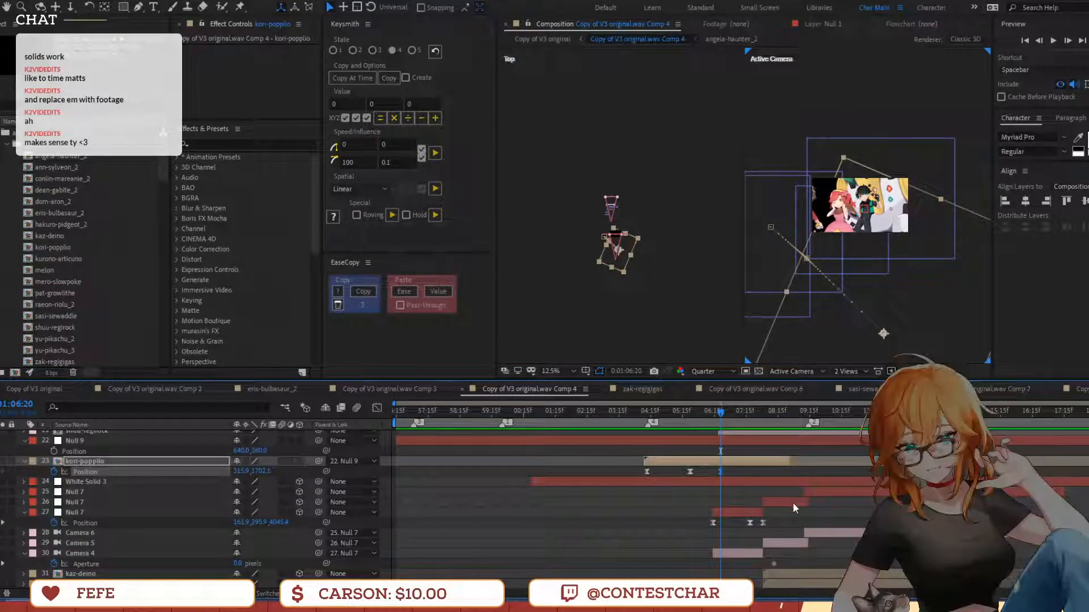
Preview the transition from the kori-popplio close-up into the multi-character camera shots
{"action": "left_click", "coordinate": [702, 417]}
{"action": "key", "text": "space"}
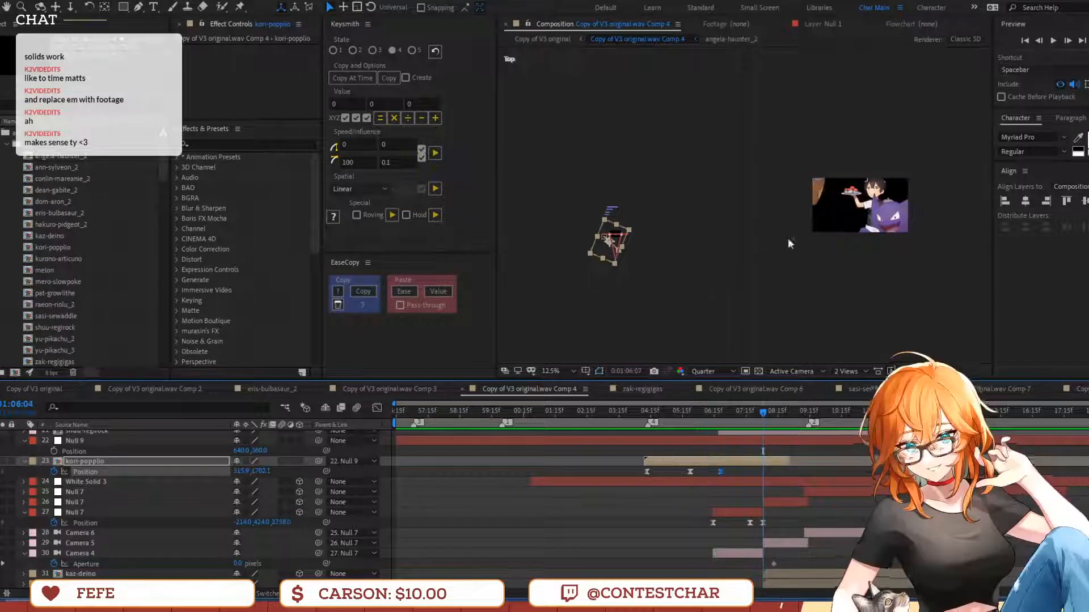
{"action": "key", "text": "space"}
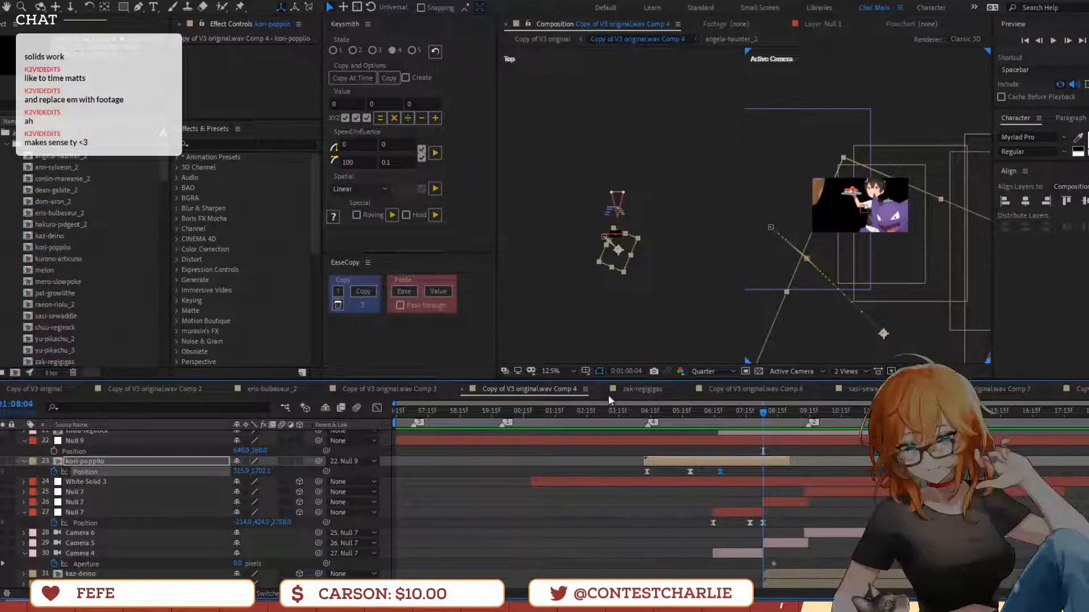
{"action": "left_click", "coordinate": [637, 423]}
{"action": "key", "text": "space"}
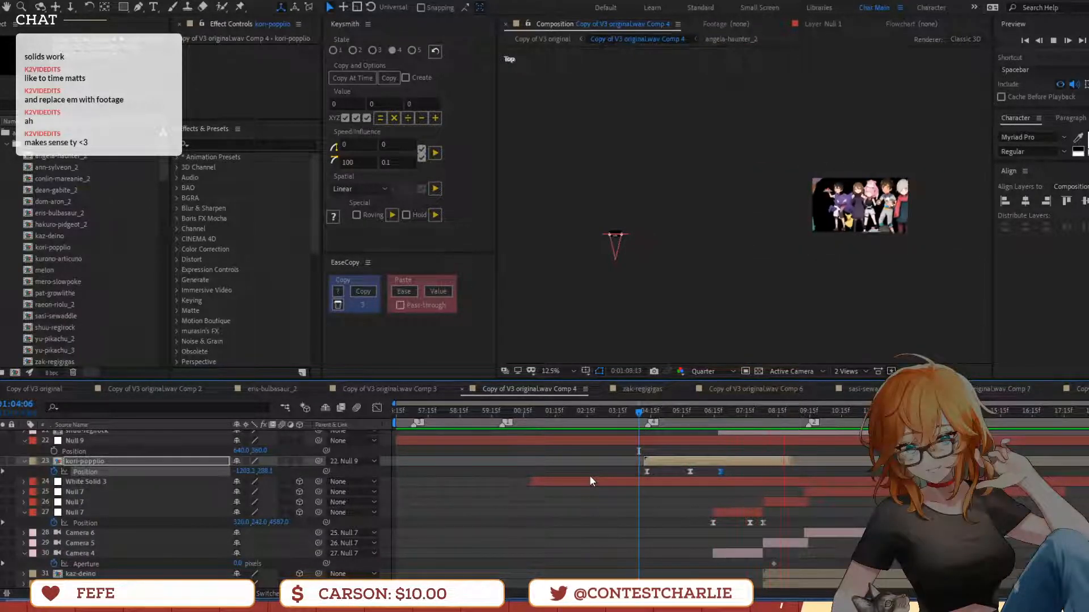
{"action": "left_click", "coordinate": [750, 424]}
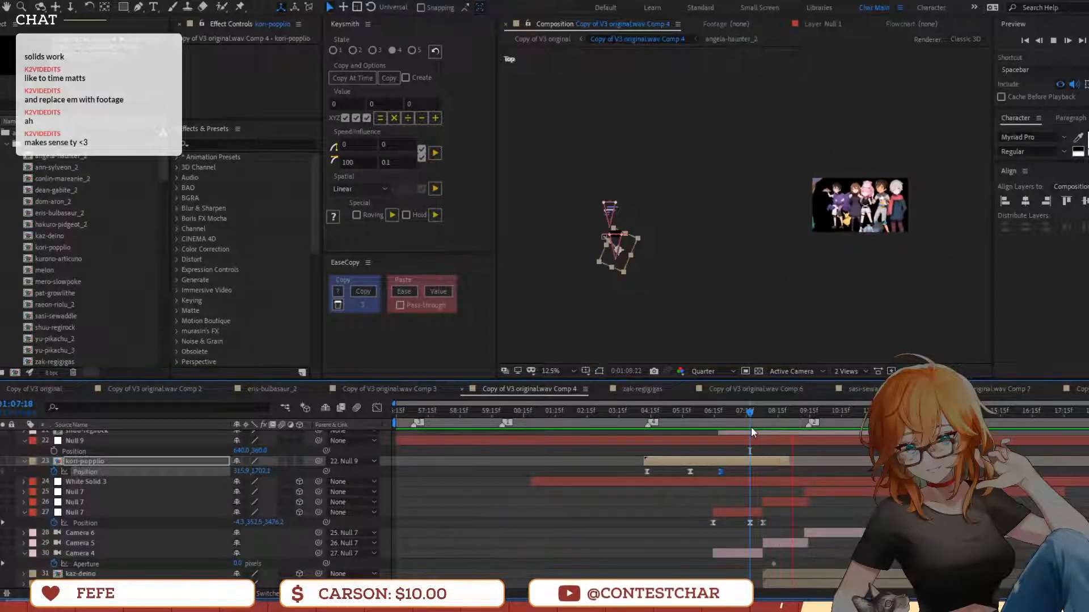
{"action": "key", "text": "space"}
Shift the kaz-deino, conlin-mareanie_2, yu-pikachu_2, angela-haunter_2 and mero-slowpoke layers earlier to start together with raeon-riolu_2
{"action": "left_click", "coordinate": [769, 534]}
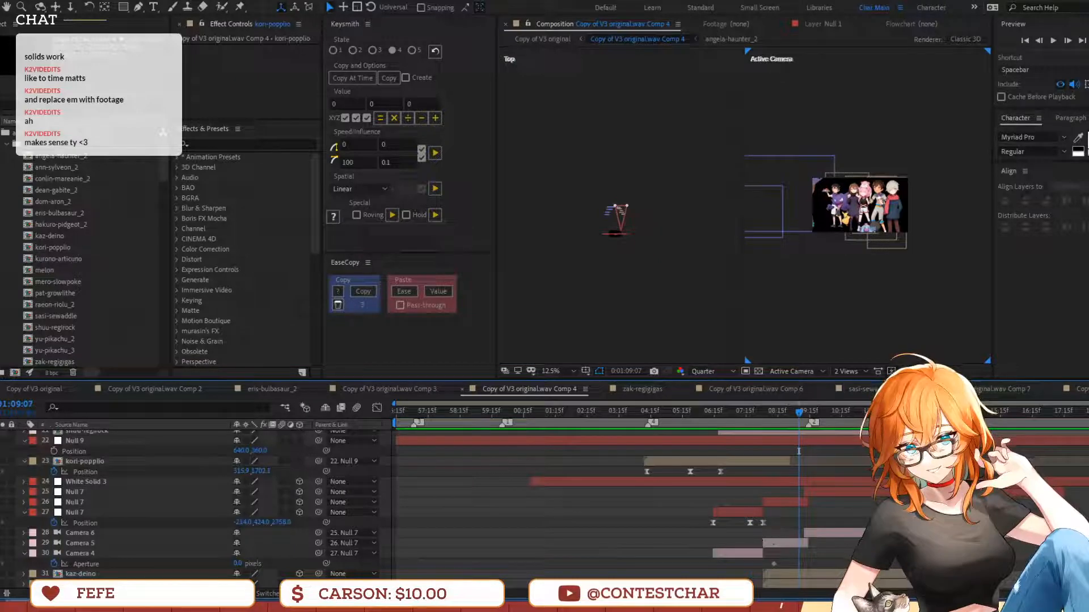
{"action": "key", "text": "="}
{"action": "key", "text": "="}
{"action": "scroll", "coordinate": [798, 451], "scroll_direction": "down", "scroll_amount": 3}
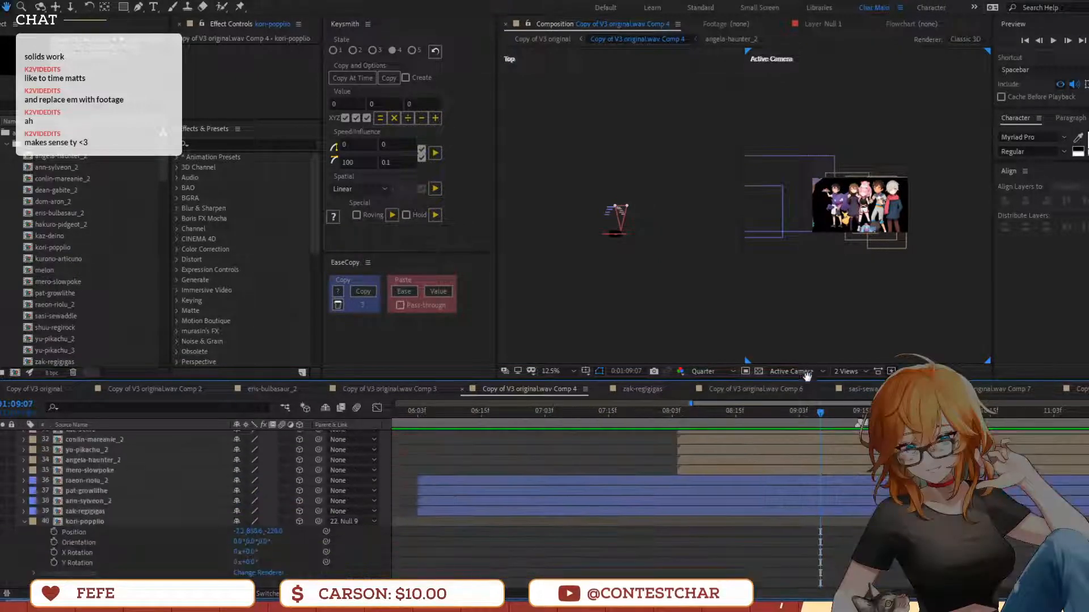
{"action": "left_click", "coordinate": [764, 484]}
{"action": "left_click", "coordinate": [764, 516], "text": "shift"}
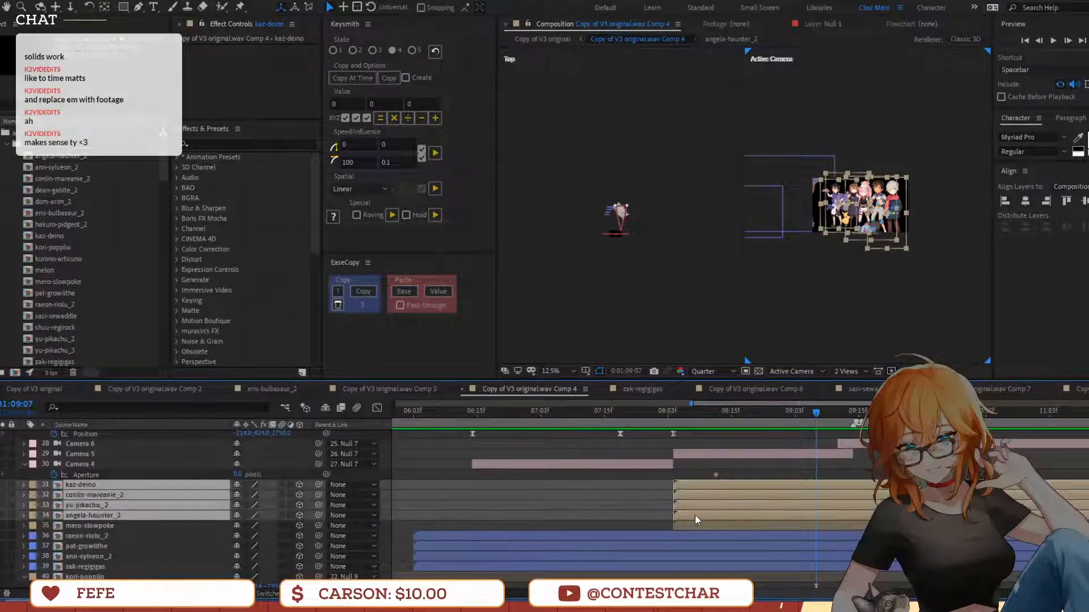
{"action": "left_click", "coordinate": [760, 526], "text": "shift"}
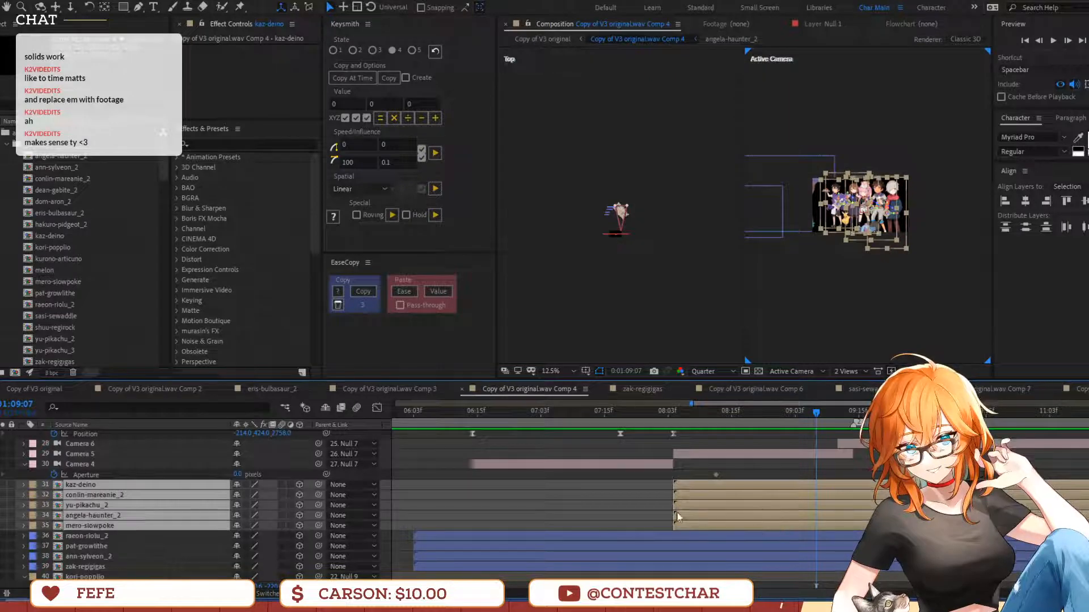
{"action": "left_click_drag", "start_coordinate": [680, 517], "coordinate": [515, 515]}
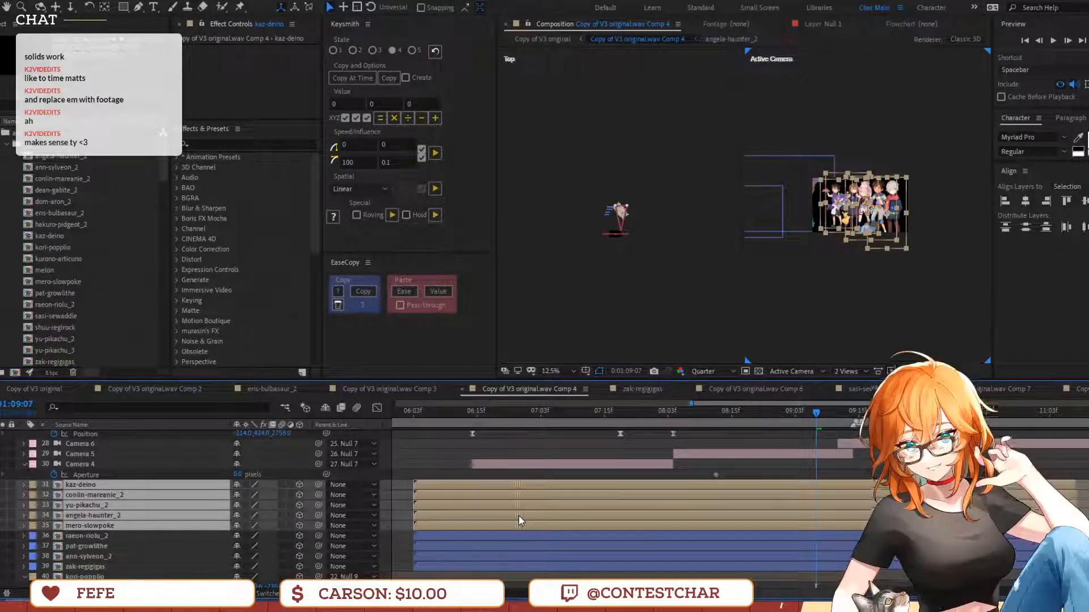
Swap the two camera shots: move Camera 5 and its Null 7 earlier, and Camera 4 with its Null 7 after them
{"action": "key", "text": "minus"}
{"action": "key", "text": "minus"}
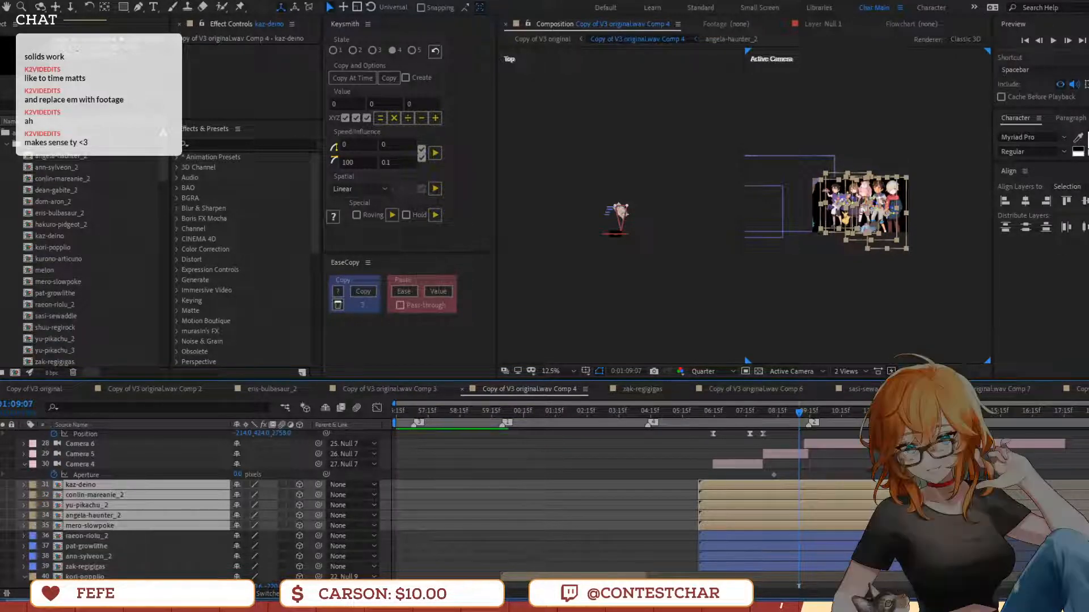
{"action": "scroll", "coordinate": [750, 519], "scroll_direction": "up", "scroll_amount": 1}
{"action": "left_click", "coordinate": [779, 484]}
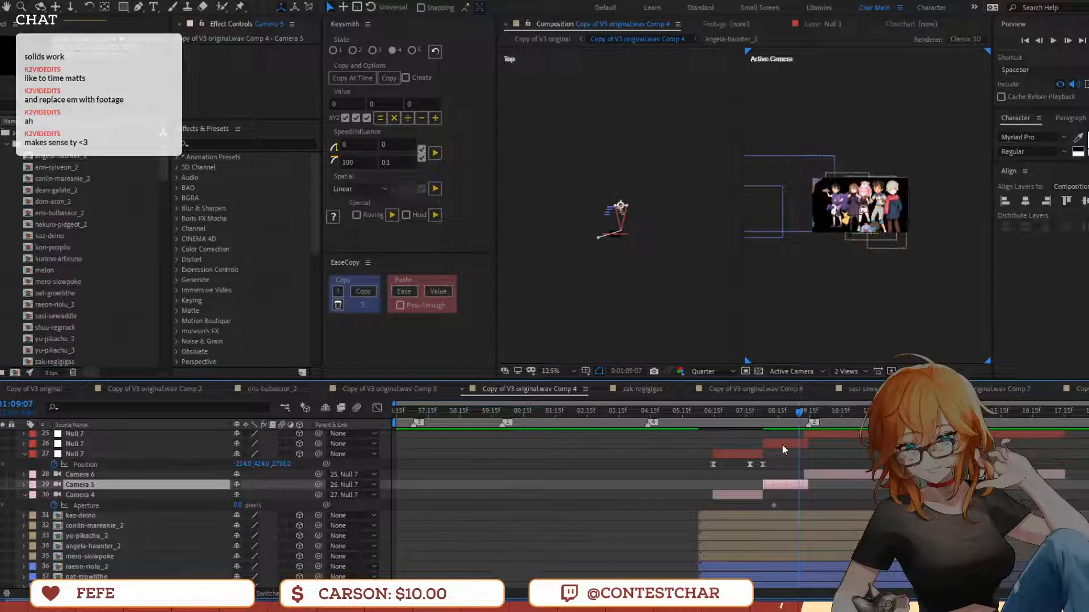
{"action": "left_click_drag", "start_coordinate": [781, 444], "coordinate": [750, 444]}
{"action": "left_click", "coordinate": [749, 454]}
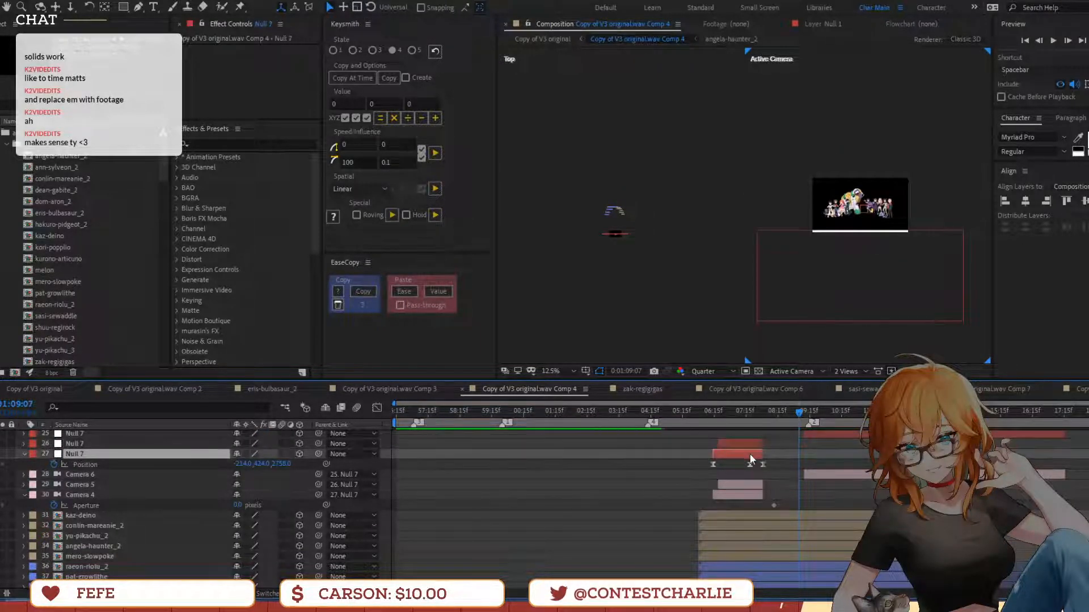
{"action": "left_click", "coordinate": [751, 499]}
{"action": "left_click_drag", "start_coordinate": [751, 498], "coordinate": [787, 495]}
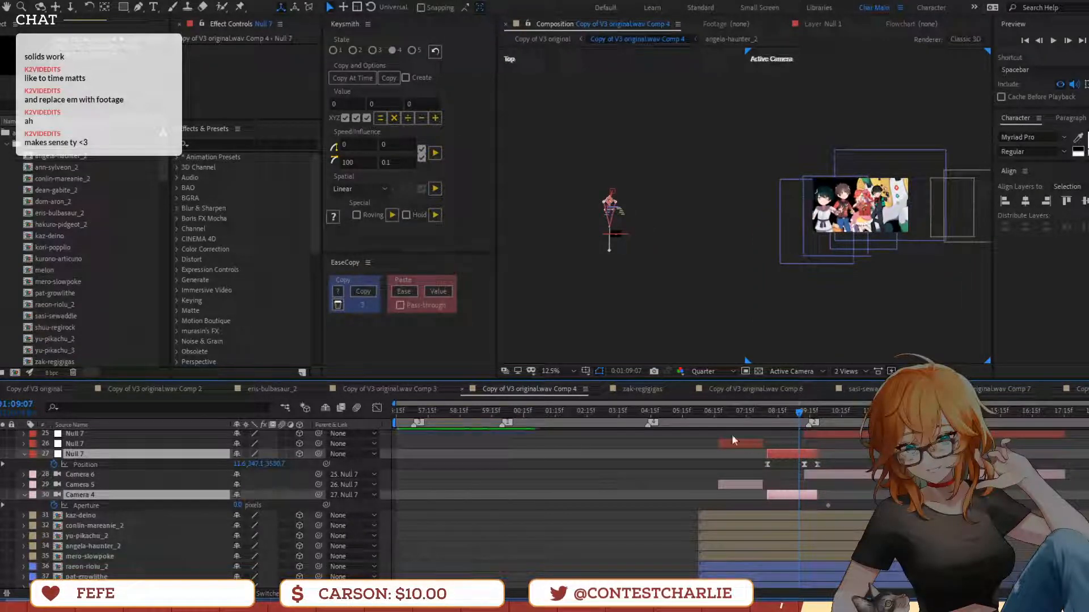
Preview the reordered camera shots from 0:01:06:13
{"action": "left_click", "coordinate": [711, 412]}
{"action": "key", "text": "space"}
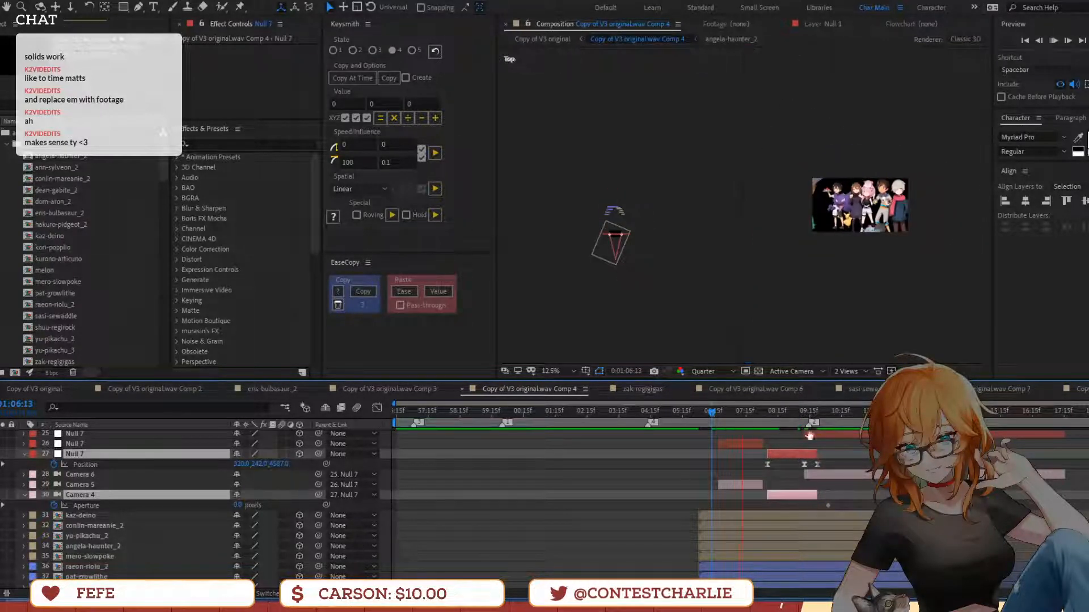
{"action": "key", "text": "space"}
{"action": "left_click_drag", "start_coordinate": [708, 414], "coordinate": [728, 434]}
{"action": "key", "text": "space"}
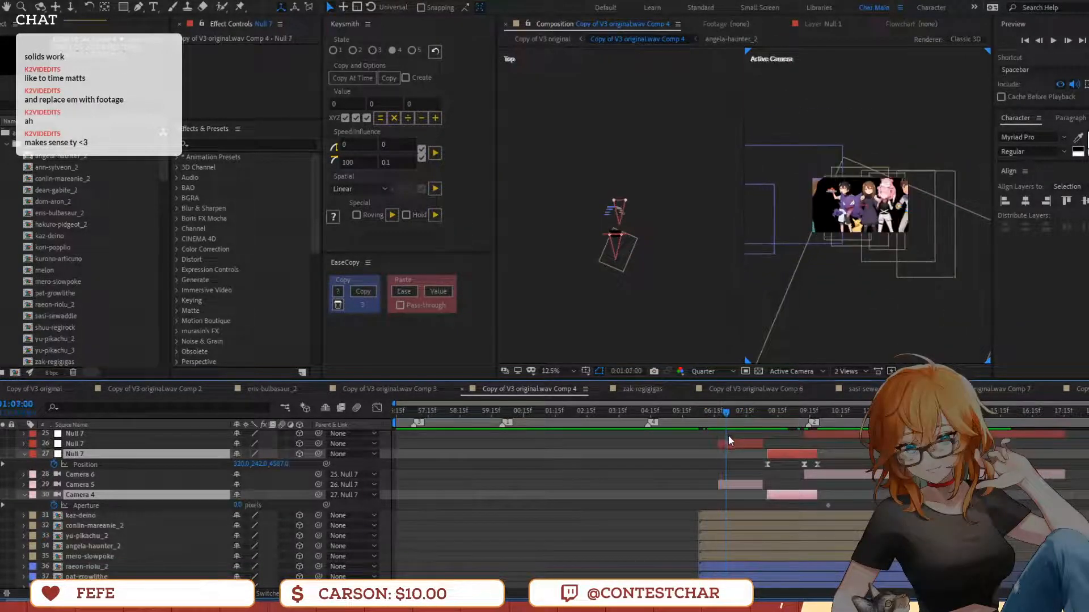
Reveal the position keyframes of Camera 5's Null 7 and shift both layers to start at 0:01:06:21
{"action": "left_click", "coordinate": [730, 445]}
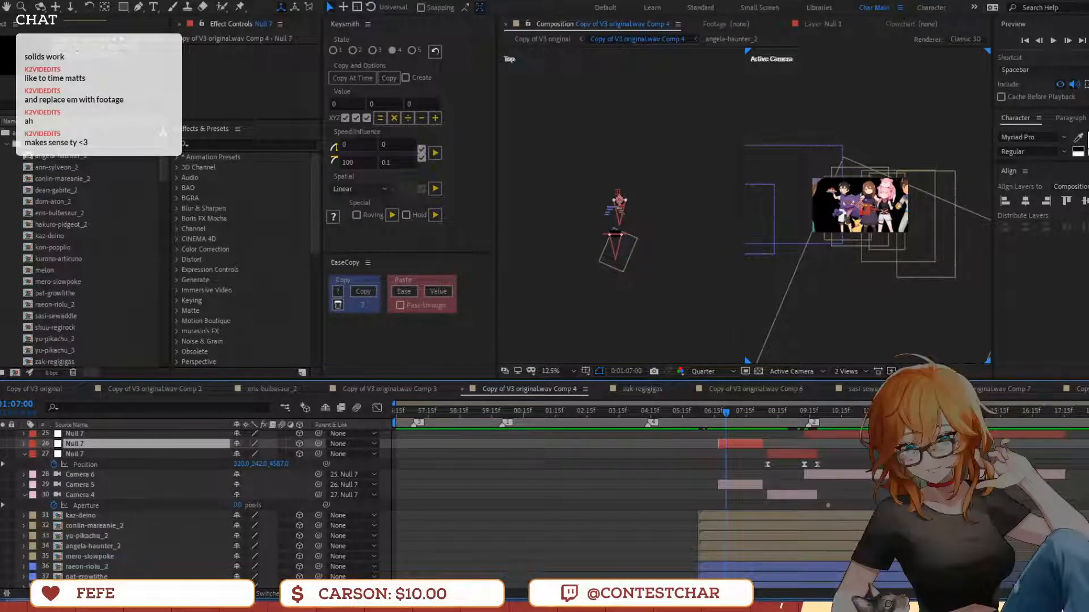
{"action": "key", "text": "p"}
{"action": "key", "text": "equal"}
{"action": "key", "text": "equal"}
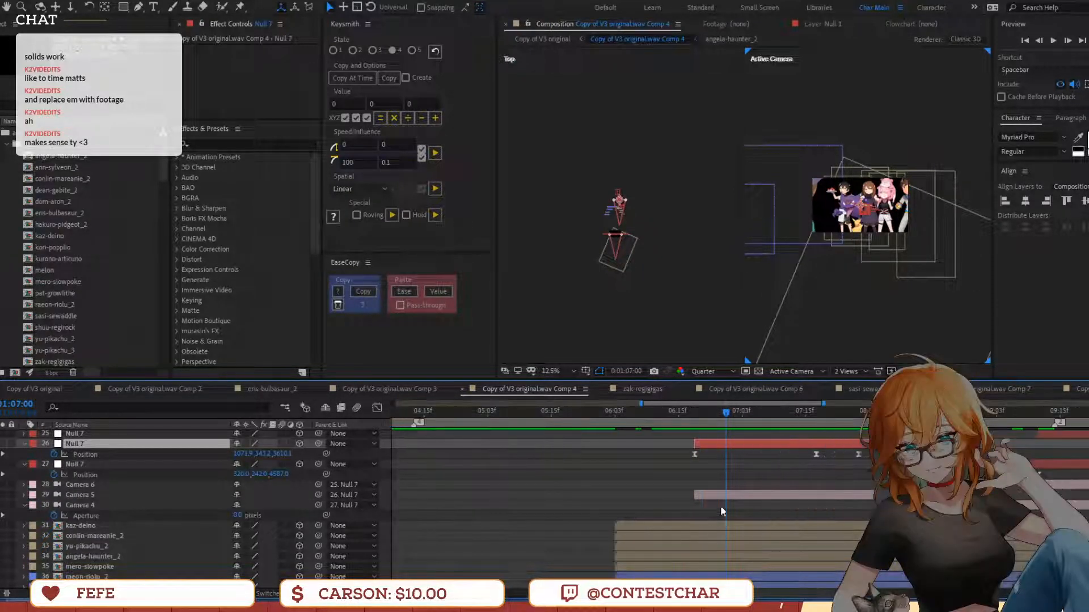
{"action": "left_click", "coordinate": [753, 494]}
{"action": "left_click", "coordinate": [750, 445], "text": "ctrl"}
{"action": "left_click_drag", "start_coordinate": [757, 443], "coordinate": [778, 447]}
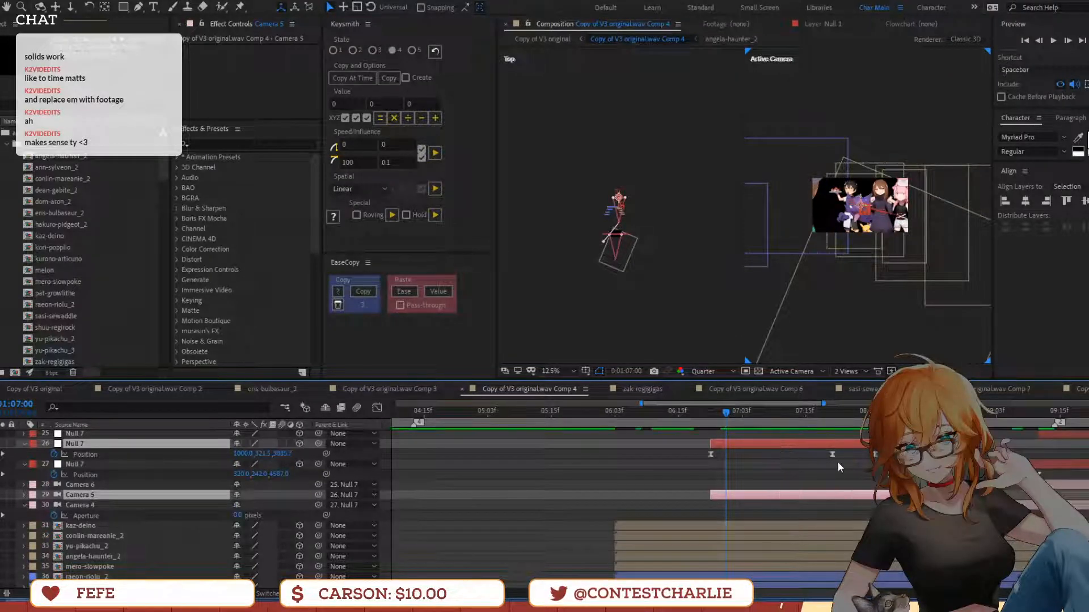
Time-reverse the position keyframes of Camera 5's Null 7 and preview the move from 0:01:06:20
{"action": "left_click", "coordinate": [711, 454]}
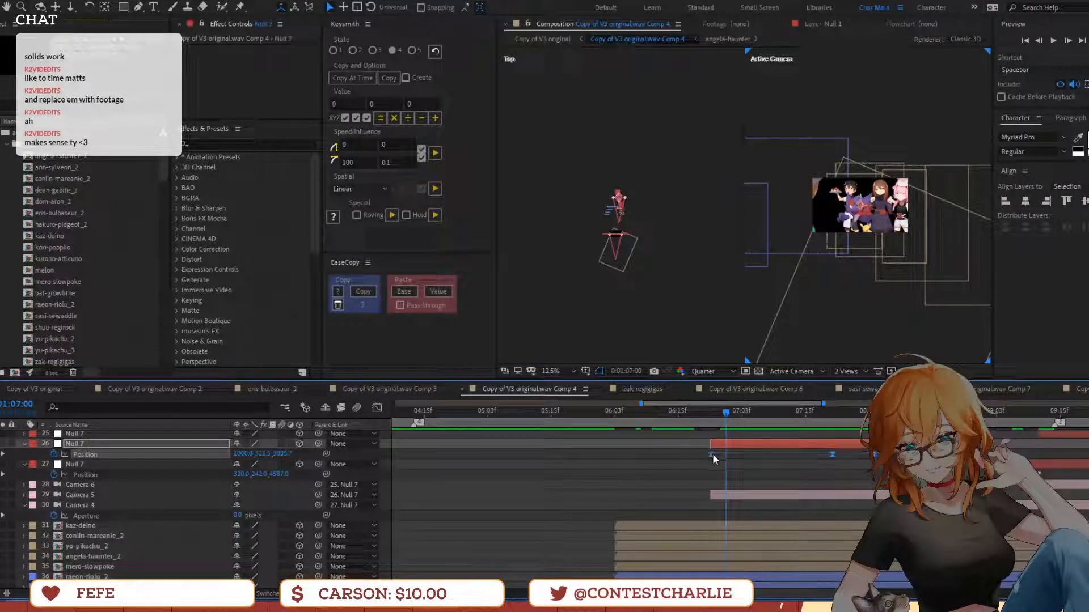
{"action": "right_click", "coordinate": [712, 454]}
{"action": "mouse_move", "coordinate": [762, 445]}
{"action": "left_click", "coordinate": [879, 471]}
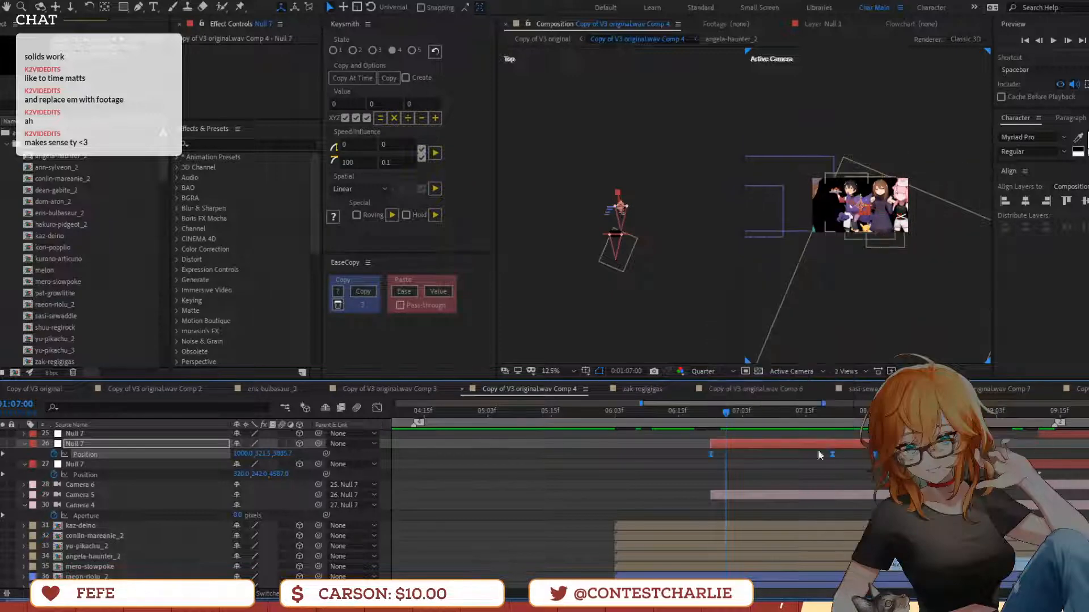
{"action": "key", "text": "space"}
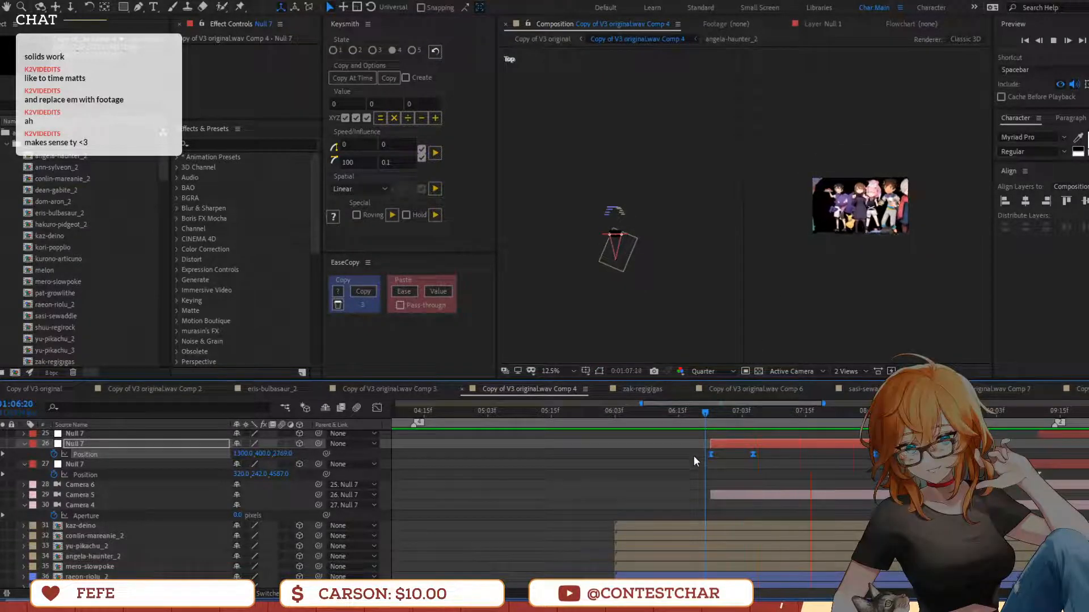
{"action": "key", "text": "space"}
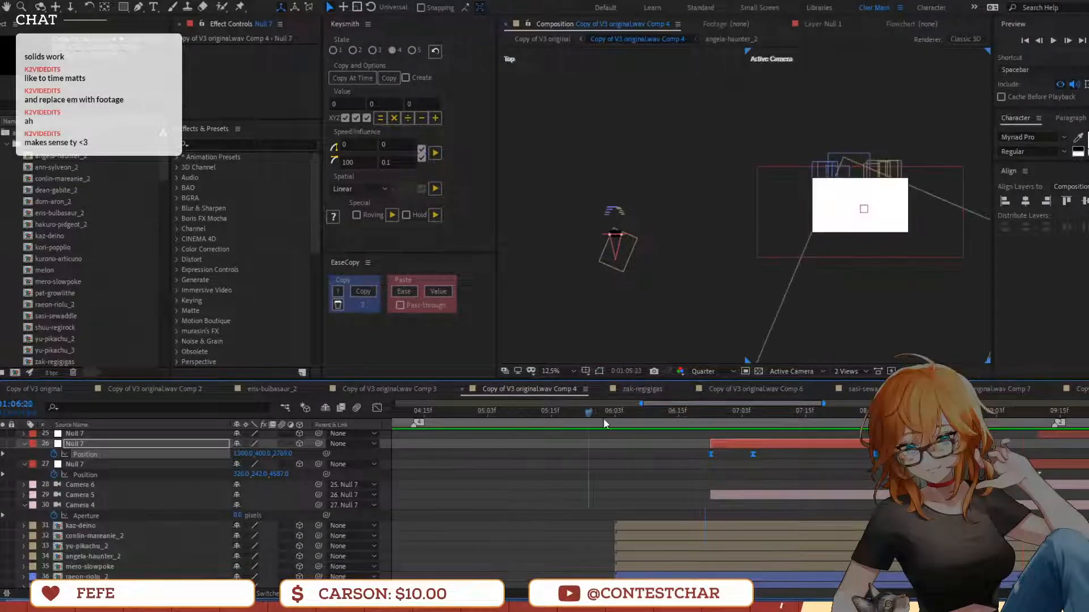
Move Camera 5 and its Null 7 earlier to start at about 0:01:06:15, delete the null's last position keyframe, and preview from 0:01:06:10
{"action": "left_click", "coordinate": [710, 427]}
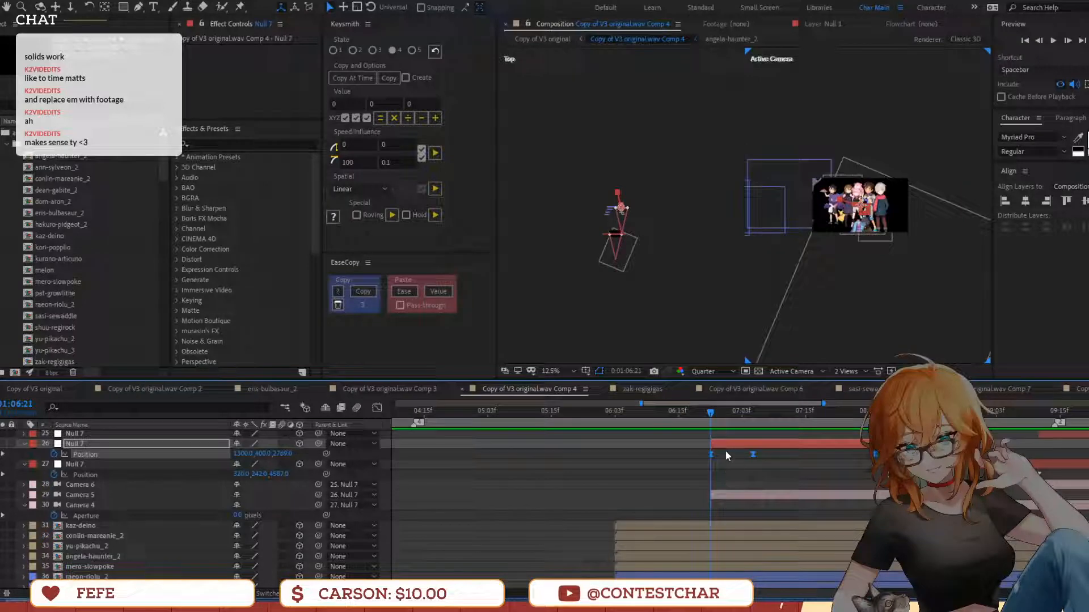
{"action": "left_click_drag", "start_coordinate": [732, 498], "coordinate": [702, 496]}
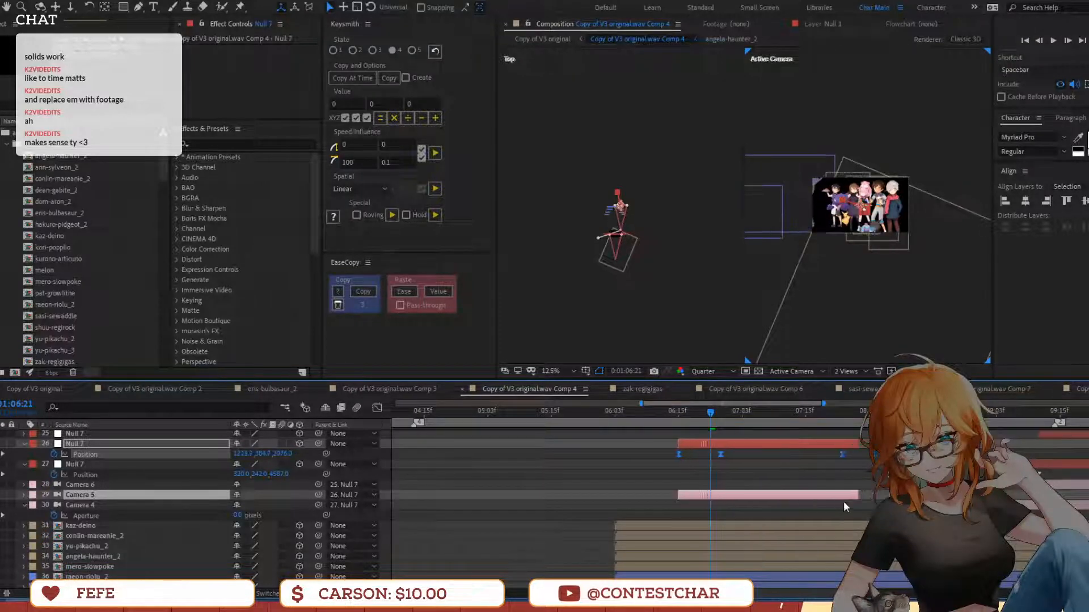
{"action": "left_click", "coordinate": [843, 460]}
{"action": "left_click", "coordinate": [842, 454]}
{"action": "key", "text": "Delete"}
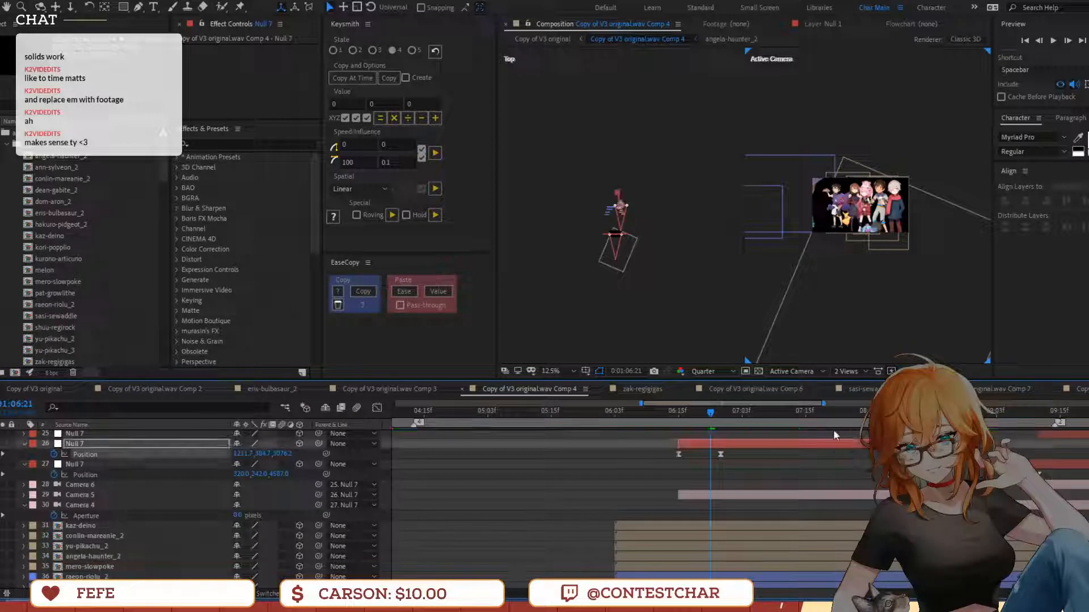
{"action": "left_click", "coordinate": [651, 413]}
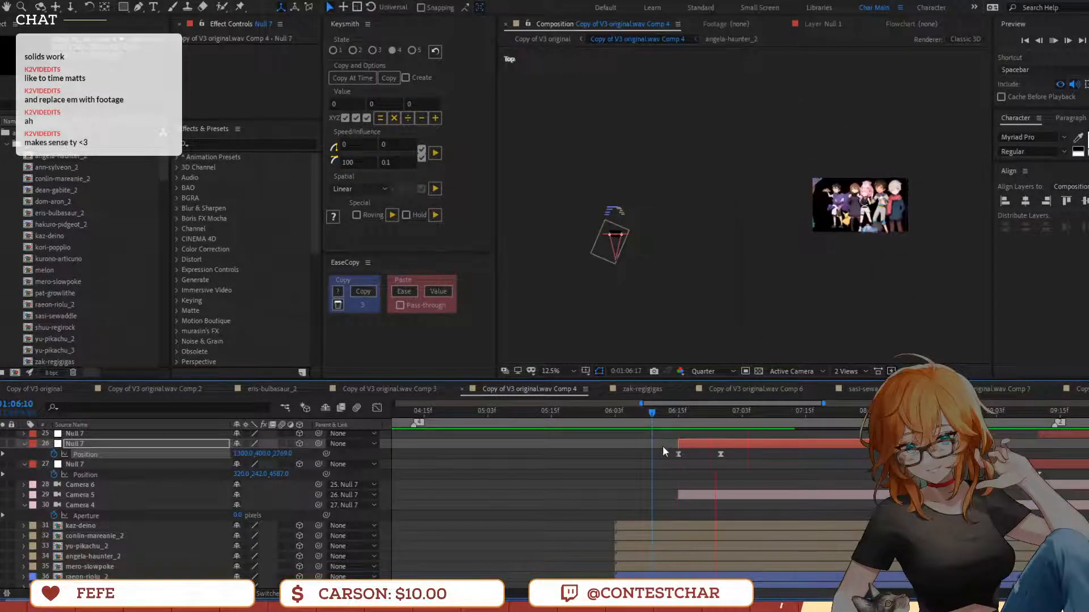
Time-reverse the position keyframes of Camera 4's Null 7 and preview the camera moves from 0:01:06:16
{"action": "key", "text": "space"}
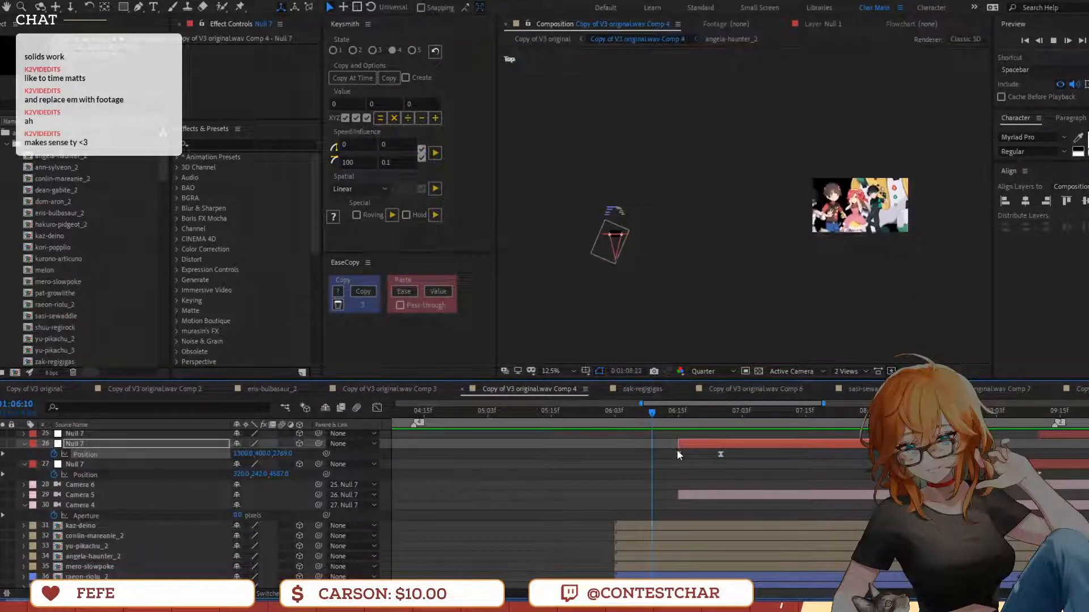
{"action": "key", "text": "space"}
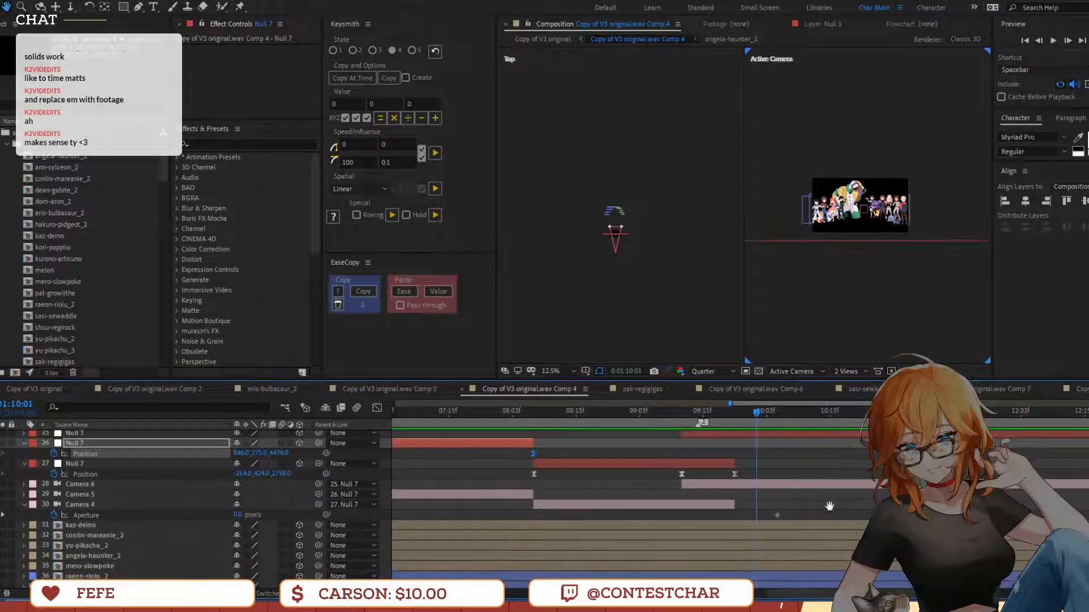
{"action": "right_click", "coordinate": [534, 474]}
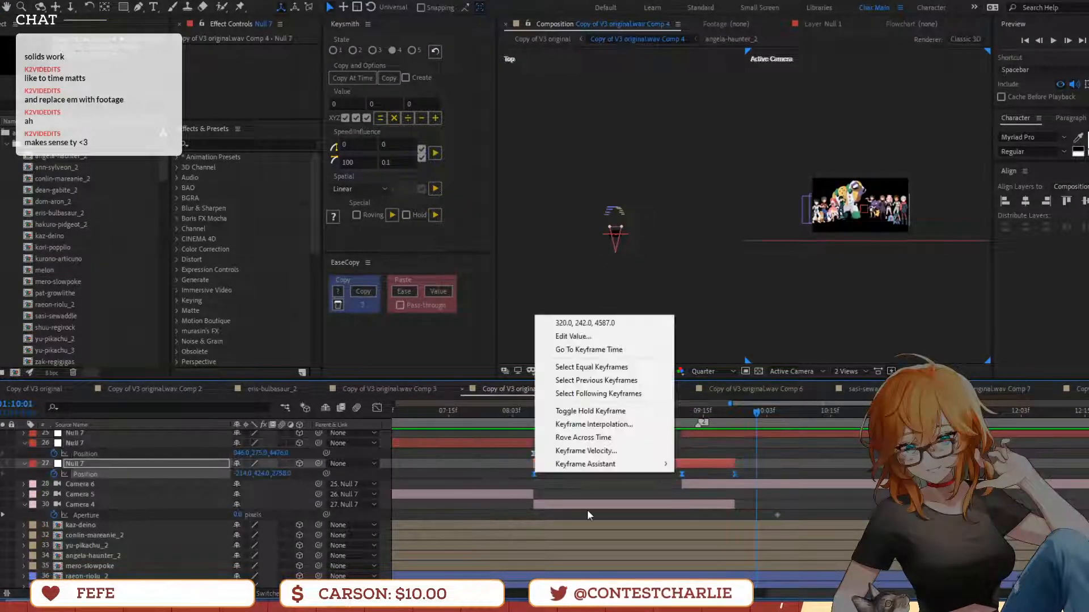
{"action": "mouse_move", "coordinate": [612, 465]}
{"action": "left_click", "coordinate": [740, 582]}
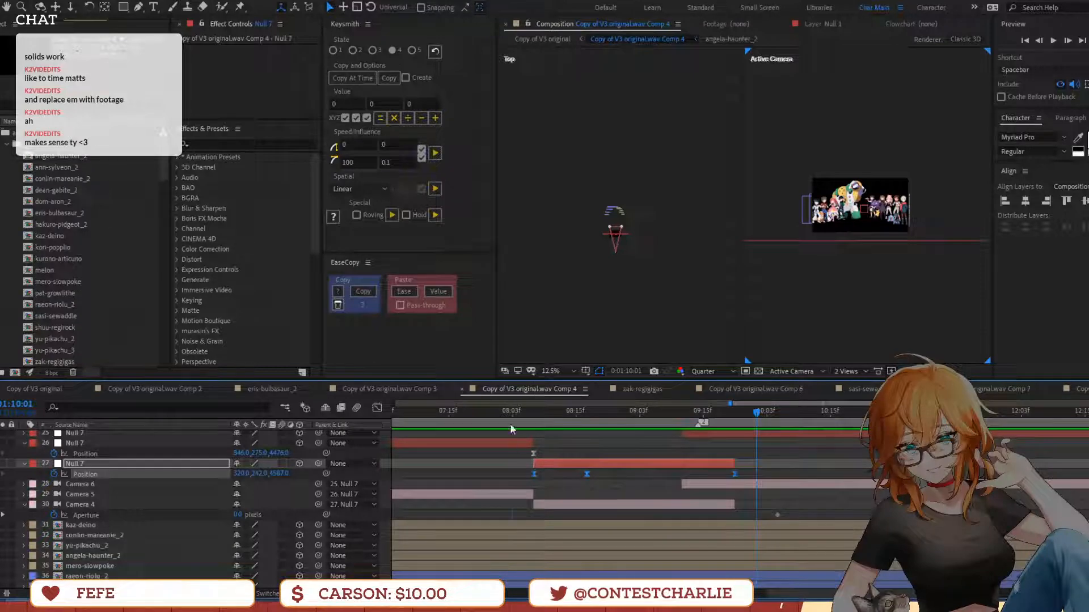
{"action": "left_click_drag", "start_coordinate": [482, 413], "coordinate": [375, 412]}
{"action": "key", "text": "space"}
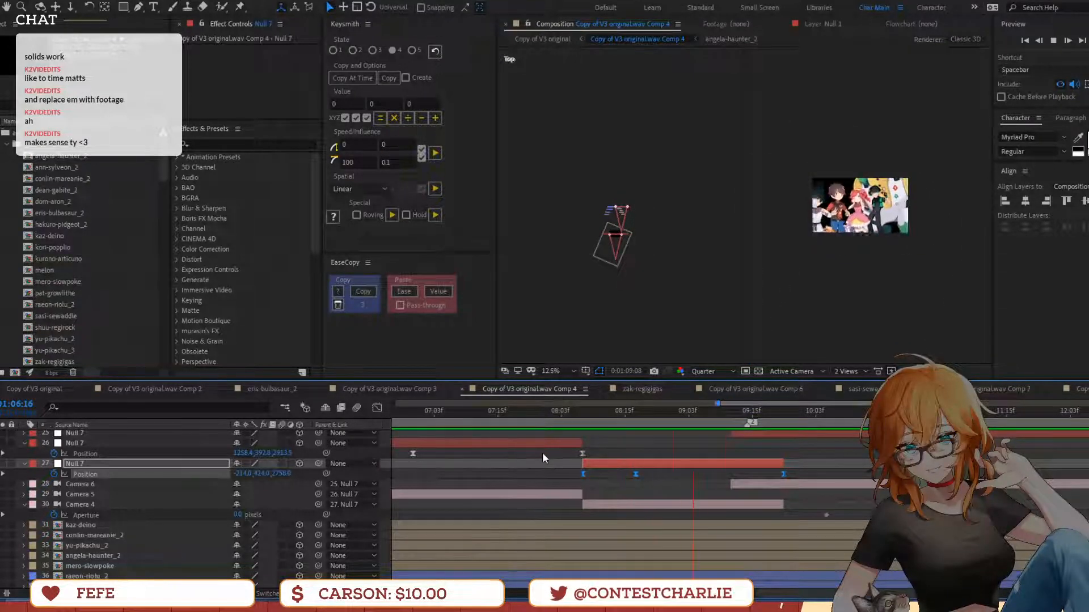
Check the frame at 0:01:09:07, preview the Comp 4 sequence from 0:01:02:16, and clear the layer selection
{"action": "left_click", "coordinate": [757, 425]}
{"action": "left_click", "coordinate": [709, 423]}
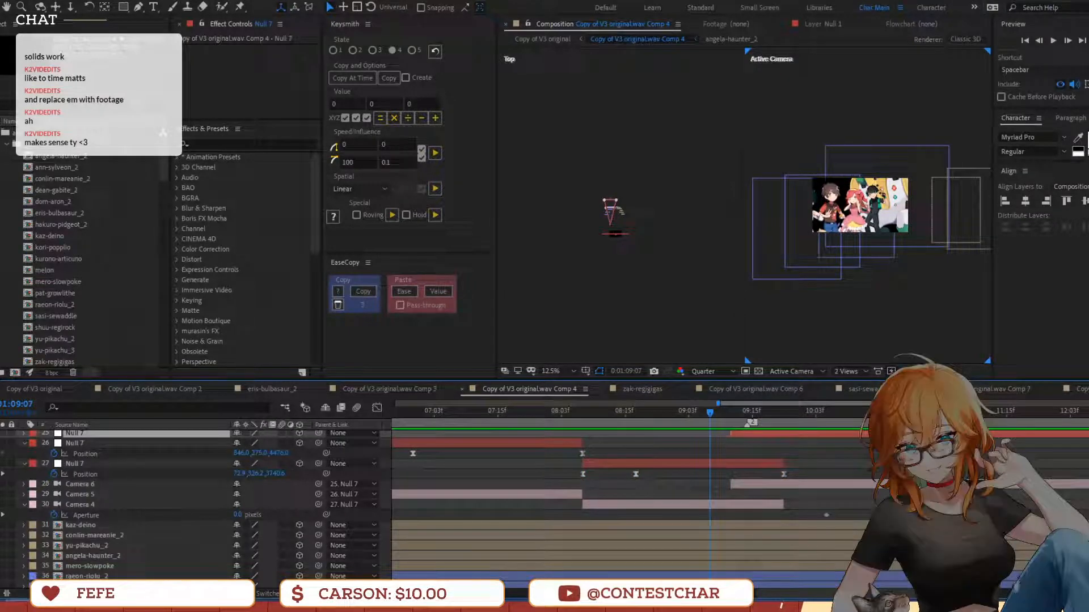
{"action": "key", "text": "space"}
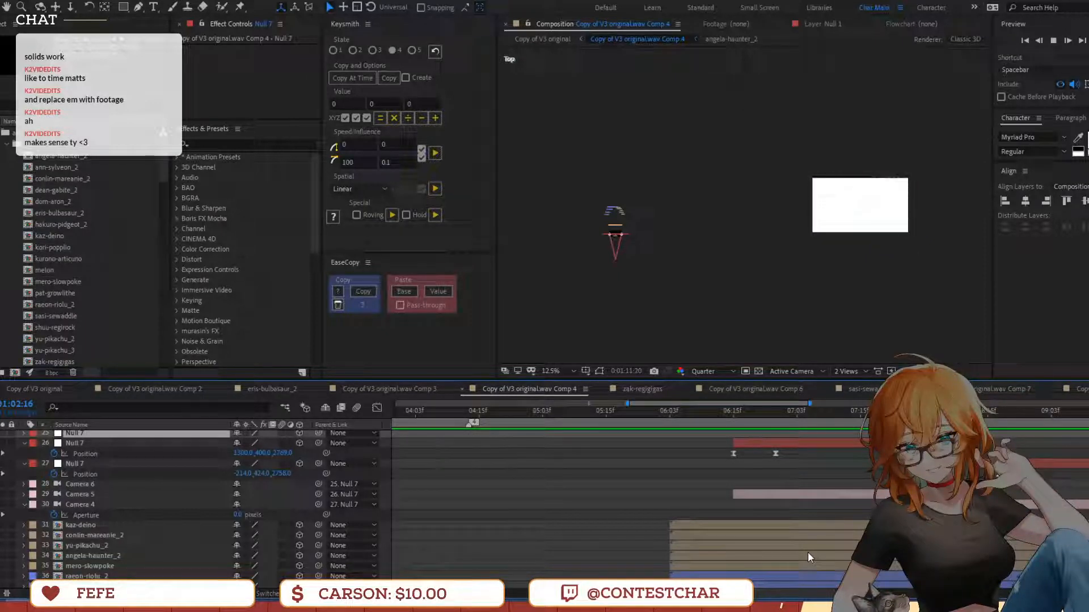
{"action": "key", "text": "space"}
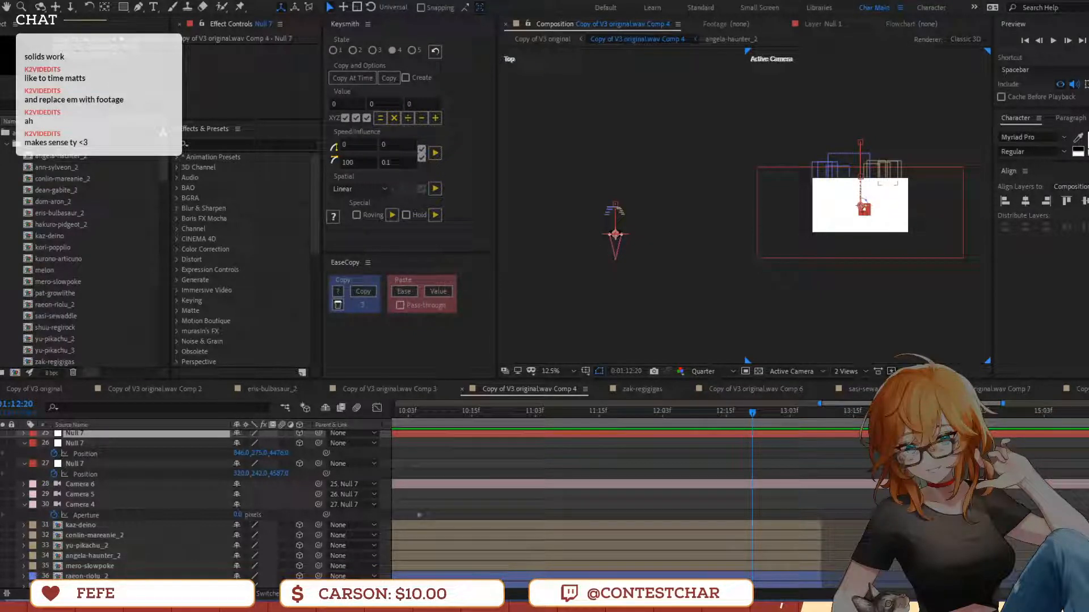
{"action": "mouse_move", "coordinate": [1088, 3]}
{"action": "left_mouse_down"}
{"action": "mouse_move", "coordinate": [976, 1]}
{"action": "mouse_move", "coordinate": [1039, 14]}
{"action": "mouse_move", "coordinate": [1088, 40]}
{"action": "mouse_move", "coordinate": [1088, 3]}
{"action": "mouse_move", "coordinate": [1019, 12]}
{"action": "mouse_move", "coordinate": [1086, 16]}
{"action": "mouse_move", "coordinate": [877, 35]}
{"action": "mouse_move", "coordinate": [951, 7]}
{"action": "mouse_move", "coordinate": [1088, 7]}
{"action": "left_mouse_up"}
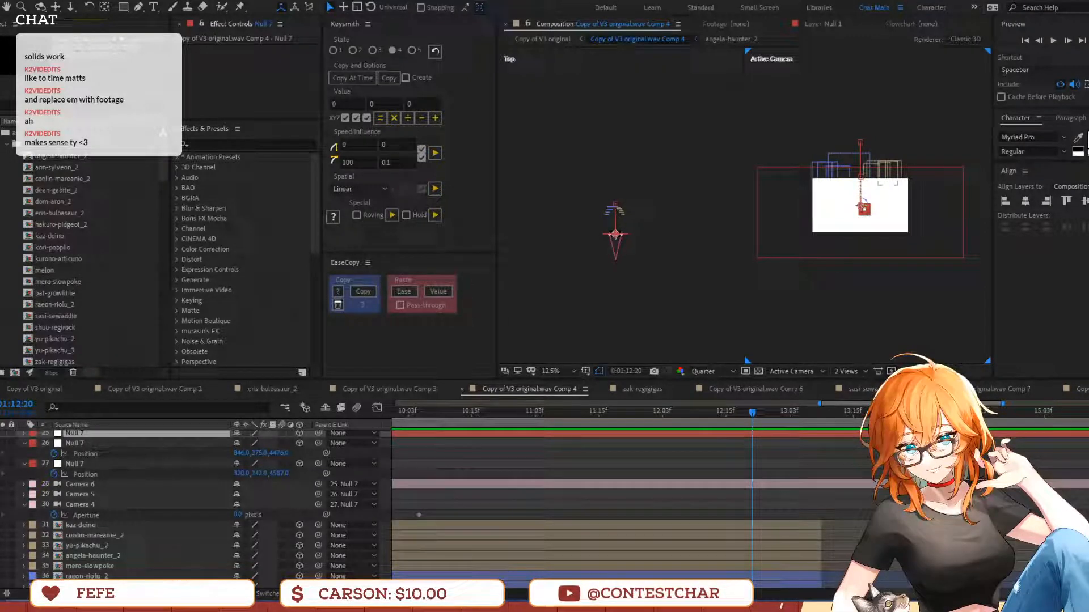
{"action": "left_click", "coordinate": [627, 465]}
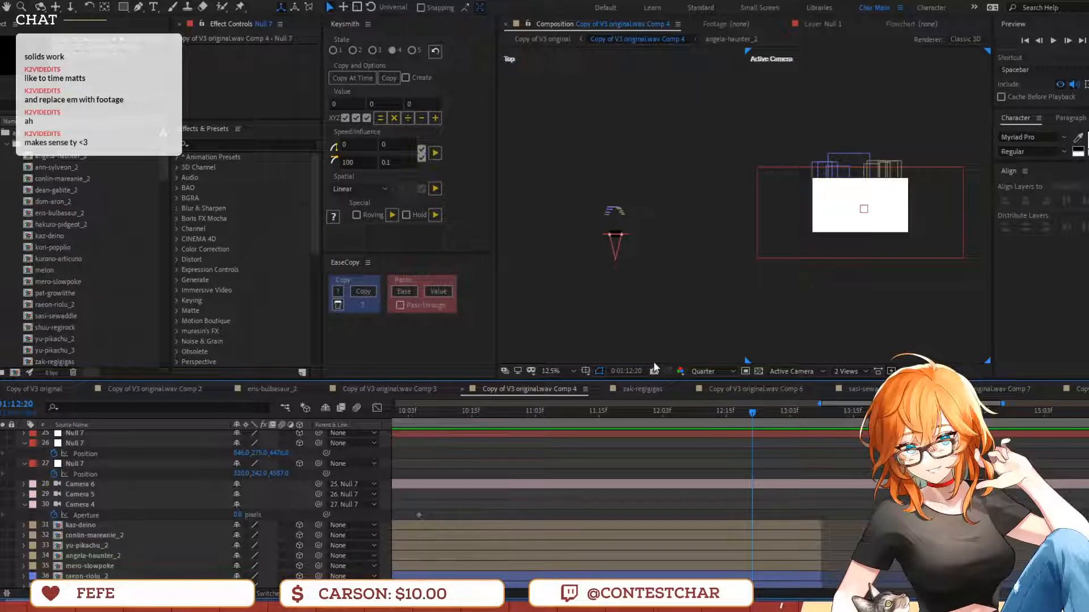
Return to the main Copy of V3 original composition and scrub through the edit up to 0:01:51:19
{"action": "left_click", "coordinate": [553, 39]}
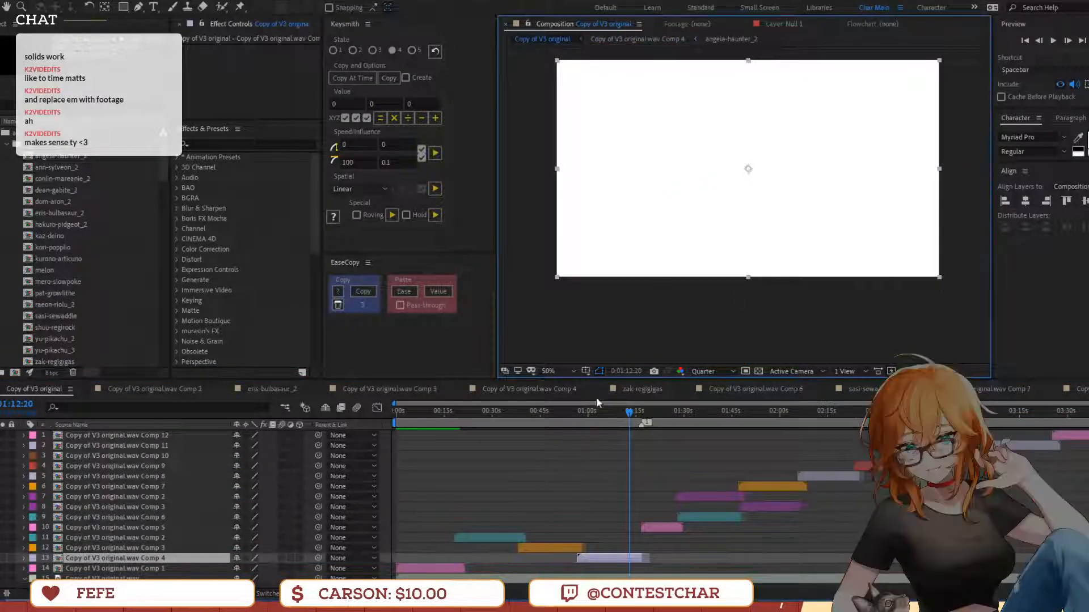
{"action": "left_click_drag", "start_coordinate": [608, 416], "coordinate": [489, 423]}
{"action": "left_click_drag", "start_coordinate": [499, 423], "coordinate": [752, 519]}
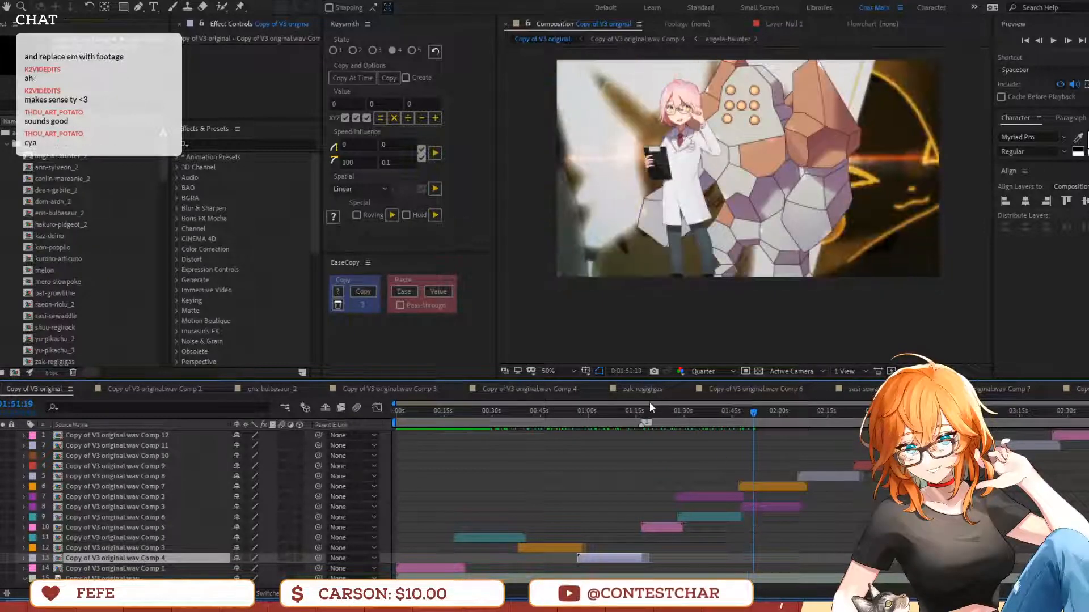